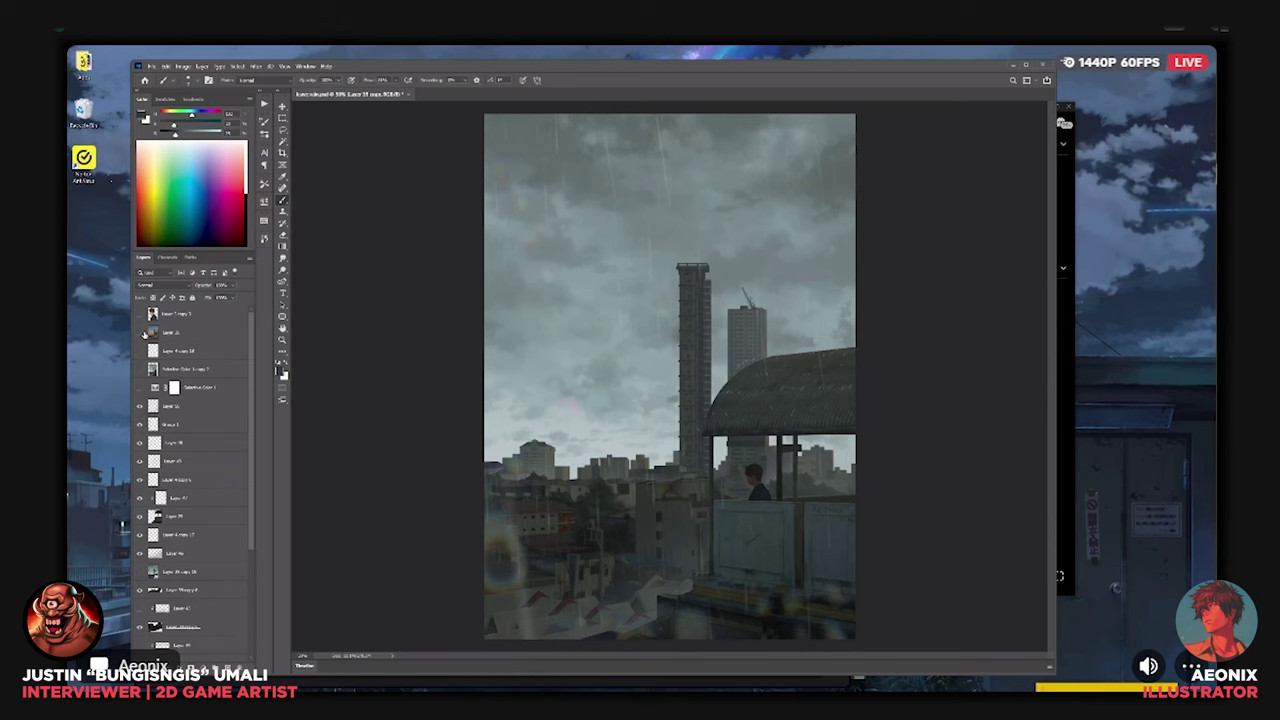
Show the sunset painting layer, select the whole canvas and copy it into a new document.
click(140, 331)
click(155, 331)
key(ctrl+minus)
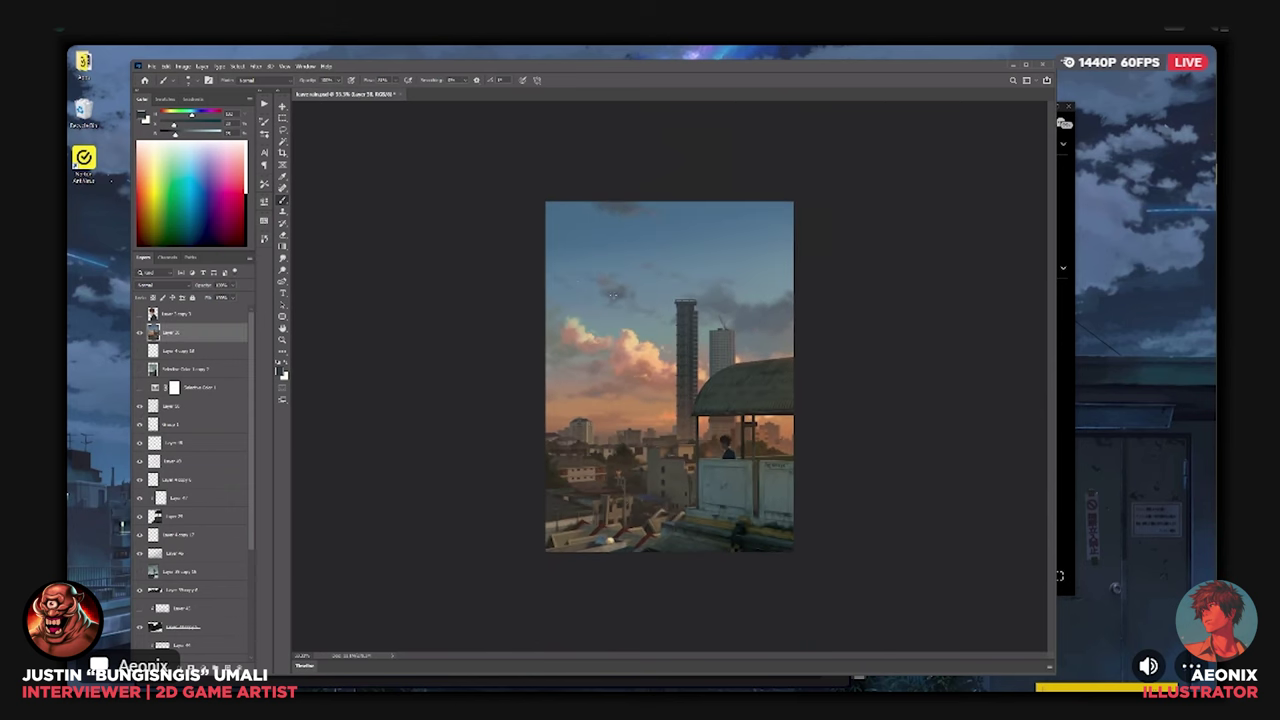
key(m)
drag(548, 170, 815, 566)
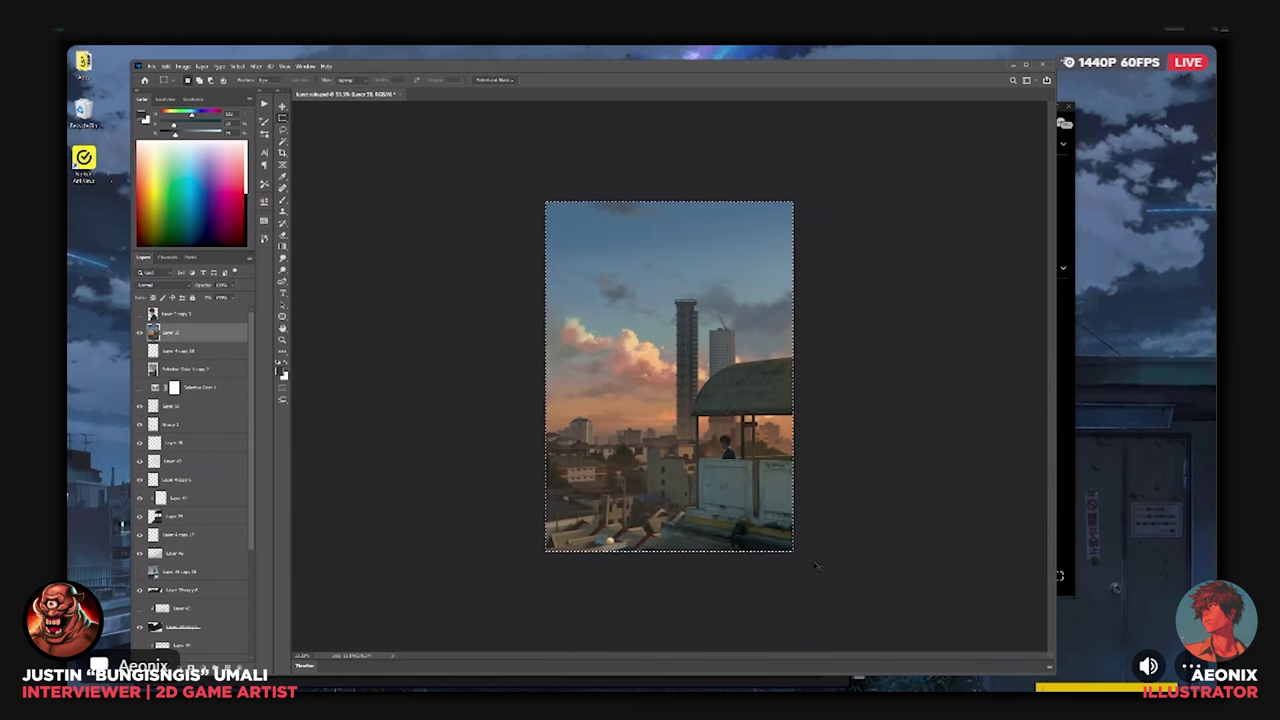
key(ctrl+n)
key(Return)
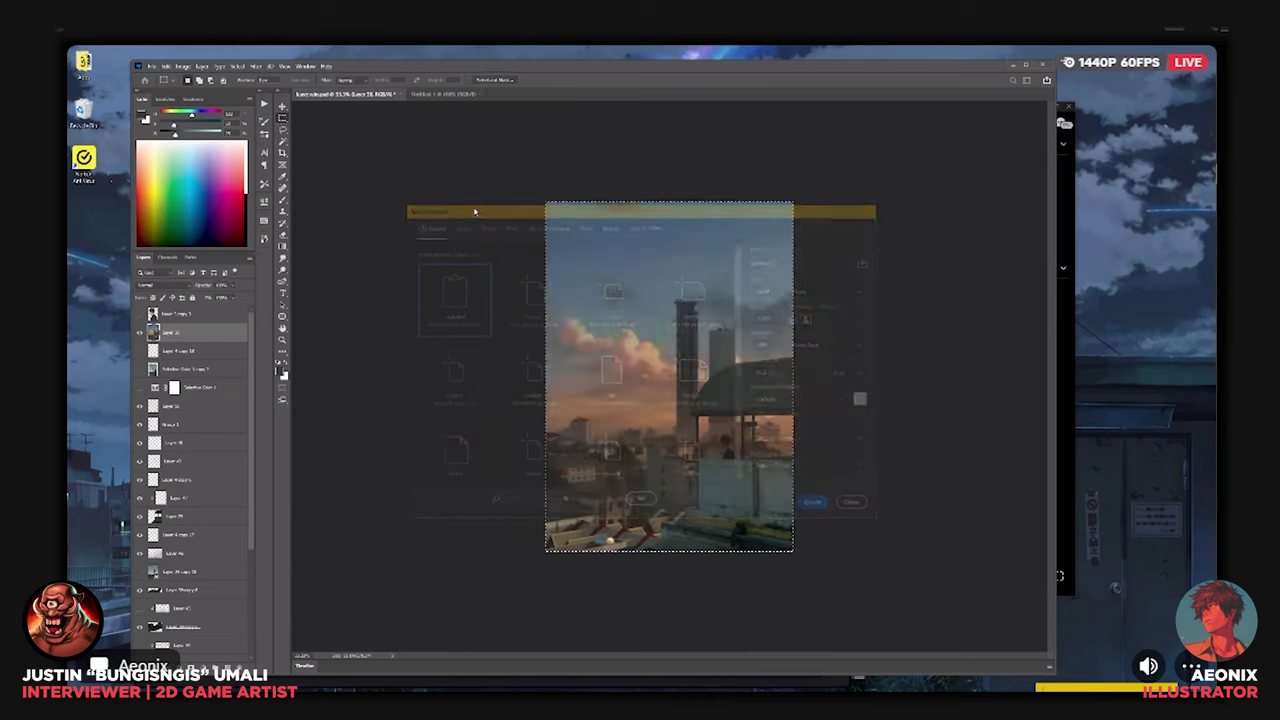
key(ctrl+v)
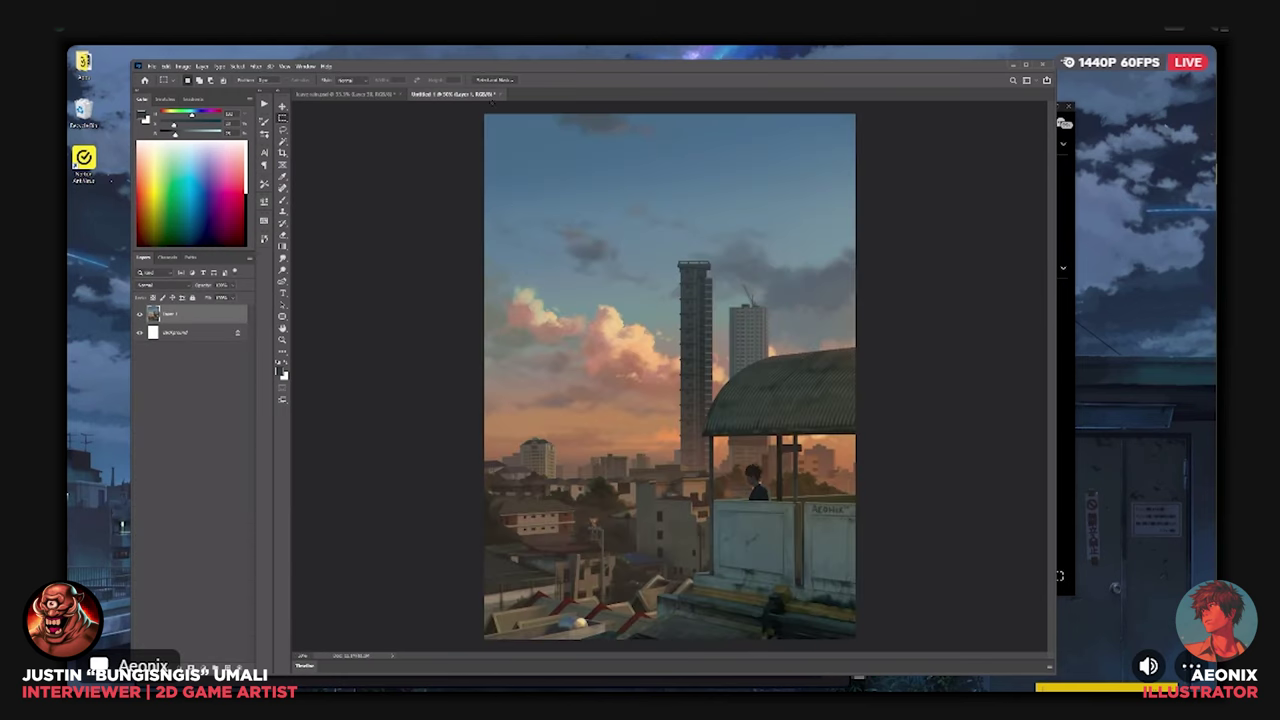
Float the sunset copy in its own window and place it beside the narrowed main workspace as a reference.
drag(492, 95, 929, 125)
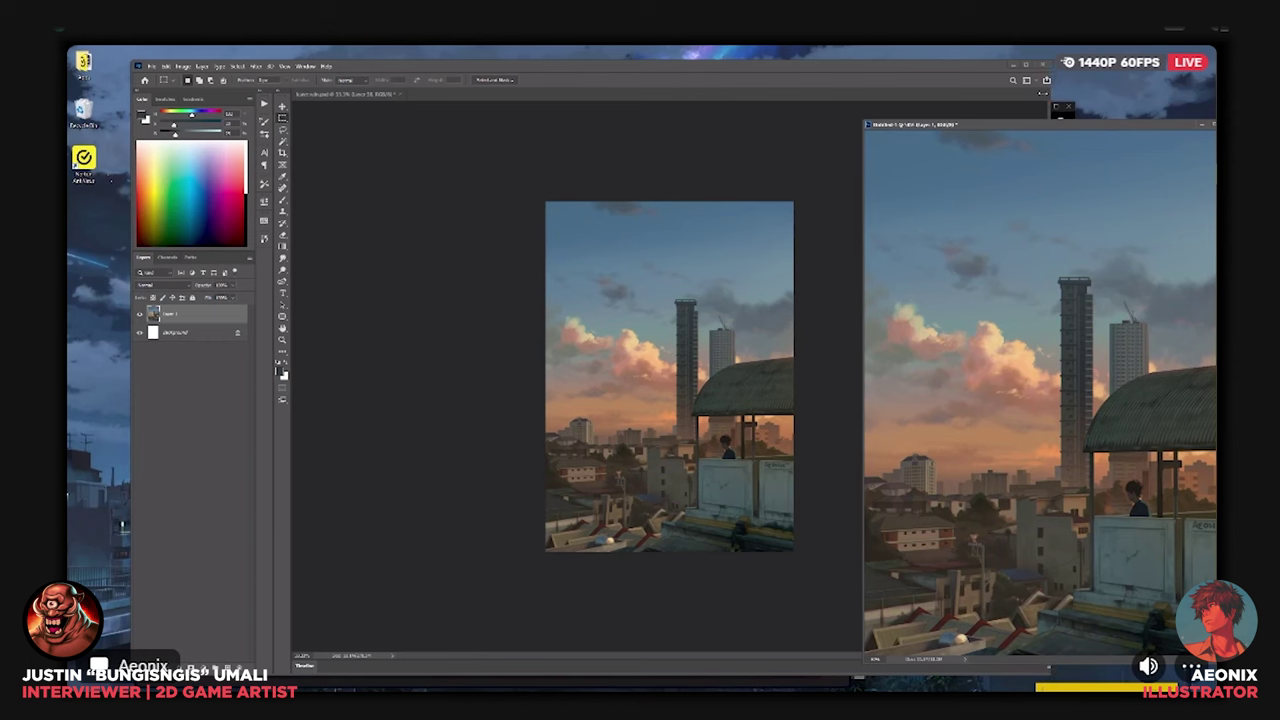
drag(1055, 95, 806, 92)
drag(915, 127, 853, 107)
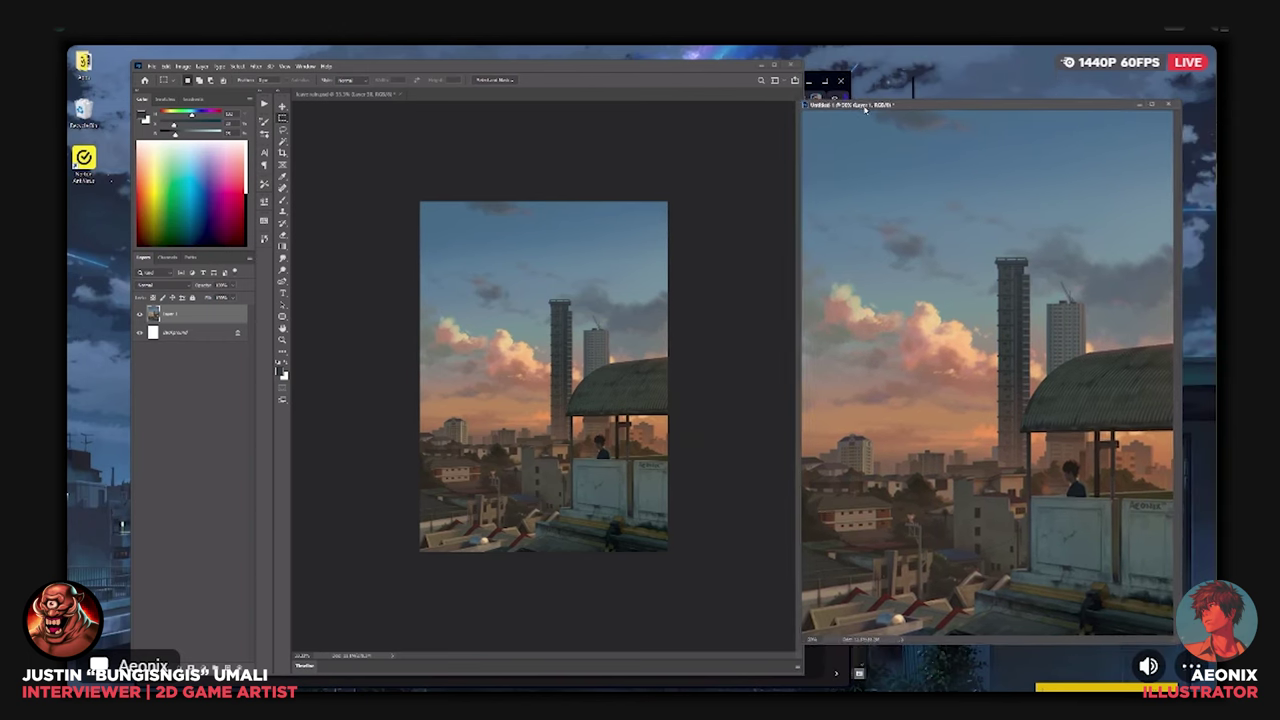
Clear the selection in the original painting and hide its sunset layer.
click(699, 308)
key(ctrl+plus)
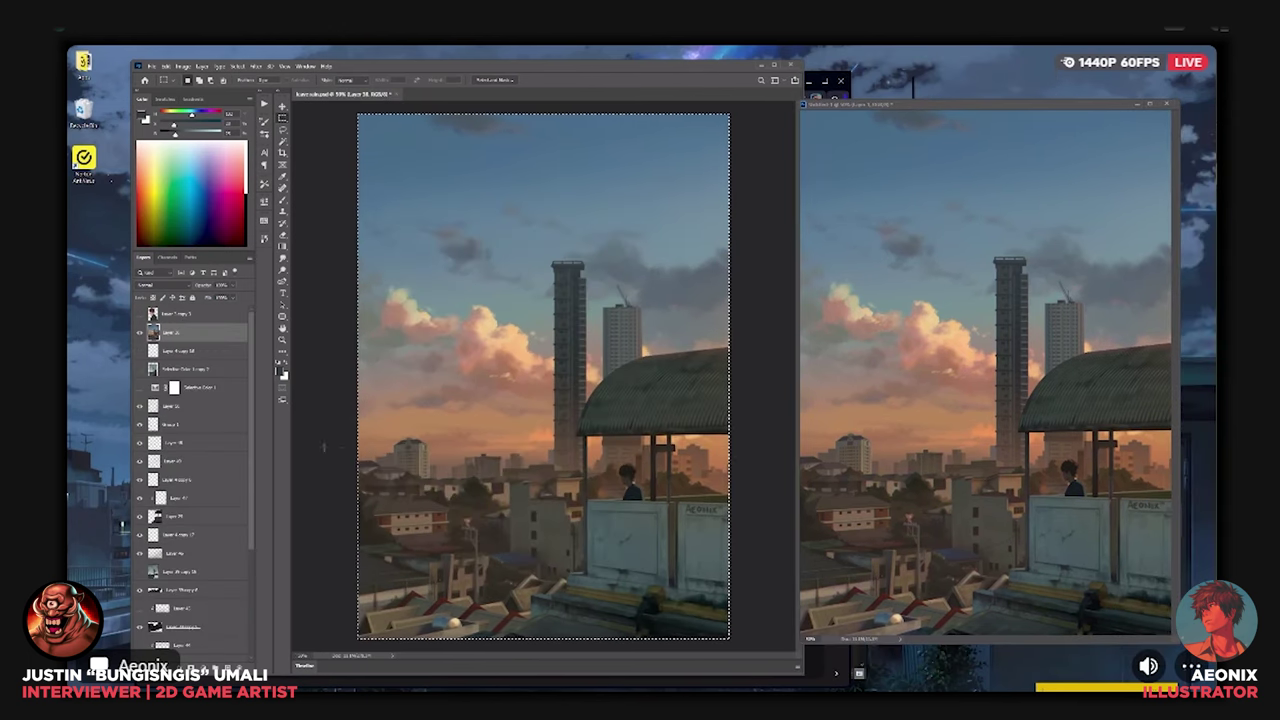
key(ctrl+d)
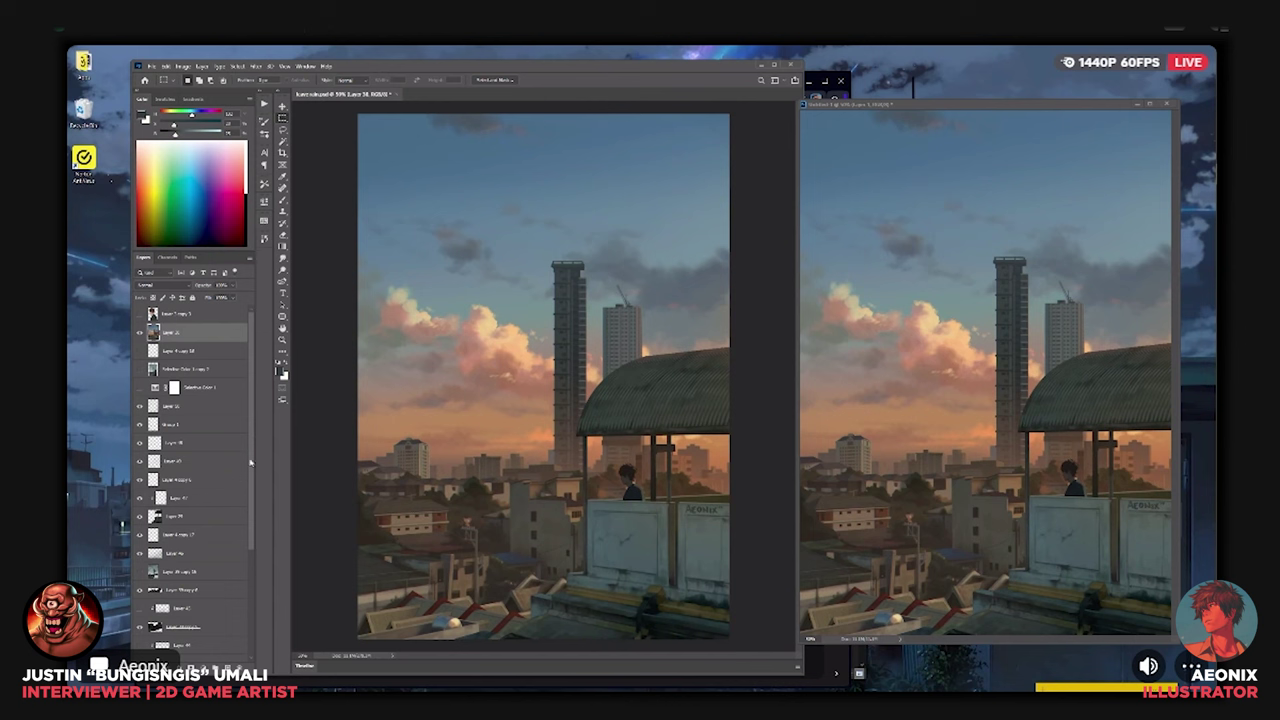
click(141, 332)
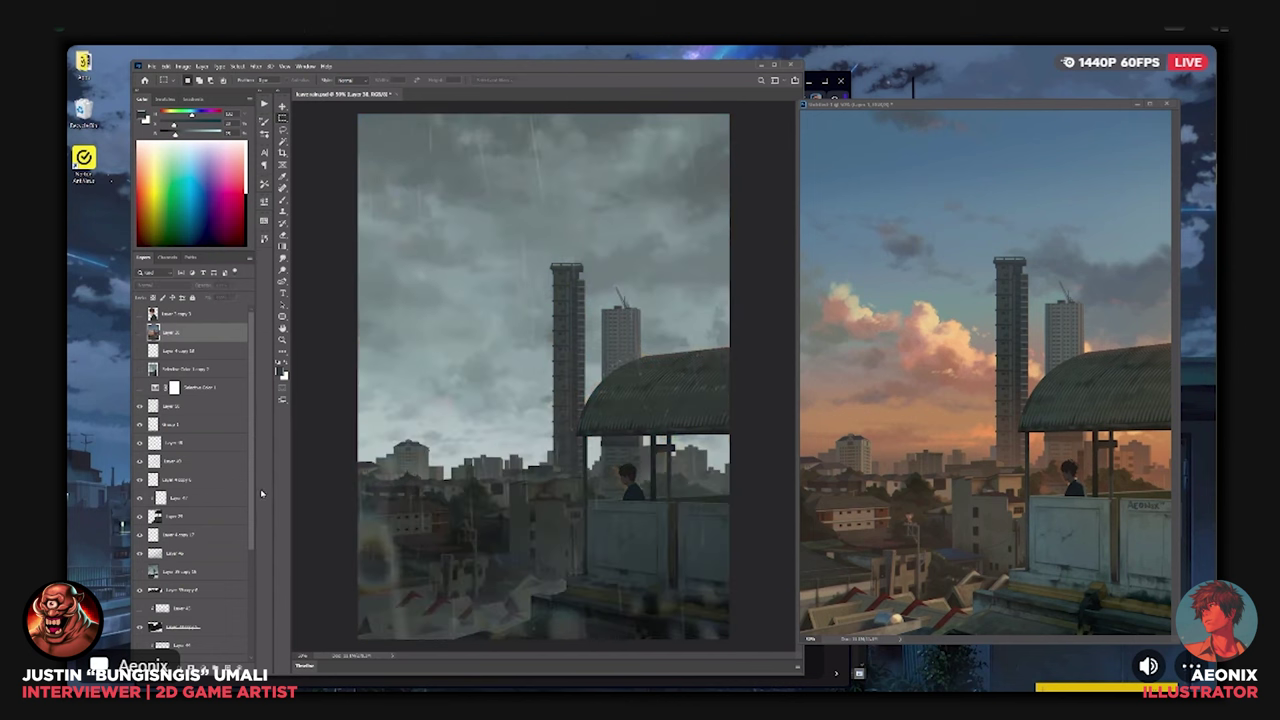
Delete the visible overlay layers directly below the Selective Color adjustment, including Group 1 and the uppermost clipped layer.
mouse_move(251, 508)
mouse_down()
mouse_move(252, 583)
mouse_move(255, 503)
mouse_up()
click(191, 408)
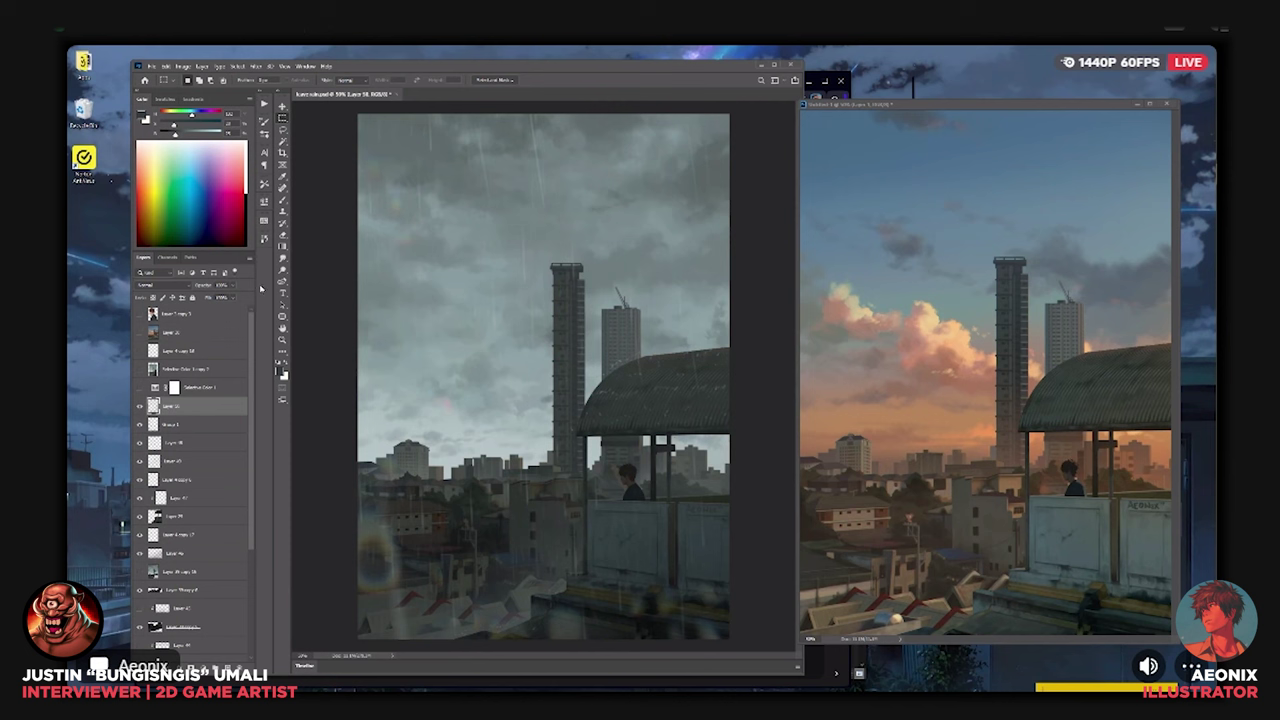
key(Delete)
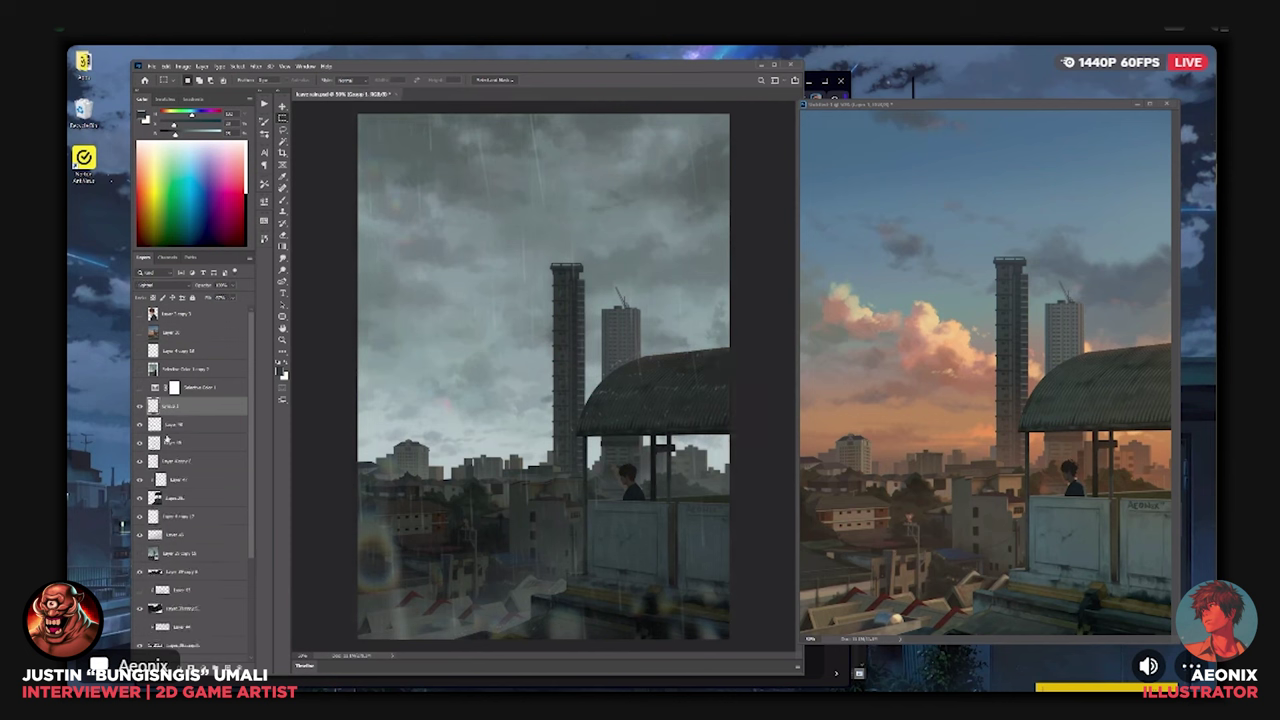
key(Delete)
key(Delete)
key(Delete)
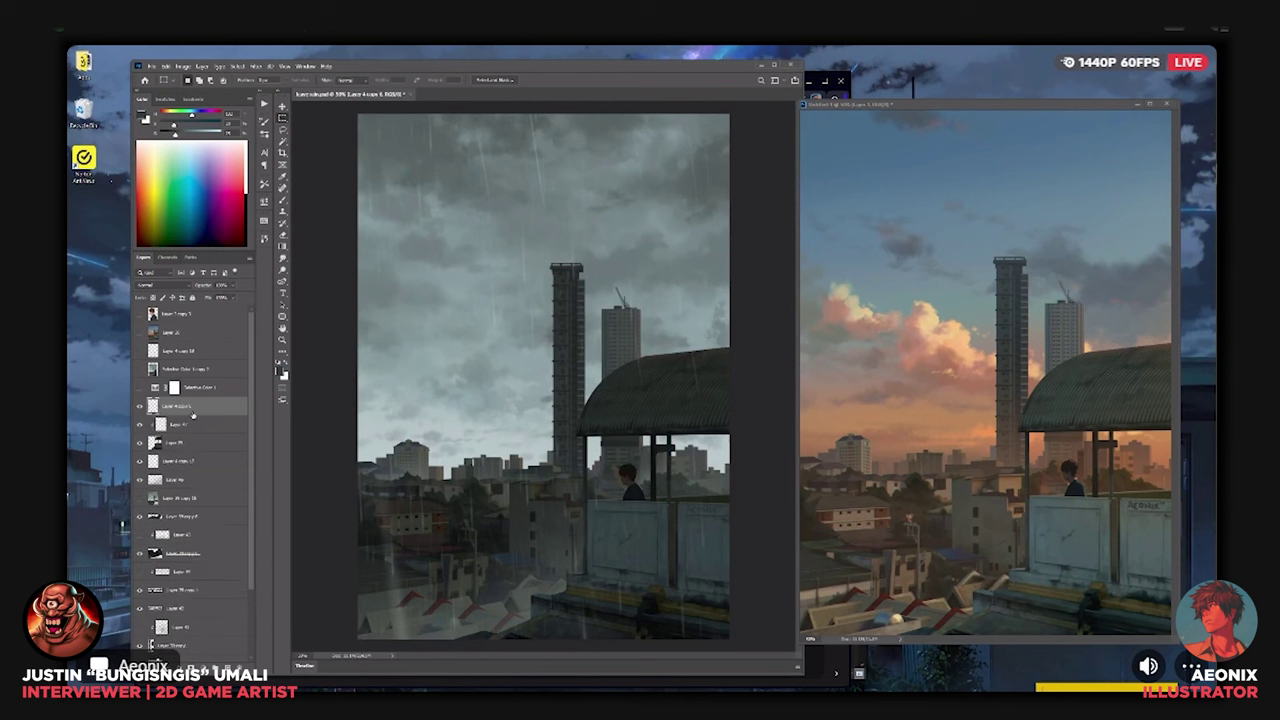
key(Delete)
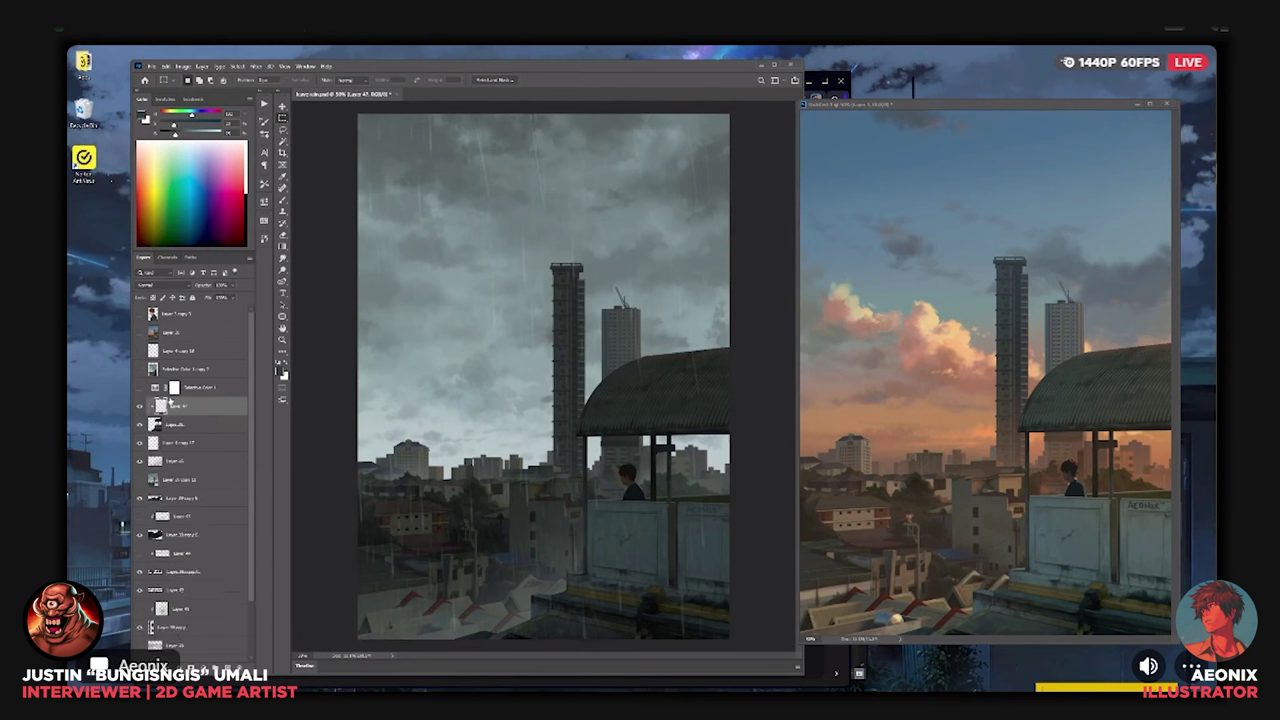
key(Delete)
Delete the remaining rain and haze layers beneath the foreground shelter layer.
click(152, 426)
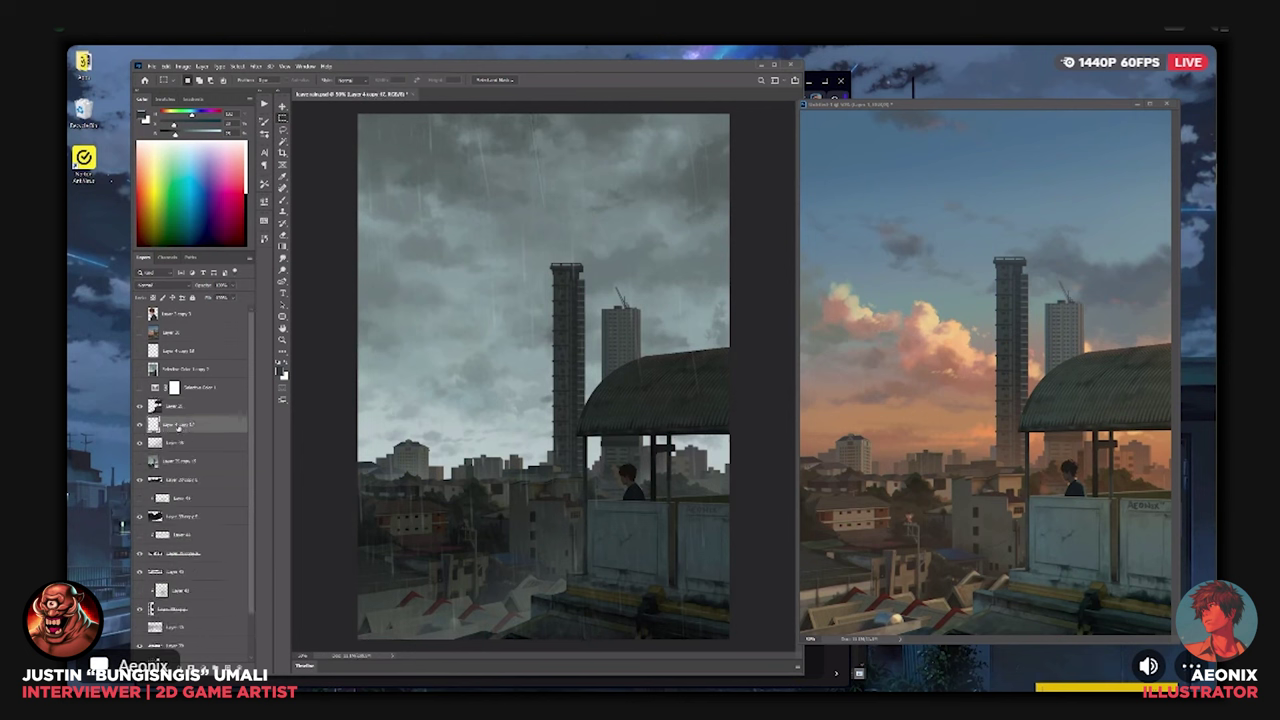
key(Delete)
key(Delete)
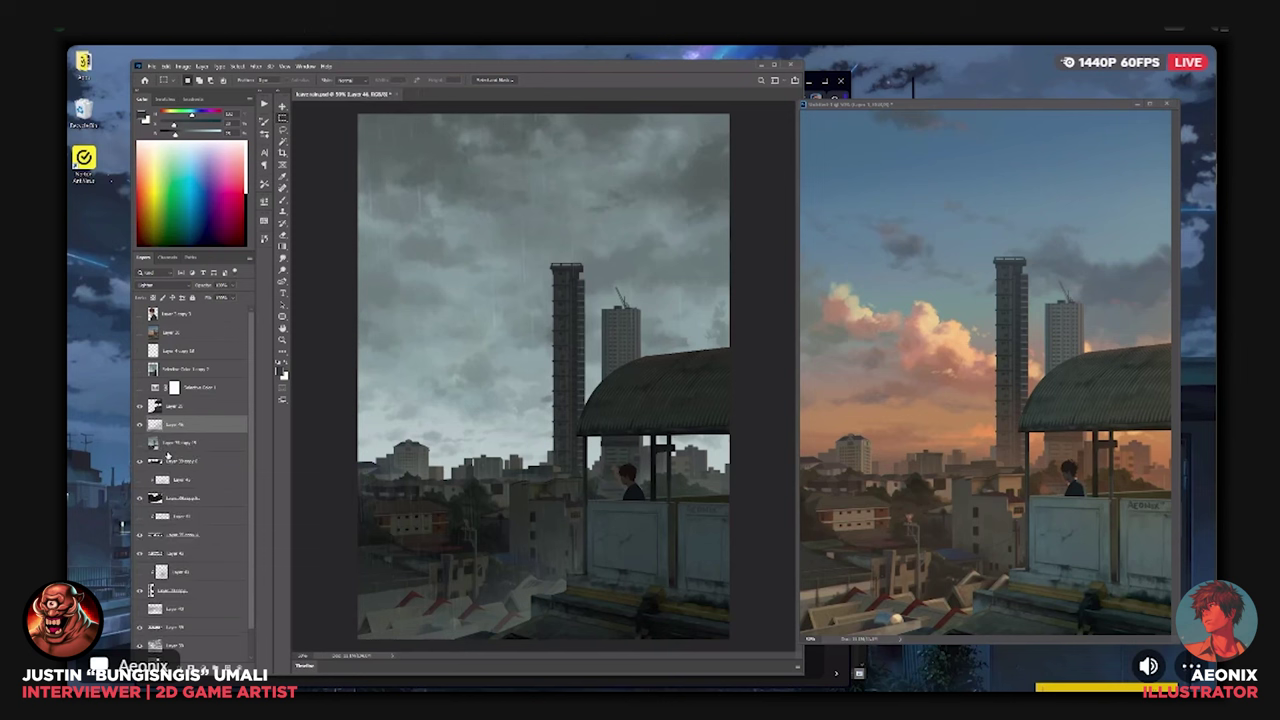
key(Delete)
click(184, 445)
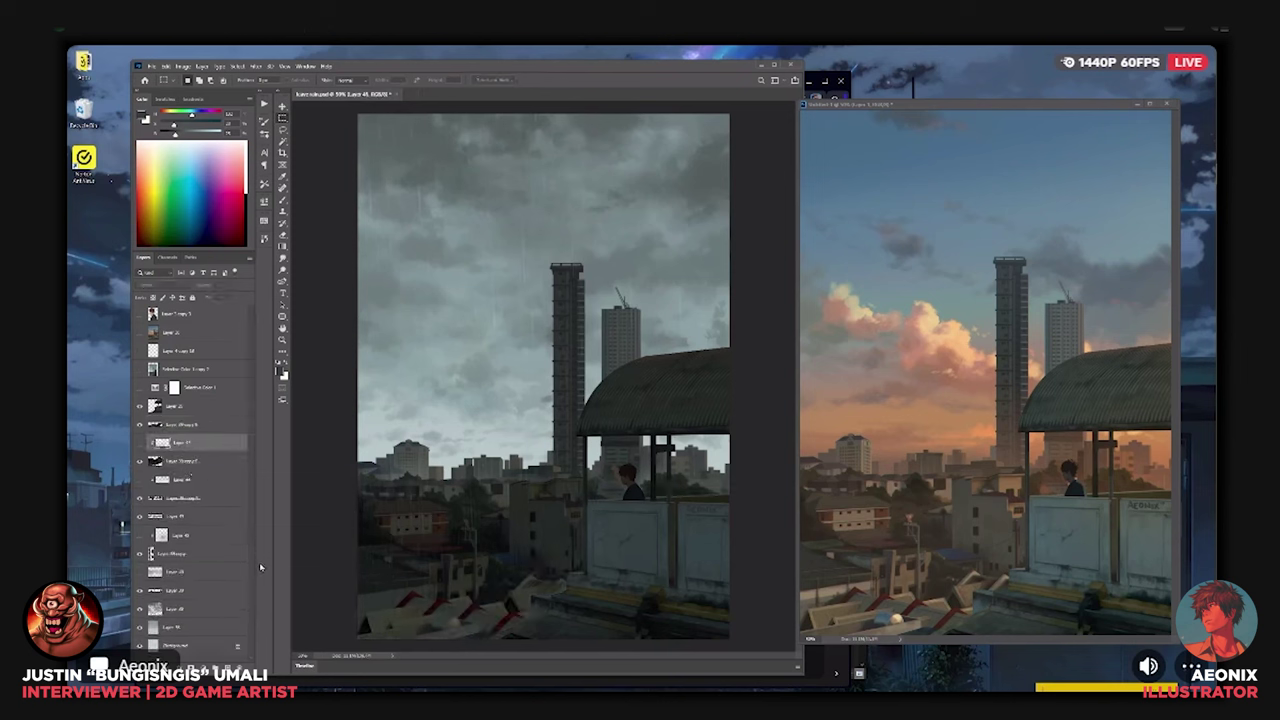
Hide the overcast cloud and grey sky gradient layers and add a new empty layer above the background.
click(139, 625)
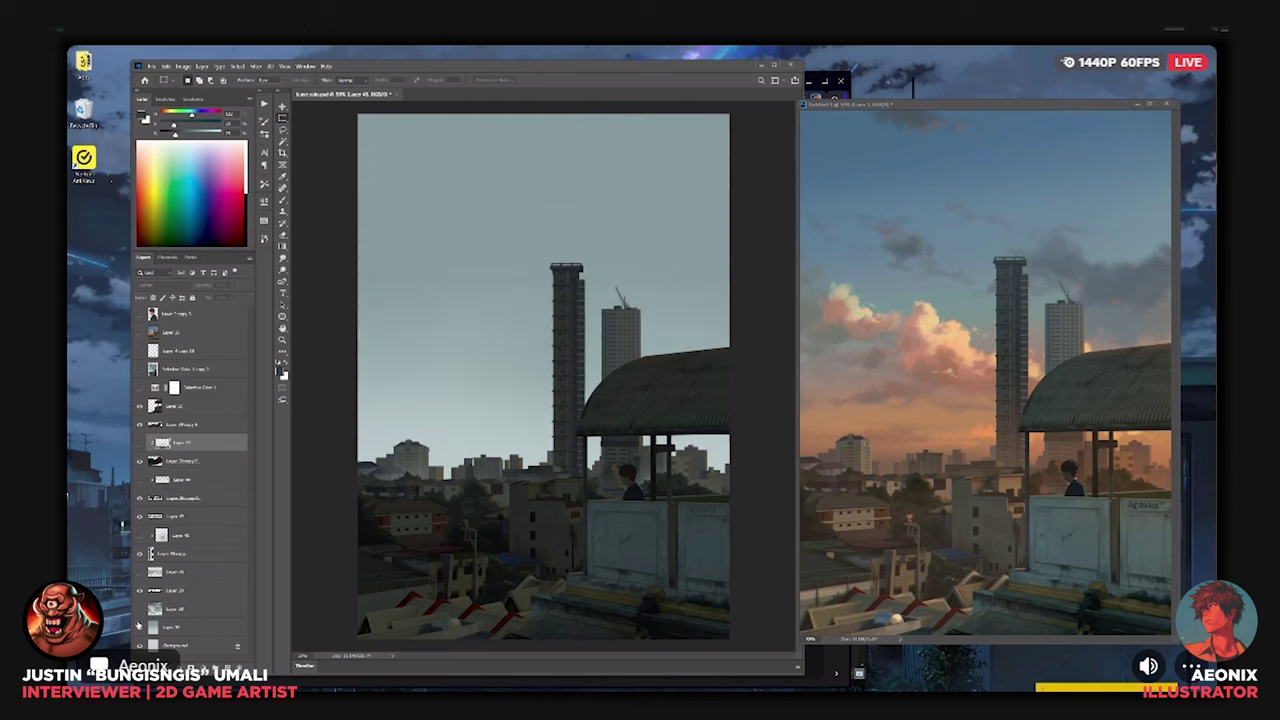
click(139, 627)
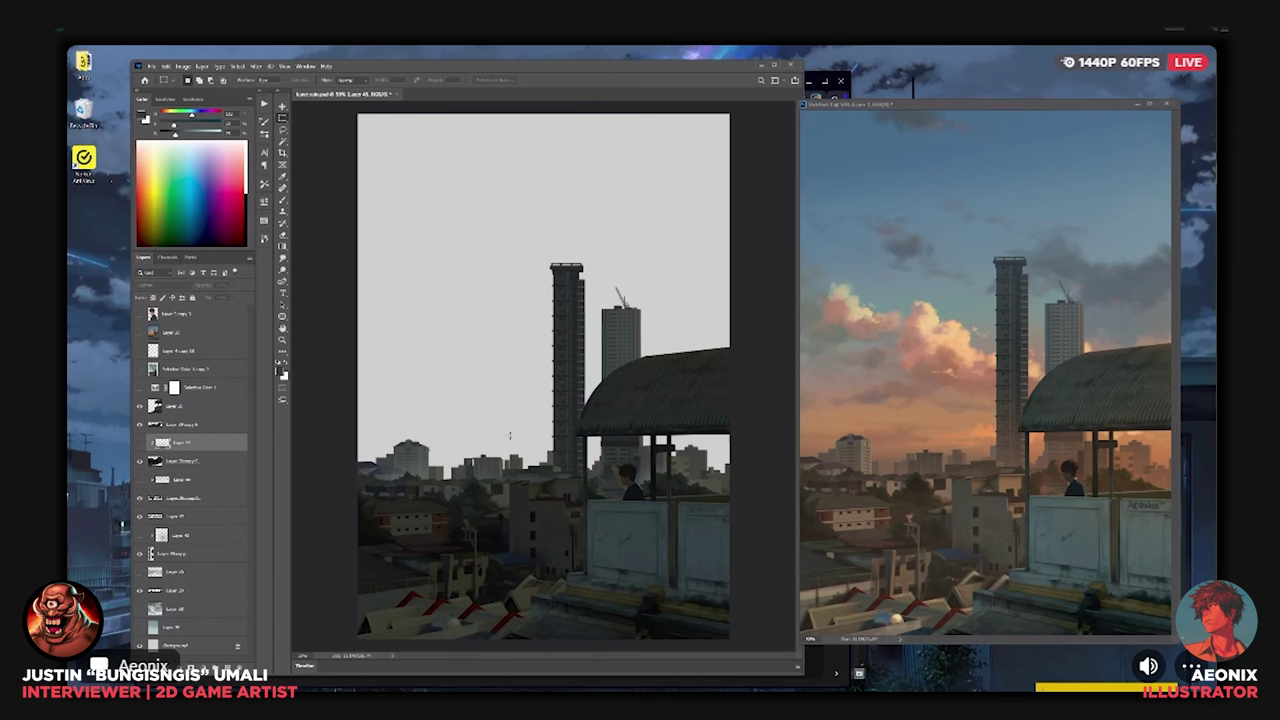
key(ctrl+minus)
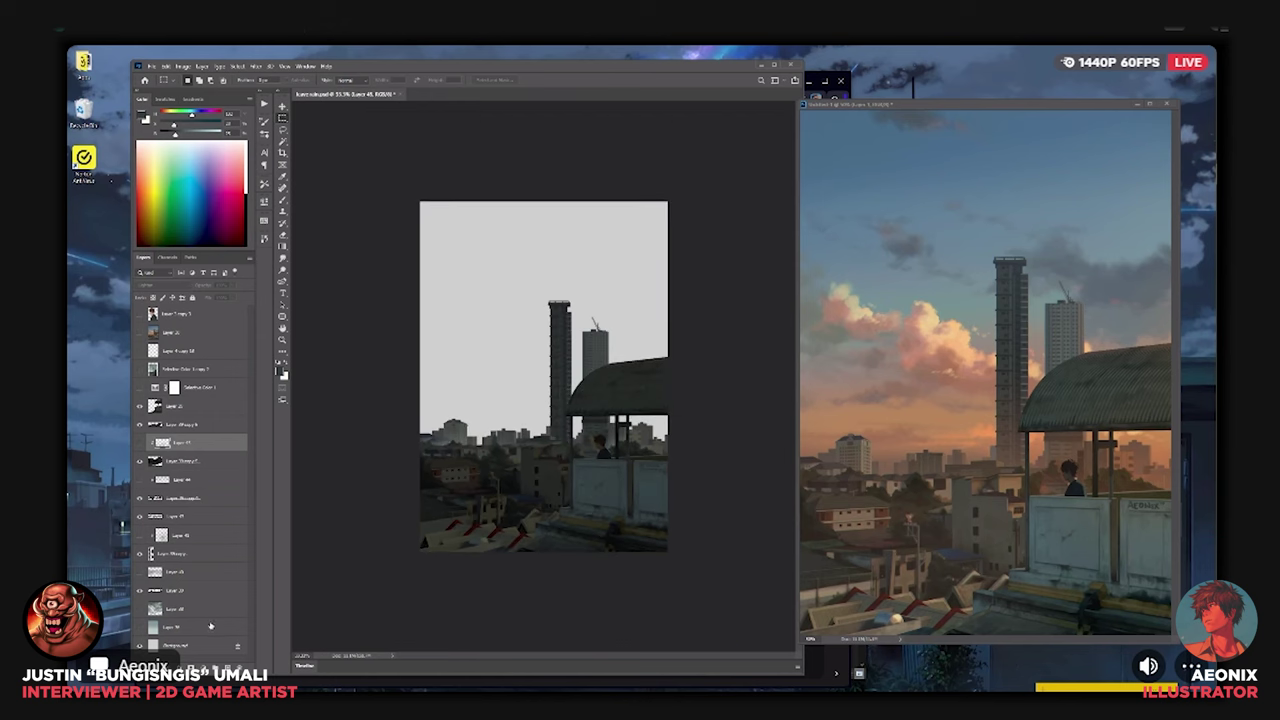
click(210, 626)
click(200, 645)
click(227, 667)
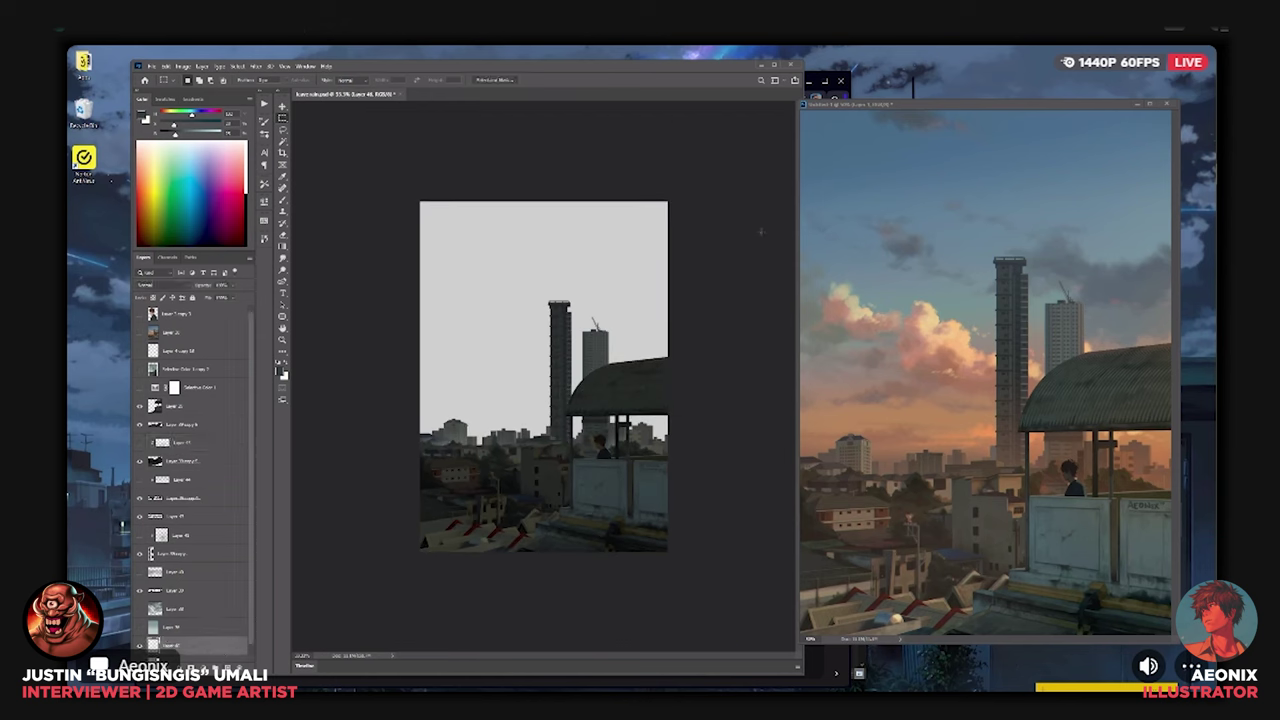
Fill the new sky layer with blue sampled from the upper sky of the sunset reference using the Paint Bucket.
key(g)
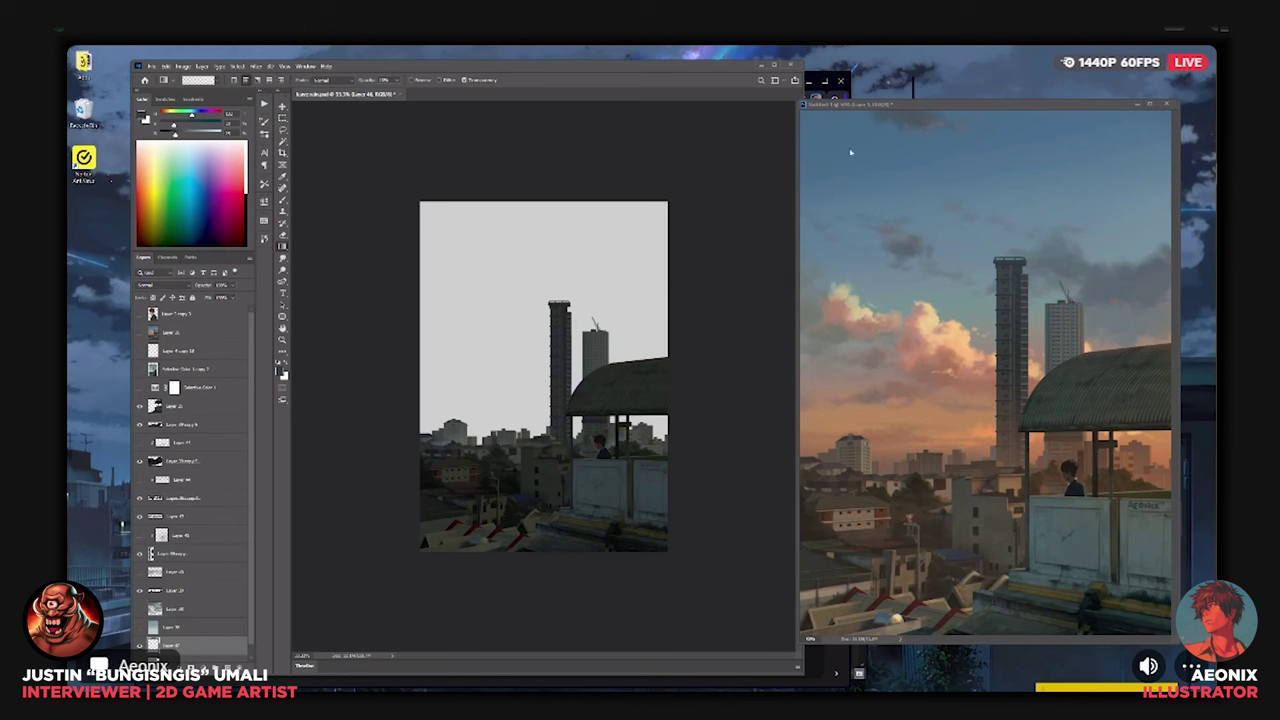
key(shift+g)
alt+click(860, 124)
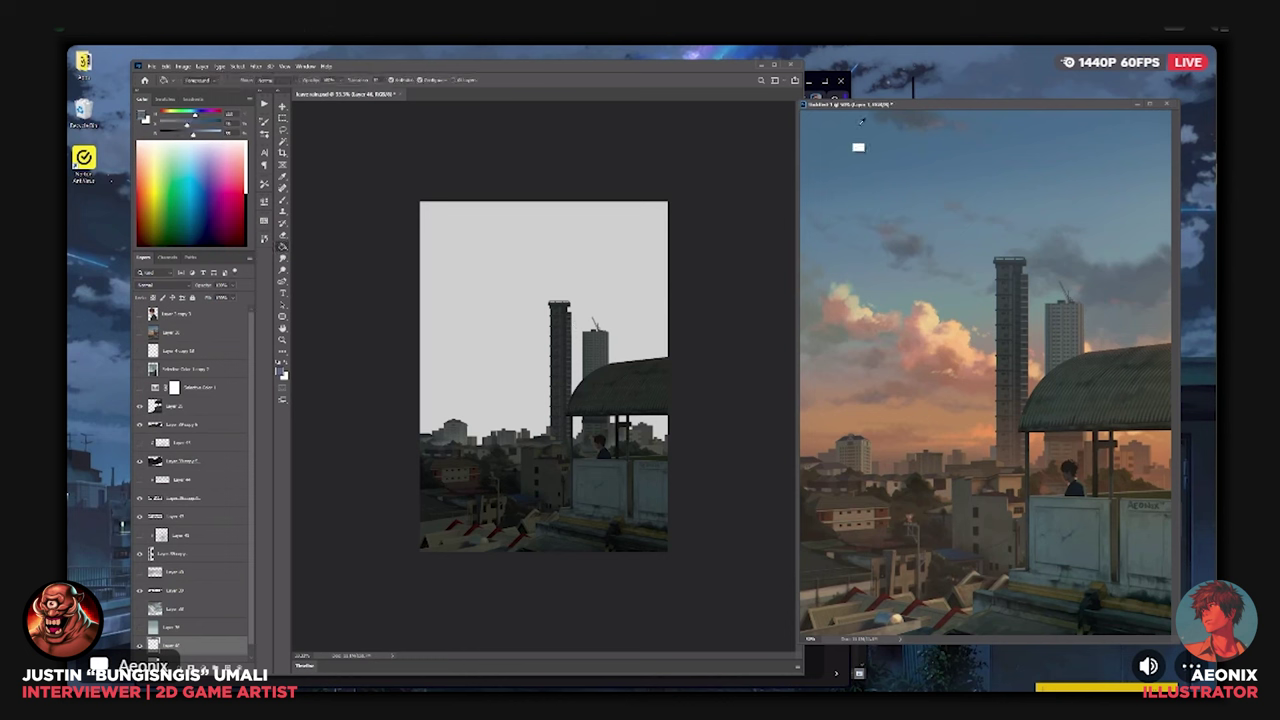
key(ctrl+z)
click(604, 236)
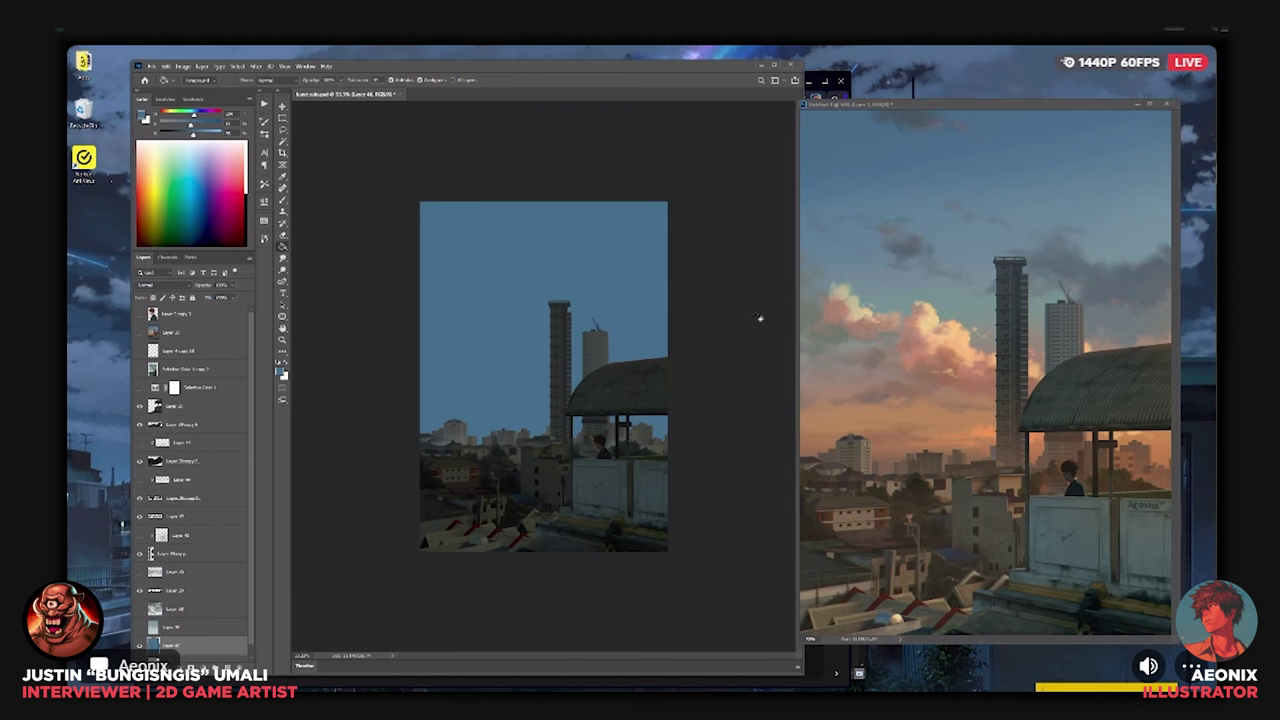
Blend a gradient of orange sampled from the reference horizon upward from the skyline into the blue sky.
key(shift+g)
key(shift+g)
alt+click(910, 416)
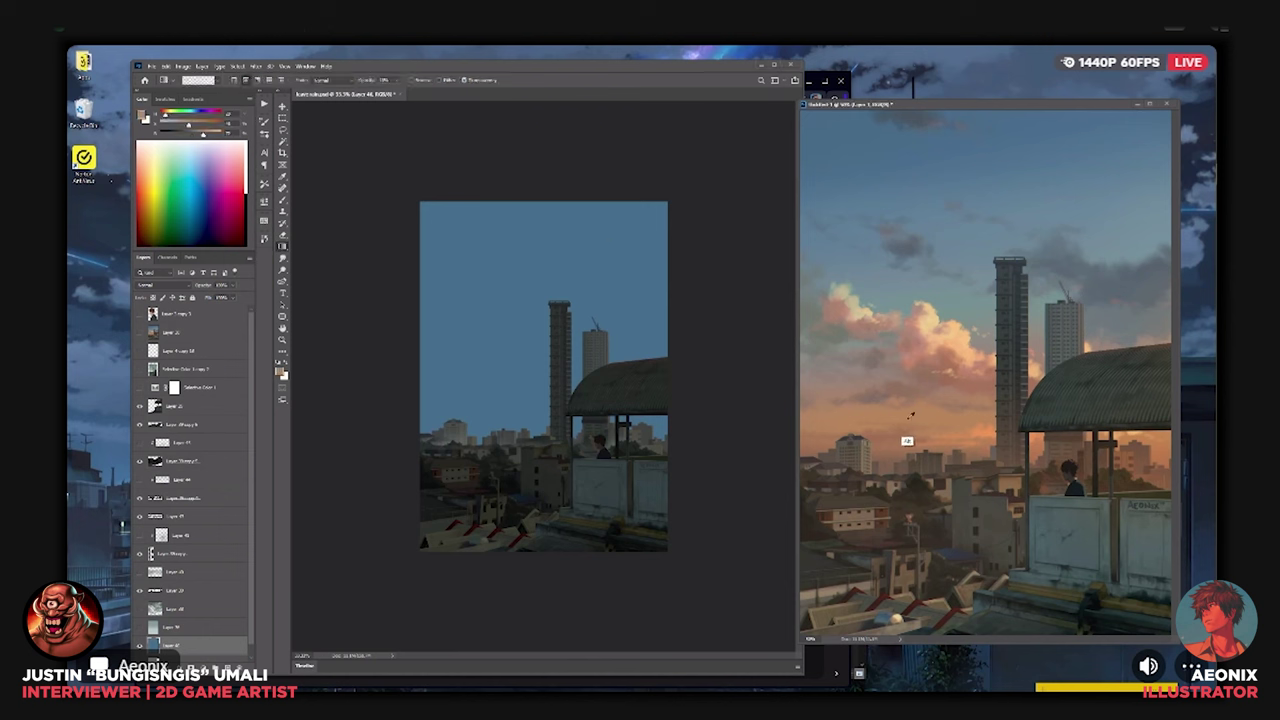
key(ctrl+shift+e)
key(ctrl+z)
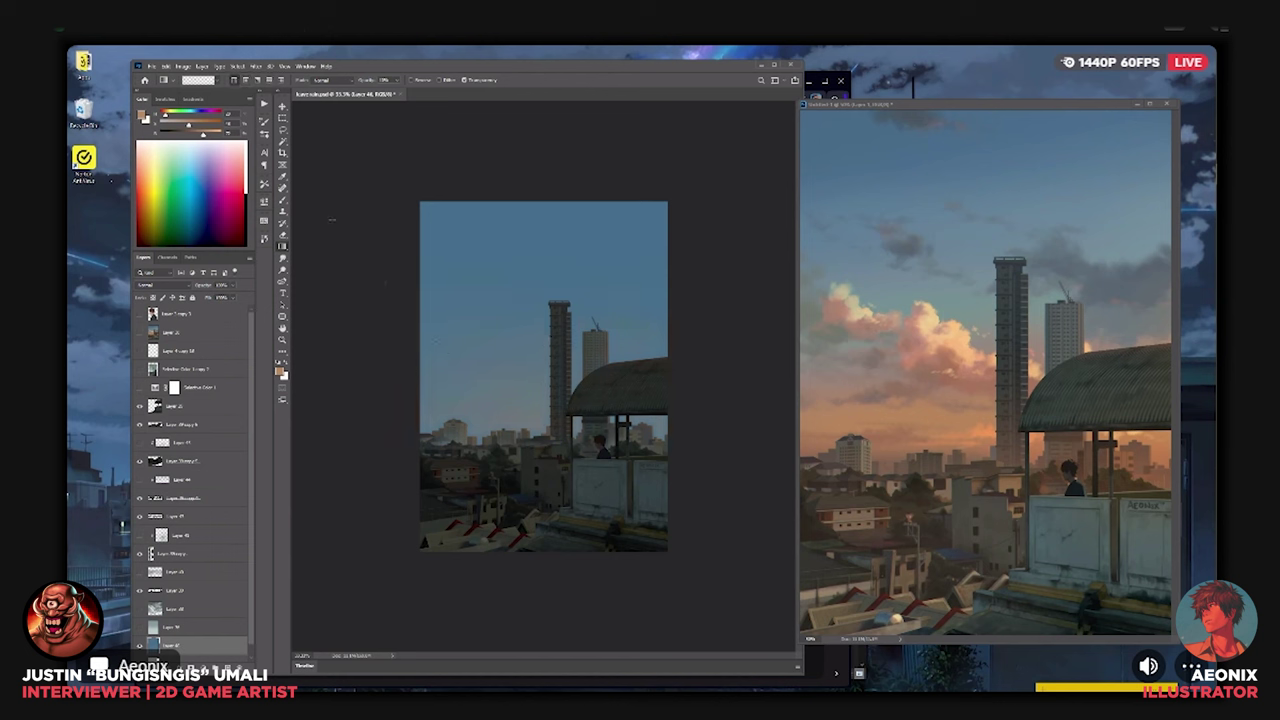
drag(549, 456, 554, 326)
drag(547, 458, 557, 343)
drag(543, 463, 572, 288)
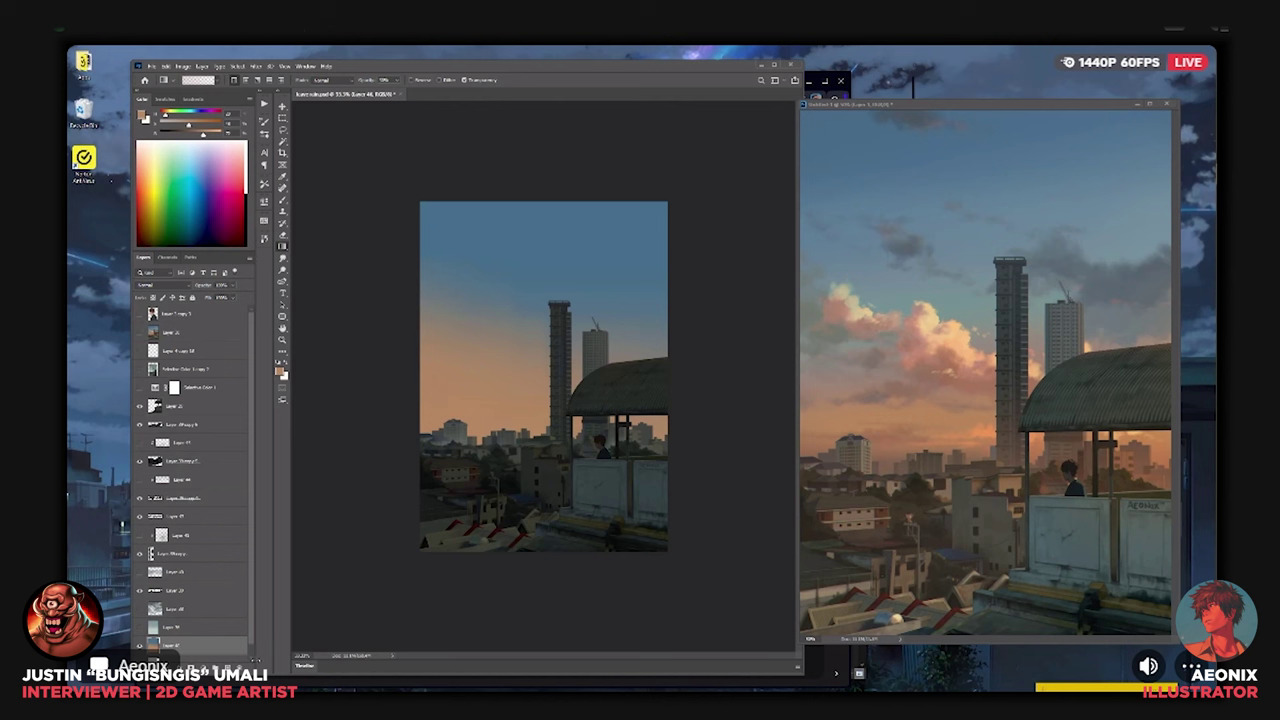
Enlarge the brush and paint soft pinkish-orange cloud masses around the tall tower above the skyline.
key(b)
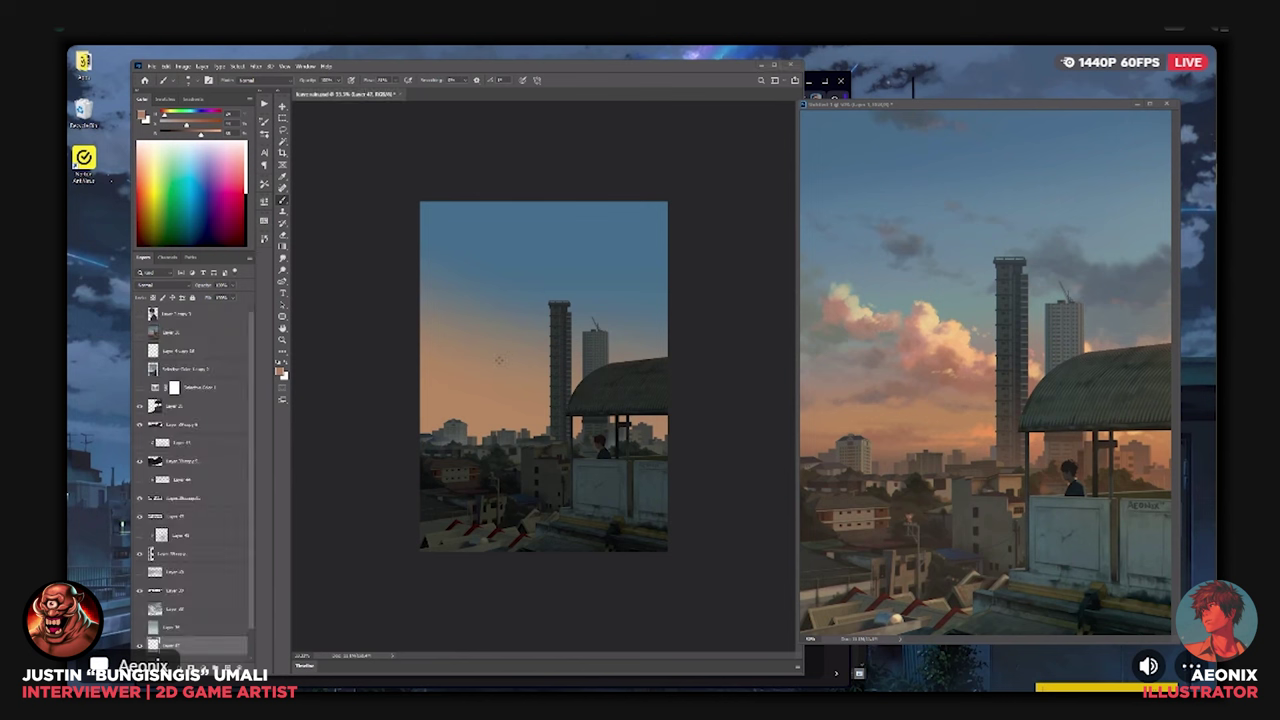
key(bracketright)
key(bracketright)
key(bracketright)
key(bracketright)
mouse_move(466, 397)
mouse_down()
mouse_move(425, 404)
mouse_move(515, 397)
mouse_move(506, 381)
mouse_move(536, 389)
mouse_move(541, 355)
mouse_move(577, 372)
mouse_move(537, 332)
mouse_move(556, 329)
mouse_move(587, 361)
mouse_move(555, 398)
mouse_move(508, 411)
mouse_move(598, 401)
mouse_move(643, 367)
mouse_up()
drag(518, 357, 531, 339)
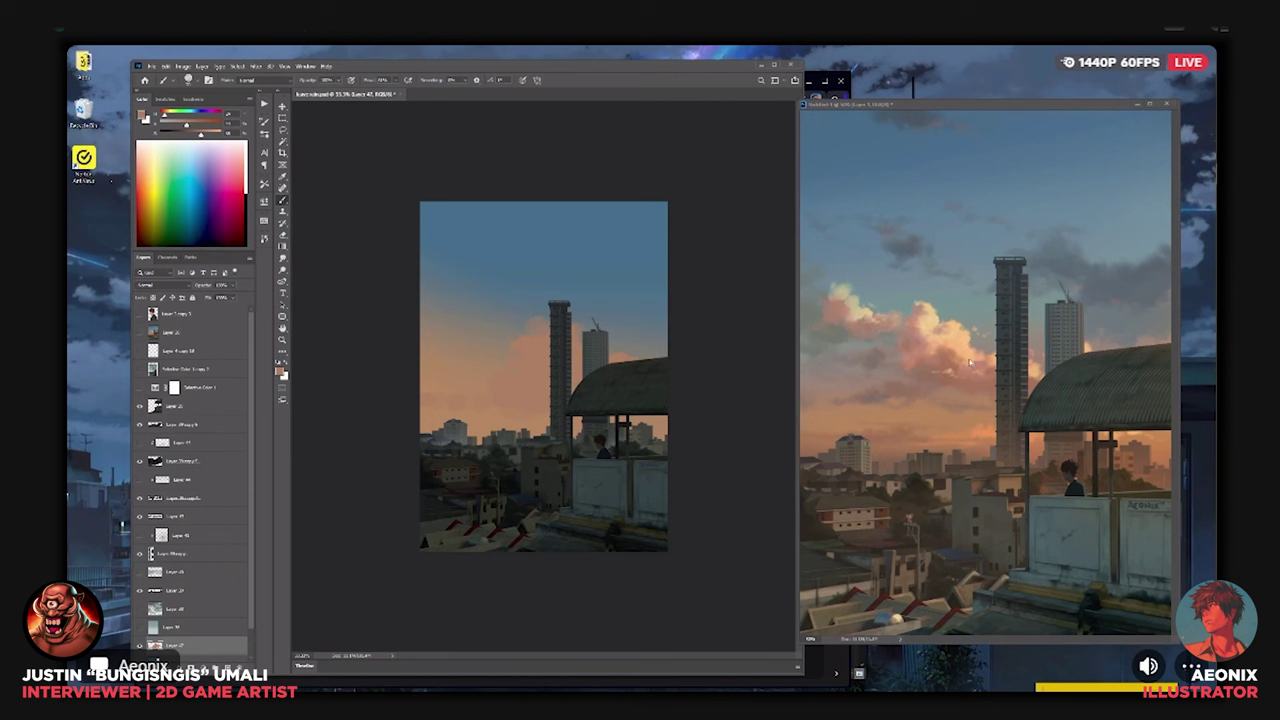
Paint blue-purple cloud shadows beside the tall tower and along the skyline with a grey-blue sampled from the reference clouds.
alt+click(1148, 306)
drag(512, 398, 547, 398)
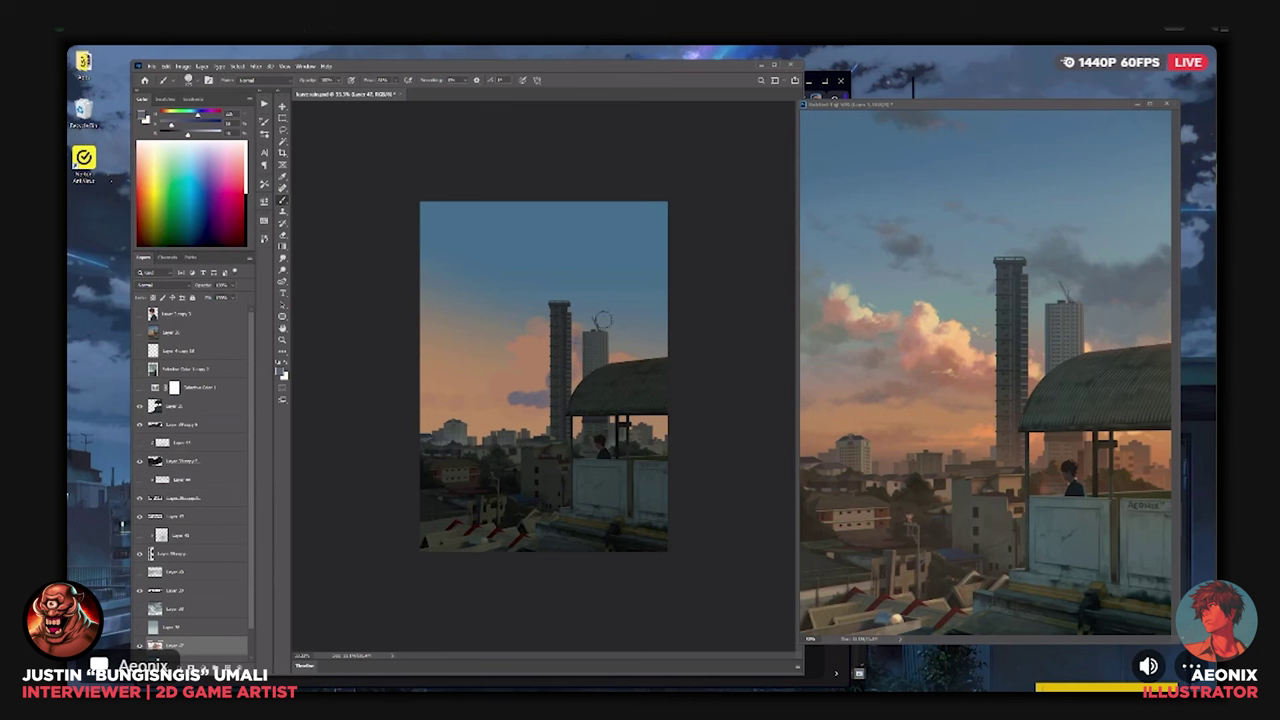
drag(638, 291, 628, 293)
mouse_move(550, 364)
mouse_down()
mouse_move(541, 358)
mouse_move(636, 368)
mouse_move(618, 413)
mouse_up()
key(bracketright)
key(bracketright)
key(bracketright)
drag(510, 408, 432, 414)
Sample pale yellow from the reference cloud and paint sunlit highlights on the clouds from the tall tower down toward the skyline.
click(918, 345)
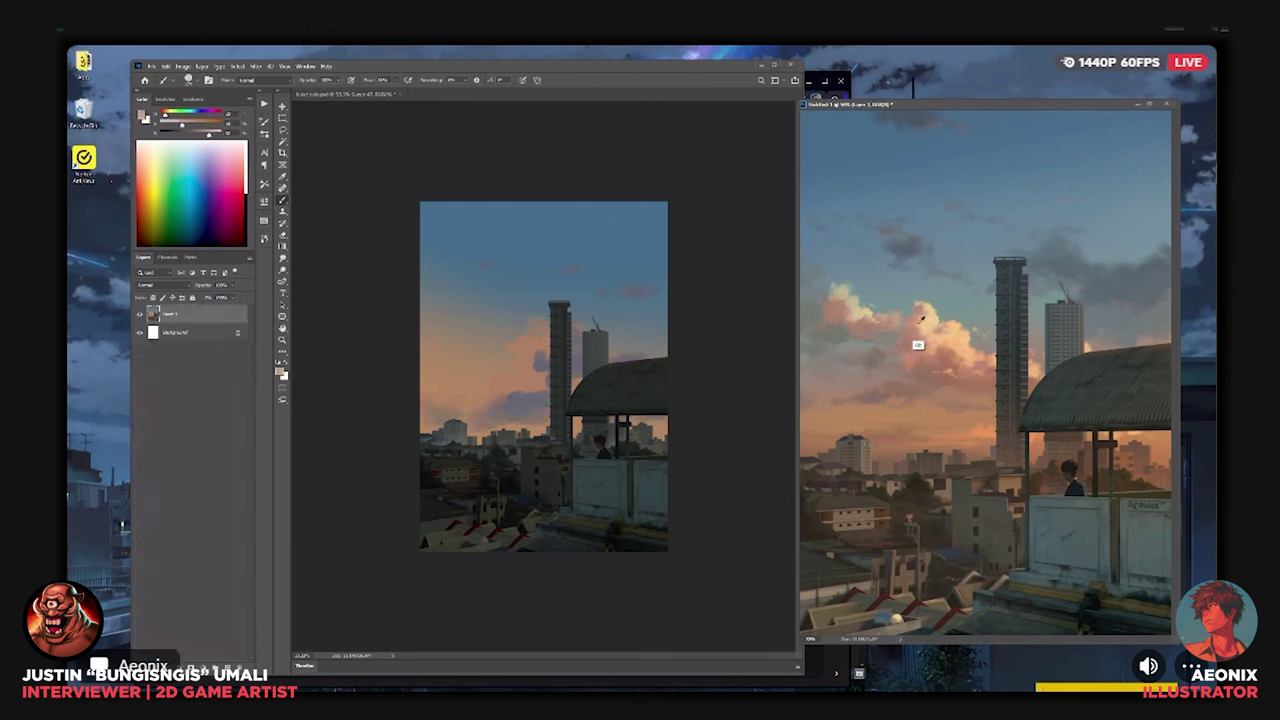
click(488, 369)
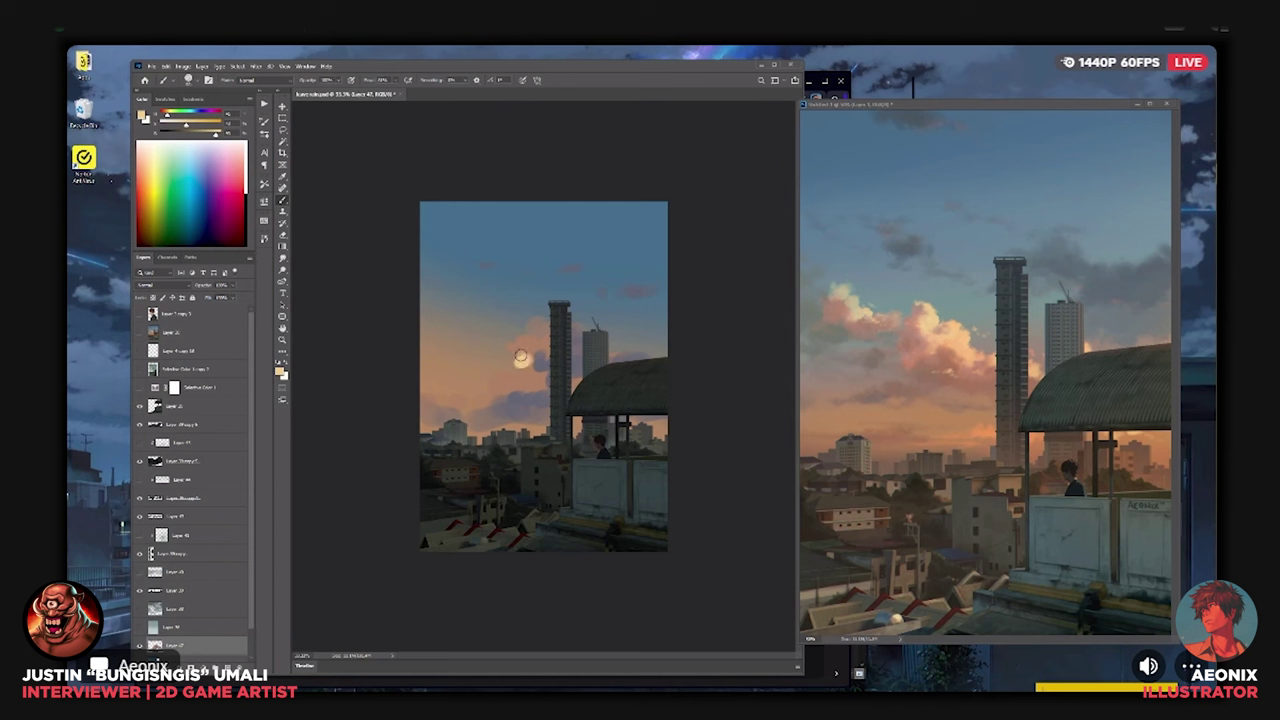
drag(520, 356, 542, 316)
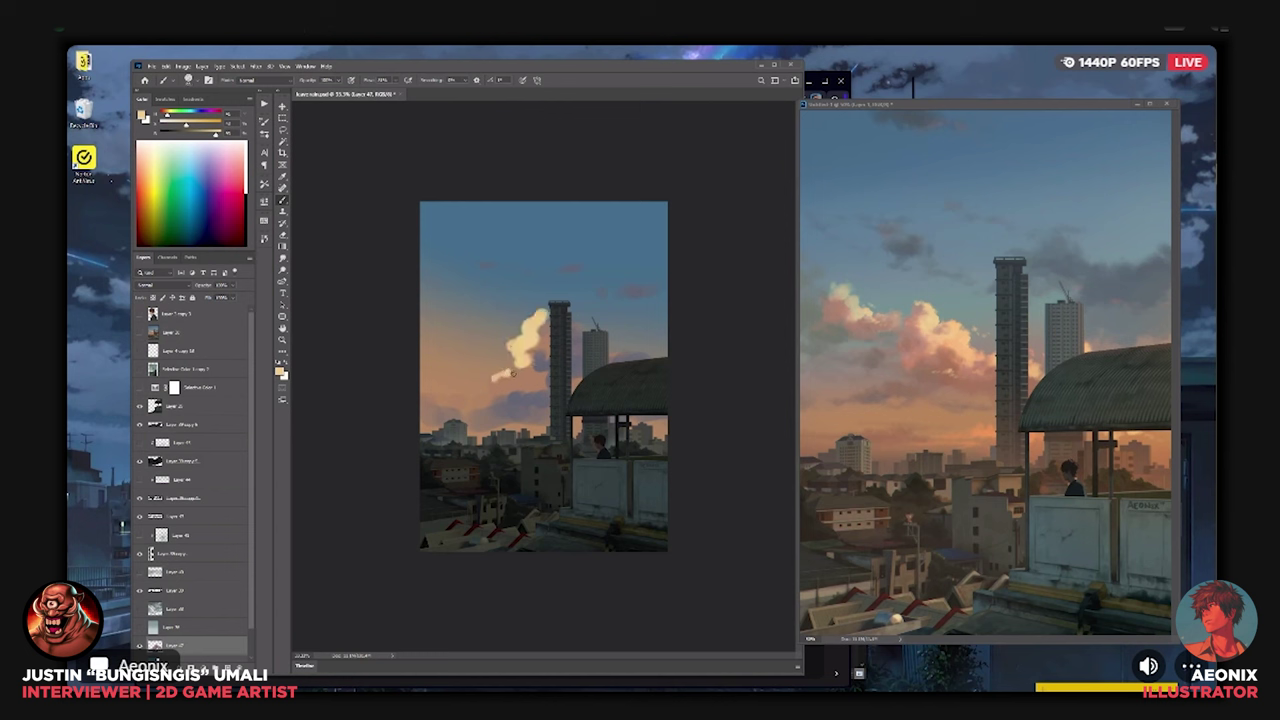
drag(492, 396, 465, 398)
Paint pale yellow cloud highlights between the two towers and above the shelter roof.
key(ctrl+plus)
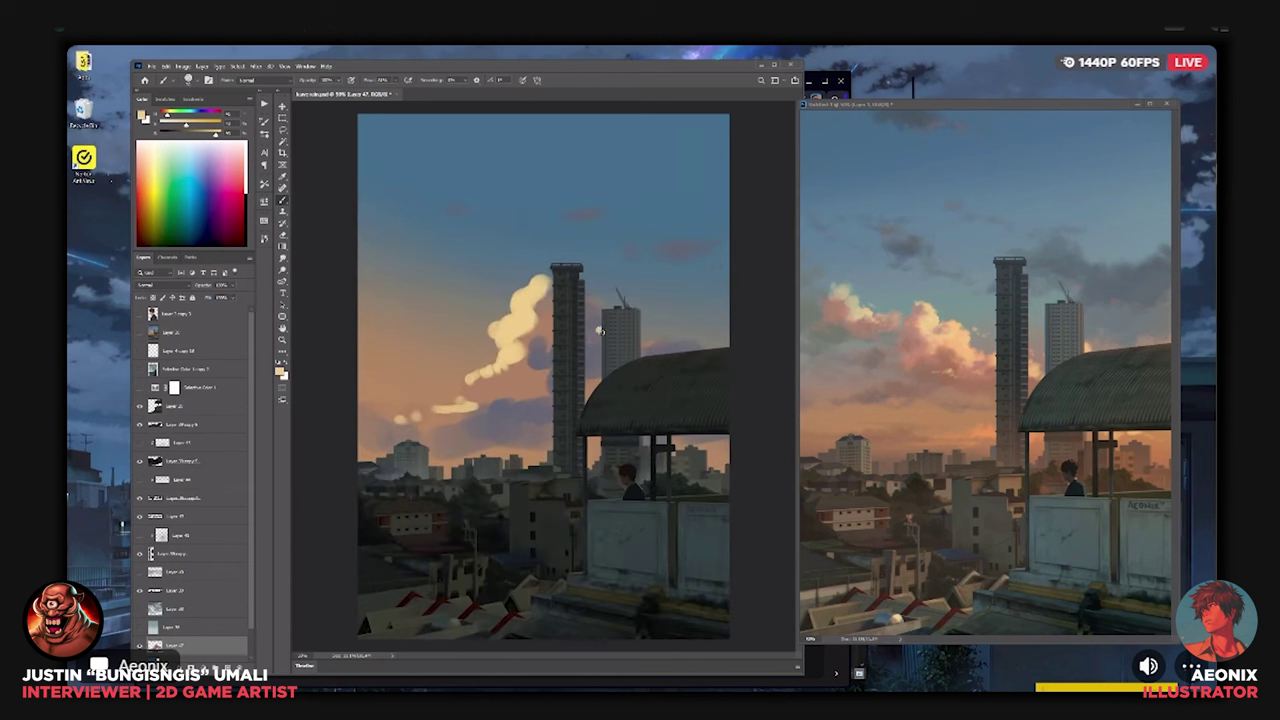
drag(596, 334, 602, 310)
mouse_move(645, 346)
mouse_down()
mouse_move(678, 336)
mouse_move(673, 348)
mouse_up()
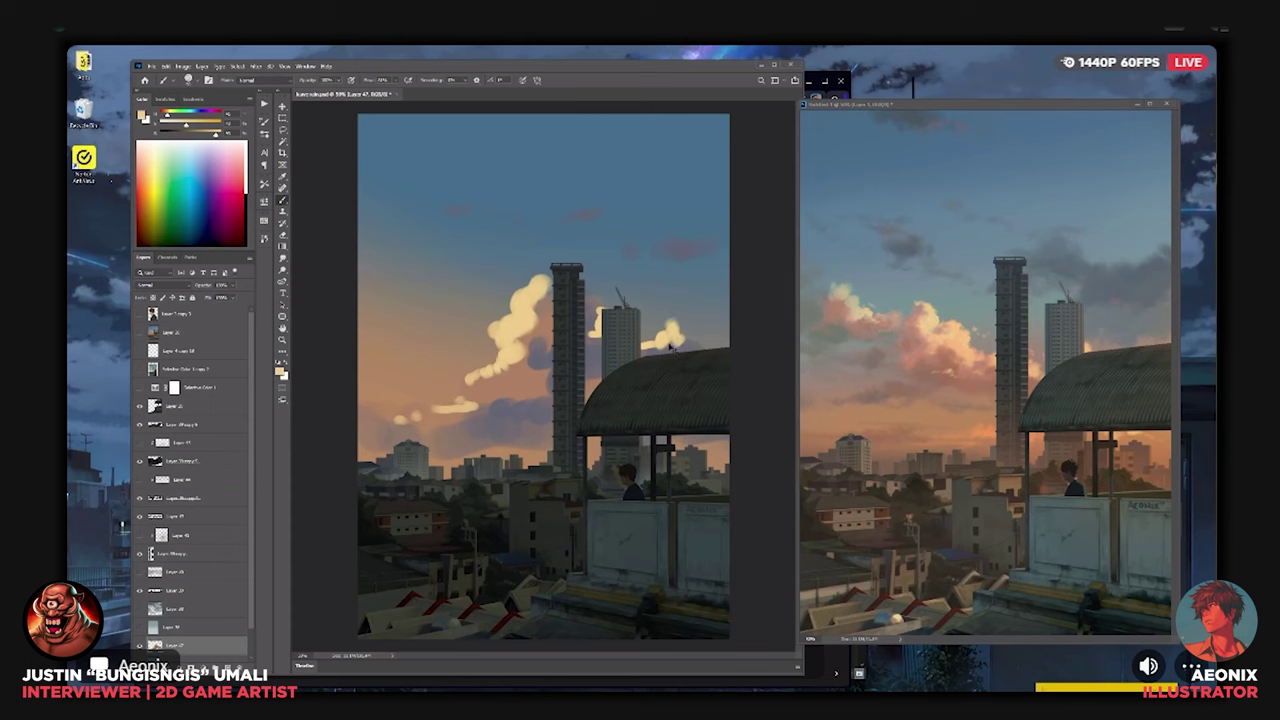
key(ctrl+minus)
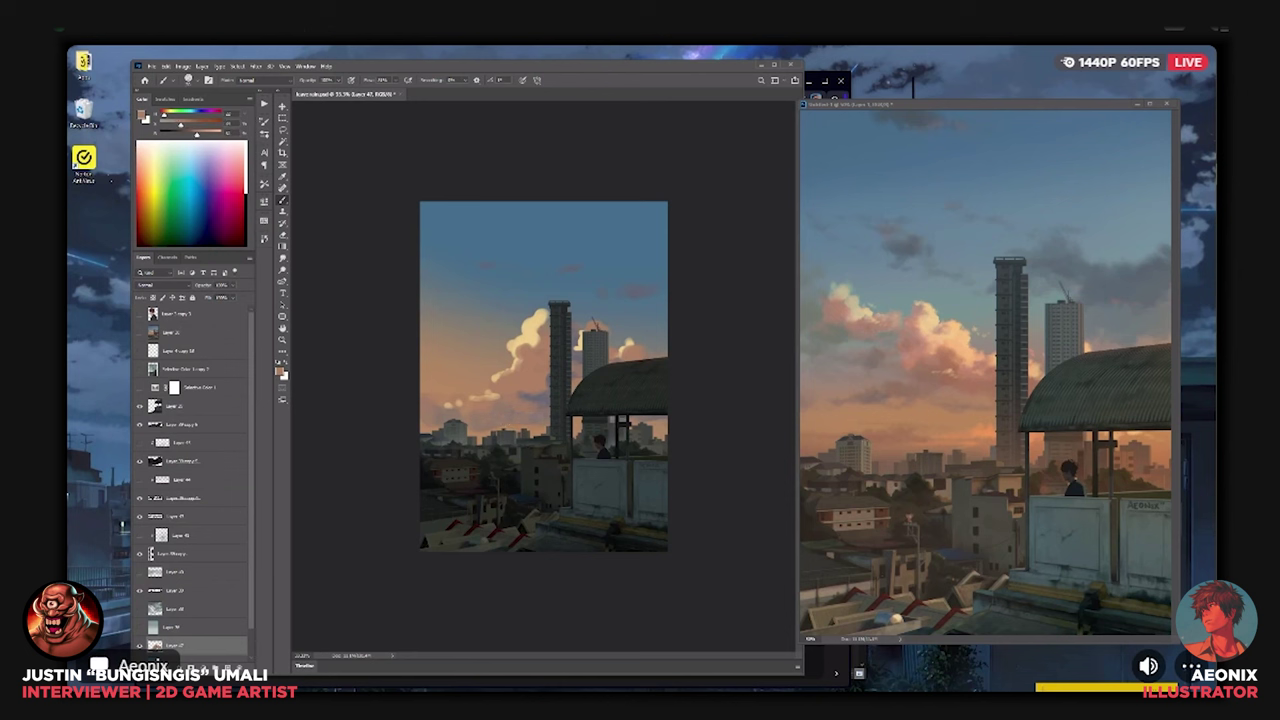
Paint grey-blue shadow into the underside of the cloud beside the tall tower with a color sampled near the skyline.
alt+click(540, 425)
mouse_move(518, 393)
mouse_down()
mouse_move(502, 390)
mouse_move(512, 406)
mouse_up()
key(ctrl+plus)
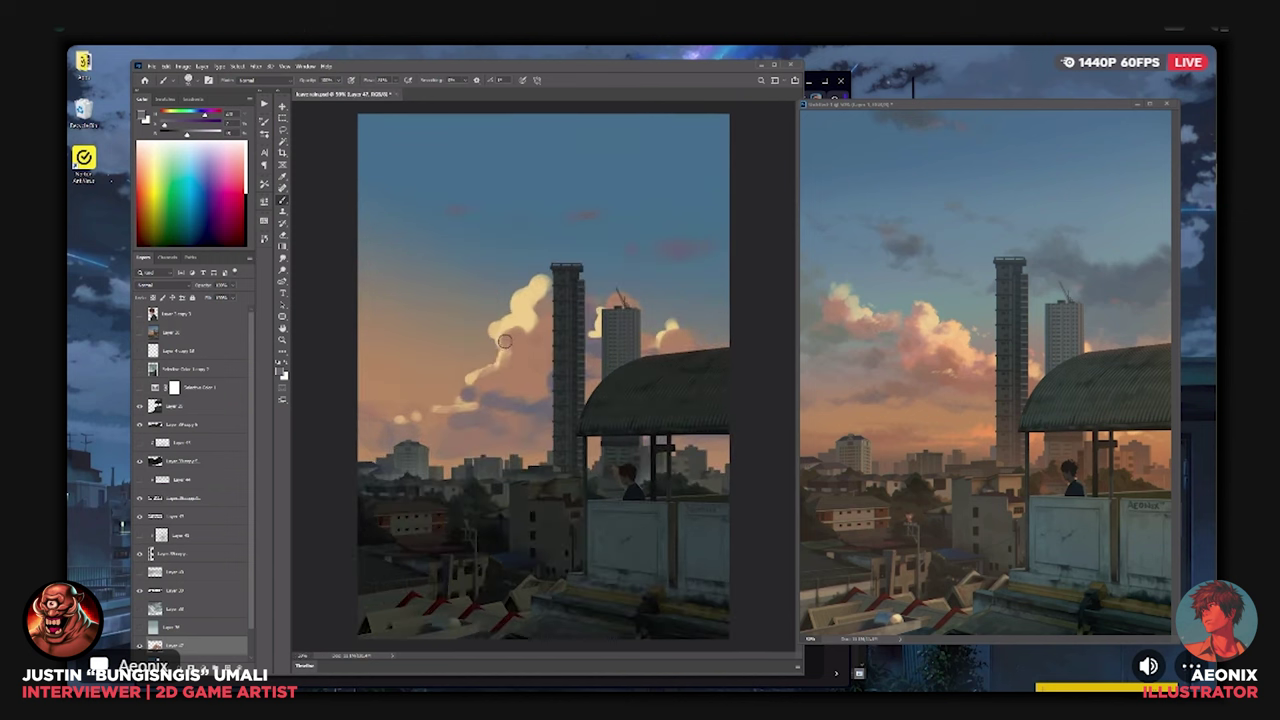
Mix saturated orange and red and paint a warm glow into the shaded body of the cloud beside the tall tower.
alt+click(509, 330)
click(214, 125)
click(212, 134)
drag(166, 115, 167, 117)
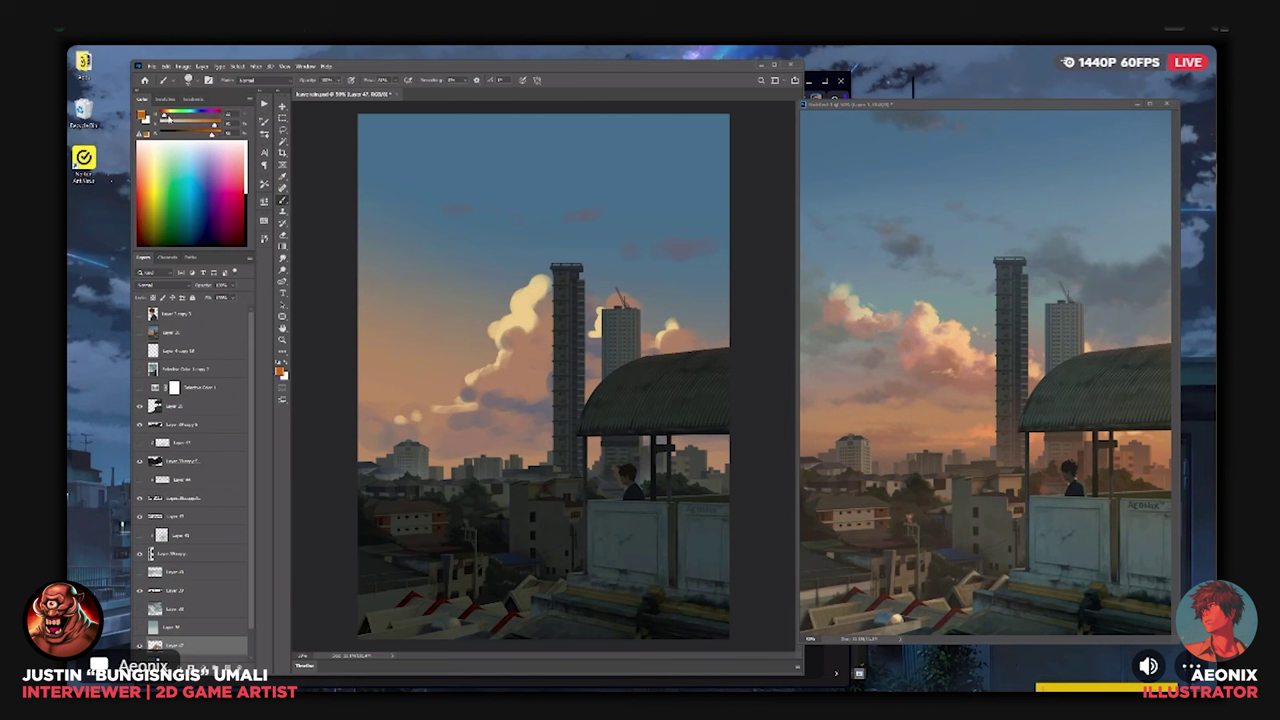
mouse_move(512, 334)
mouse_down()
mouse_move(543, 349)
mouse_move(541, 388)
mouse_move(500, 382)
mouse_move(538, 390)
mouse_move(541, 365)
mouse_move(592, 358)
mouse_move(538, 350)
mouse_up()
drag(165, 118, 160, 118)
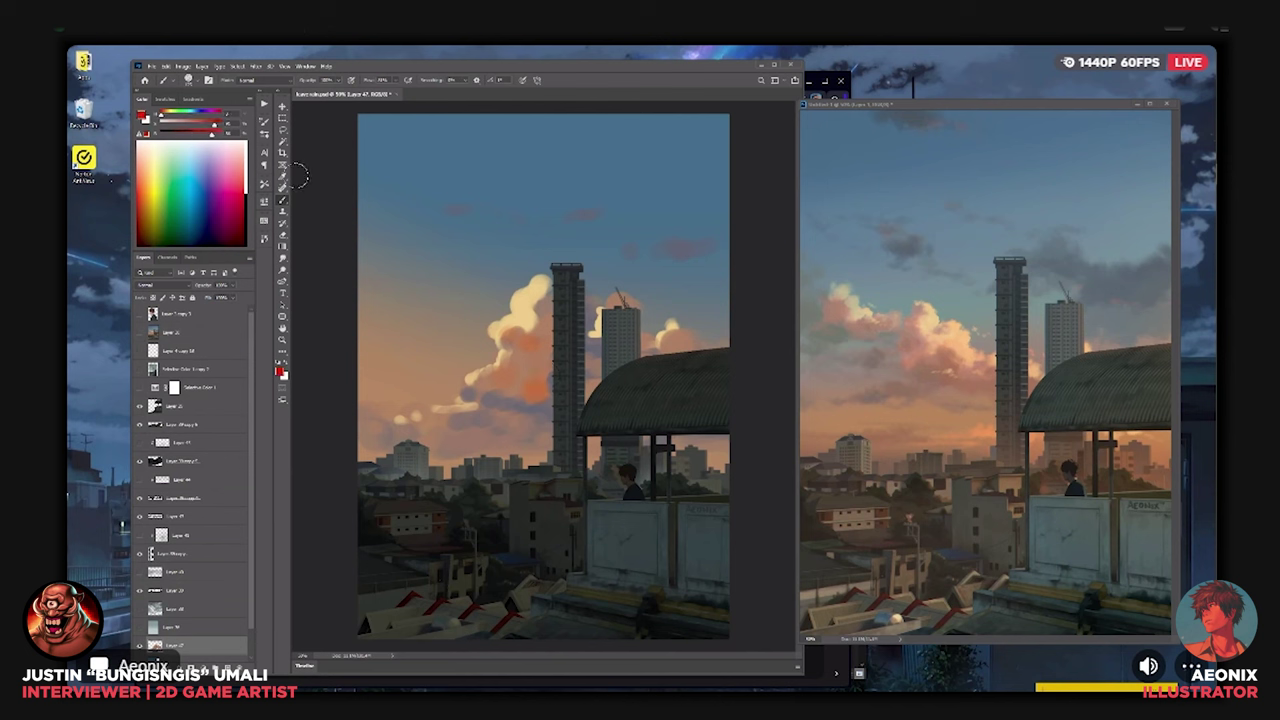
alt+click(540, 368)
drag(527, 388, 546, 384)
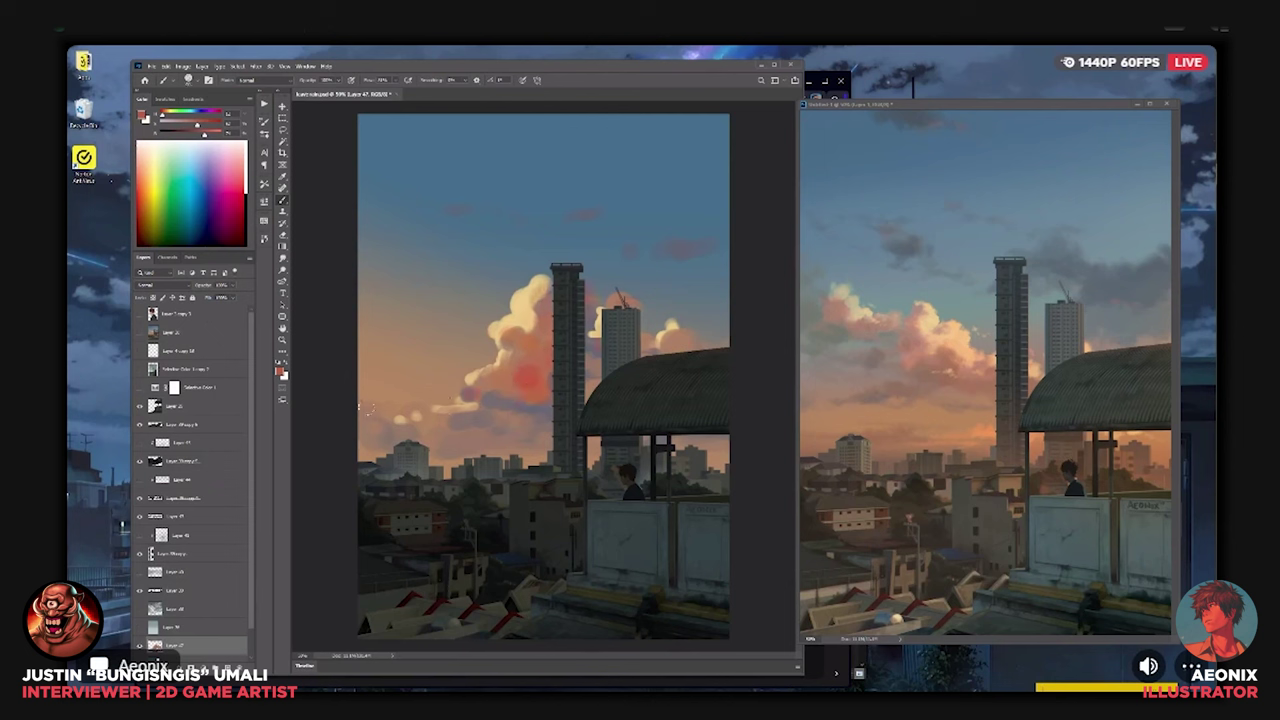
Paint a pinkish-orange cloud bank with pale yellow rims at the sky's left edge and add orange to the cloud above the shelter roof.
alt+click(535, 340)
mouse_move(364, 312)
mouse_down()
mouse_move(361, 357)
mouse_move(396, 372)
mouse_move(376, 336)
mouse_move(416, 358)
mouse_move(388, 380)
mouse_move(365, 363)
mouse_move(361, 346)
mouse_move(390, 371)
mouse_move(419, 352)
mouse_move(370, 385)
mouse_move(390, 410)
mouse_up()
alt+click(480, 363)
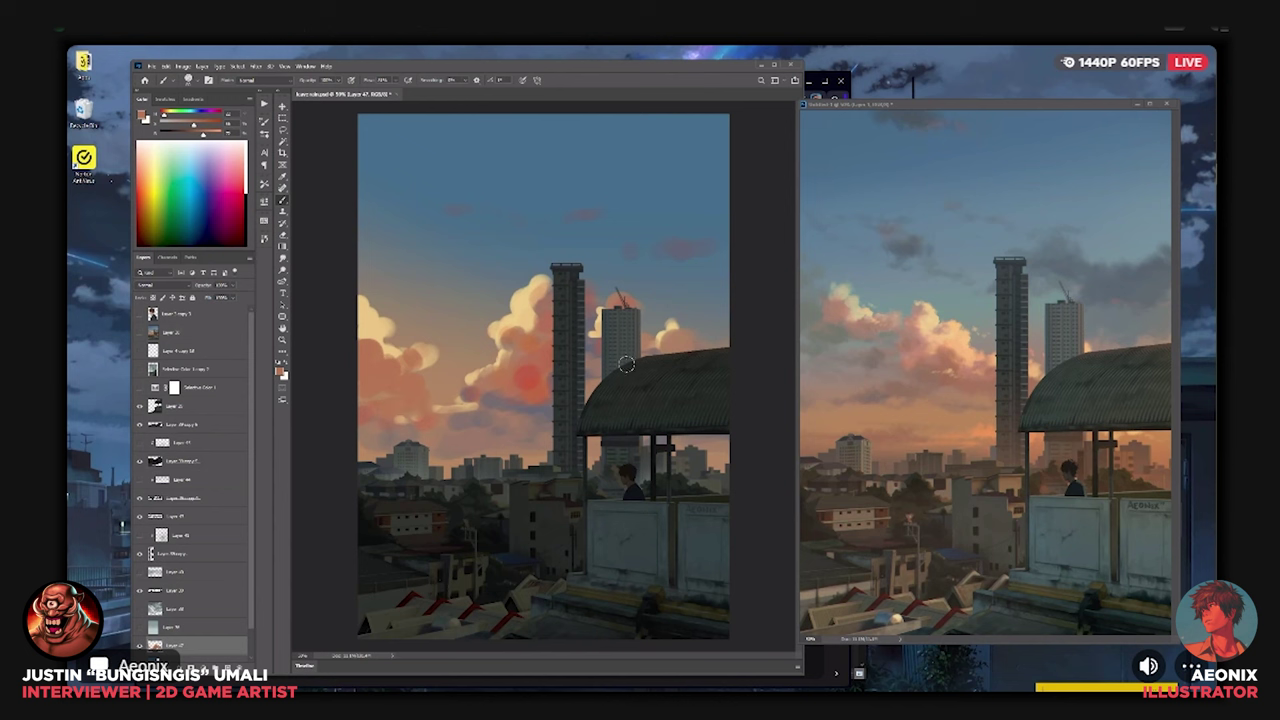
drag(678, 346, 675, 335)
Enlarge the brush and paint pale yellow highlights low along the skyline and under the shelter roof, blending them with sampled orange and muted purple.
alt+click(529, 338)
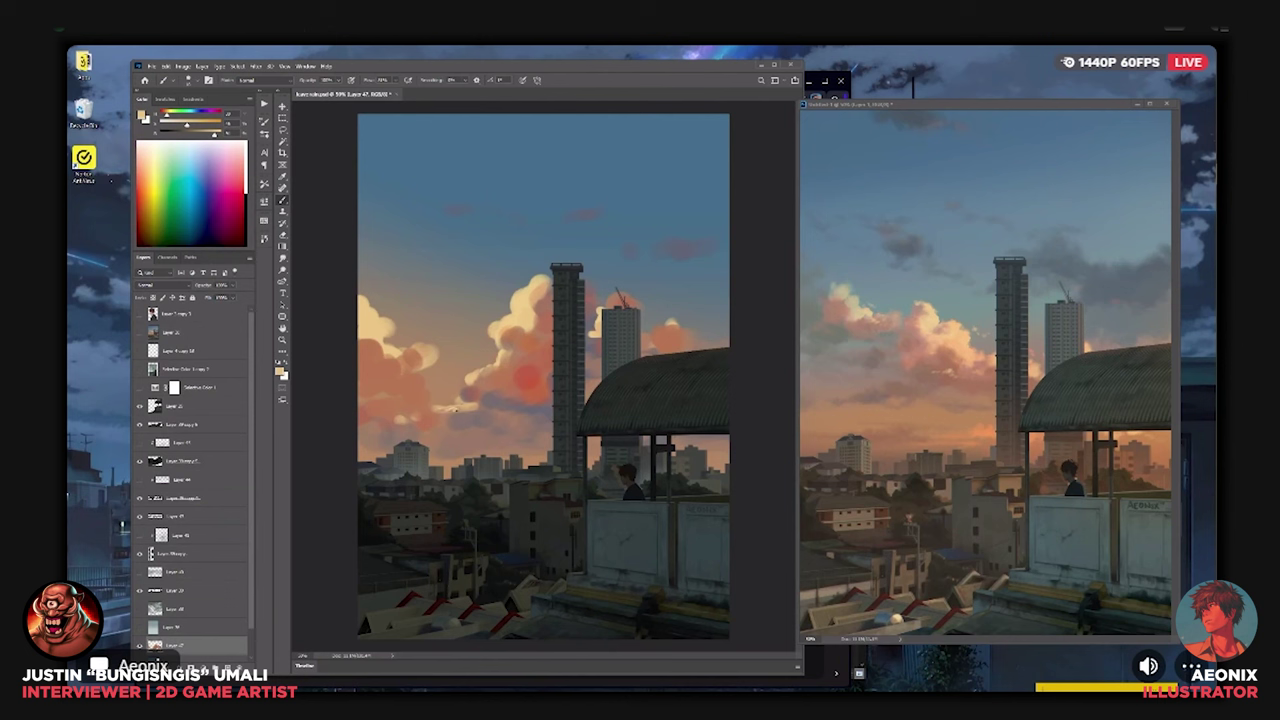
key(bracketright)
key(bracketright)
drag(446, 409, 479, 413)
mouse_move(537, 453)
mouse_down()
mouse_move(540, 436)
mouse_move(598, 454)
mouse_up()
drag(695, 449, 700, 451)
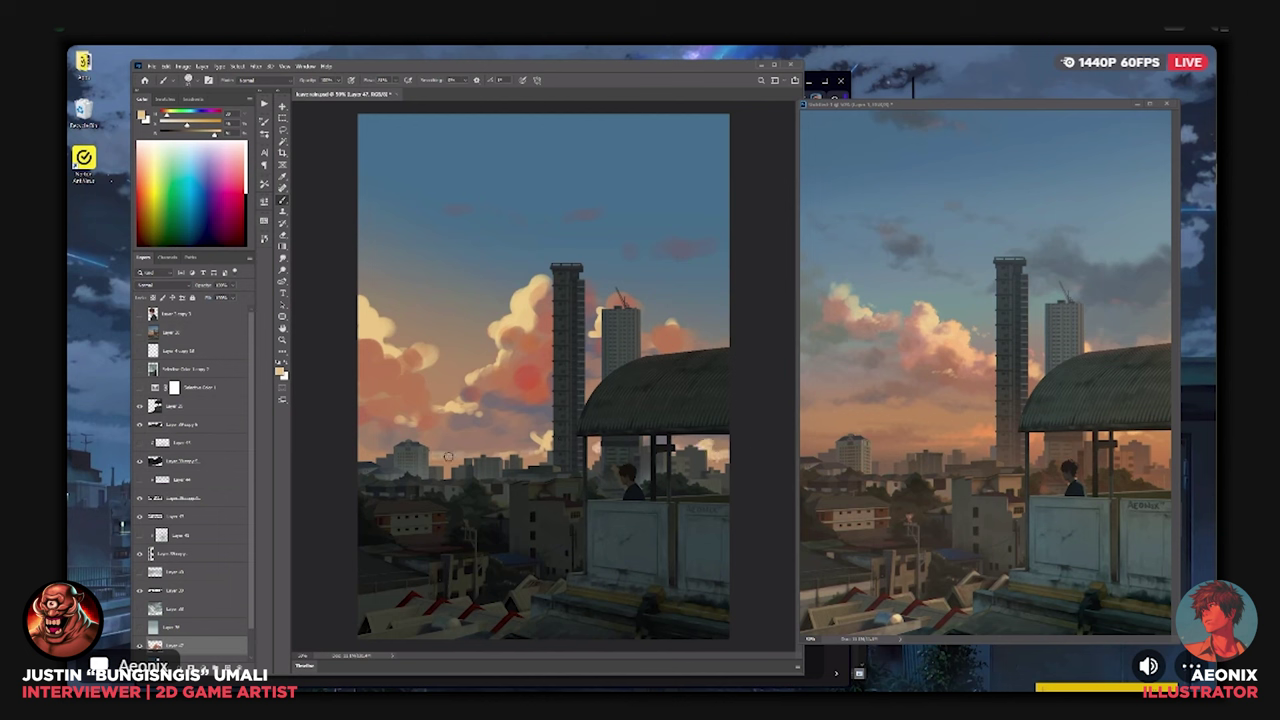
mouse_move(450, 456)
mouse_down()
mouse_move(358, 448)
mouse_move(398, 447)
mouse_up()
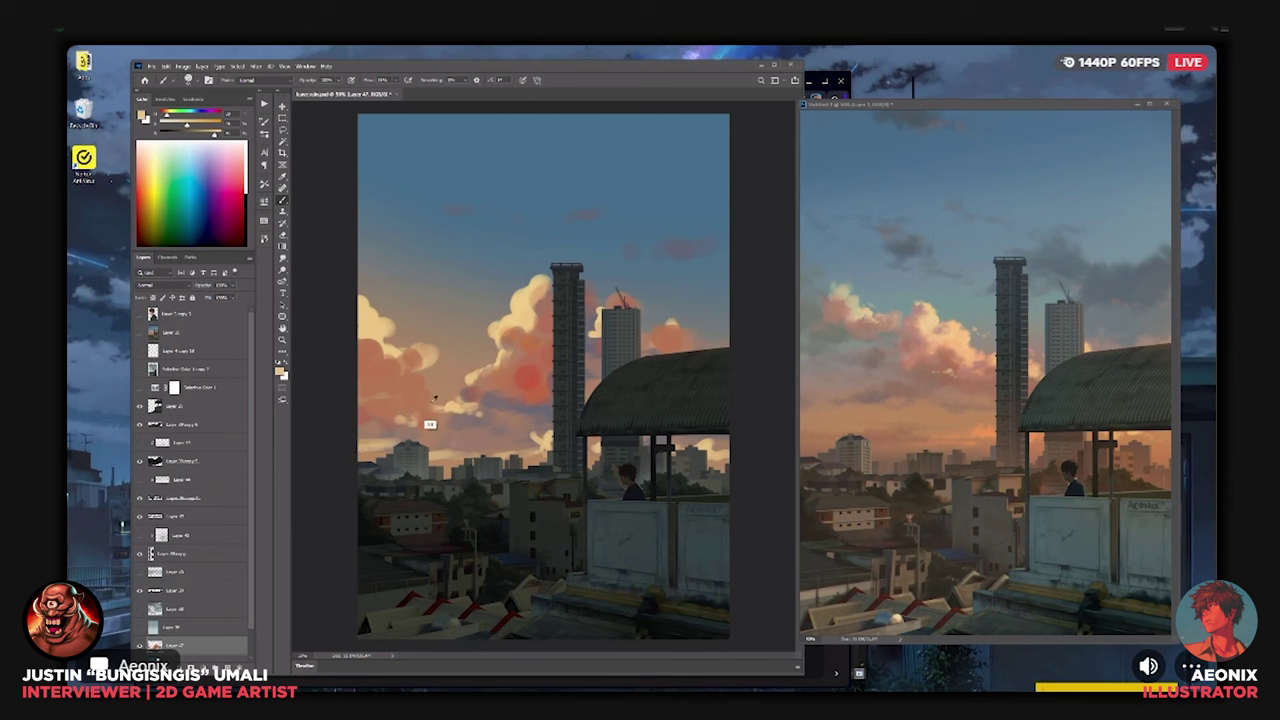
alt+click(433, 420)
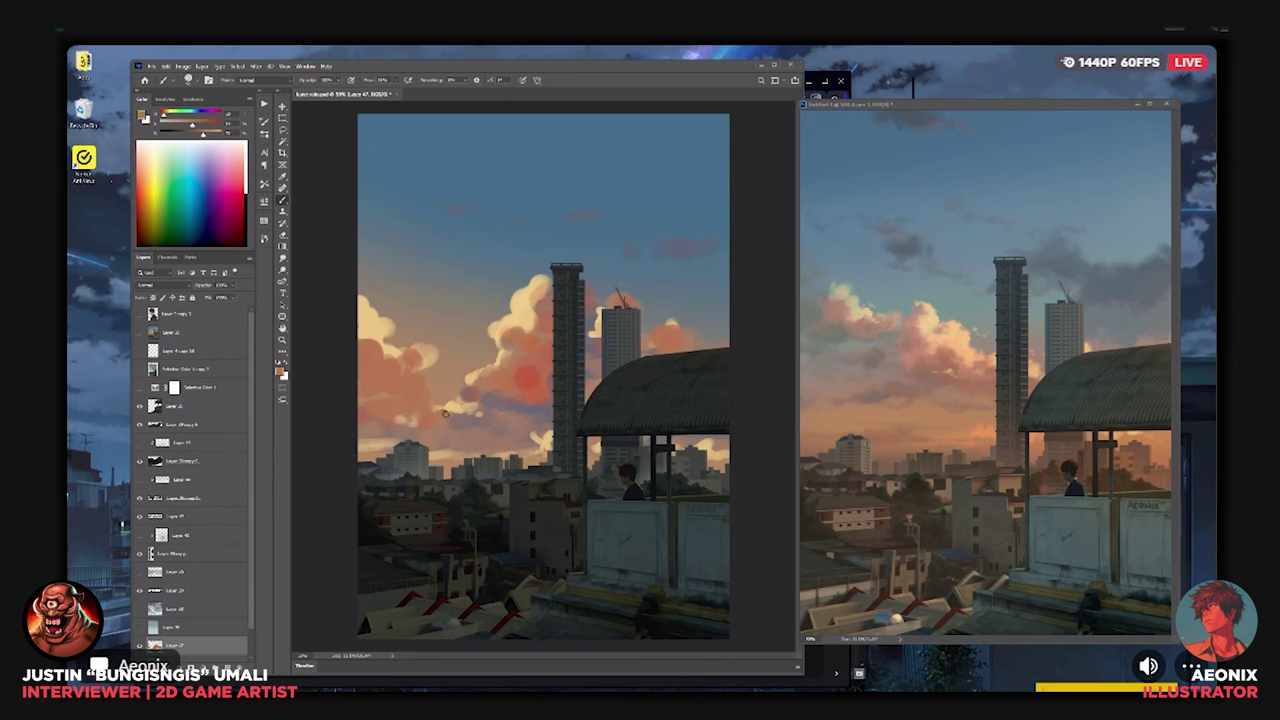
alt+click(446, 452)
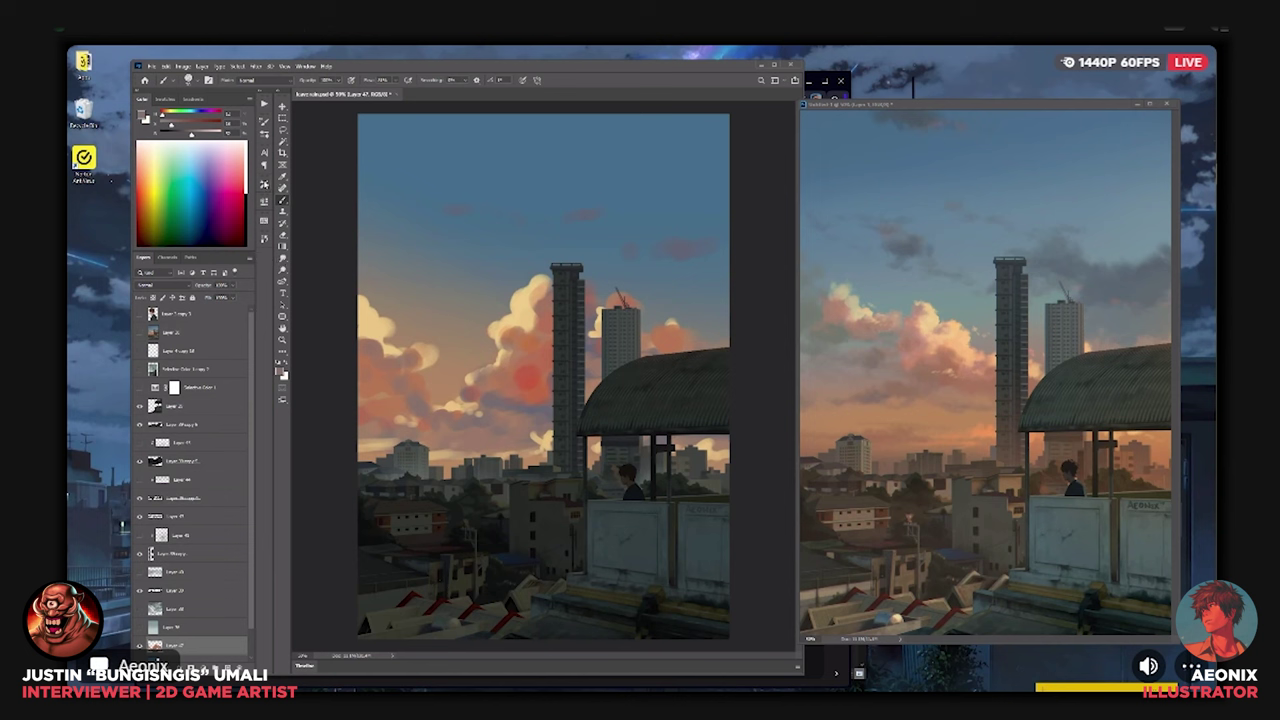
Switch to the Clouds 1 brush tool preset and reduce the brush size.
click(264, 183)
scroll(365, 222, down, 3)
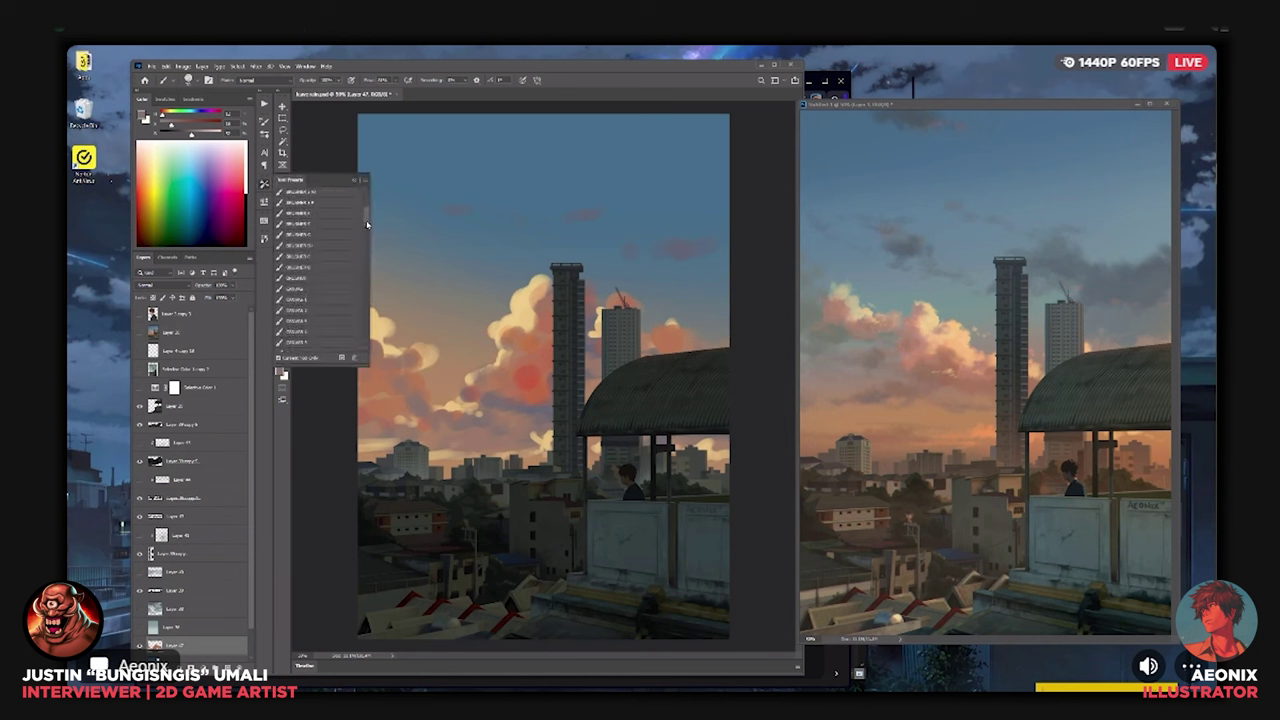
mouse_move(367, 223)
mouse_down()
mouse_move(361, 244)
mouse_move(367, 221)
mouse_up()
scroll(367, 222, up, 5)
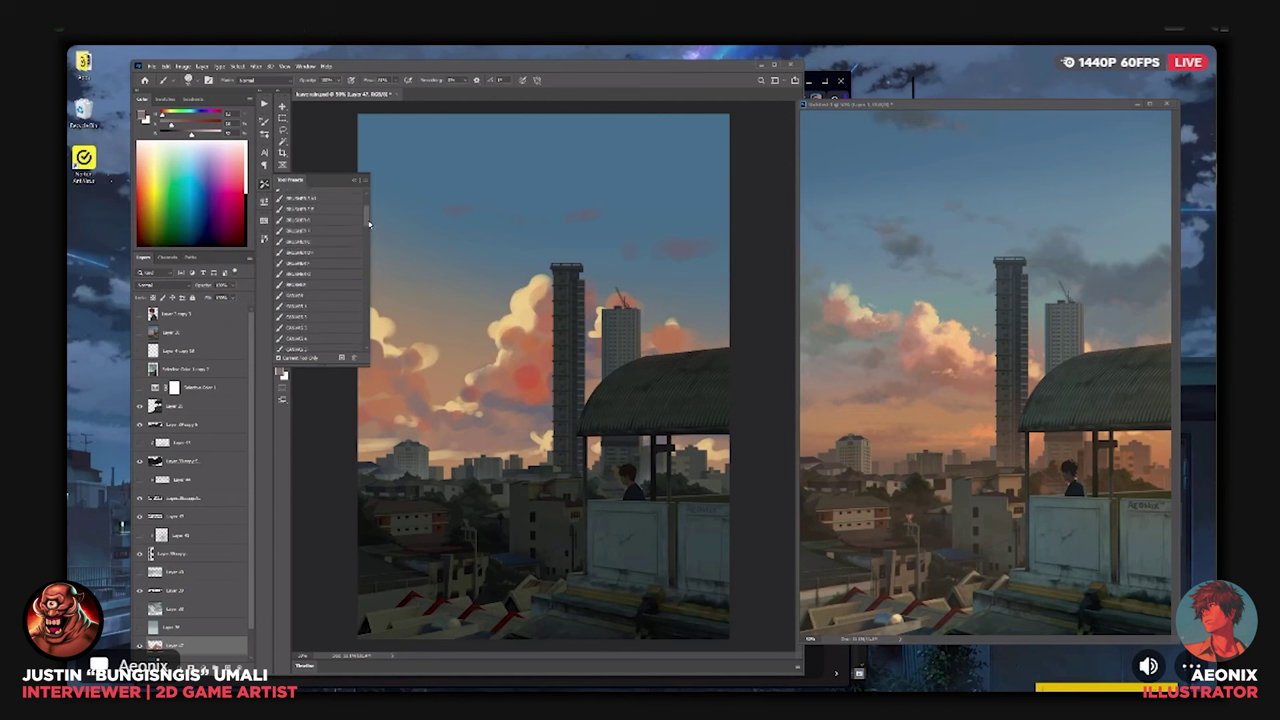
scroll(368, 207, down, 5)
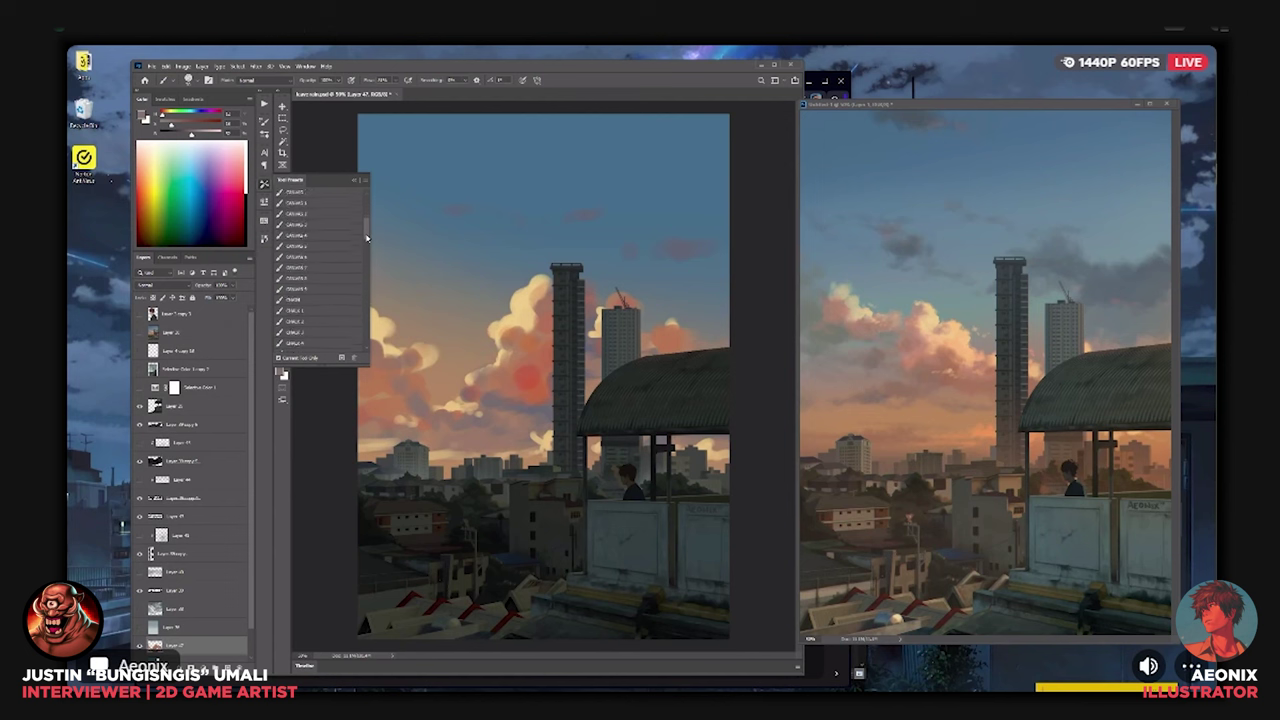
scroll(350, 245, down, 4)
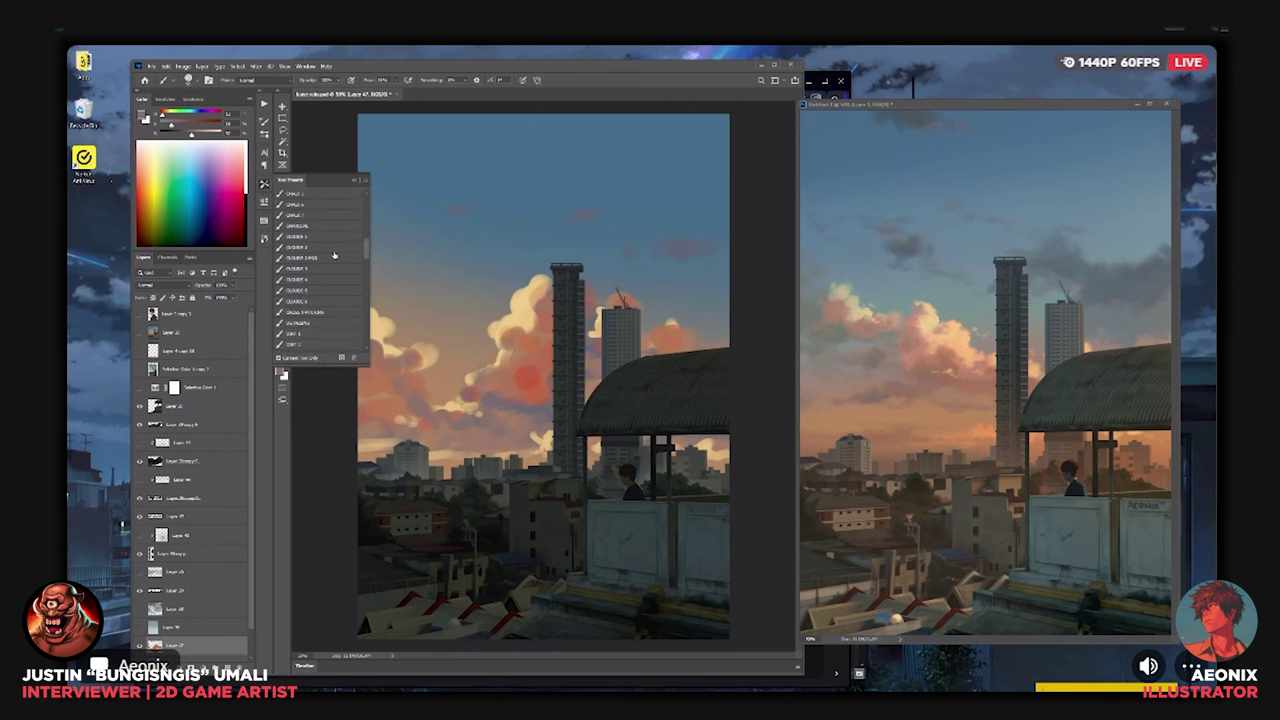
click(331, 238)
key(bracketleft)
click(354, 180)
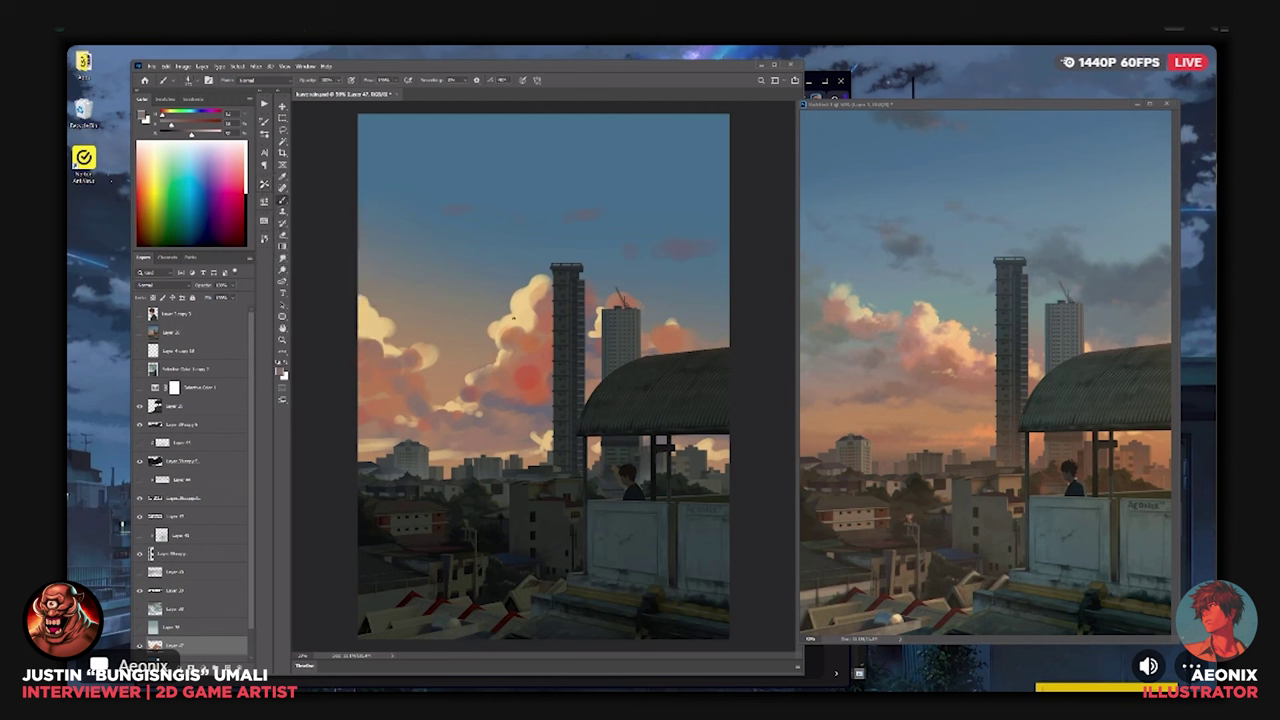
Texture the cloud beside the tall tower with the cloud brush, using peach, orange and grey shadow tones sampled from the painting.
alt+click(512, 345)
mouse_move(522, 321)
mouse_down()
mouse_move(537, 328)
mouse_move(501, 315)
mouse_move(513, 287)
mouse_move(550, 282)
mouse_move(524, 304)
mouse_up()
alt+click(545, 338)
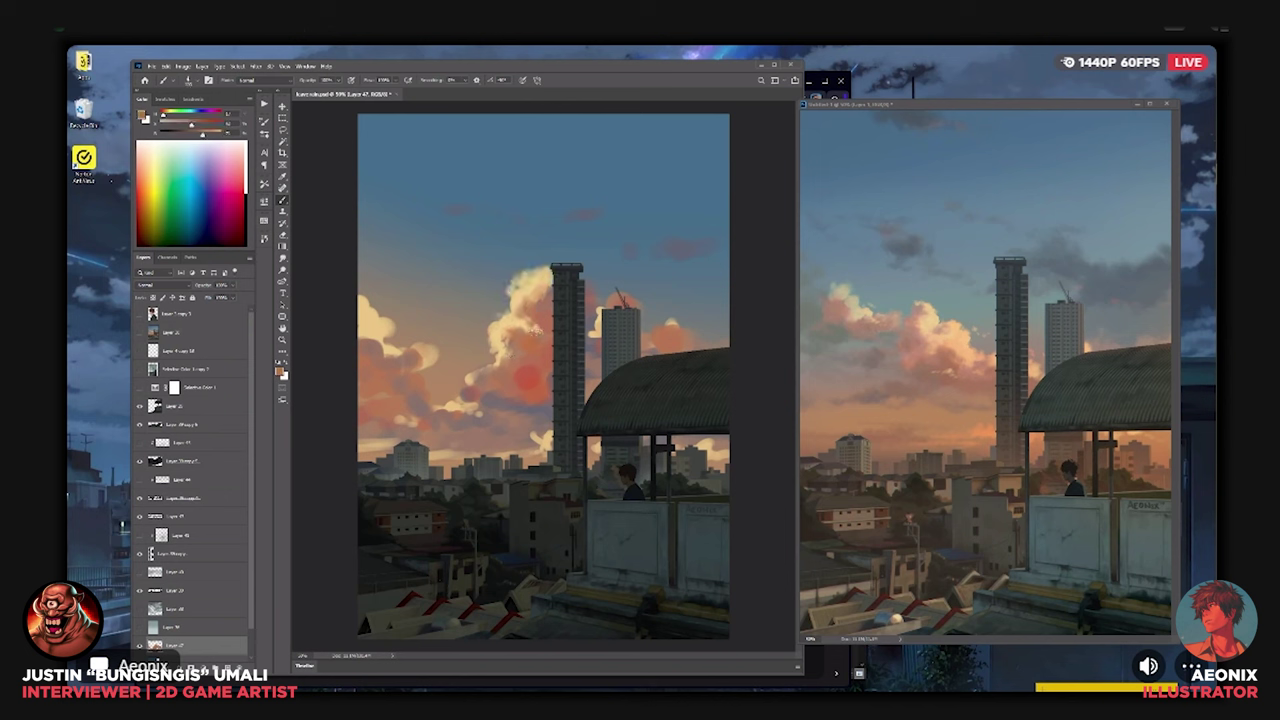
alt+click(538, 300)
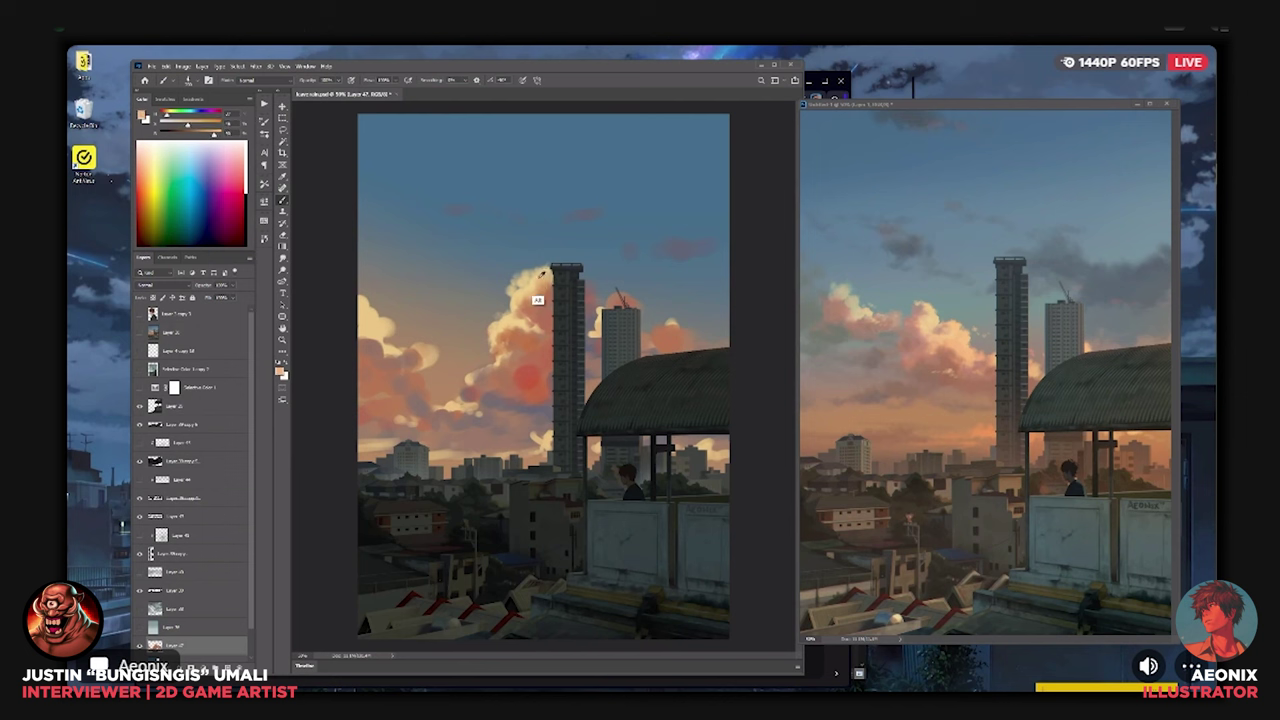
mouse_move(538, 300)
mouse_down()
mouse_move(543, 276)
mouse_move(571, 301)
mouse_up()
drag(470, 382, 524, 374)
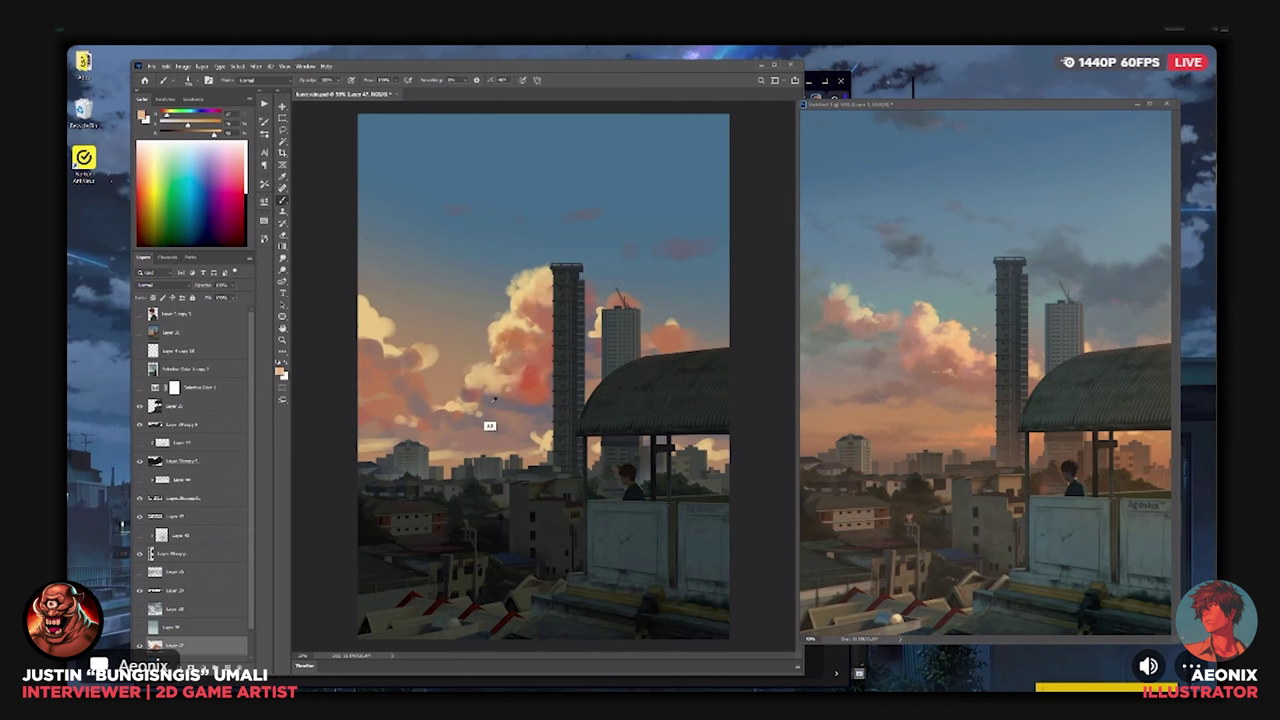
alt+click(489, 430)
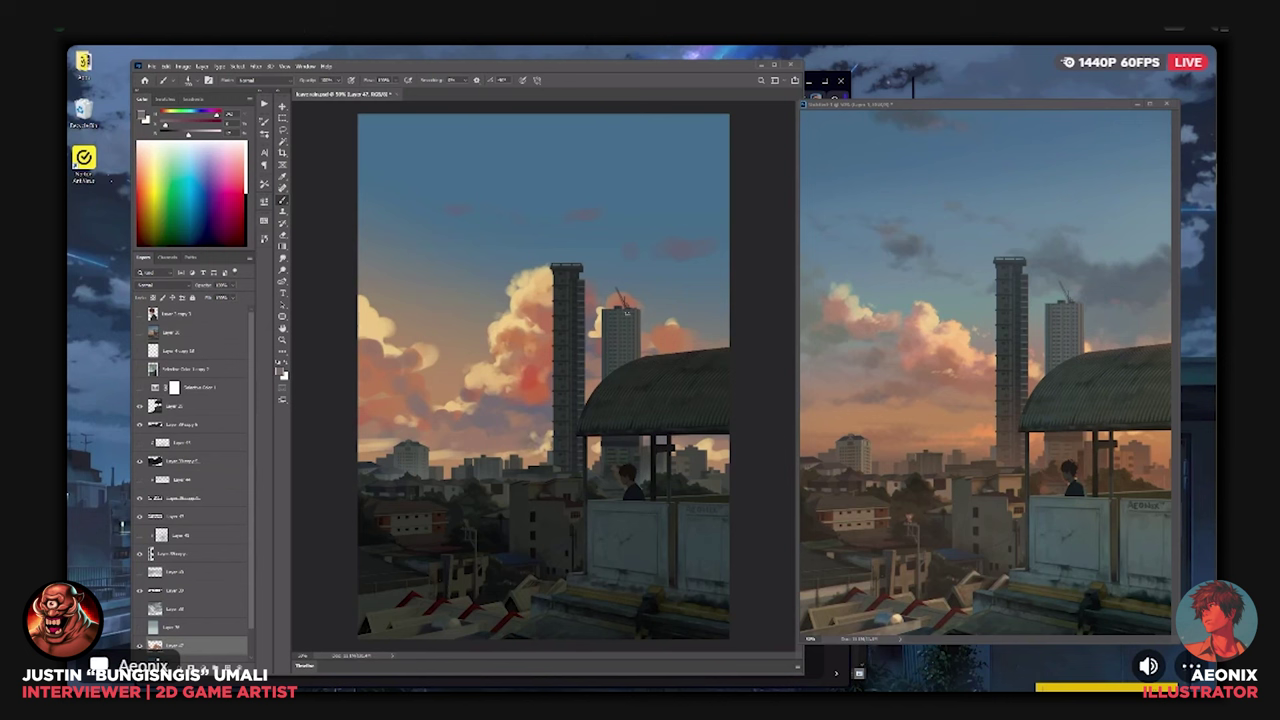
Paint pale yellow texture on the cloud above the shelter roof and add wispy muted-red clouds high above the tall tower.
alt+click(603, 352)
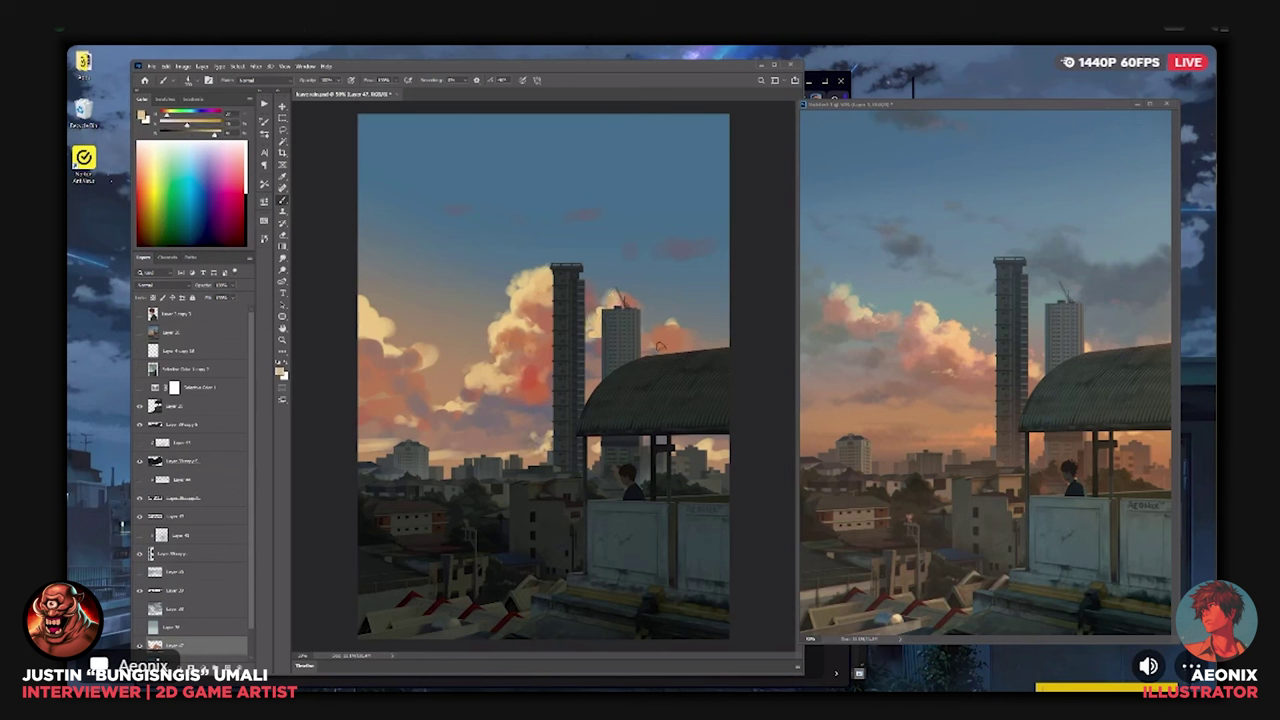
drag(648, 344, 666, 336)
alt+click(544, 360)
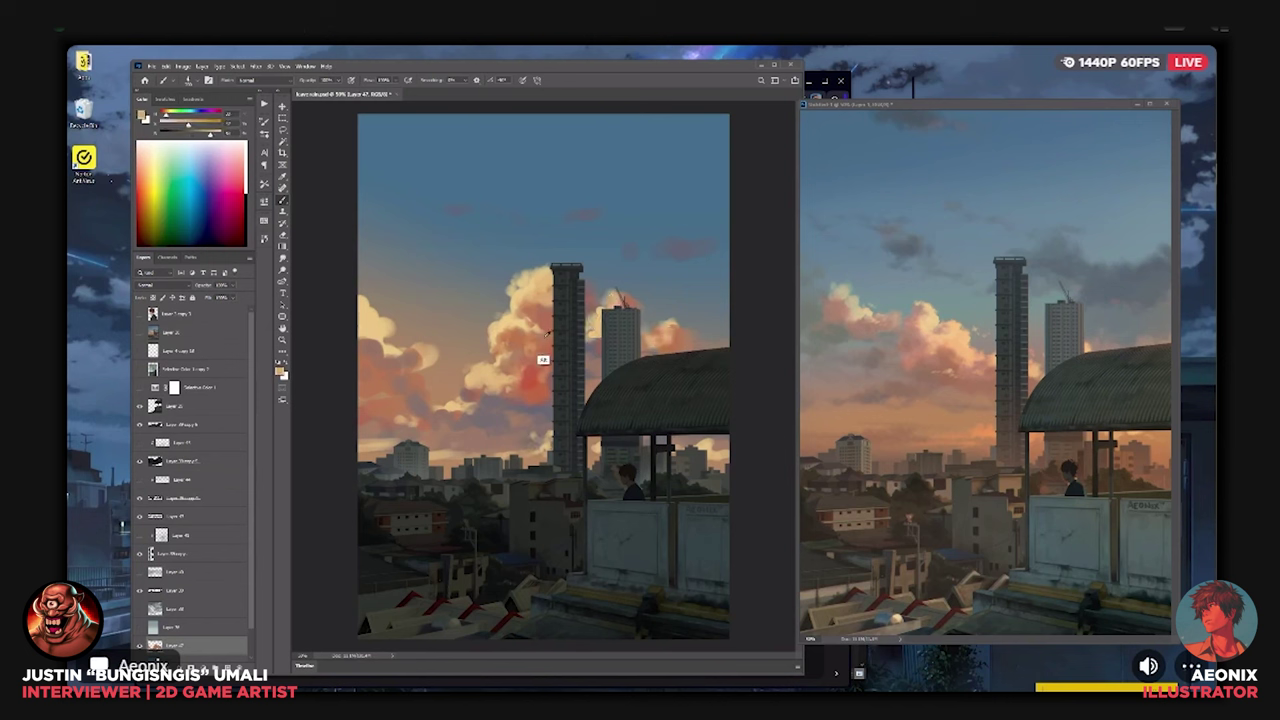
alt+click(495, 447)
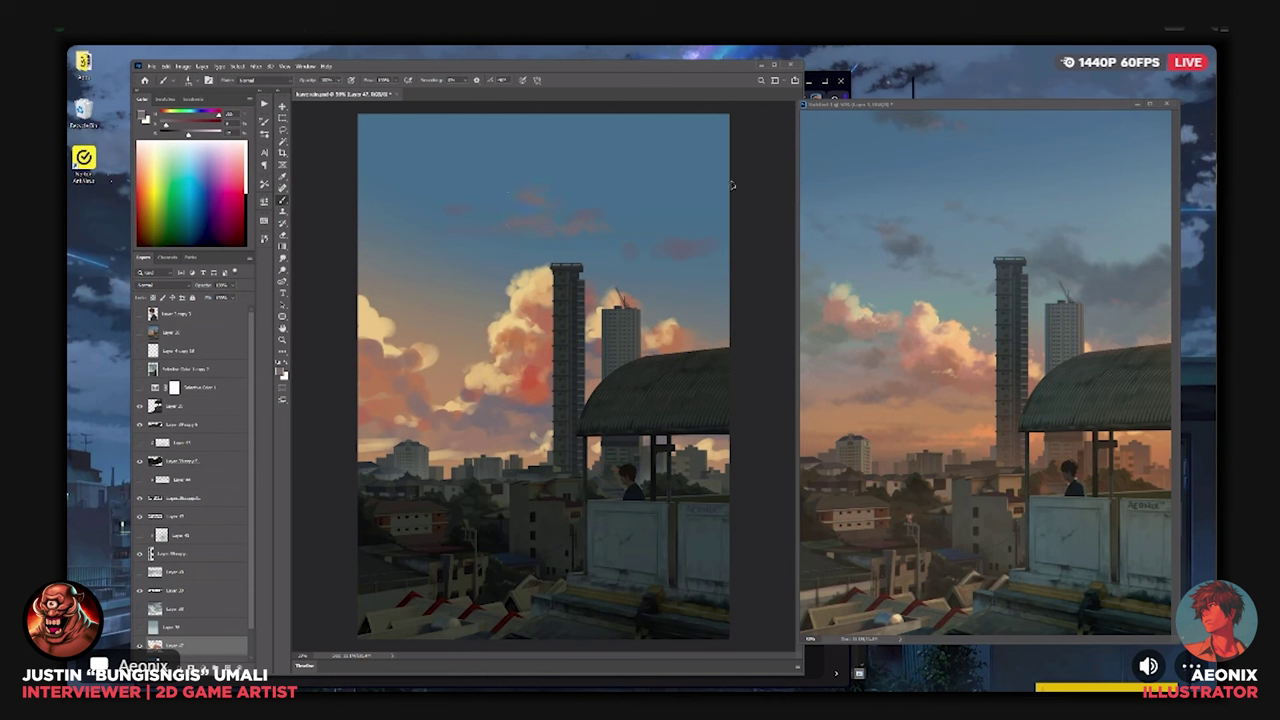
Sample grey-blue from the reference's dark clouds, darken it, and paint wispy dark clouds across the upper sky.
alt+click(1130, 311)
click(671, 229)
drag(489, 193, 524, 191)
drag(188, 136, 183, 135)
mouse_move(436, 134)
mouse_down()
mouse_move(530, 146)
mouse_move(449, 156)
mouse_move(539, 200)
mouse_move(521, 148)
mouse_move(583, 157)
mouse_up()
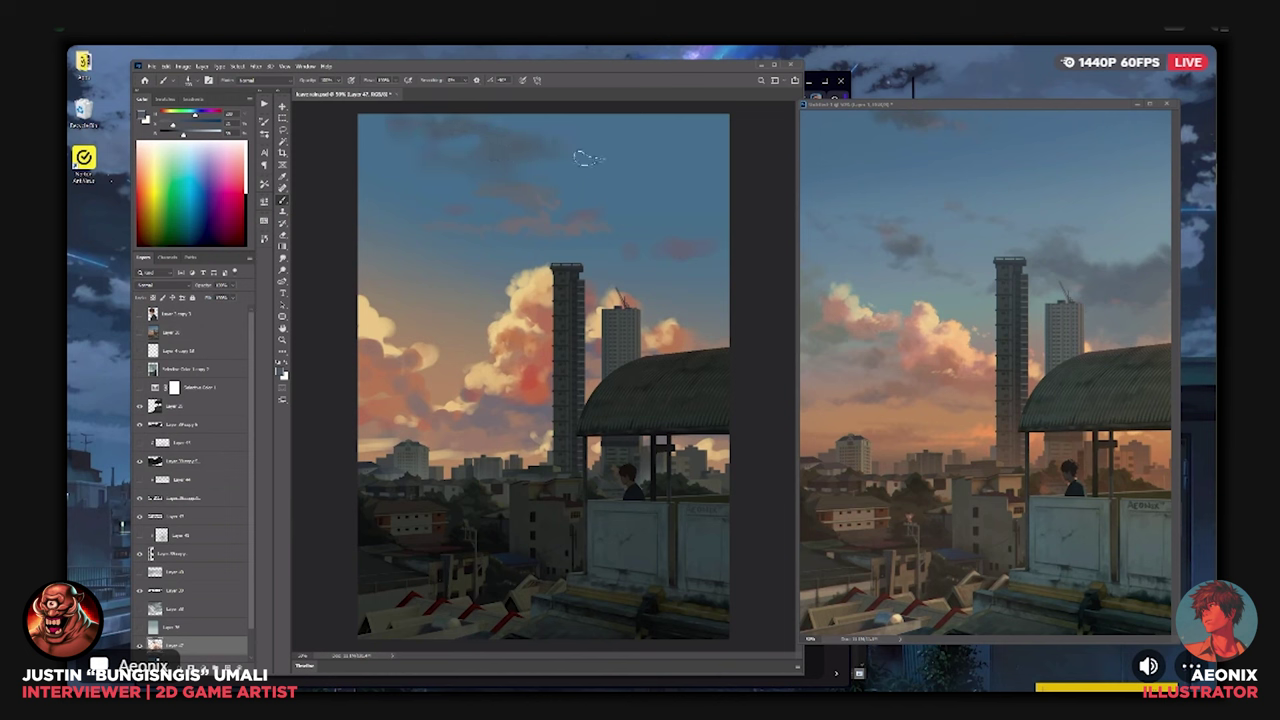
drag(680, 184, 732, 178)
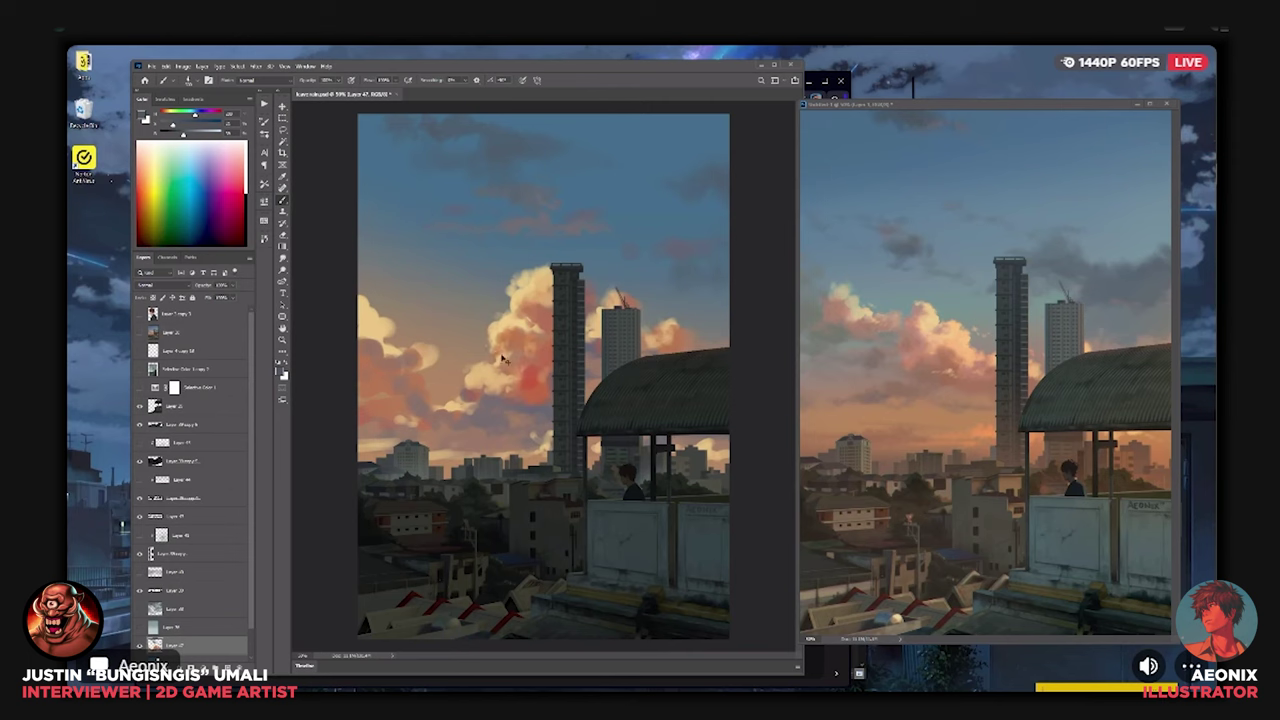
Lower the saturation of the painted sky layer with a Hue/Saturation adjustment.
key(ctrl+minus)
key(ctrl+u)
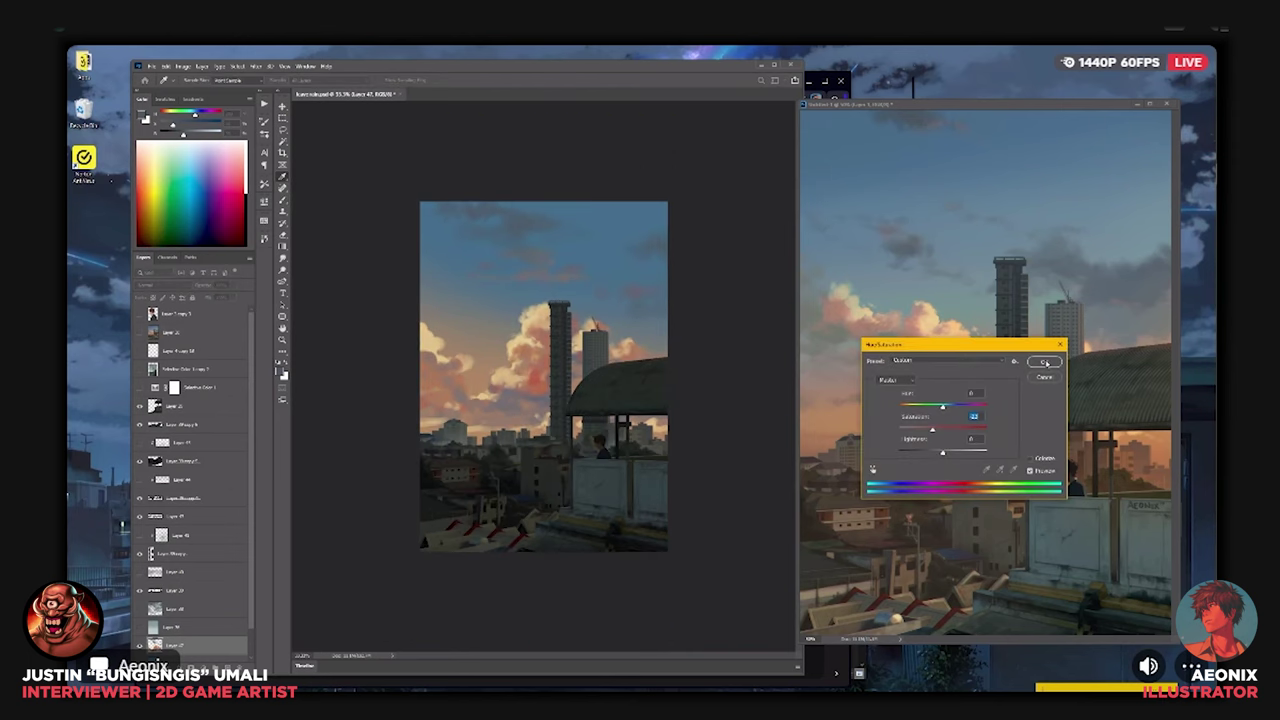
click(1044, 361)
Blend muted purple shadows into the cloud bases near the skyline and soften the left cloud bank with sampled peach tones.
key(ctrl+plus)
key(ctrl+plus)
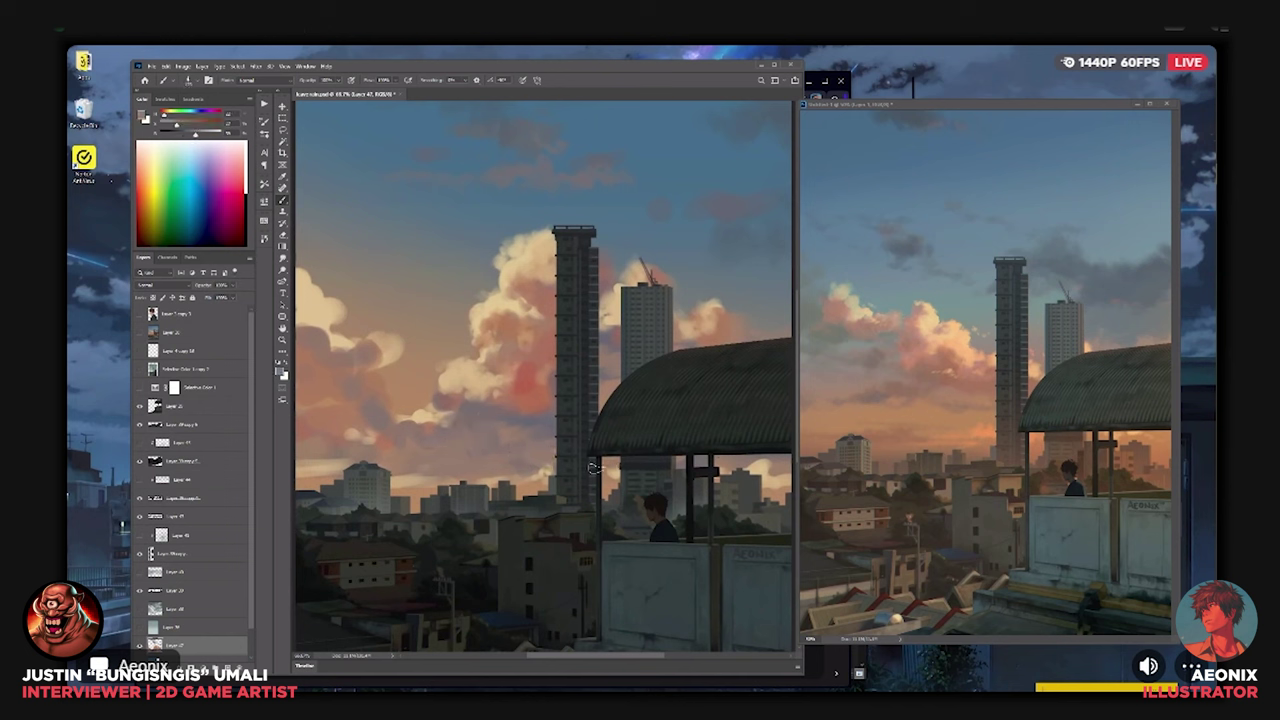
key(ctrl+minus)
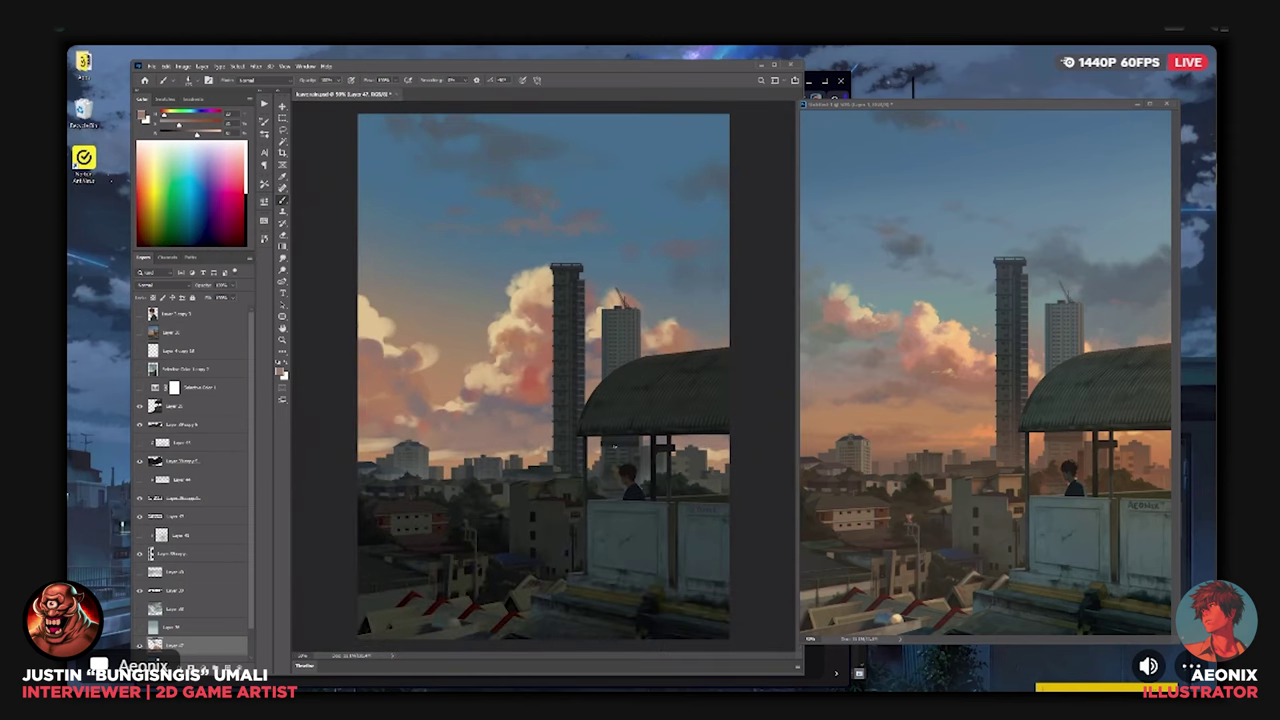
alt+click(537, 431)
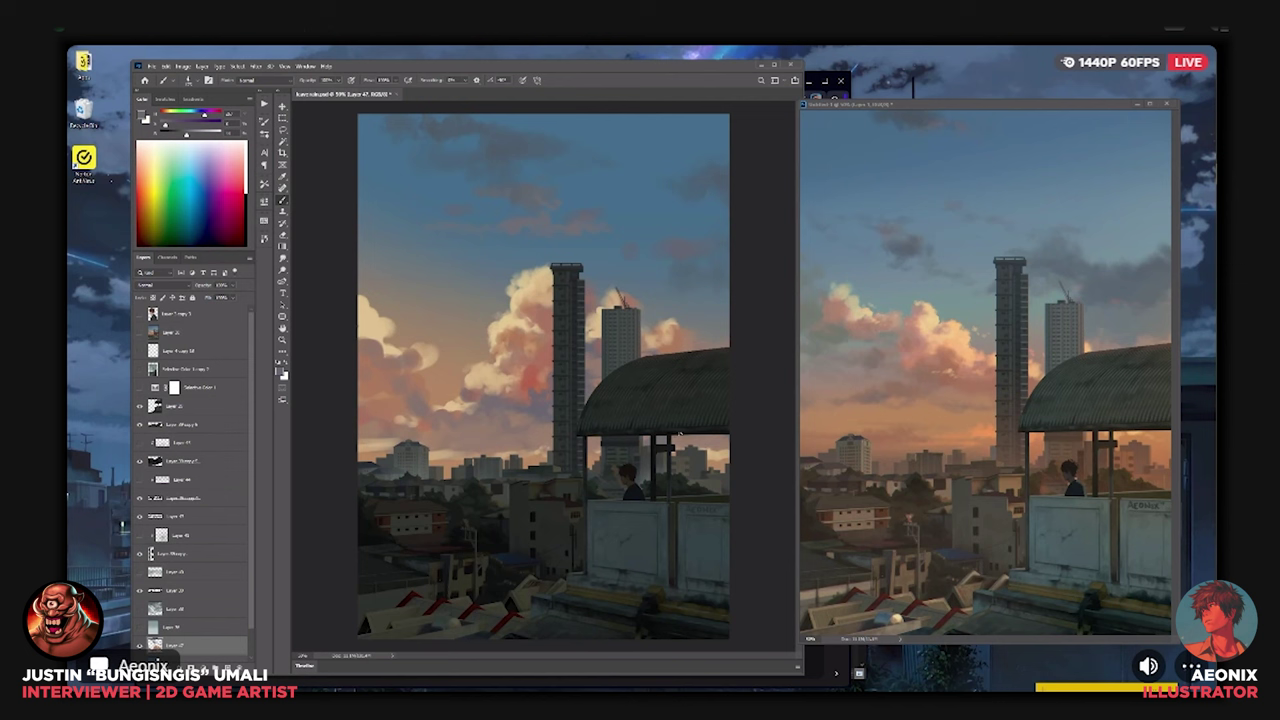
alt+click(714, 482)
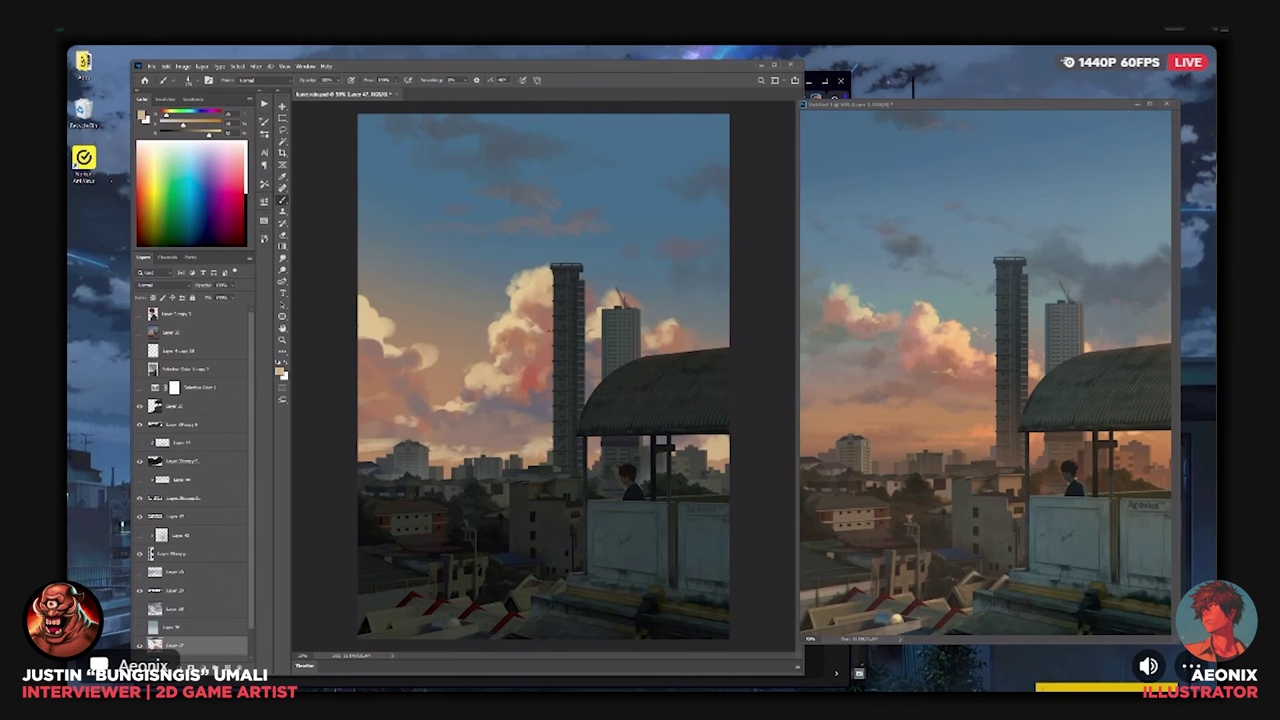
alt+click(525, 363)
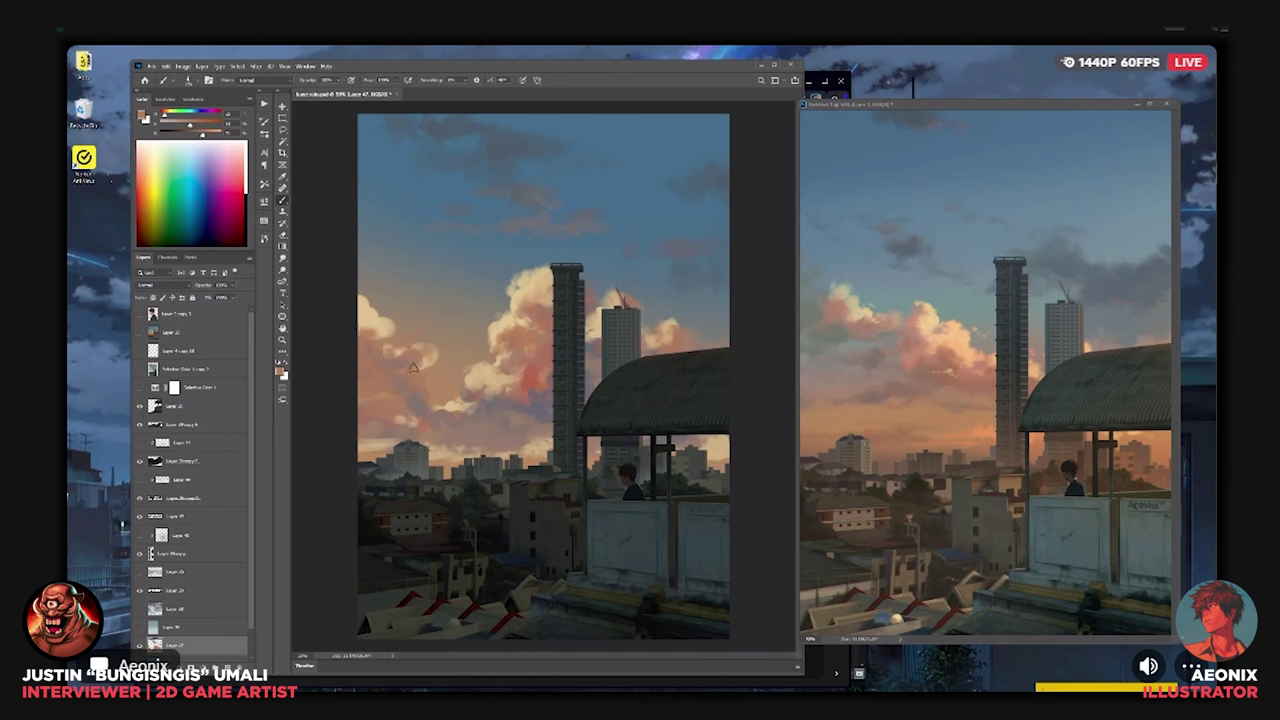
alt+click(406, 410)
Sample pale yellow from the sunlit cloud and paint thin bright cloud streaks below the dark clouds in the upper sky.
key(ctrl+minus)
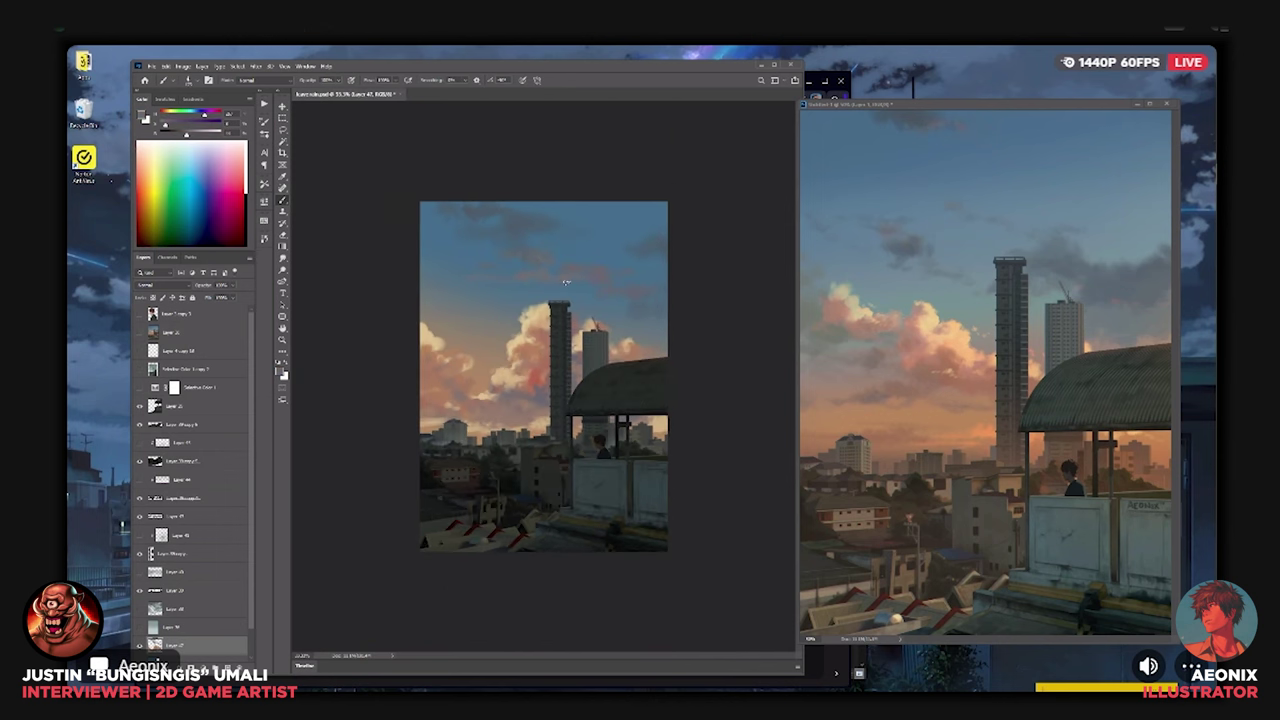
alt+click(540, 340)
drag(482, 275, 505, 277)
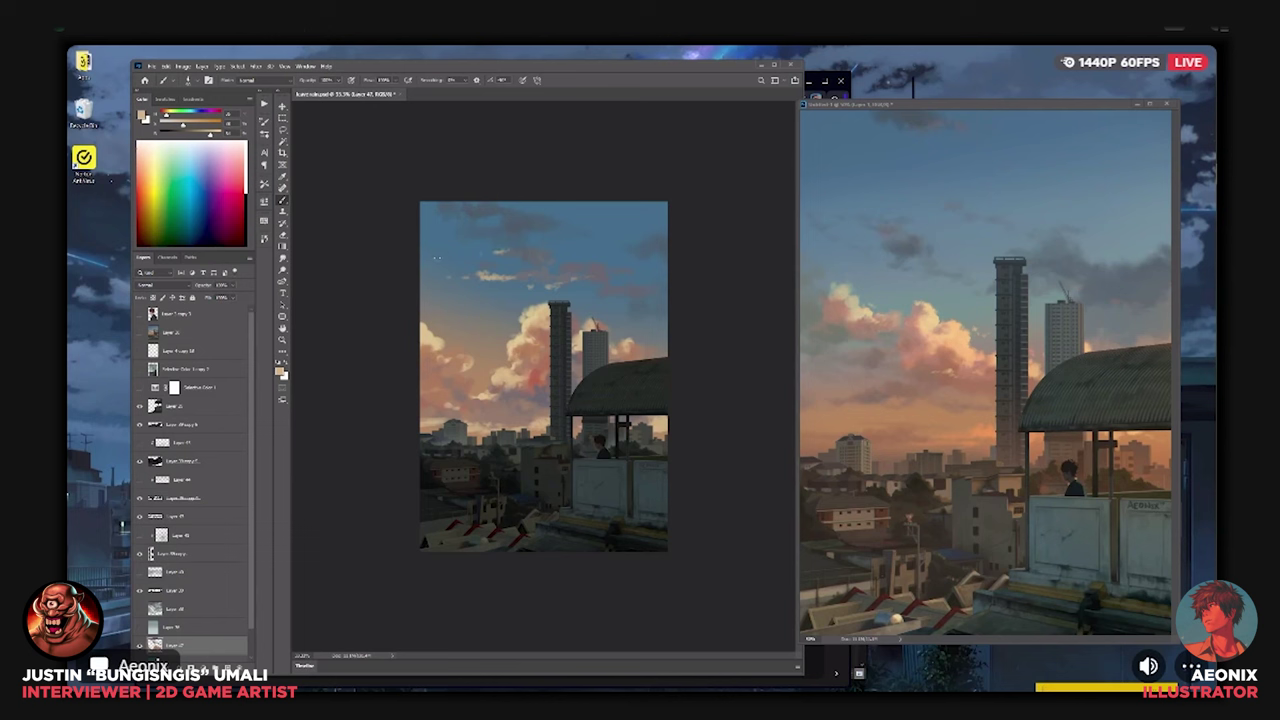
Refine the lower edge of the cloud beside the tall tower with sampled pinkish and pale yellow tones.
key(ctrl+plus)
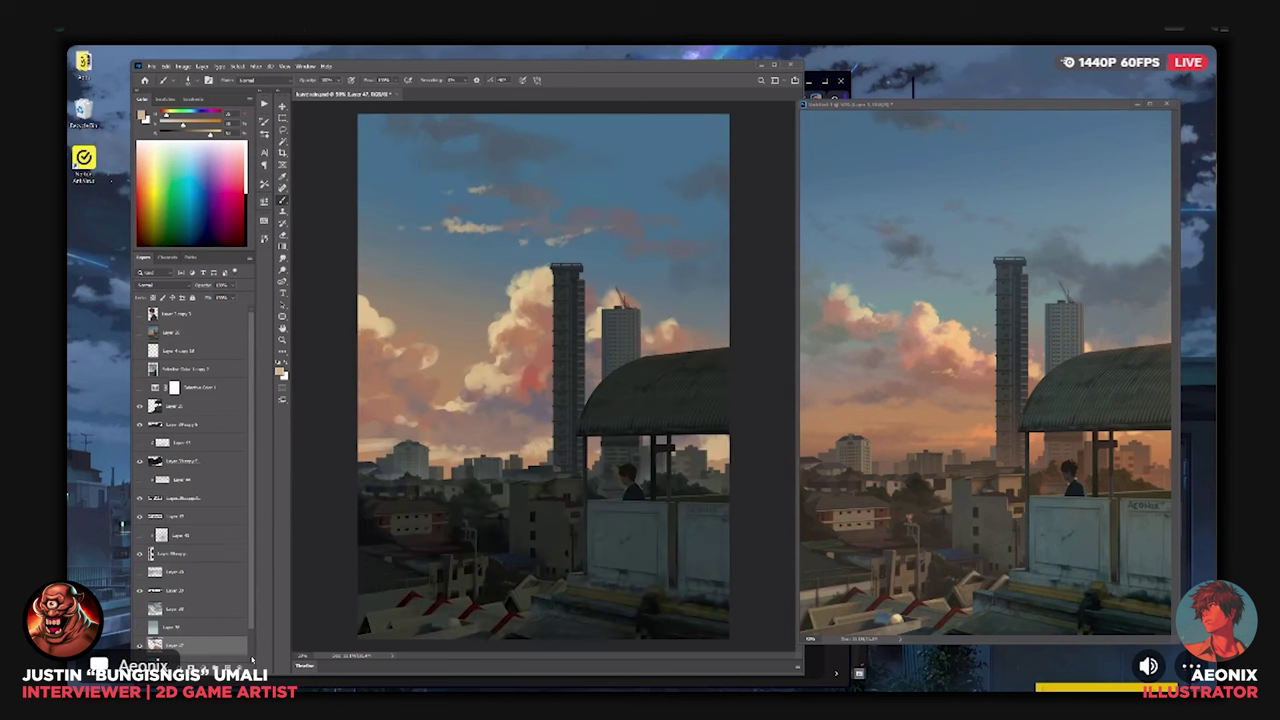
alt+click(497, 390)
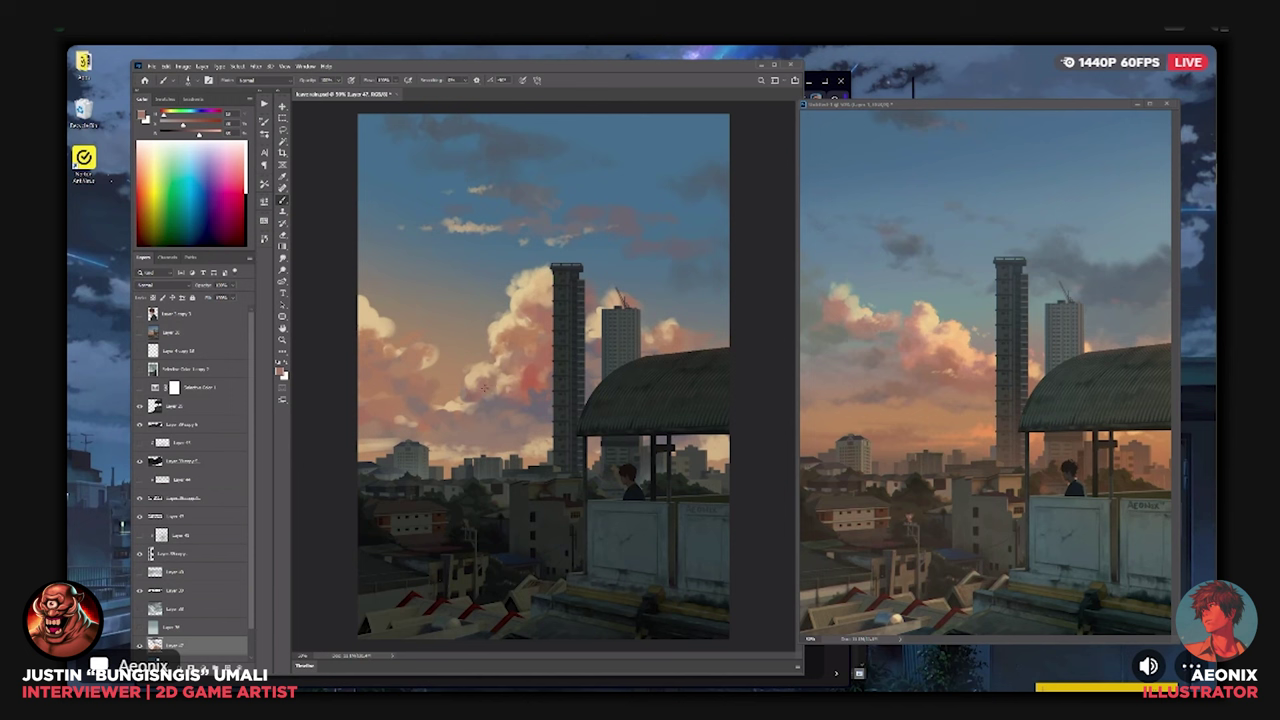
alt+click(480, 395)
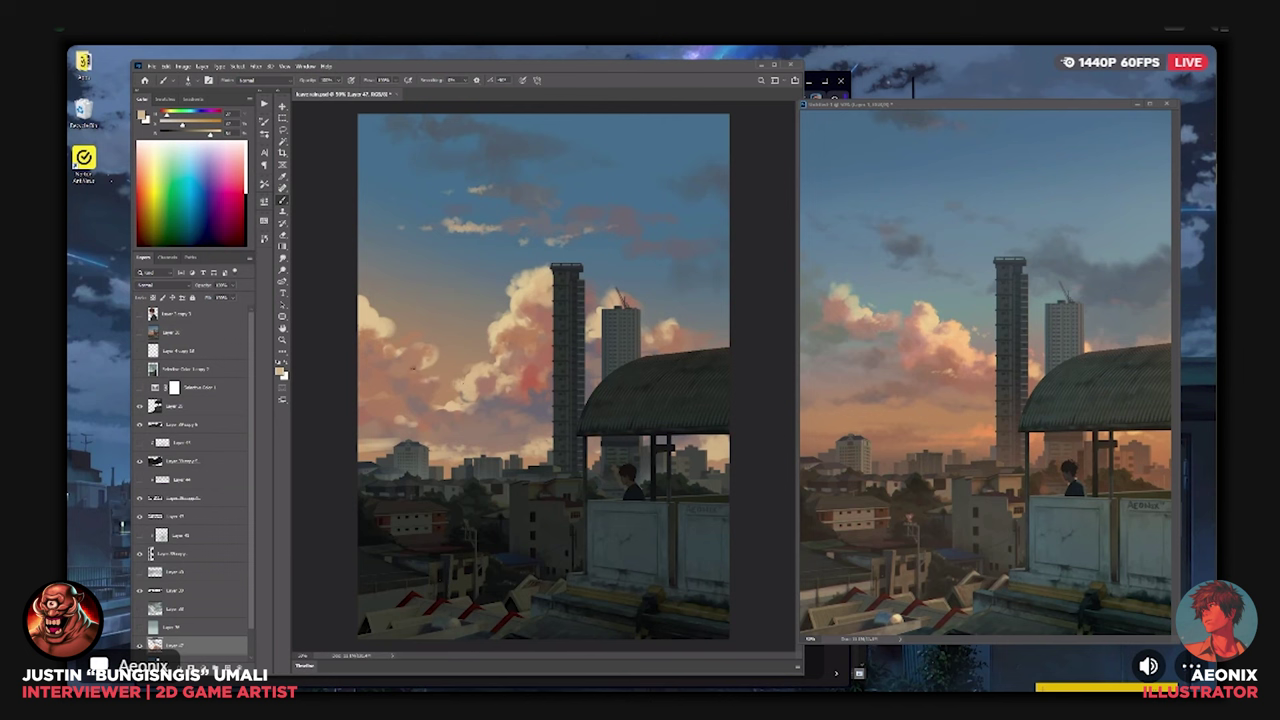
Touch up the left cloud bank with peach and orange tones sampled from the surrounding clouds.
alt+click(413, 386)
alt+click(386, 348)
alt+click(377, 357)
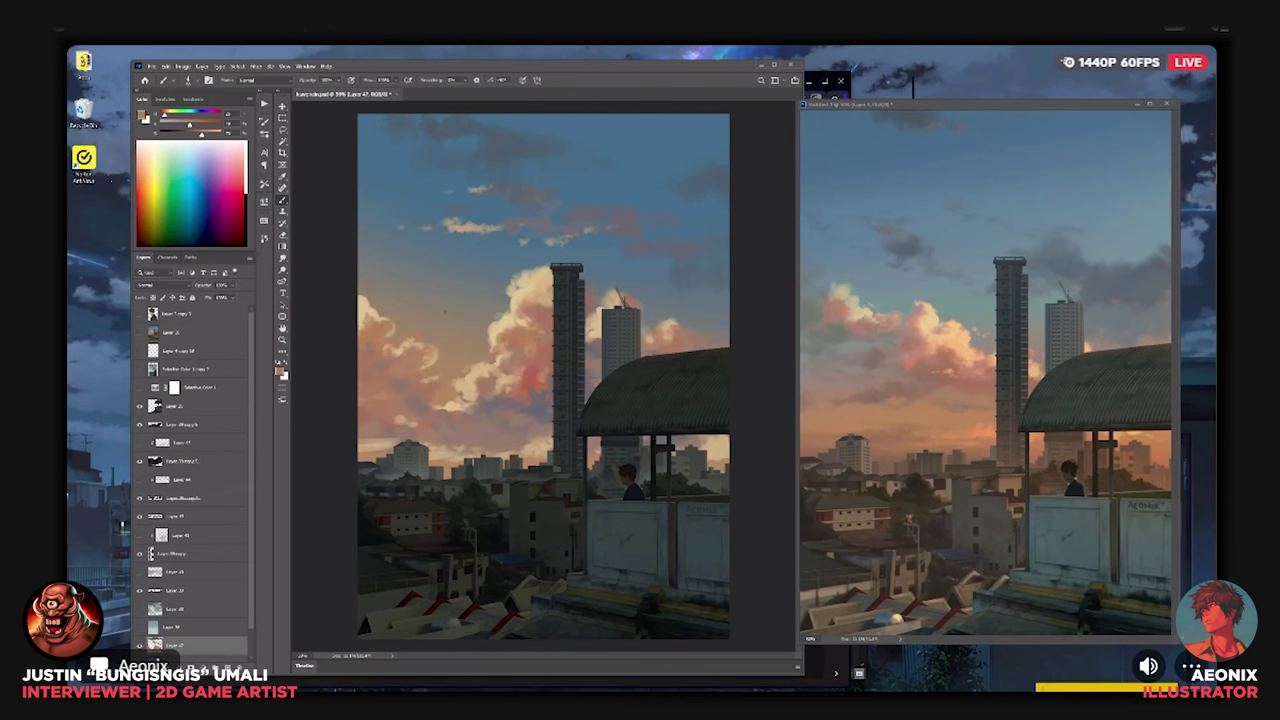
key(ctrl+minus)
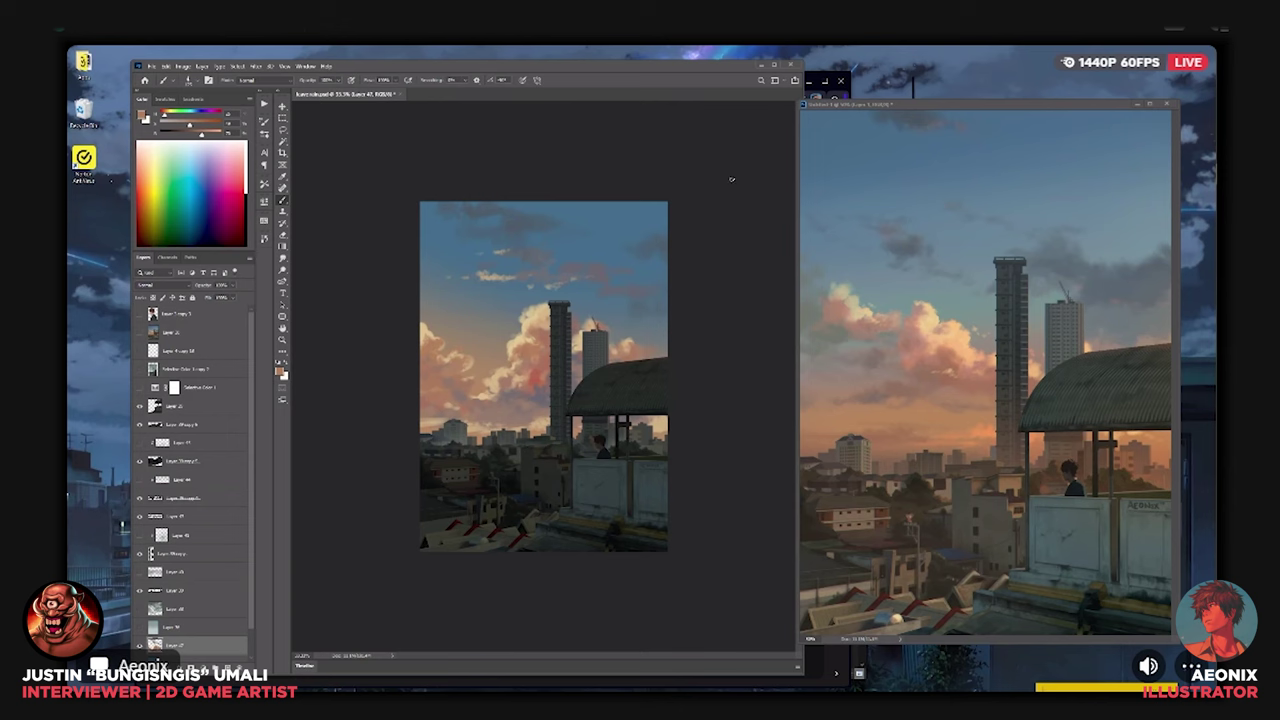
key(ctrl+plus)
key(ctrl+minus)
Add a new layer above the painted sky and set its blend mode to Lighten for a gradient.
key(ctrl+shift+alt+n)
click(176, 286)
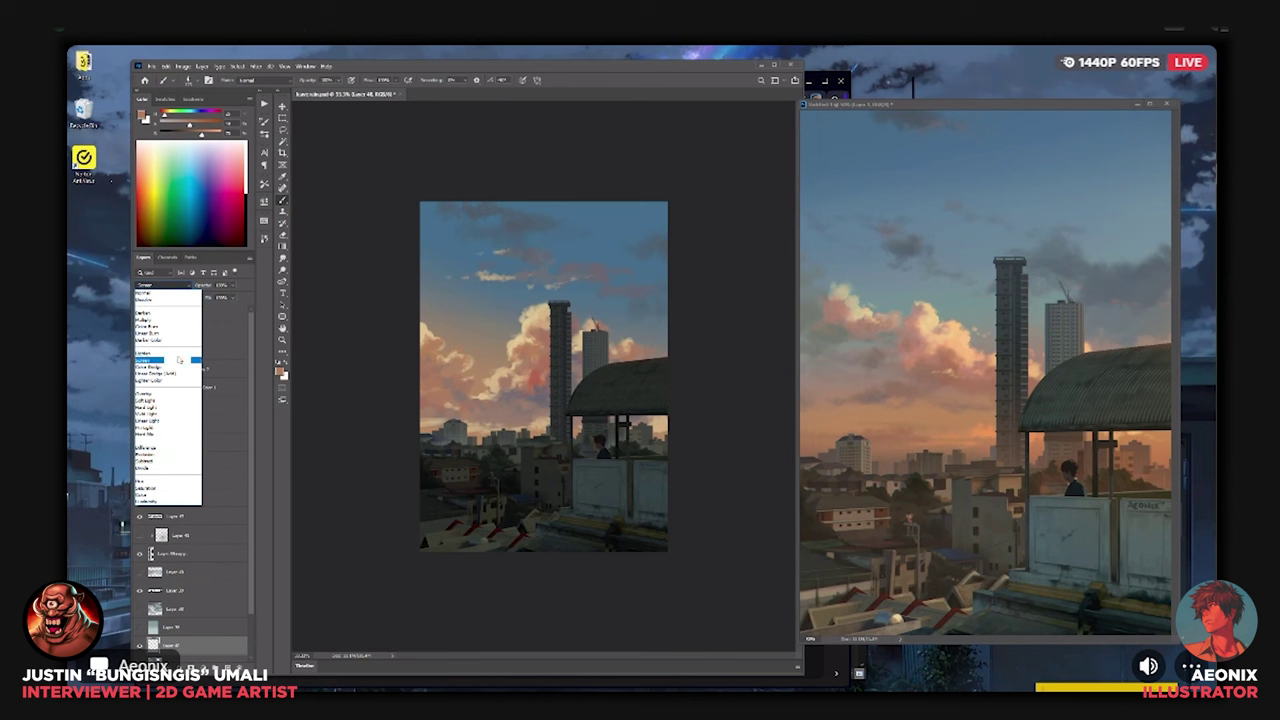
click(178, 360)
key(g)
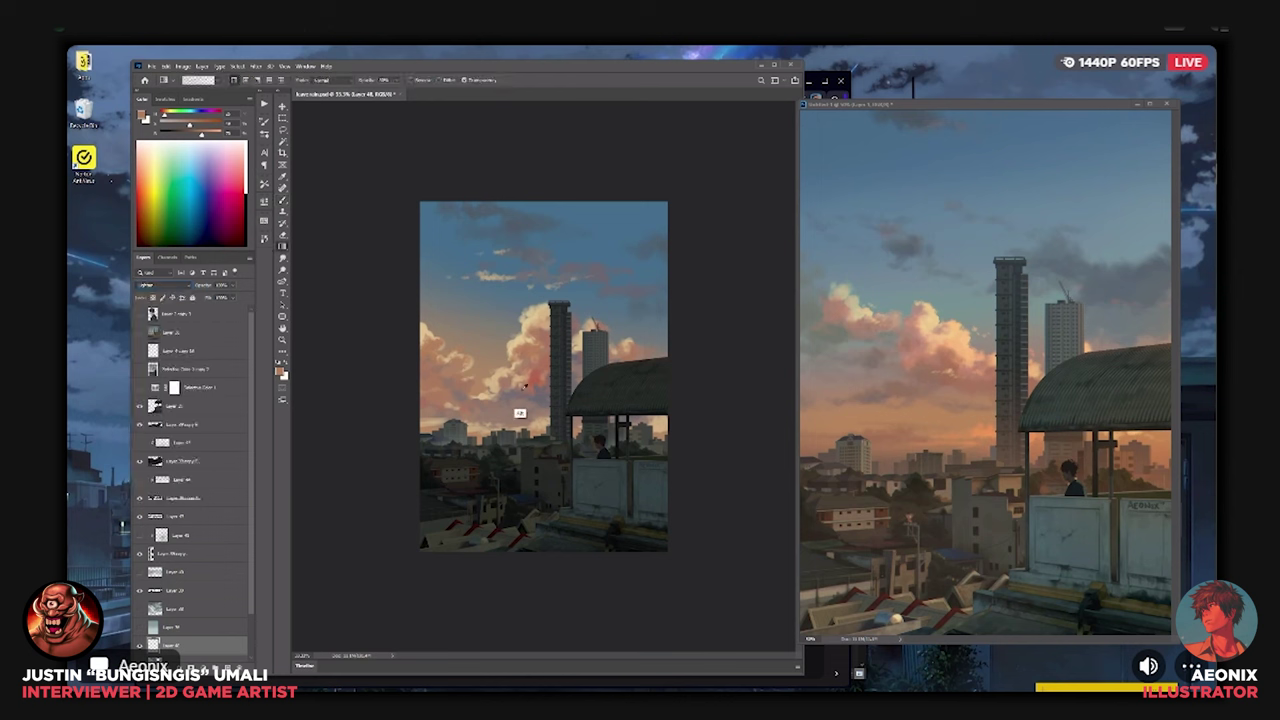
Pick a saturated reddish orange based on the cloud color and apply soft gradients over the lower clouds, undoing the last pass.
alt+click(535, 372)
click(206, 134)
click(205, 125)
click(199, 125)
click(212, 135)
click(164, 115)
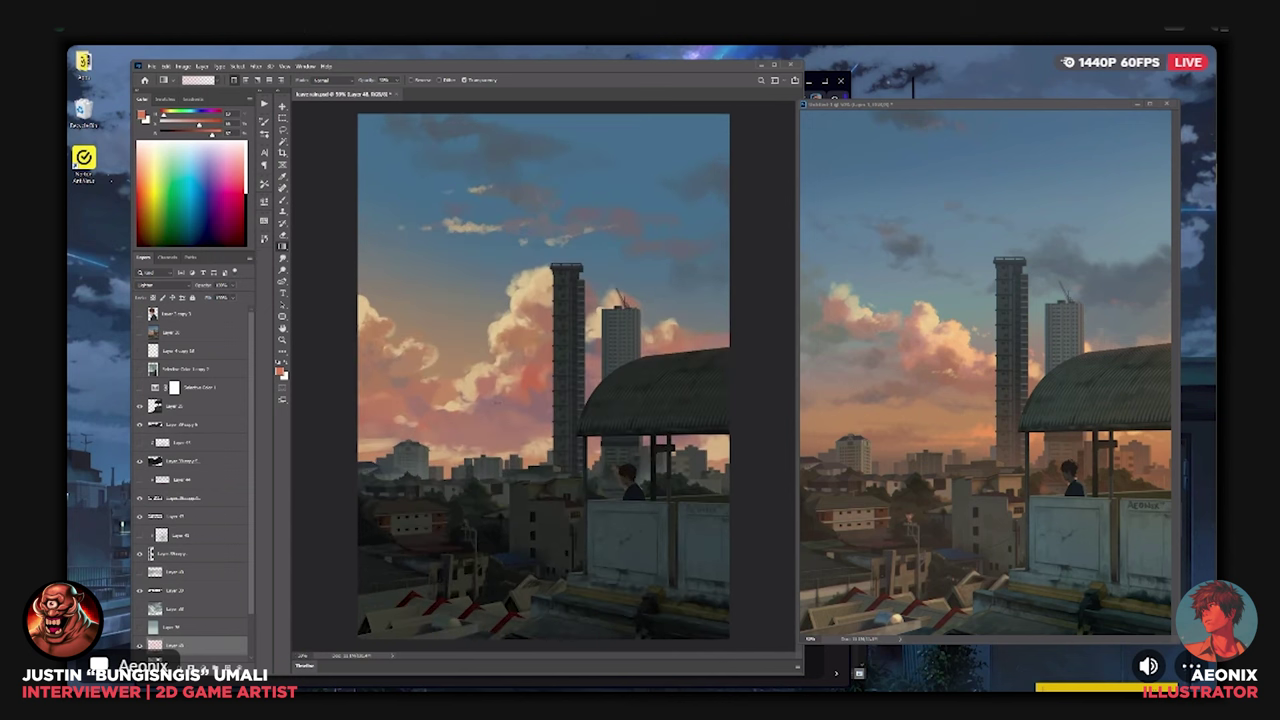
key(ctrl+plus)
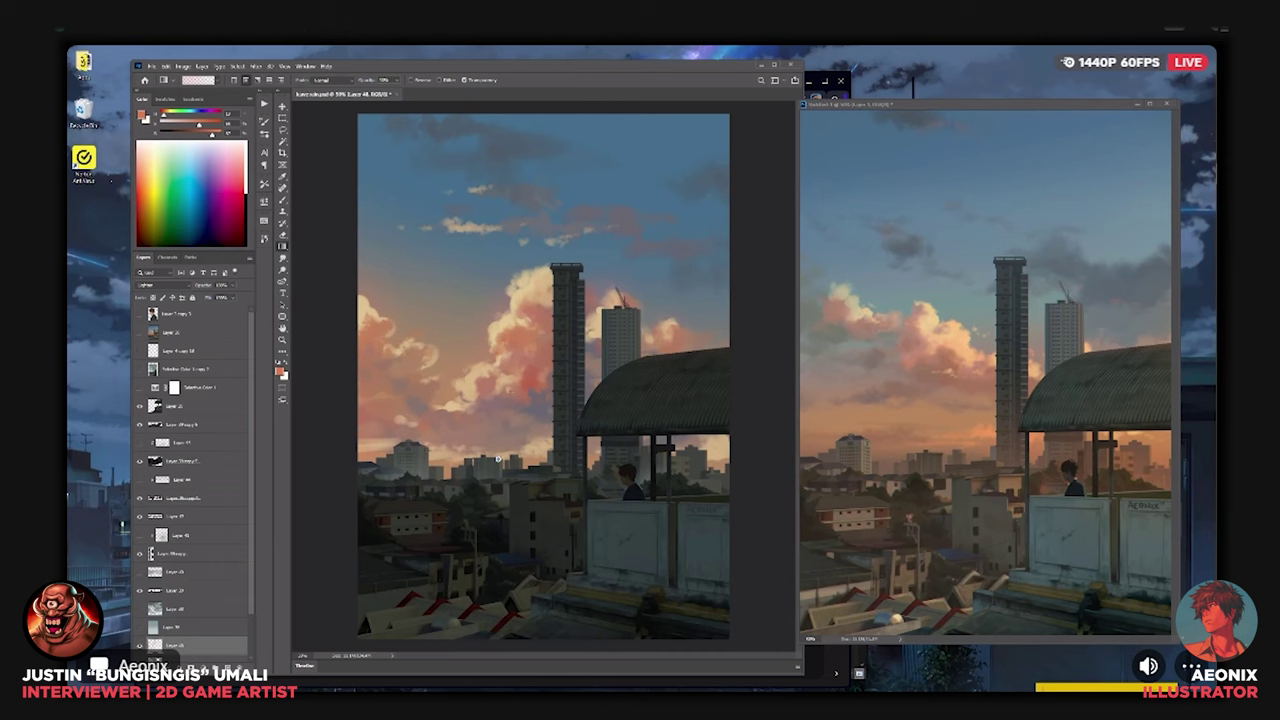
key(ctrl+z)
key(ctrl+minus)
key(ctrl+plus)
key(ctrl+minus)
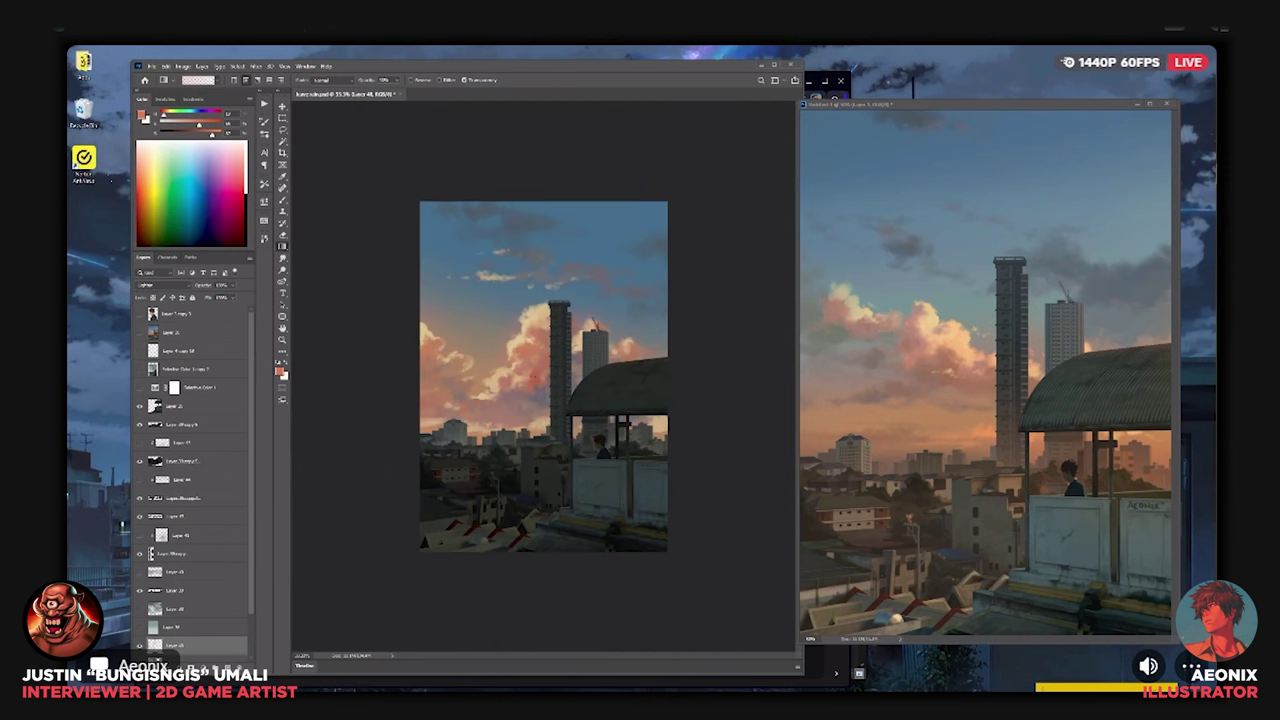
Sample pale yellow from the sunlit cloud and extend its peak upward behind the top of the tall tower.
key(b)
scroll(251, 620, down, 2)
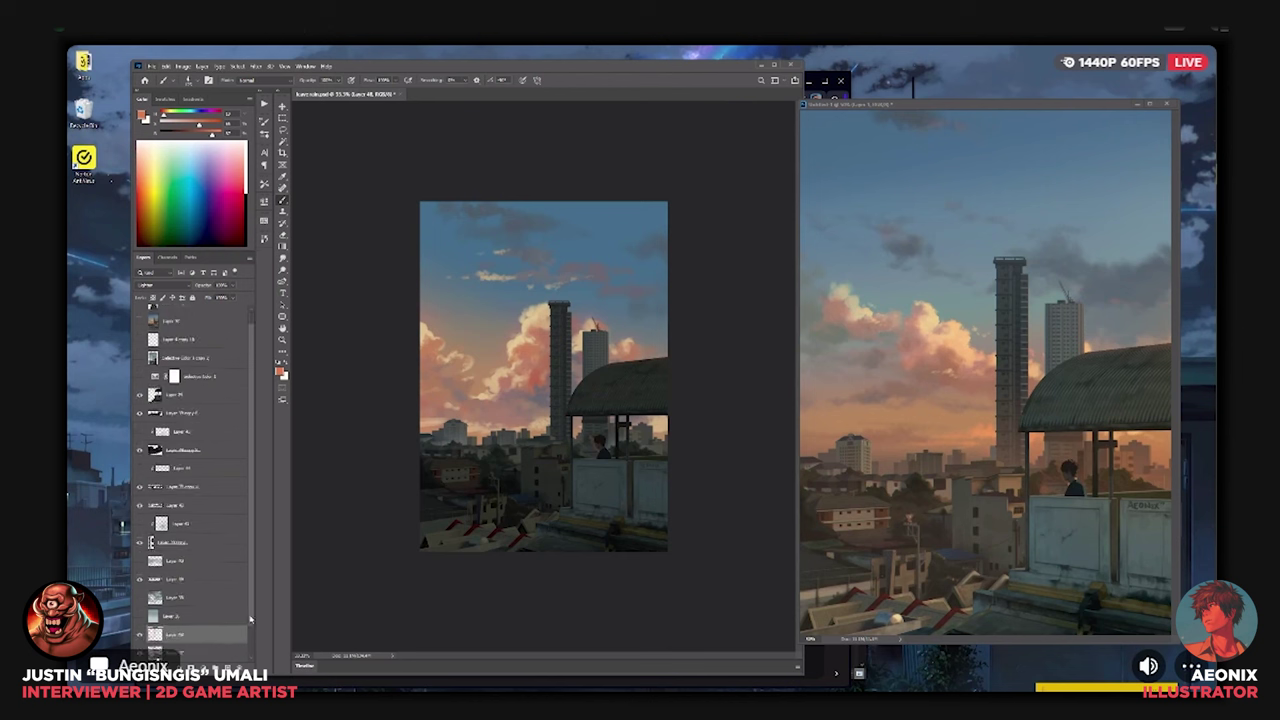
scroll(251, 620, down, 1)
alt+click(546, 328)
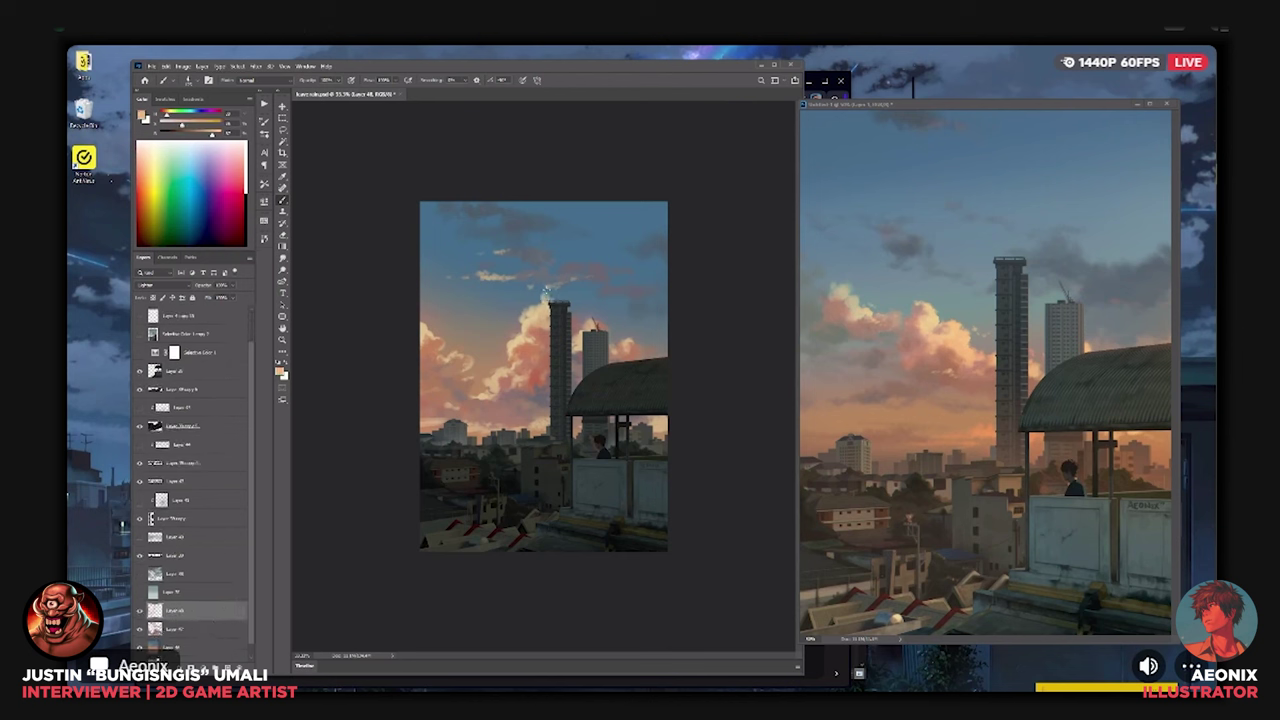
drag(543, 298, 557, 297)
key(ctrl+plus)
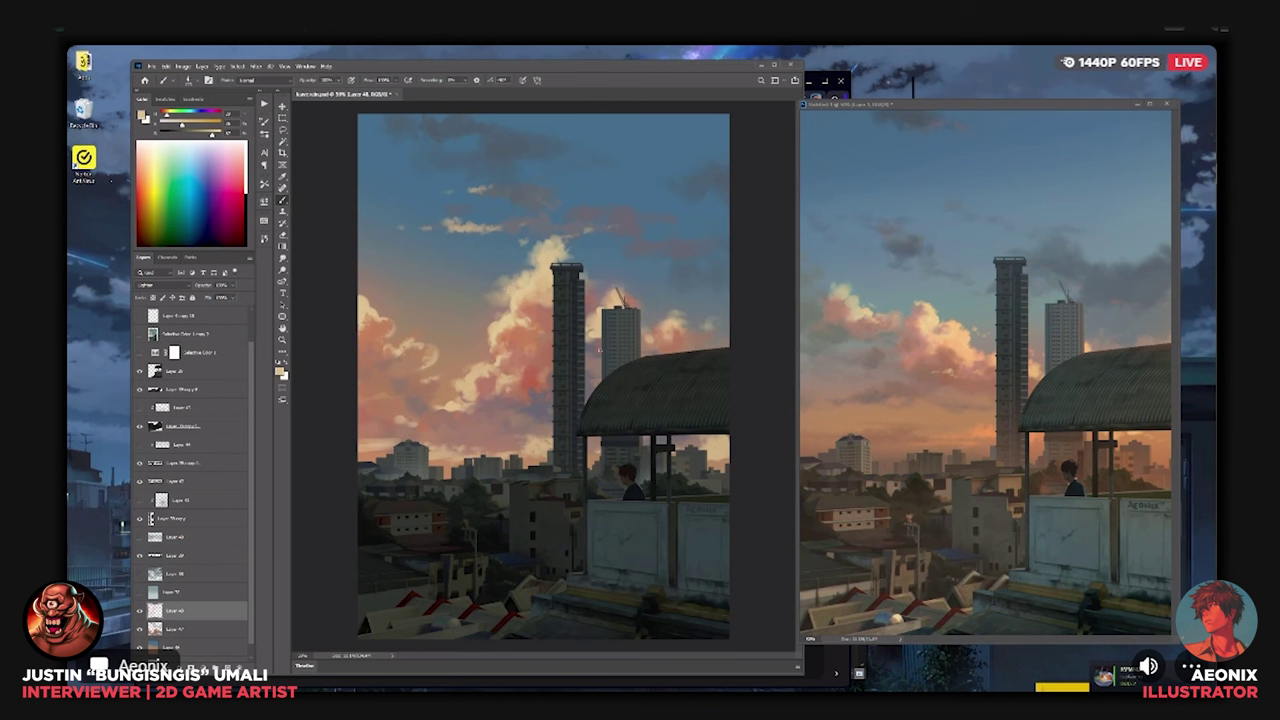
key(ctrl+minus)
key(ctrl+plus)
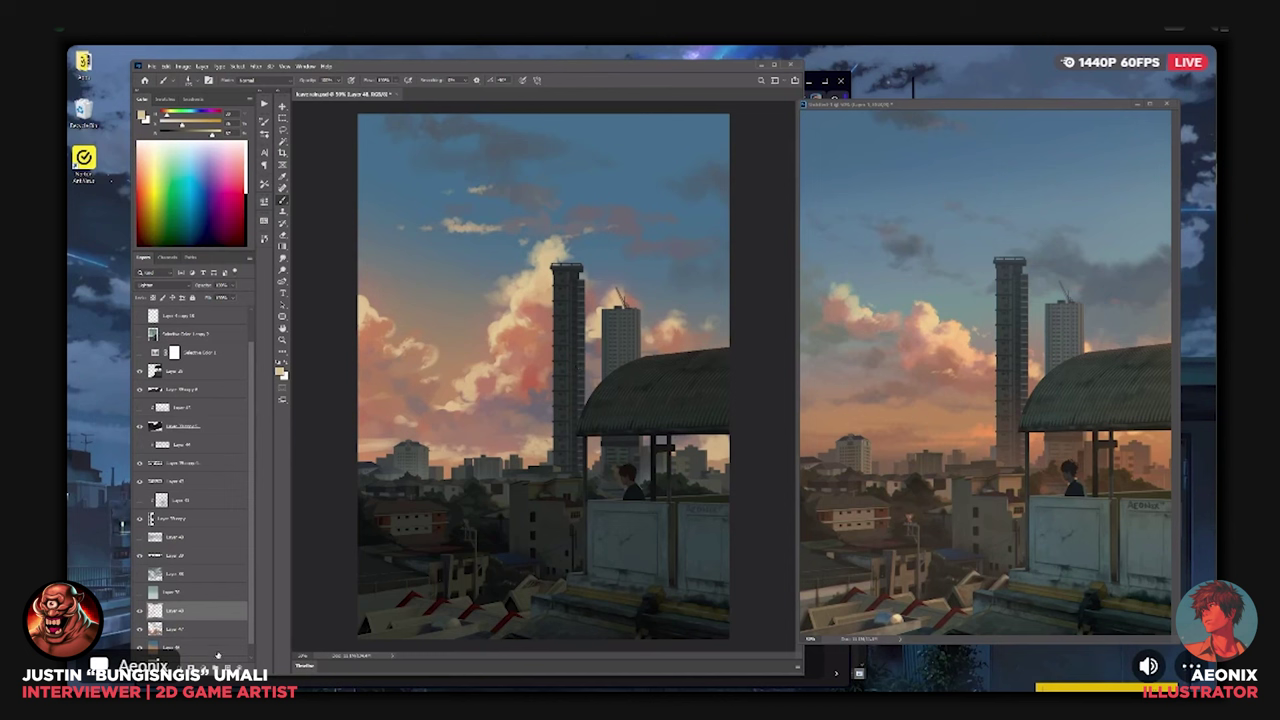
Add a new layer clipped to the two towers' layer and set its blend mode to Color Dodge.
click(227, 667)
drag(228, 609, 211, 522)
click(152, 285)
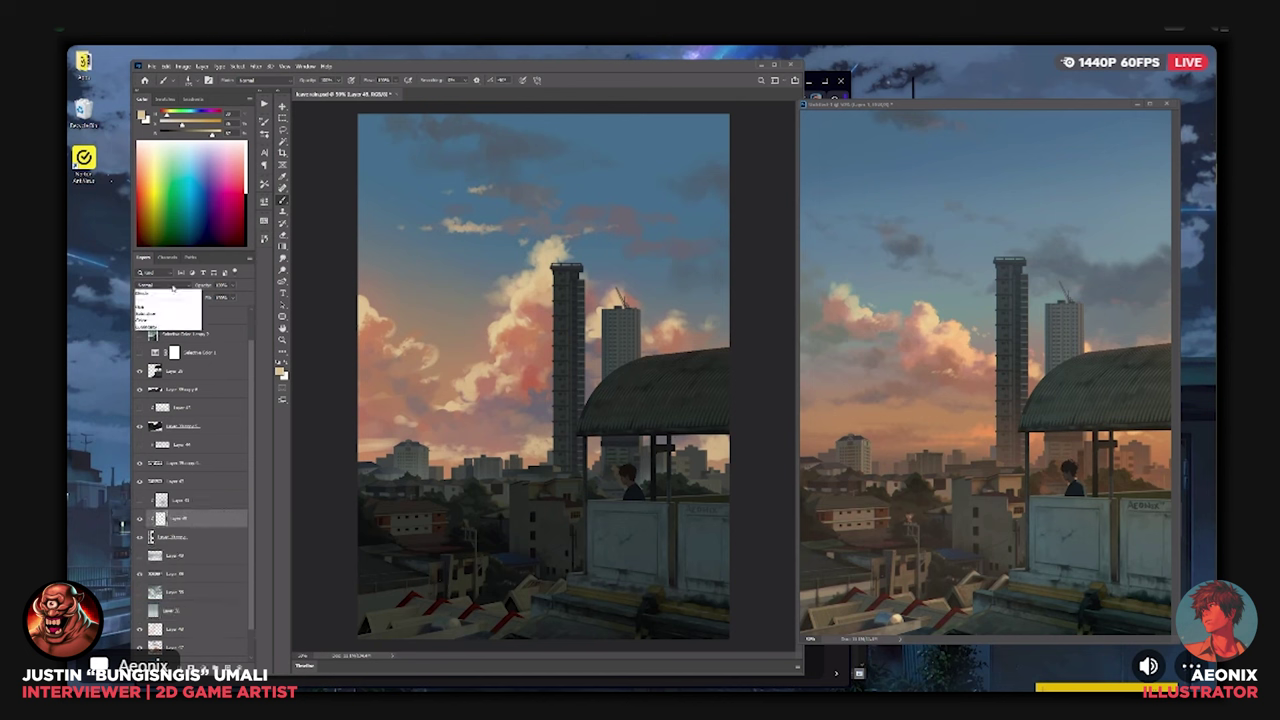
click(168, 368)
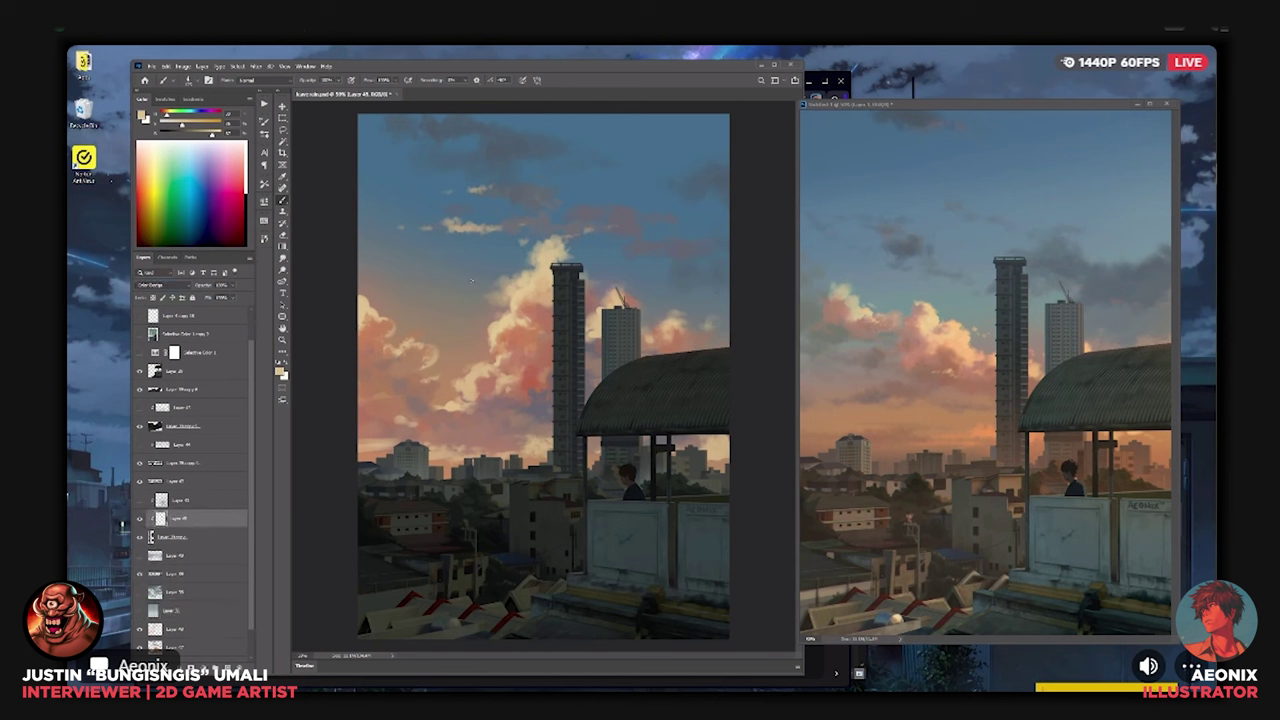
Choose a custom brush at a small size and paint thin pale-yellow rim light along the tall tower's sunward edge and roof.
scroll(499, 323, up, 2)
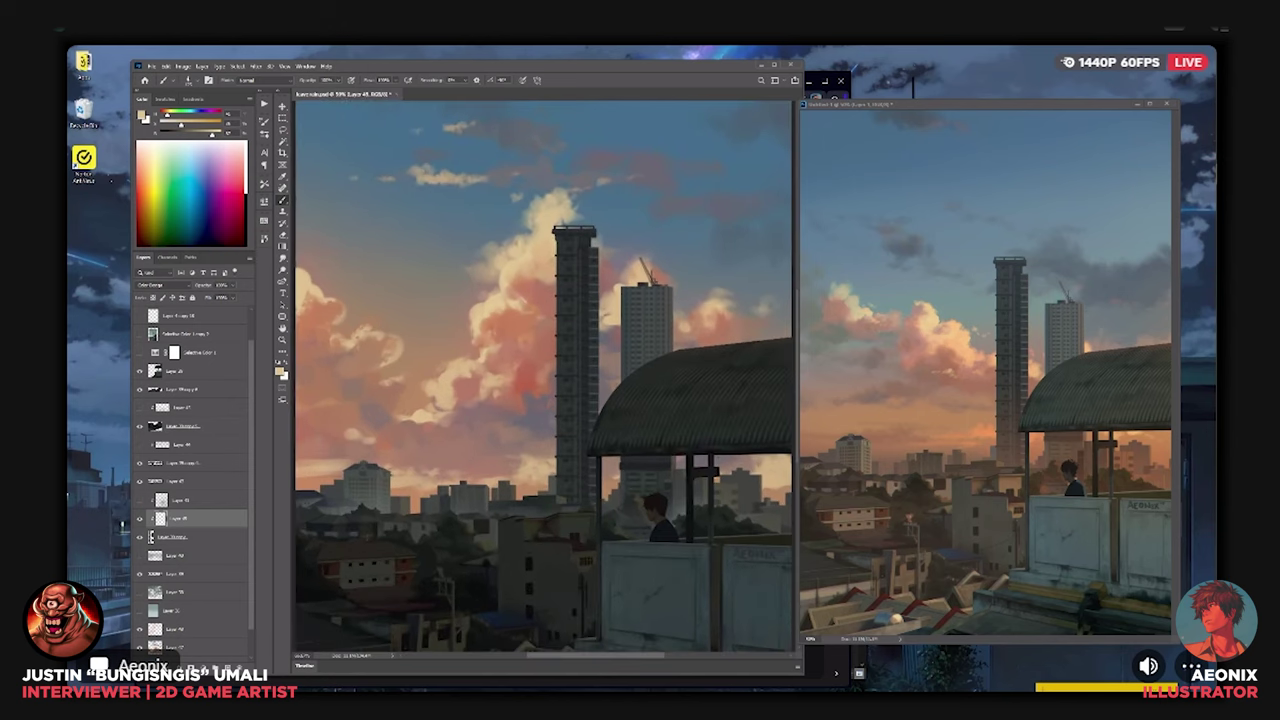
click(182, 80)
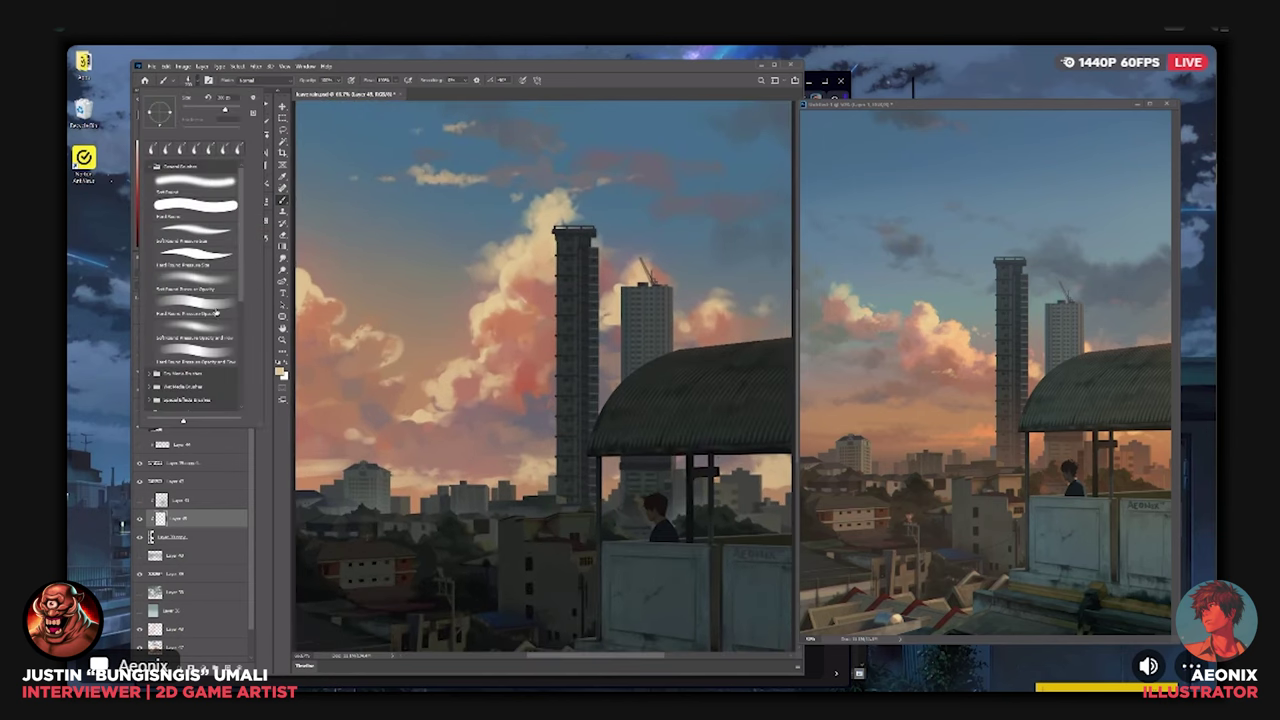
drag(241, 288, 241, 394)
click(217, 323)
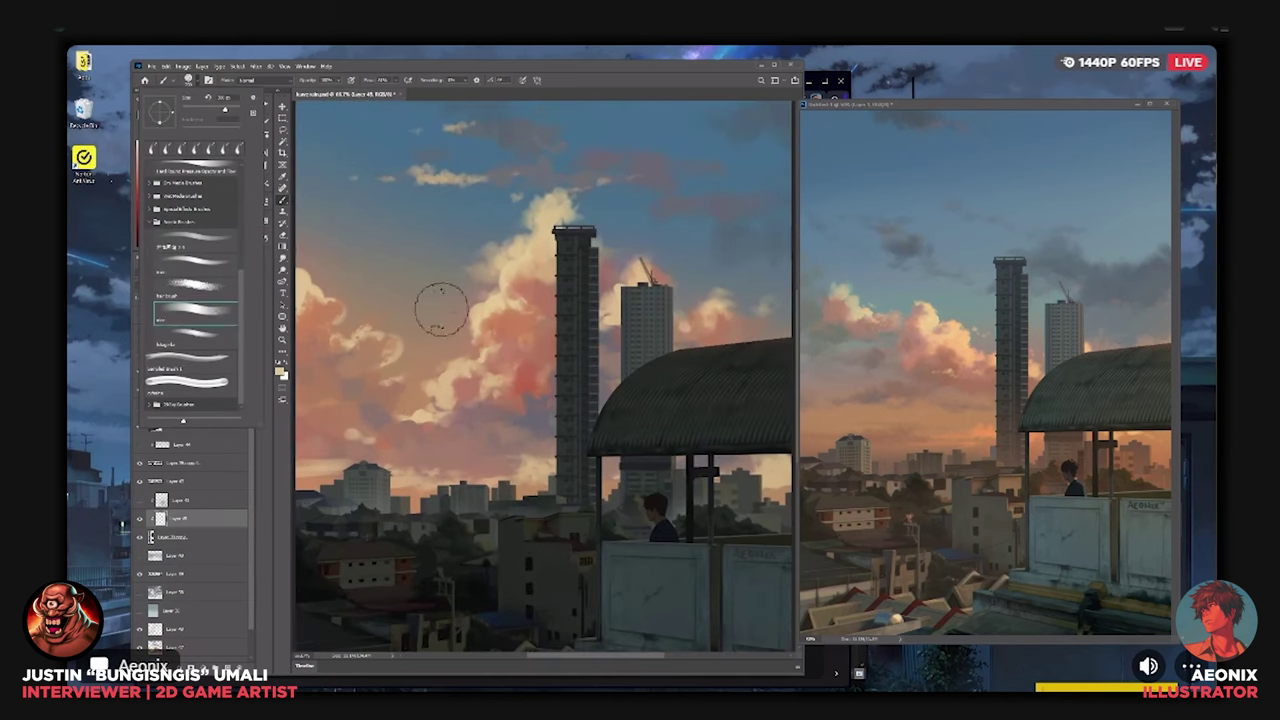
click(500, 235)
key(bracketleft)
key(bracketleft)
key(bracketleft)
key(bracketleft)
key(bracketleft)
key(bracketleft)
key(bracketleft)
key(bracketleft)
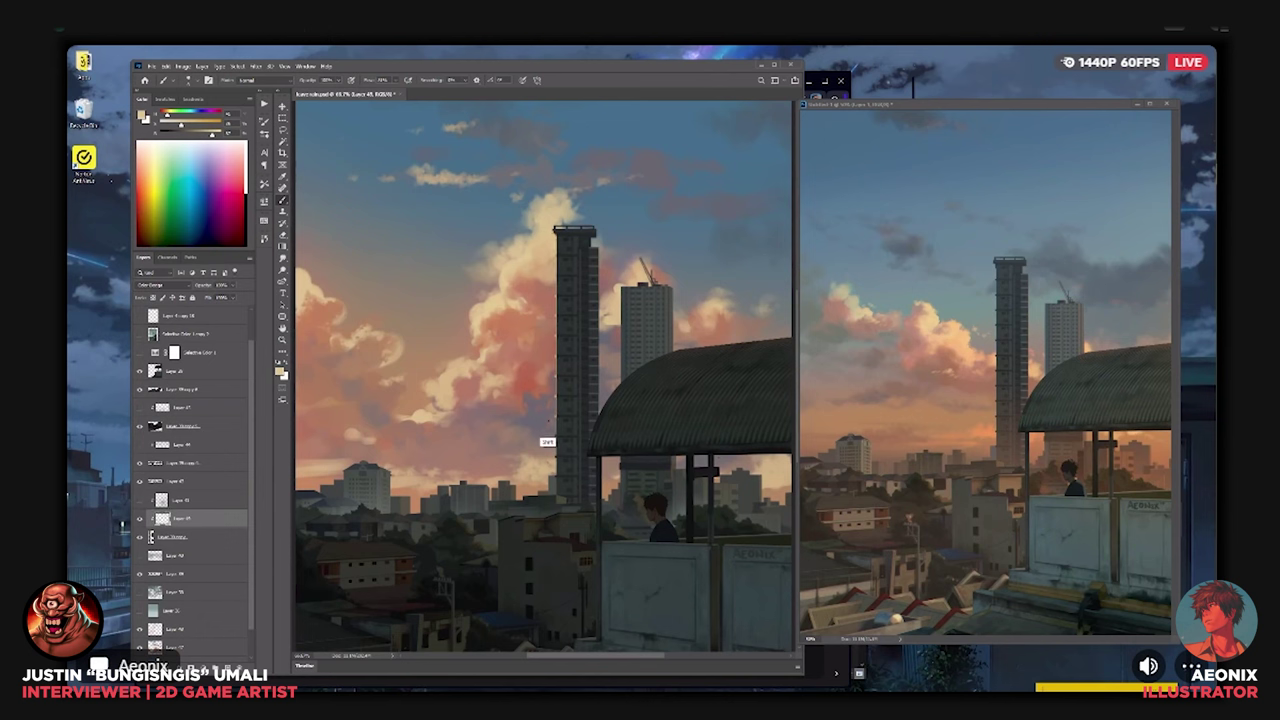
drag(547, 452, 547, 496)
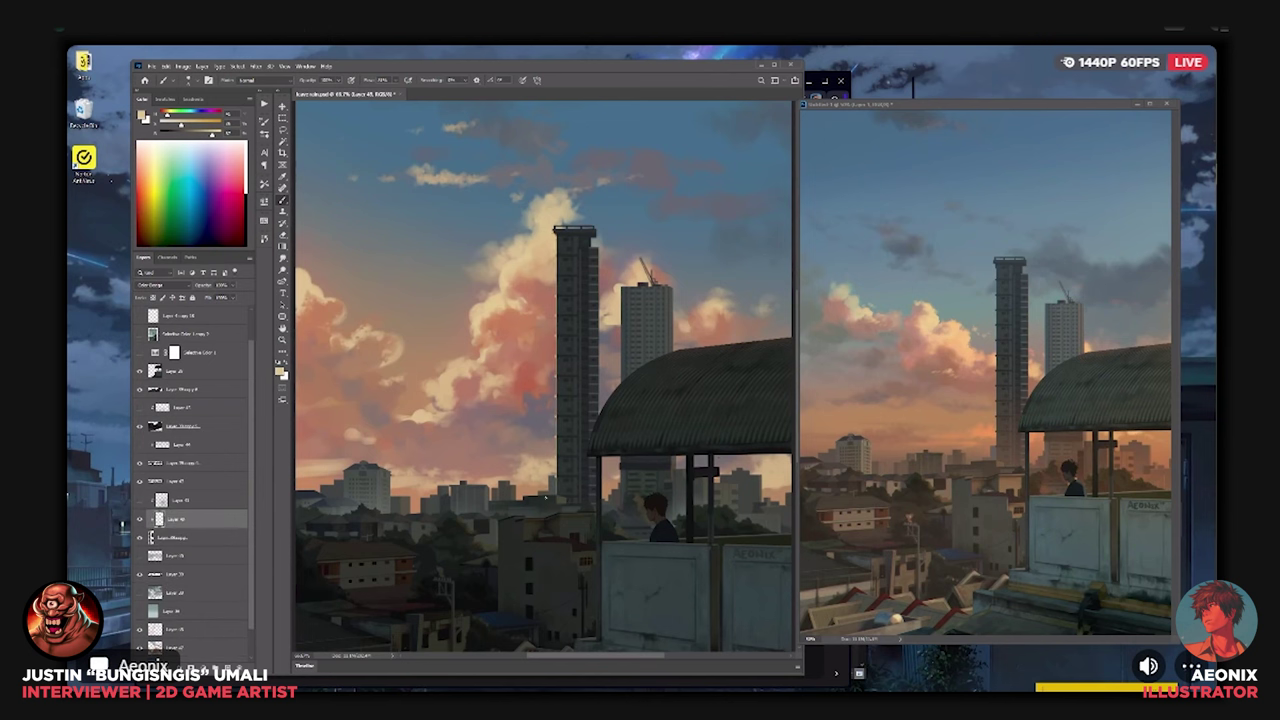
key(ctrl+plus)
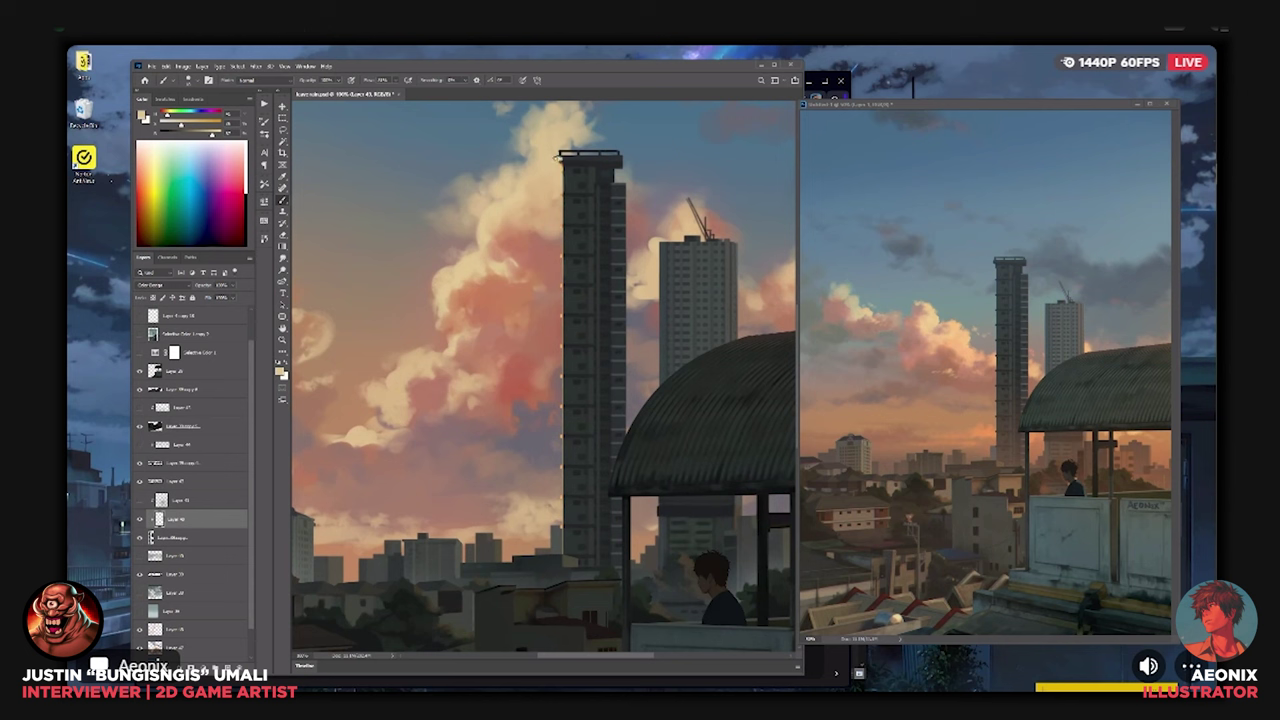
key([)
drag(563, 153, 612, 152)
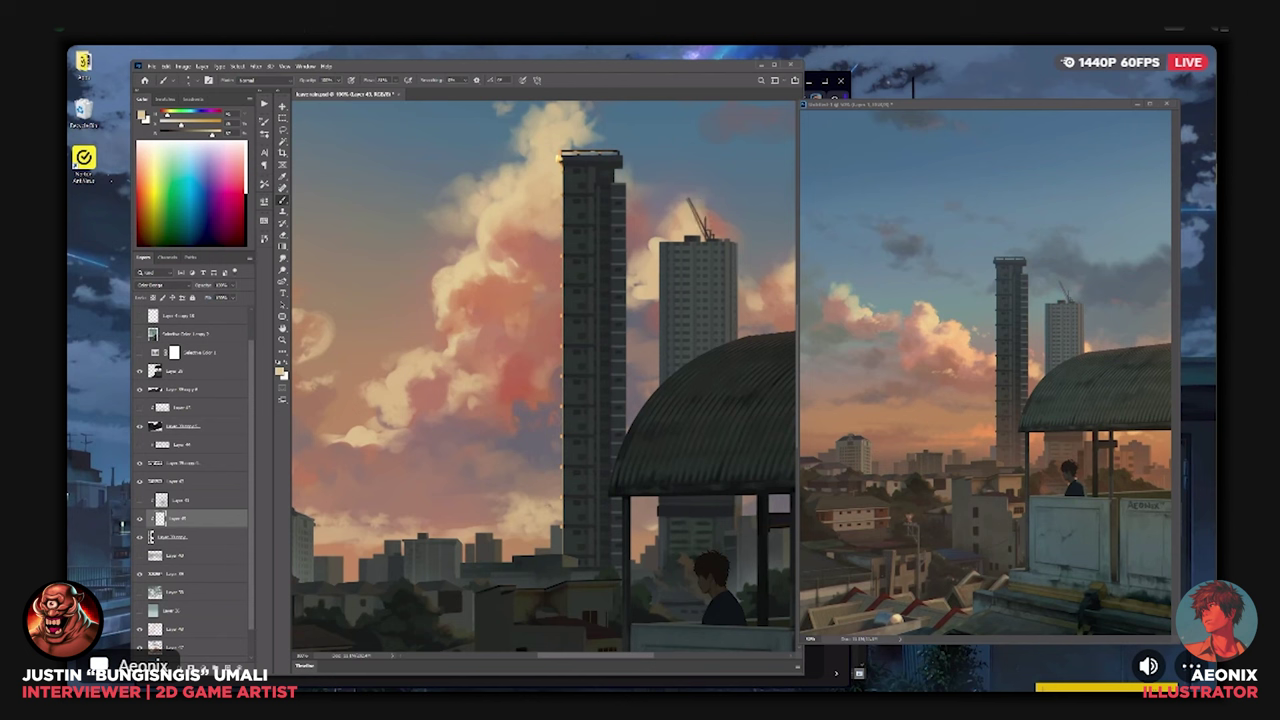
Paint a bright sunlit strip down the left side of the second tower, including the part visible beneath the shelter roof.
drag(660, 244, 652, 390)
click(660, 500)
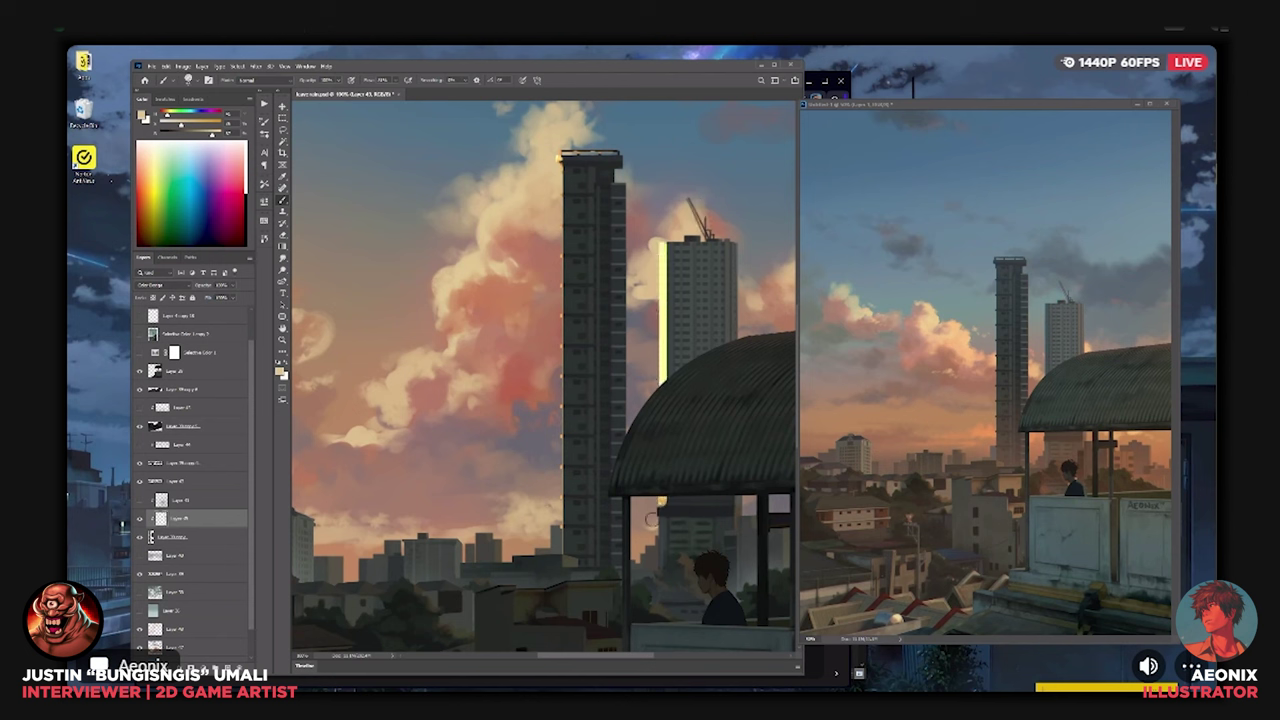
drag(653, 511, 656, 545)
key(ctrl+minus)
key(ctrl+minus)
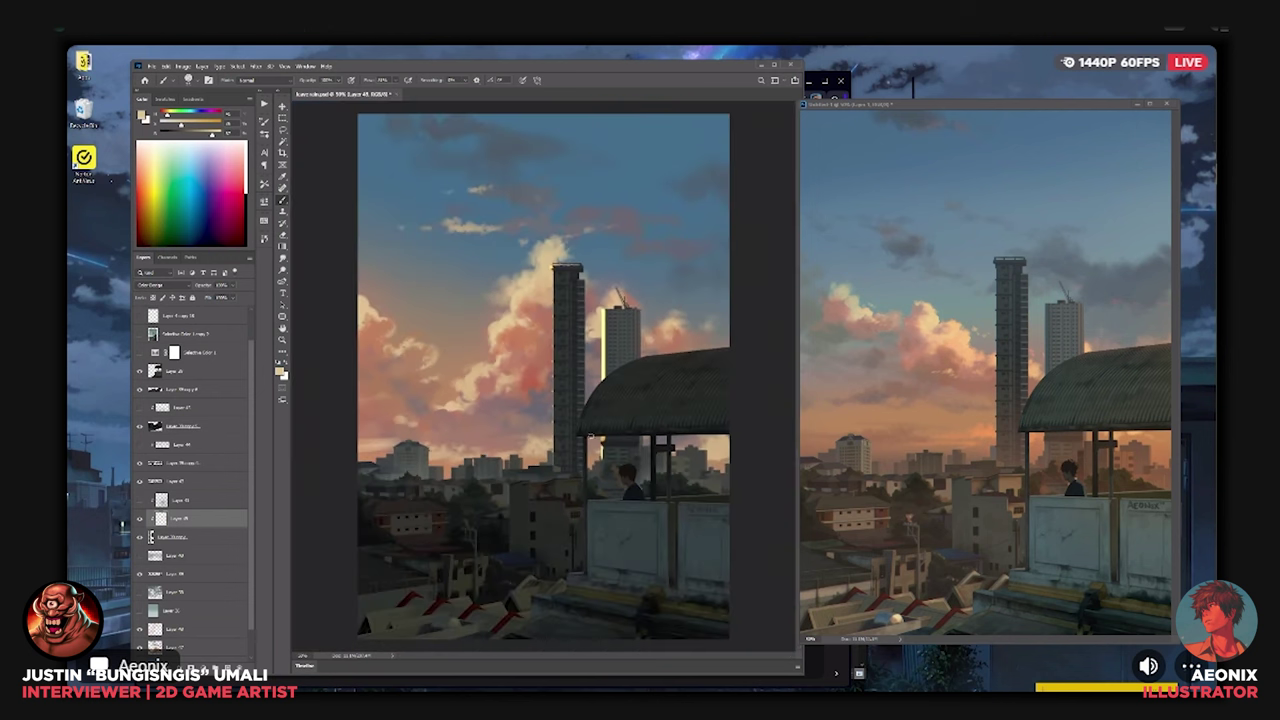
Toggle the towers' and shelter's layers to check how the sunlit strips sit in the scene.
key(ctrl+plus)
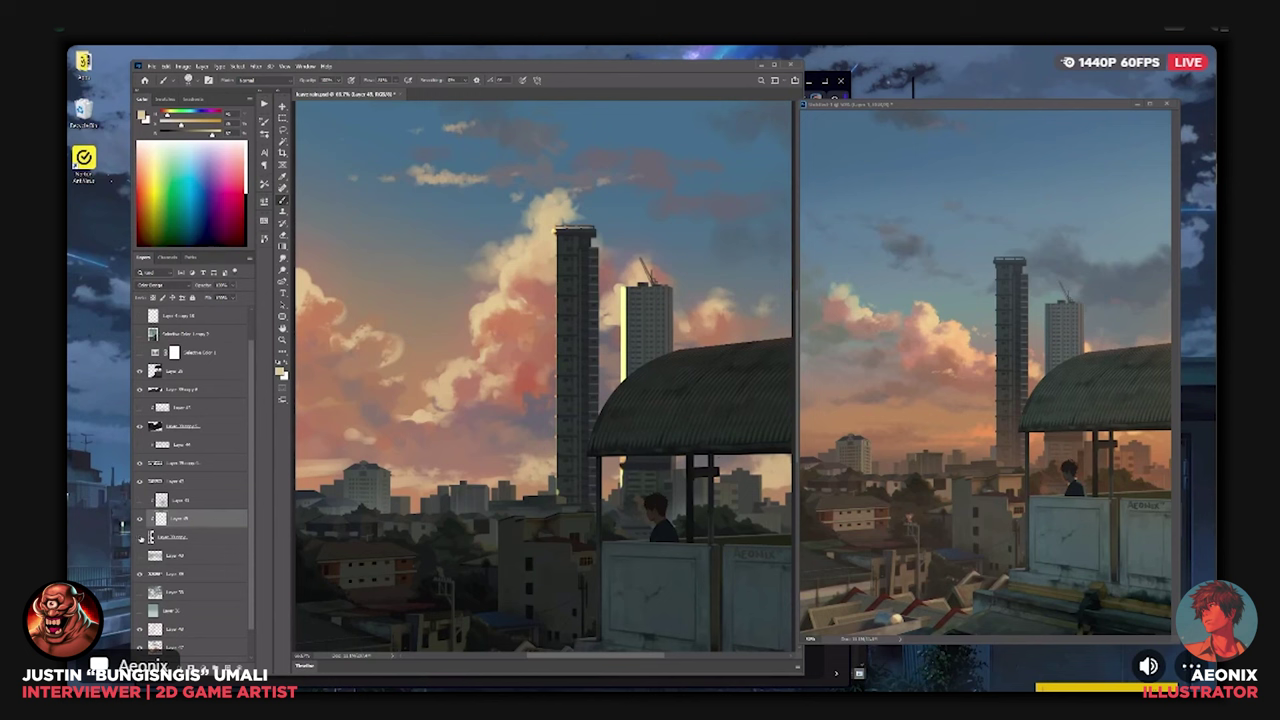
click(142, 537)
click(142, 537)
click(139, 373)
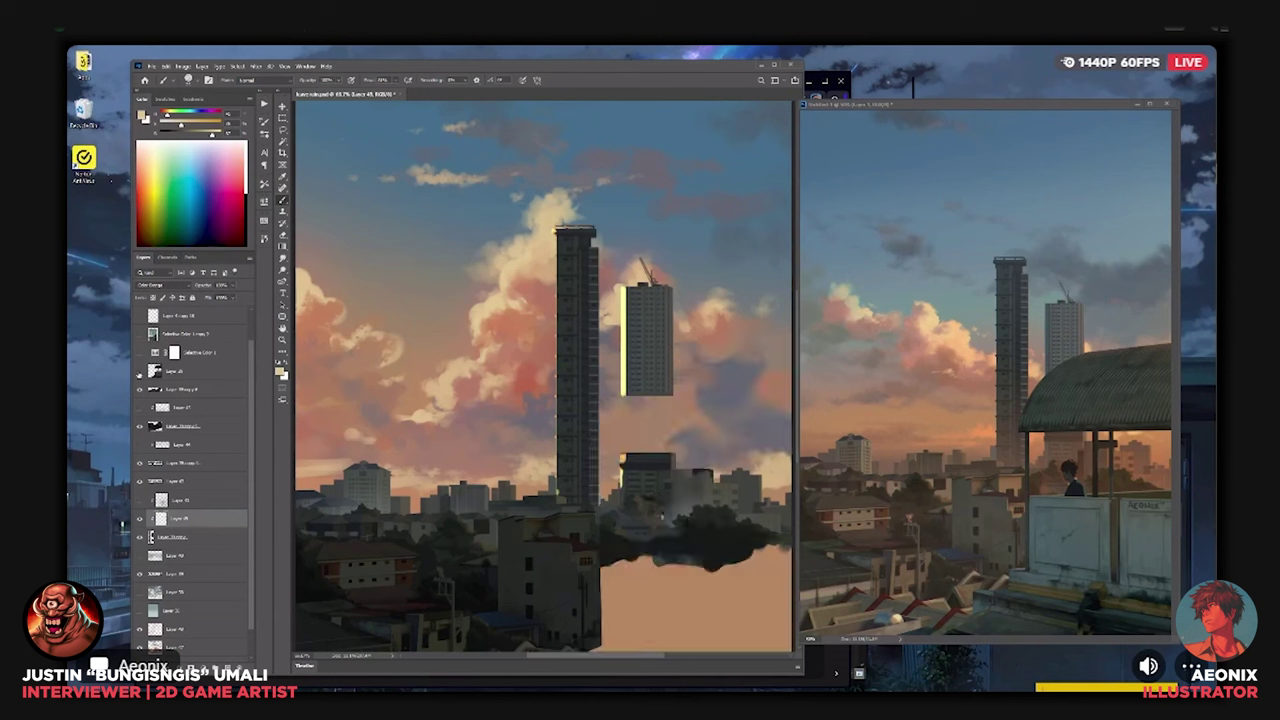
click(140, 373)
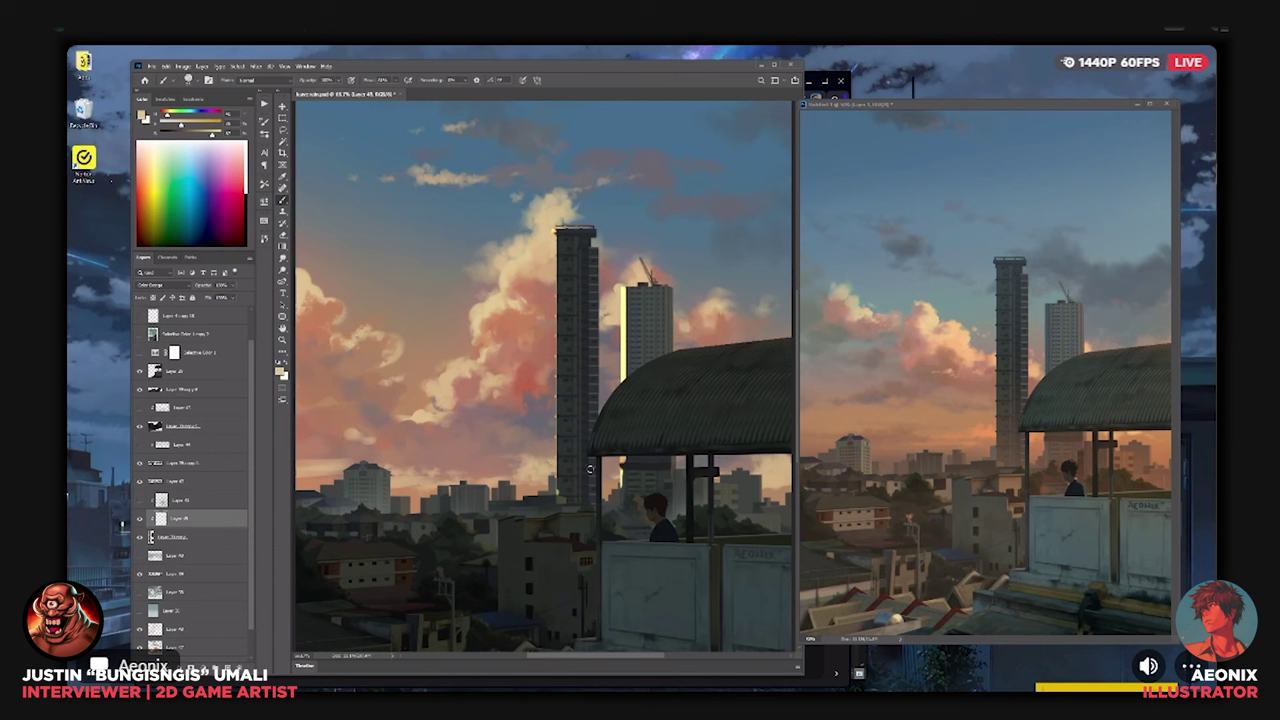
key(ctrl+minus)
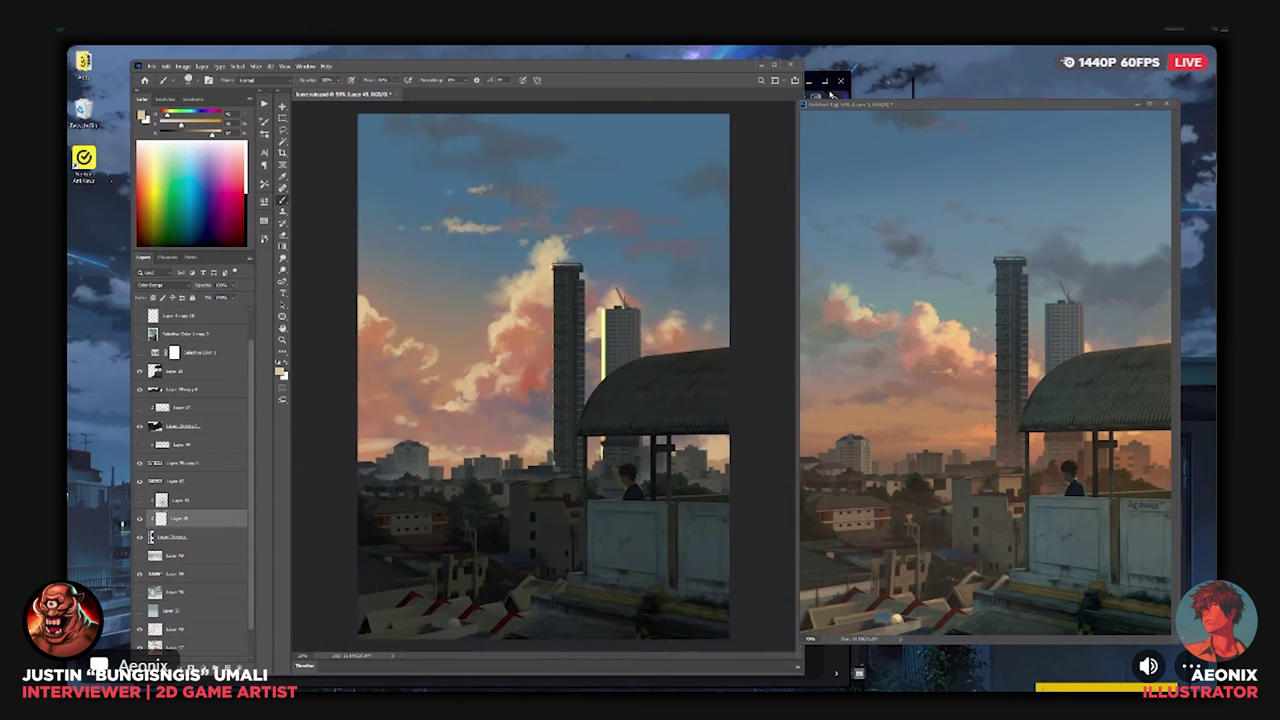
Refine the thin sunlit highlights on the tall tower's left edge with a smaller brush.
key(ctrl+plus)
key(ctrl+plus)
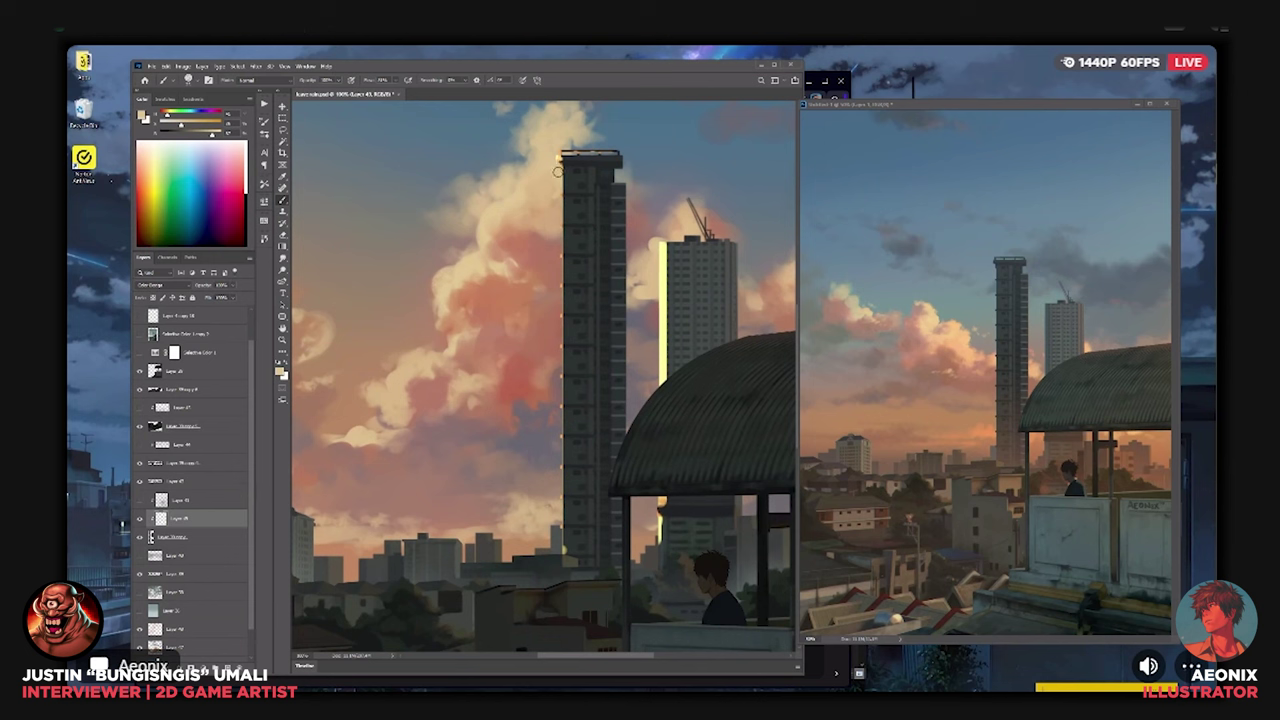
key(bracketleft)
key(ctrl+0)
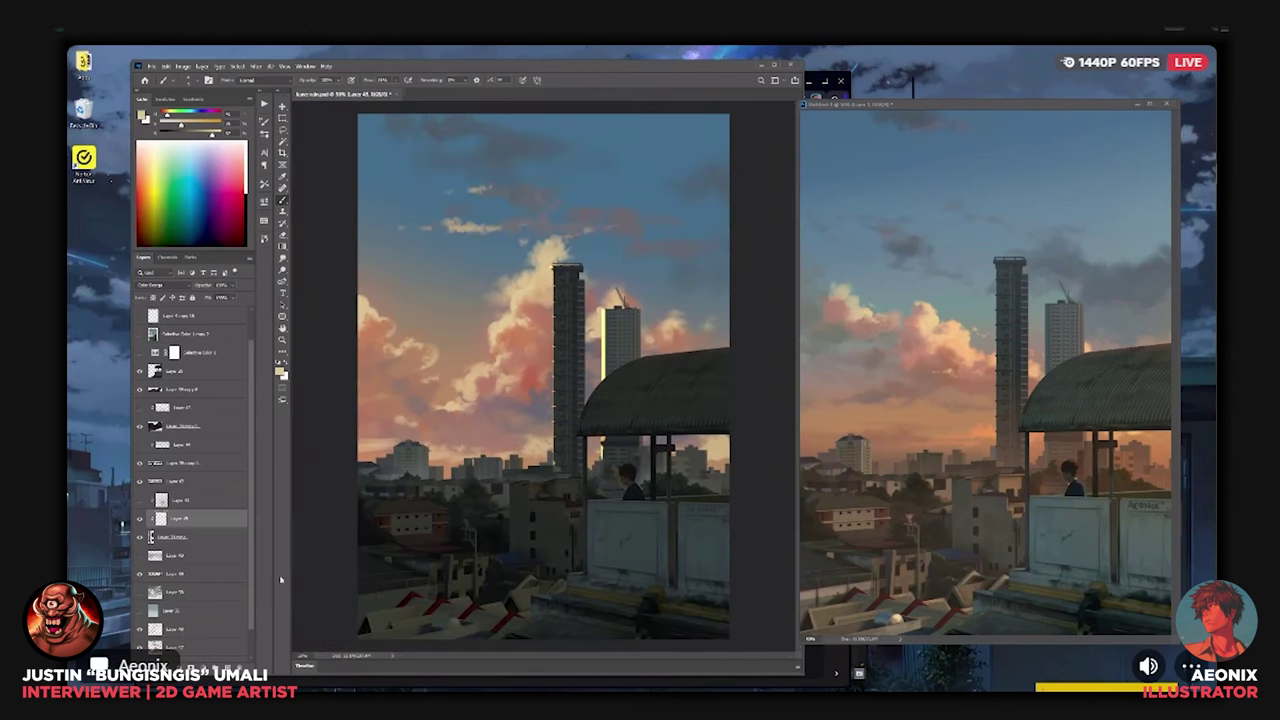
Add a new layer clipped to the distant skyline buildings' layer and set its blend mode to Color Dodge.
click(183, 482)
click(141, 484)
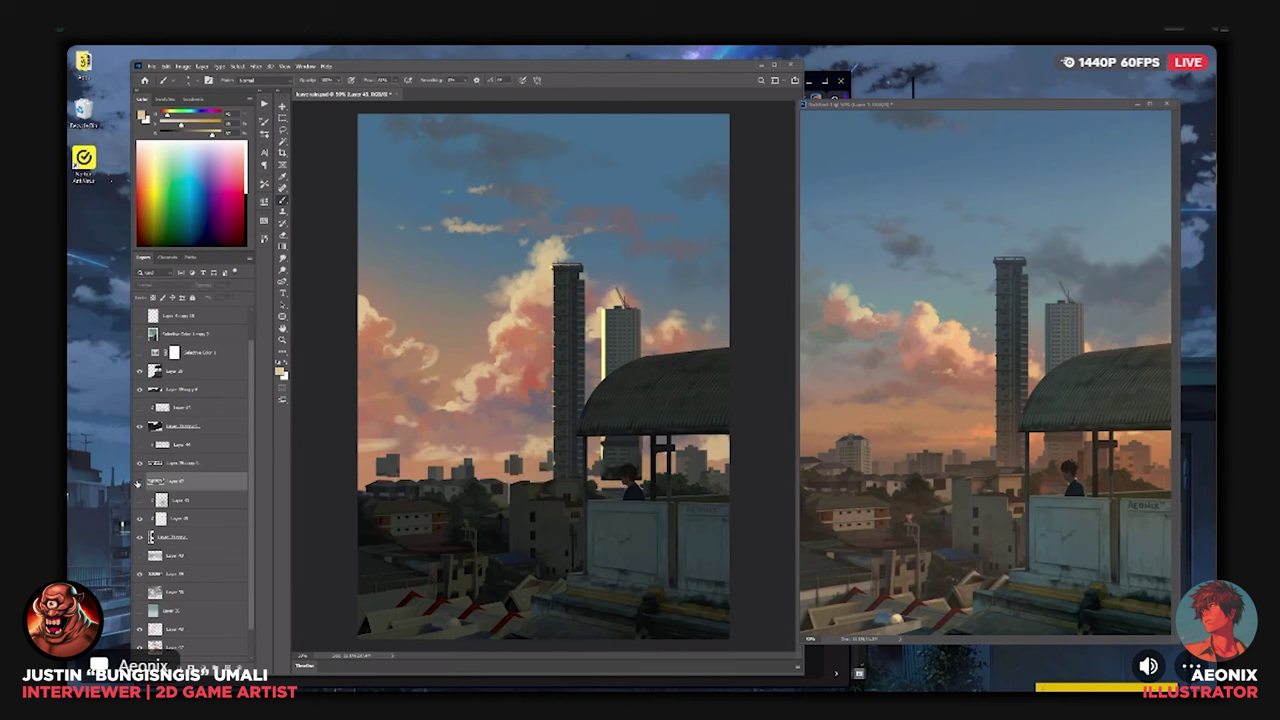
click(141, 484)
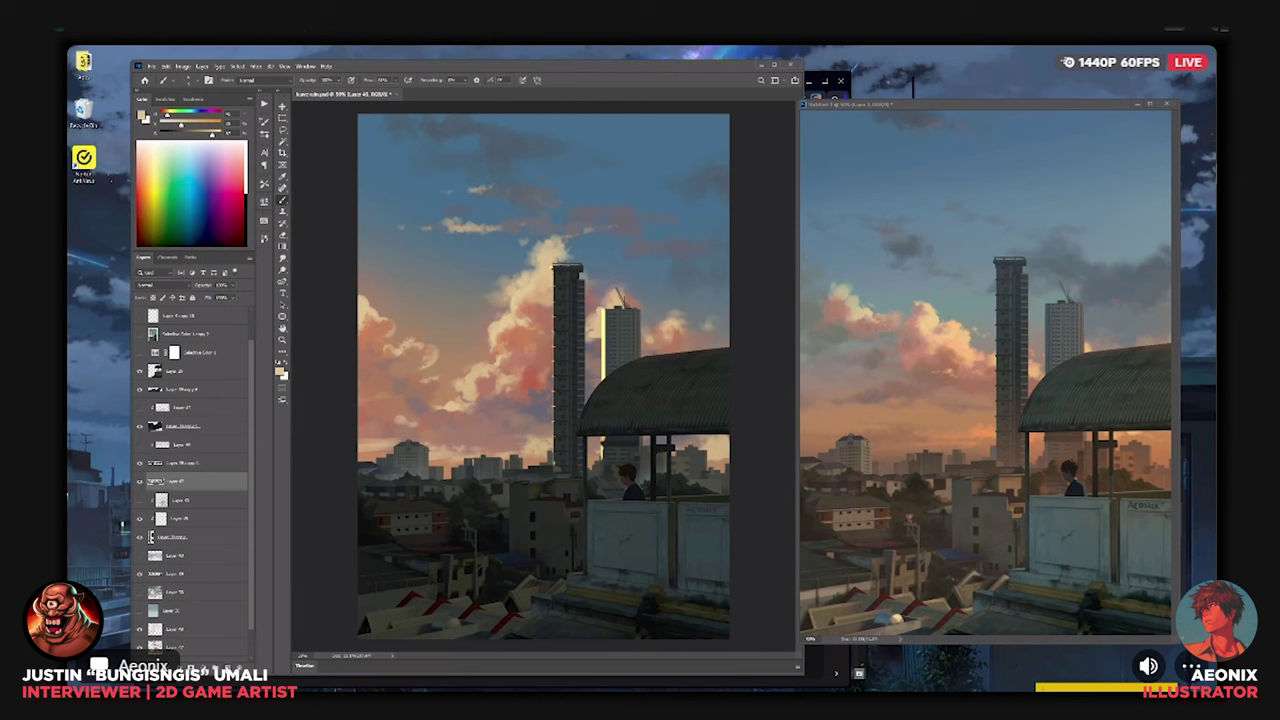
click(163, 286)
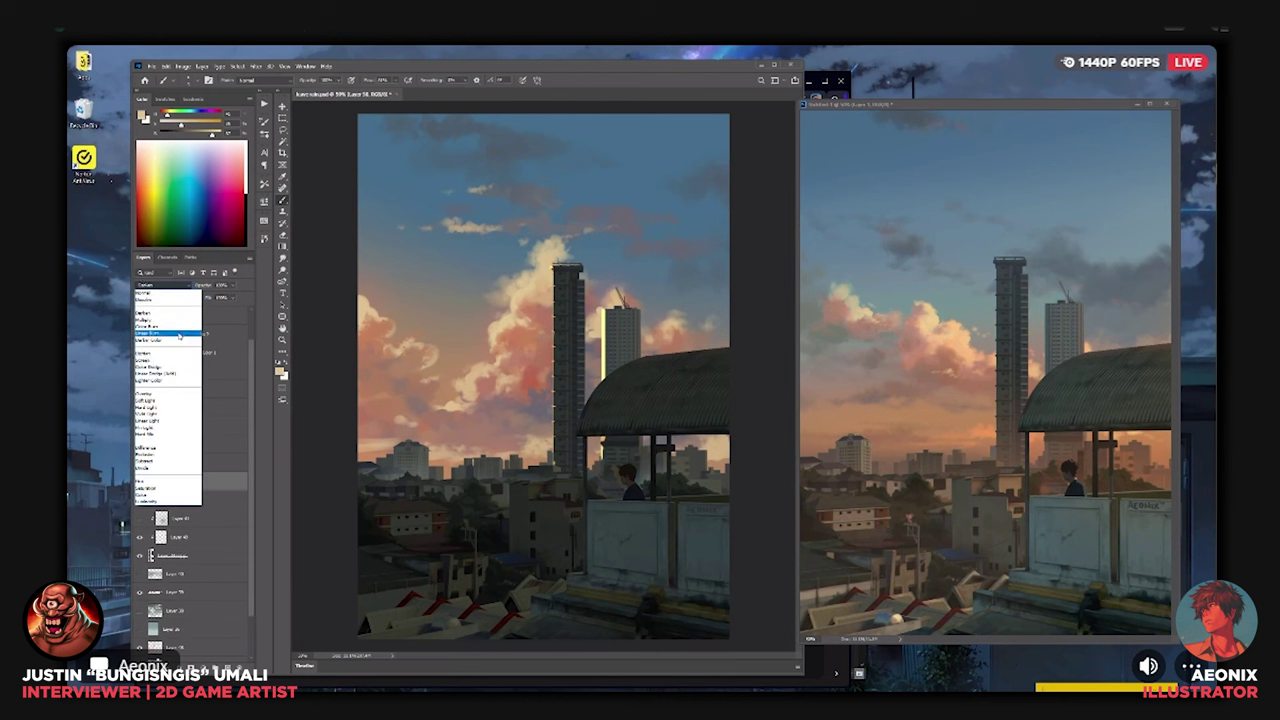
click(178, 366)
Paint bright sunlit strips on the left sides of the distant skyline buildings, undoing the stray stroke.
key(ctrl+plus)
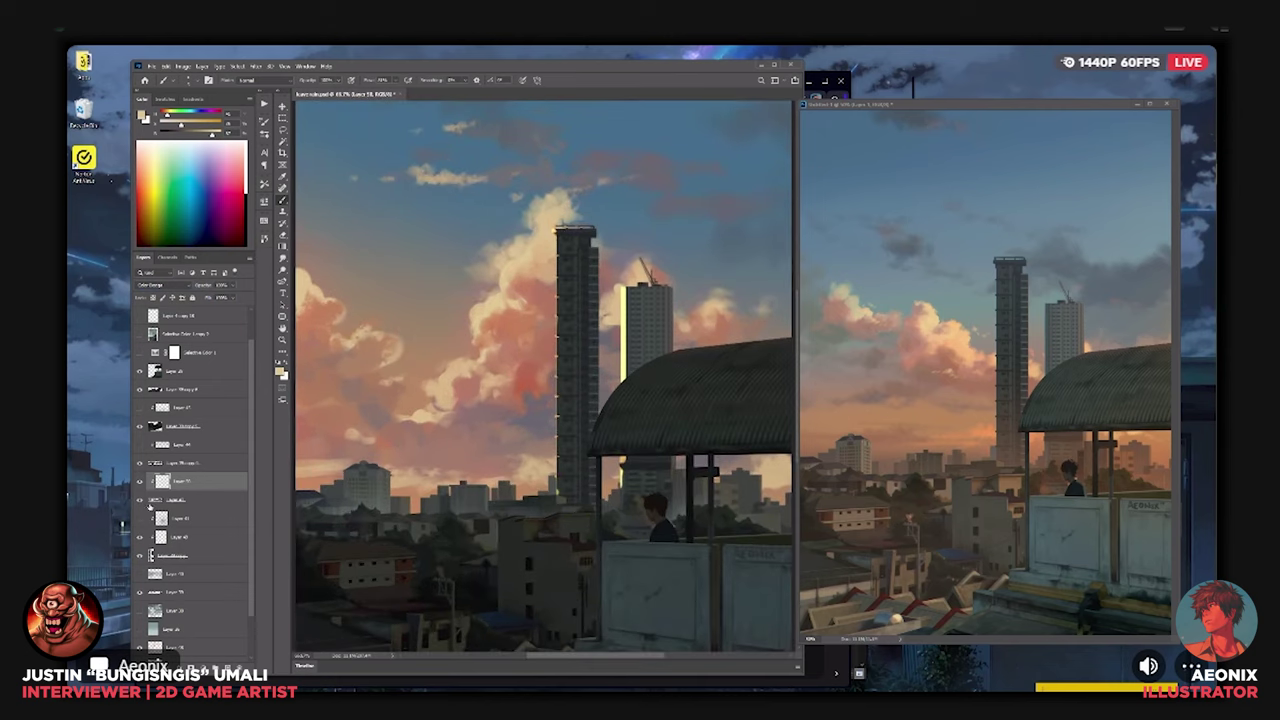
click(141, 500)
click(141, 500)
drag(344, 484, 344, 498)
key(bracketright)
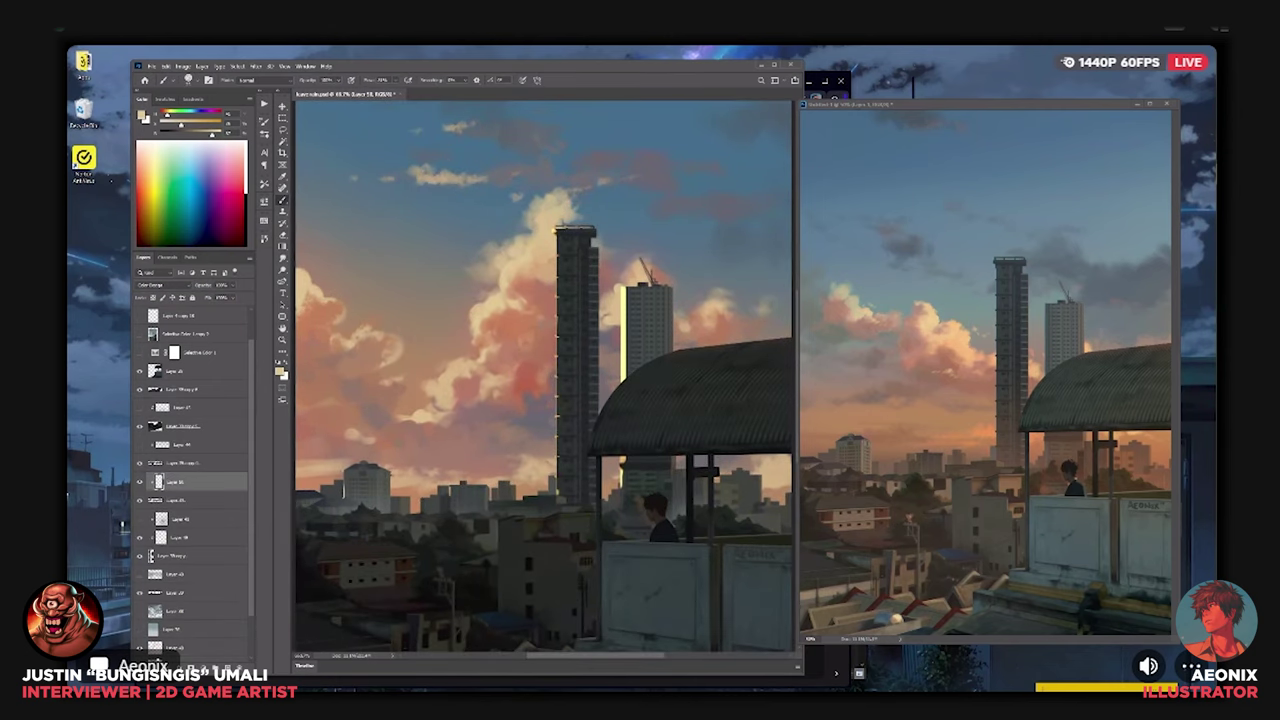
mouse_move(453, 507)
mouse_down()
mouse_move(453, 488)
mouse_move(451, 509)
mouse_up()
key(ctrl+z)
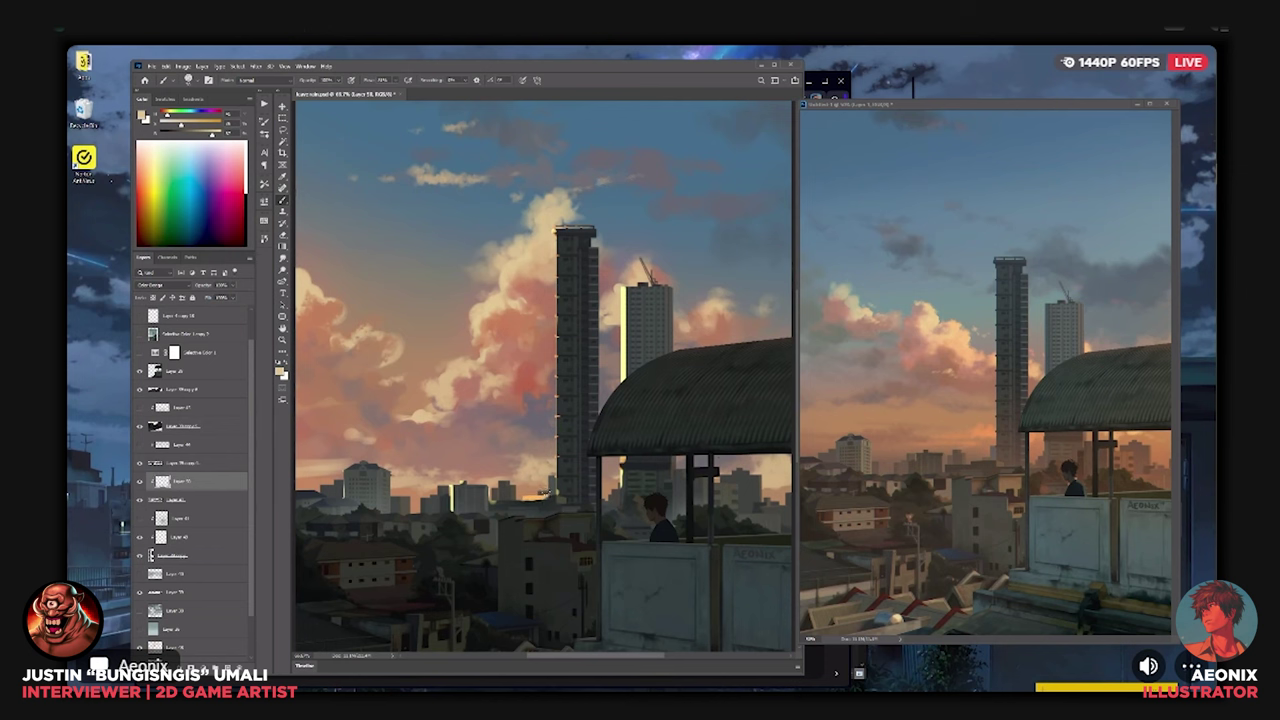
key(ctrl+minus)
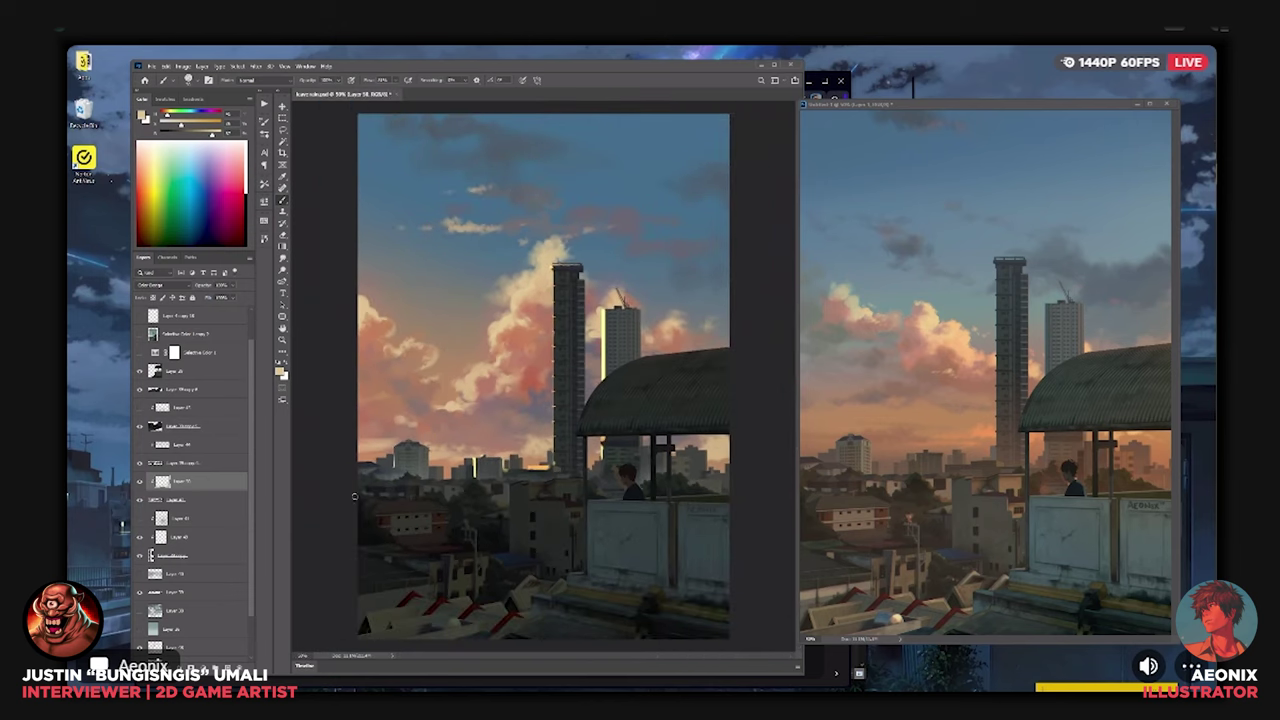
Extend the bright sunlit strips to the distant skyline buildings behind the shelter with a smaller brush, checking them by toggling the layer.
click(140, 498)
click(139, 500)
drag(637, 449, 637, 474)
key(ctrl+plus)
scroll(713, 511, up, 1)
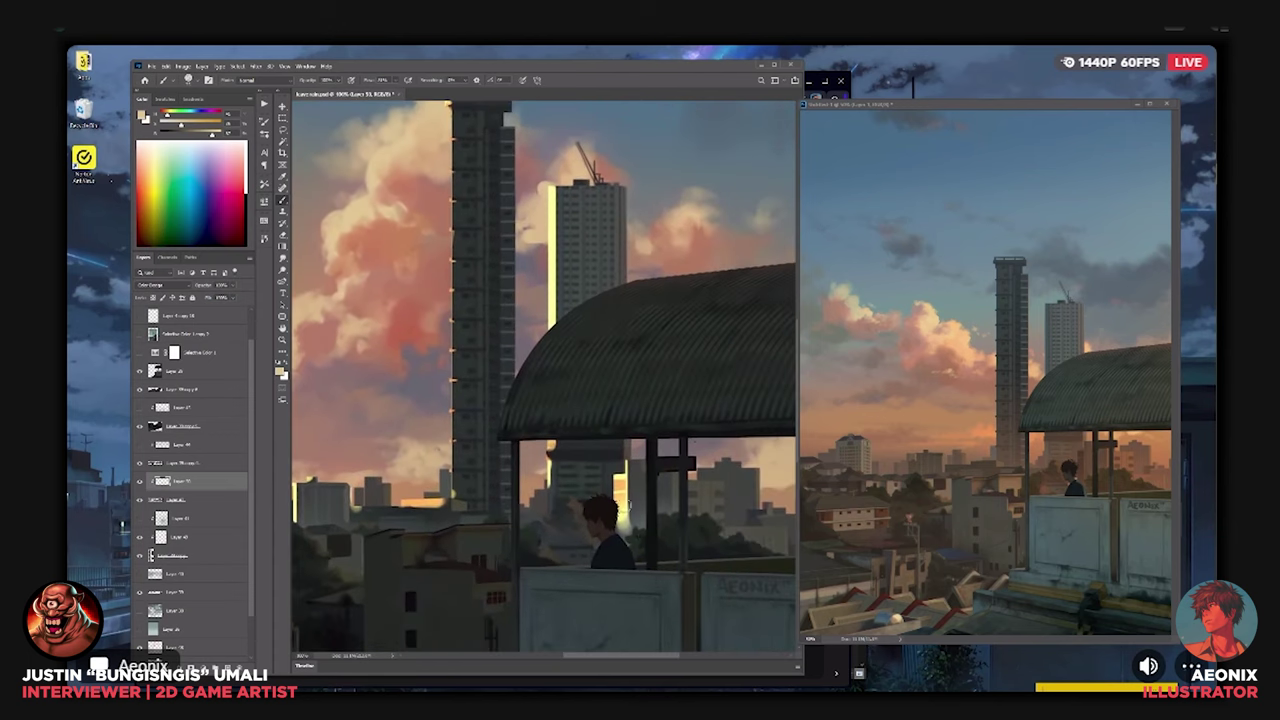
mouse_move(567, 498)
mouse_down()
mouse_move(586, 507)
mouse_move(545, 517)
mouse_move(558, 501)
mouse_move(518, 522)
mouse_move(560, 500)
mouse_up()
key(bracketleft)
mouse_move(727, 540)
mouse_down()
mouse_move(667, 478)
mouse_move(603, 457)
mouse_move(676, 490)
mouse_up()
key(ctrl+minus)
key(ctrl+minus)
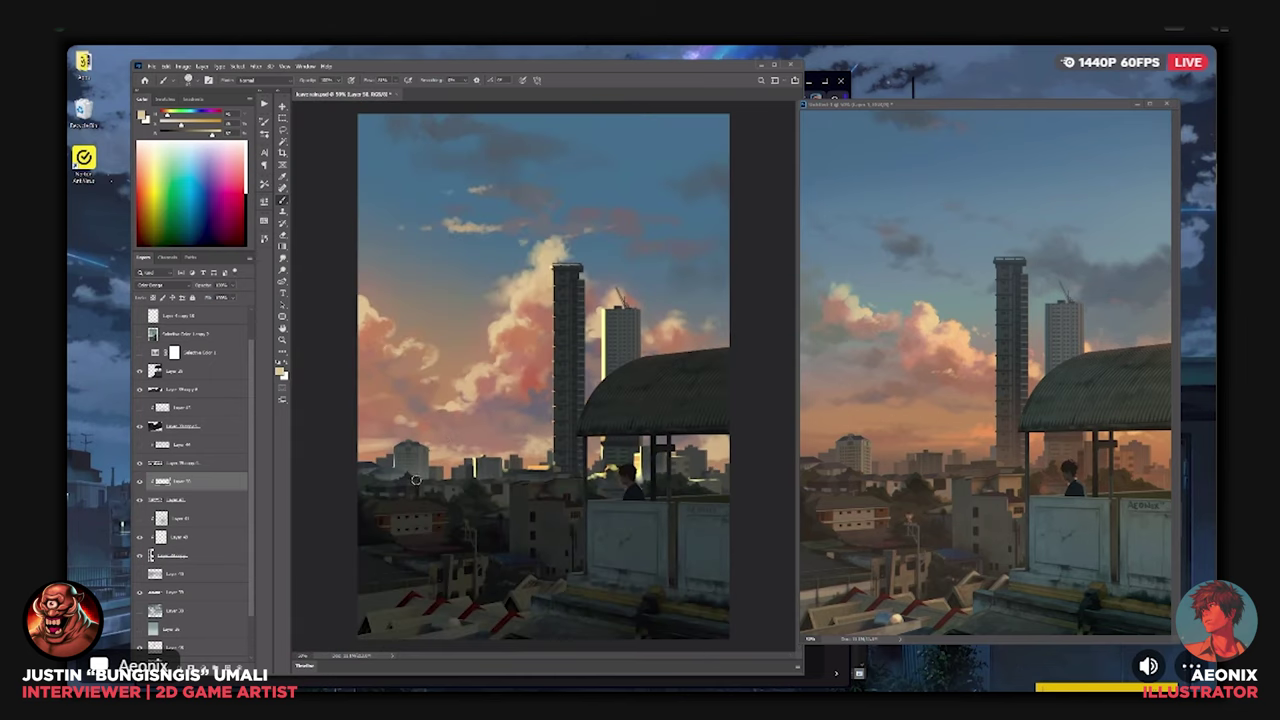
click(141, 499)
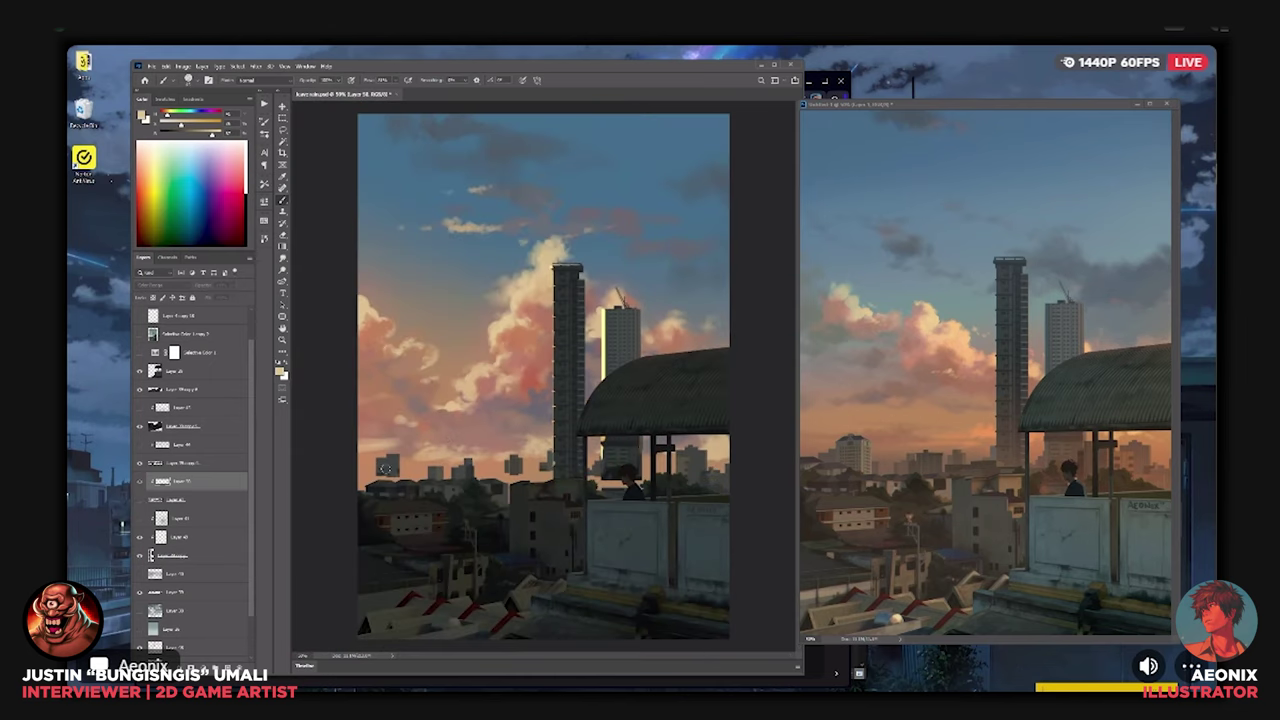
click(140, 500)
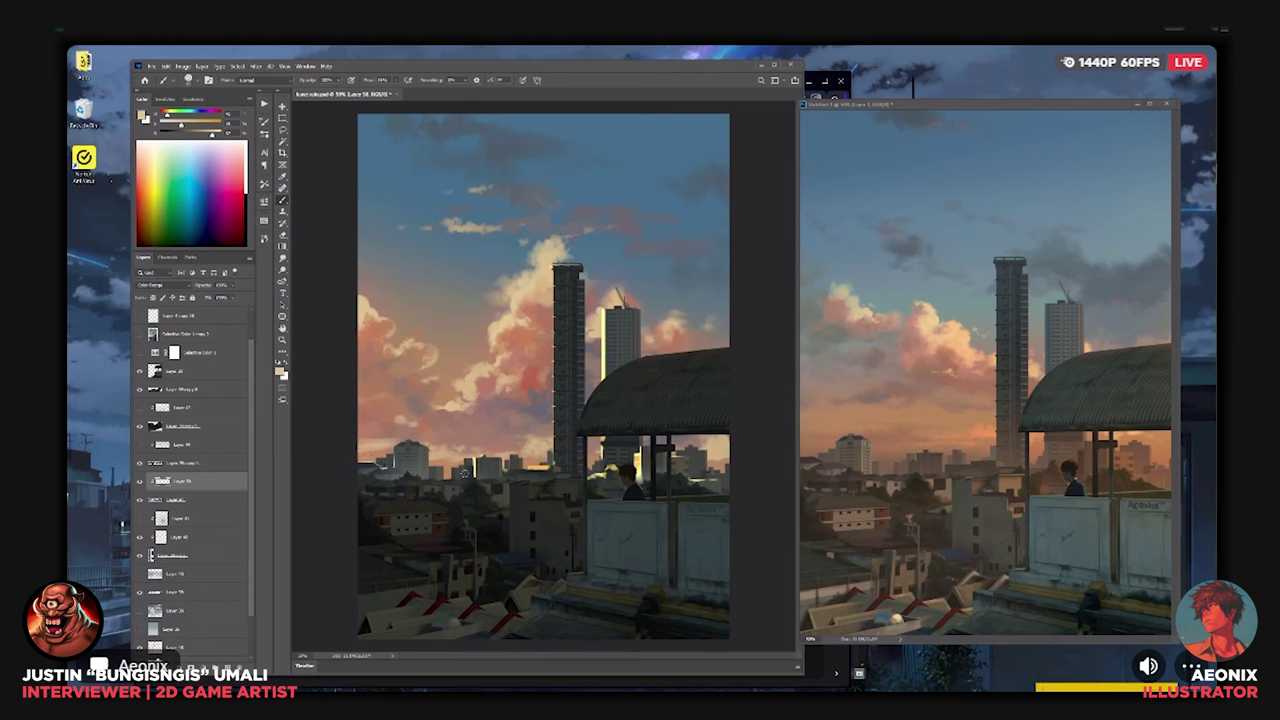
Add a Color Dodge layer clipped to the low horizon buildings' layer and paint thin sunlit highlights along their rooftops.
click(159, 466)
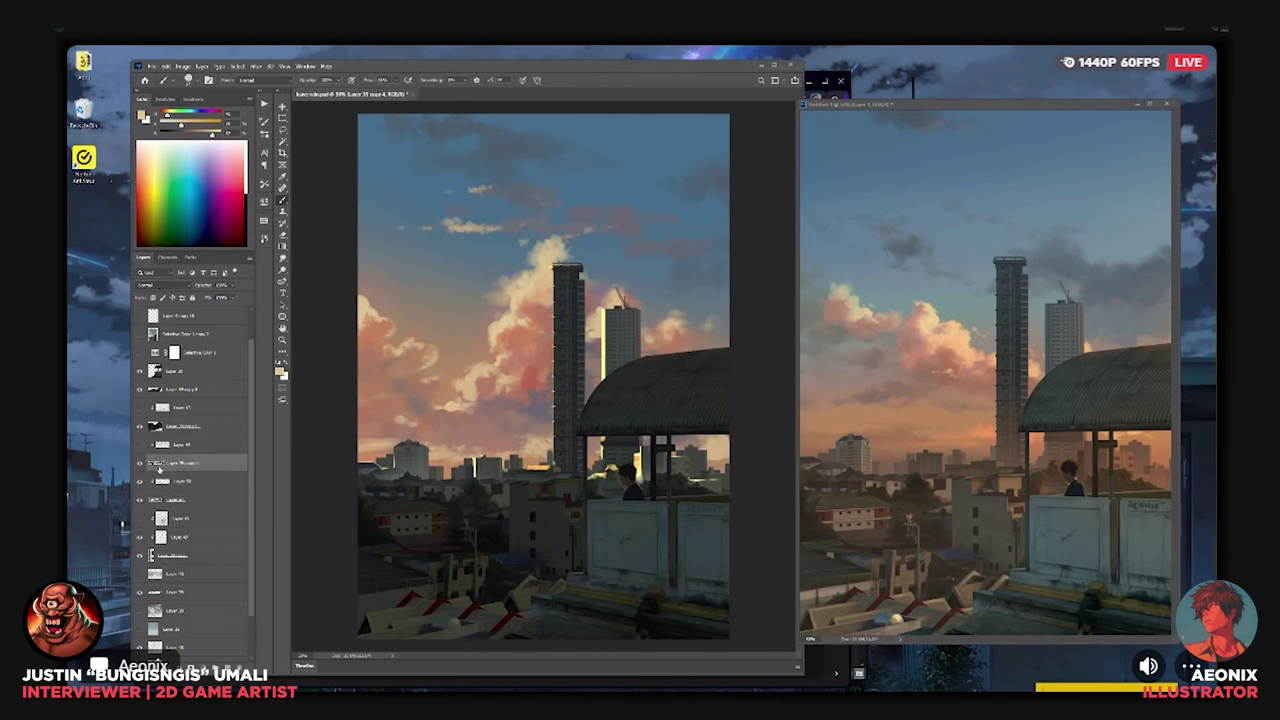
click(139, 464)
click(139, 464)
click(139, 450)
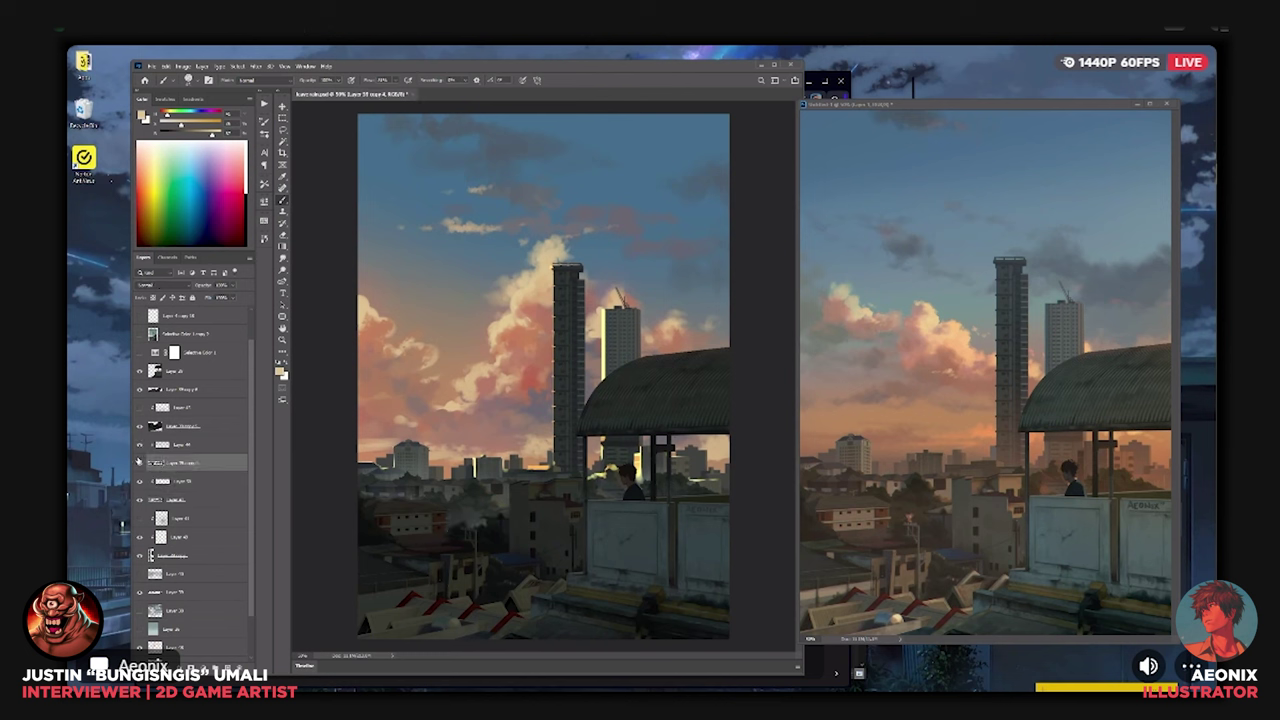
click(142, 452)
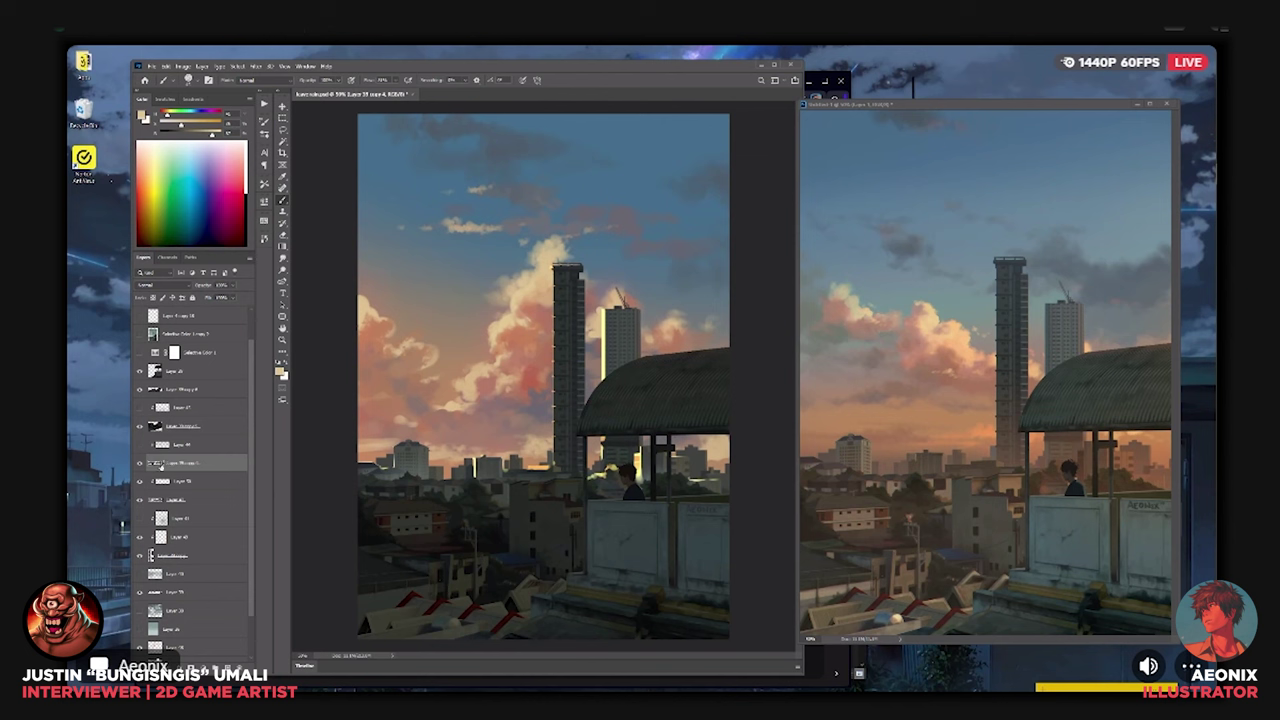
click(139, 464)
click(139, 465)
click(237, 667)
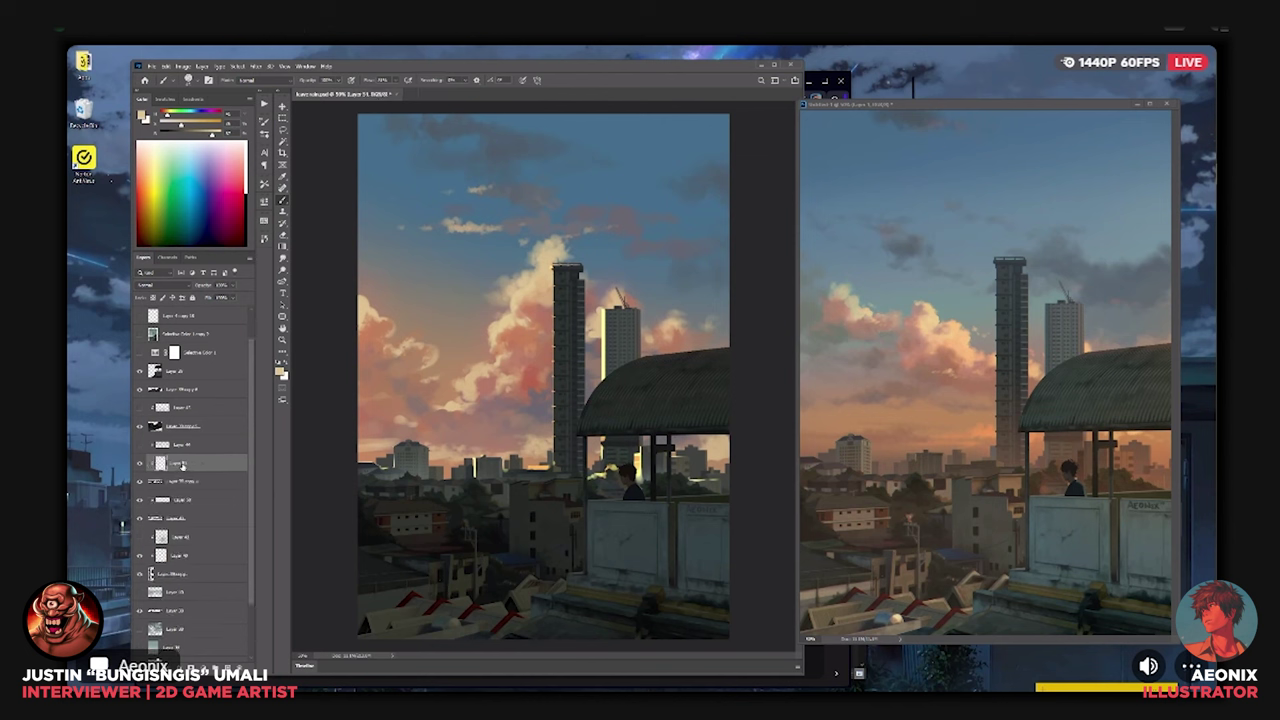
click(175, 288)
click(184, 367)
mouse_move(437, 481)
mouse_down()
mouse_move(424, 480)
mouse_move(560, 468)
mouse_up()
Add a new layer clipped to the midground houses' layer and set its blend mode to Color Dodge.
scroll(247, 490, up, 2)
click(187, 444)
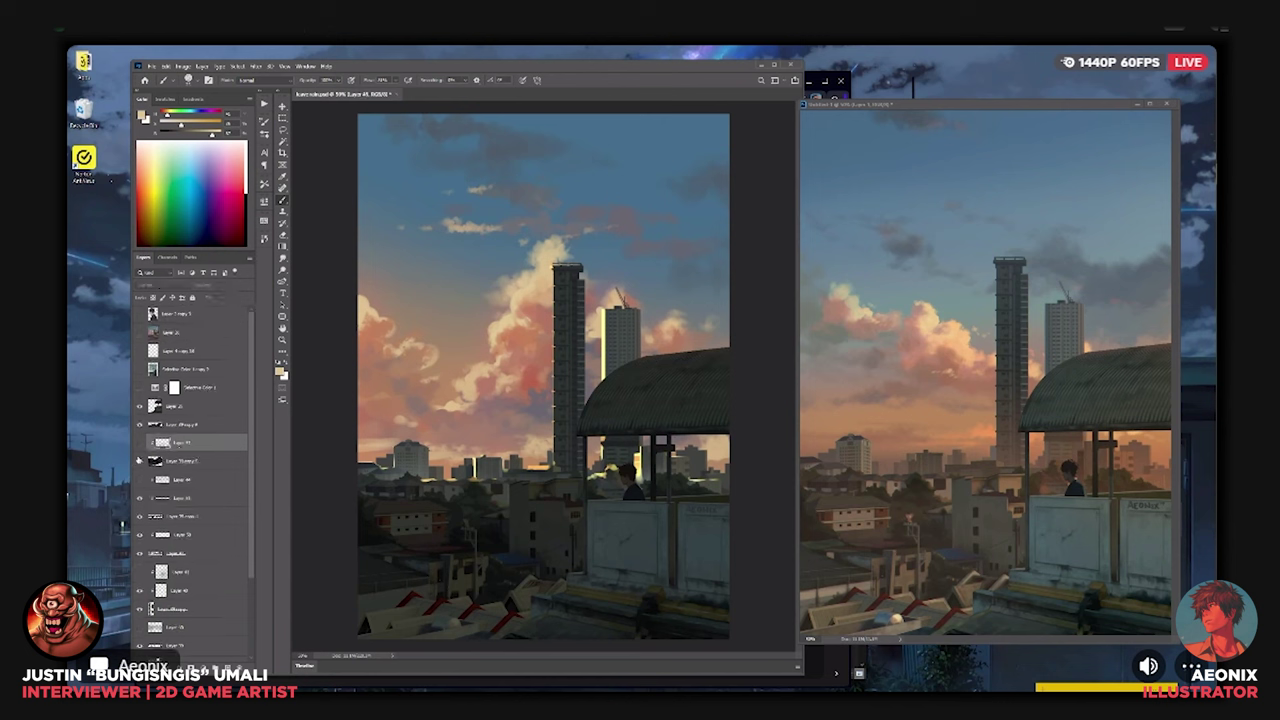
click(140, 461)
click(140, 461)
click(228, 667)
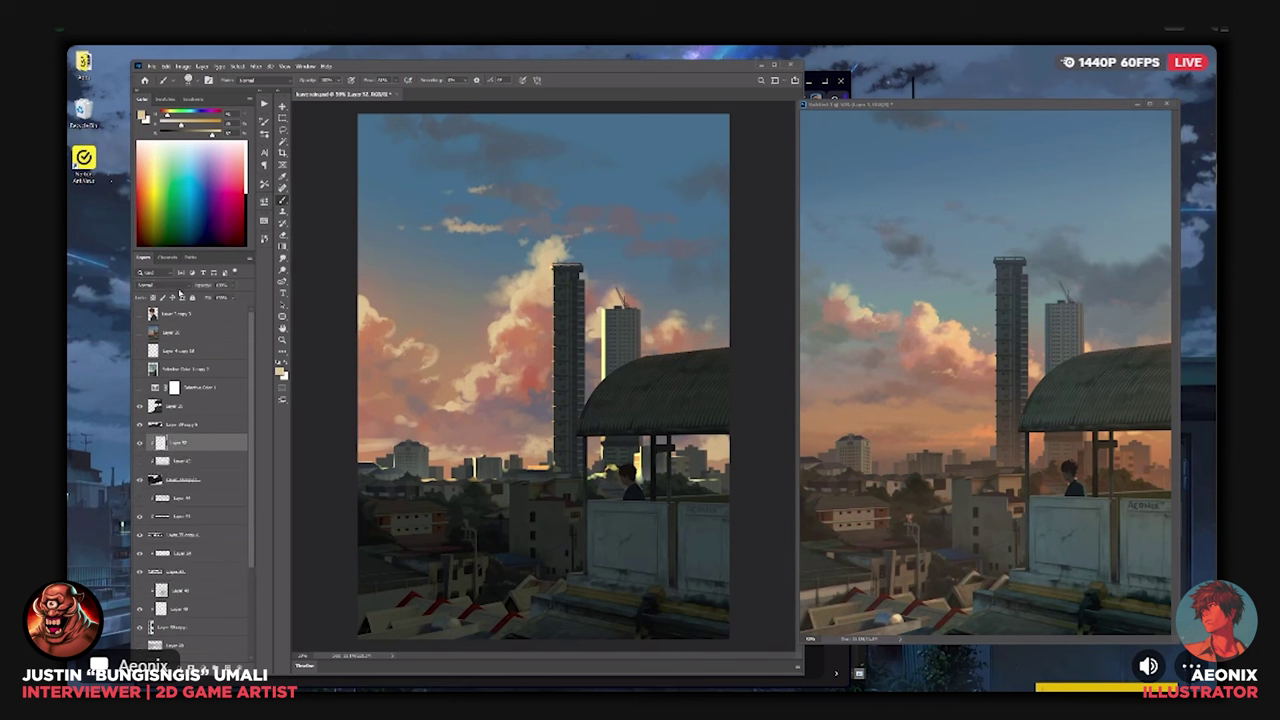
click(172, 286)
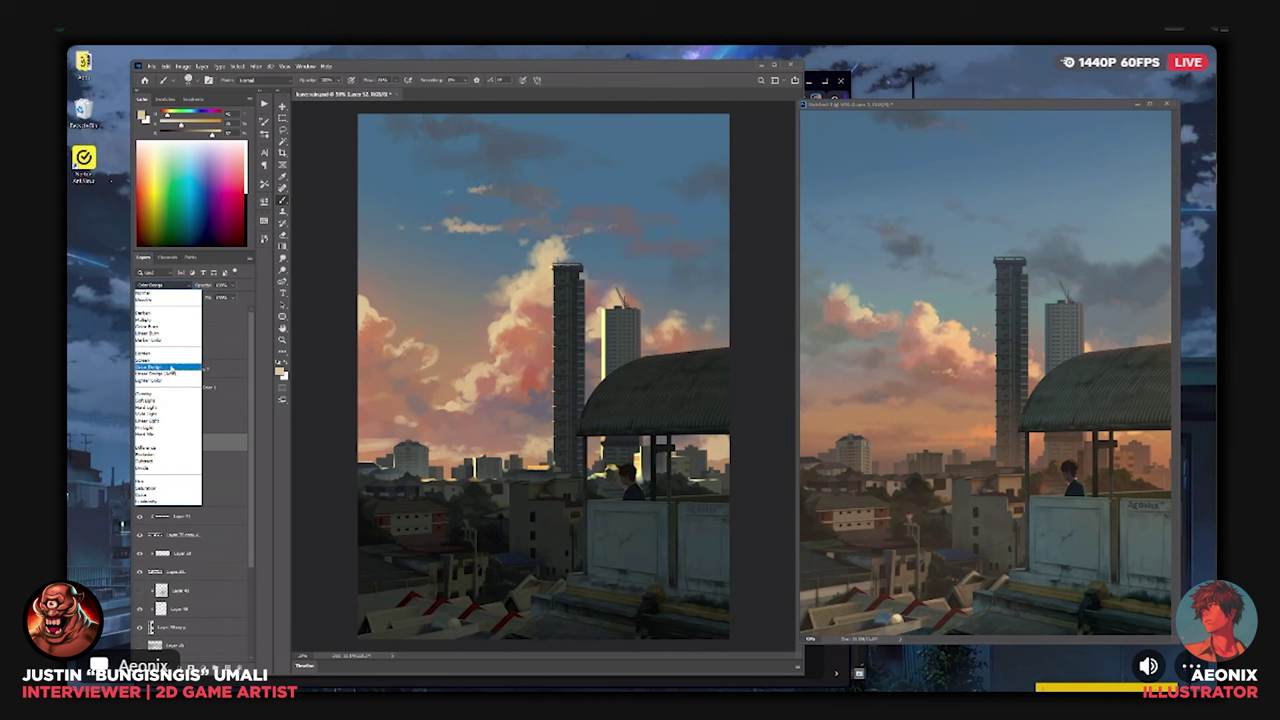
click(150, 313)
Paint warm sunlight on the midground concrete building's left wall and roof edge, smudging the wall light's lower end into shadow.
key(ctrl+plus)
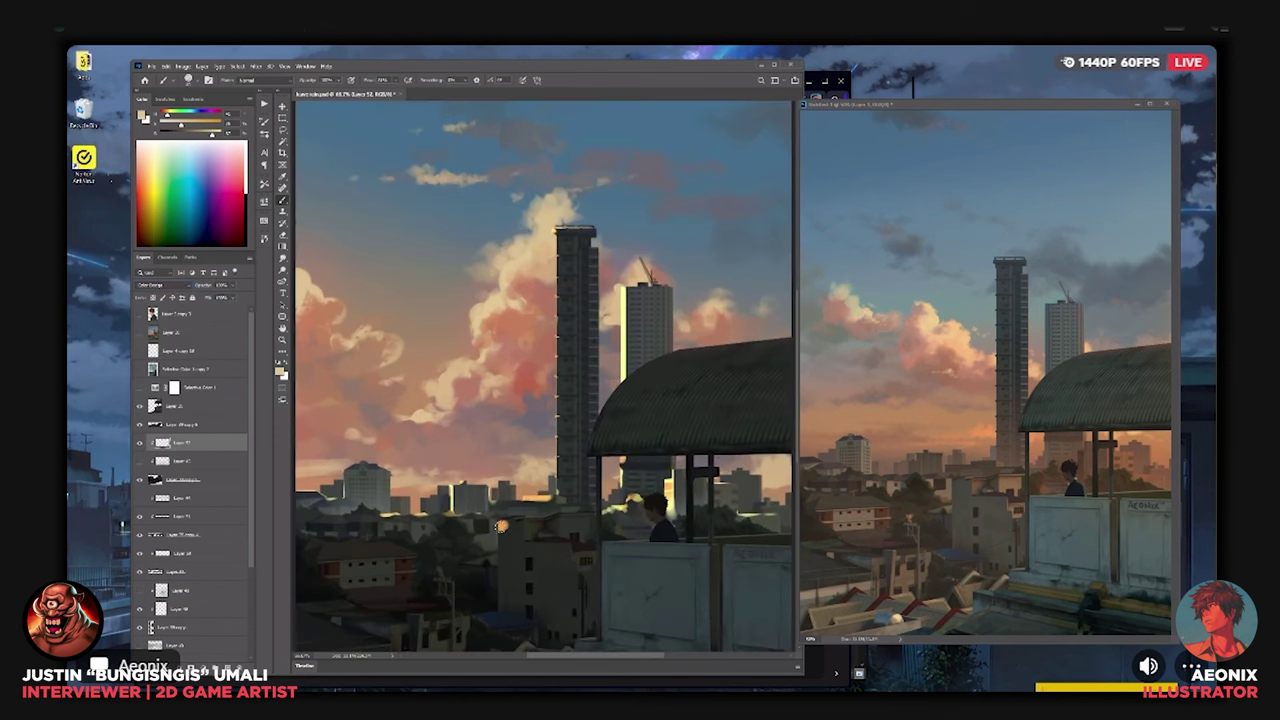
mouse_move(497, 549)
mouse_down()
mouse_move(505, 518)
mouse_move(518, 544)
mouse_move(508, 519)
mouse_up()
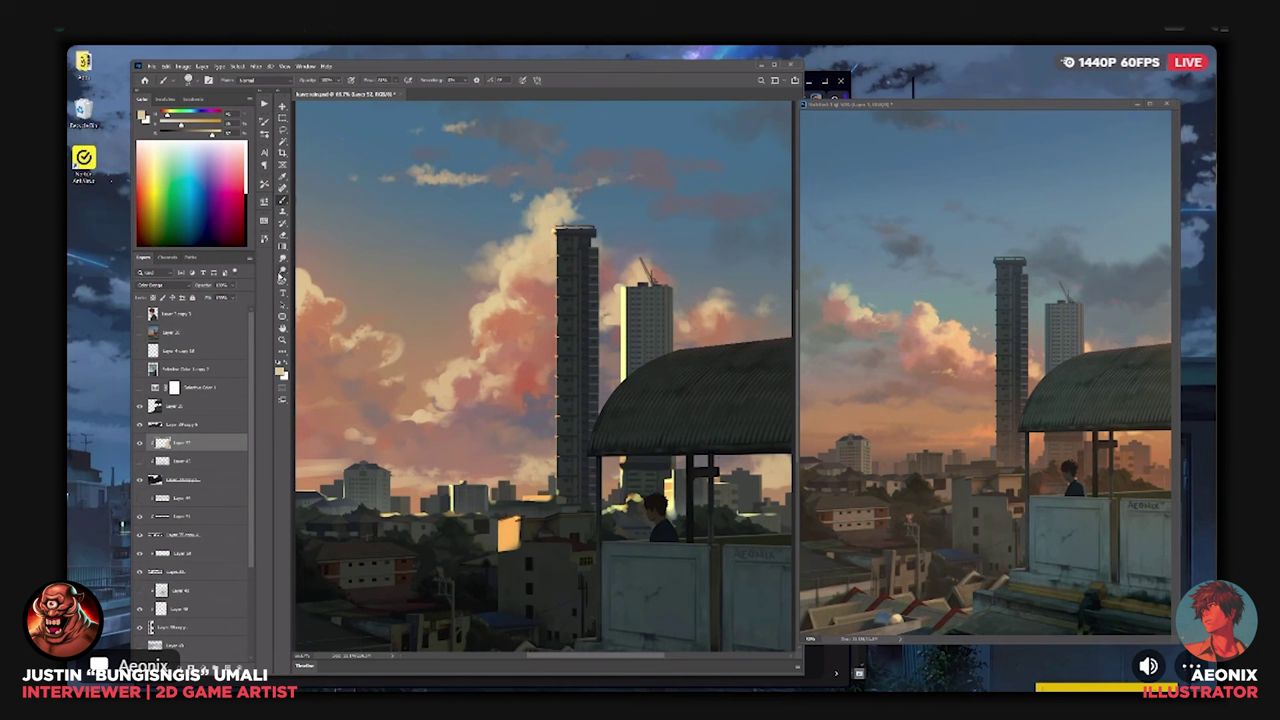
click(282, 259)
drag(519, 567, 505, 556)
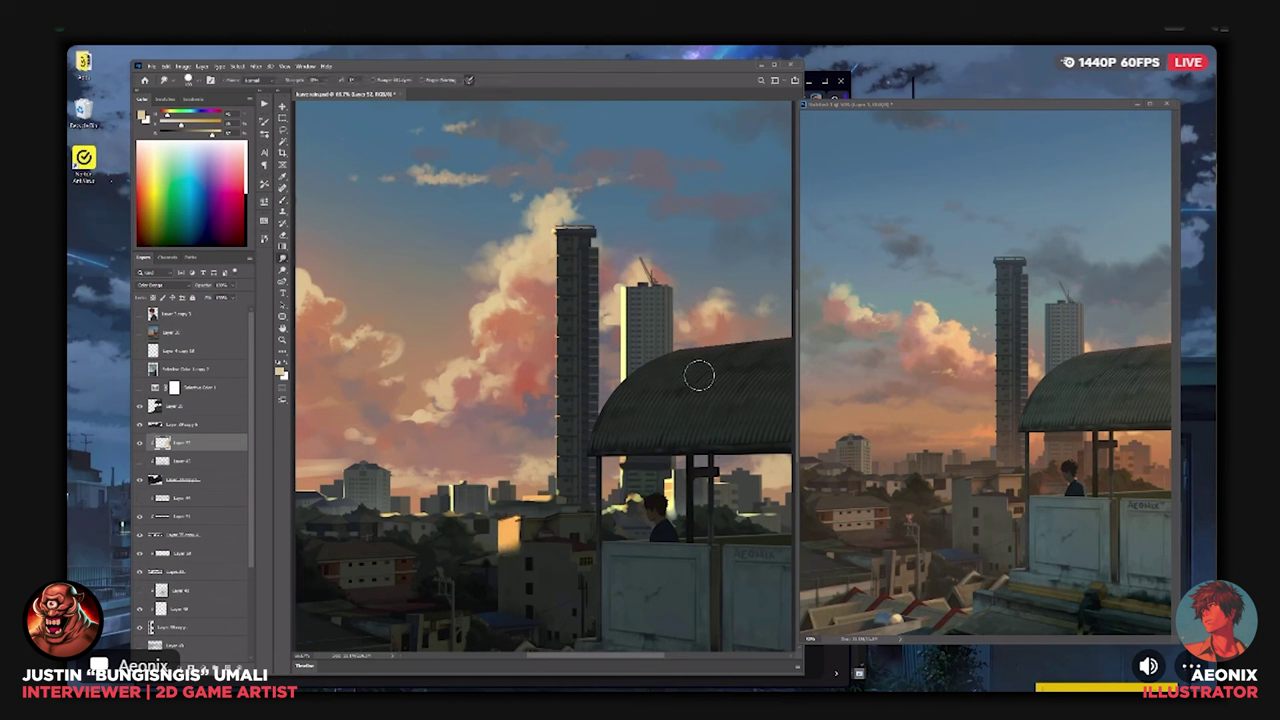
key(b)
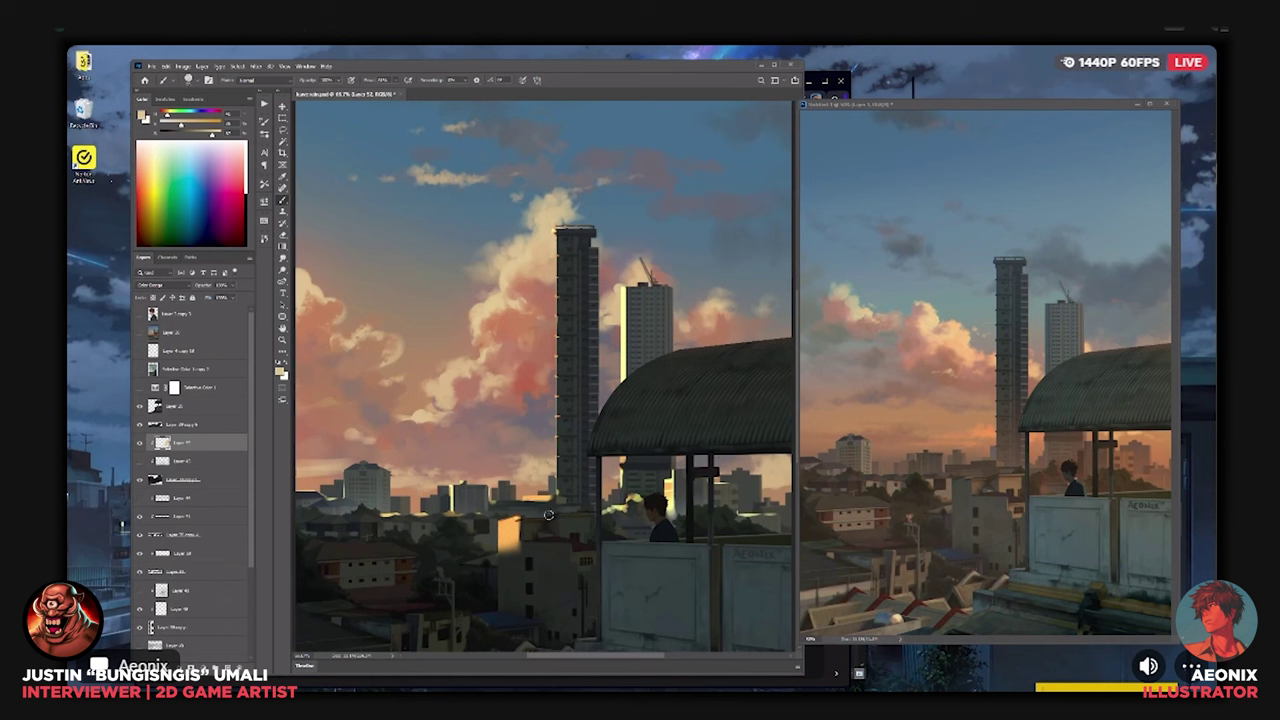
key([)
drag(553, 515, 524, 516)
key(ctrl+minus)
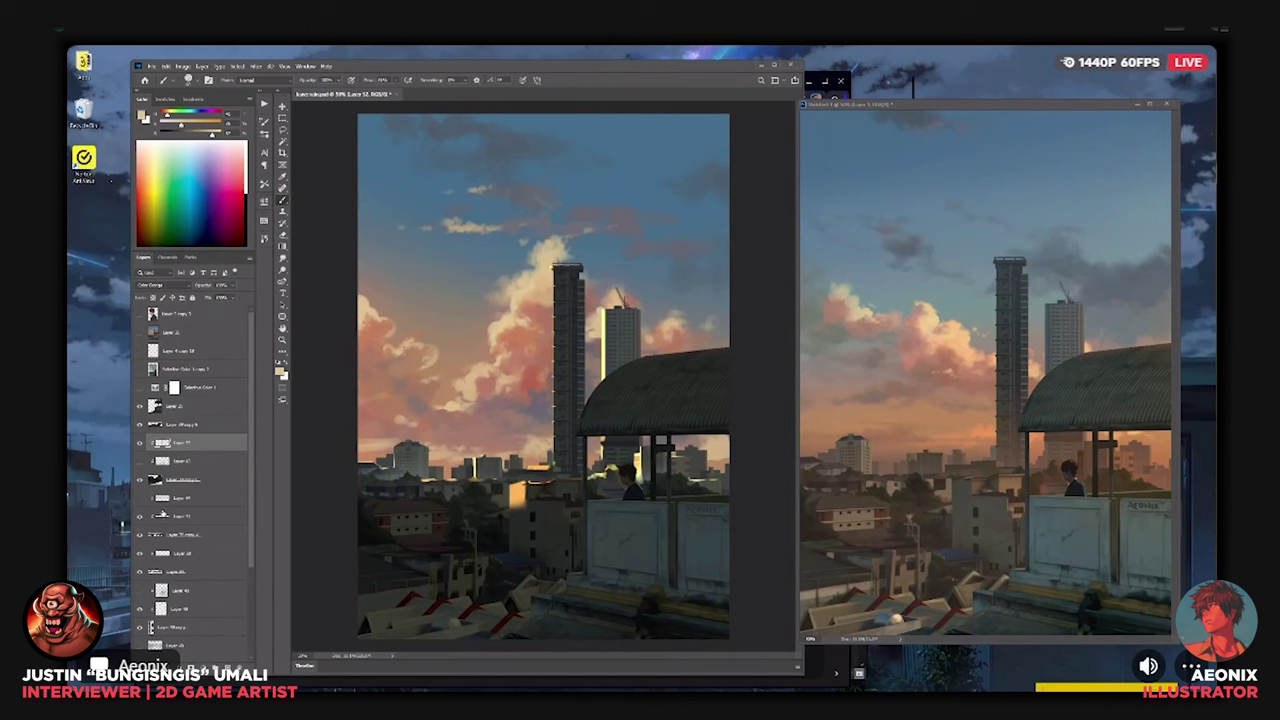
Toggle the midground houses' layer and view the whole painting smaller to check the new sunlight.
click(140, 482)
click(140, 482)
click(140, 481)
click(140, 481)
key(ctrl+minus)
key(ctrl+minus)
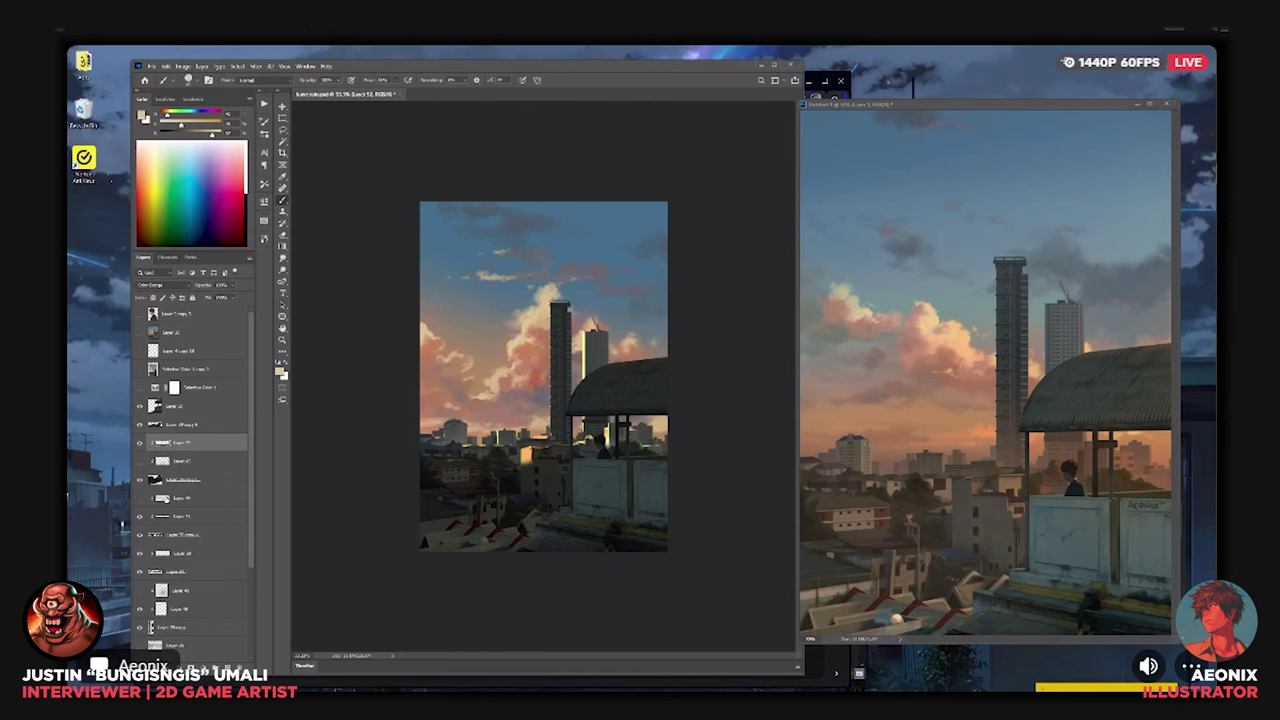
Add a new layer clipped to the foreground shelter's layer and set its blend mode to Color Dodge.
click(182, 407)
click(141, 406)
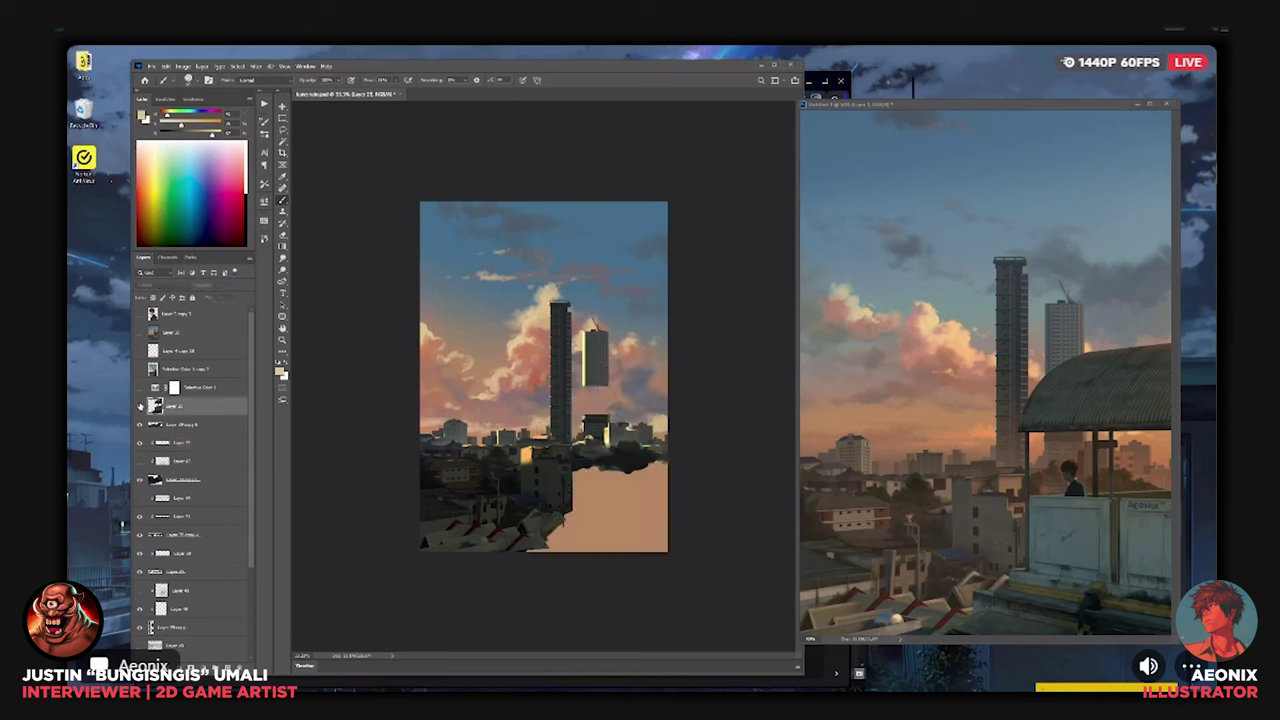
click(141, 406)
click(229, 665)
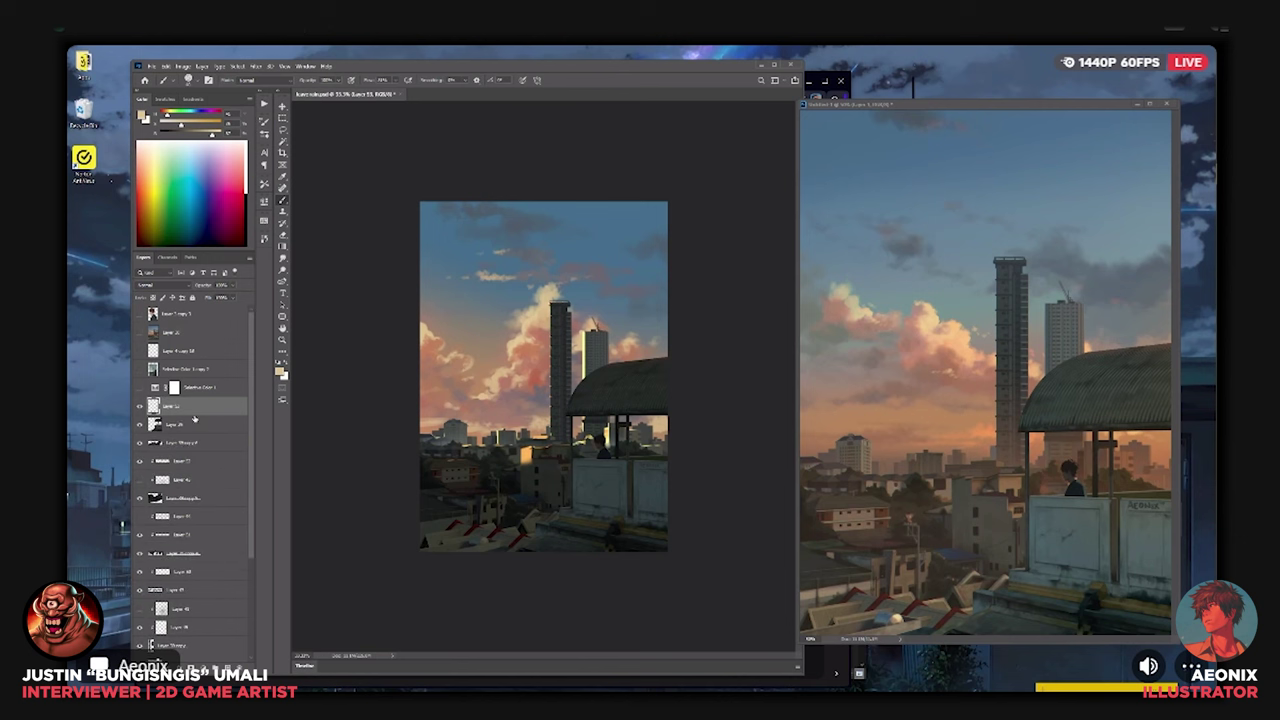
click(180, 290)
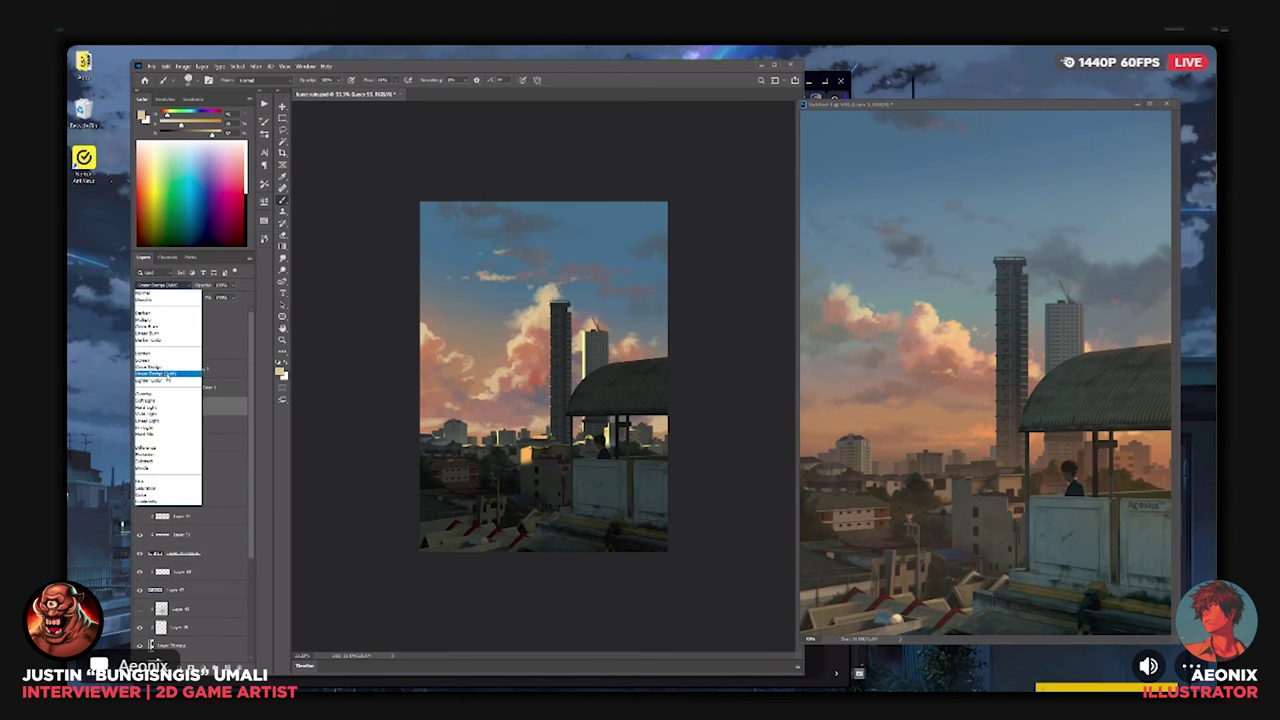
click(165, 393)
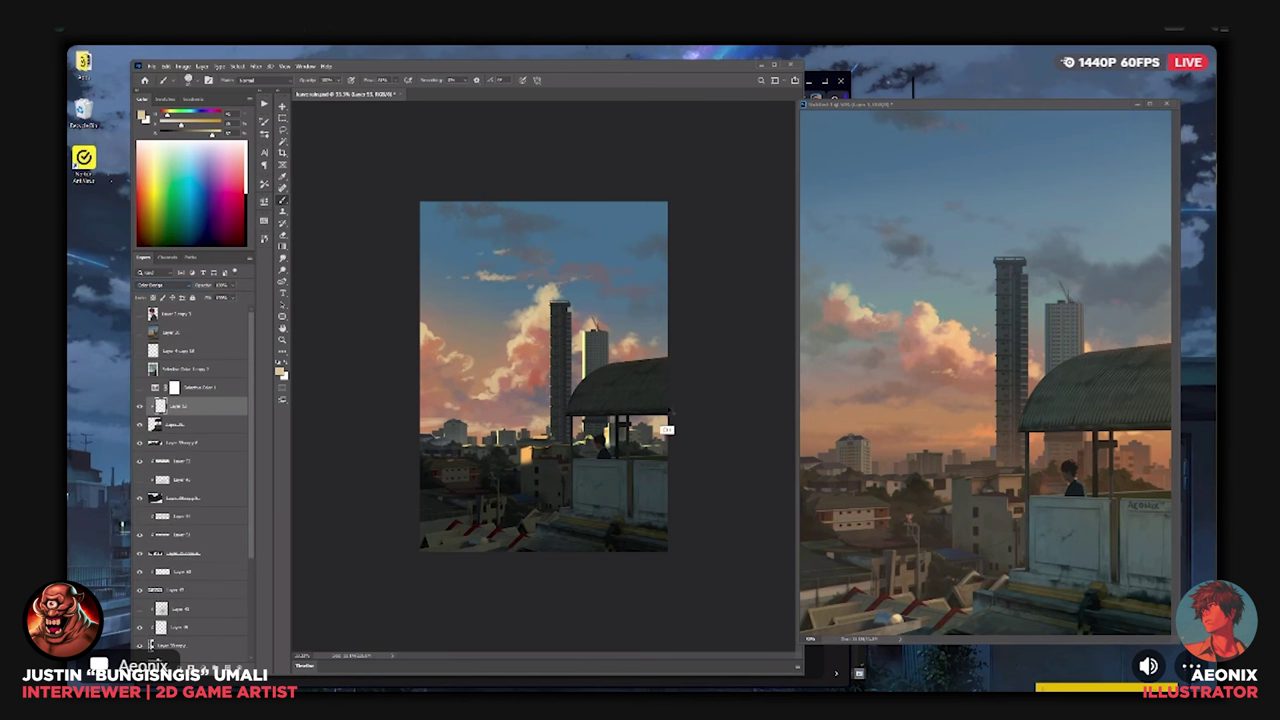
Paint warm rim light on the shelter's left post, the wall's top, the seated figure and the roof's curved edge.
scroll(666, 429, up, 5)
mouse_move(623, 506)
mouse_down()
mouse_move(610, 524)
mouse_move(591, 522)
mouse_up()
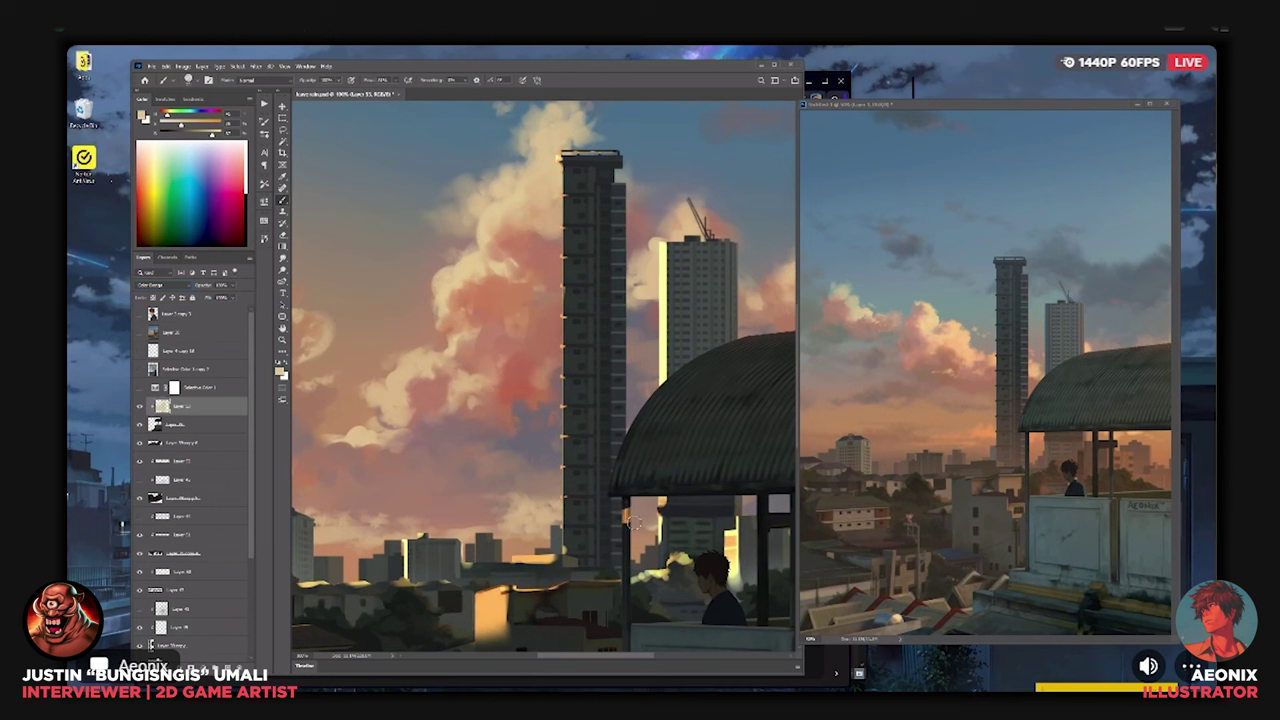
drag(629, 512, 627, 521)
drag(636, 621, 697, 619)
key(])
key(])
mouse_move(692, 552)
mouse_down()
mouse_move(708, 558)
mouse_move(697, 570)
mouse_up()
drag(730, 316, 615, 335)
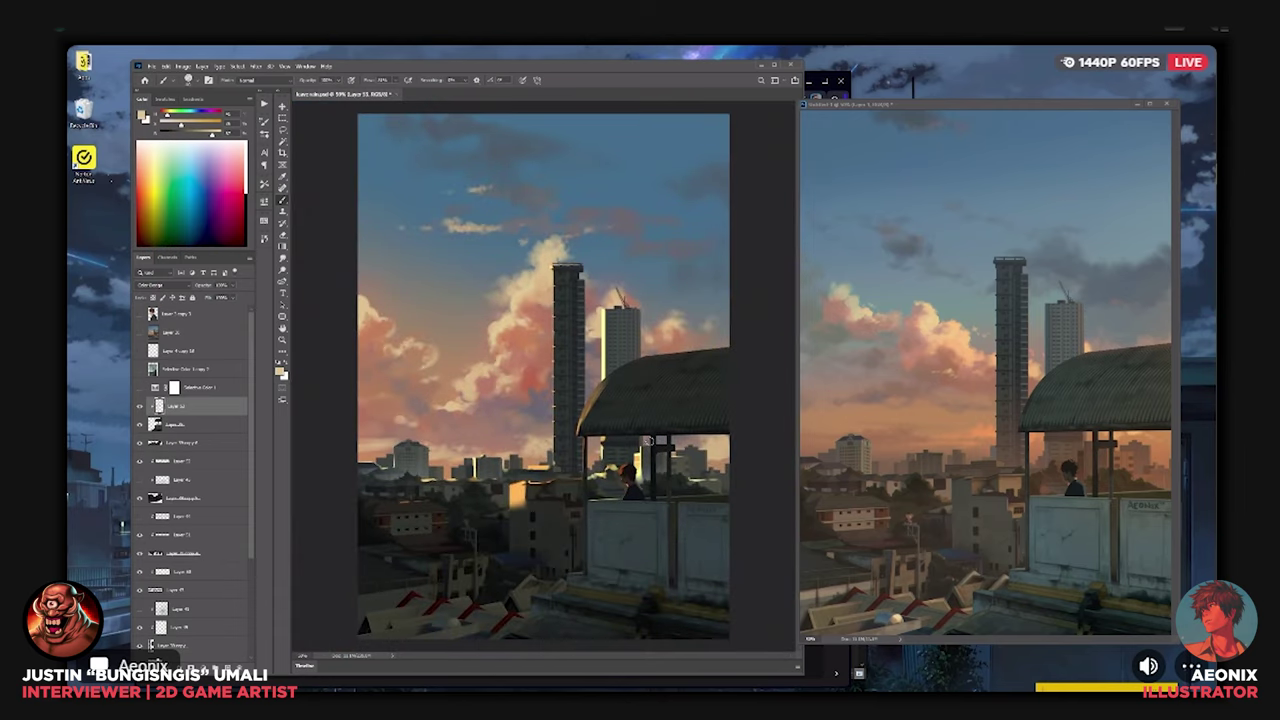
Add warm highlights to the beams under the shelter roof and along the top edge of the wall panels.
key(])
drag(659, 449, 664, 448)
drag(664, 496, 724, 496)
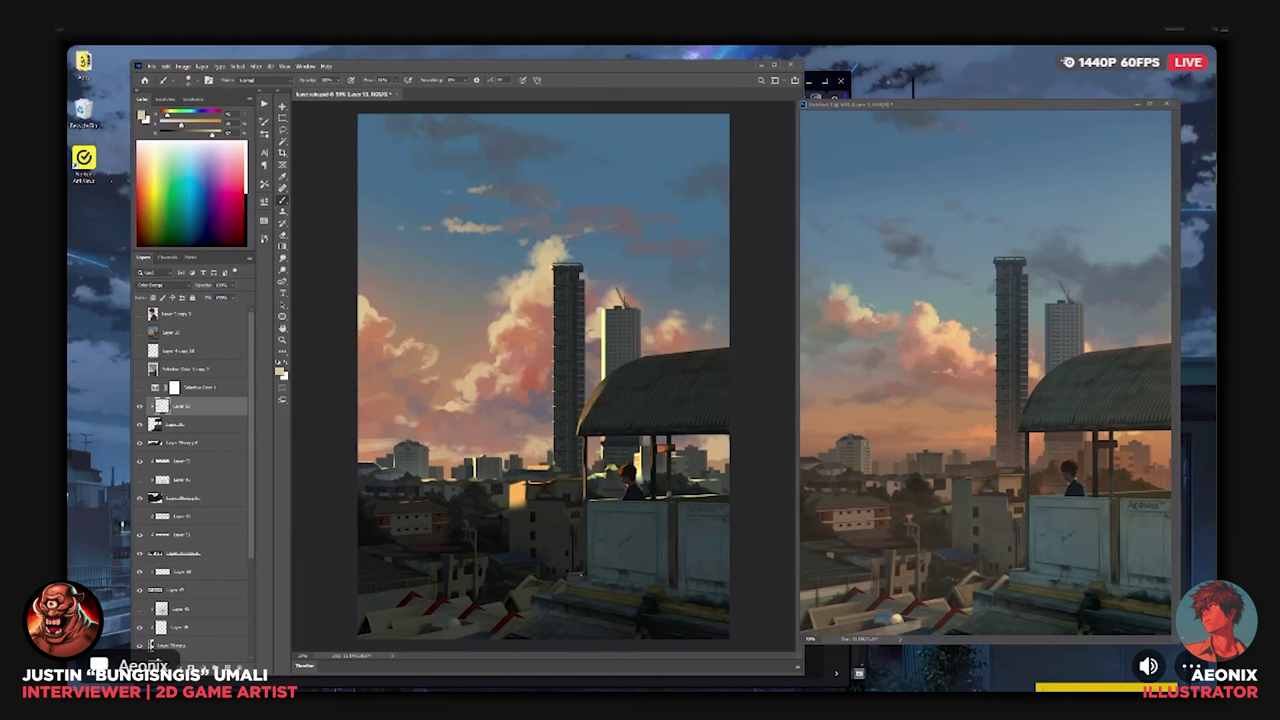
Compare the painting's values with the finished reference using the grayscale proof view, then return both to colour.
key(ctrl+minus)
key(ctrl+plus)
key(ctrl+plus)
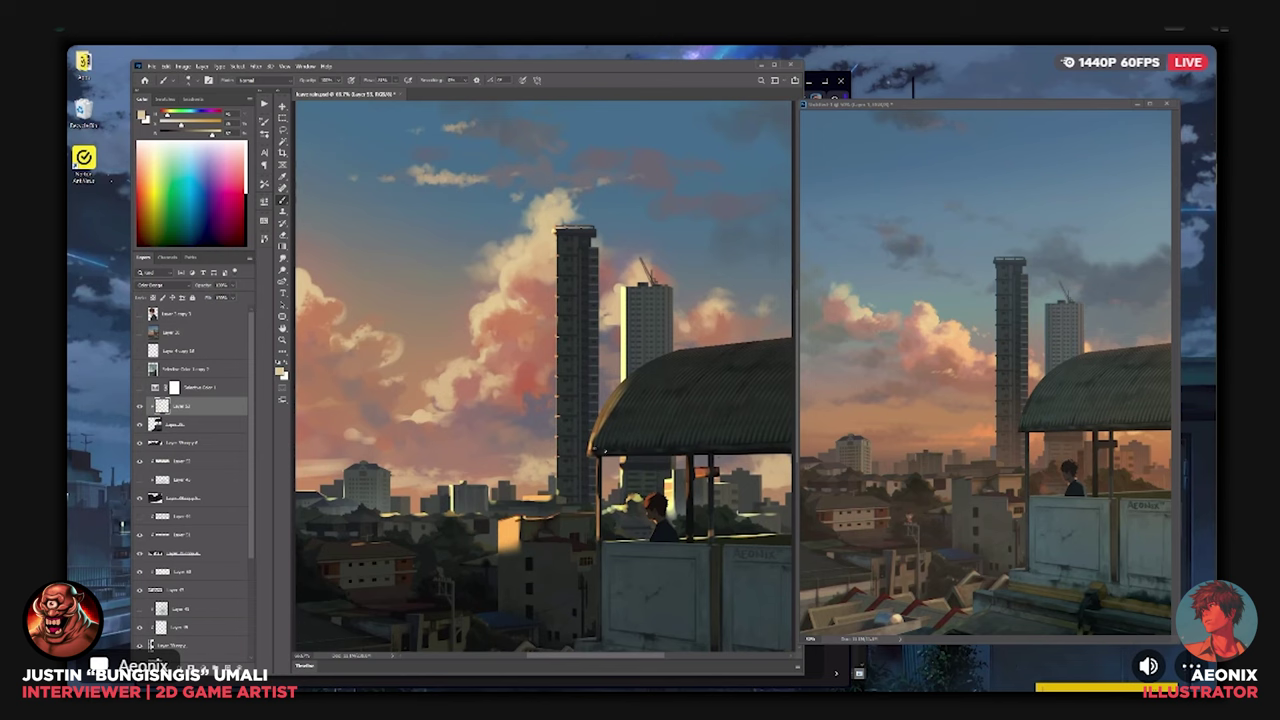
key(ctrl+minus)
key(ctrl+minus)
key(ctrl+y)
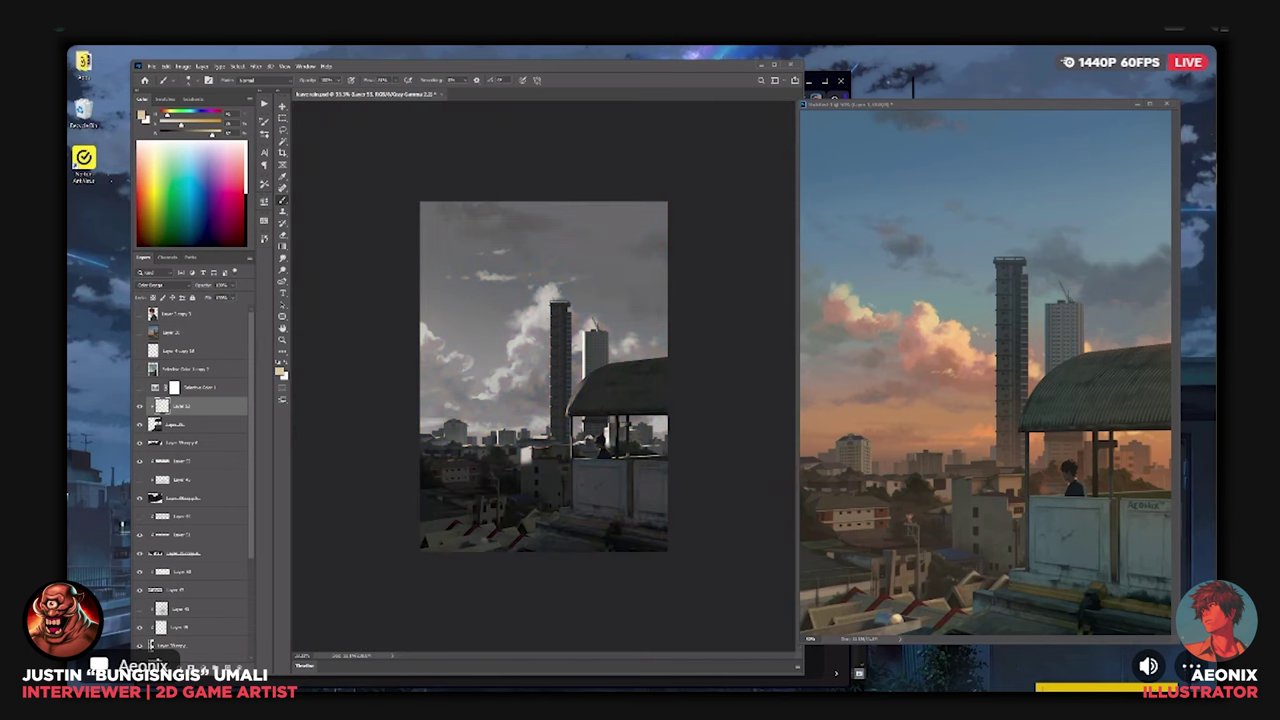
key(ctrl+plus)
click(913, 420)
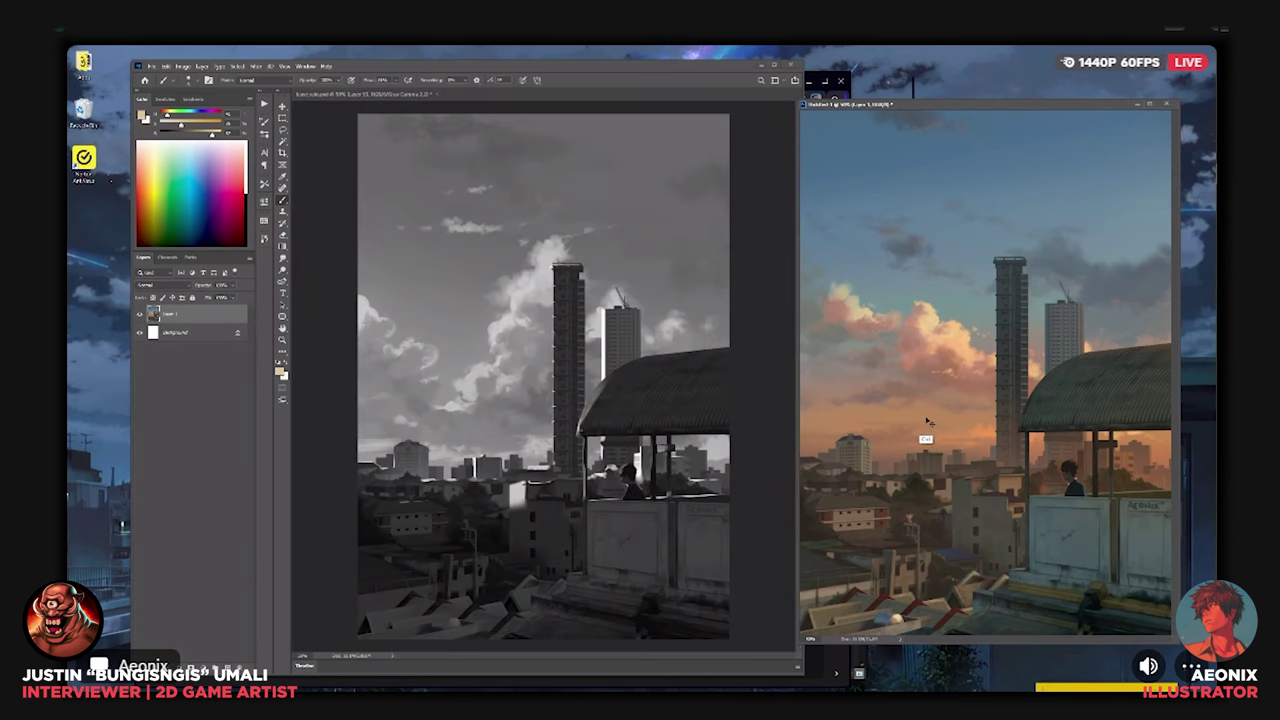
key(ctrl+y)
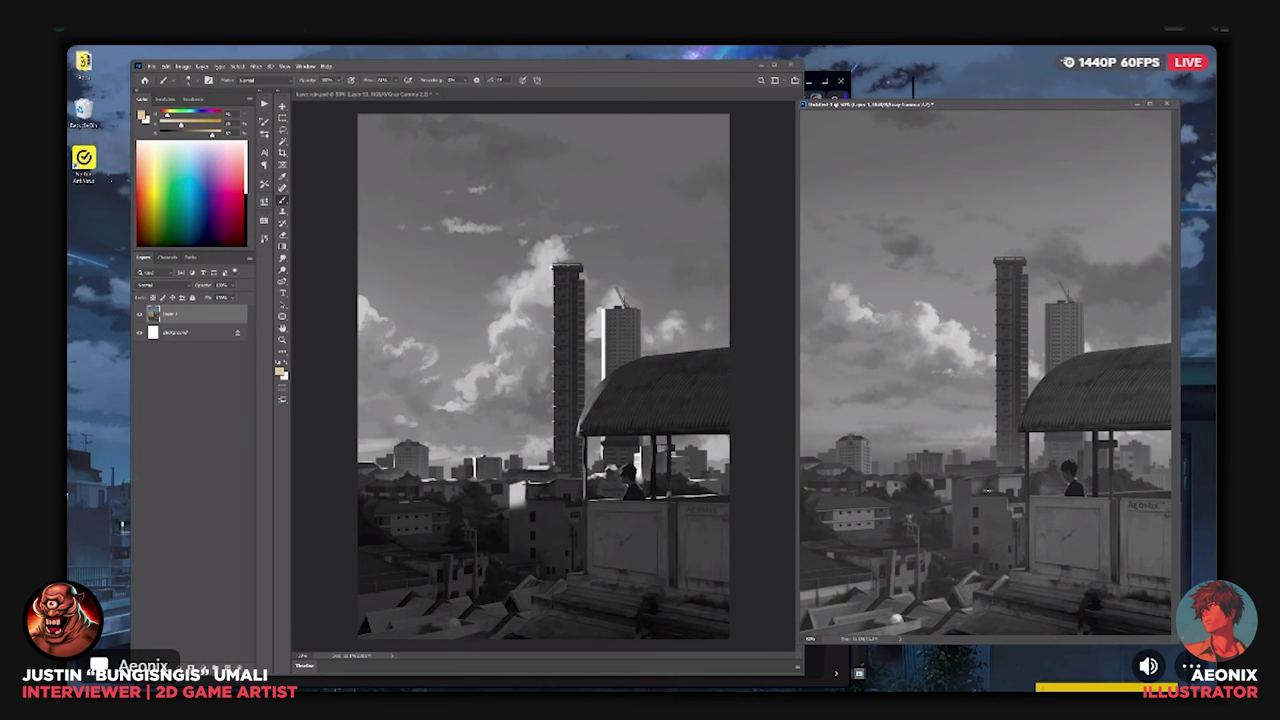
key(ctrl+y)
click(770, 476)
key(ctrl+z)
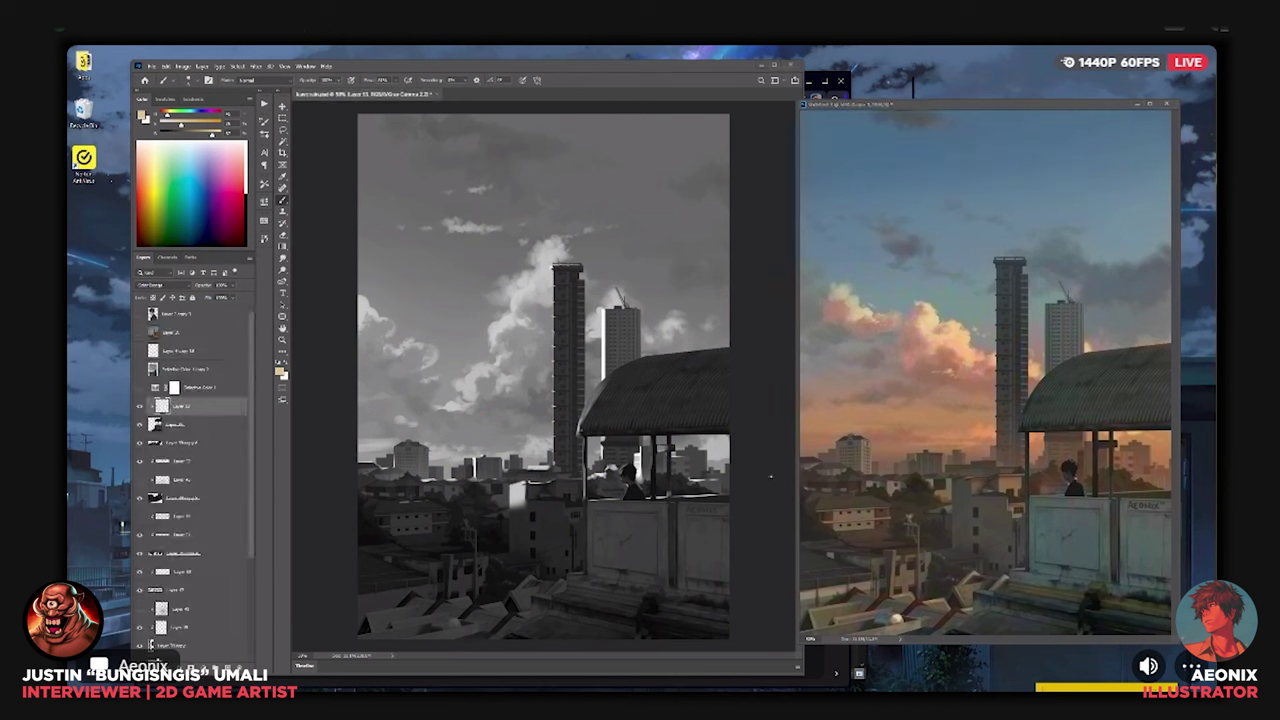
key(ctrl+y)
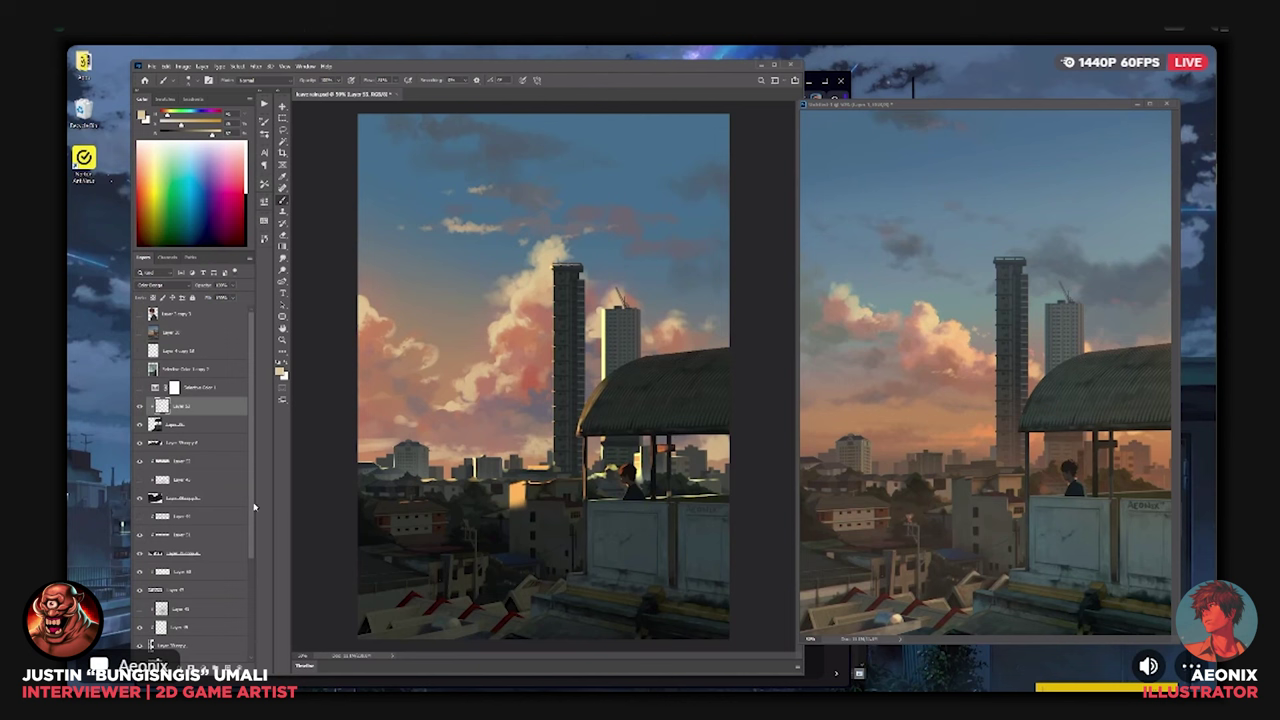
Add a new layer clipped to the rearmost skyline buildings' layer and set its blend mode to Color Dodge.
drag(253, 507, 253, 597)
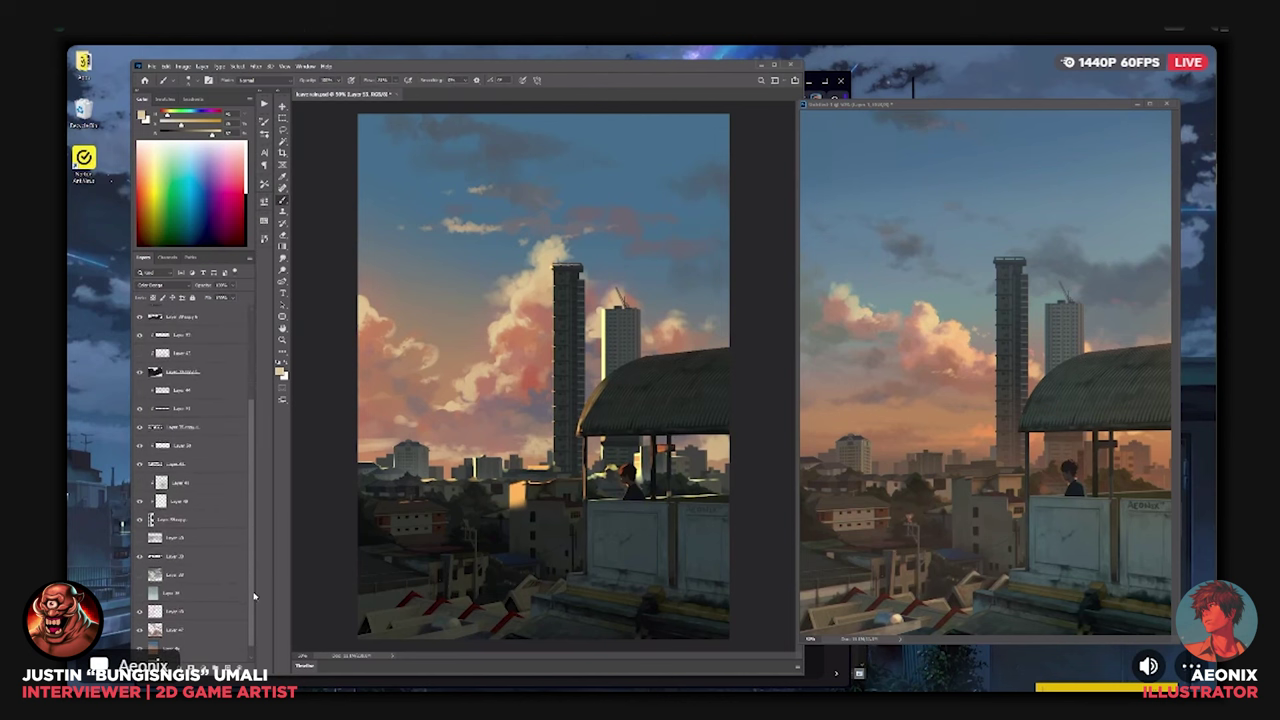
click(197, 555)
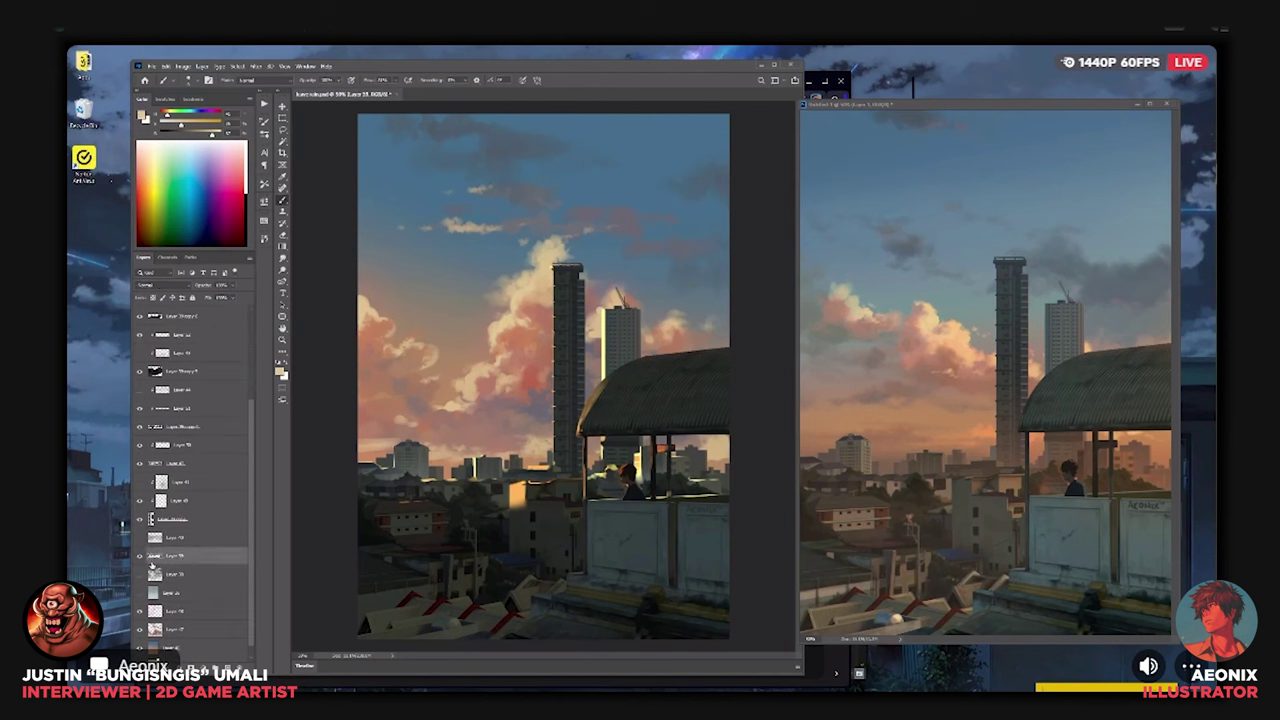
click(139, 558)
click(139, 558)
click(227, 668)
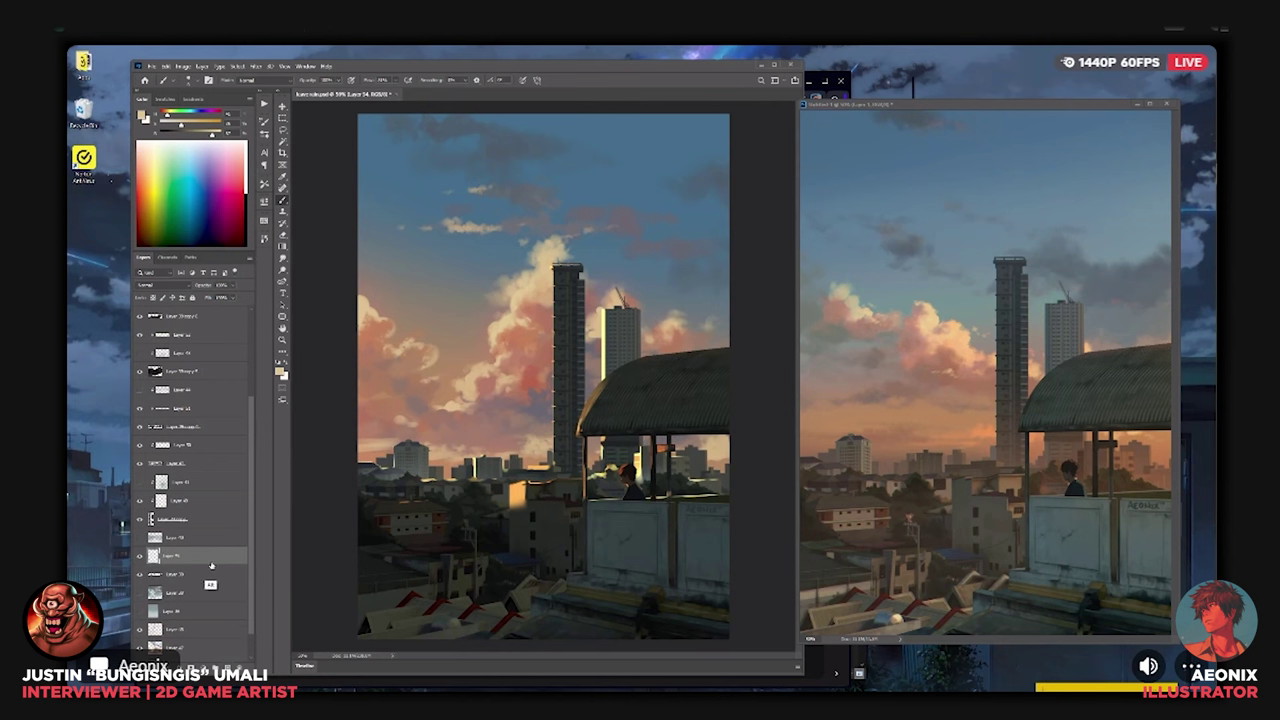
key(ctrl+0)
click(165, 285)
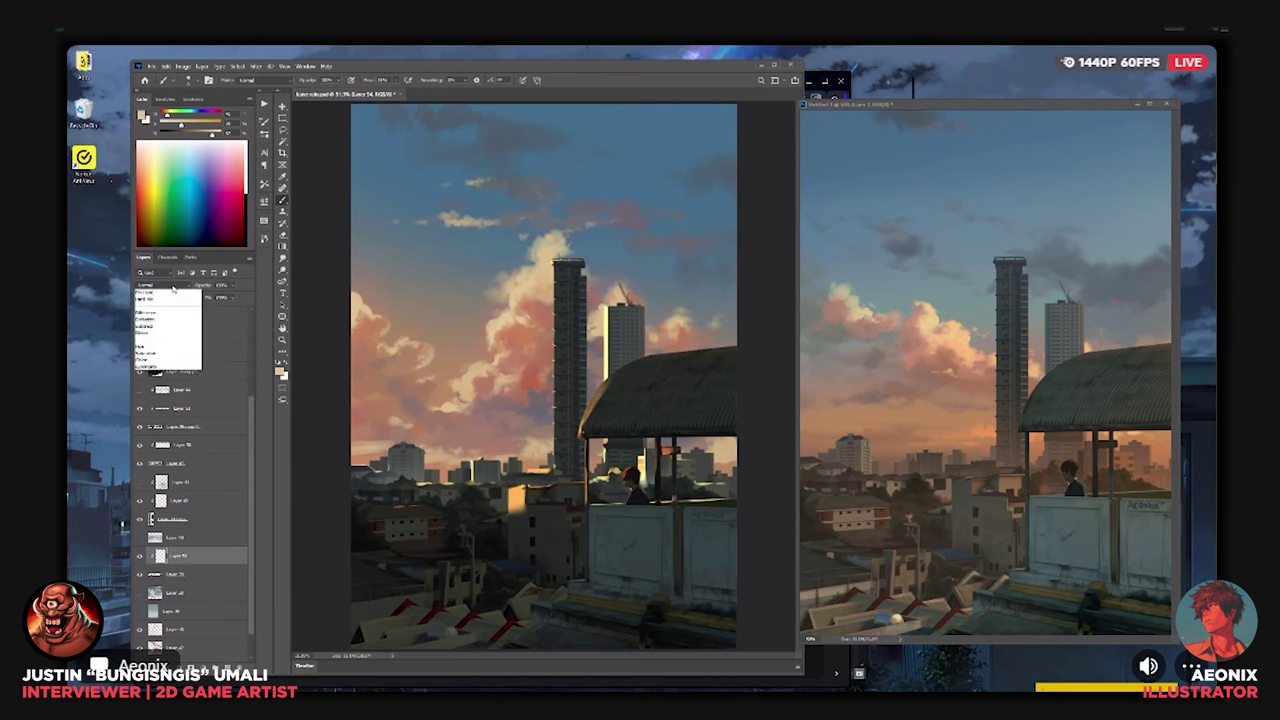
click(160, 367)
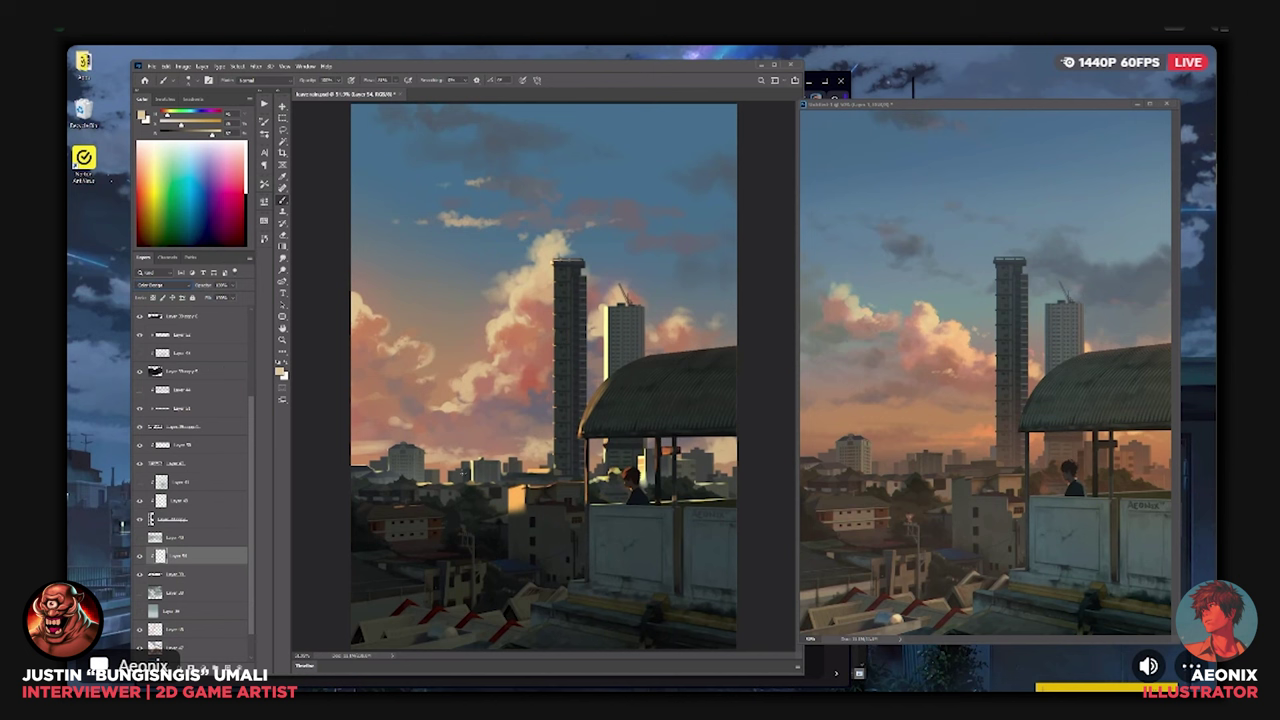
Paint warm Color Dodge highlights on the sun-facing sides of the rearmost skyline buildings with a larger brush.
key(bracketright)
drag(451, 471, 452, 485)
click(432, 470)
drag(379, 455, 373, 467)
drag(545, 462, 548, 458)
drag(685, 455, 686, 460)
key(ctrl+minus)
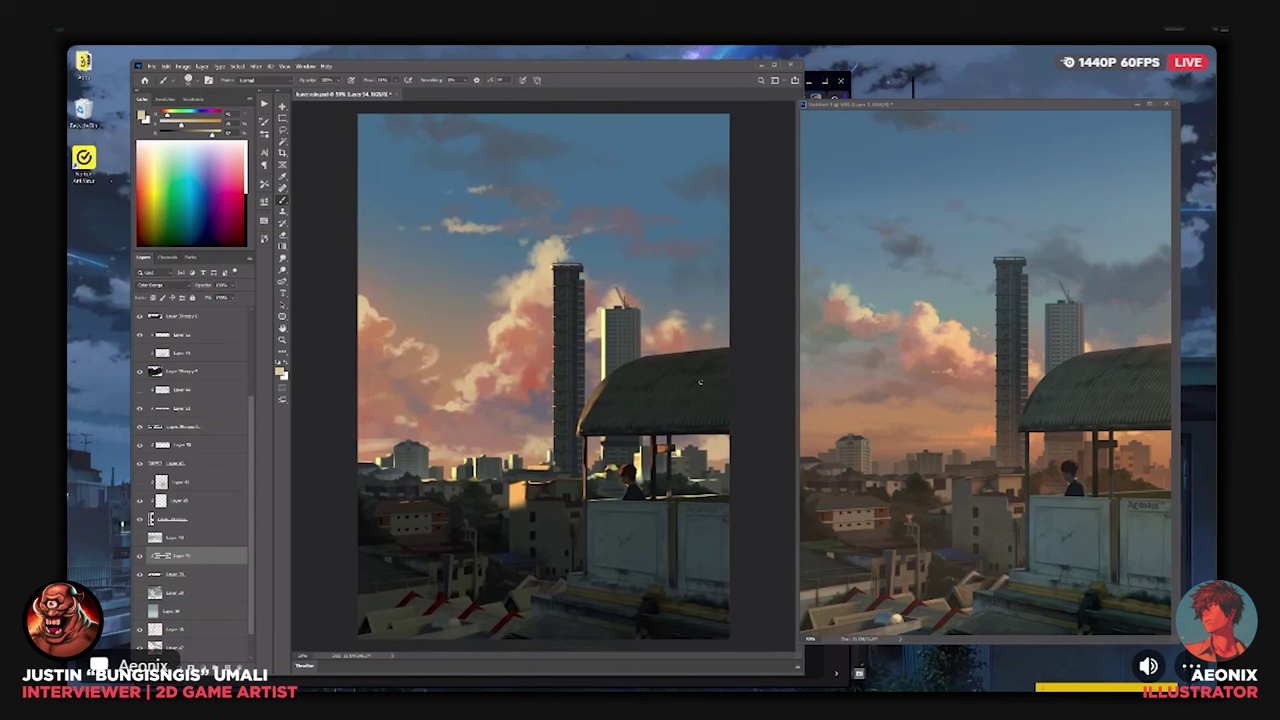
Examine the skyline highlights up close and in the full view, and check the painting's values in the grayscale proof view.
key(ctrl+plus)
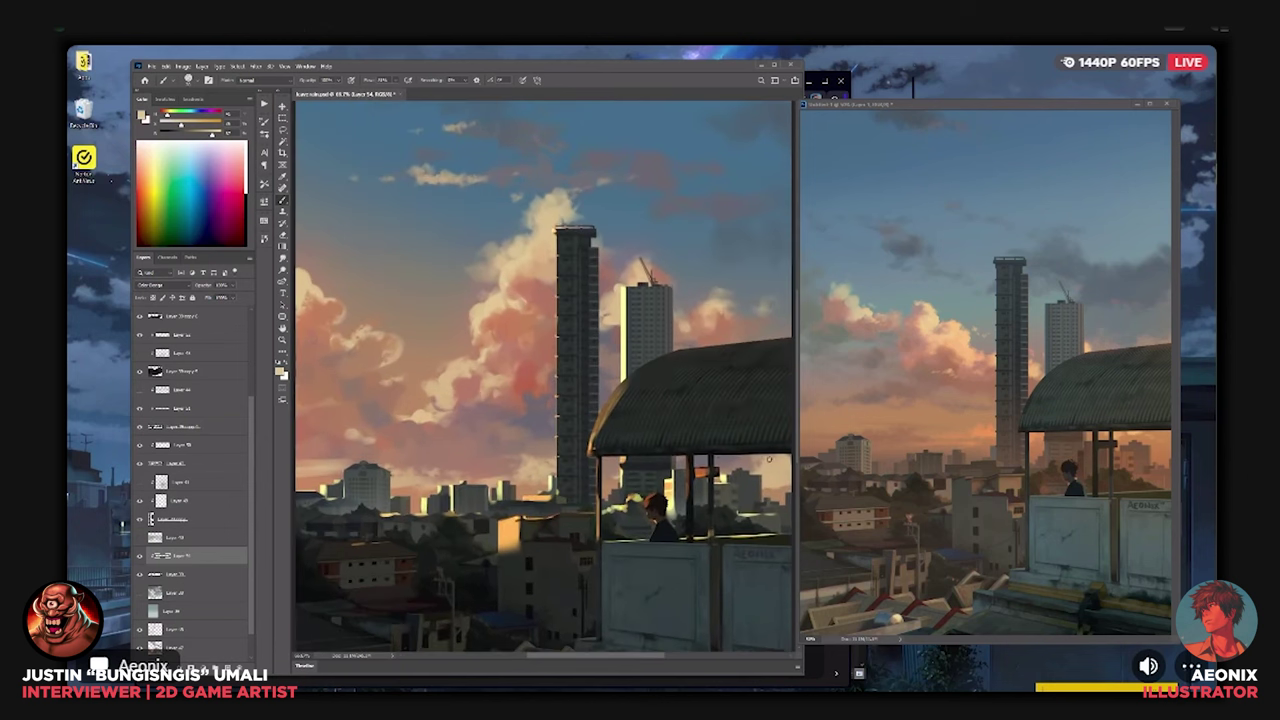
key(bracketright)
key(ctrl+minus)
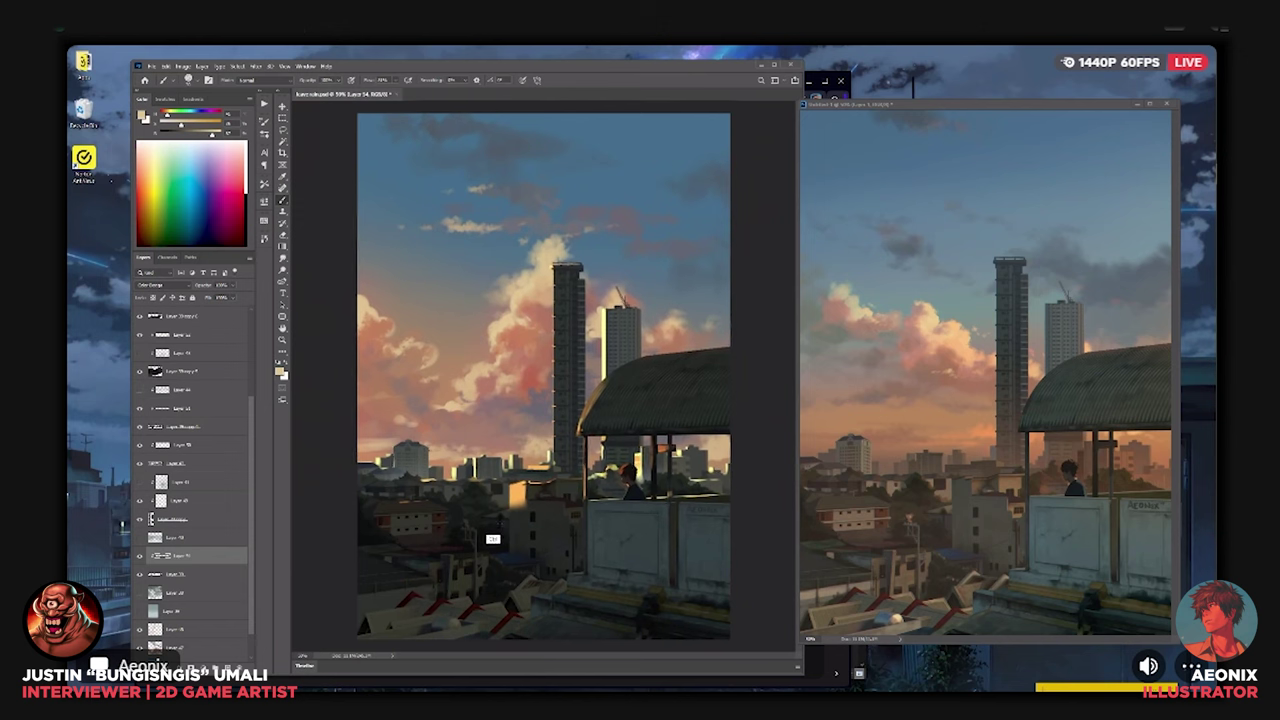
key(ctrl+plus)
key(ctrl+plus)
key(ctrl+plus)
drag(510, 528, 660, 334)
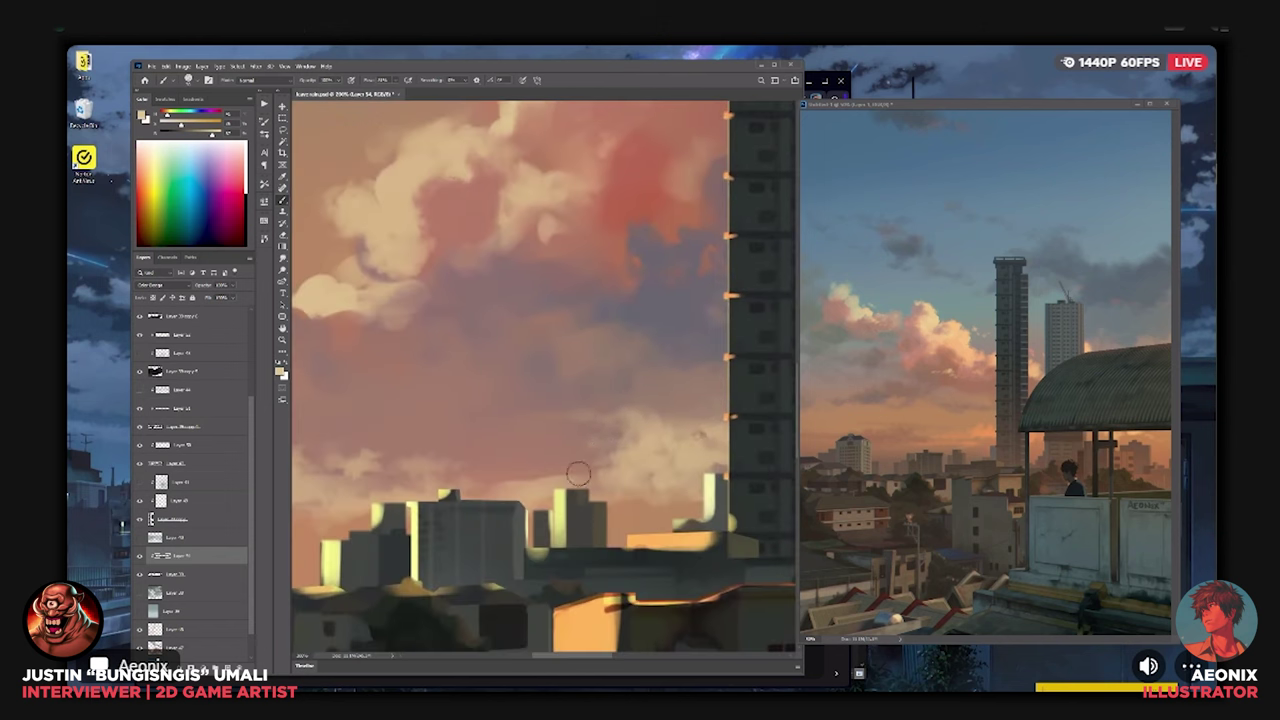
key(ctrl+minus)
key(ctrl+minus)
key(ctrl+minus)
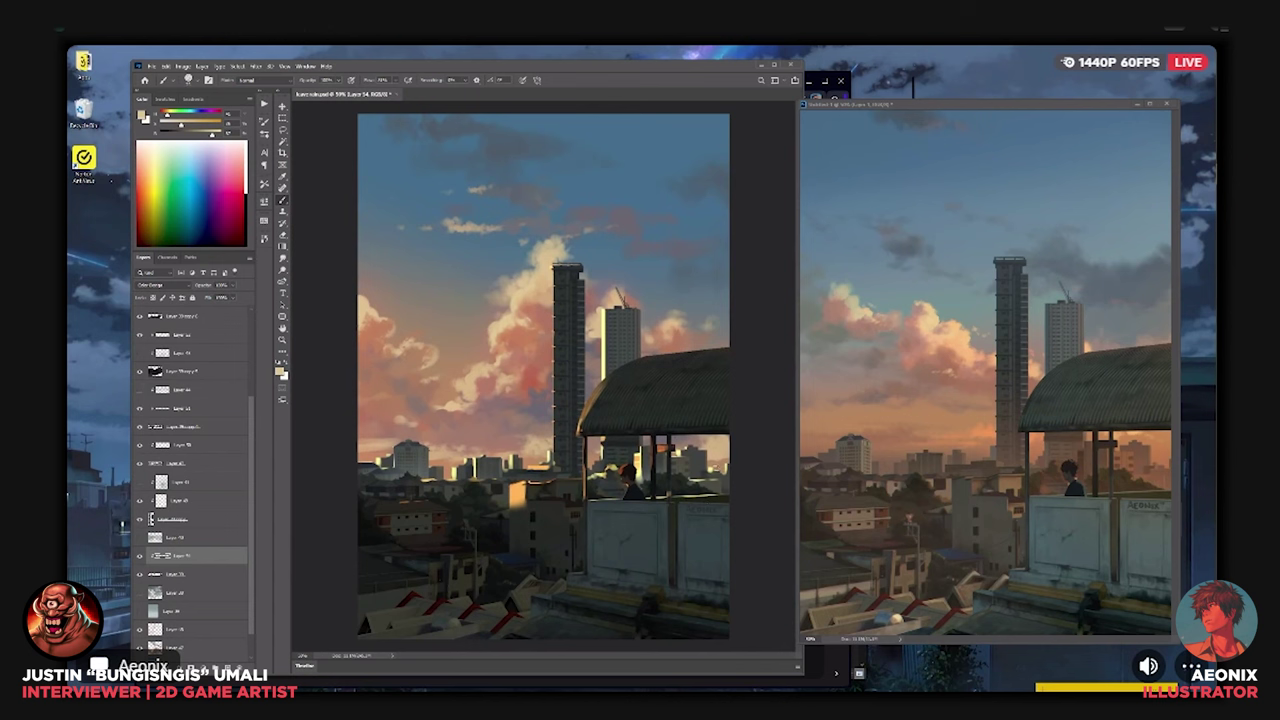
key(ctrl+plus)
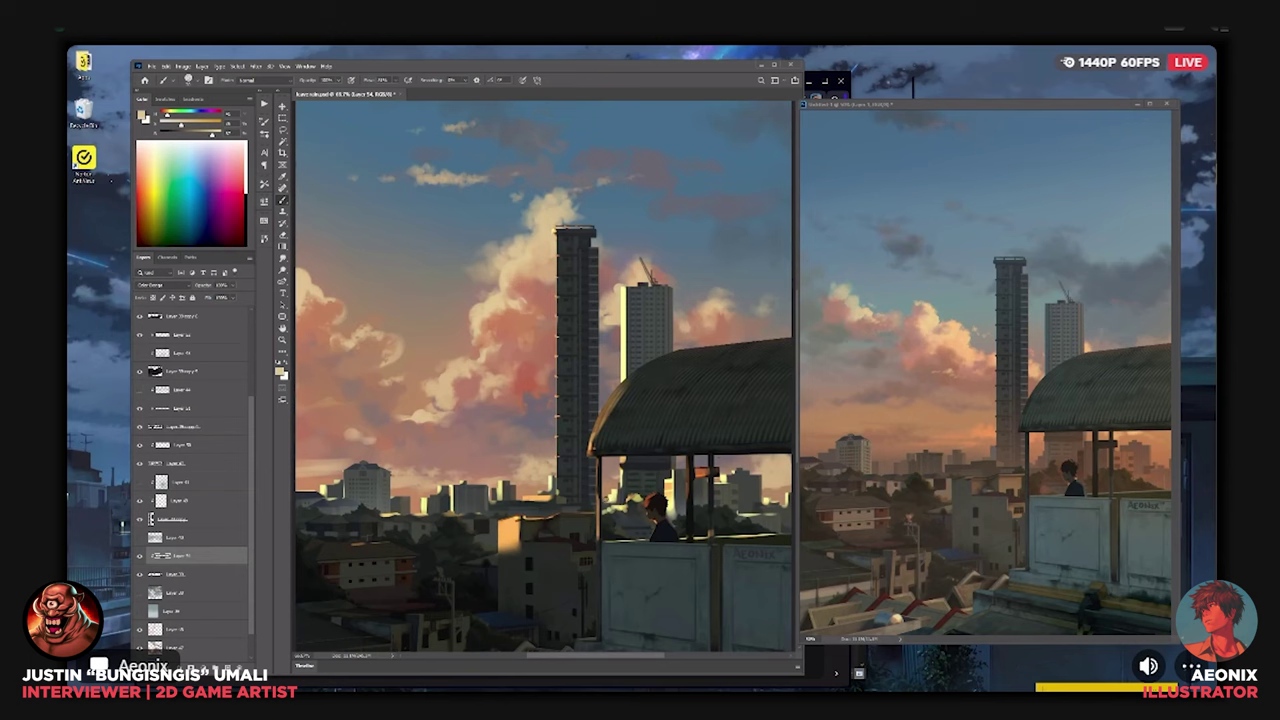
key(ctrl+minus)
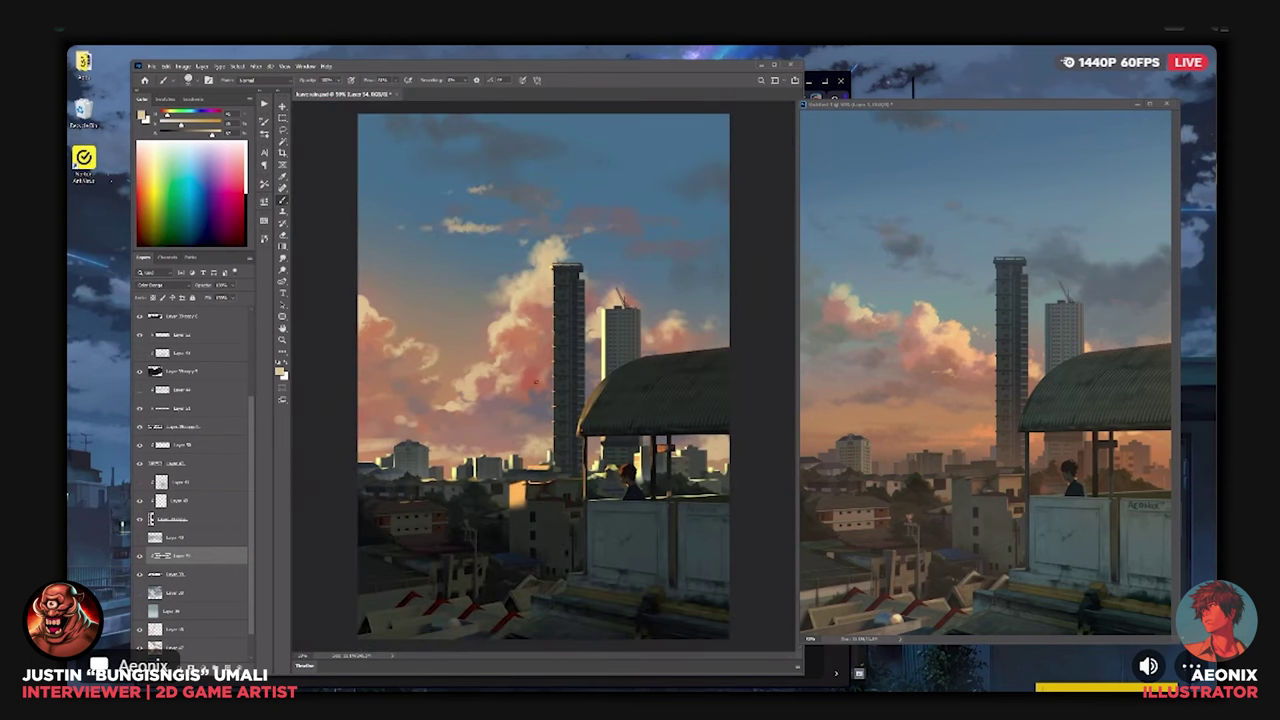
key(ctrl+y)
key(ctrl+y)
Add a Lighten layer above the rear skyline's highlights and fade a muted orange sampled from the clouds over it with the Gradient tool.
click(228, 667)
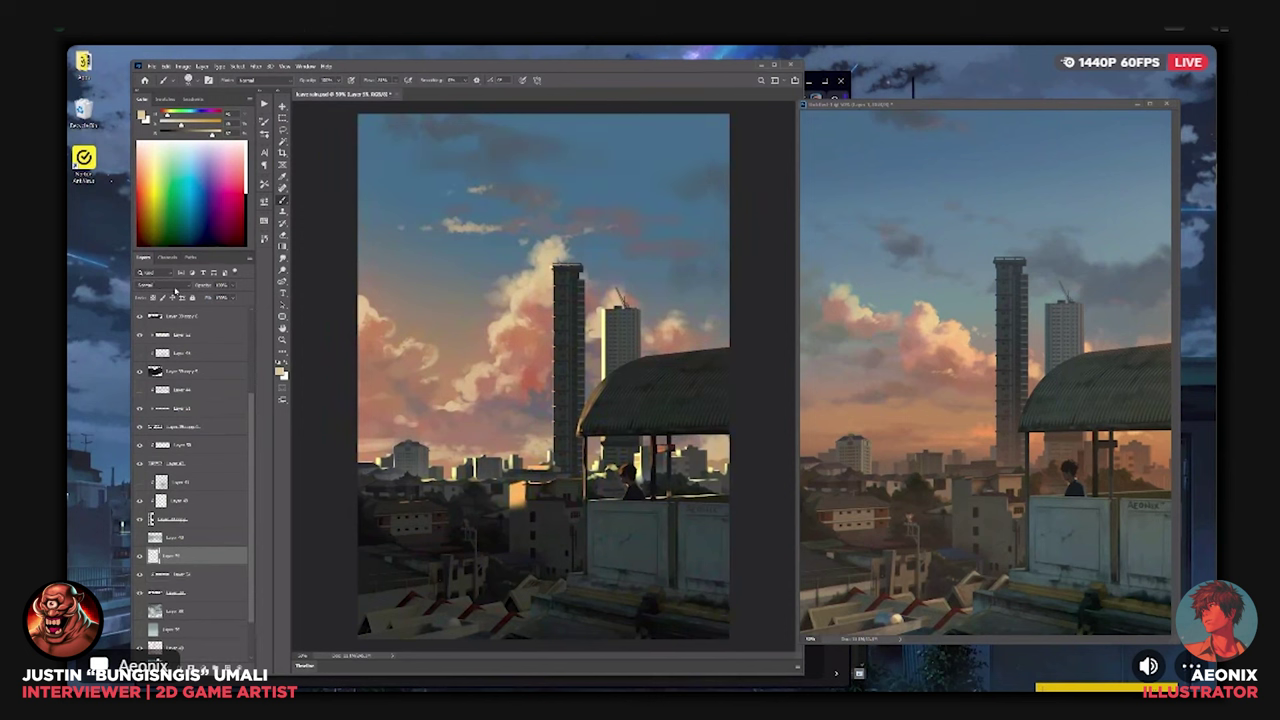
click(175, 288)
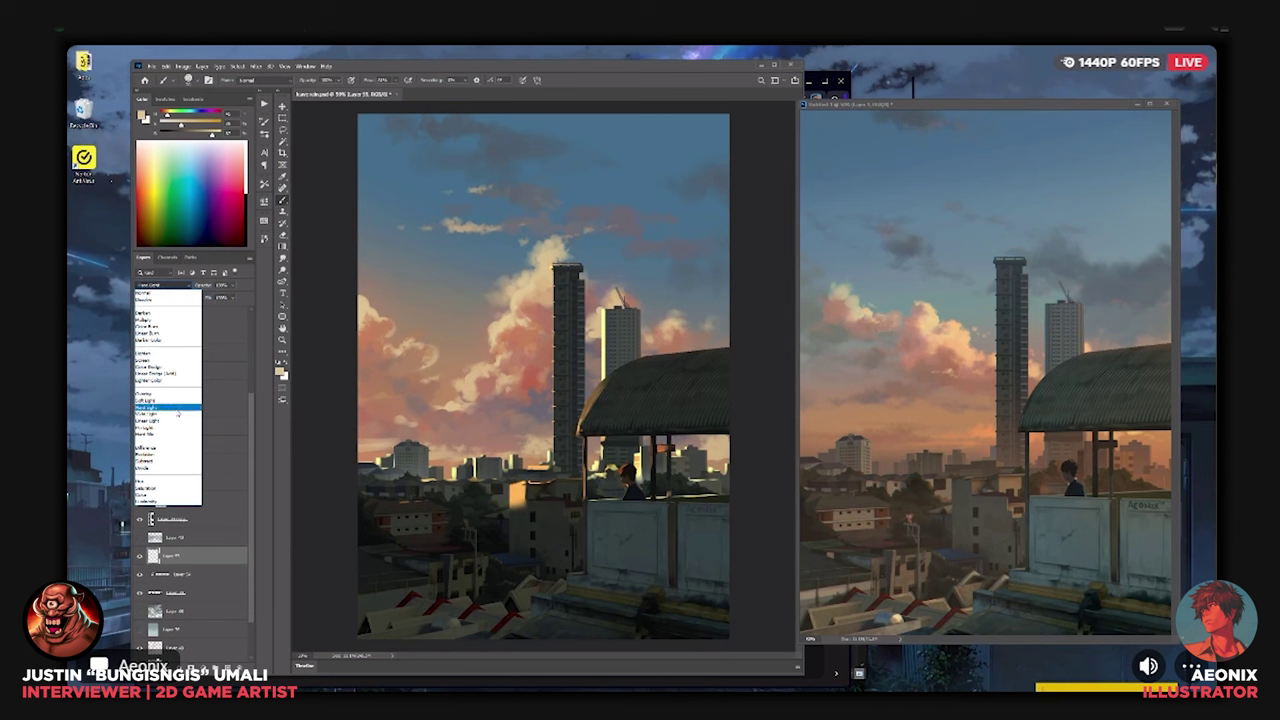
click(167, 354)
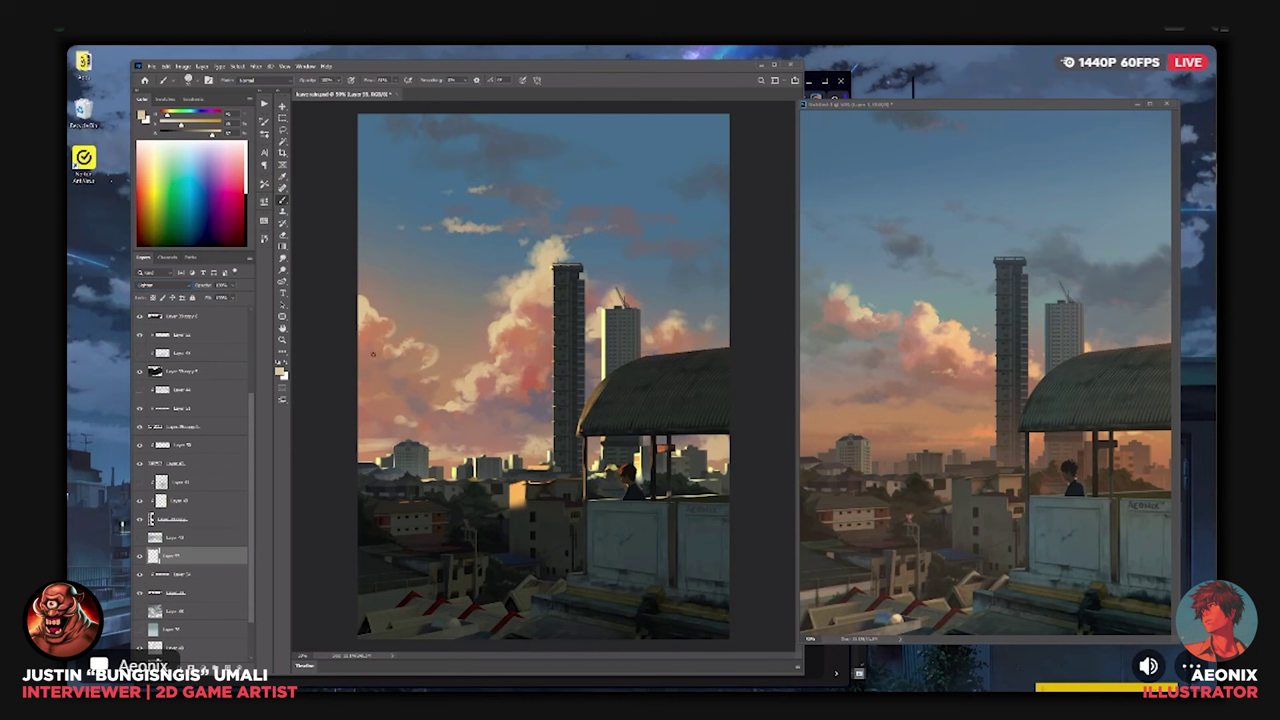
key(g)
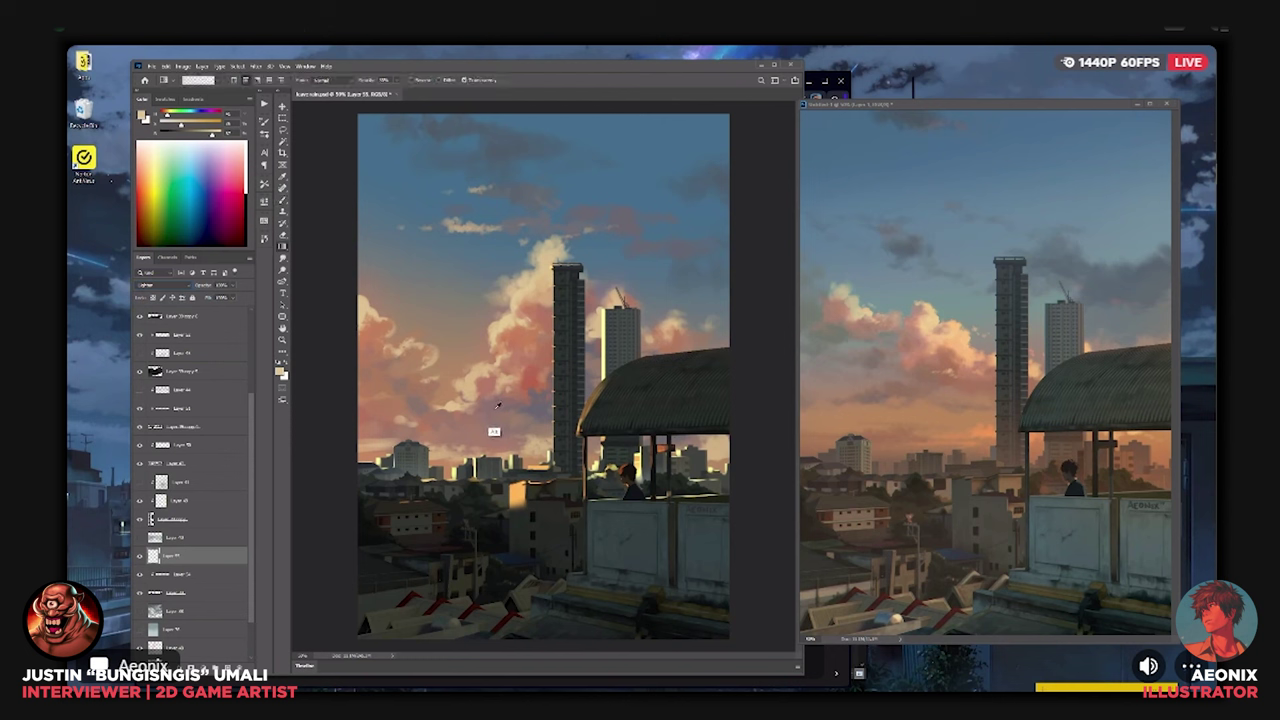
alt+click(482, 424)
alt+click(439, 394)
drag(393, 527, 393, 529)
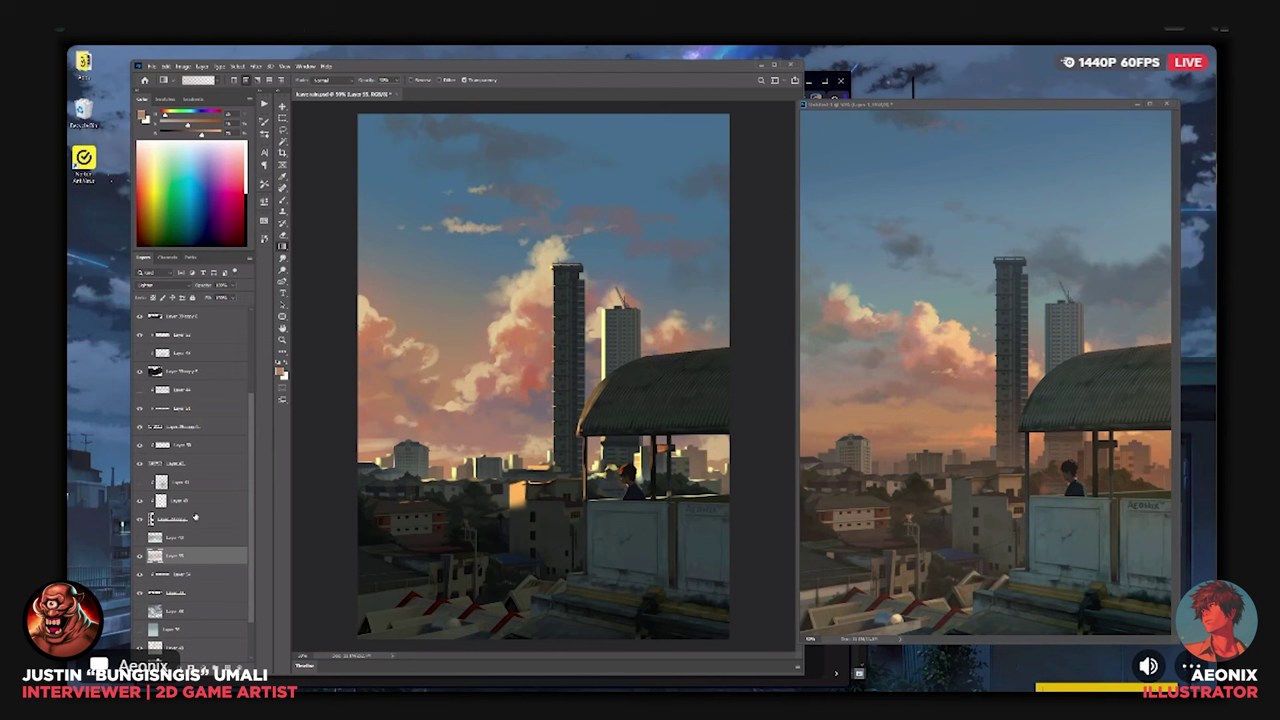
Add a new layer above the tall towers' clipped highlight layer and set its blend mode to Lighten.
click(181, 500)
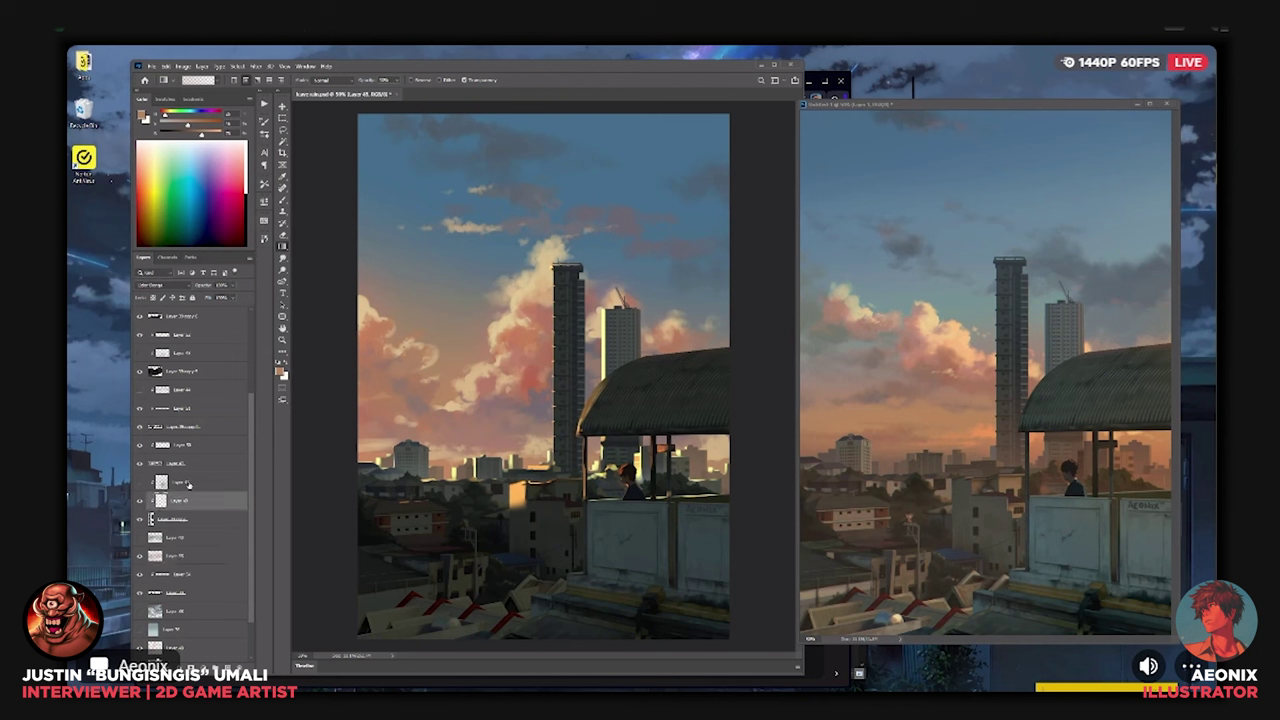
click(190, 486)
click(192, 501)
click(228, 667)
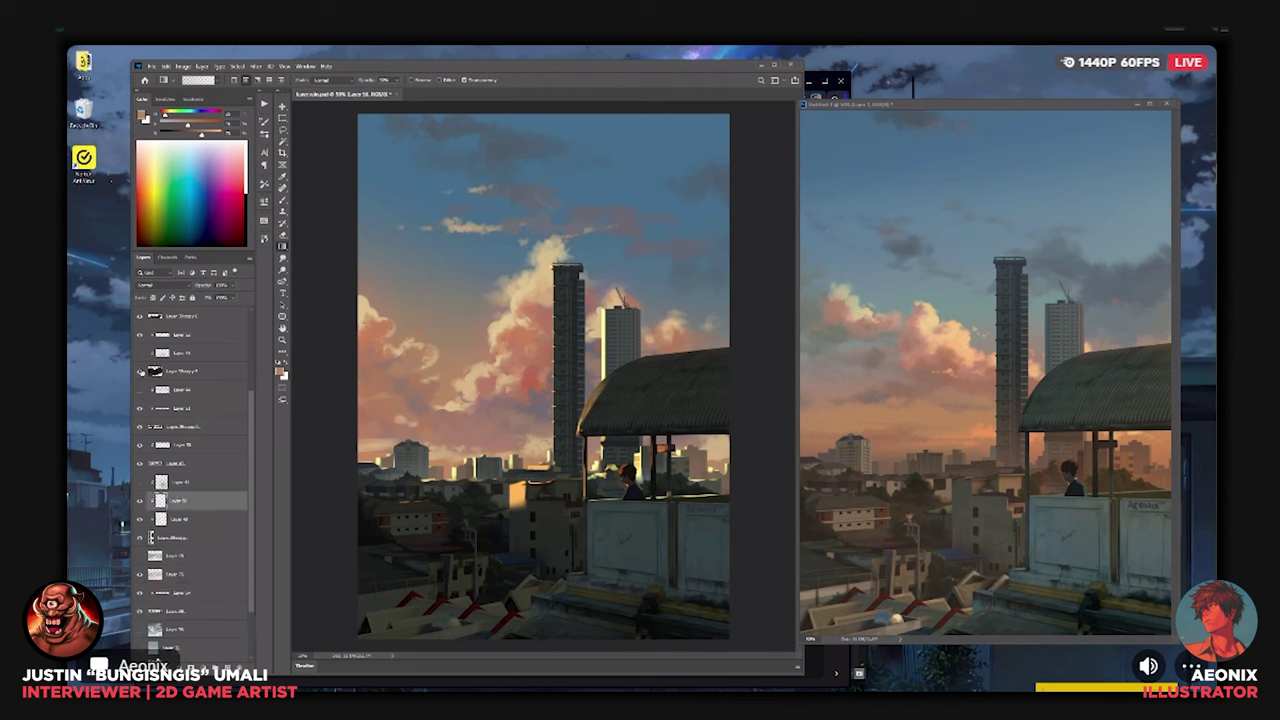
click(164, 286)
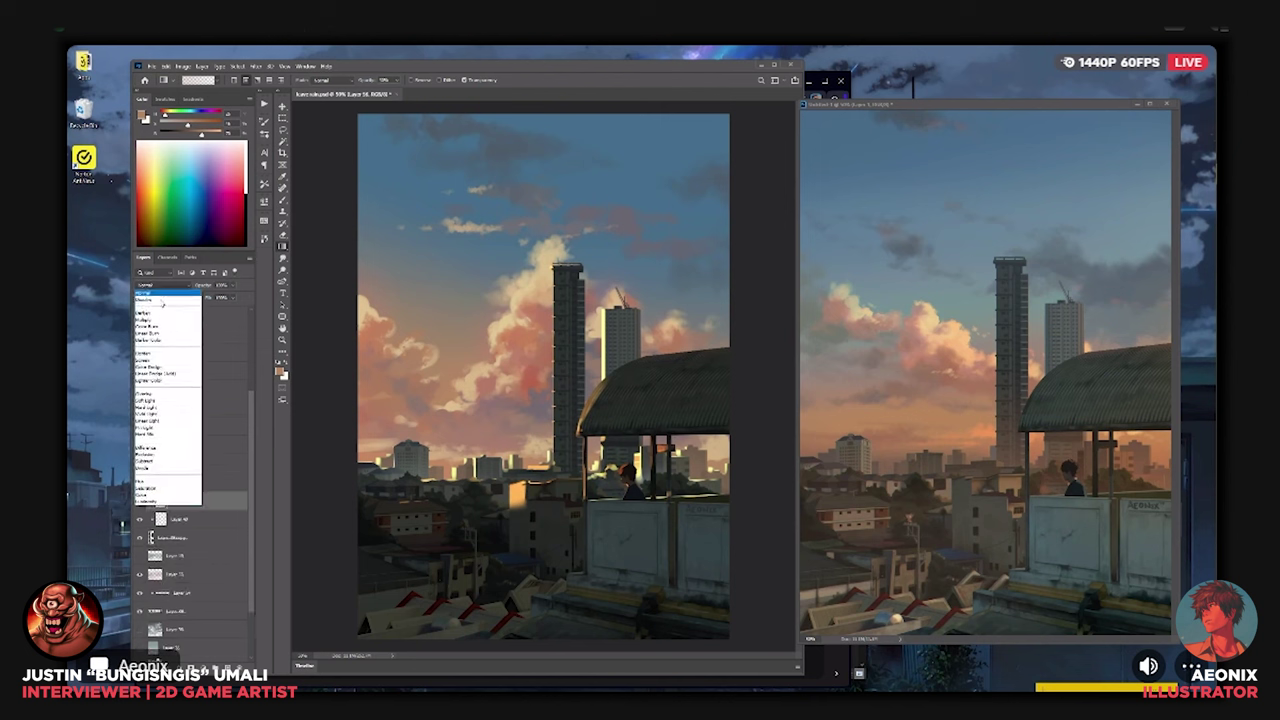
click(167, 355)
Fade muted orange haze upward over the bases of the two tall towers with short gradients.
drag(588, 474, 622, 415)
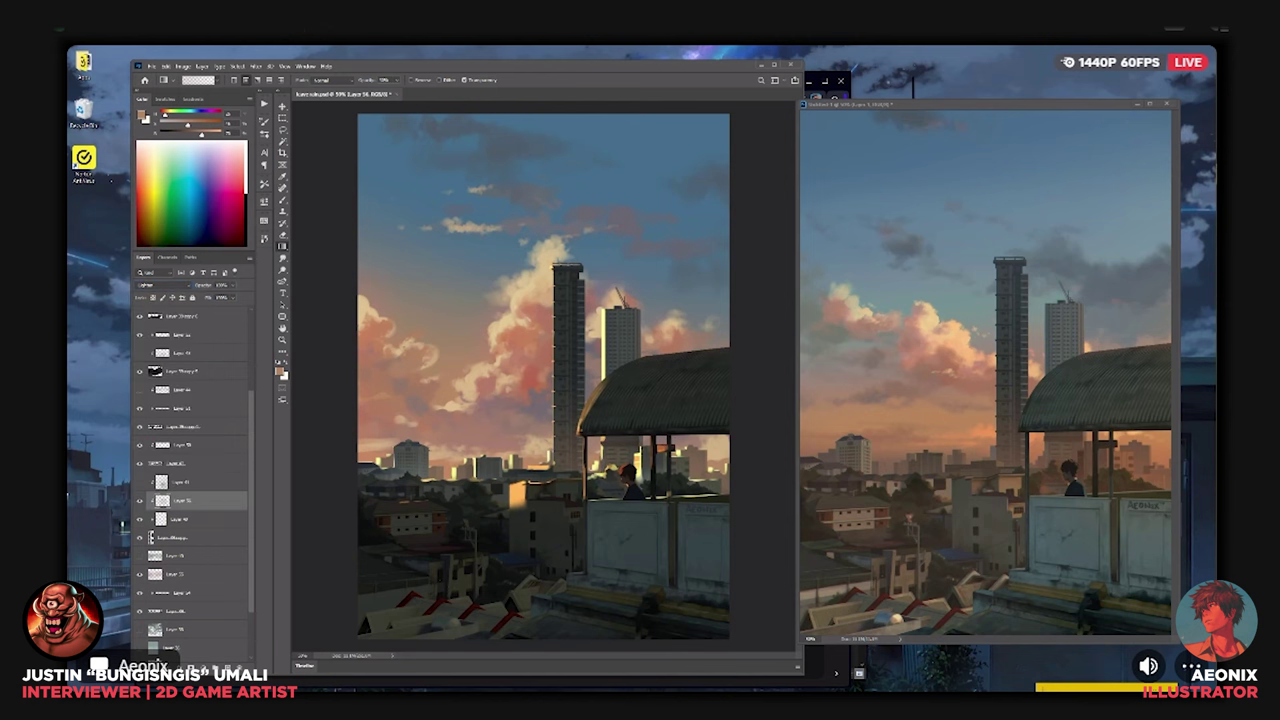
drag(621, 474, 622, 420)
key(ctrl+plus)
key(ctrl+plus)
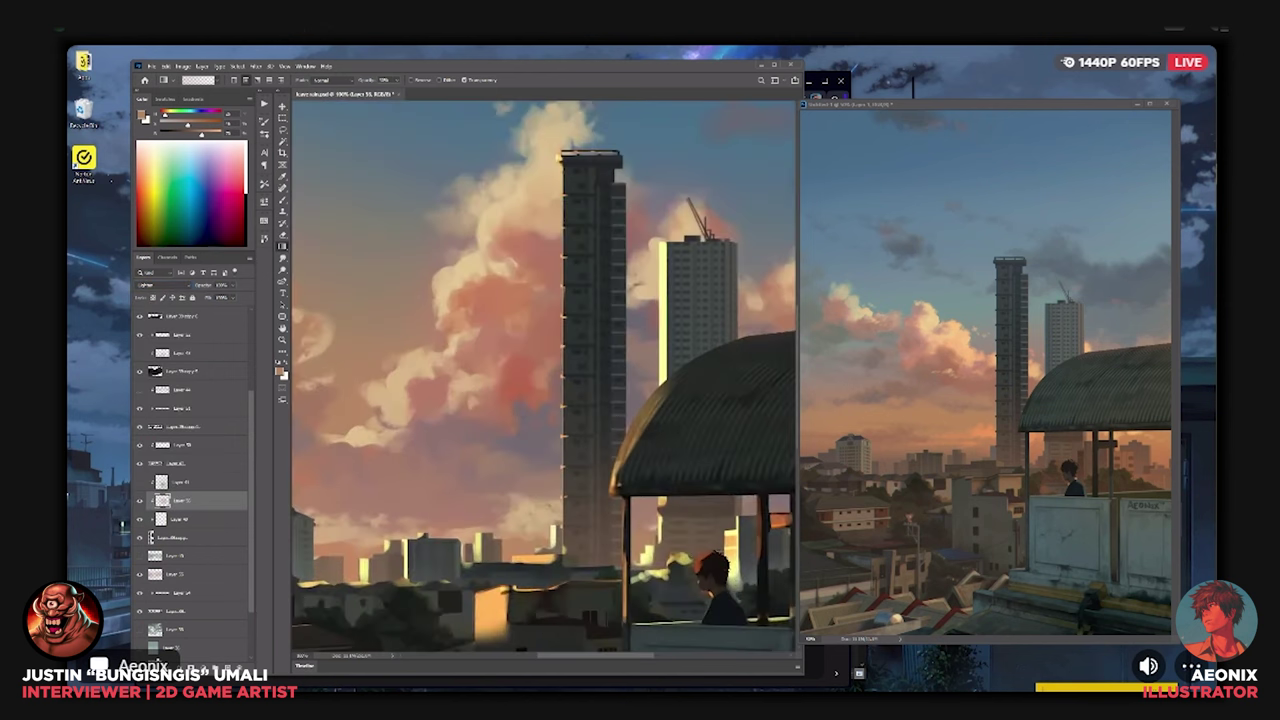
drag(704, 562, 706, 500)
drag(586, 566, 588, 500)
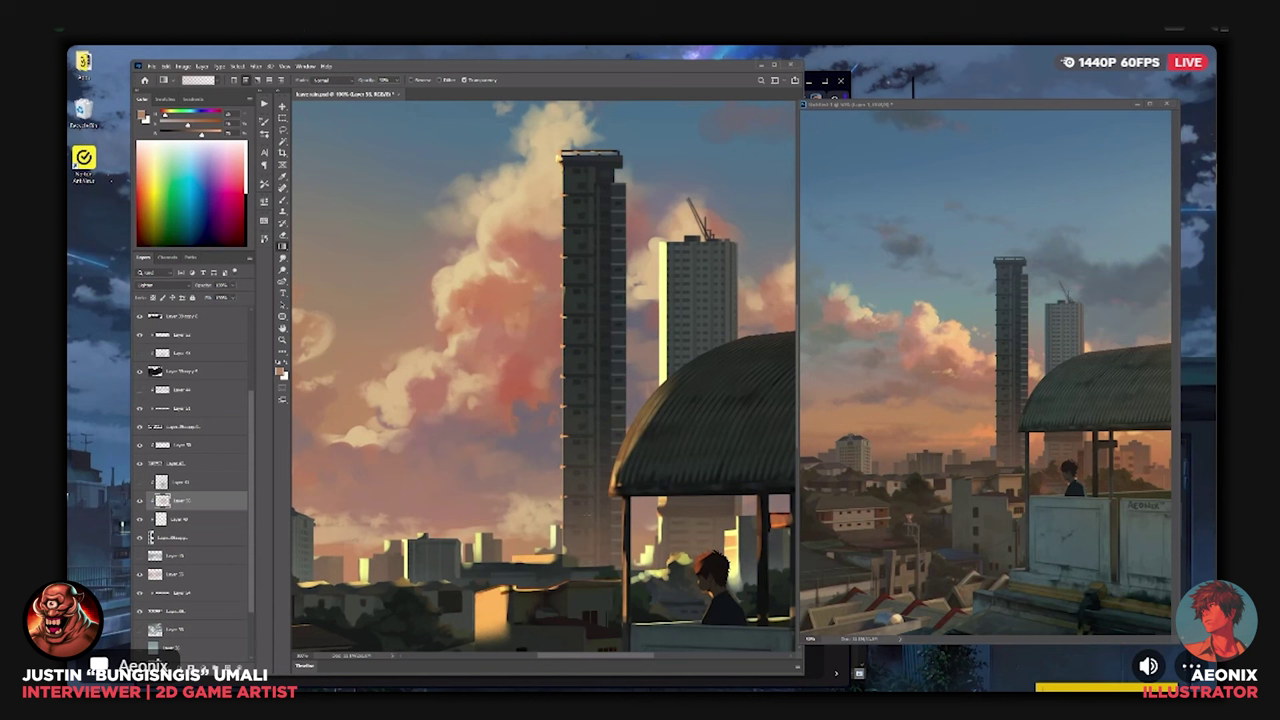
Shift the hue of the tall towers' haze layer slightly with Hue/Saturation and apply it.
key(ctrl+u)
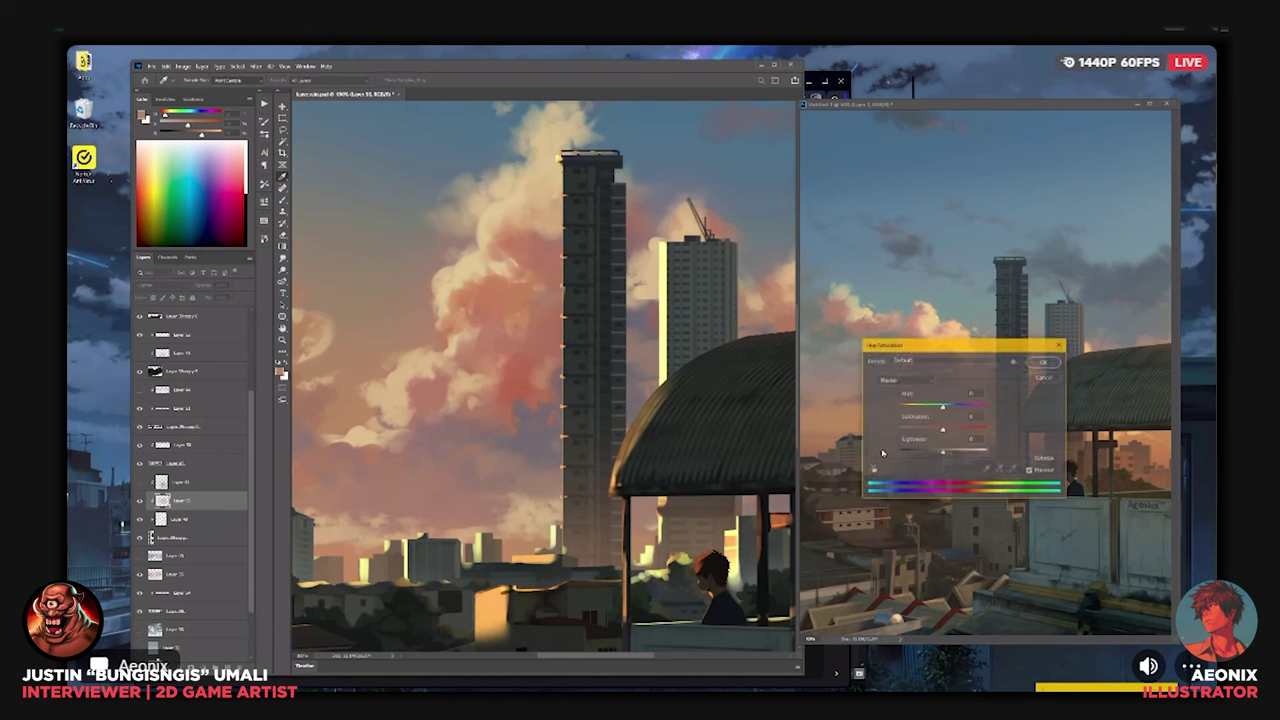
drag(951, 408, 948, 409)
click(1045, 365)
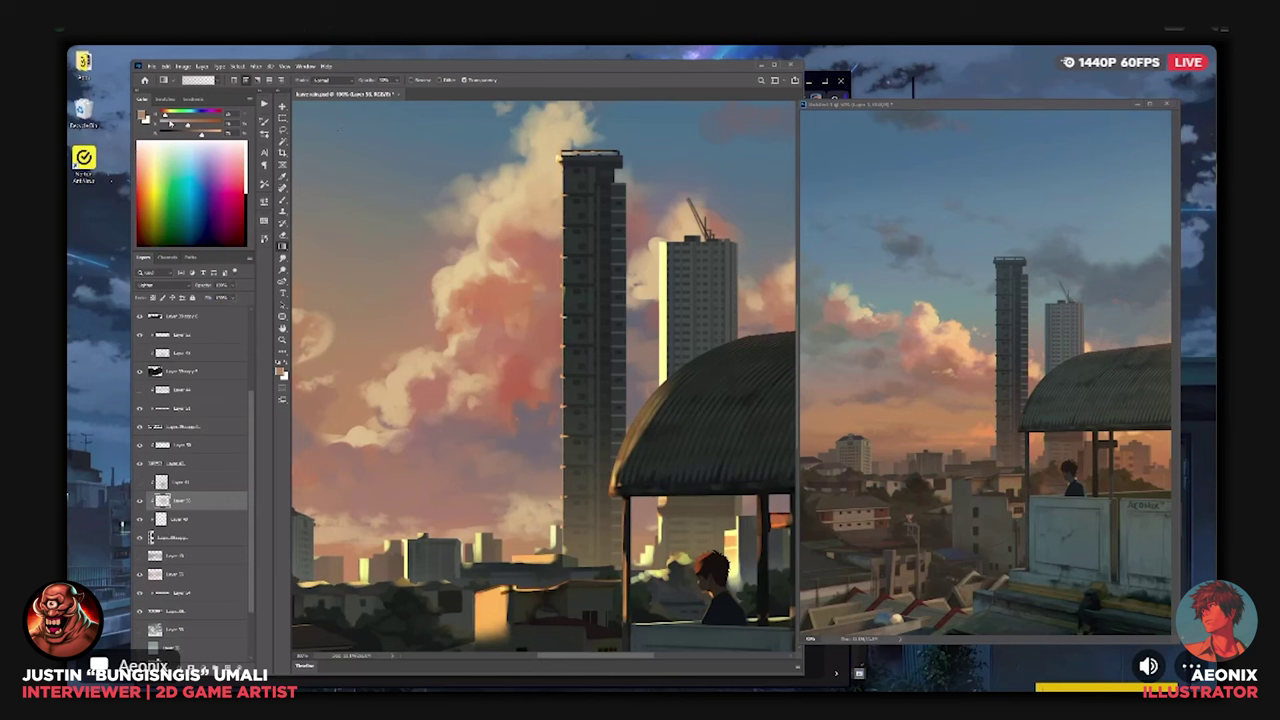
key(ctrl+0)
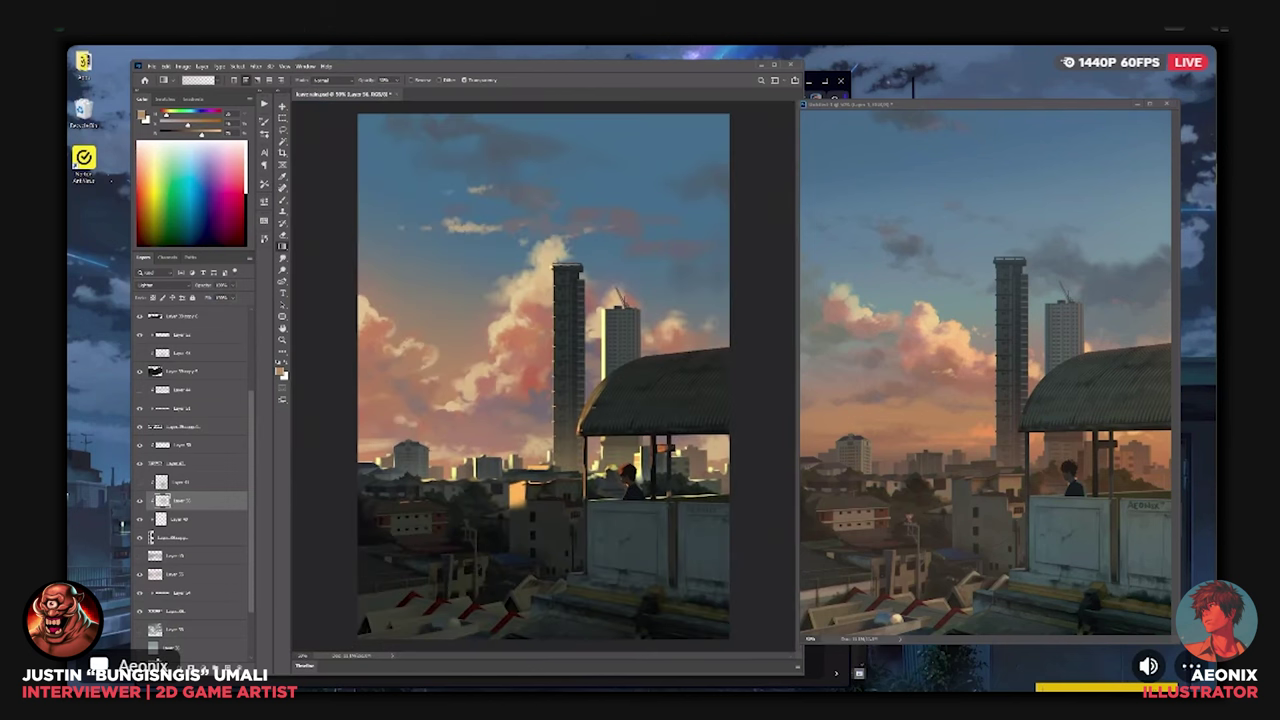
alt+click(522, 394)
drag(566, 358, 572, 290)
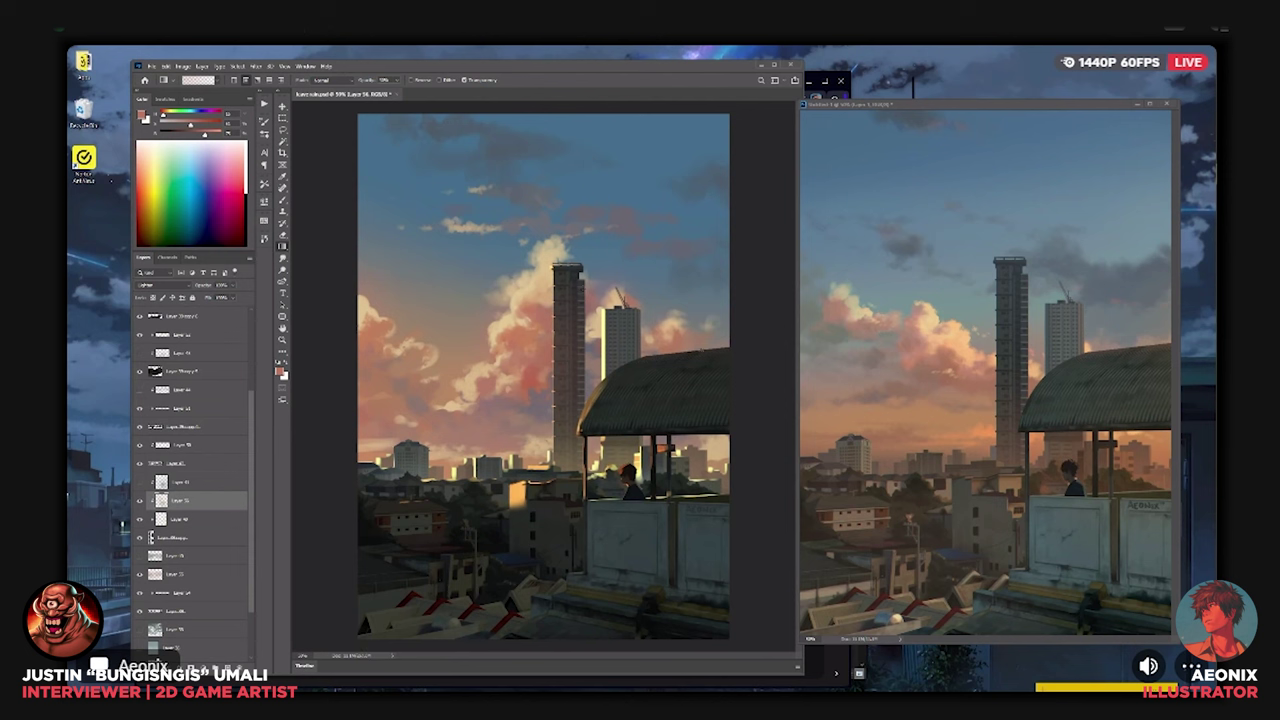
key(ctrl+z)
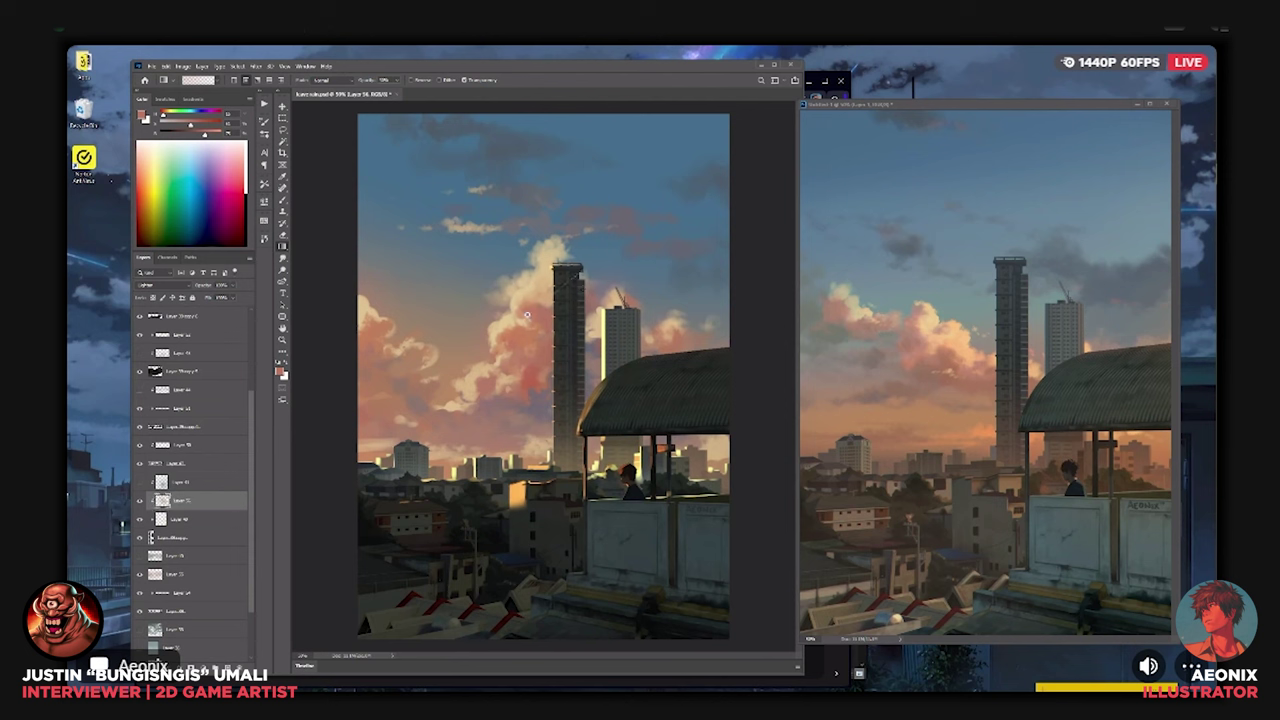
drag(527, 315, 581, 272)
key(ctrl+z)
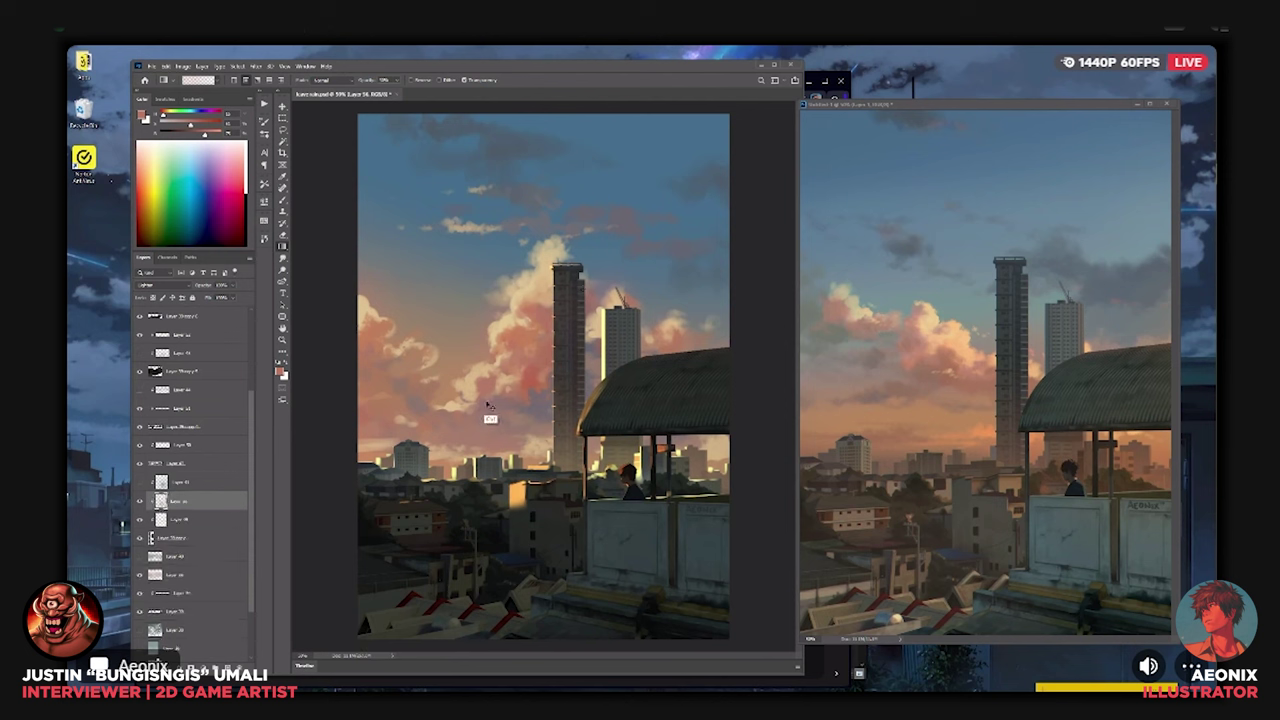
Sample the blue of the sky beside the tall towers and fade it over the tallest tower as haze.
alt+click(614, 262)
key(ctrl+shift+alt+n)
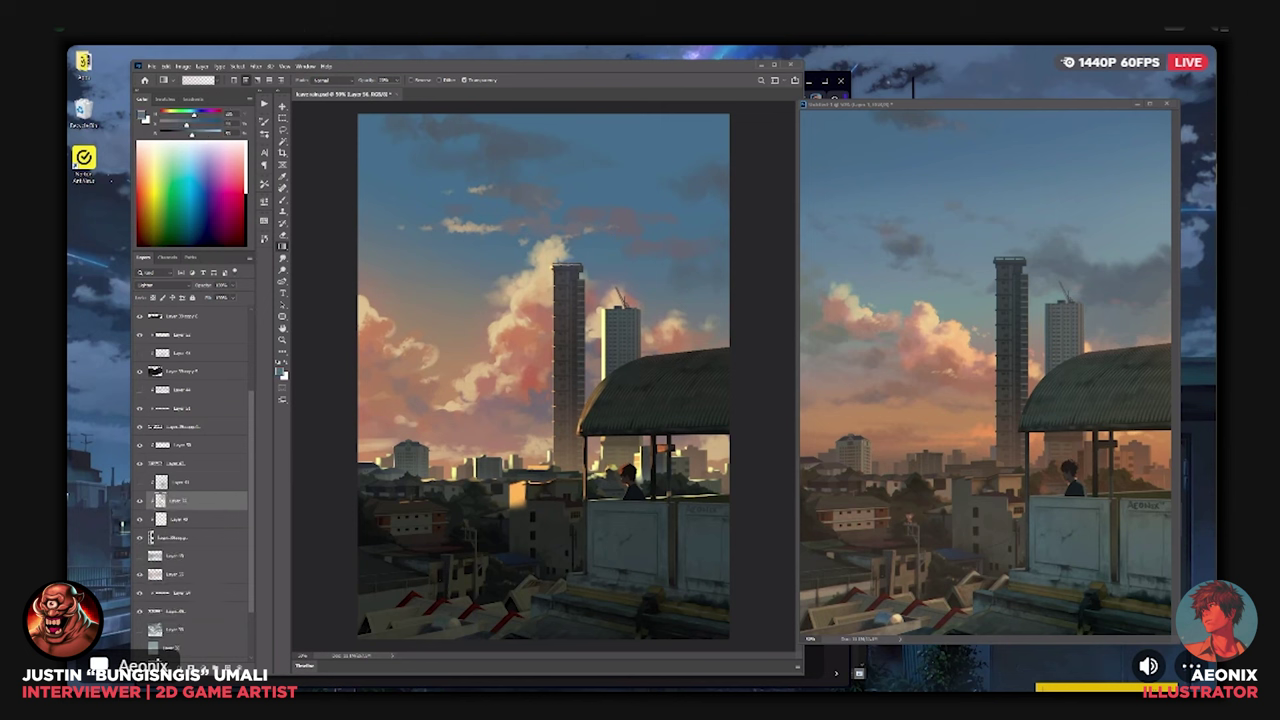
Add a new layer above the middle-distance buildings' clipped highlight layer and set its blend mode to Lighten.
click(187, 465)
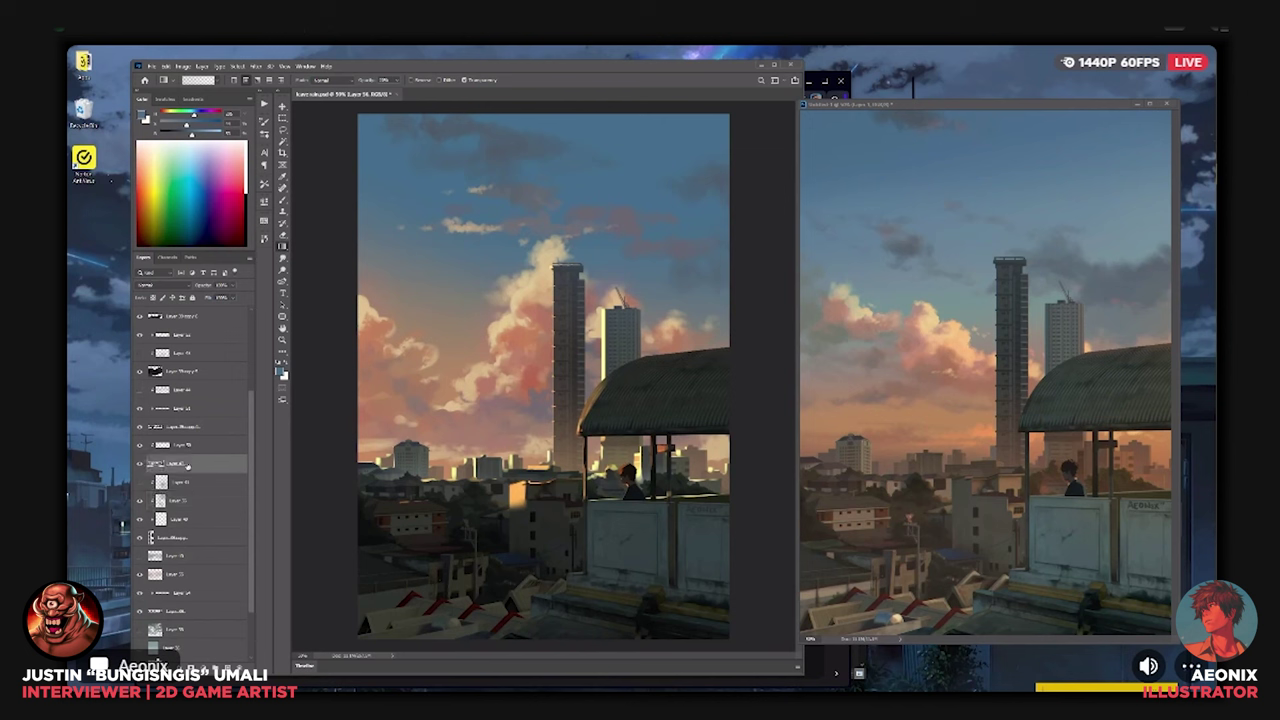
click(190, 448)
click(228, 667)
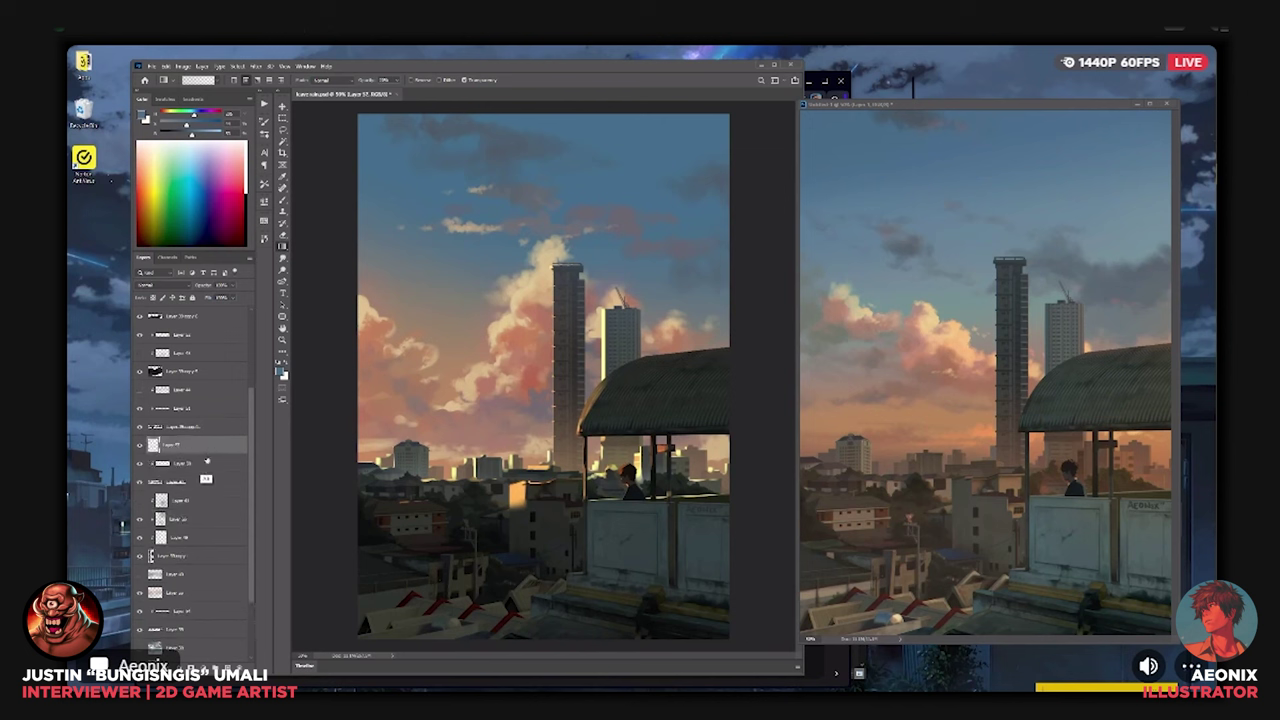
click(179, 287)
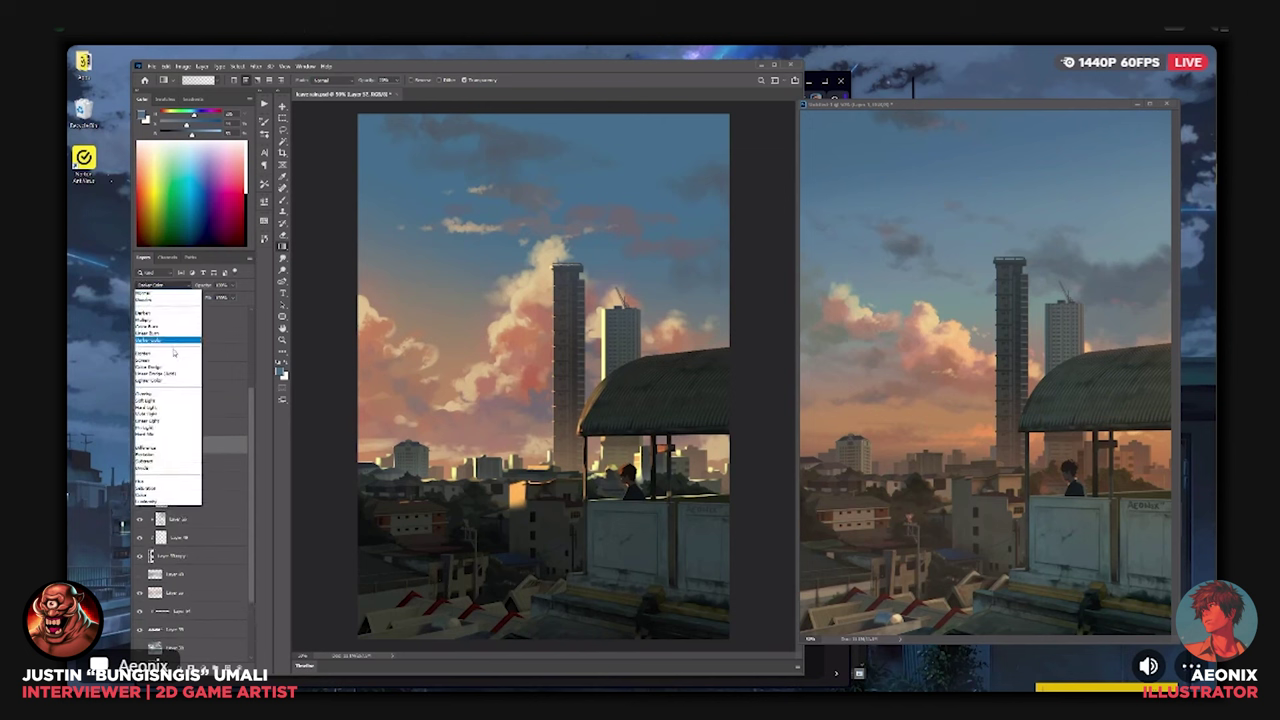
click(176, 353)
Fade a muted orange sampled from the clouds over the middle-distance buildings, and check the effect by hiding and showing its layer.
alt+click(392, 388)
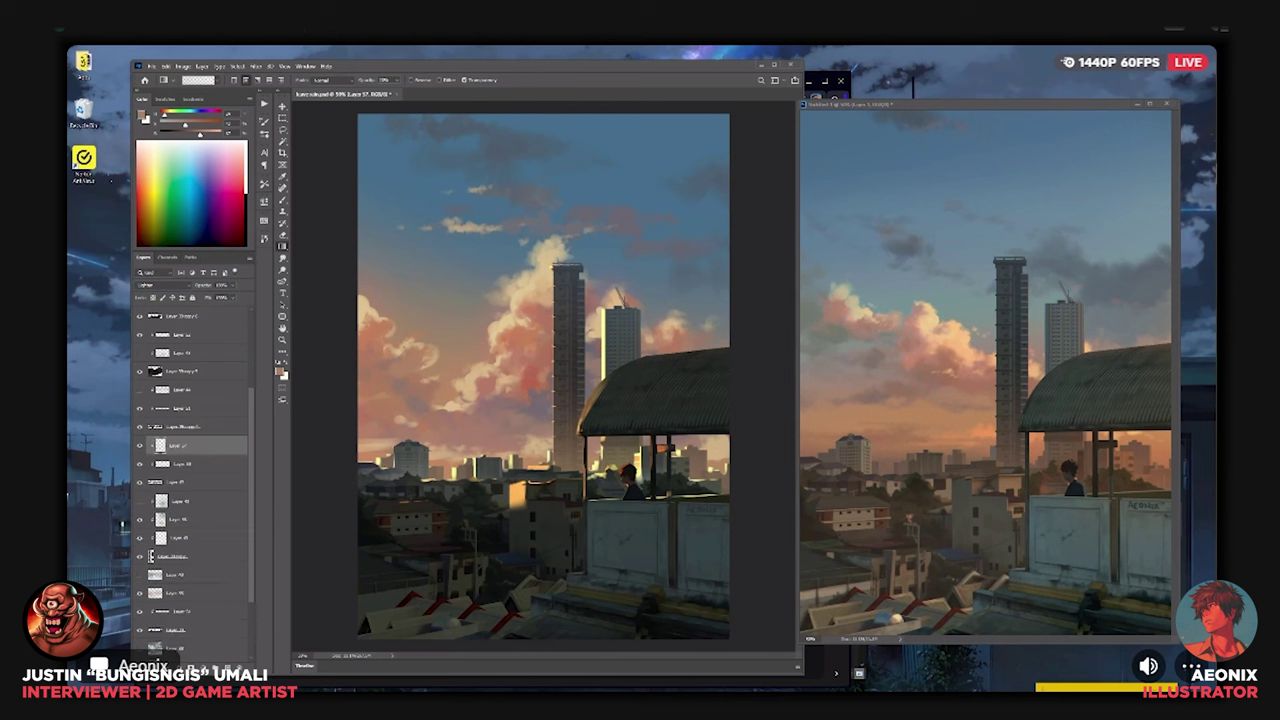
drag(364, 501, 440, 496)
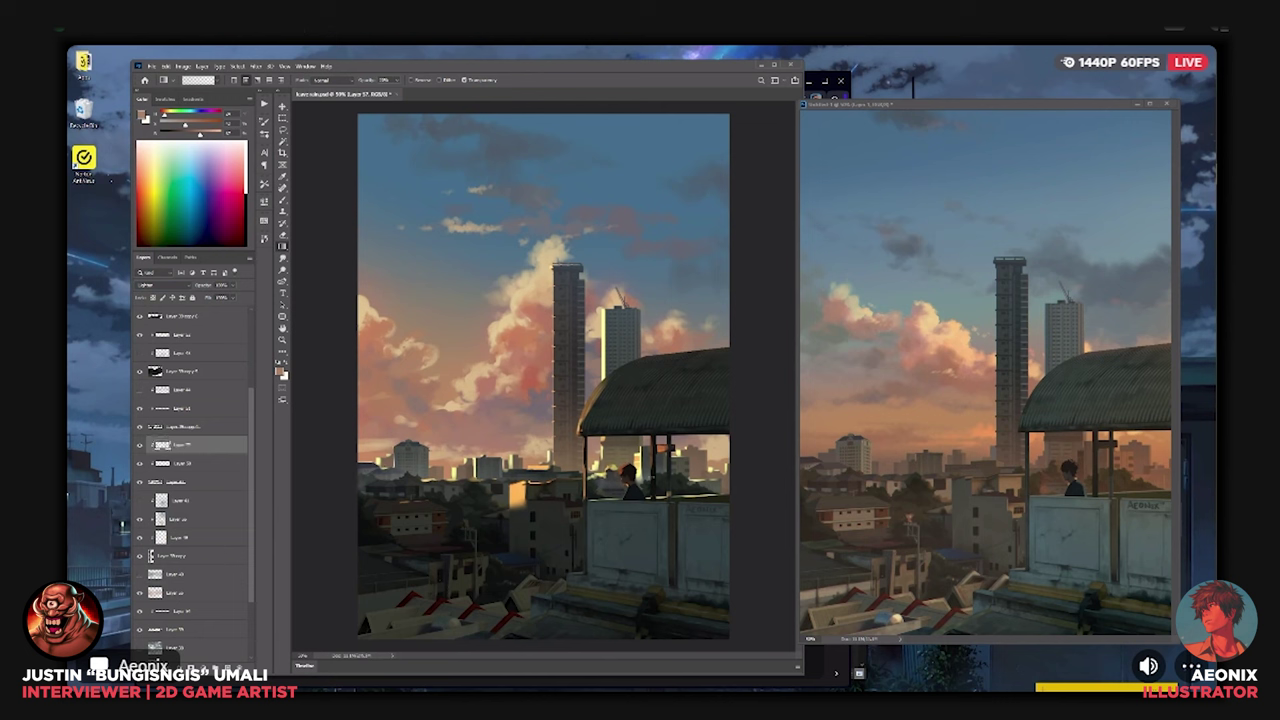
key(ctrl+z)
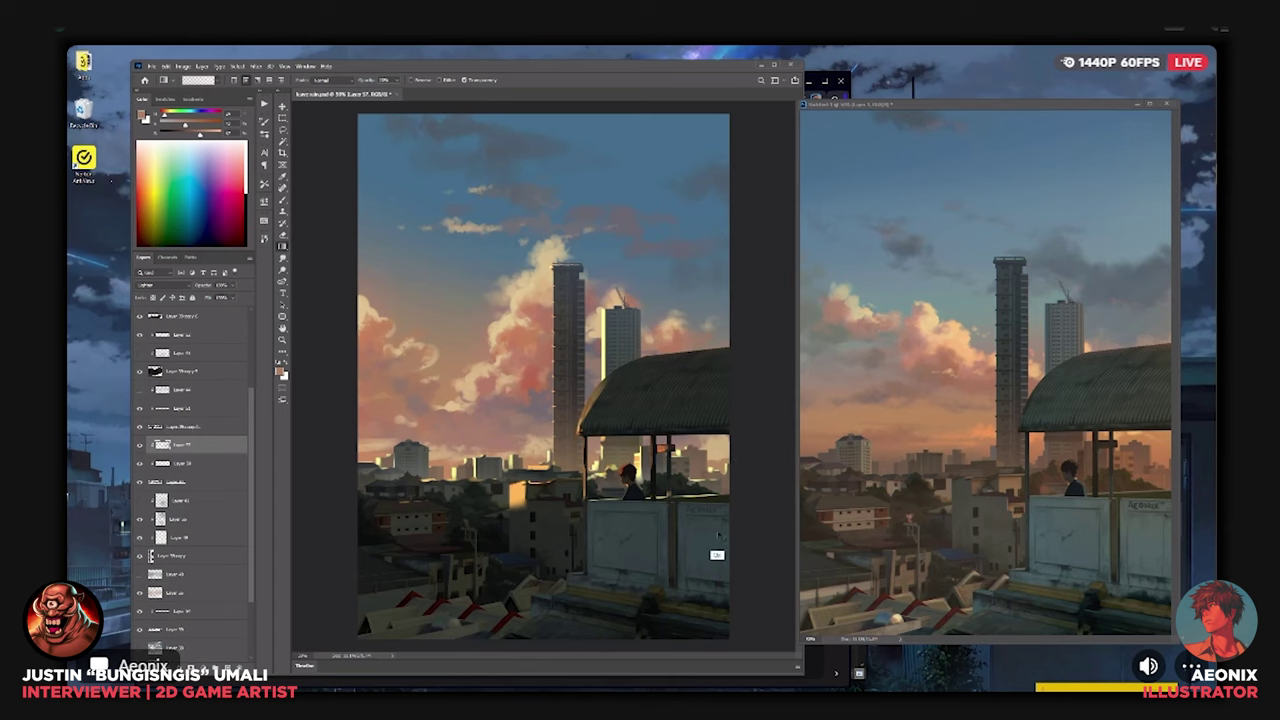
key(ctrl+plus)
drag(687, 513, 592, 491)
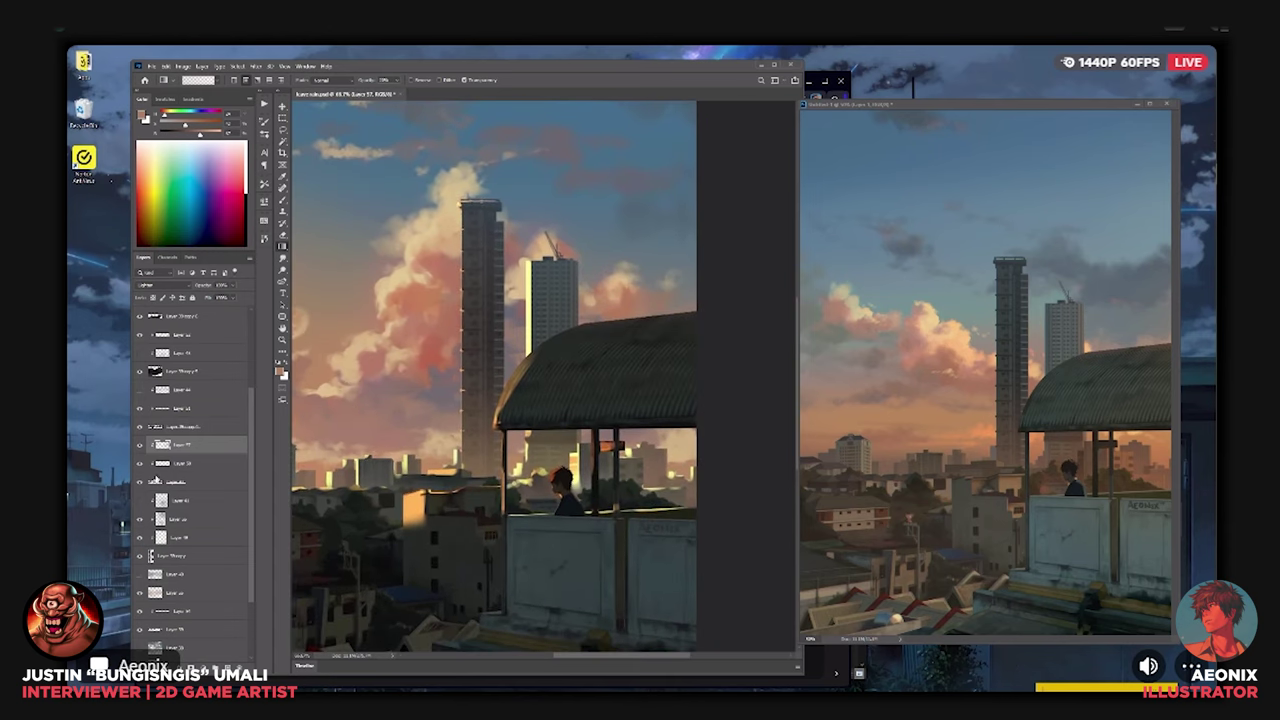
click(140, 446)
click(140, 446)
scroll(545, 375, down, 1)
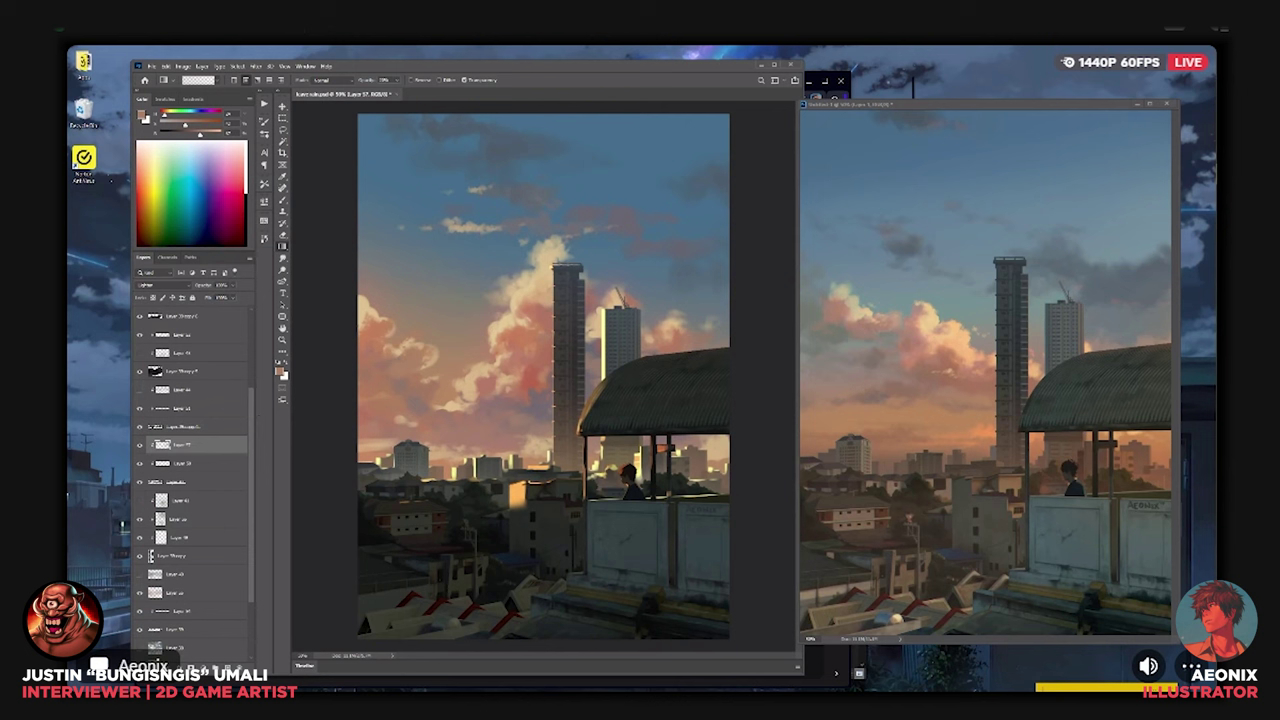
Add a new layer above the mid-ground houses' clipped highlight layer and set its blend mode to Lighten.
click(202, 411)
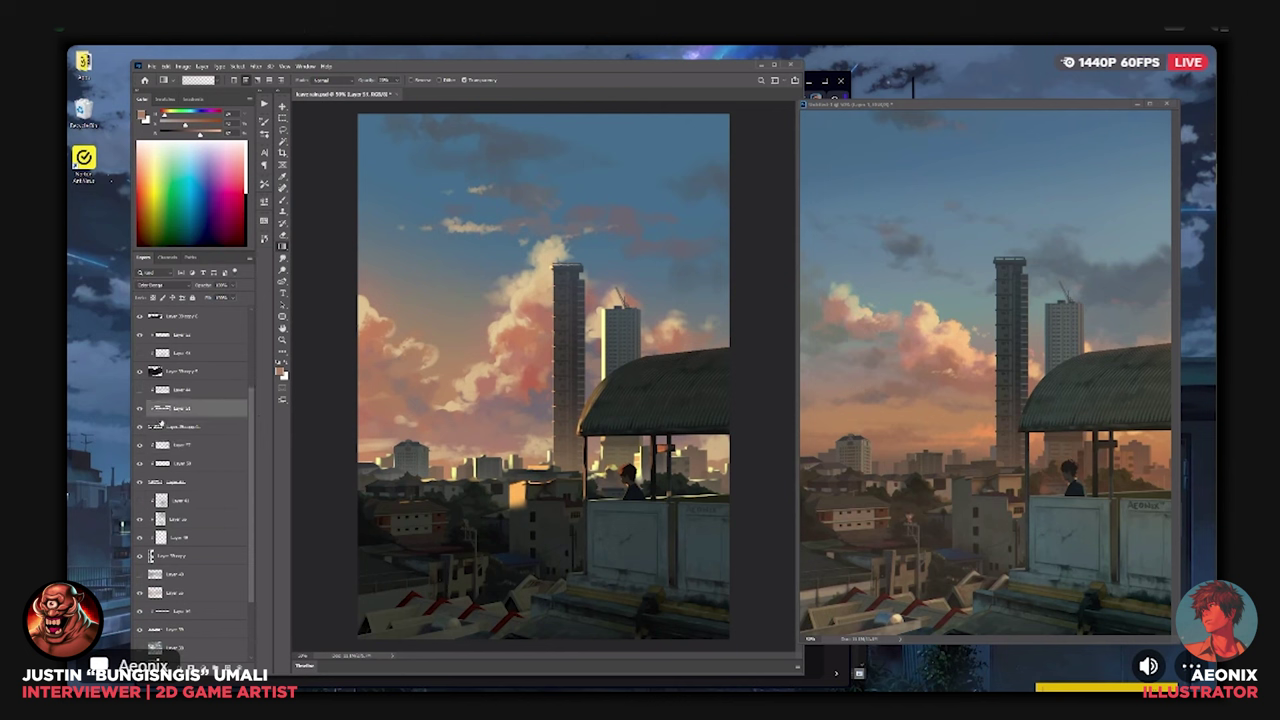
click(140, 428)
click(139, 428)
click(228, 667)
click(158, 285)
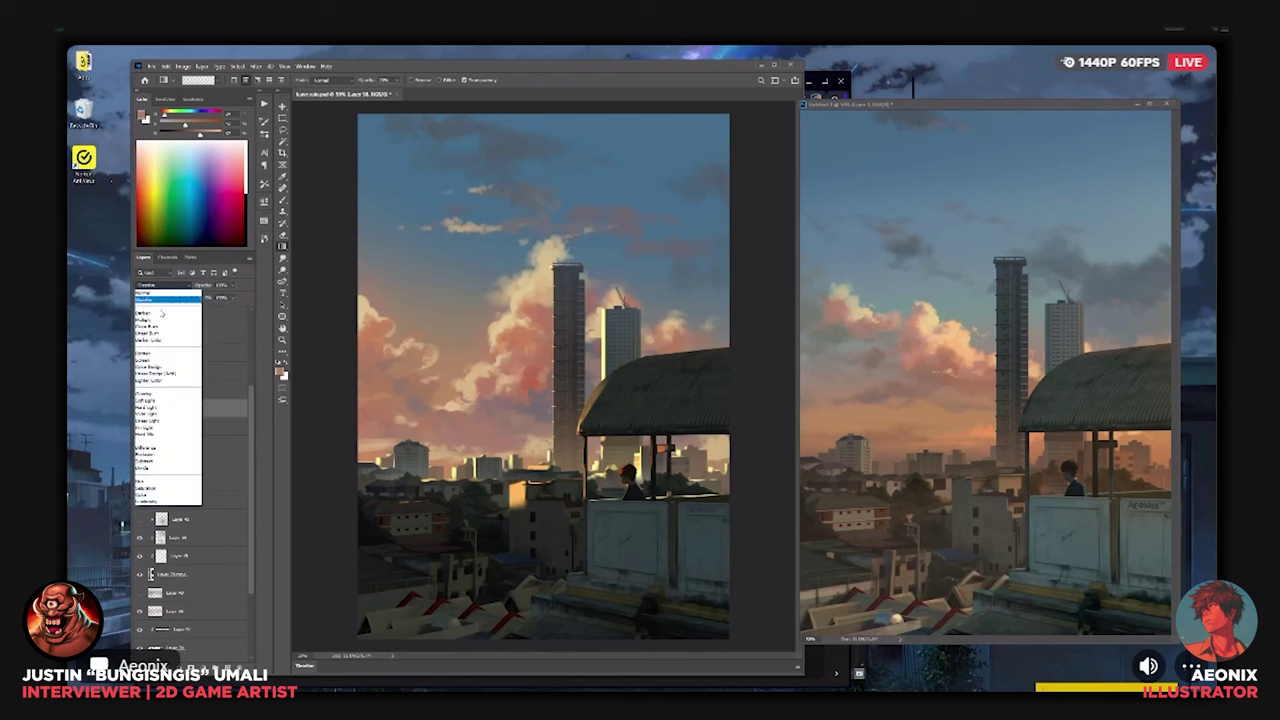
click(164, 357)
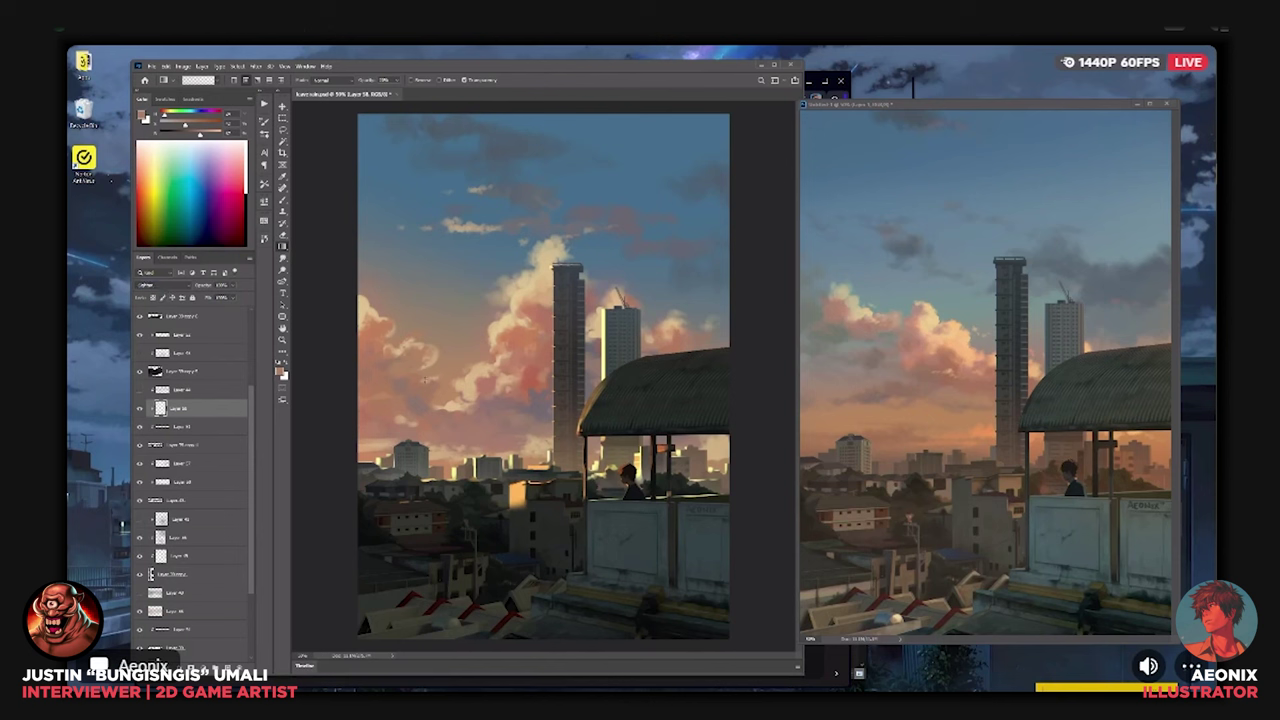
Fade a muted orange sampled from the clouds over the mid-ground houses, and sample a darker tone from the houses for further haze.
alt+click(545, 322)
drag(447, 532, 482, 450)
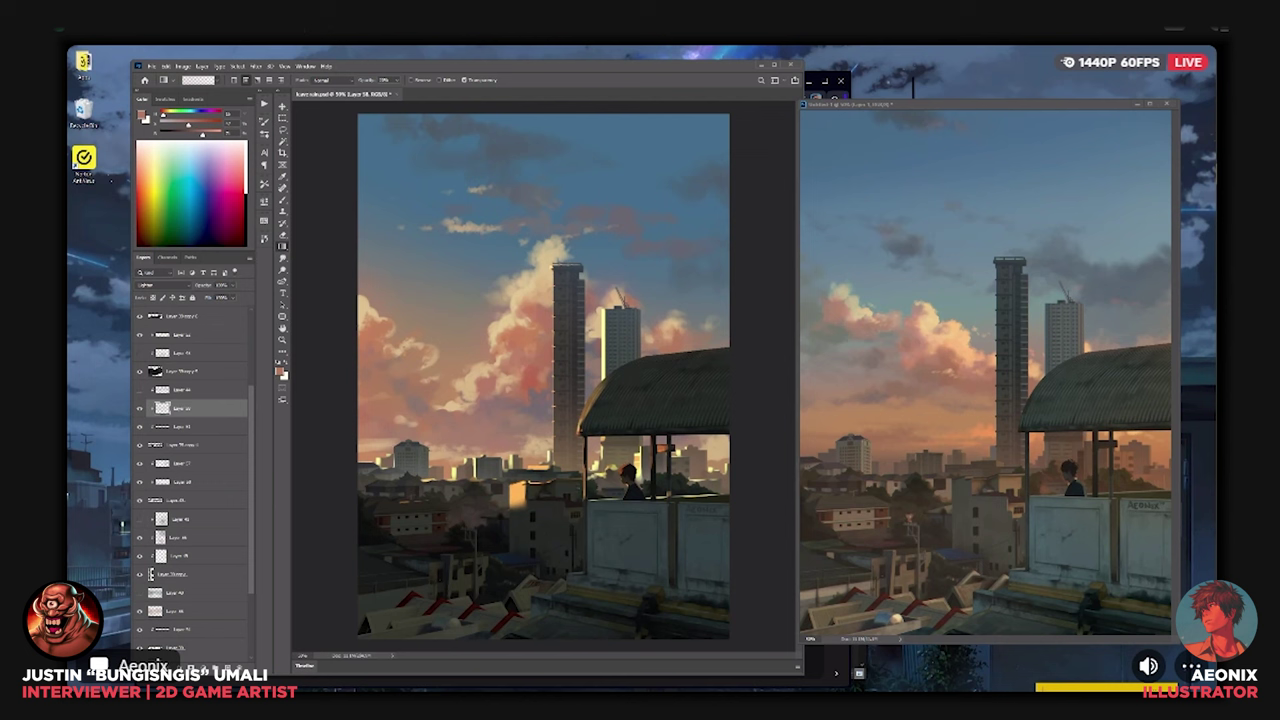
alt+click(477, 534)
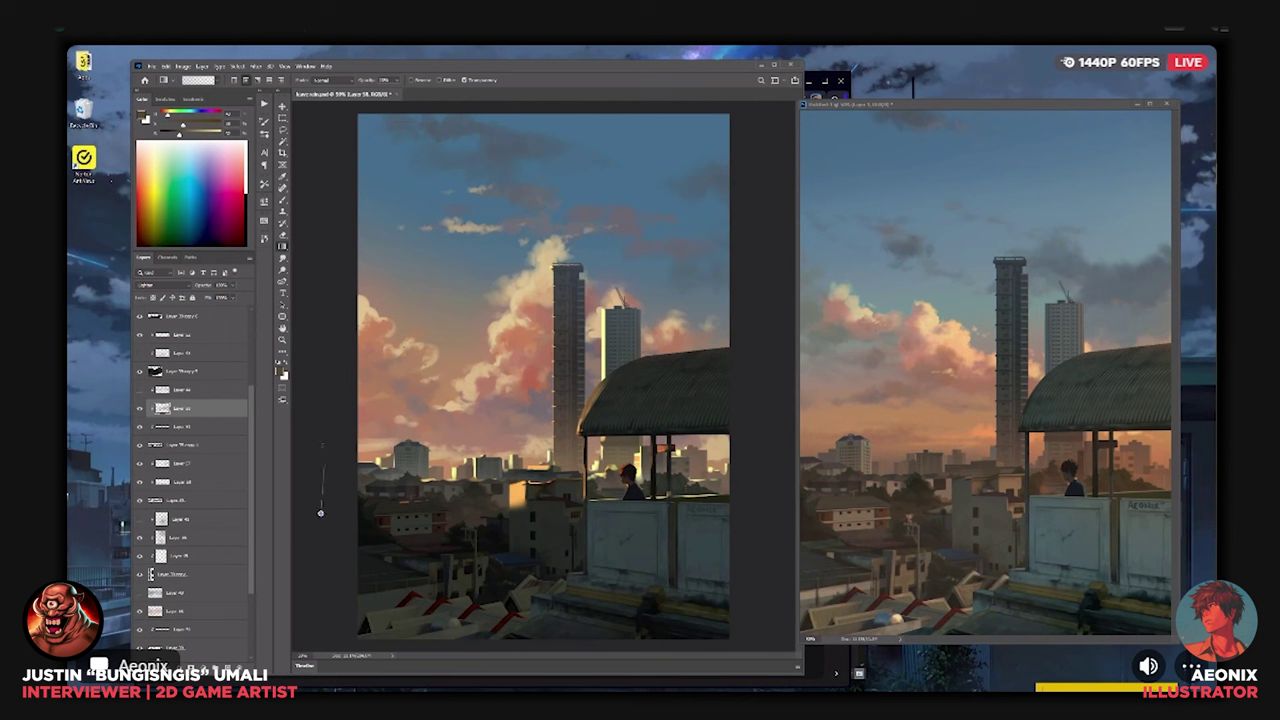
Add a new layer above the nearer houses' clipped highlight layer and set its blend mode to Lighten.
scroll(250, 427, up, 3)
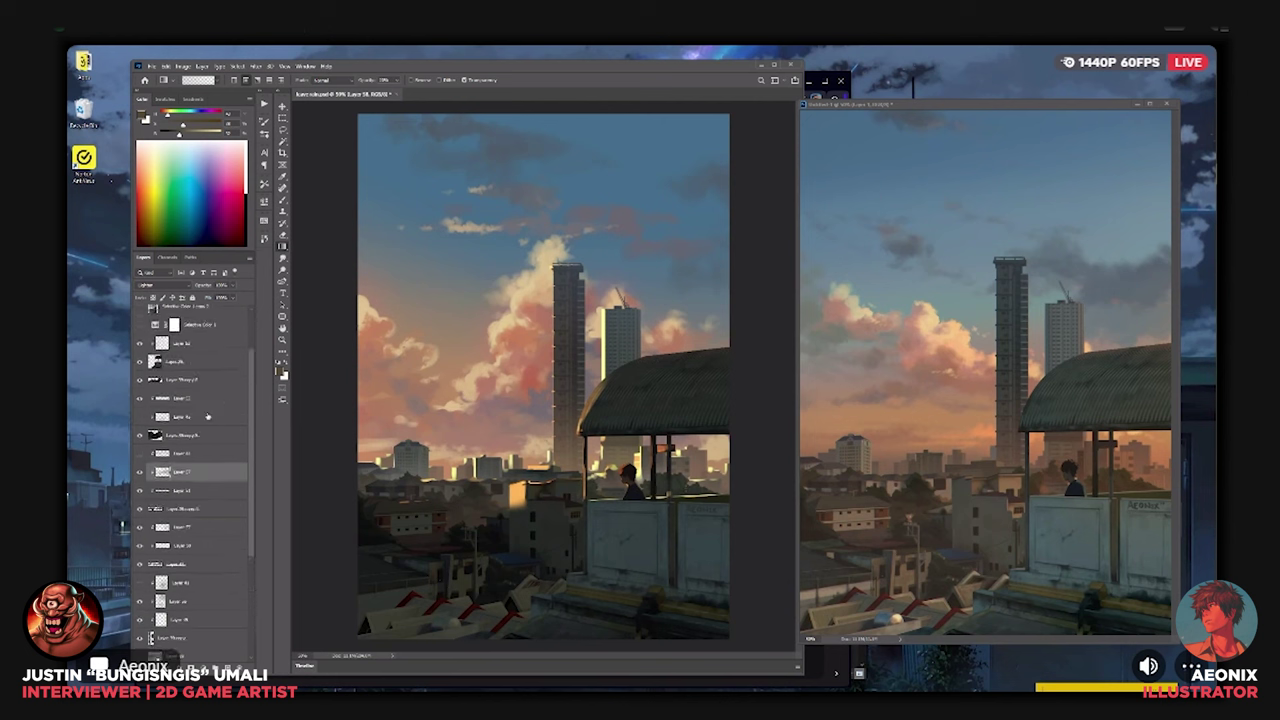
click(186, 437)
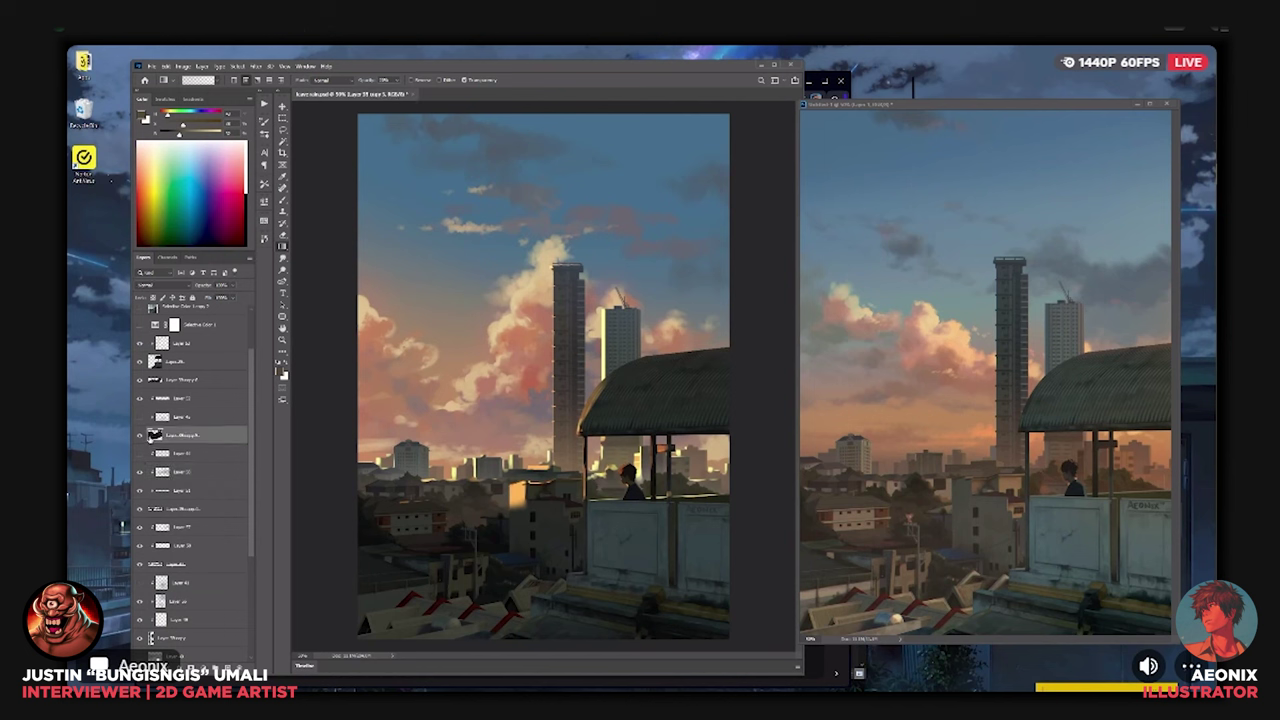
click(188, 418)
click(229, 667)
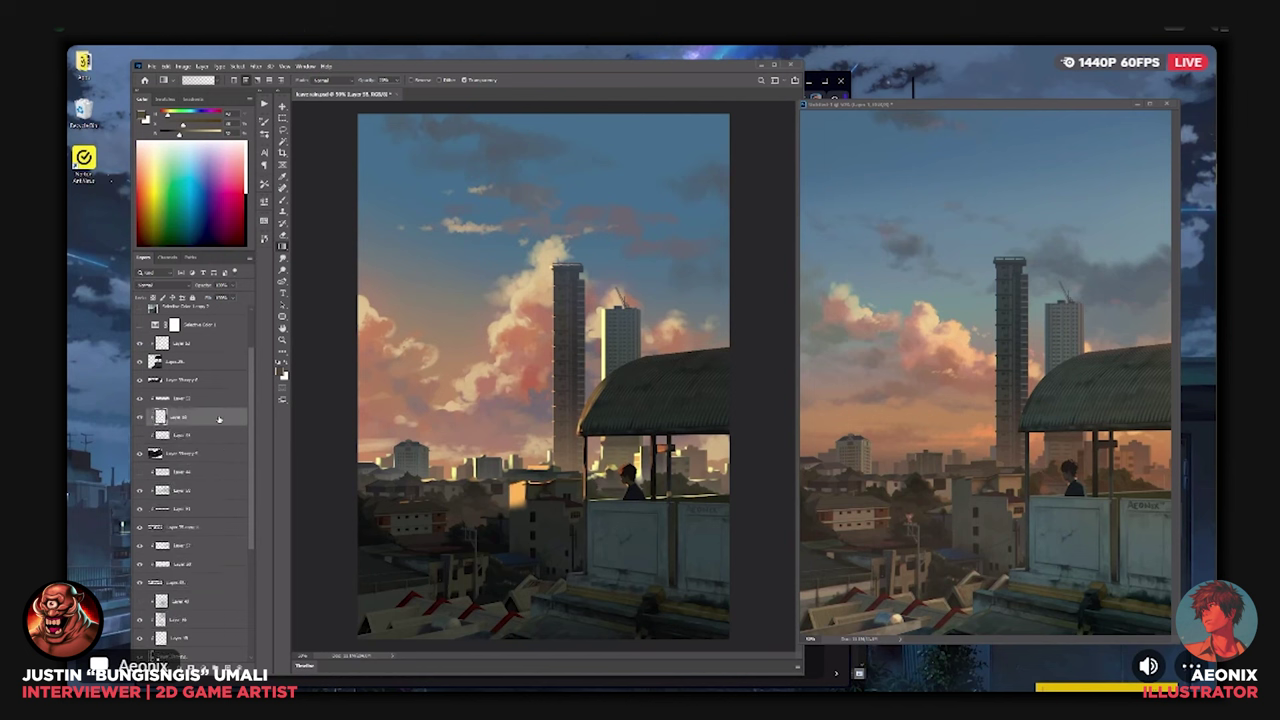
drag(219, 420, 208, 396)
click(139, 418)
click(140, 419)
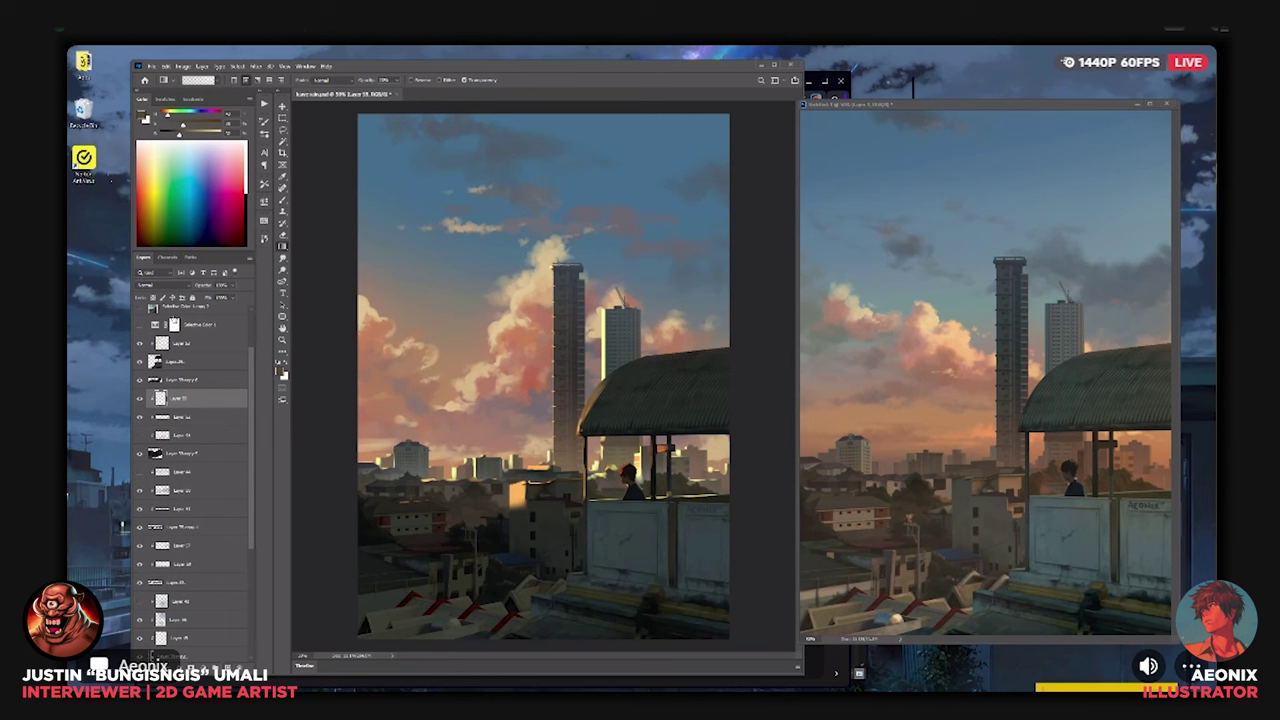
click(160, 285)
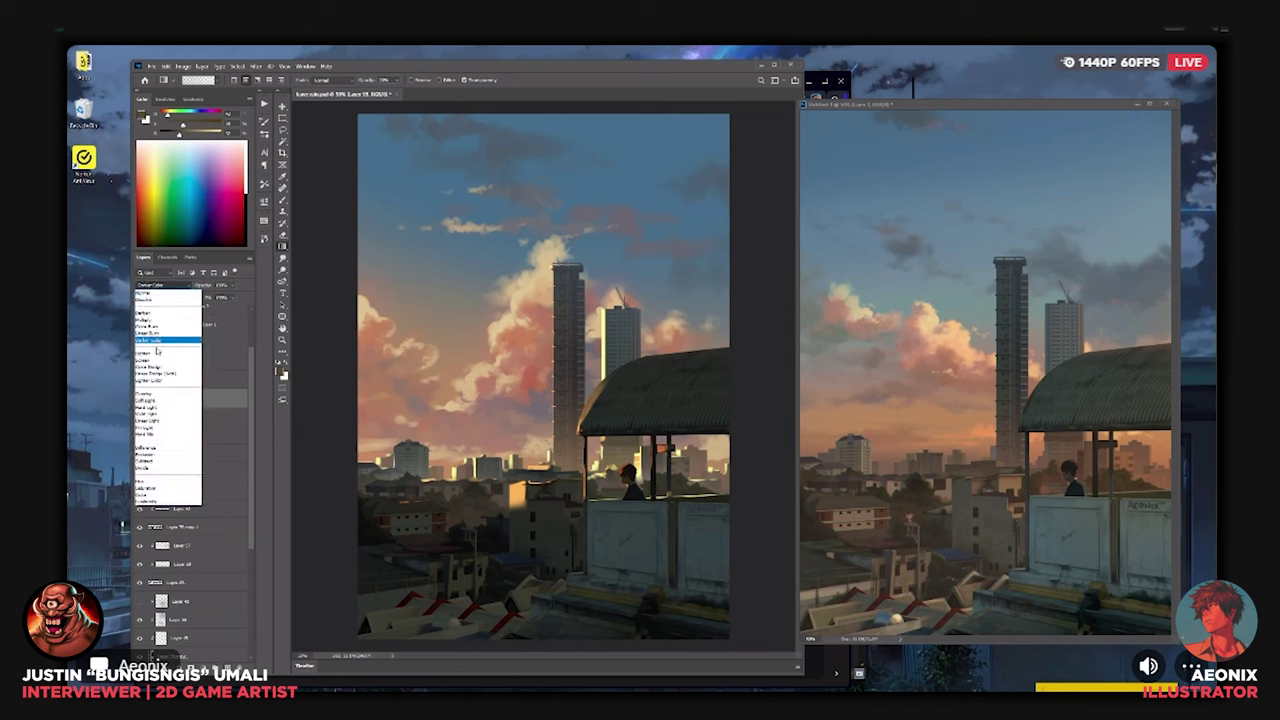
click(158, 354)
Fade a deep red adjusted from a sampled cloud colour over the nearer houses, and sample the blue of the sky.
alt+click(537, 383)
drag(480, 572, 495, 509)
key(ctrl+z)
click(184, 134)
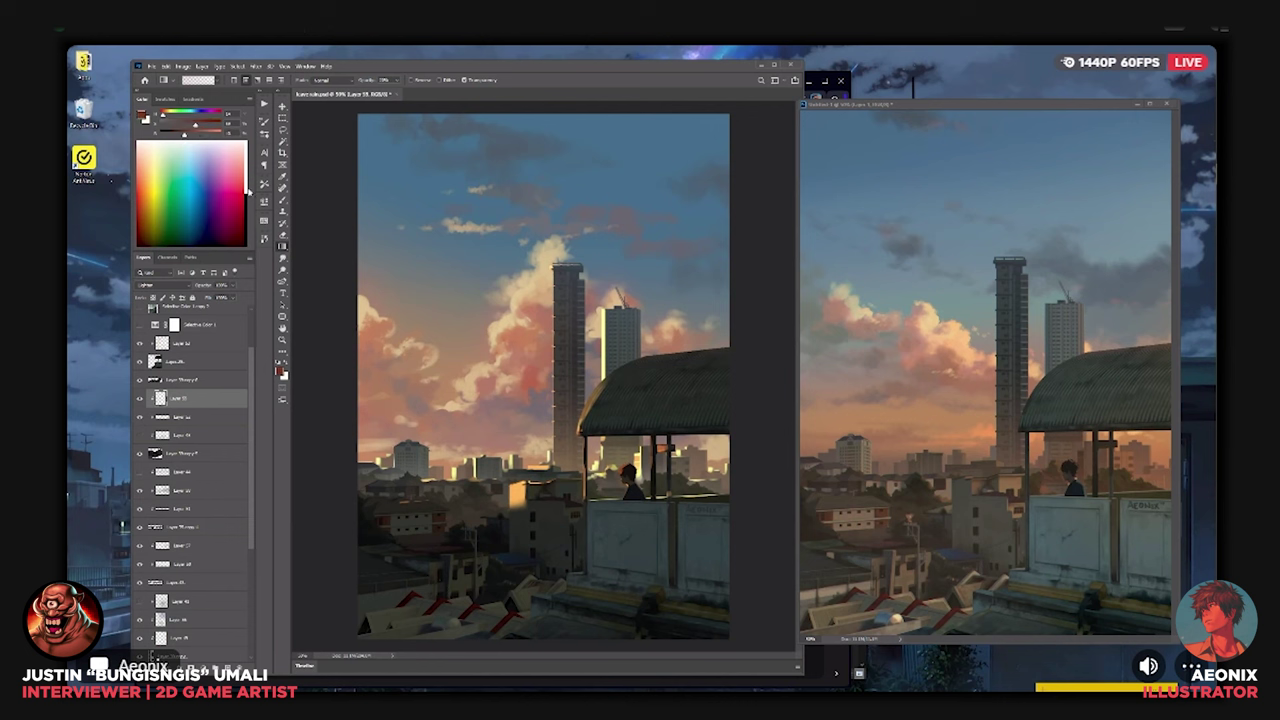
drag(349, 614, 346, 422)
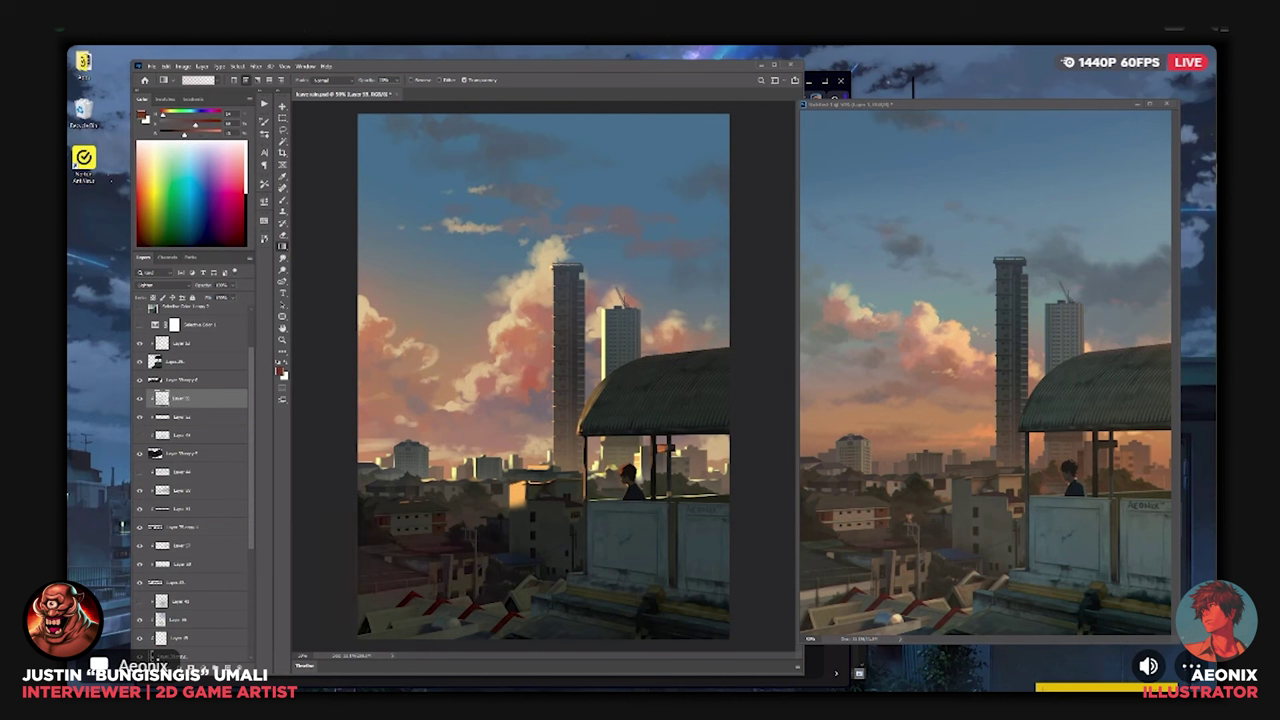
drag(676, 609, 672, 510)
alt+click(667, 276)
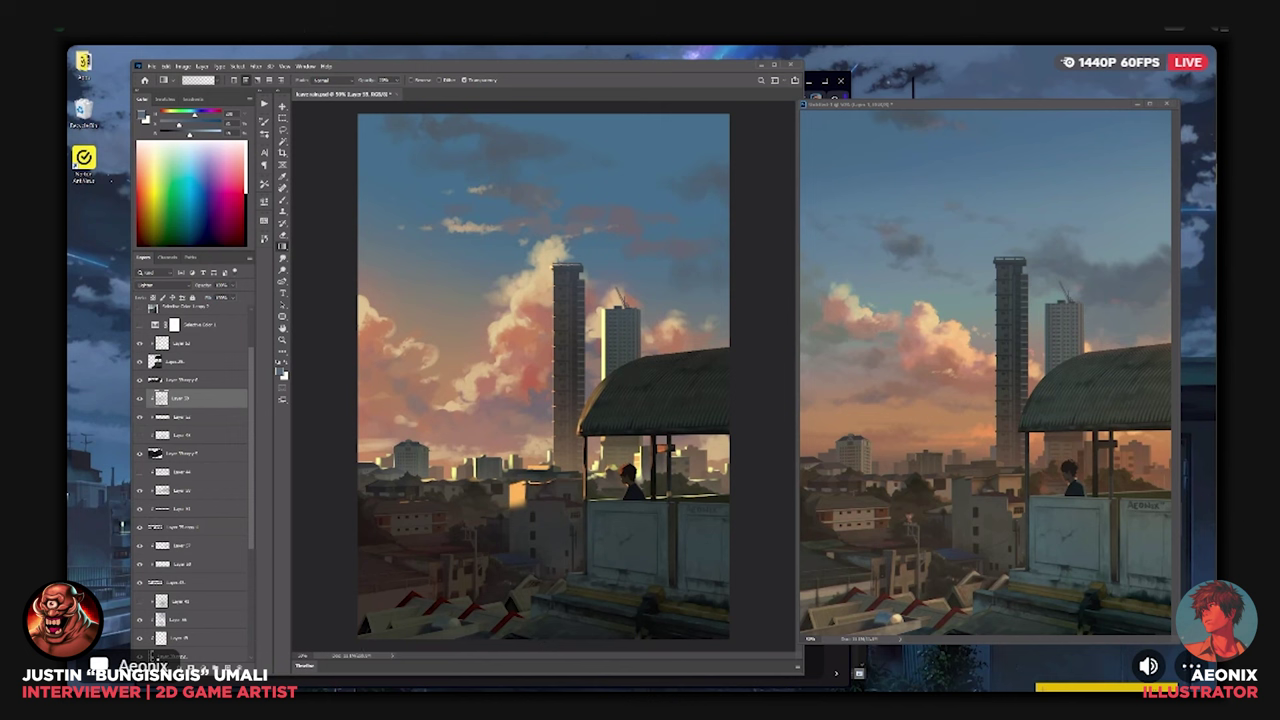
Add a new layer above the foreground rooftops layer and set its blend mode to Lighten.
click(200, 383)
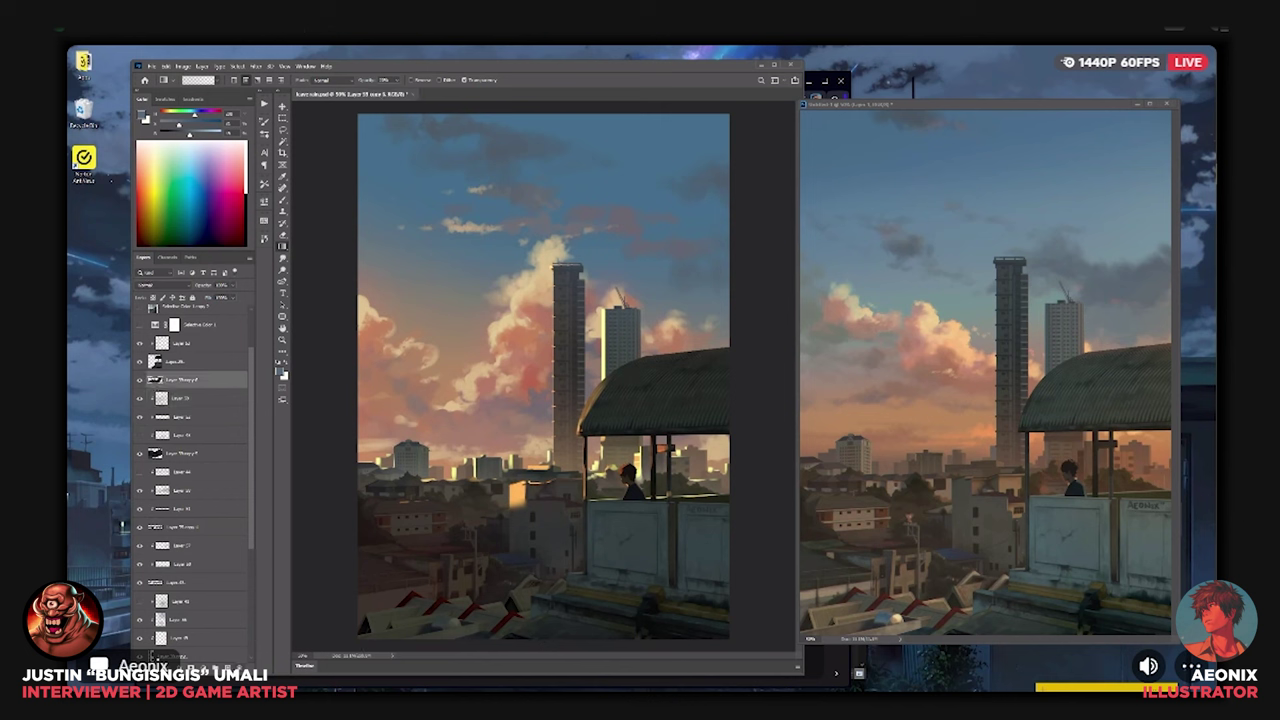
click(180, 286)
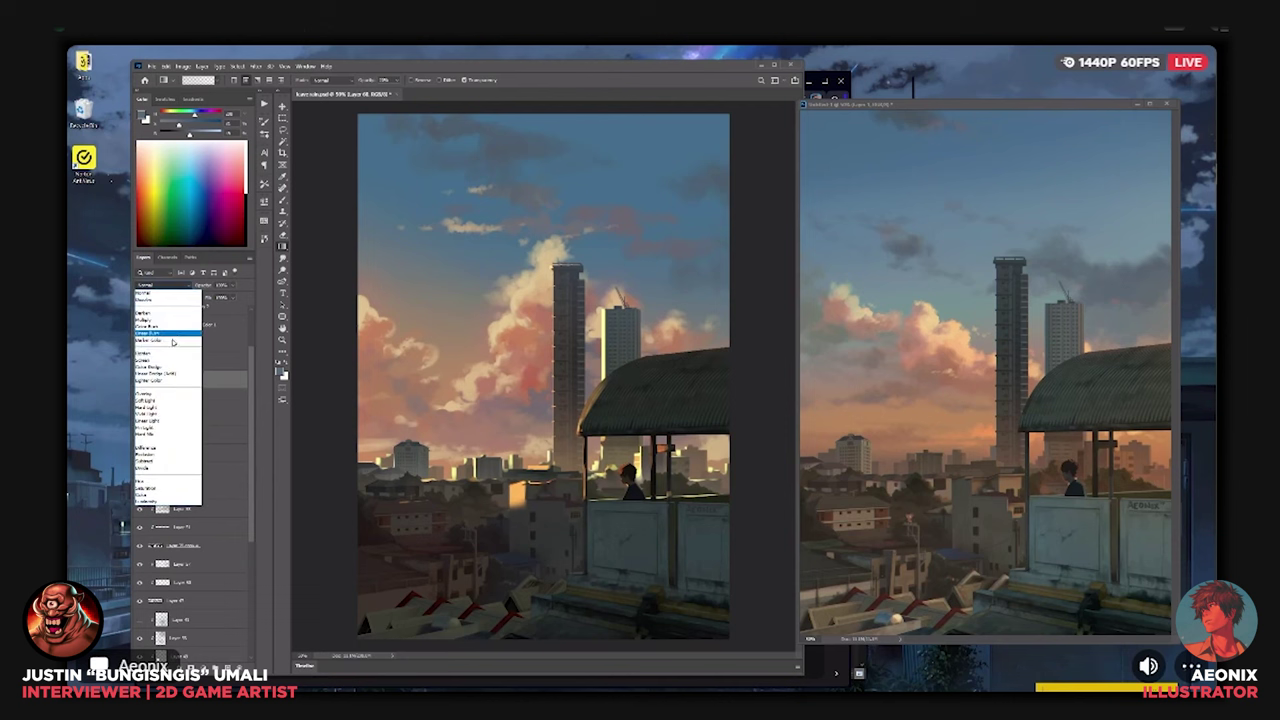
click(170, 353)
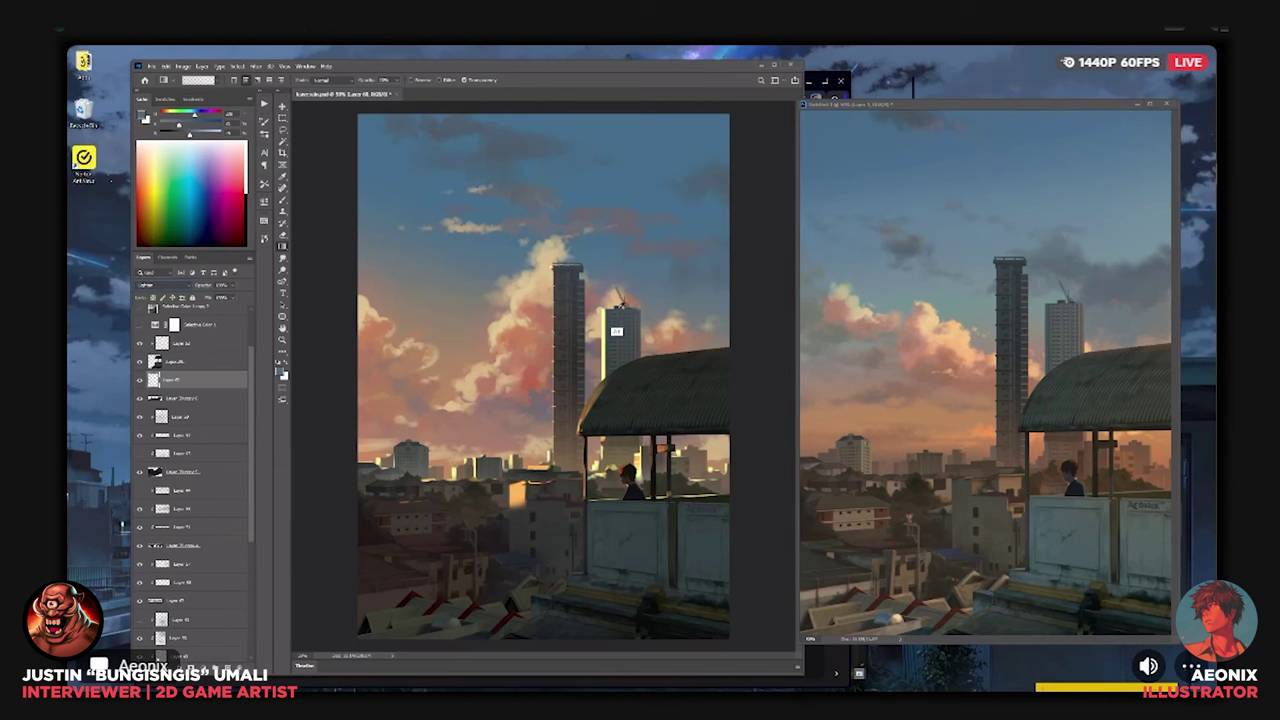
Sample the sky blue and a building tone, shift the colour to a saturated orange, and fade haze over the foreground rooftops.
alt+click(687, 162)
key(ctrl+minus)
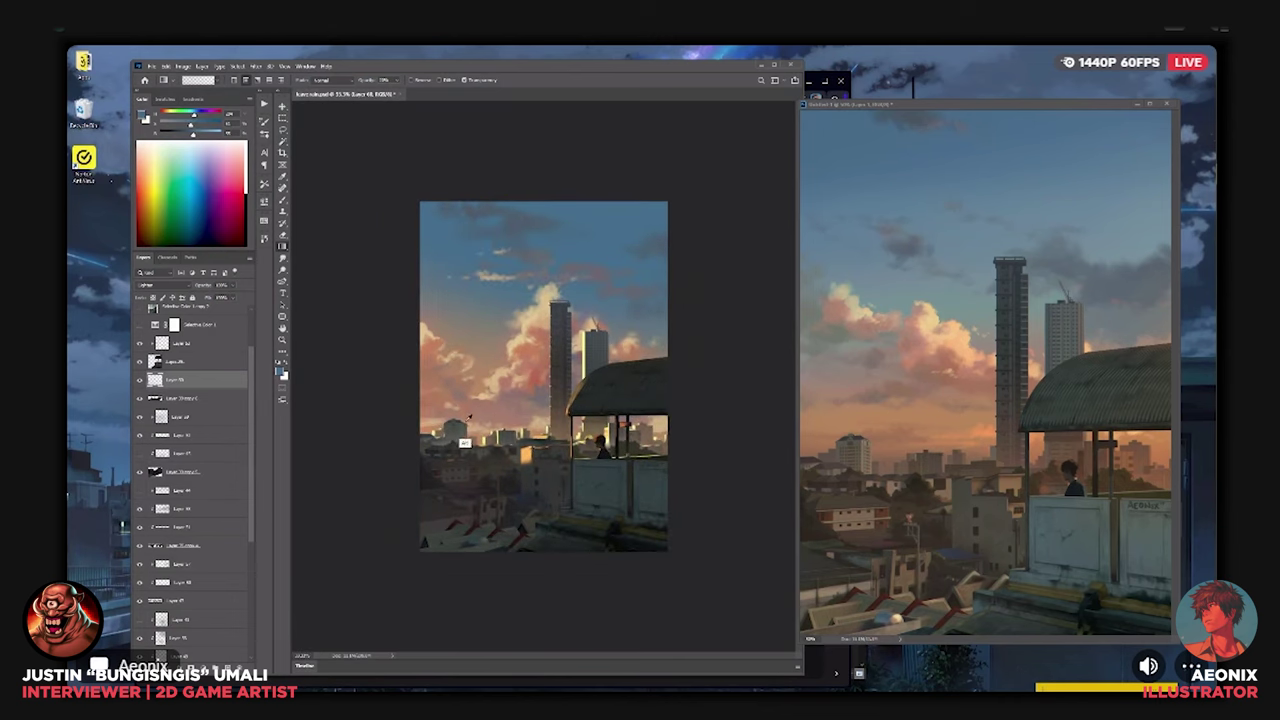
alt+click(472, 452)
drag(183, 125, 167, 125)
click(203, 135)
click(197, 126)
click(163, 115)
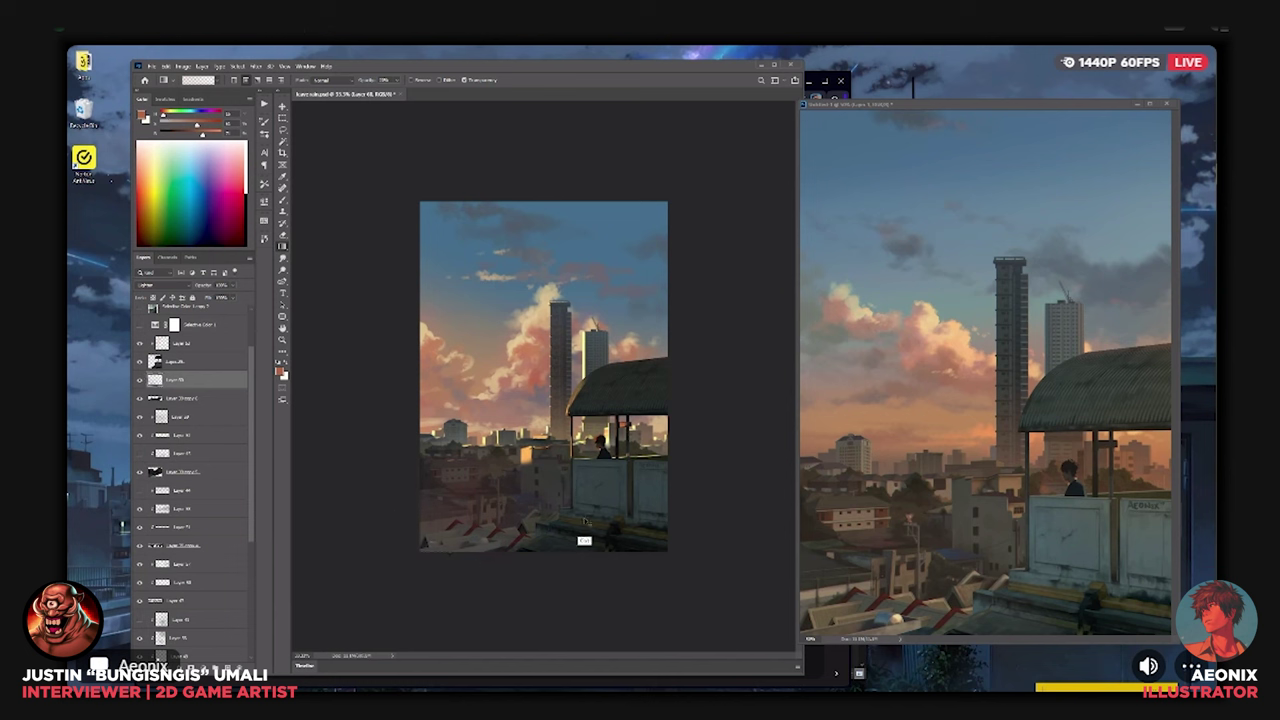
Shift the hue of the foreground rooftops' haze layer with Hue/Saturation and apply it.
key(ctrl+u)
drag(938, 410, 963, 410)
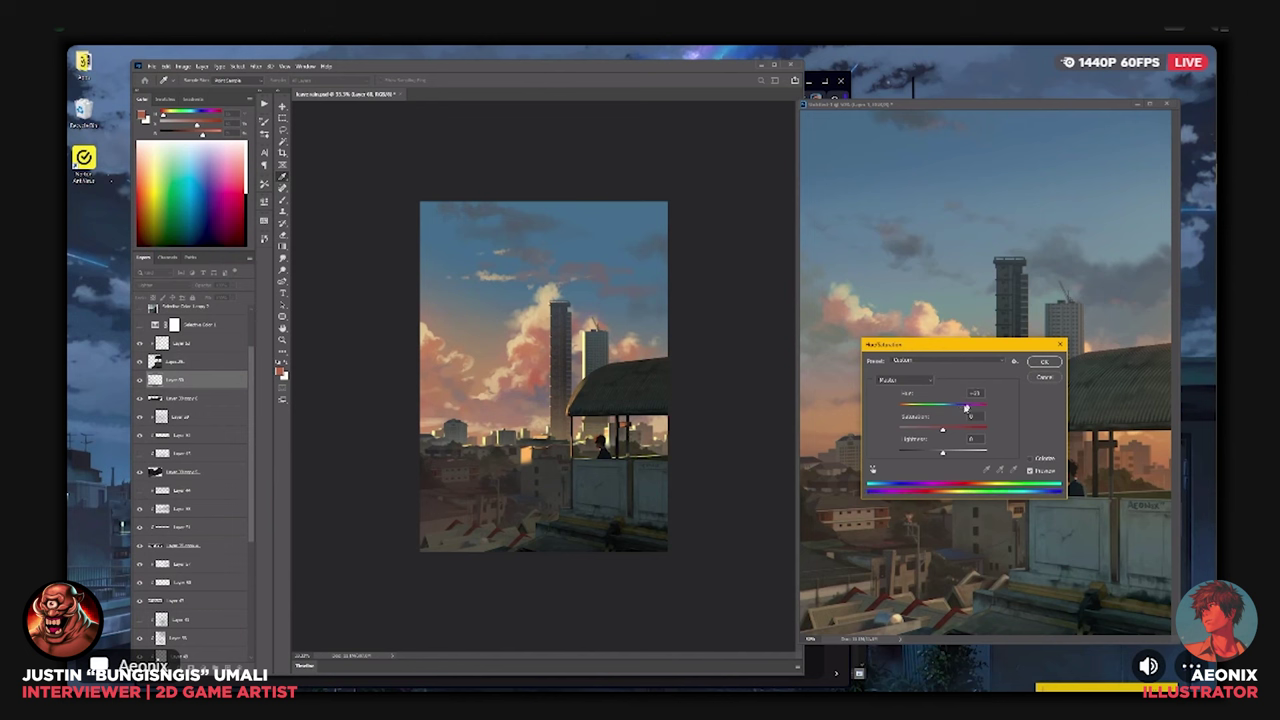
click(1038, 362)
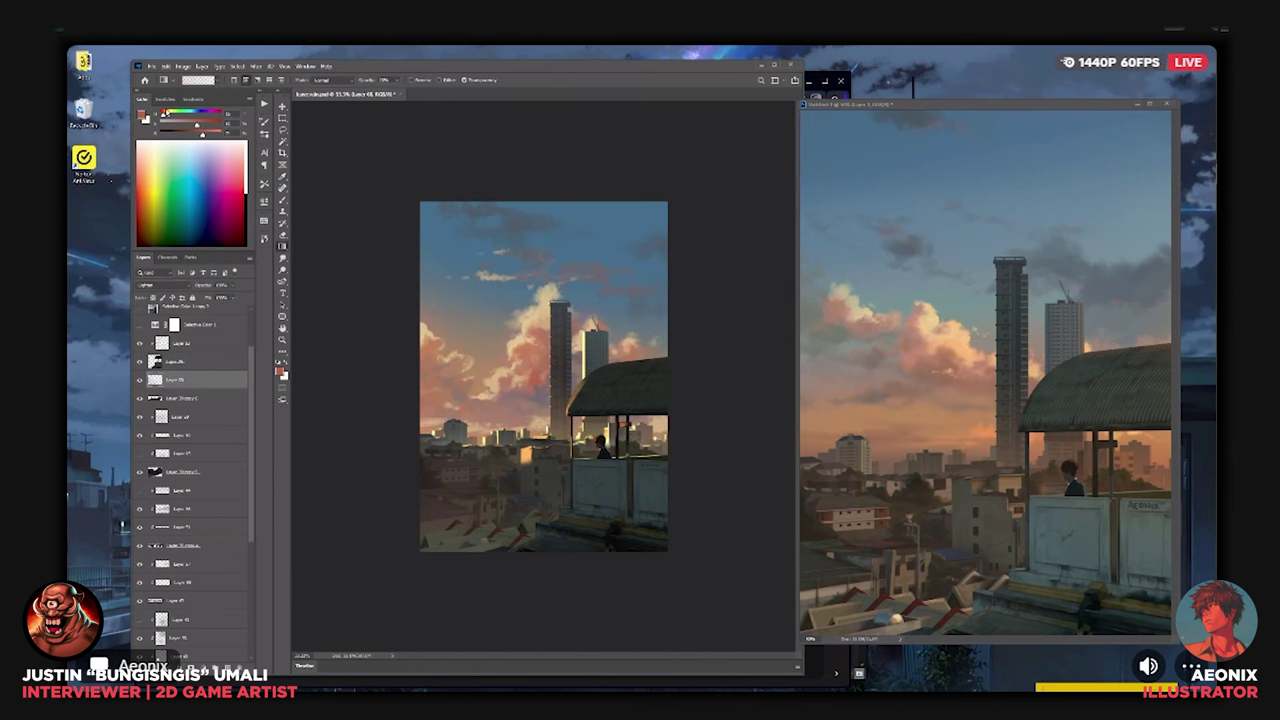
Fade a darker, yellower orange-brown over the foreground rooftops, and check the haze by hiding and showing its layer.
drag(166, 117, 192, 137)
key(ctrl+plus)
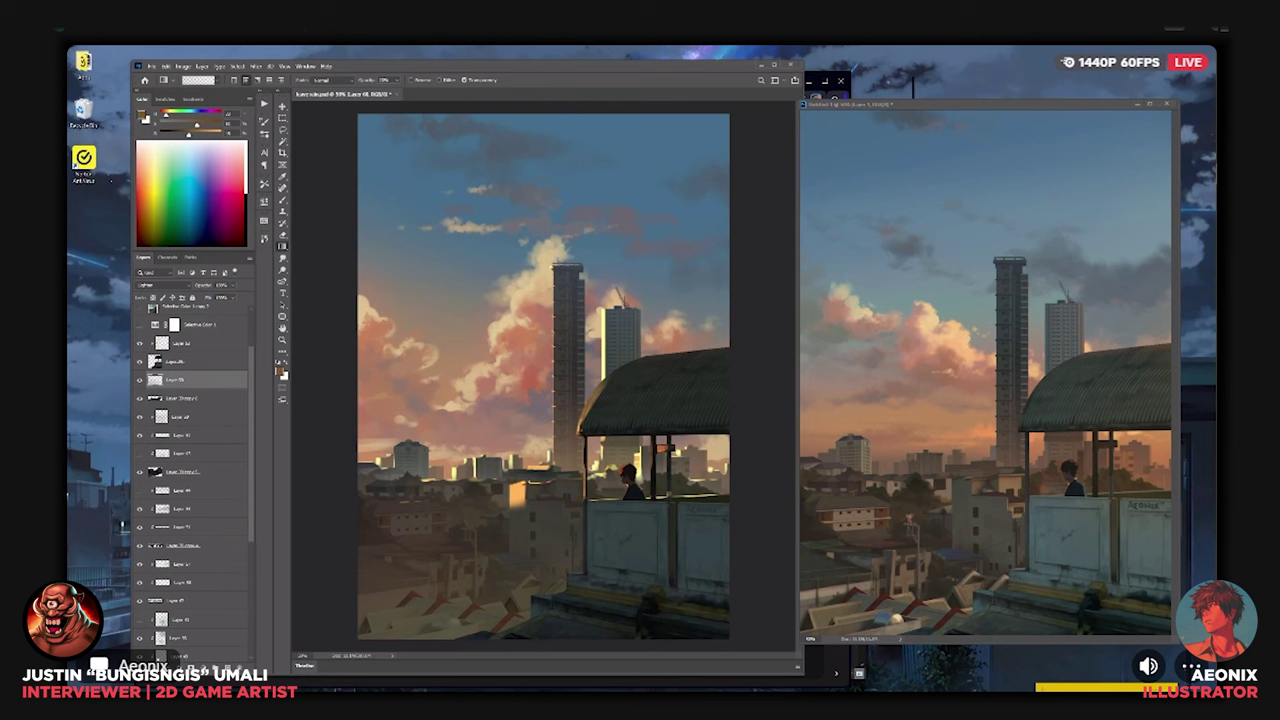
key(ctrl+minus)
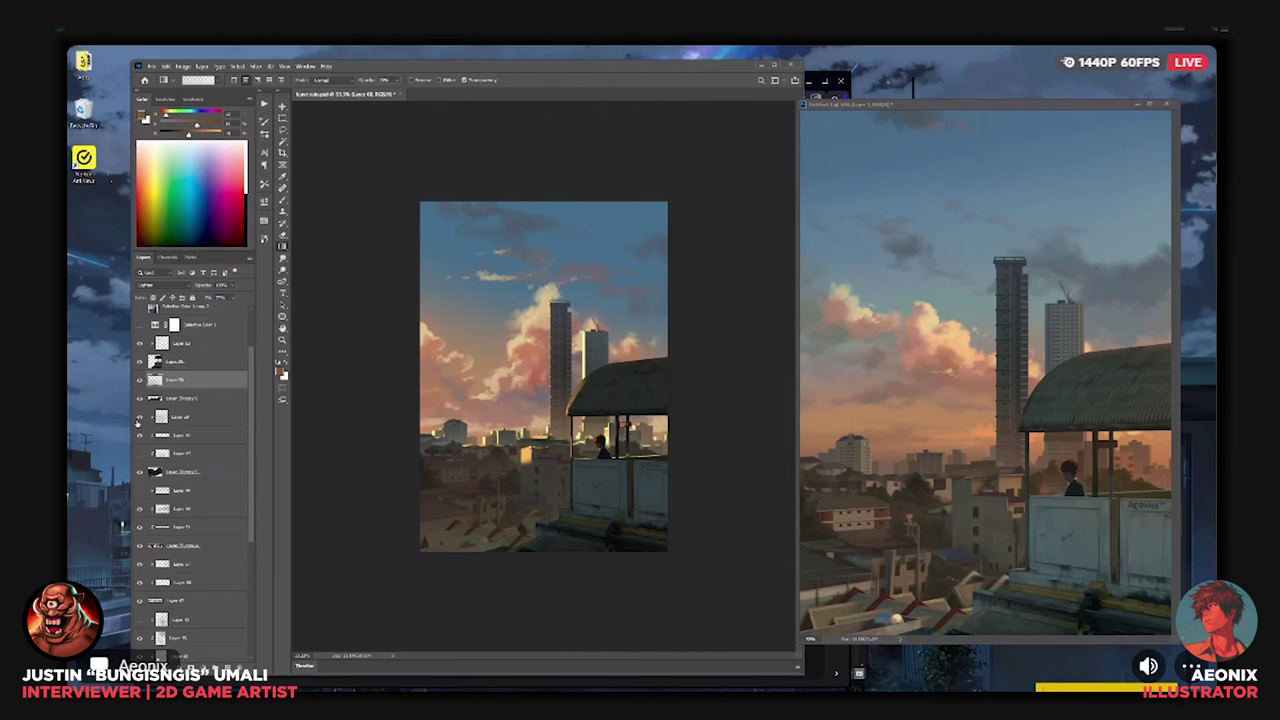
click(140, 380)
click(140, 380)
key(ctrl+plus)
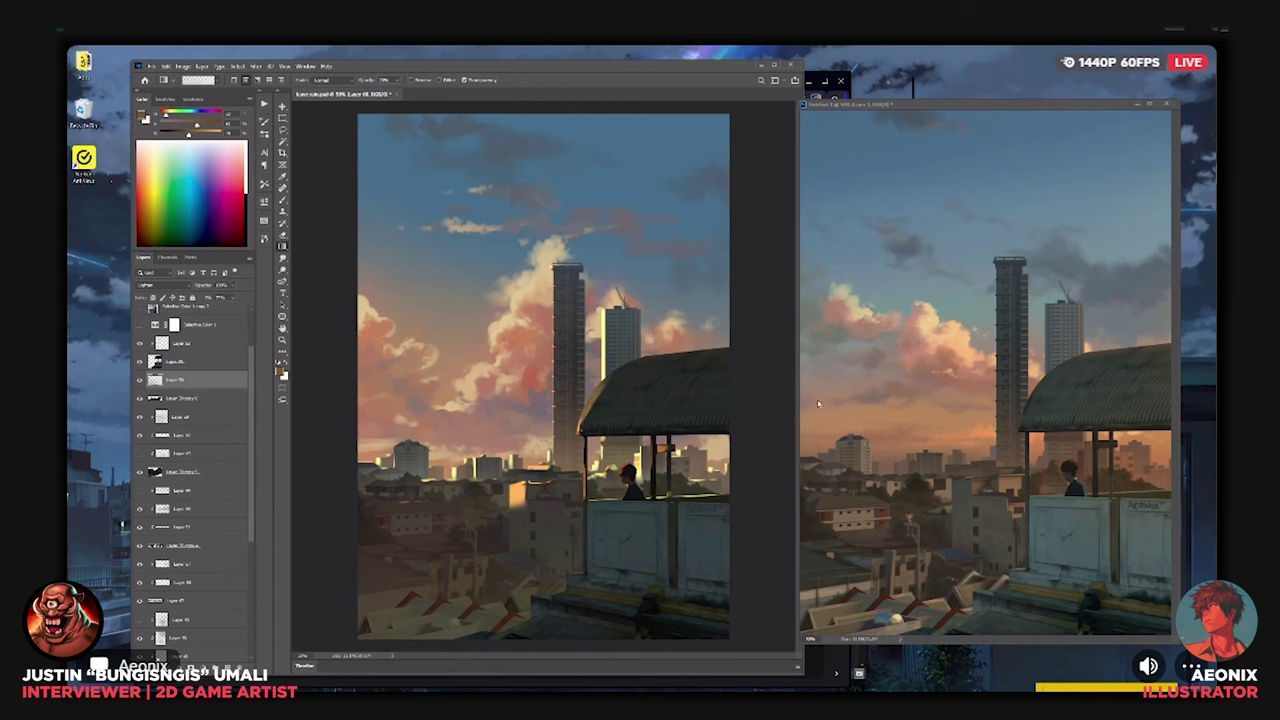
Check the foreground haze layer's values in a grayscale proof by hiding and showing it, and return to the colour view.
key(ctrl+minus)
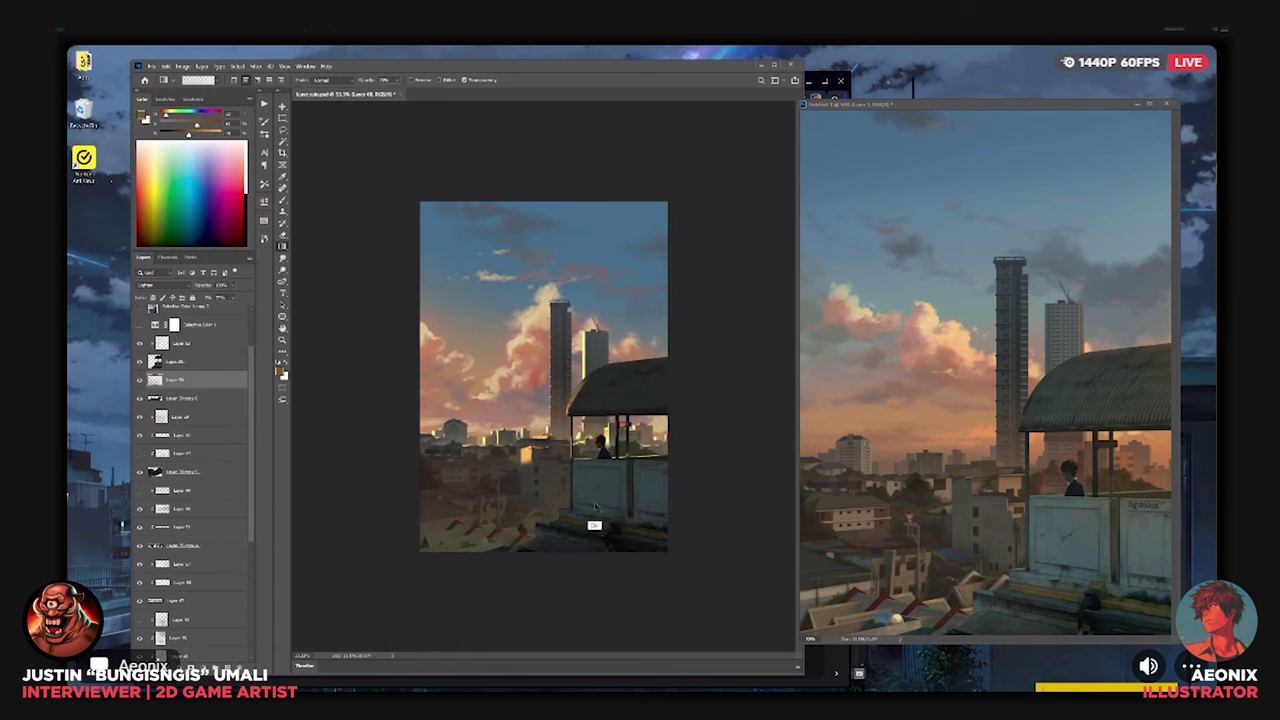
key(ctrl+y)
key(ctrl+plus)
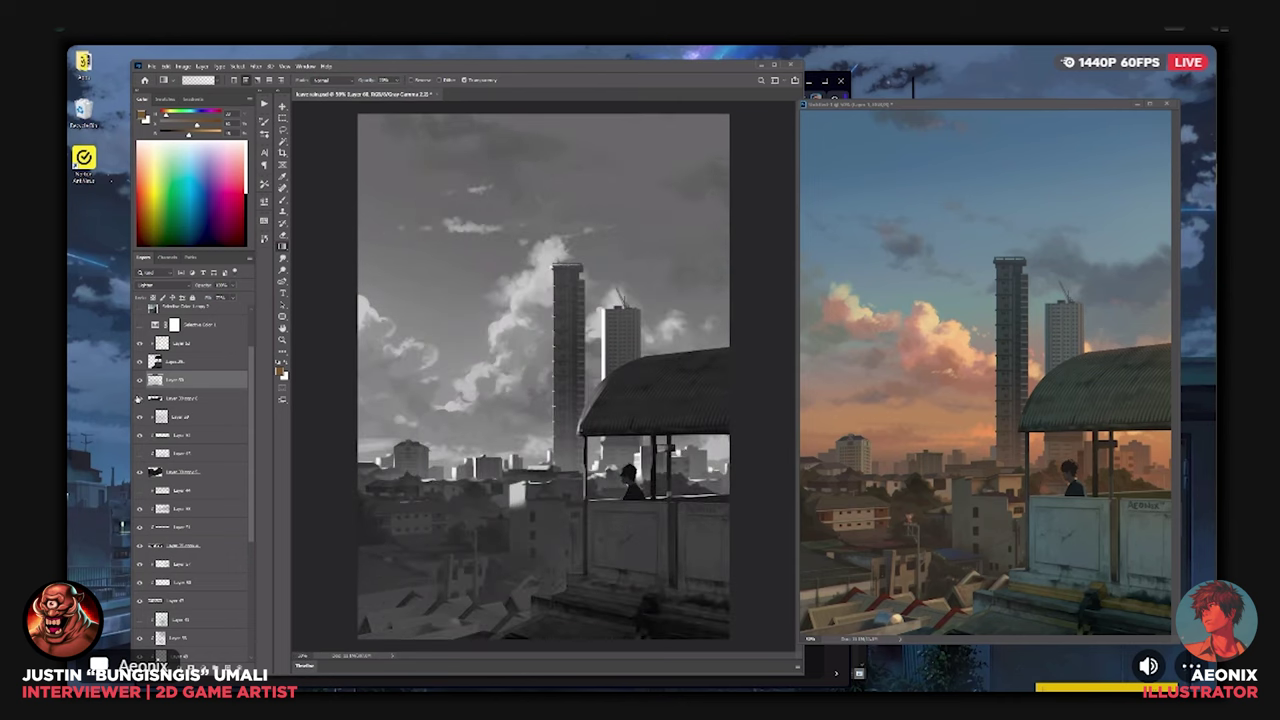
click(139, 381)
click(139, 381)
click(140, 382)
click(140, 382)
key(ctrl+y)
key(ctrl+minus)
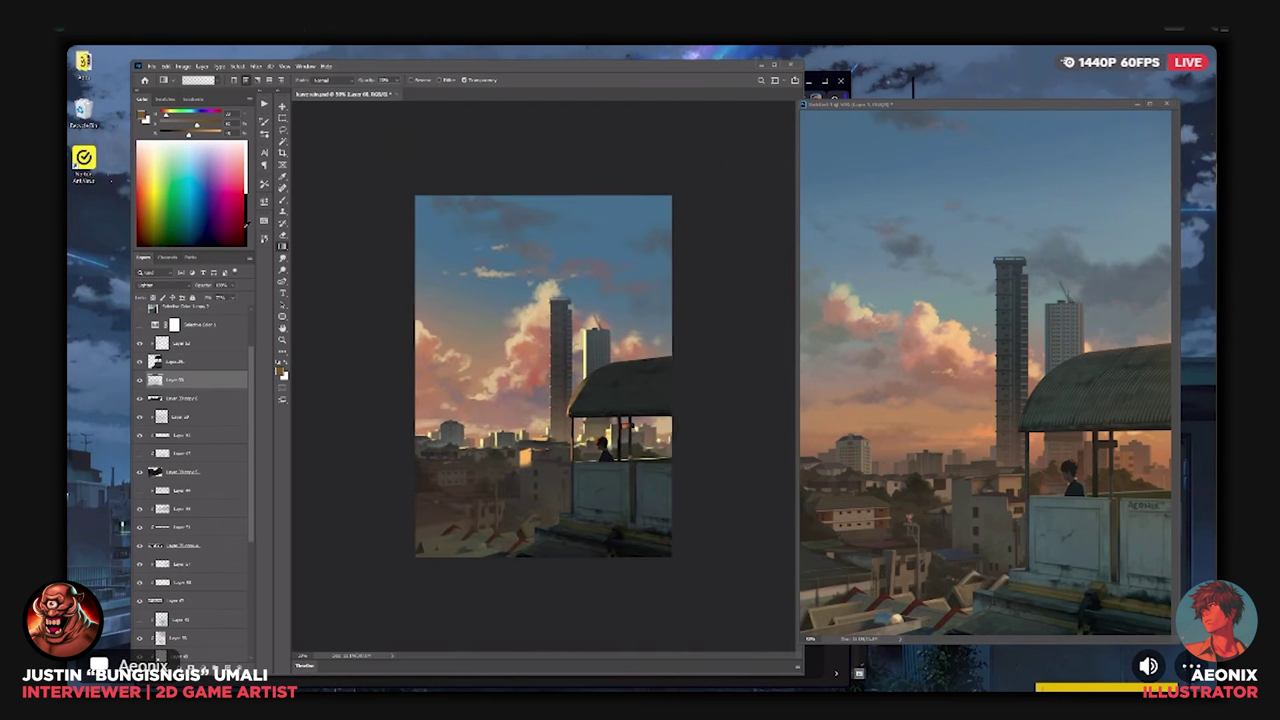
Add a new layer above the rooftop shelter's clipped highlight layer and set its blend mode to Overlay.
scroll(220, 430, up, 2)
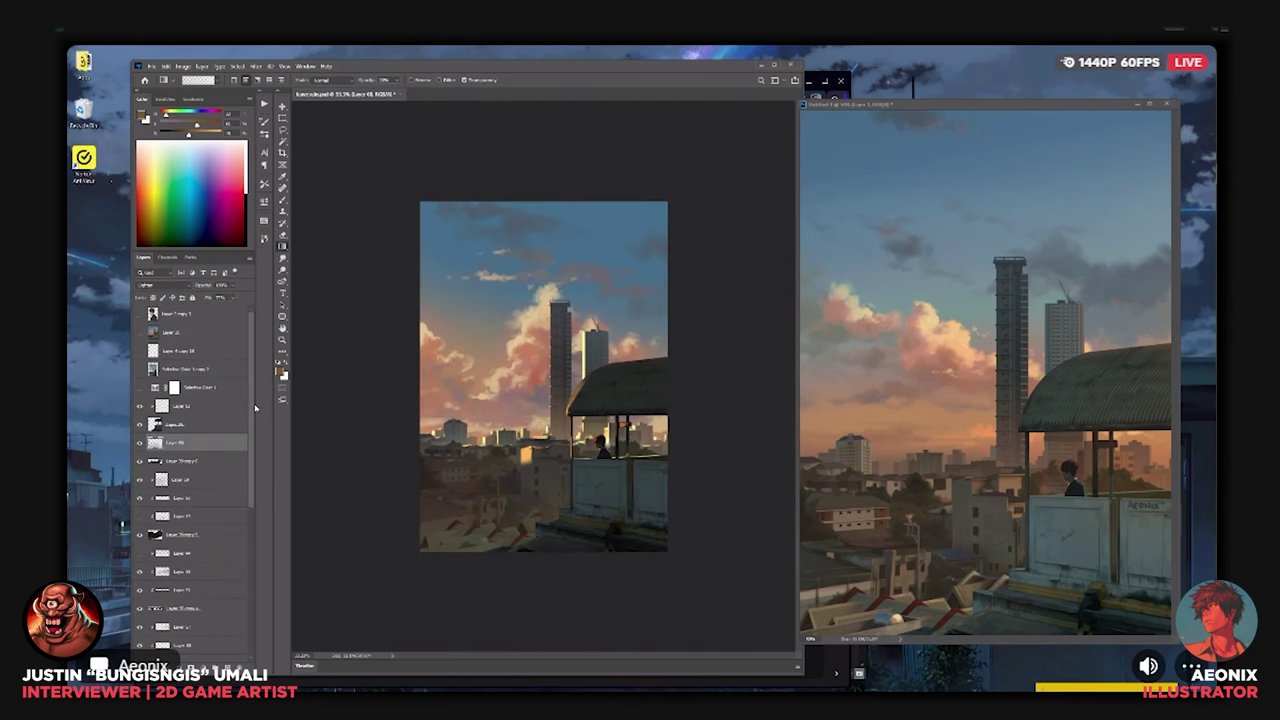
click(215, 409)
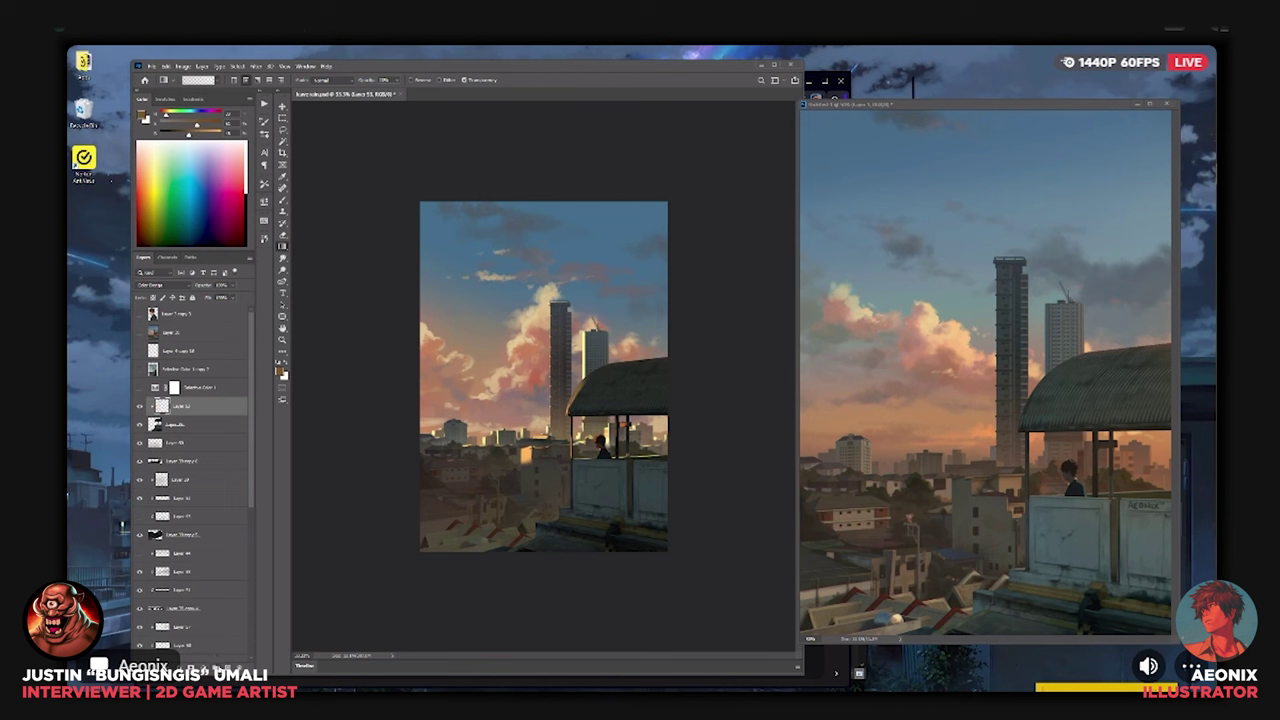
click(178, 286)
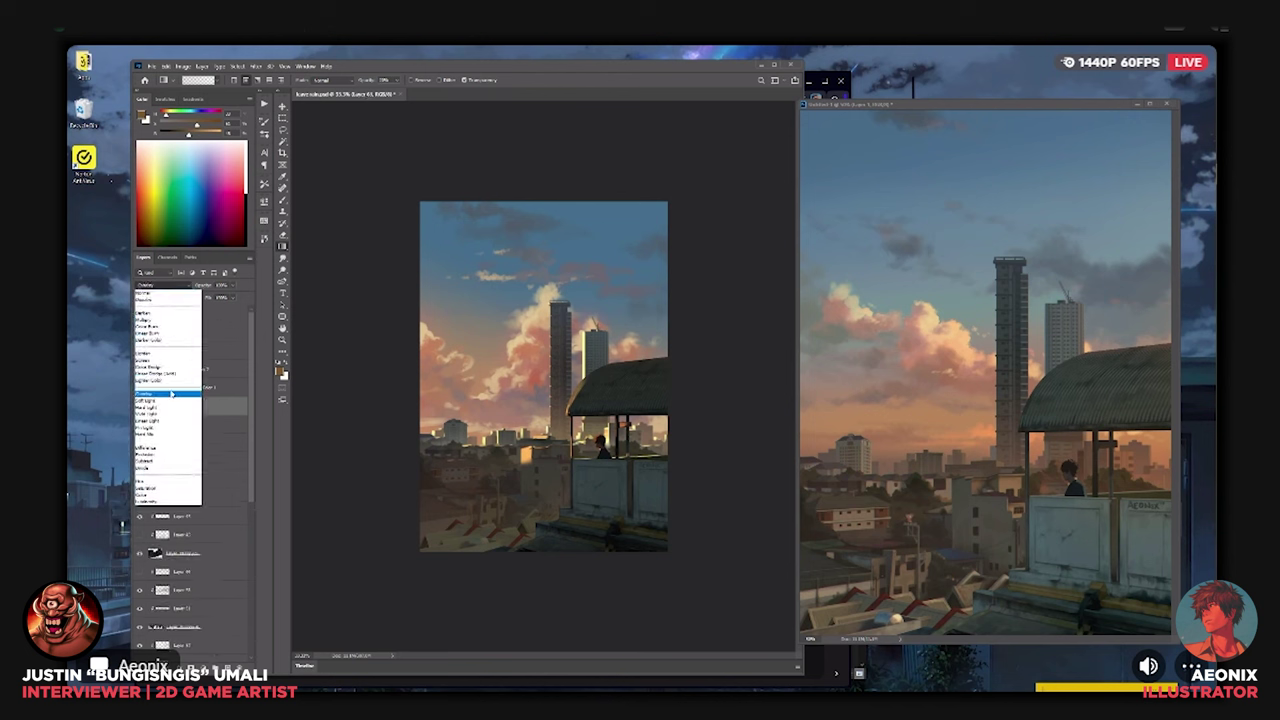
click(168, 395)
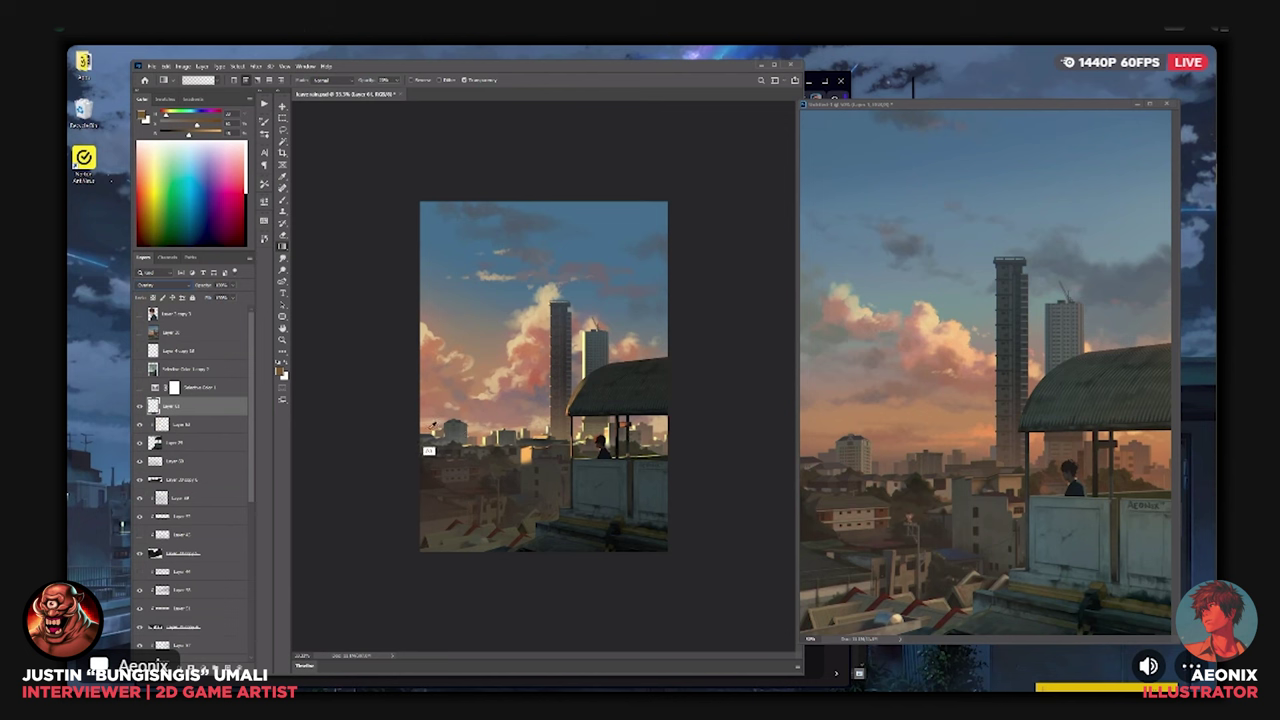
Sample the orange near the horizon, brighten it, and fade it from the left skyline across the houses as a warm glow.
alt+click(432, 428)
drag(205, 133, 211, 134)
drag(426, 424, 490, 495)
Add another new layer between the shelter's clipped highlights and the Overlay glow layer, and set its blend mode to Lighten.
click(206, 430)
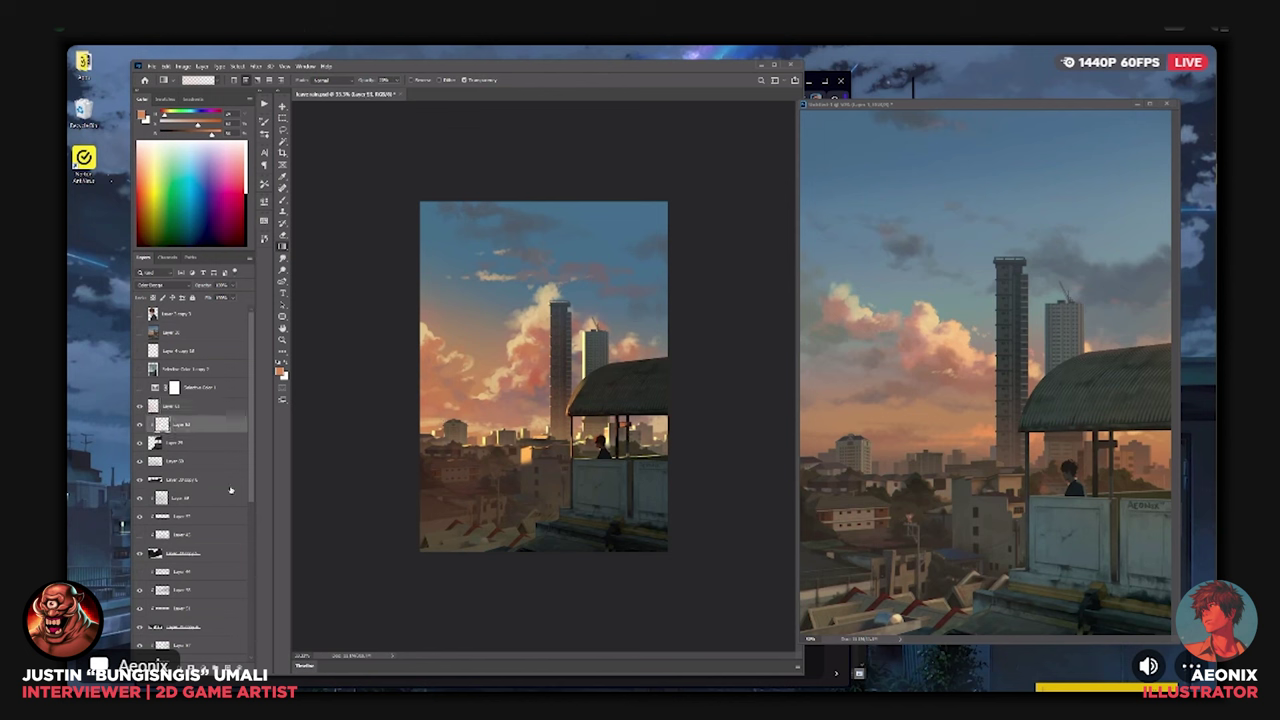
click(228, 667)
click(160, 284)
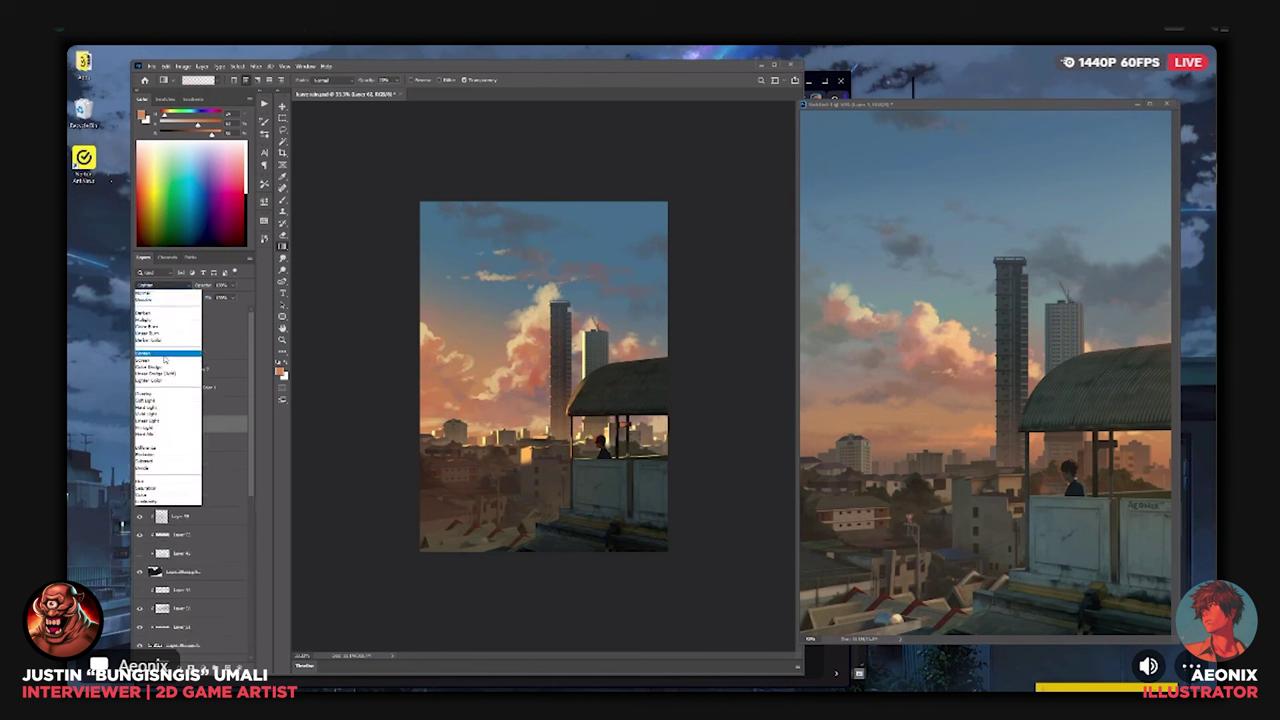
click(165, 350)
alt+click(533, 407)
drag(566, 432, 739, 373)
key(ctrl+z)
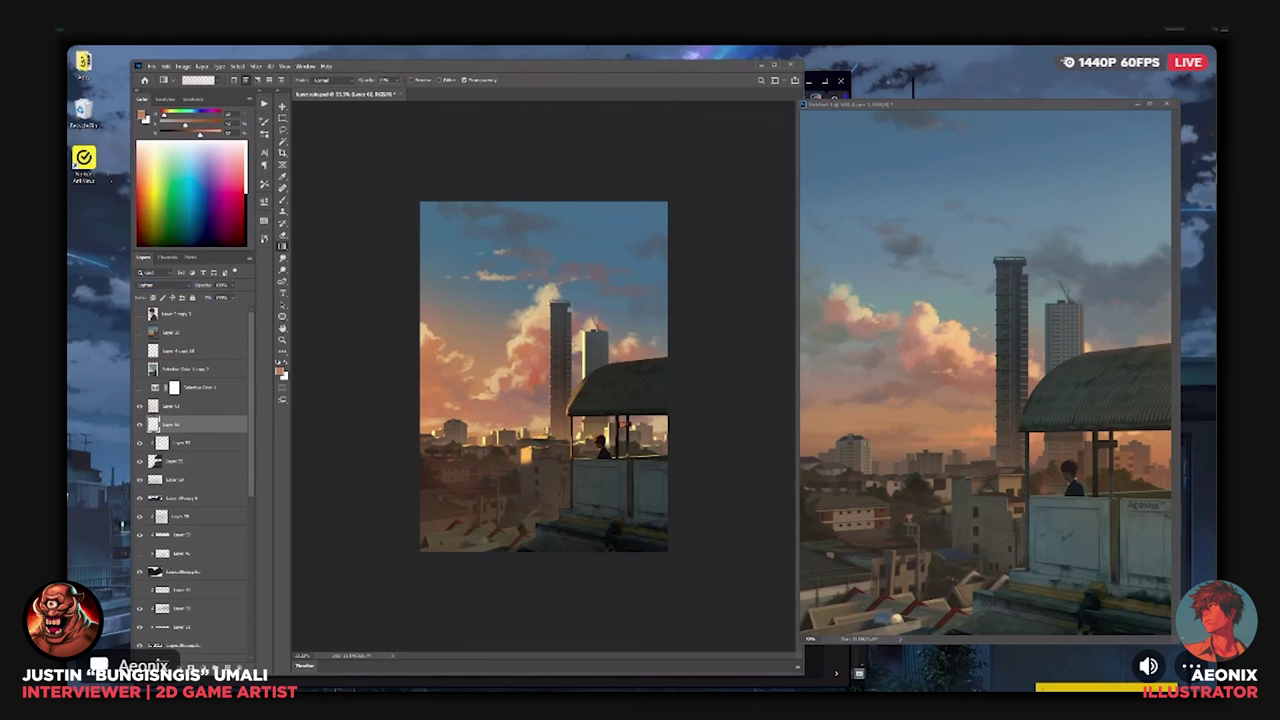
drag(584, 415, 739, 382)
key(ctrl+z)
Sample the horizon orange and the blue of the sky beside the towers, and fade them over the skyline on the Lighten layer.
alt+click(543, 498)
key(b)
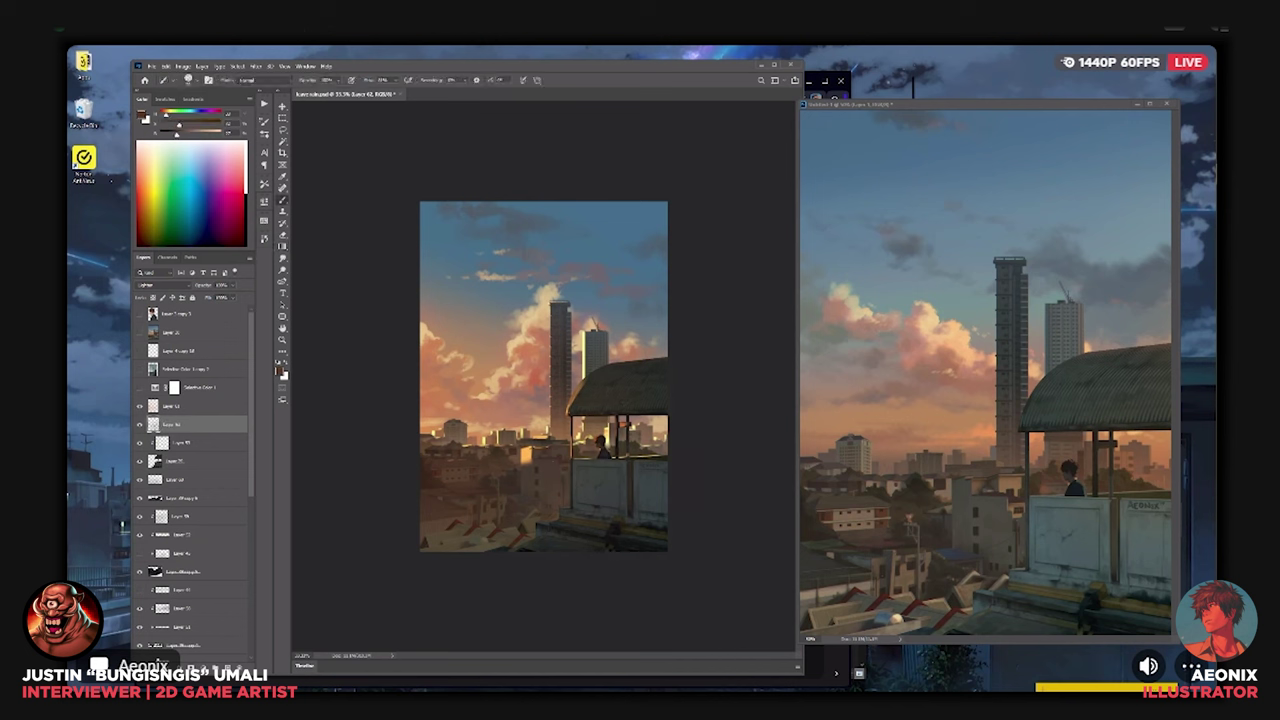
alt+click(473, 435)
key(g)
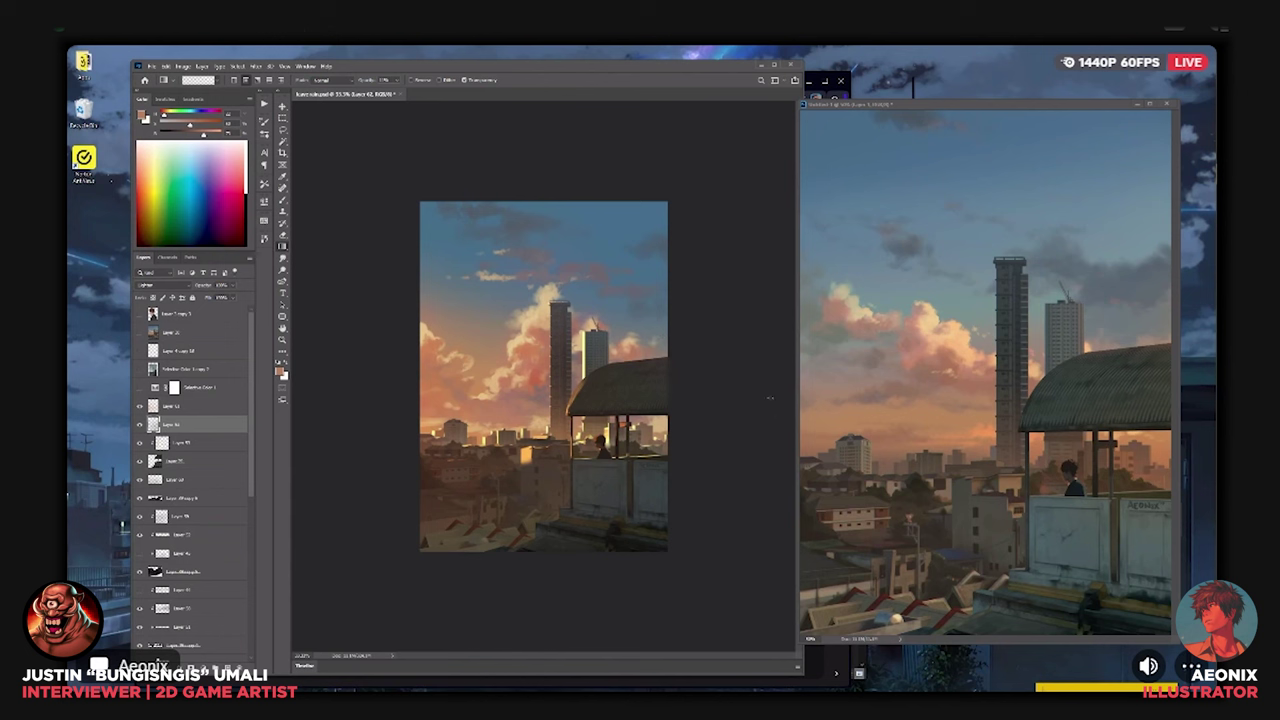
alt+click(651, 322)
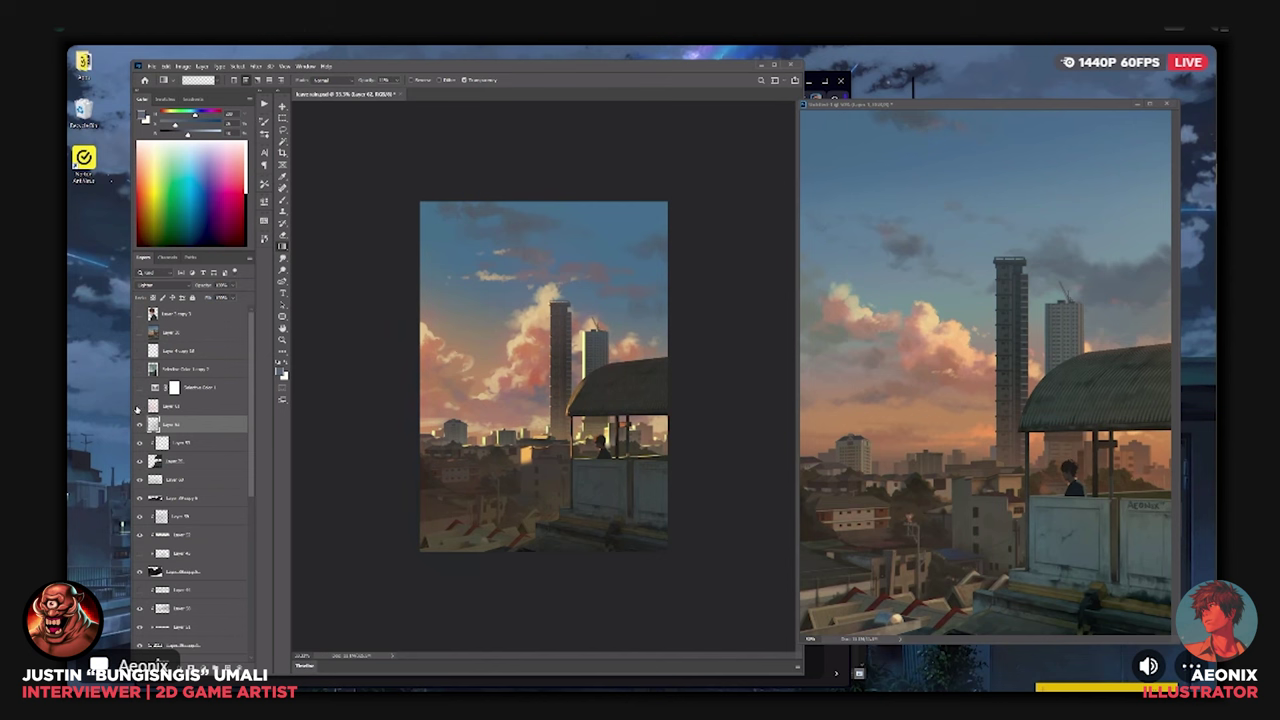
Compare the sunset repaint with the original rainy painting by showing and hiding the rainy version's layer.
click(168, 410)
key(ctrl+plus)
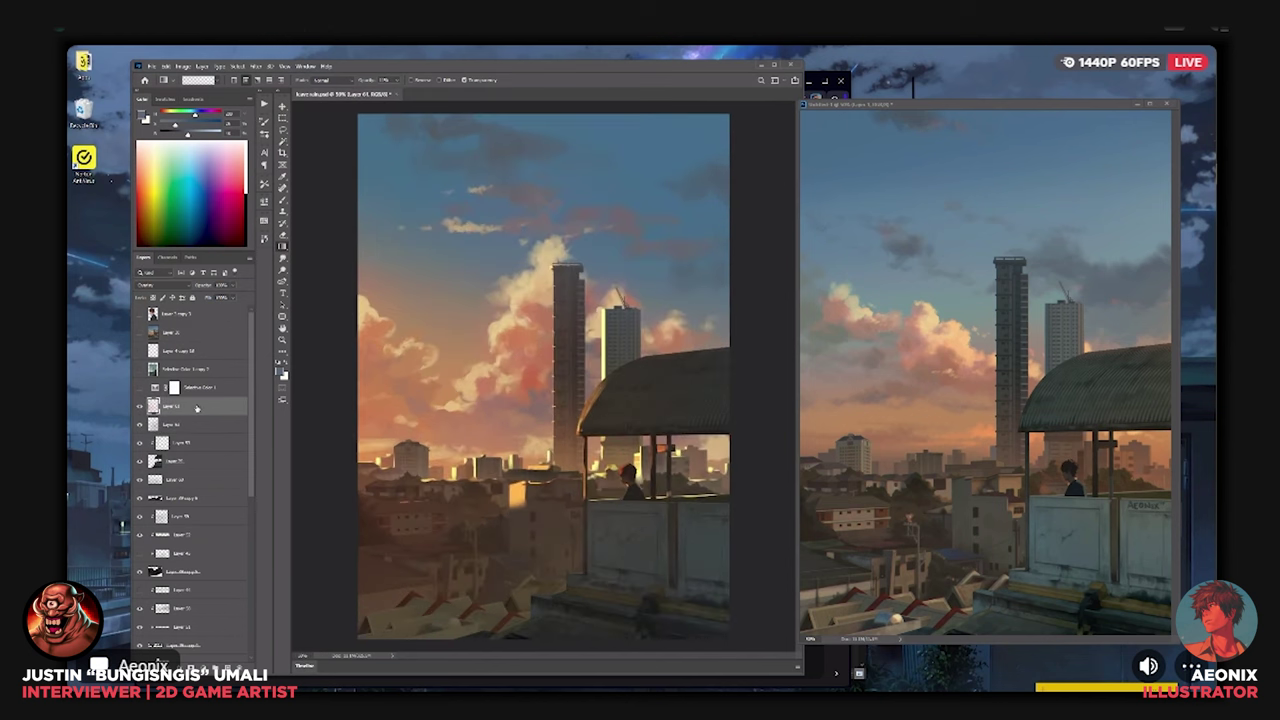
key(ctrl+minus)
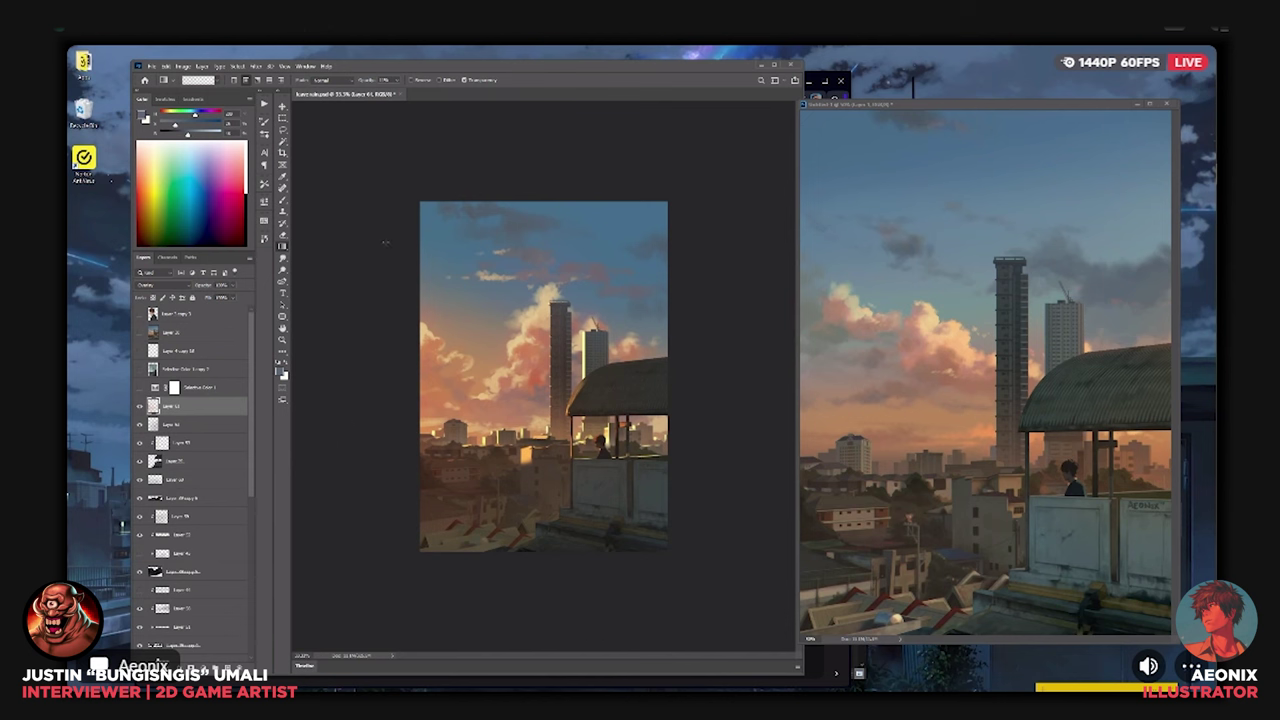
key(ctrl+plus)
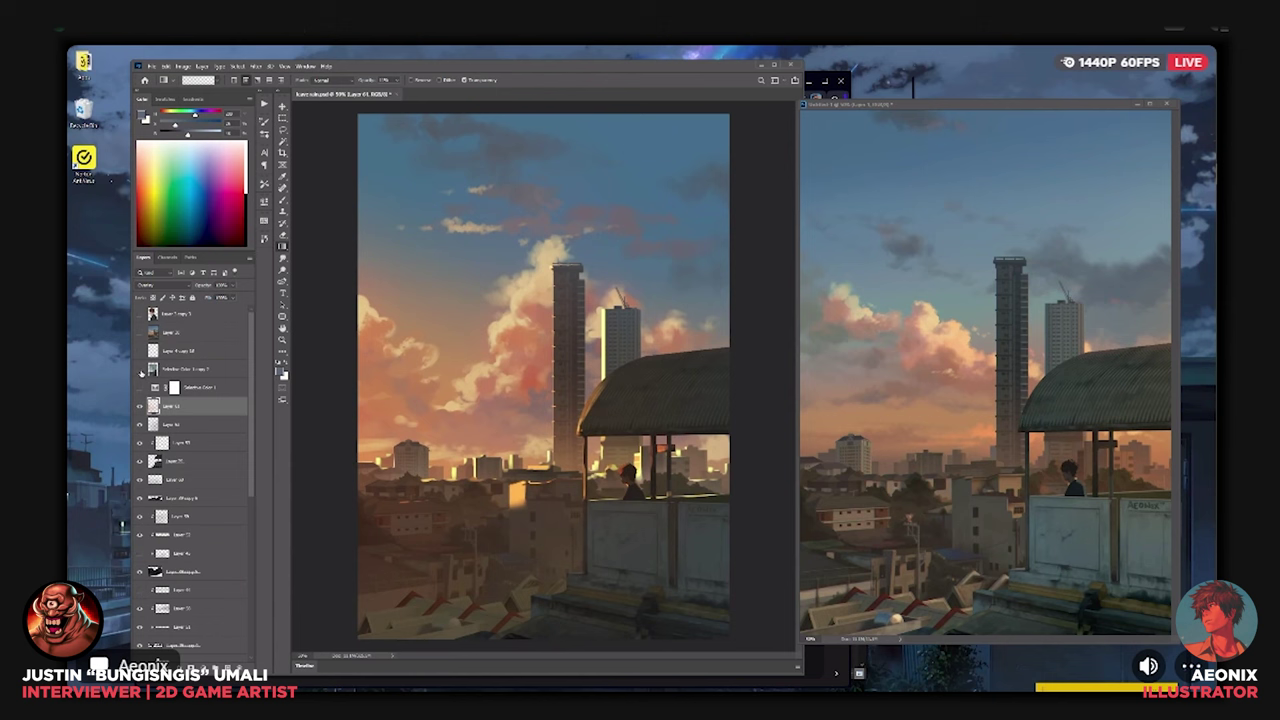
click(141, 370)
click(141, 370)
click(141, 370)
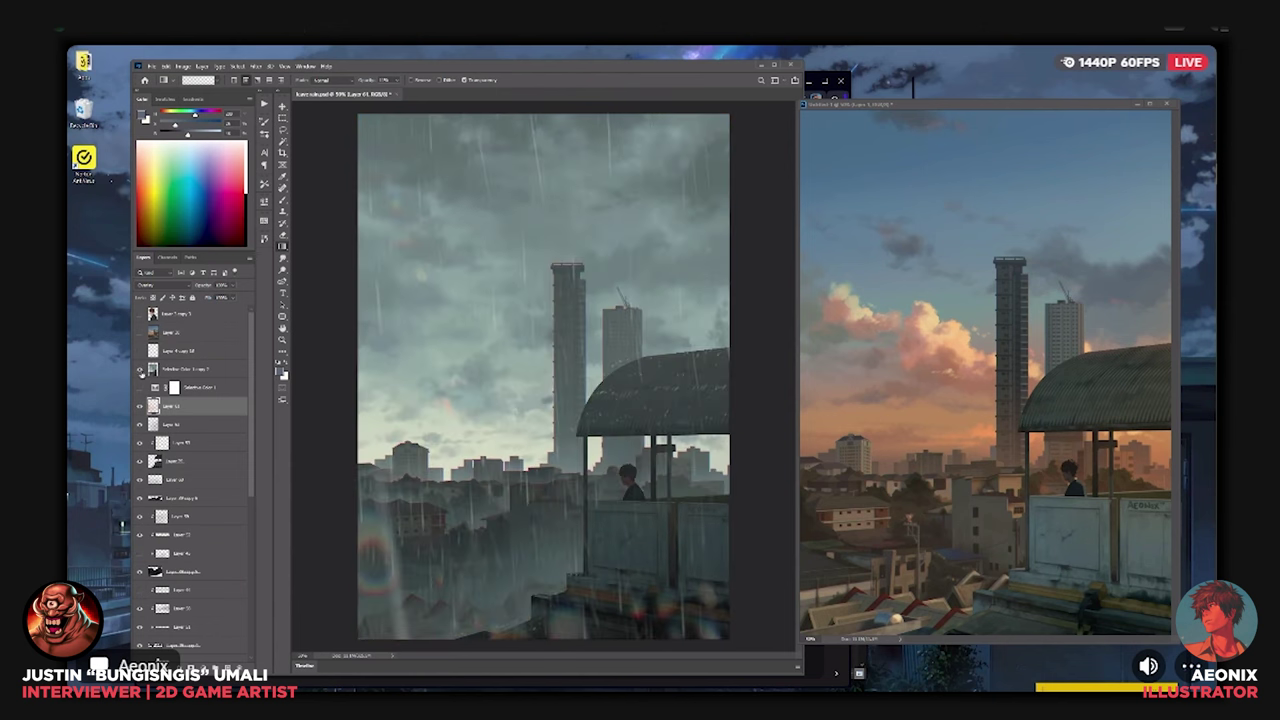
click(141, 370)
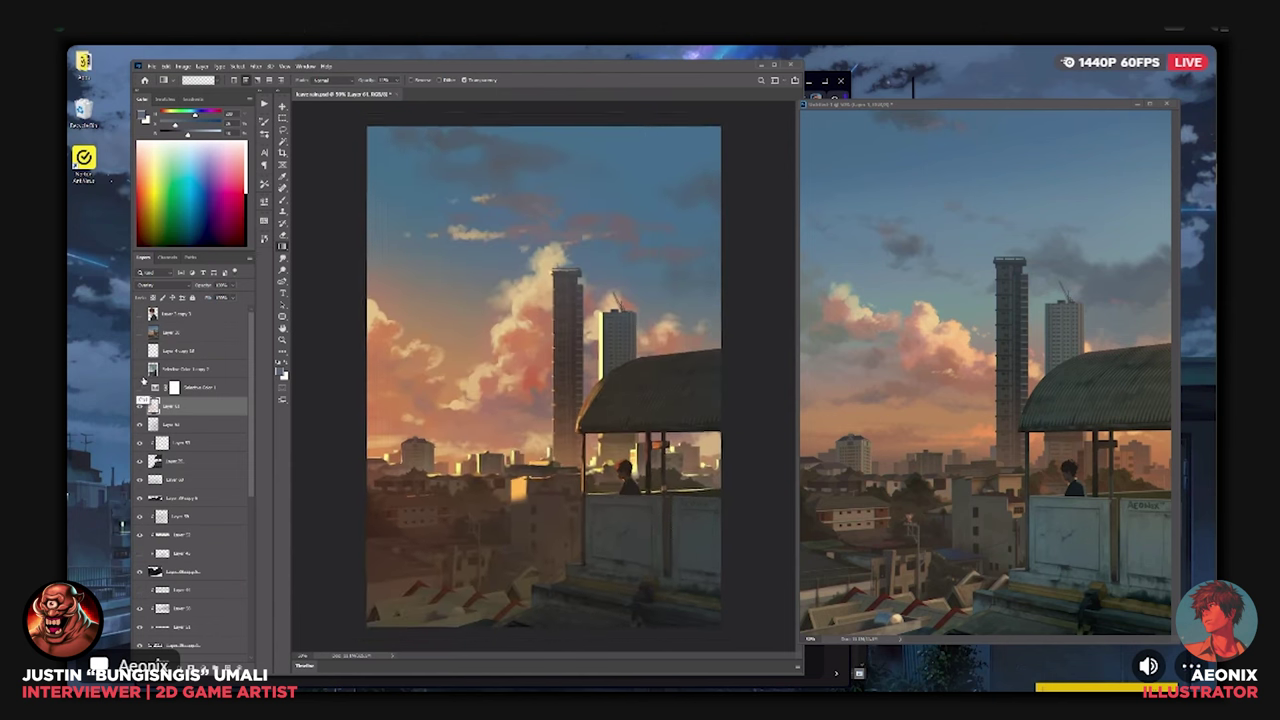
key(ctrl+minus)
key(ctrl+plus)
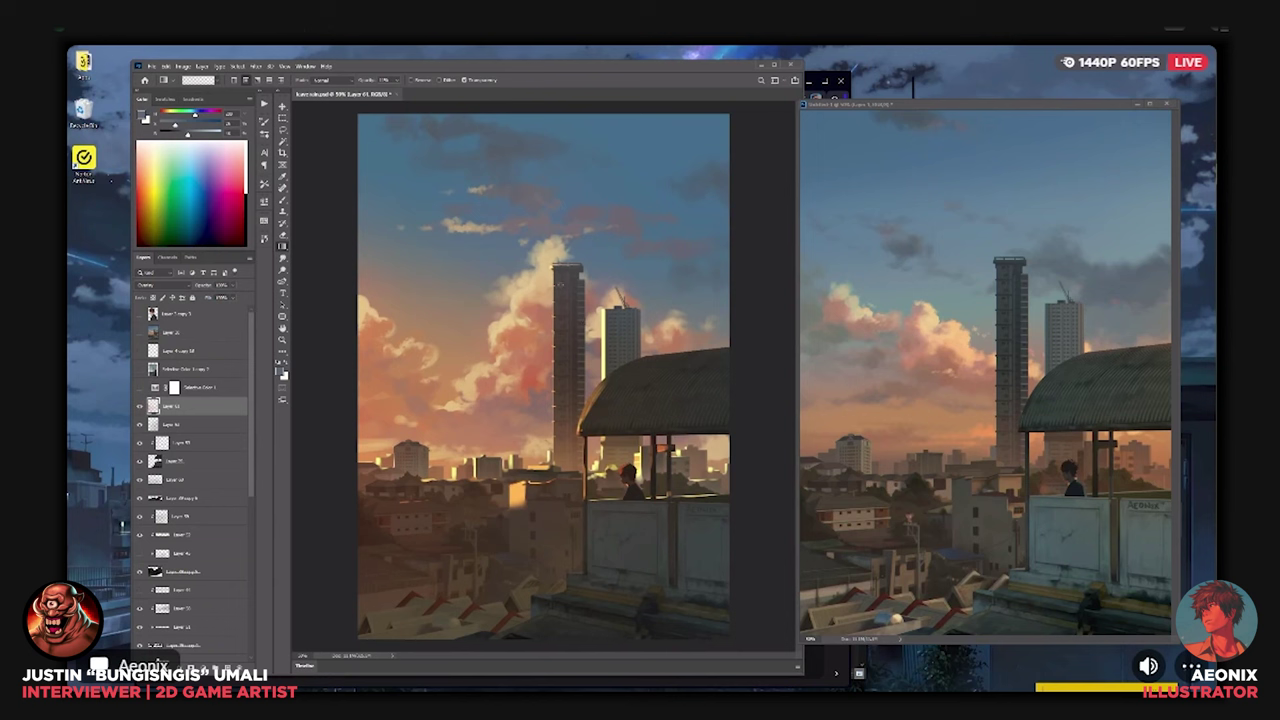
click(141, 370)
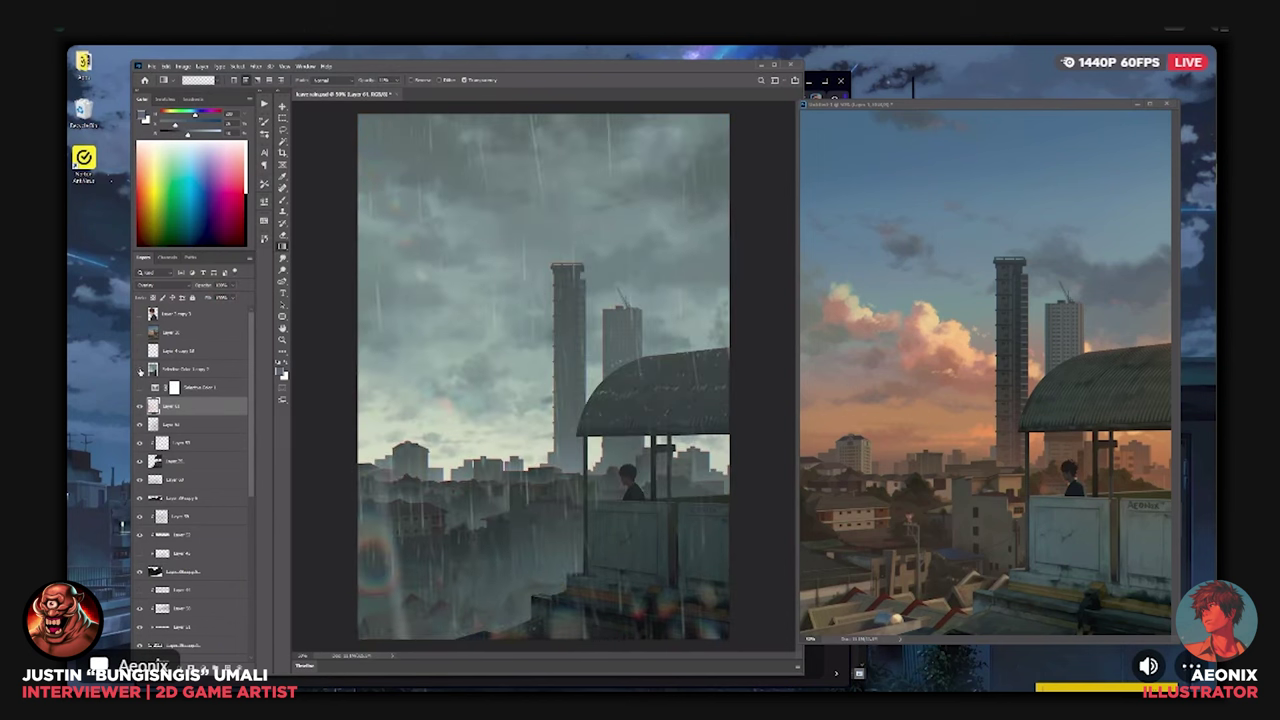
click(141, 370)
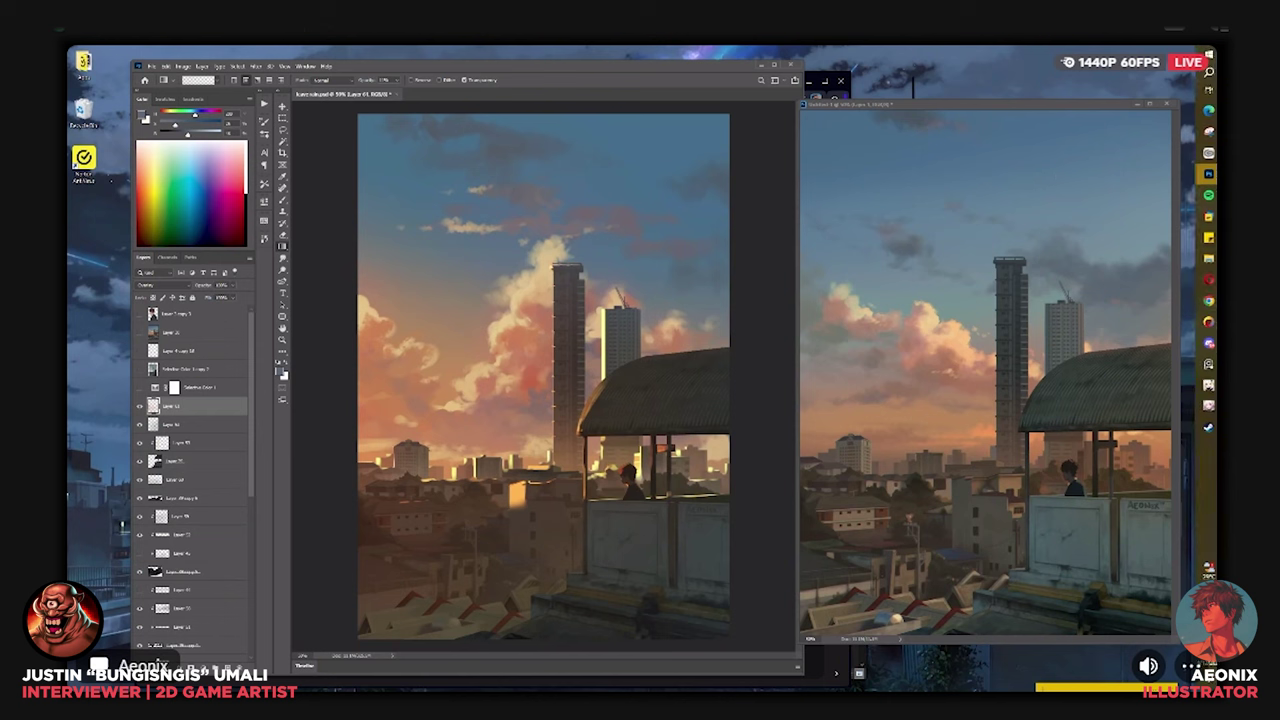
Switch to Discord to check the live stage and its audience, and return to the whole painting in Photoshop.
click(1204, 346)
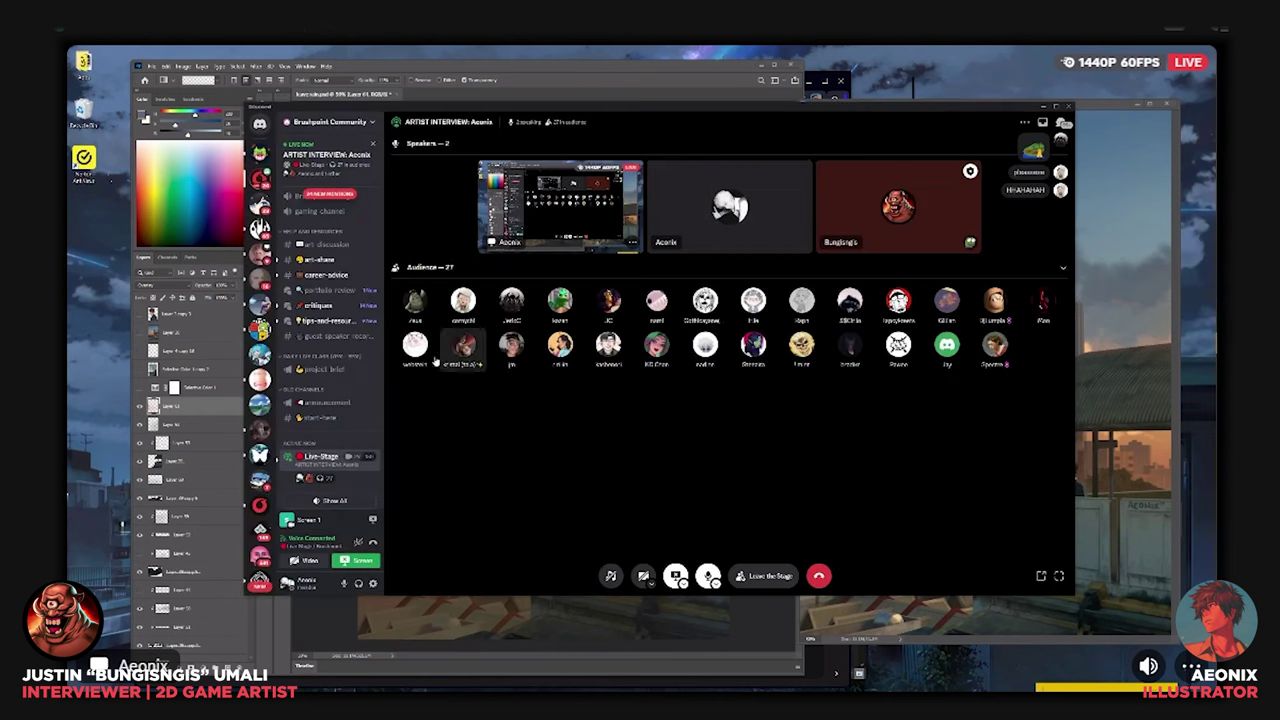
click(327, 599)
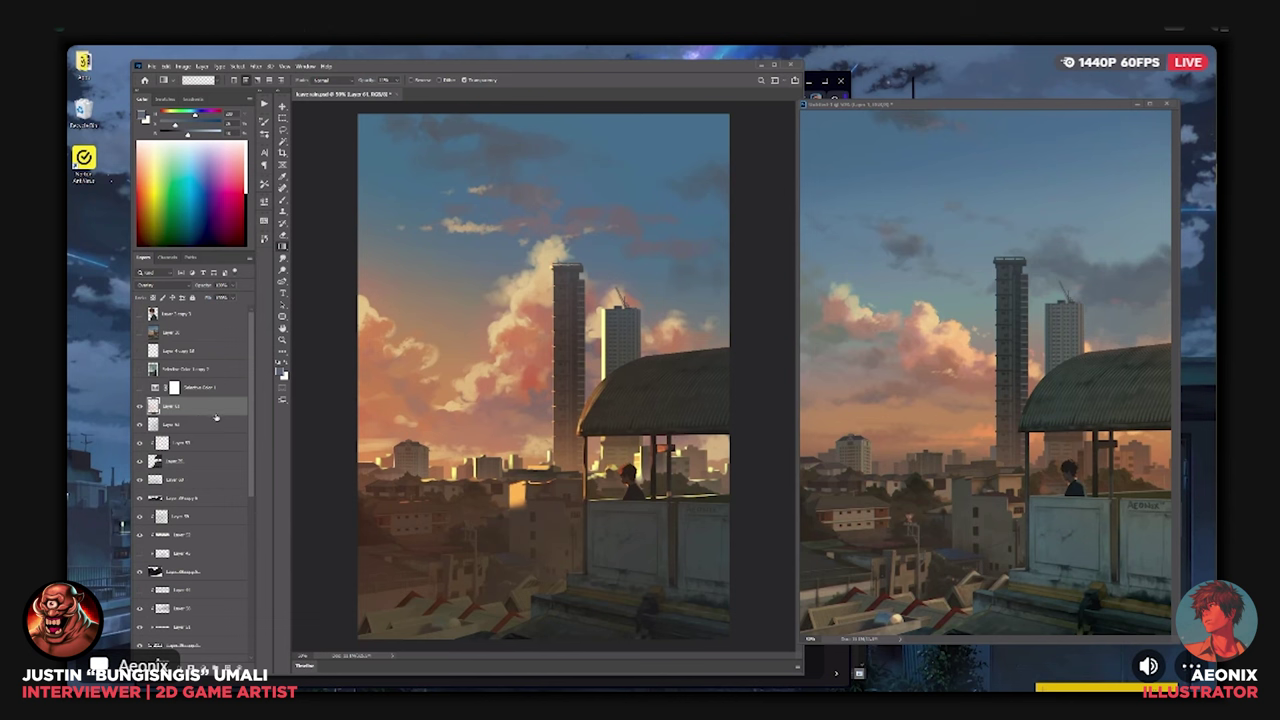
key(ctrl+minus)
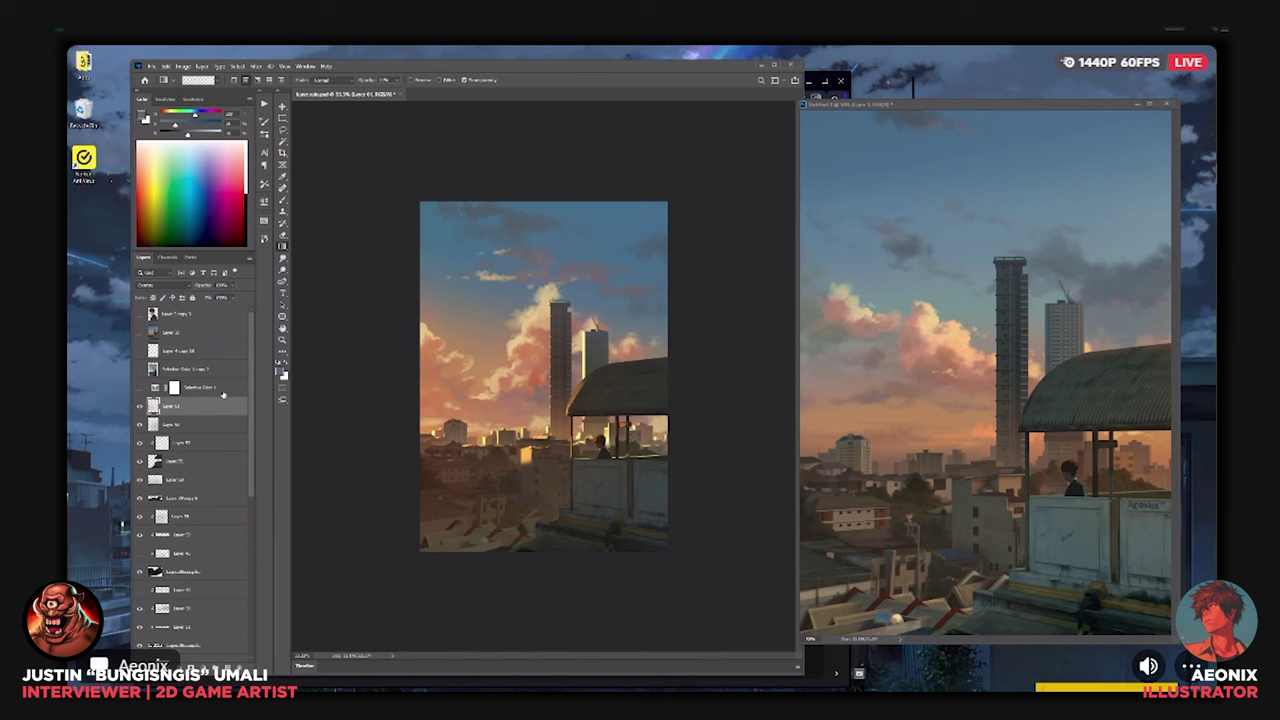
Delete the Overlay and Lighten glow layers, the shelter's clipped highlights and the haze layer directly beneath the shelter.
key(ctrl+e)
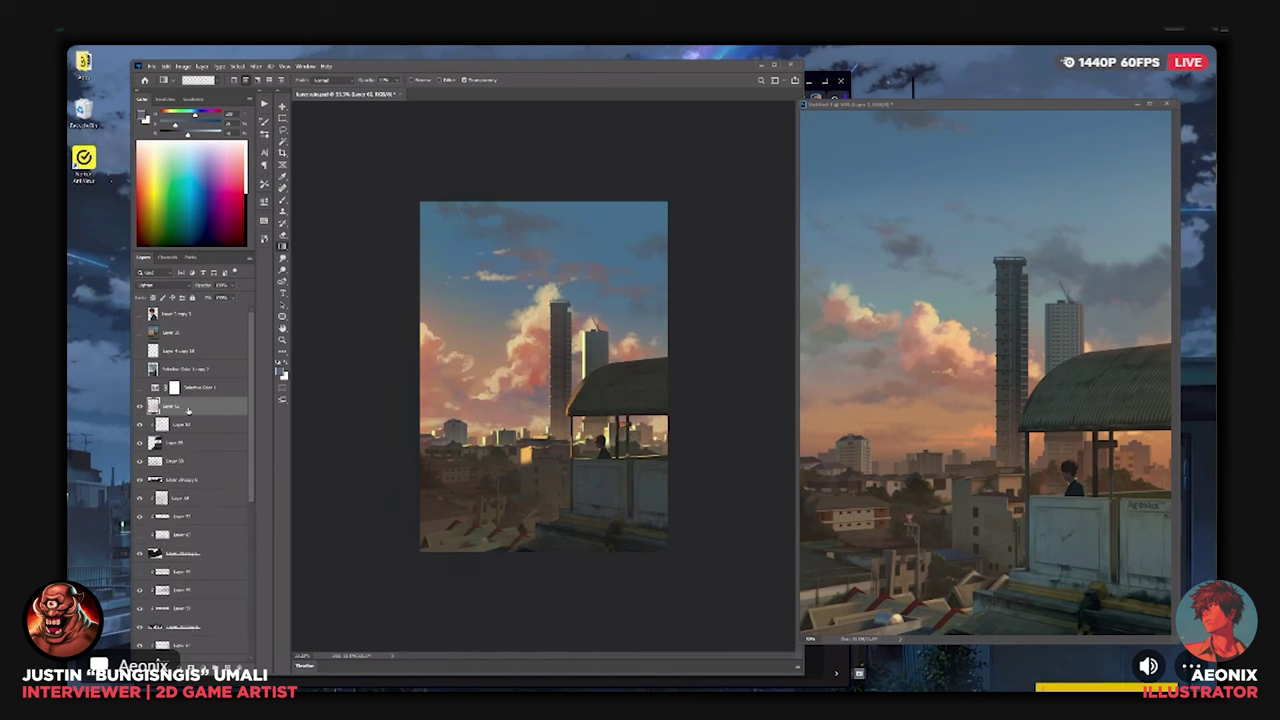
key(ctrl+e)
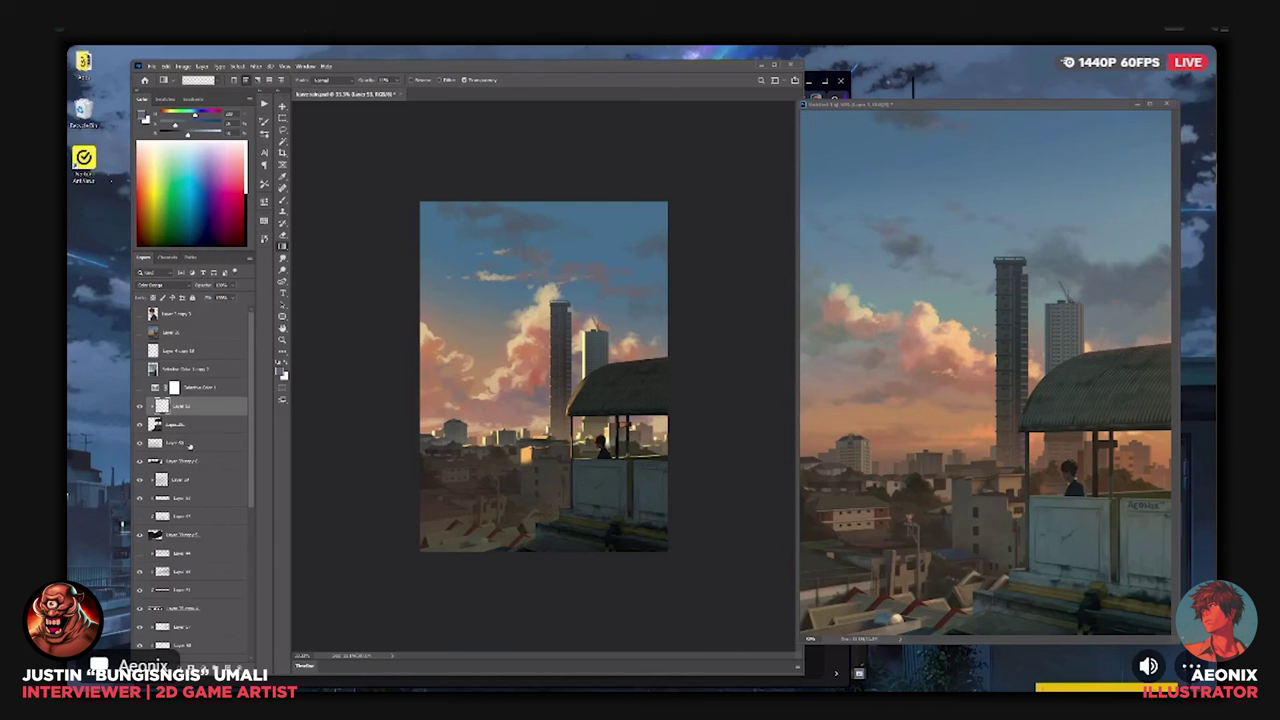
key(ctrl+e)
click(202, 428)
click(142, 428)
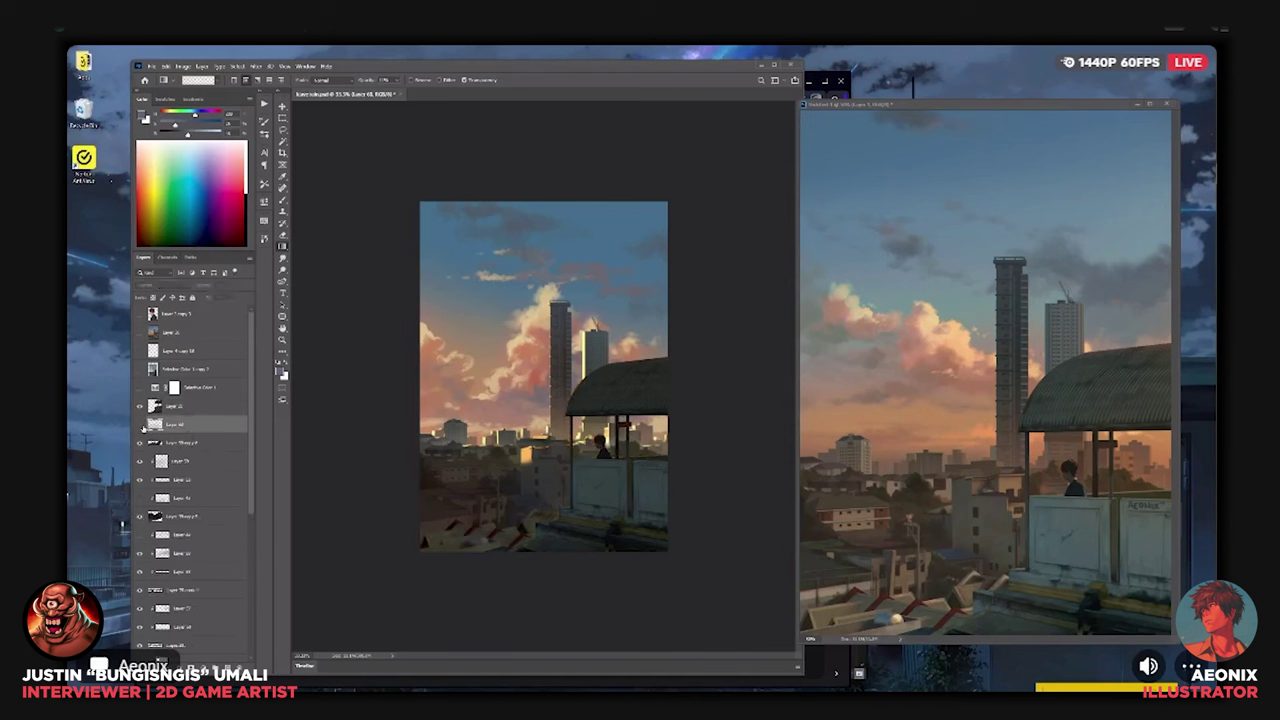
click(141, 429)
key(Delete)
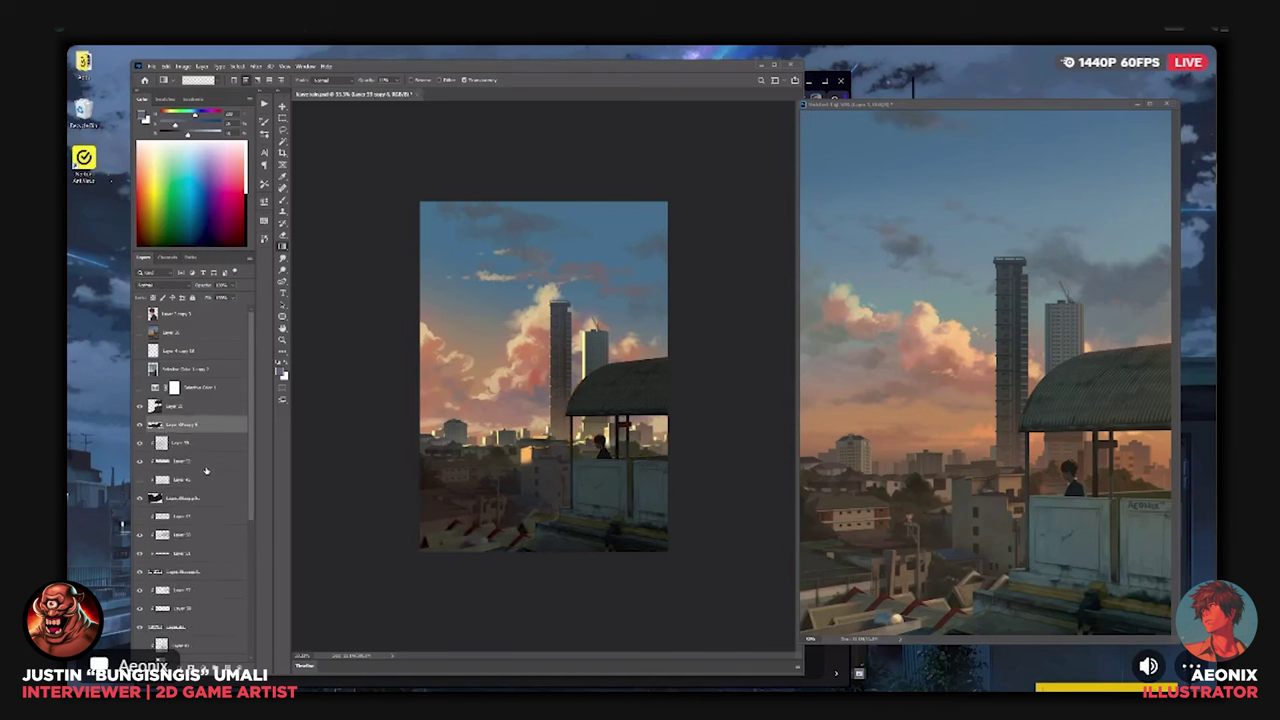
Delete the Lighten haze layer and the Color Dodge highlight layer clipped to the foreground houses.
click(204, 449)
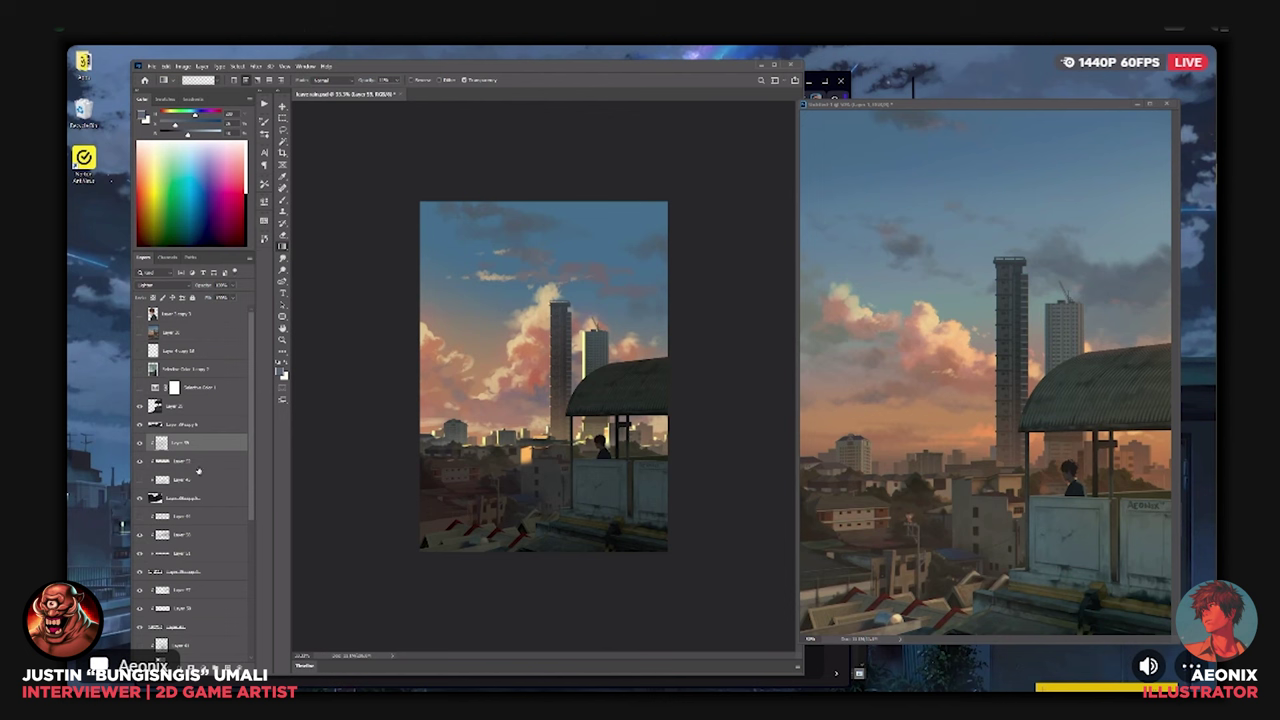
key(ctrl+e)
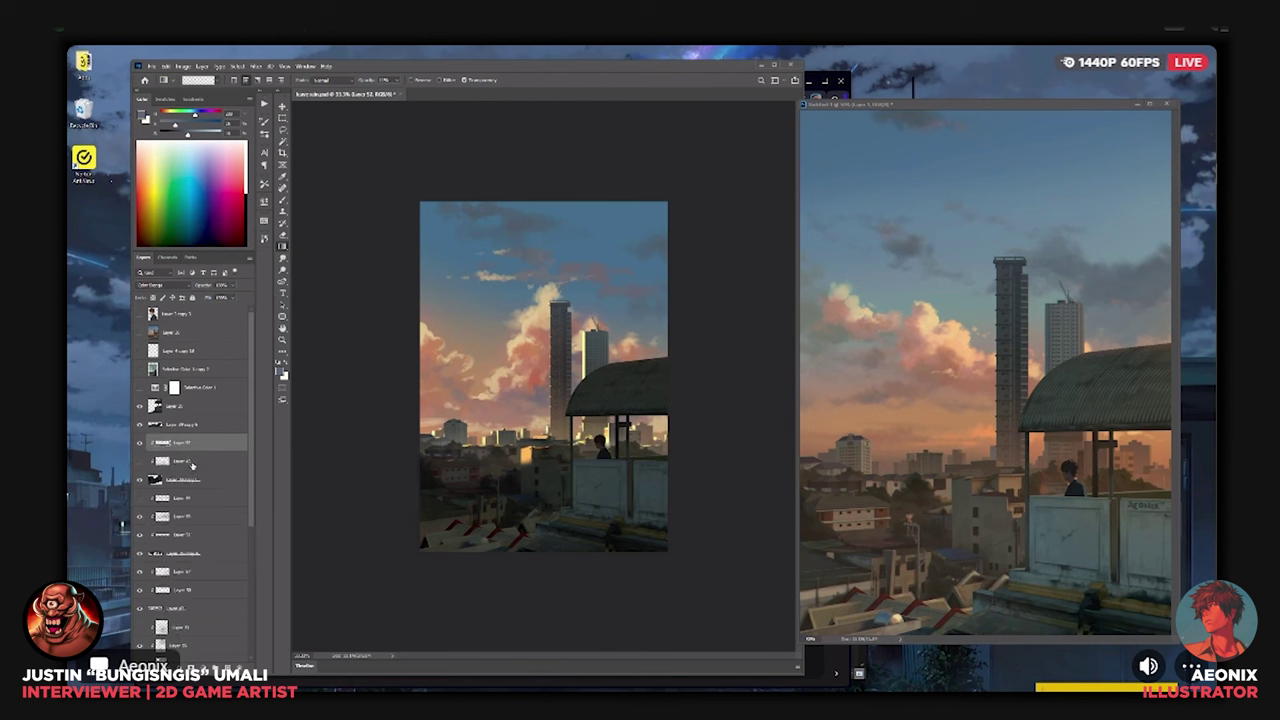
click(140, 444)
click(140, 447)
key(Delete)
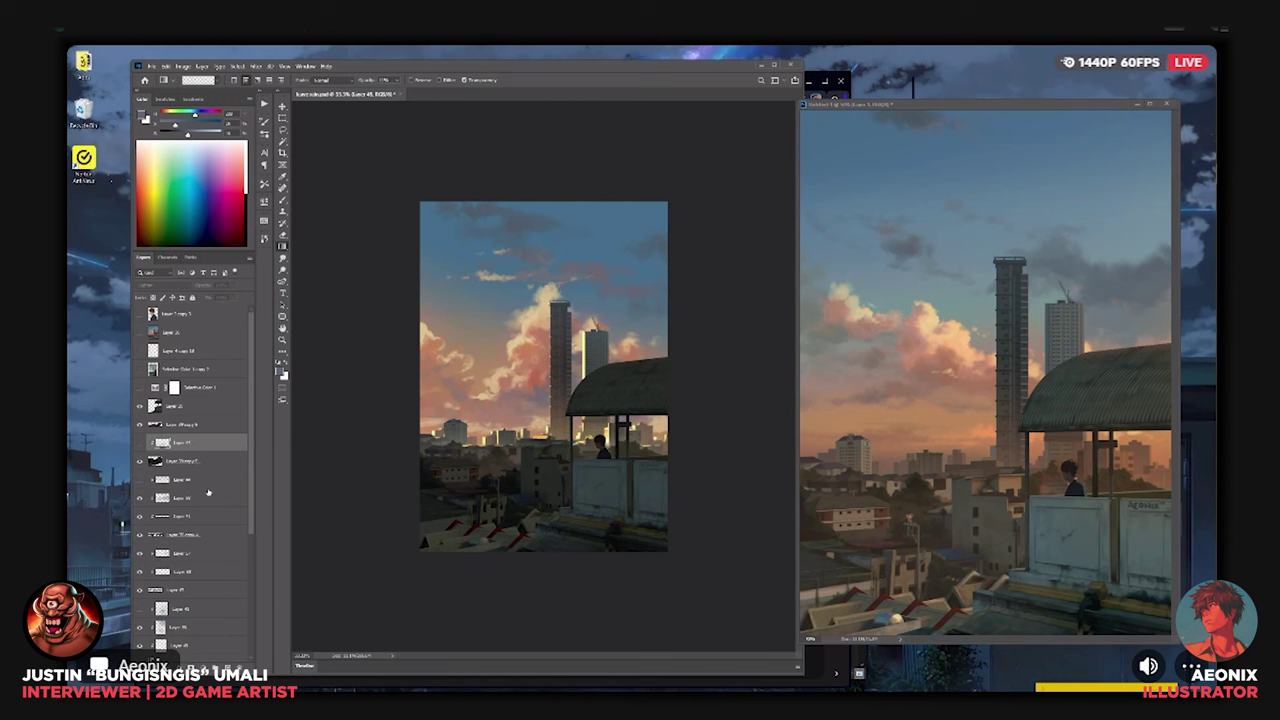
Delete the haze and highlight layers clipped to the two mid-ground building layers, keeping the base building layers.
click(207, 487)
key(Delete)
key(Delete)
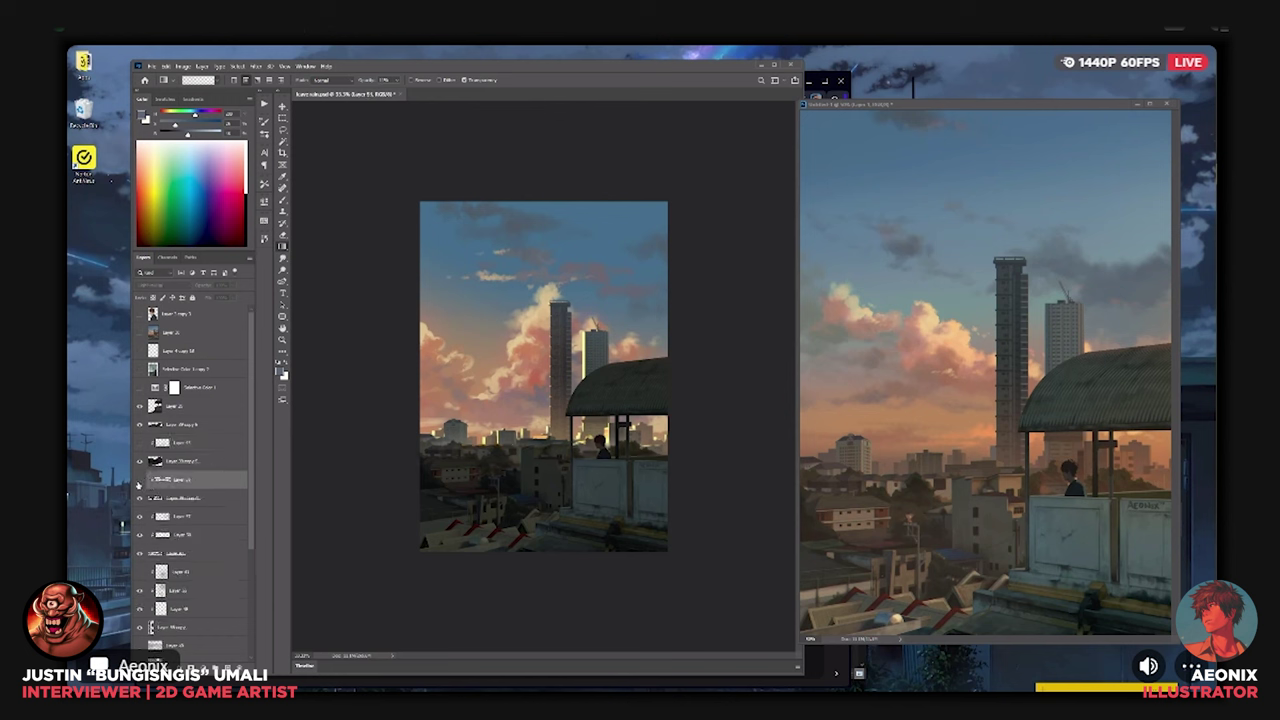
key(ctrl+e)
click(217, 505)
key(ctrl+e)
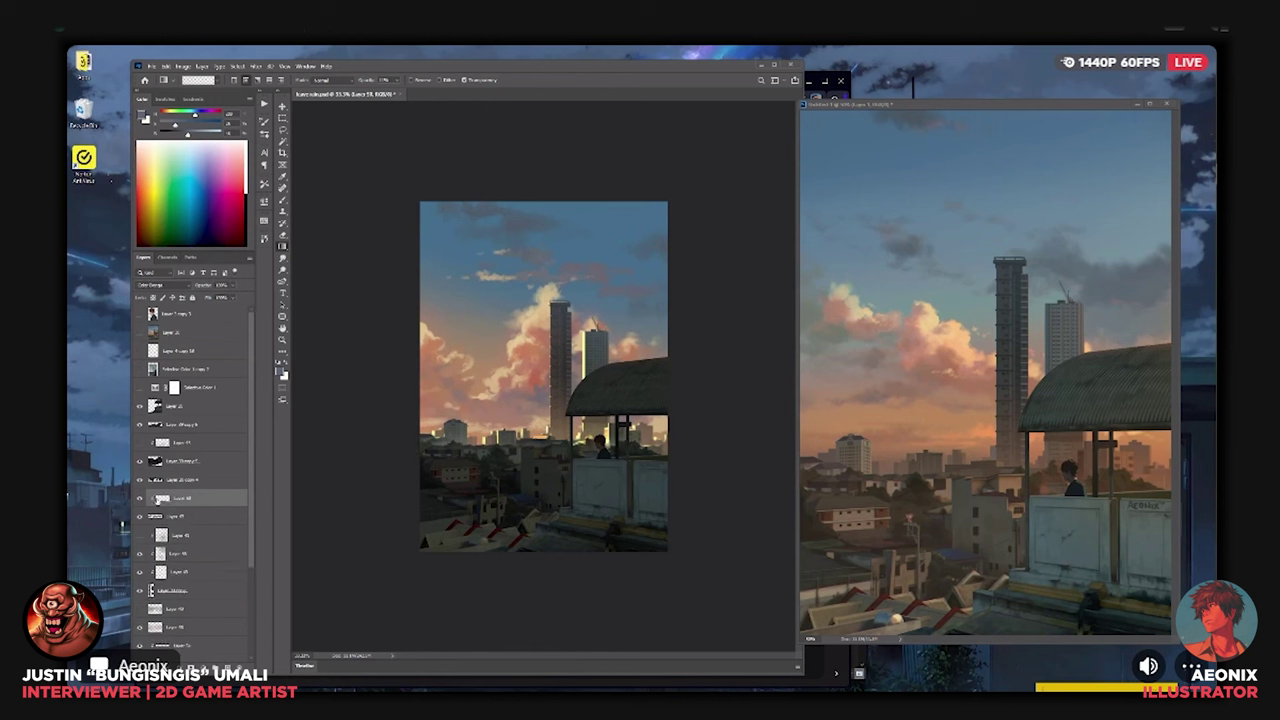
key(ctrl+e)
Delete the three shading and highlight layers clipped to the tall towers, including the Color Dodge layer.
click(197, 516)
key(ctrl+e)
key(ctrl+e)
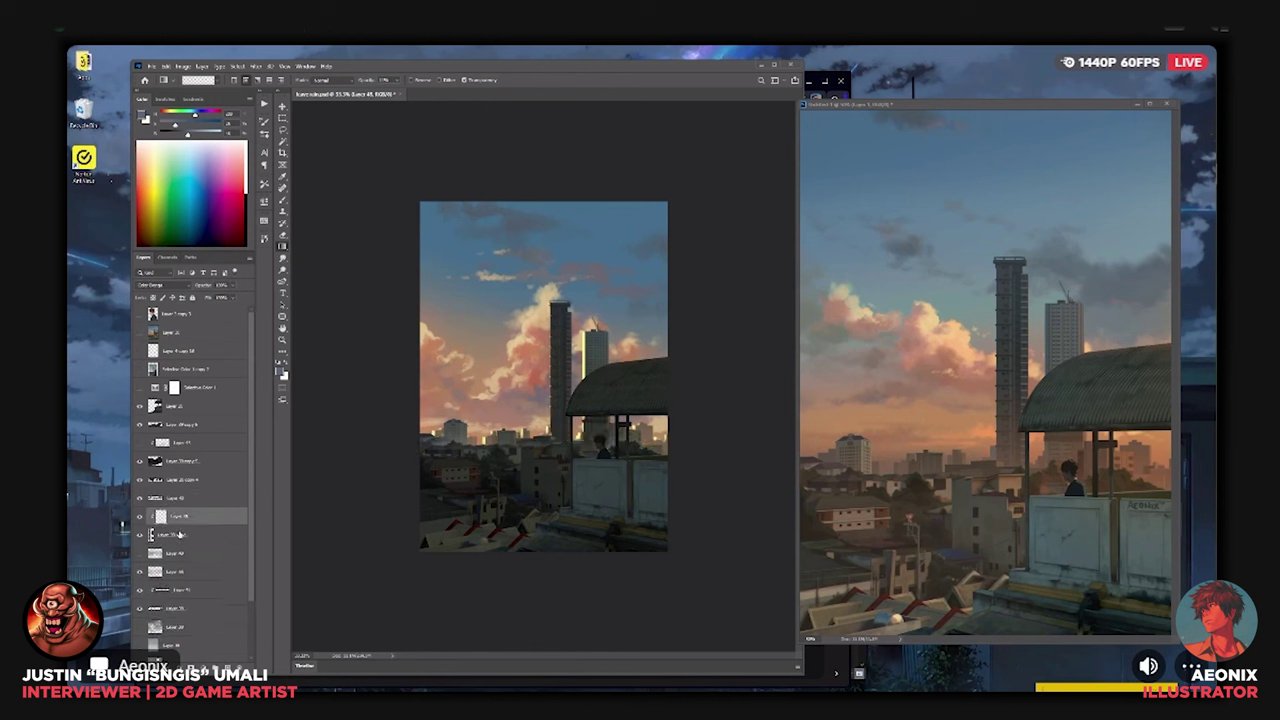
key(Delete)
Delete the two haze layers behind the towers and the Color Dodge highlights clipped to the distant skyline.
click(202, 550)
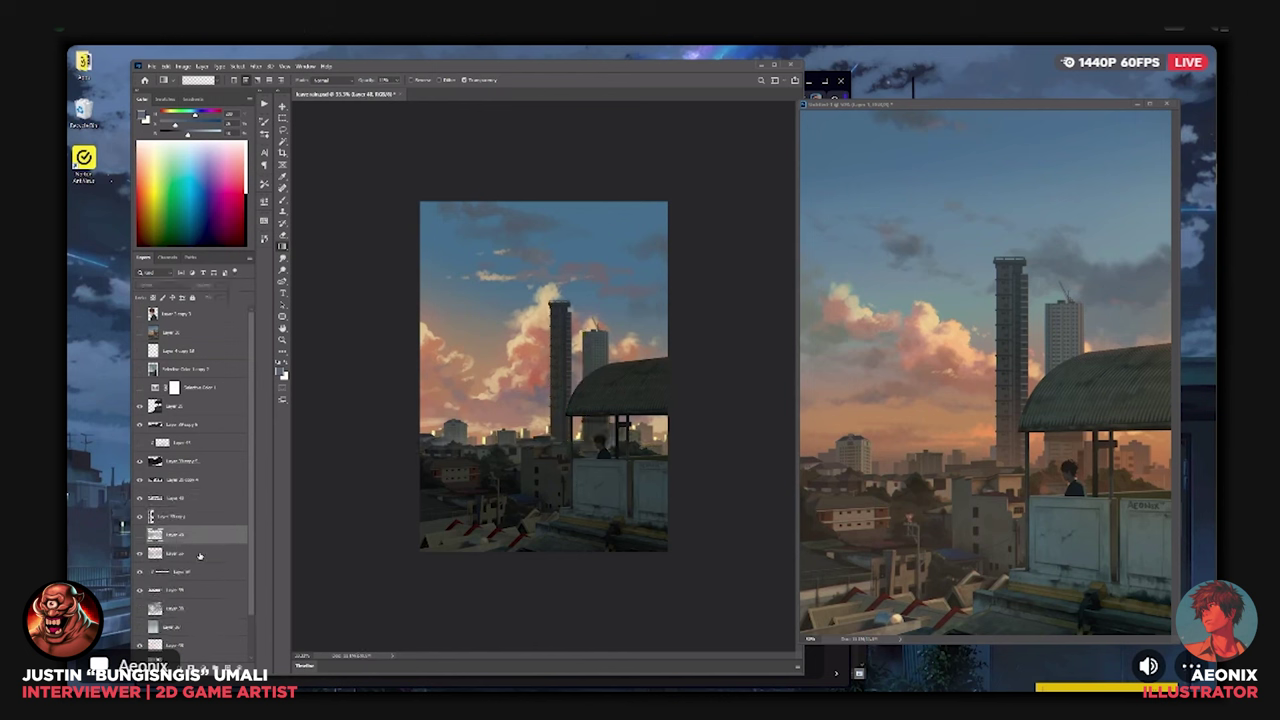
key(Delete)
key(ctrl+e)
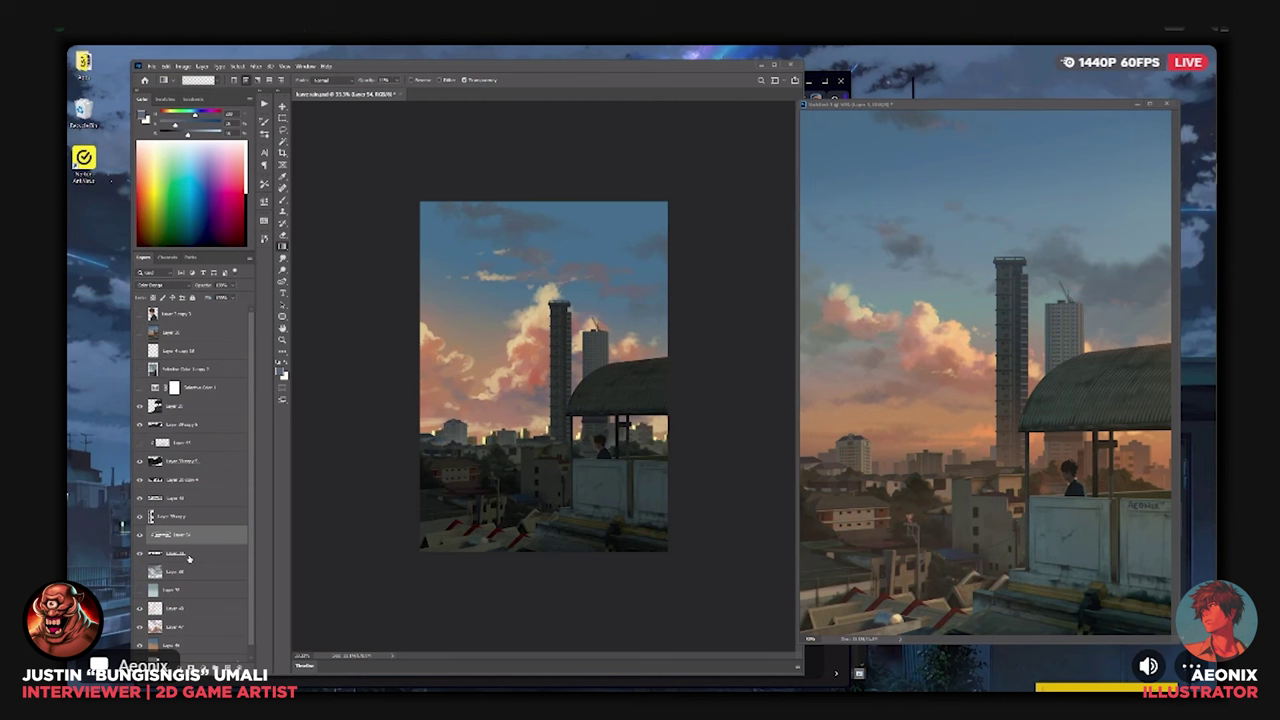
key(ctrl+e)
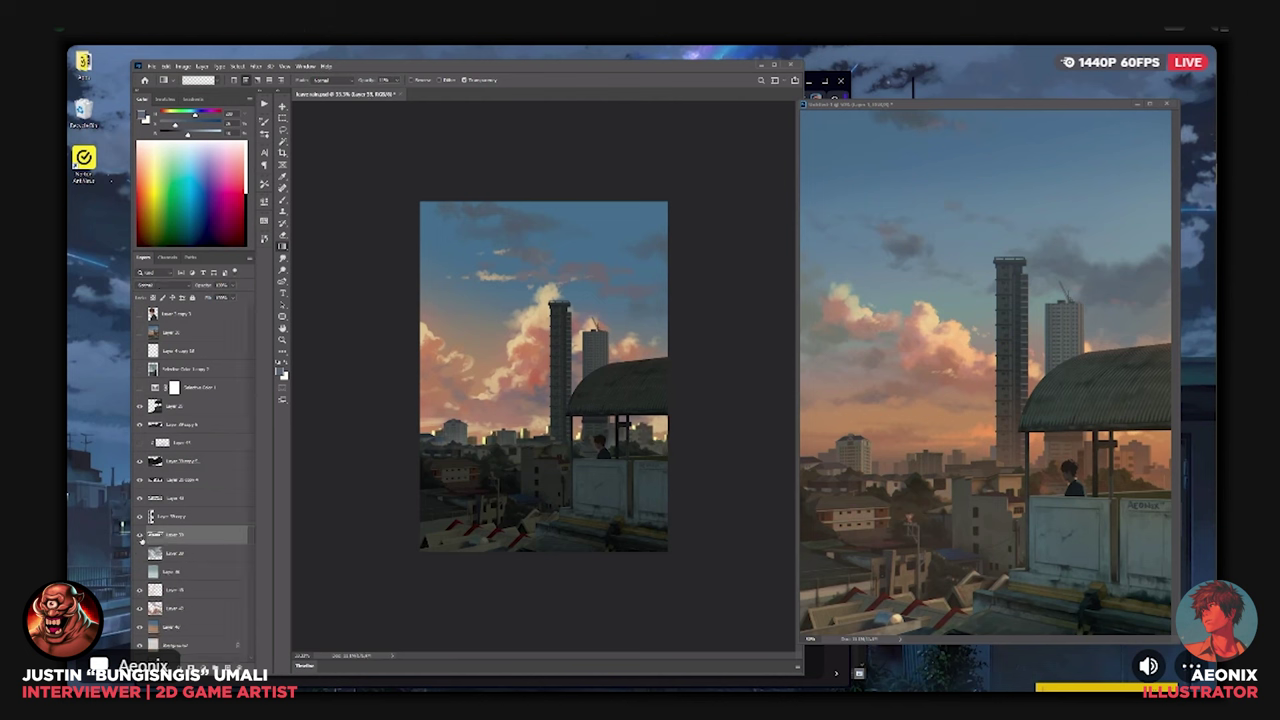
Delete the cloud and sky overlay layers beneath the distant skyline, leaving only the blue-to-orange sky gradient above the background.
click(198, 560)
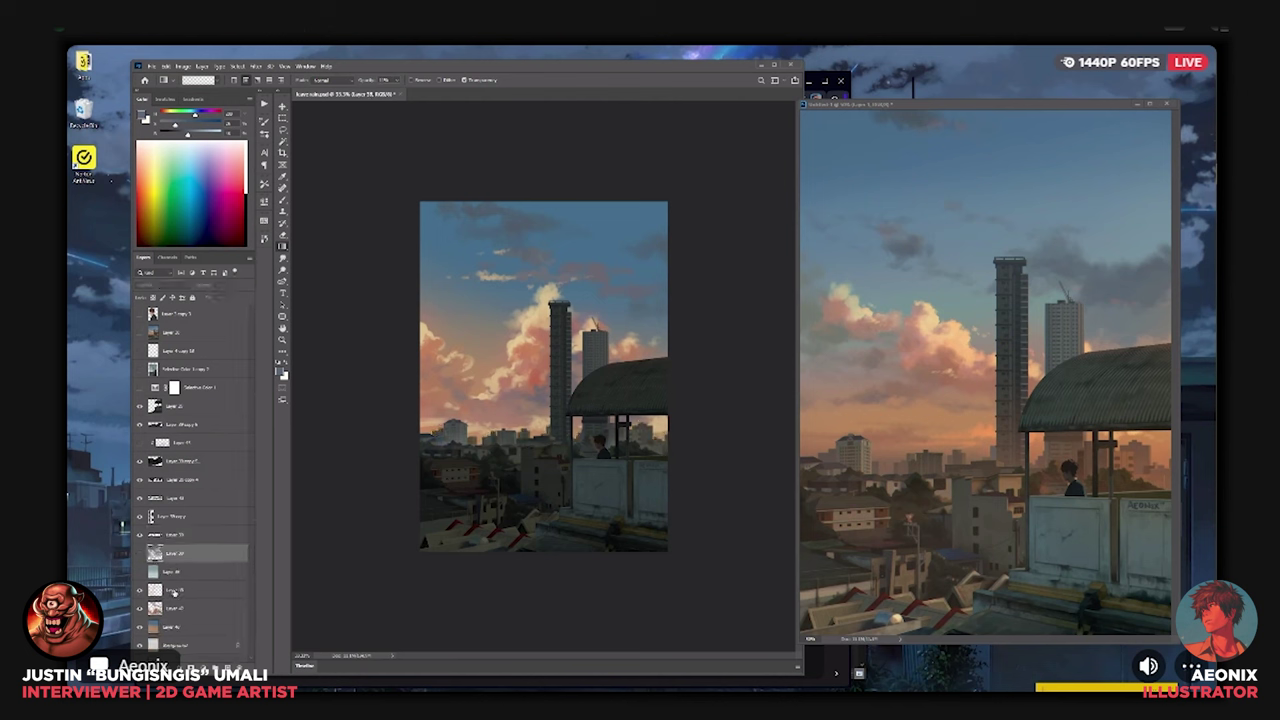
key(ctrl+e)
key(ctrl+e)
key(ctrl+e)
key(ctrl+e)
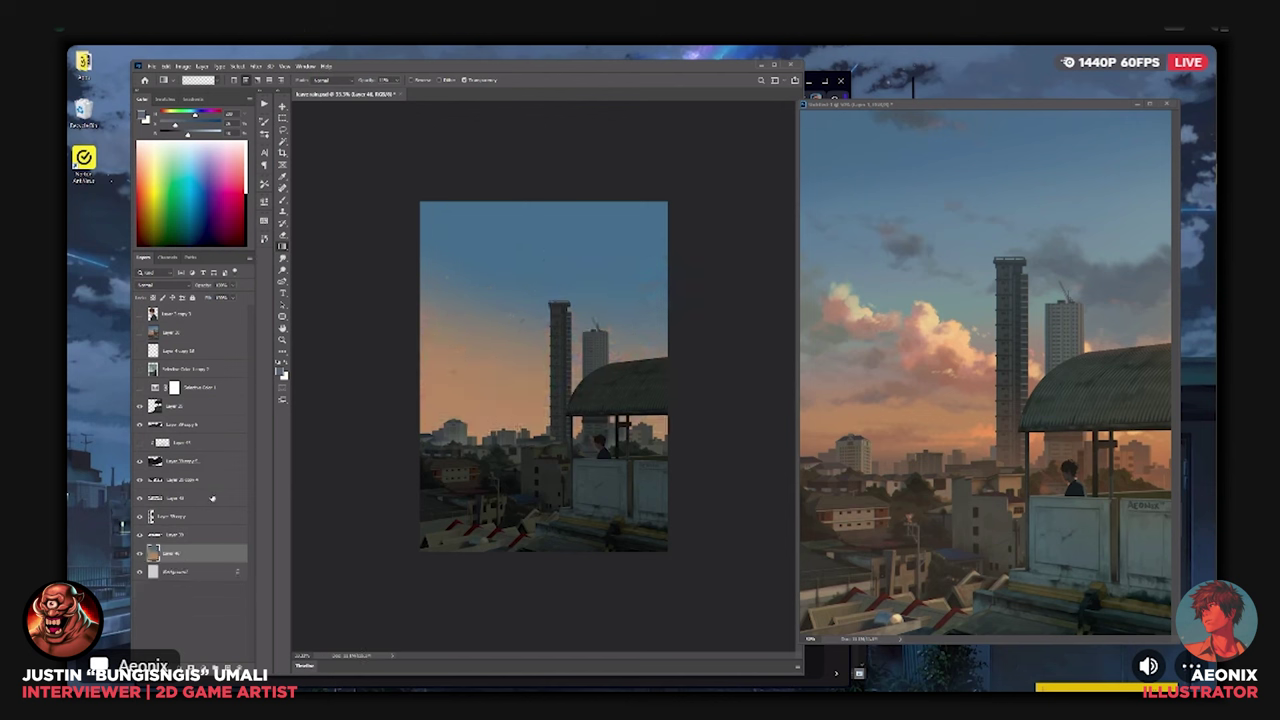
Turn the sky gradient layer fully black by lowering its lightness to the minimum with Hue/Saturation.
click(208, 535)
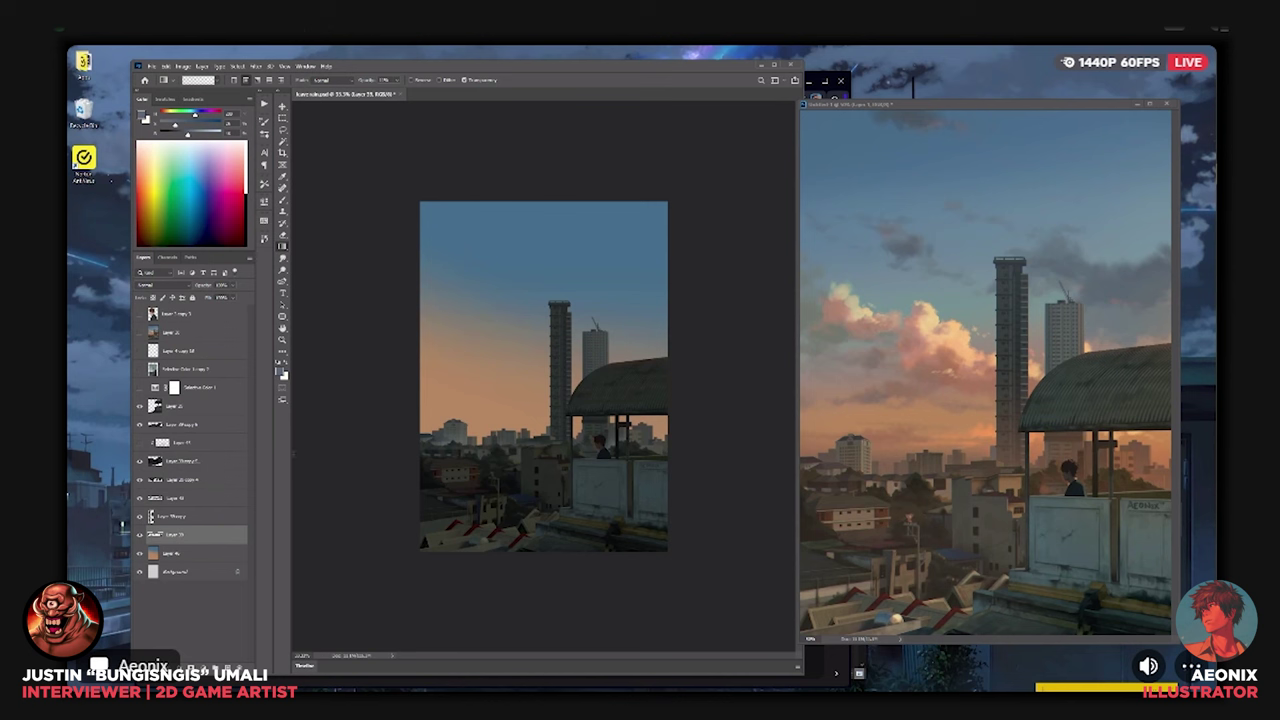
click(218, 555)
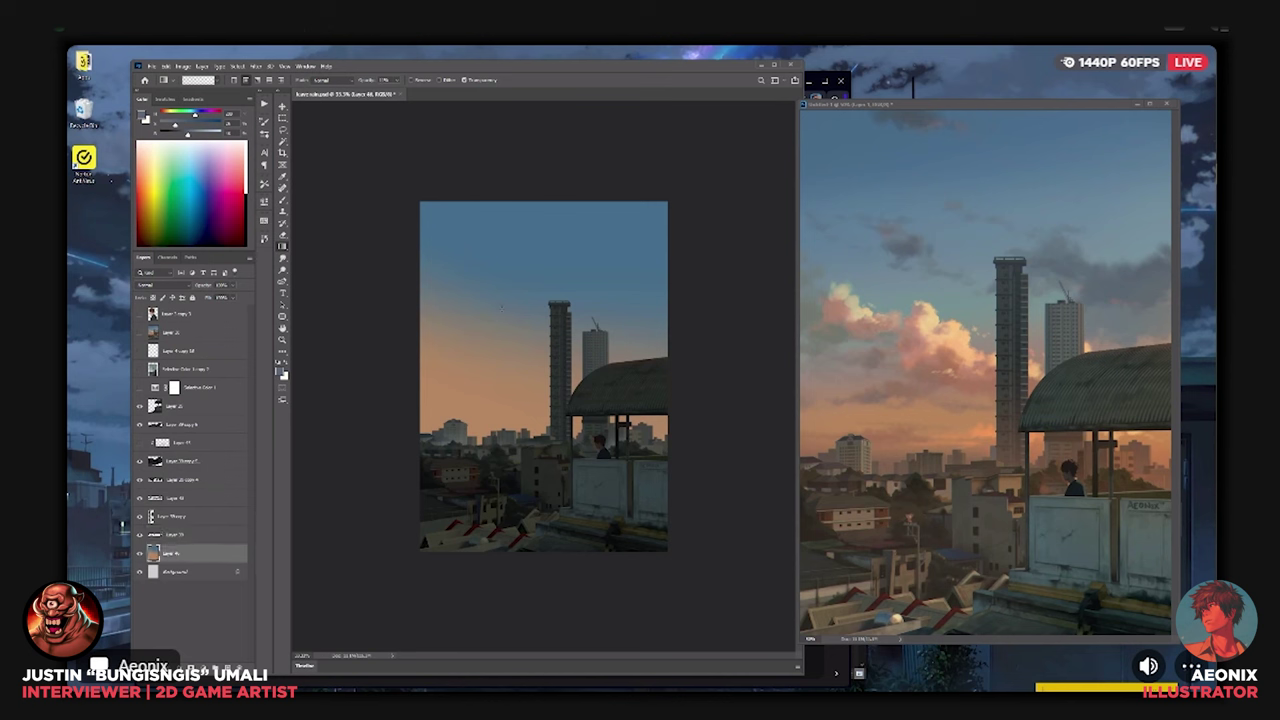
key(ctrl+u)
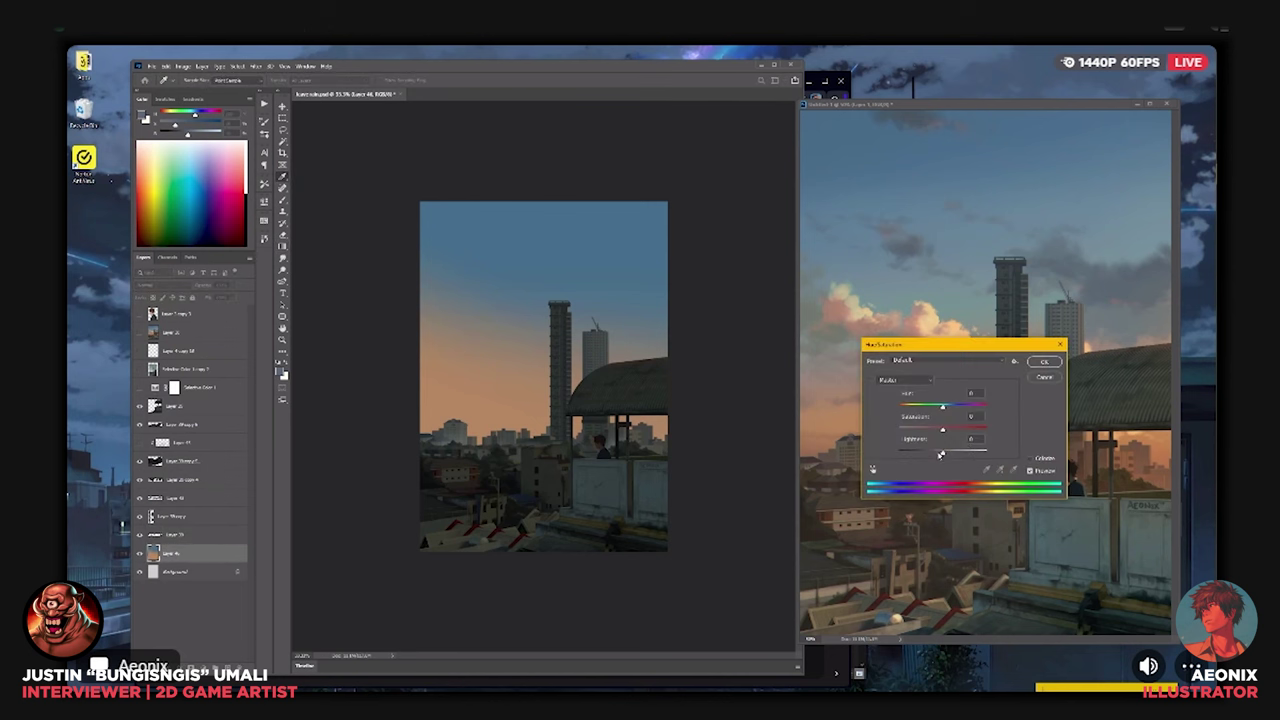
drag(940, 455, 858, 455)
click(1044, 361)
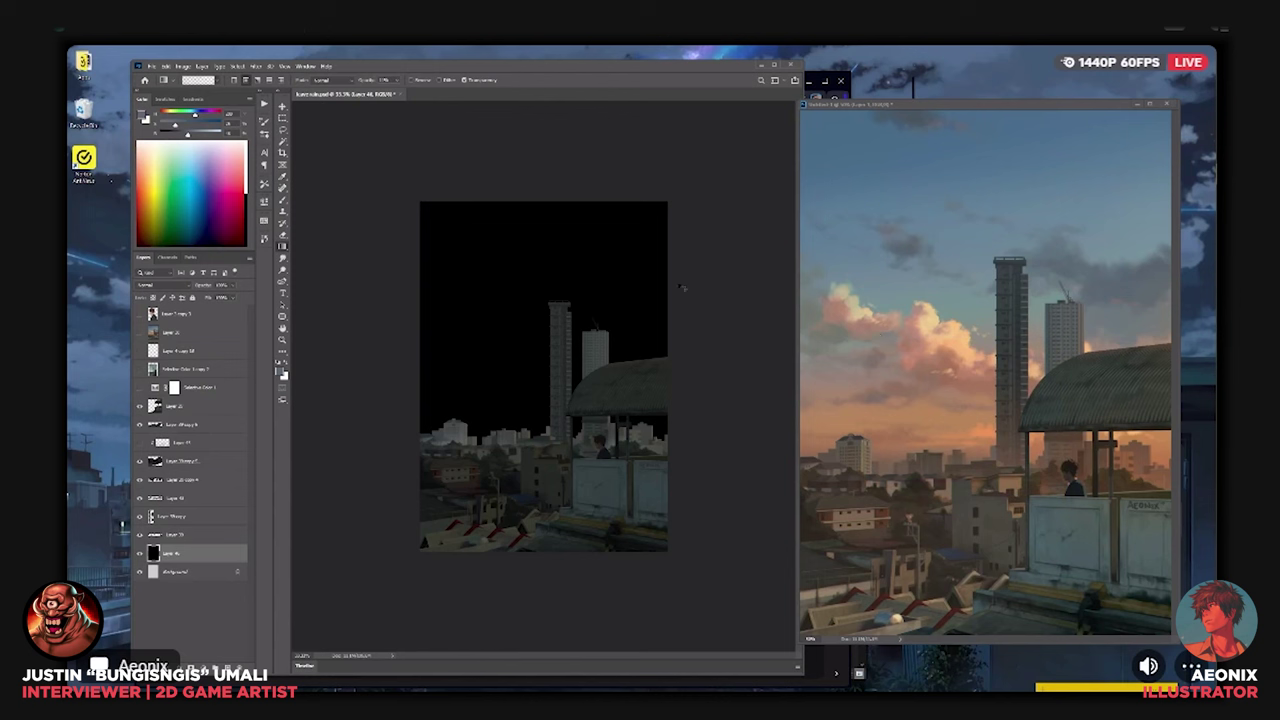
Tint the black sky layer a dark, muted blue-violet using Hue/Saturation with Colorize and a slightly raised lightness.
key(ctrl+u)
drag(954, 458, 964, 455)
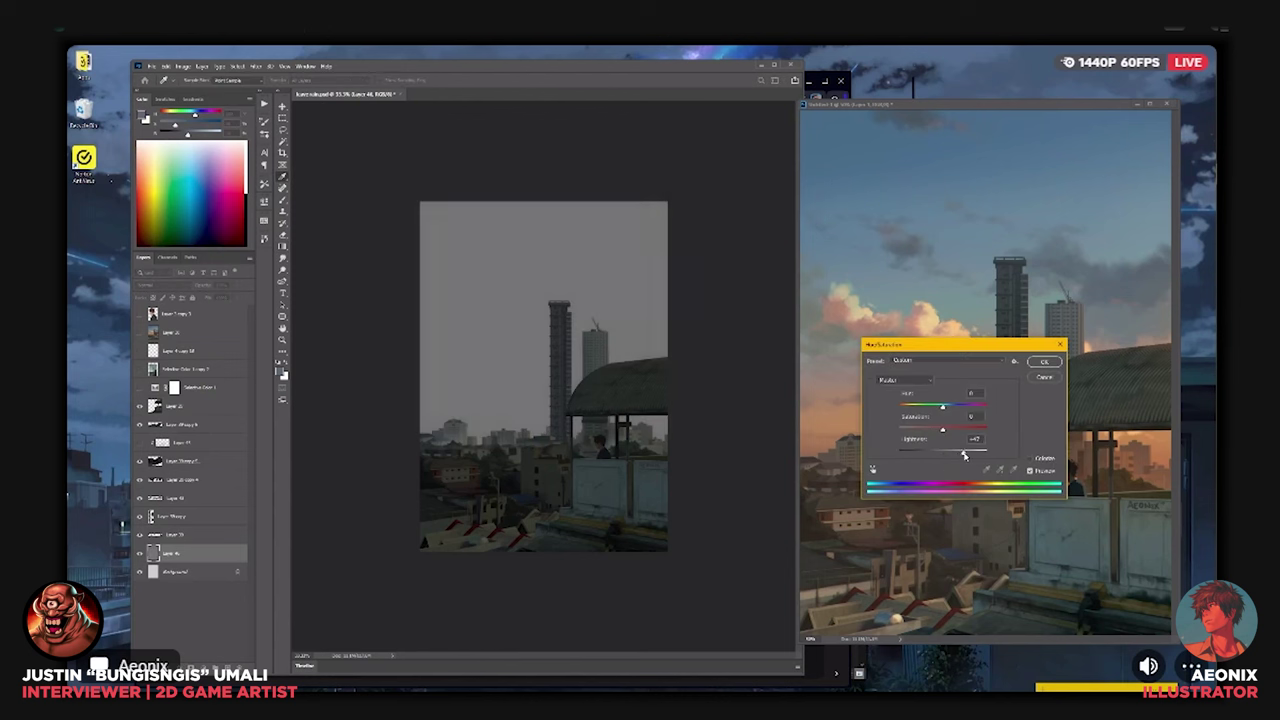
click(1030, 458)
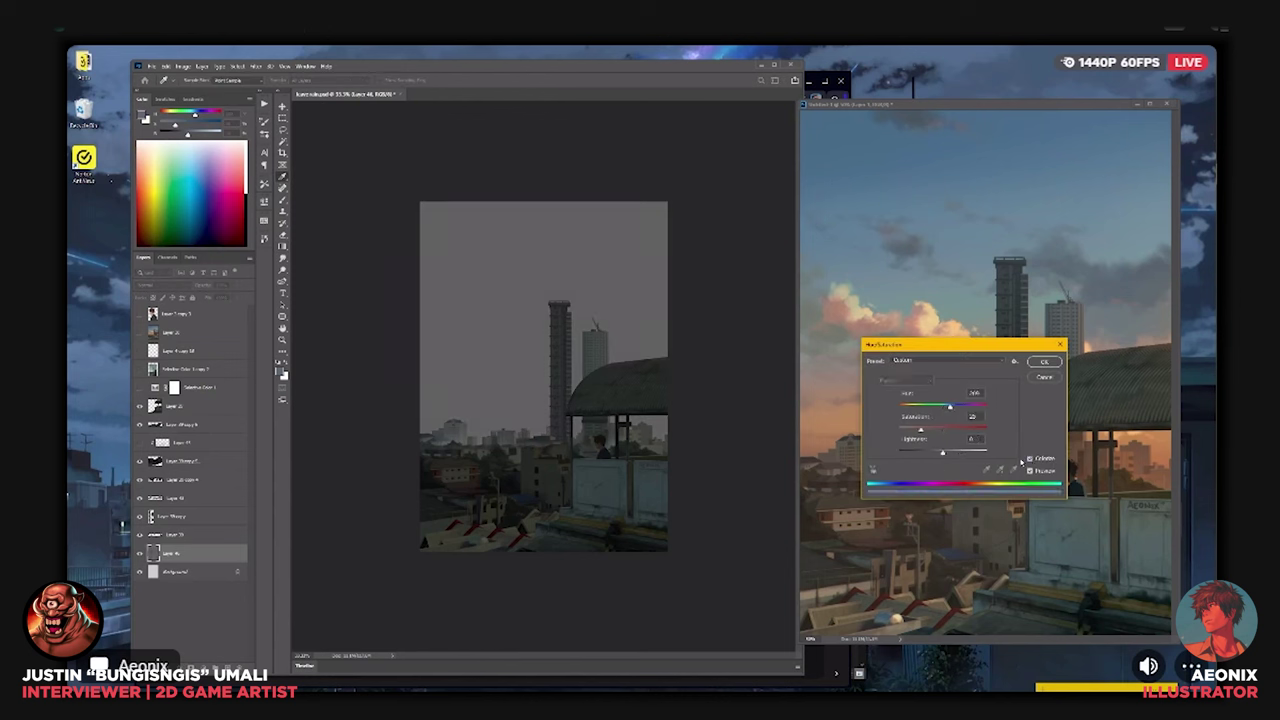
drag(944, 455, 960, 455)
drag(951, 409, 950, 456)
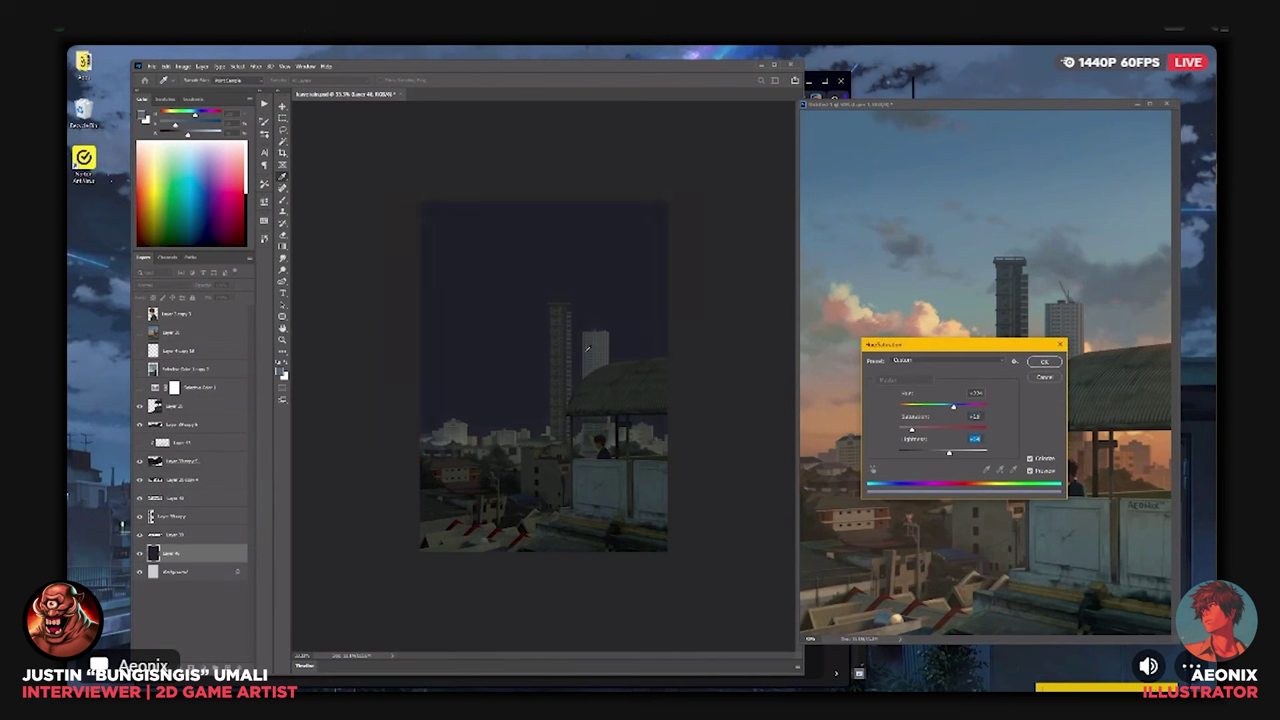
click(1044, 361)
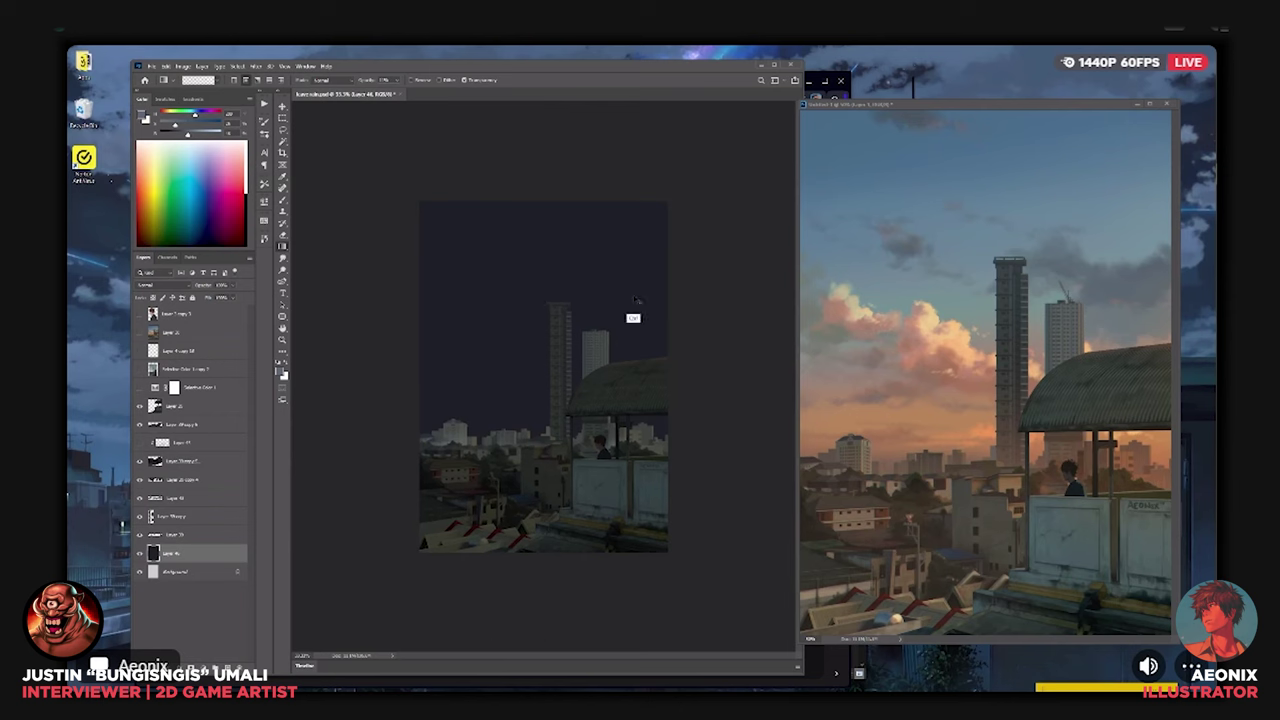
Compare the darkened cityscape's tonal values with the sunset reference painting using the grayscale proof view.
key(ctrl+plus)
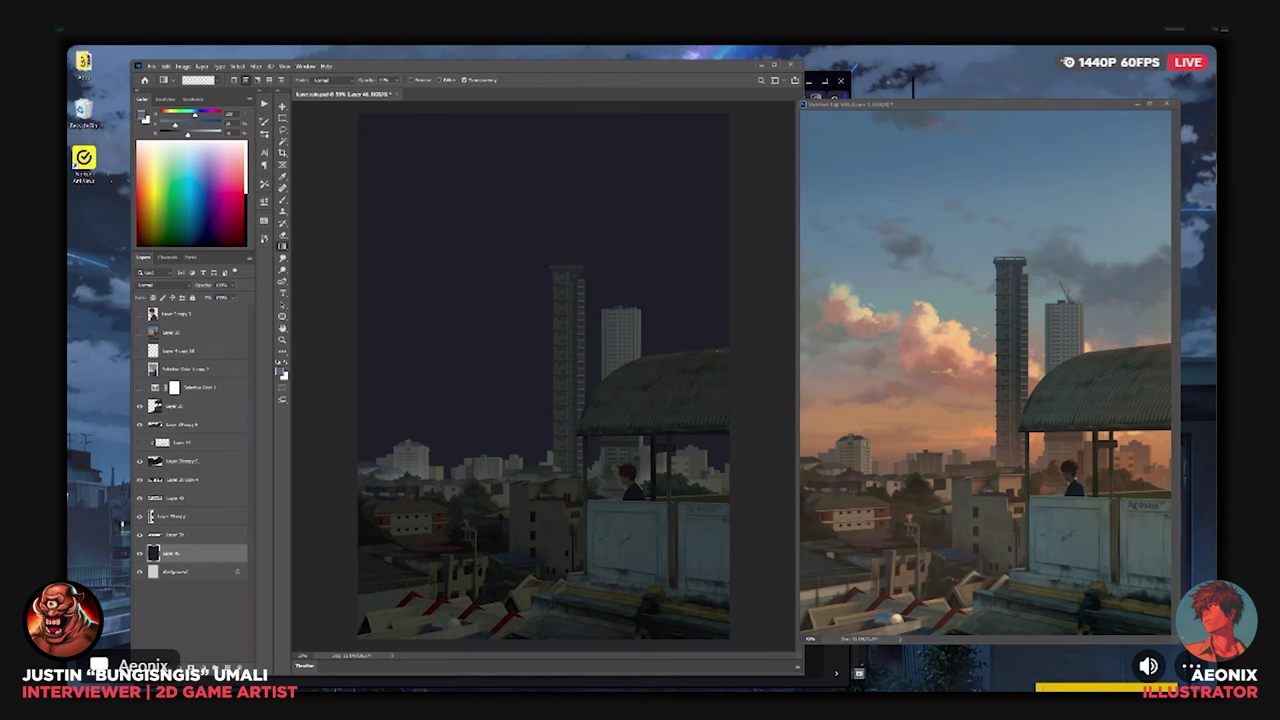
key(ctrl+minus)
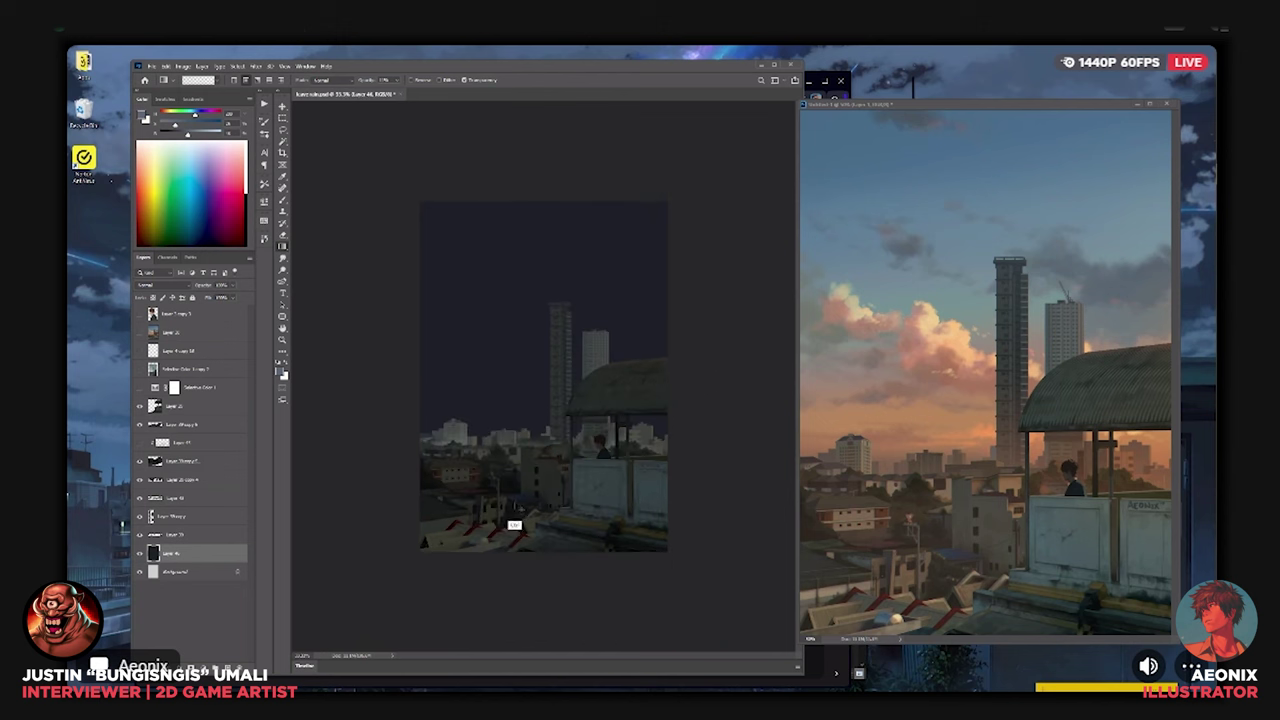
key(ctrl+y)
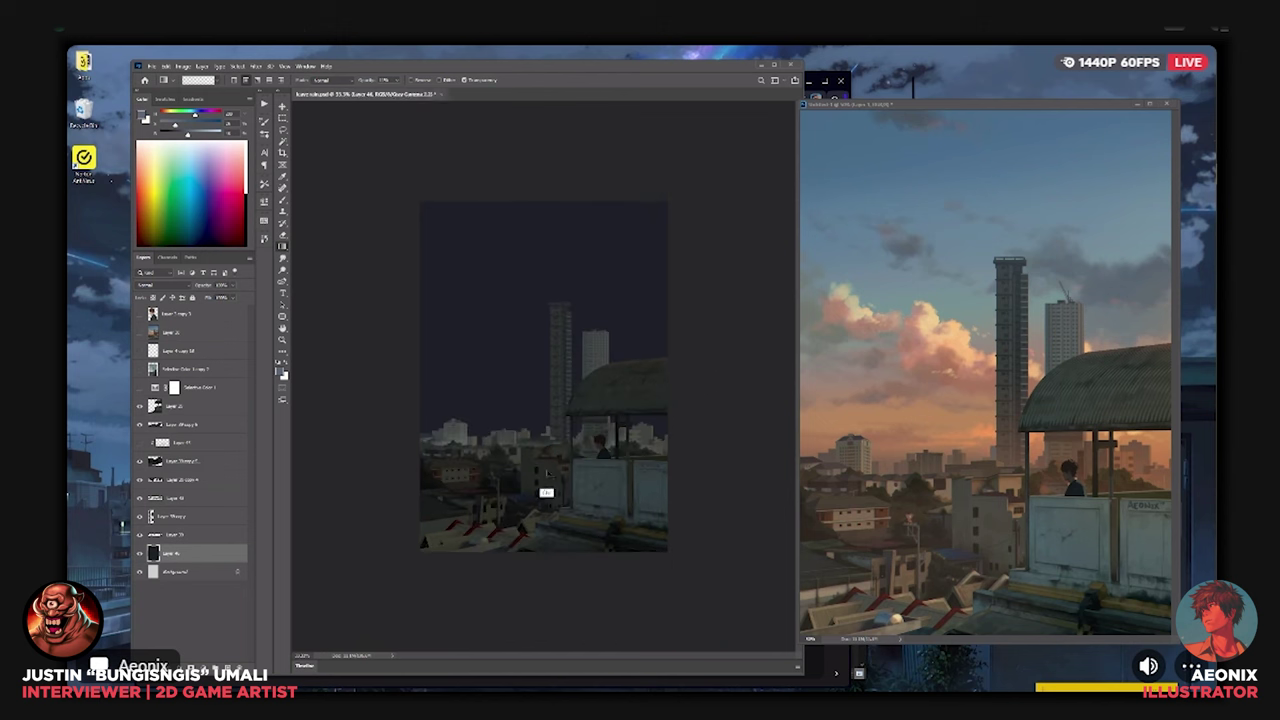
click(926, 312)
key(ctrl+y)
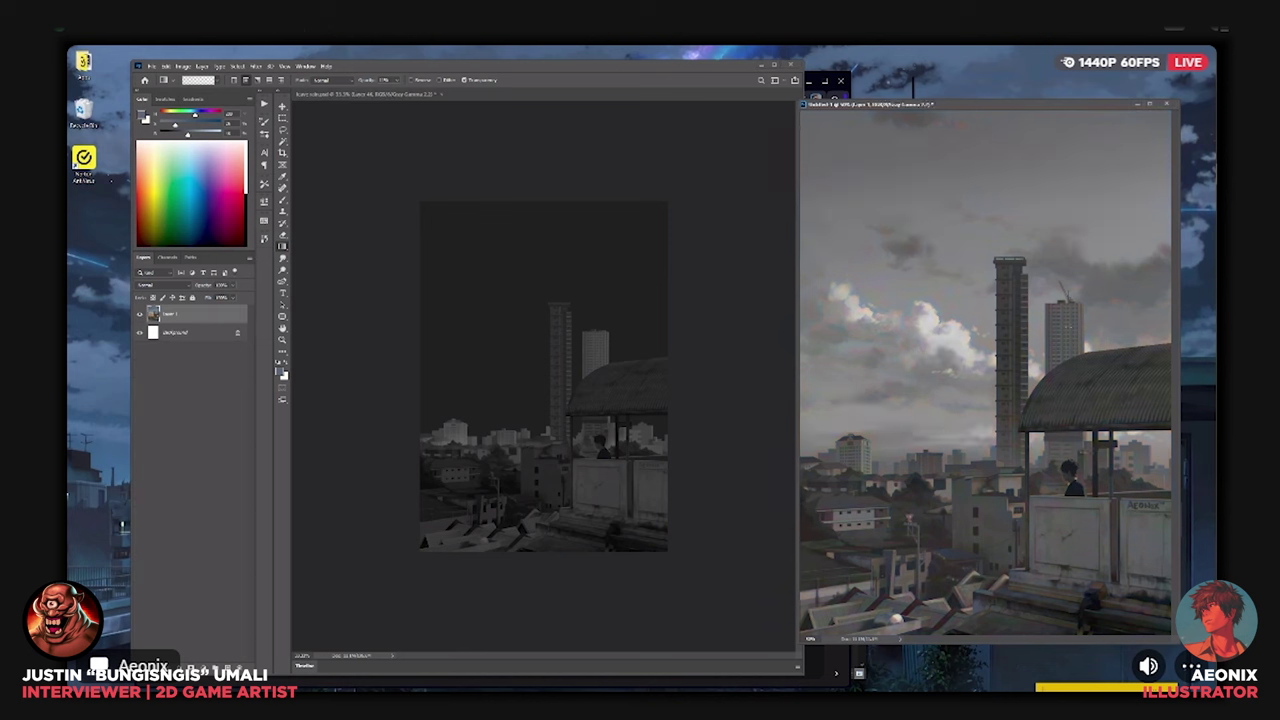
key(ctrl+y)
click(728, 390)
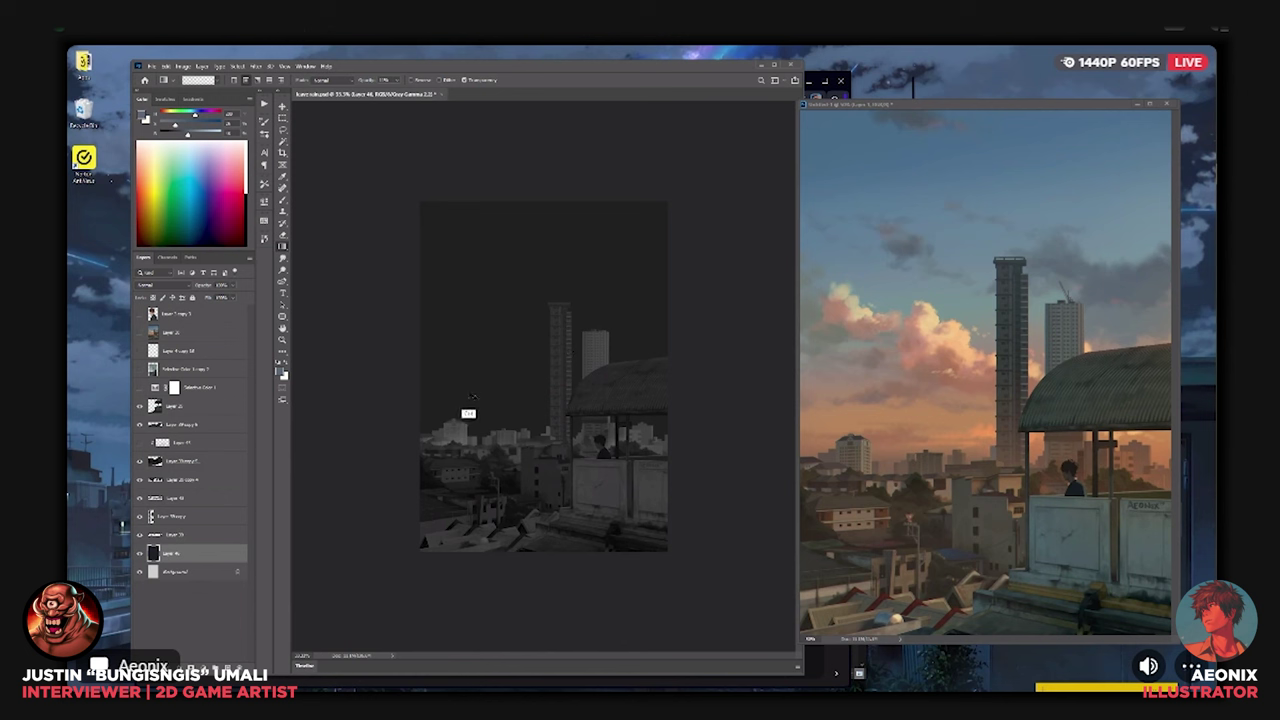
key(ctrl+y)
key(ctrl+plus)
key(ctrl+minus)
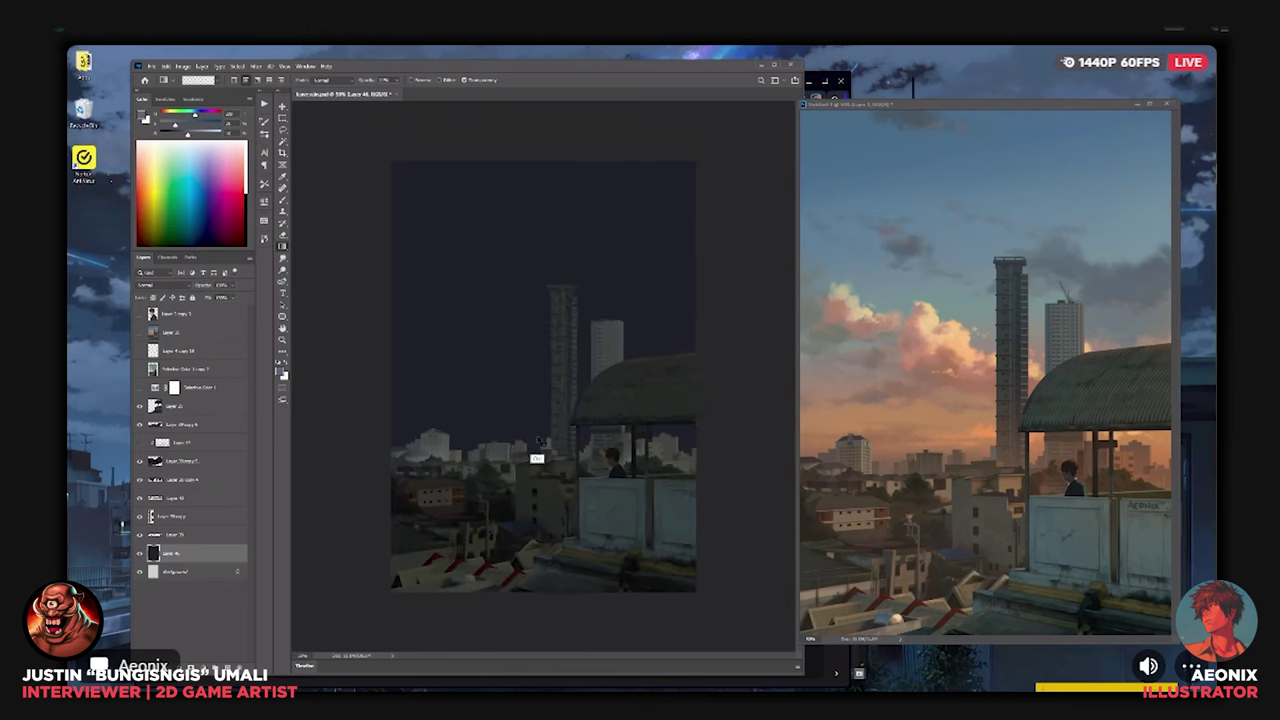
Add a layer above the dark sky and draw an upward horizon gradient in an orange-brown sampled from the sunset painting.
click(226, 667)
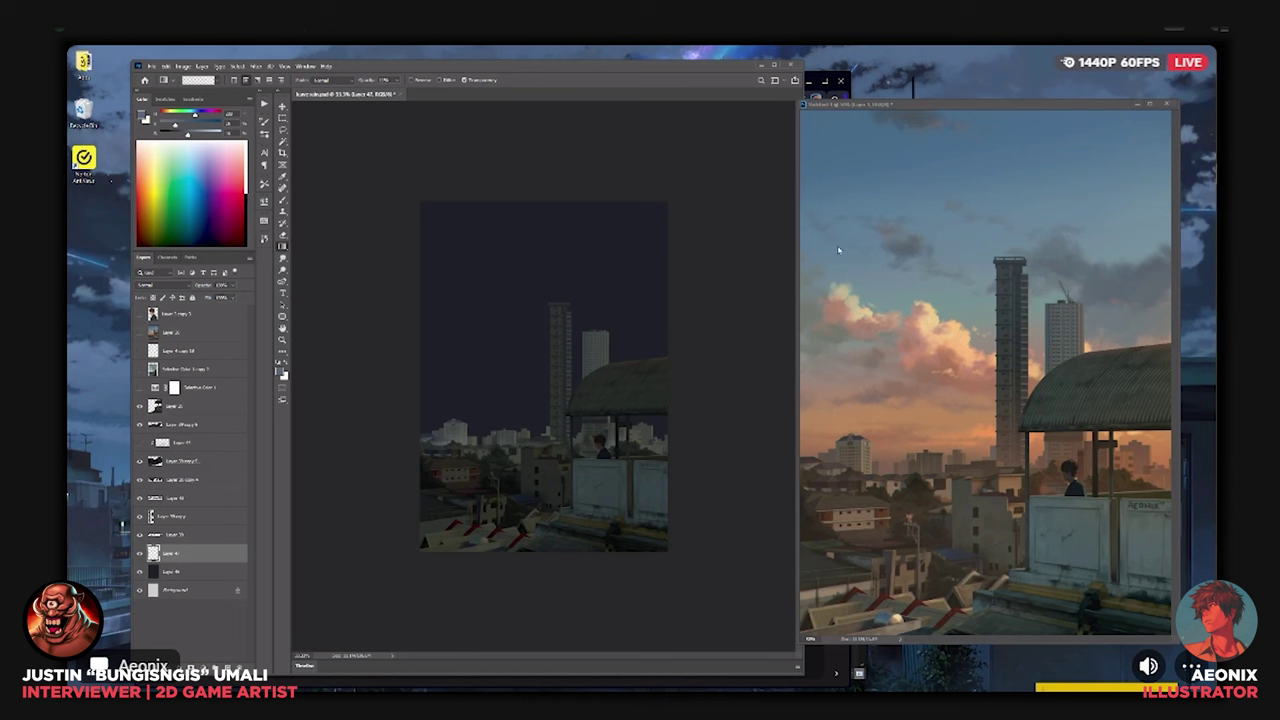
click(866, 450)
key(ctrl+plus)
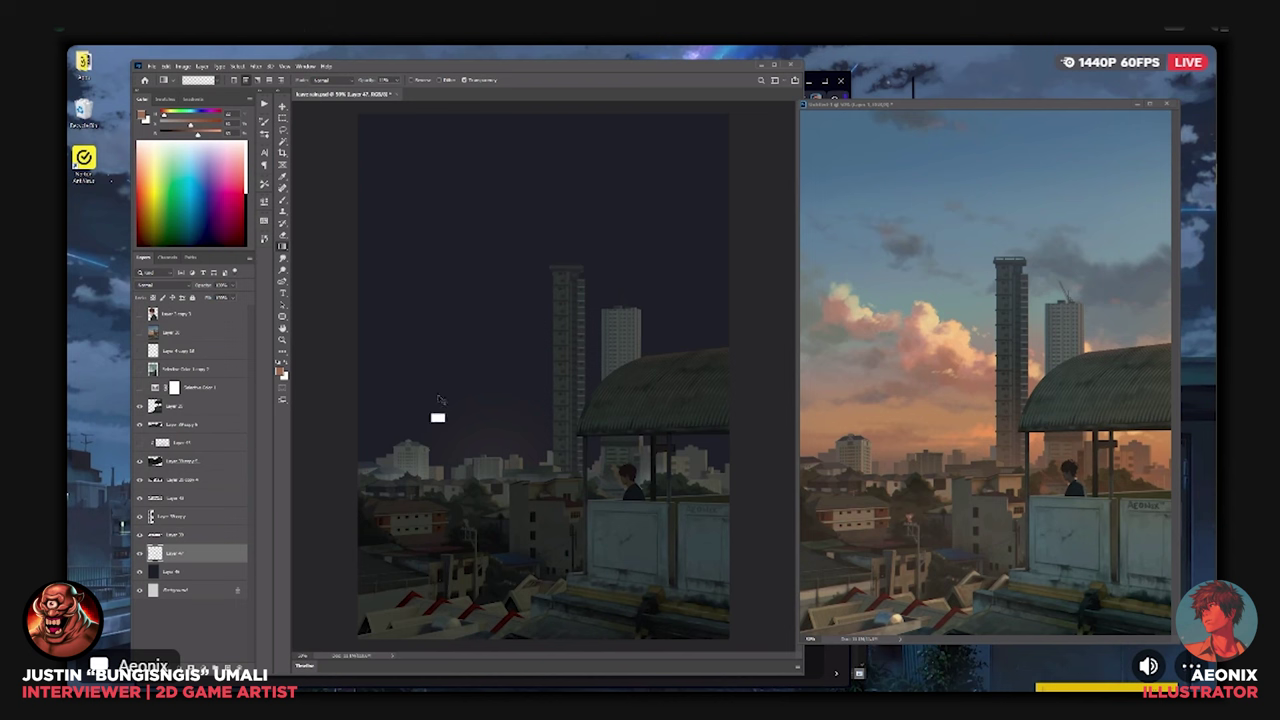
drag(517, 462, 529, 370)
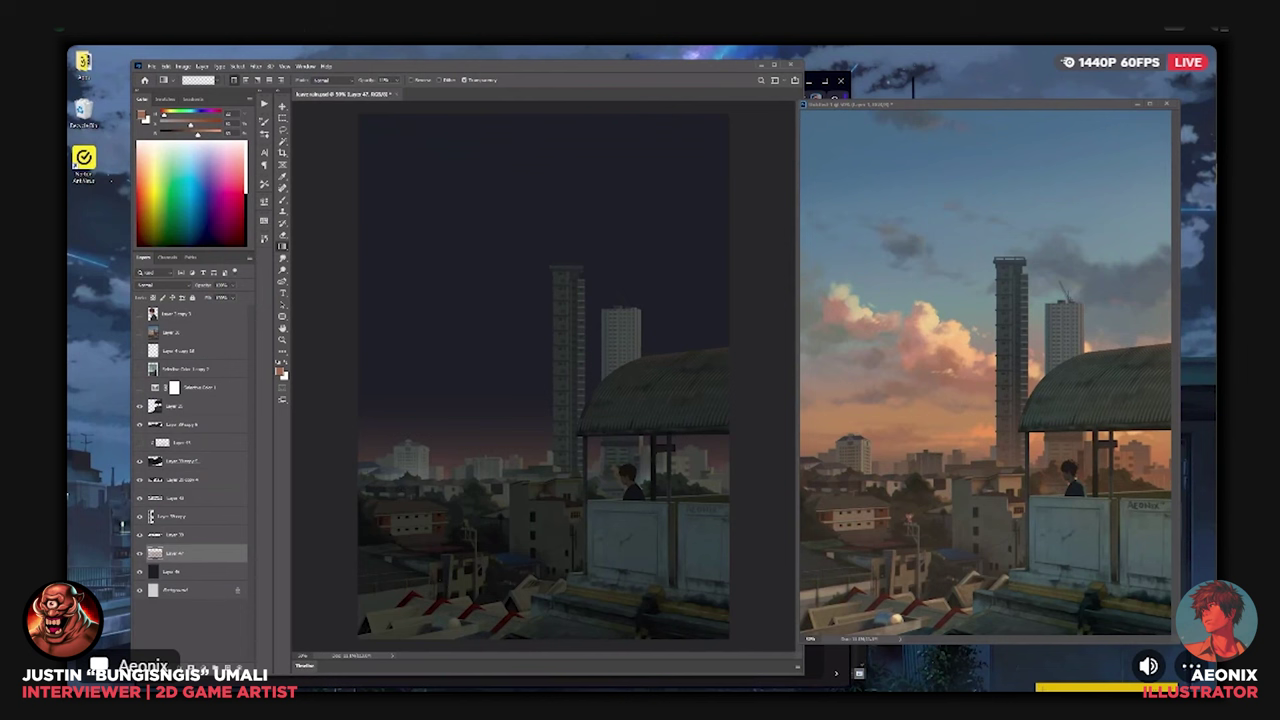
key(ctrl+minus)
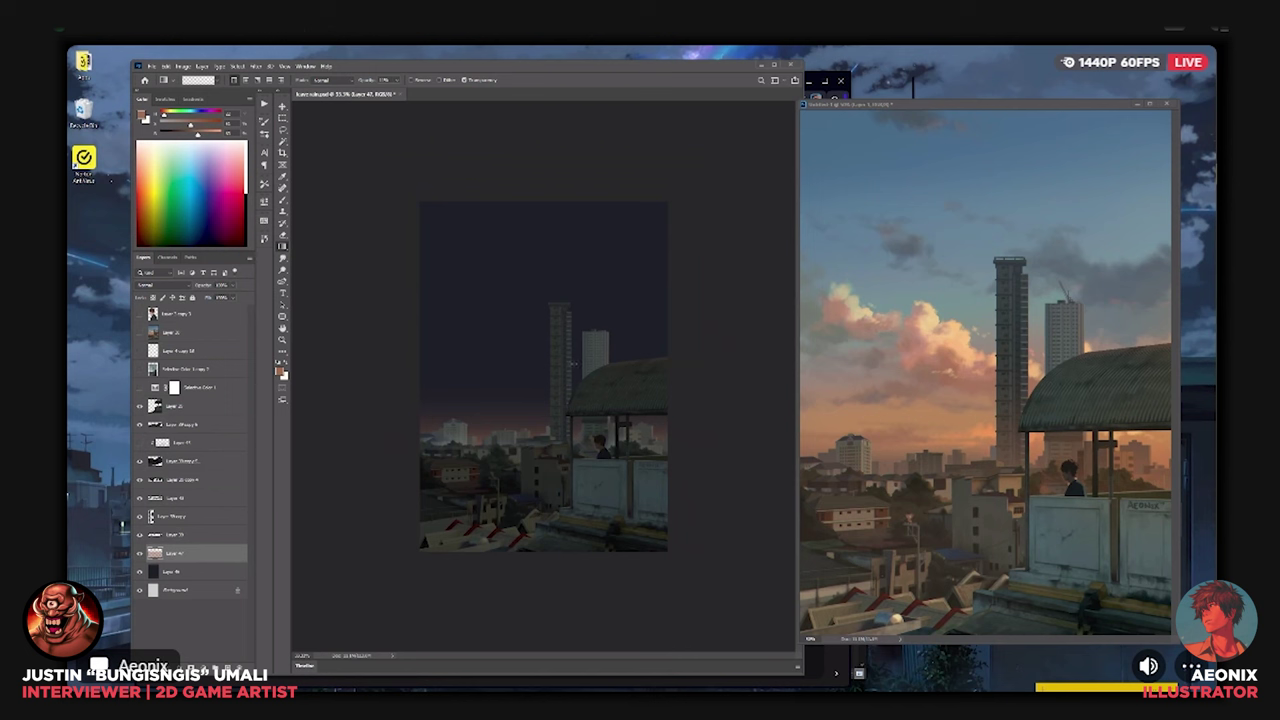
Draw a downward dark blue gradient over the upper sky on the same layer, using a colour sampled from the sky.
alt+click(500, 303)
drag(552, 171, 552, 300)
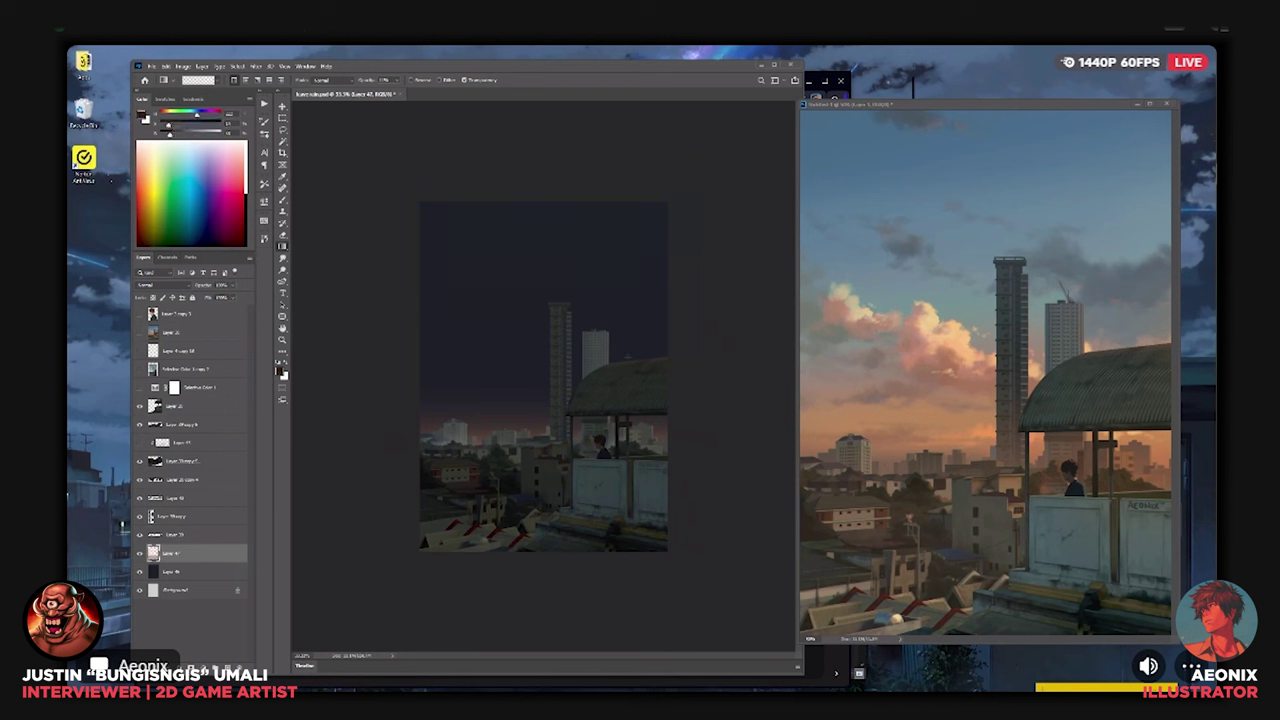
key(ctrl+plus)
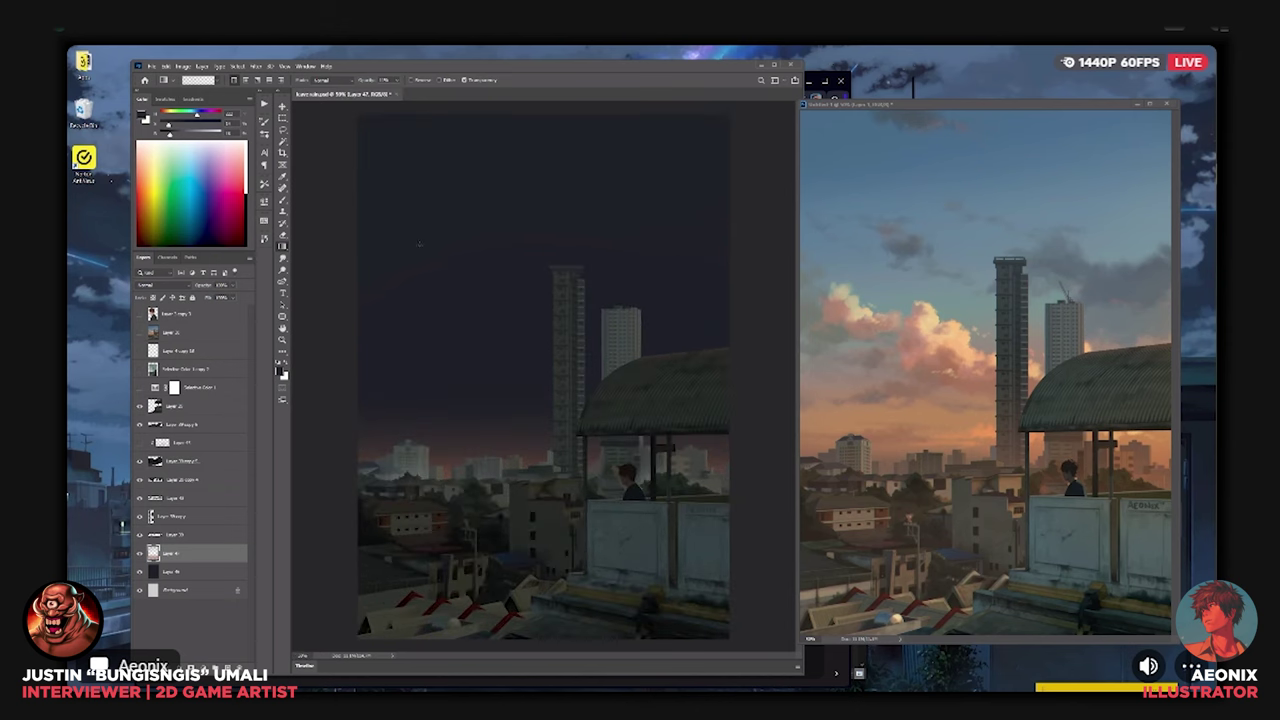
key(ctrl+minus)
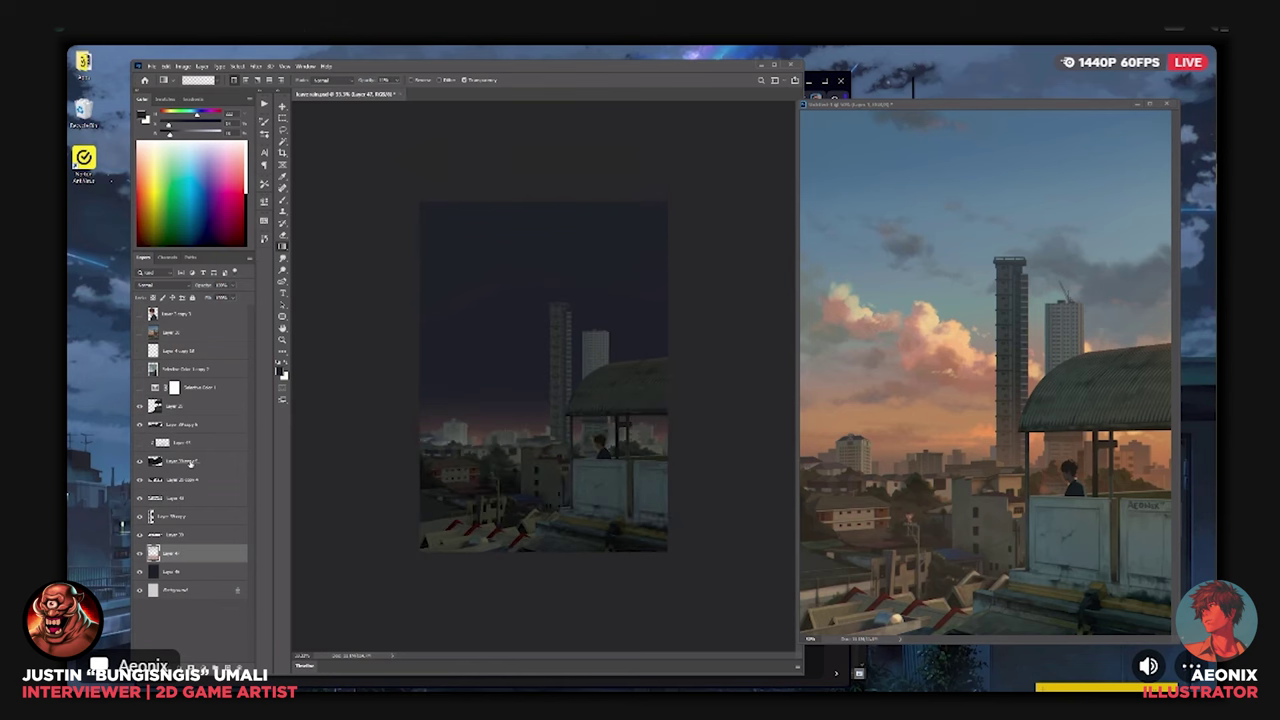
Select the layer that holds the two tall towers.
click(196, 520)
click(209, 536)
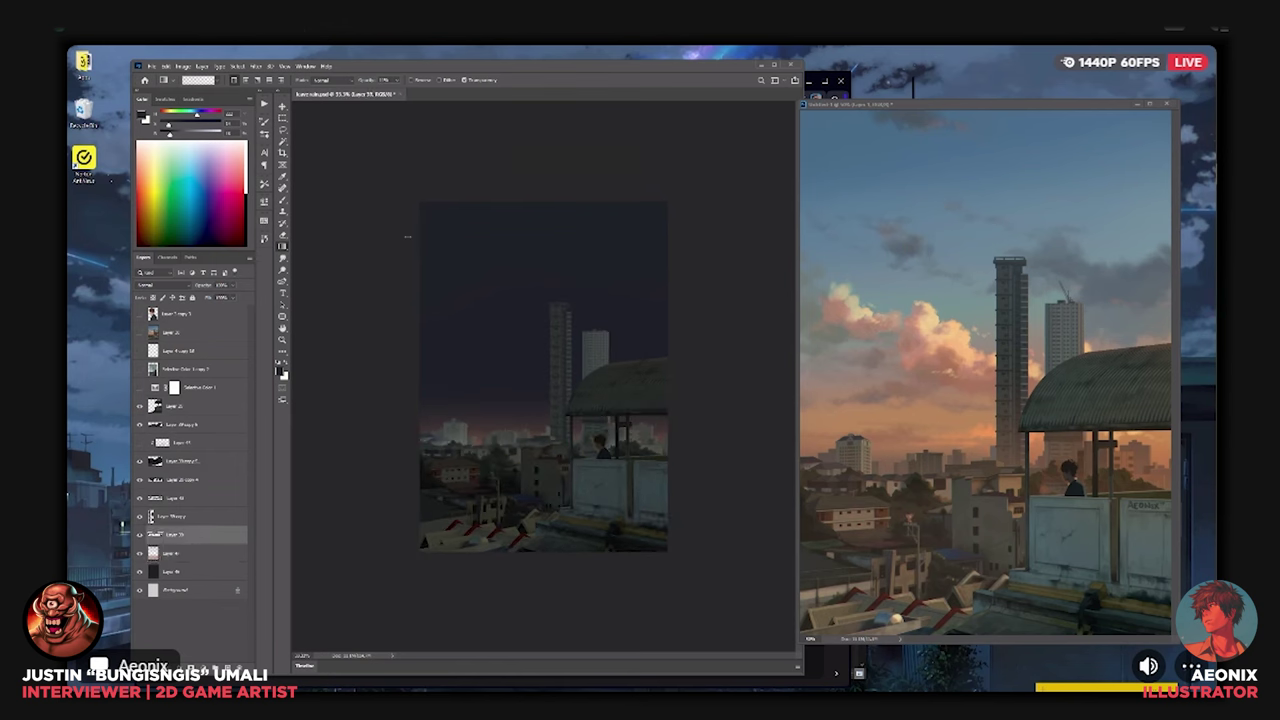
key(ctrl+plus)
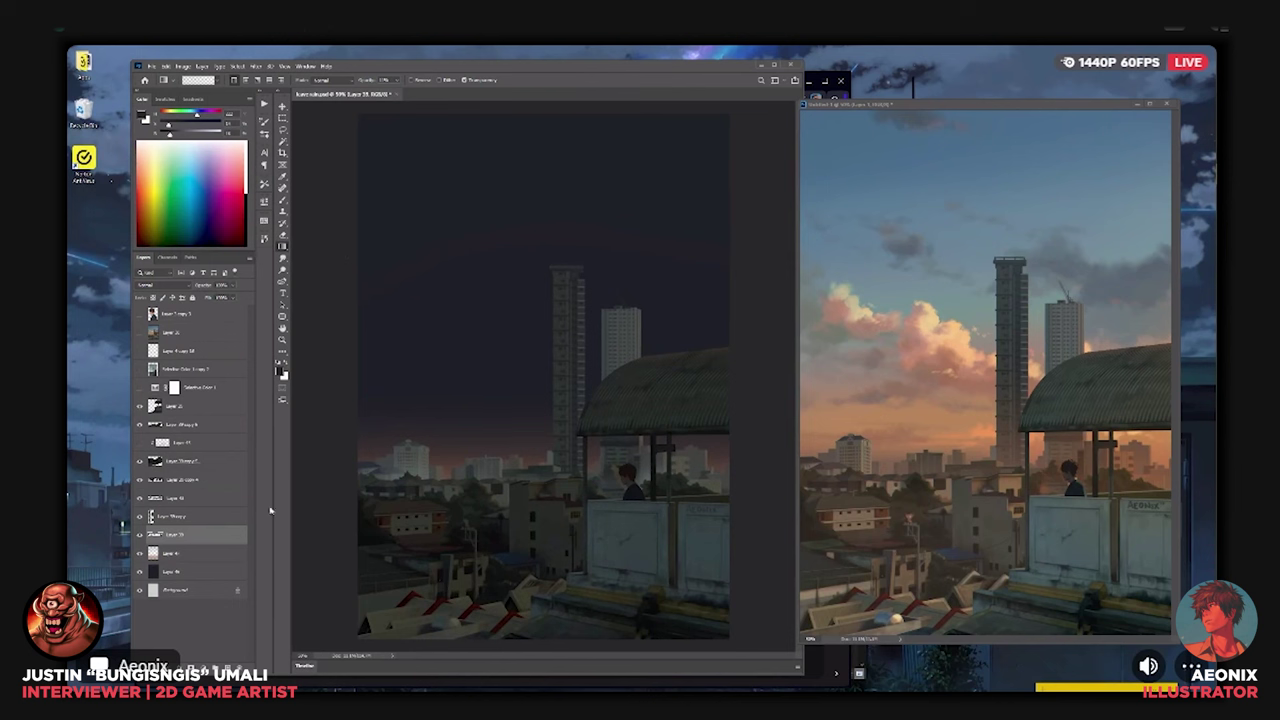
key(ctrl+minus)
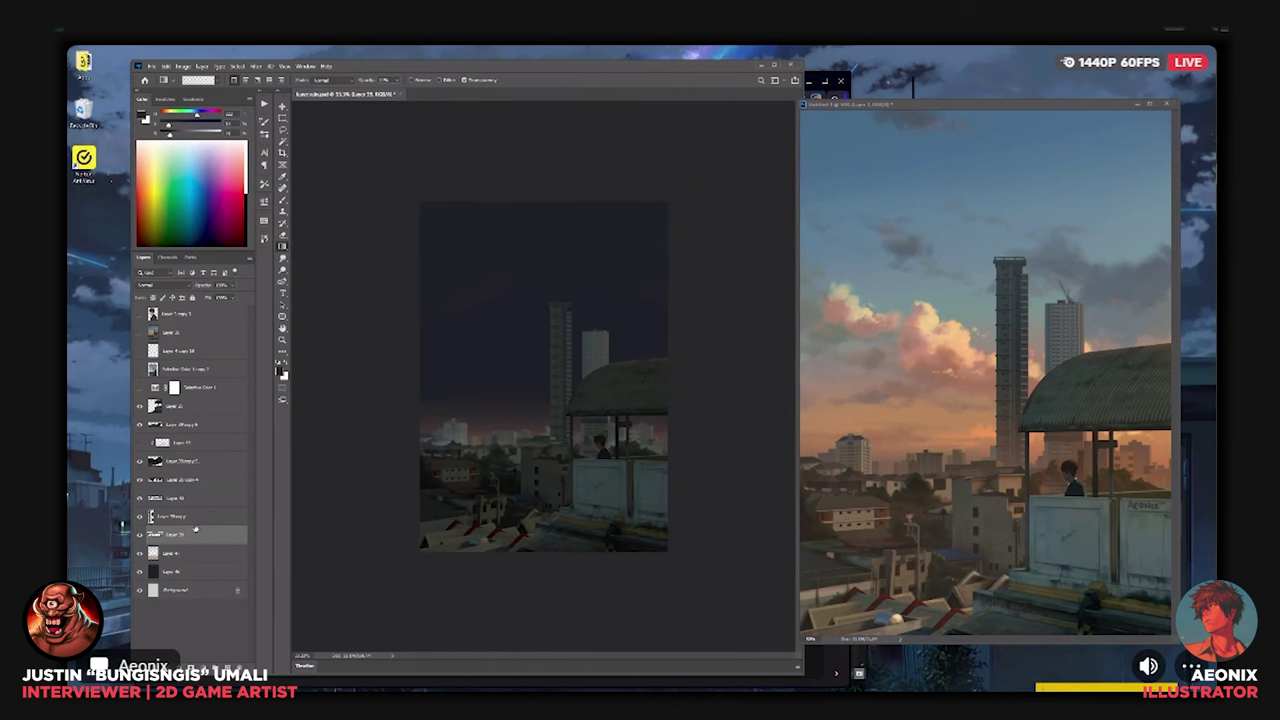
click(188, 518)
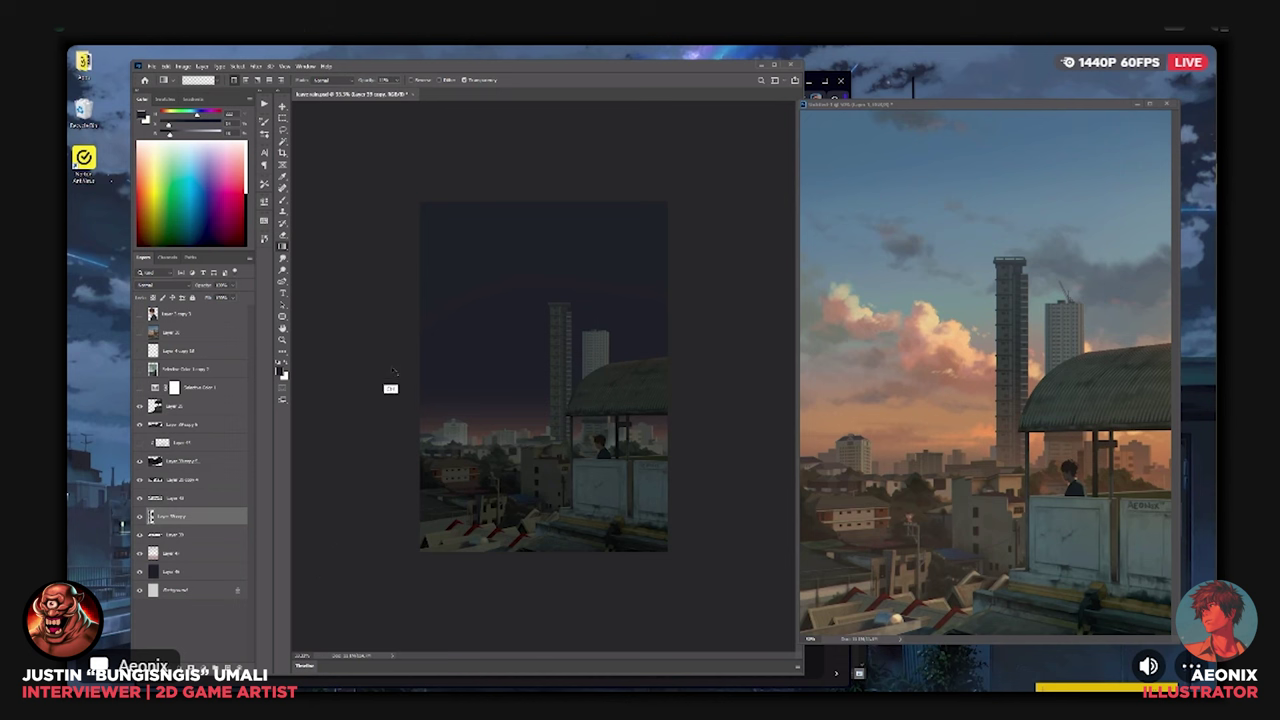
key(ctrl+l)
drag(688, 578, 645, 582)
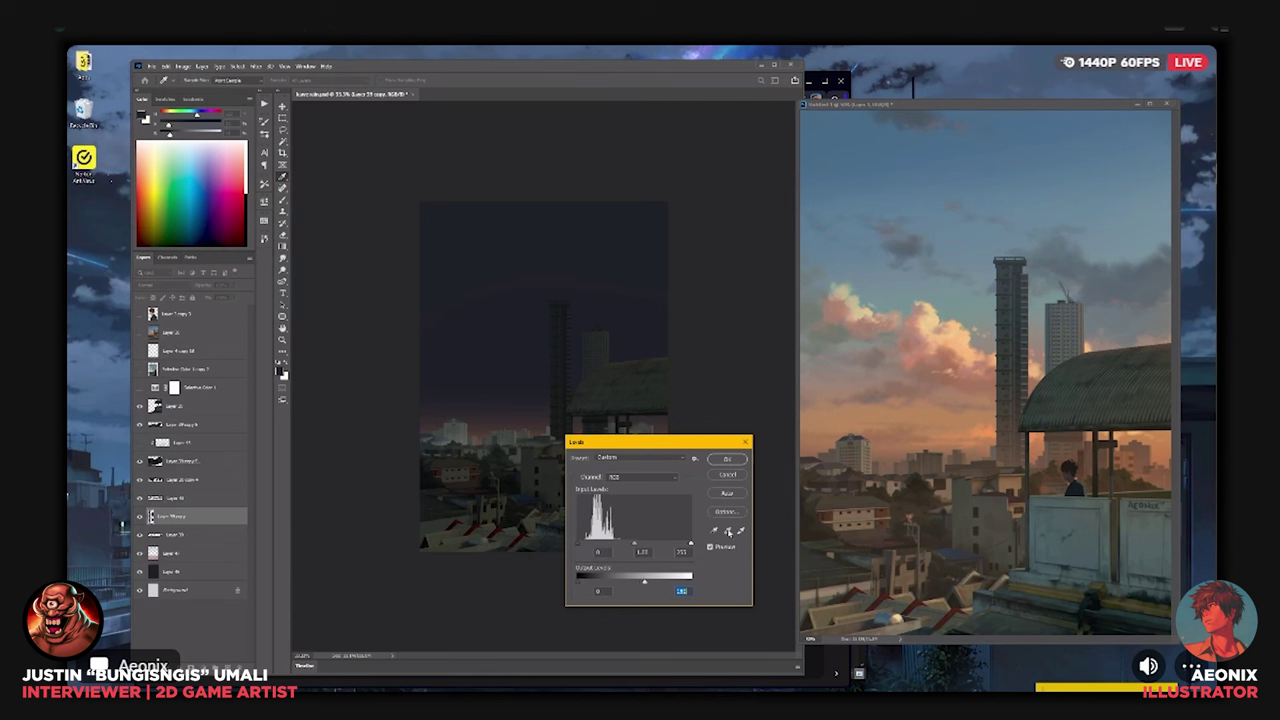
click(735, 477)
Clip a Levels adjustment to the tall towers' layer and darken them by lowering the white output level.
click(203, 668)
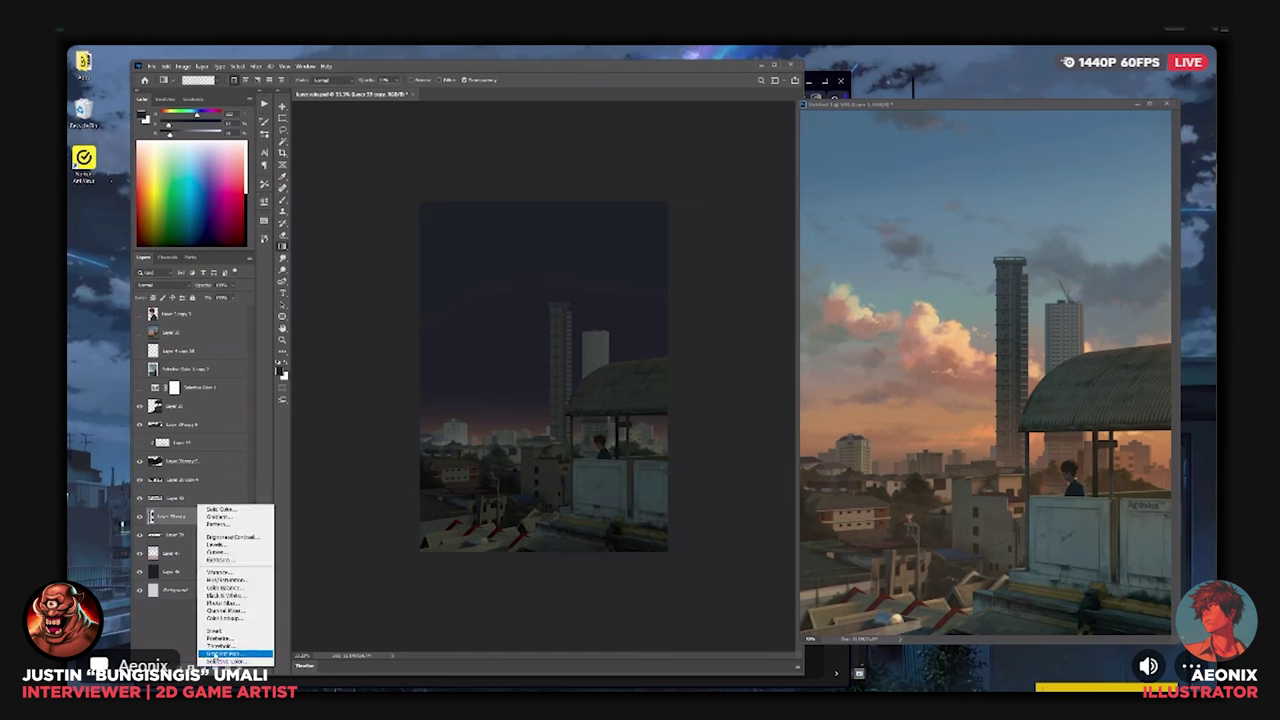
click(220, 545)
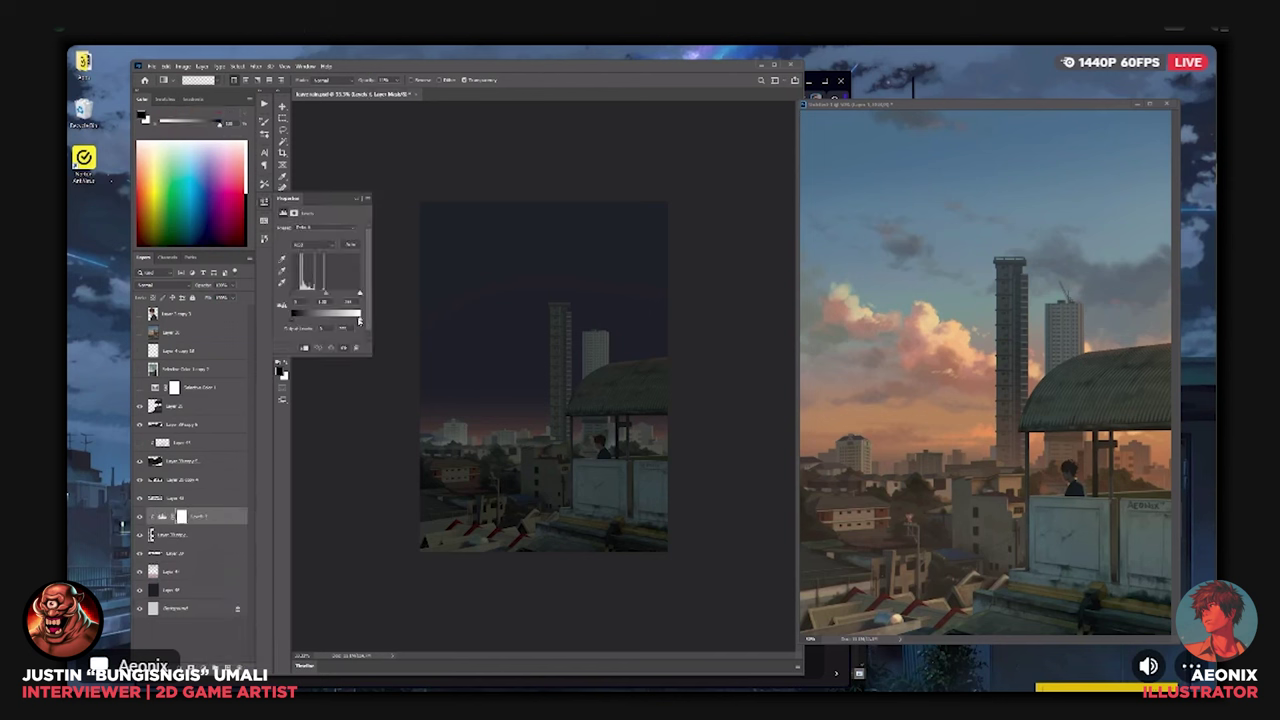
drag(359, 320, 335, 321)
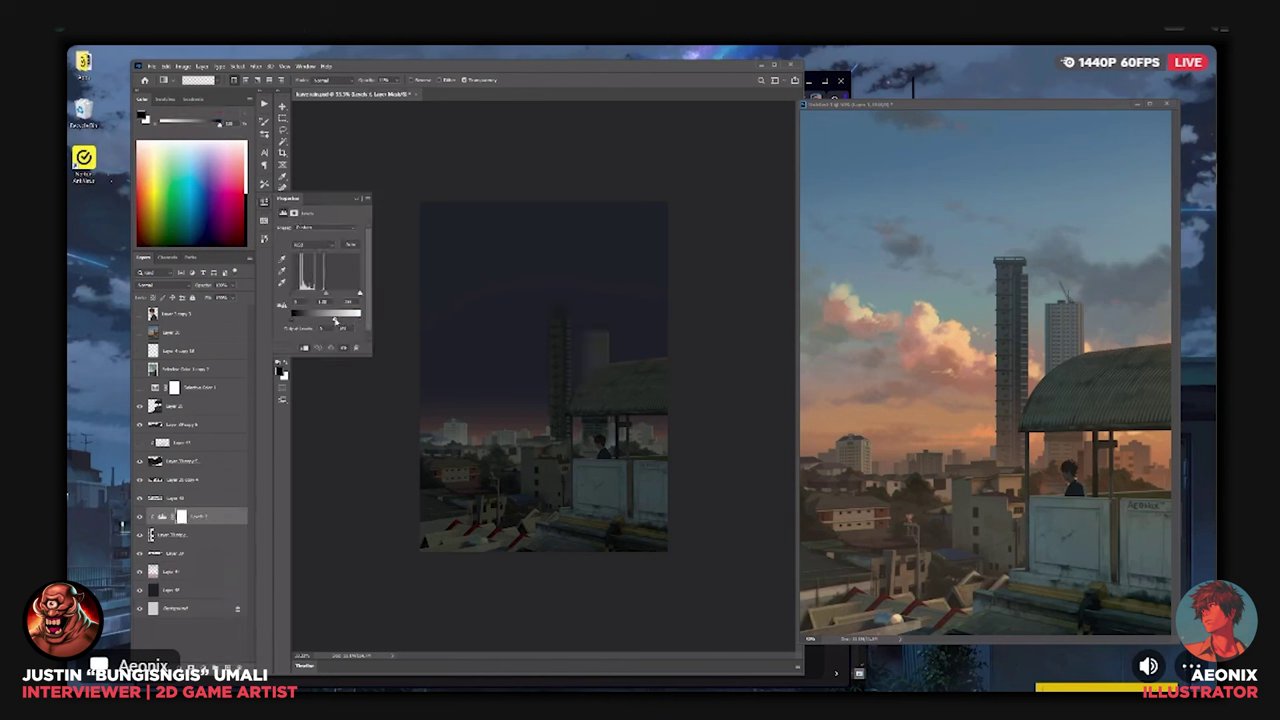
click(358, 199)
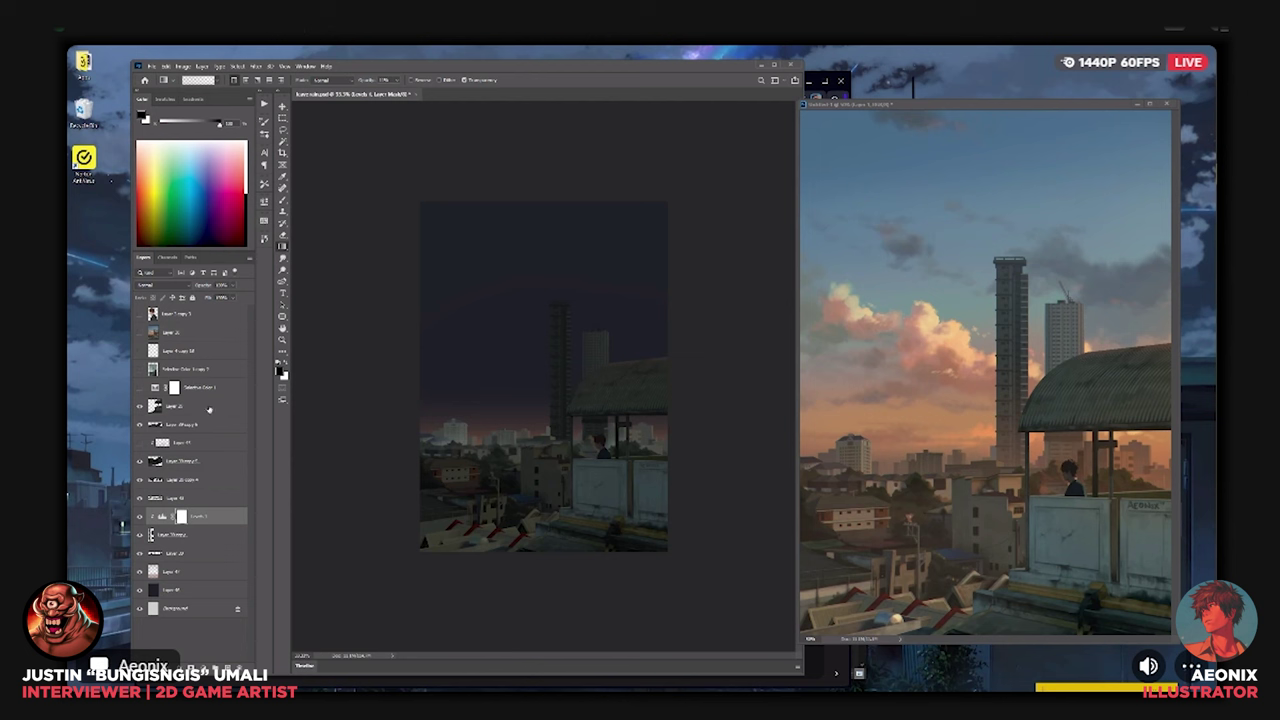
Clip a Levels adjustment to the foreground shelter's layer and darken it by lowering the white output level.
click(209, 408)
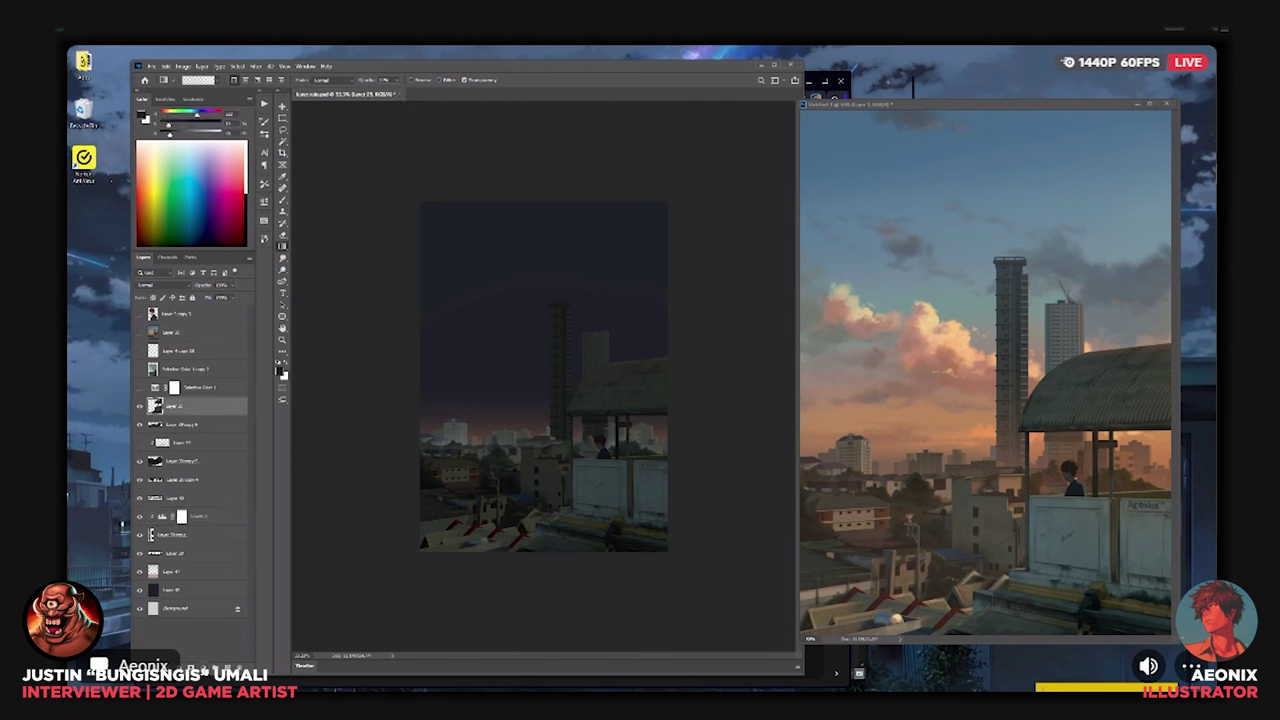
click(204, 669)
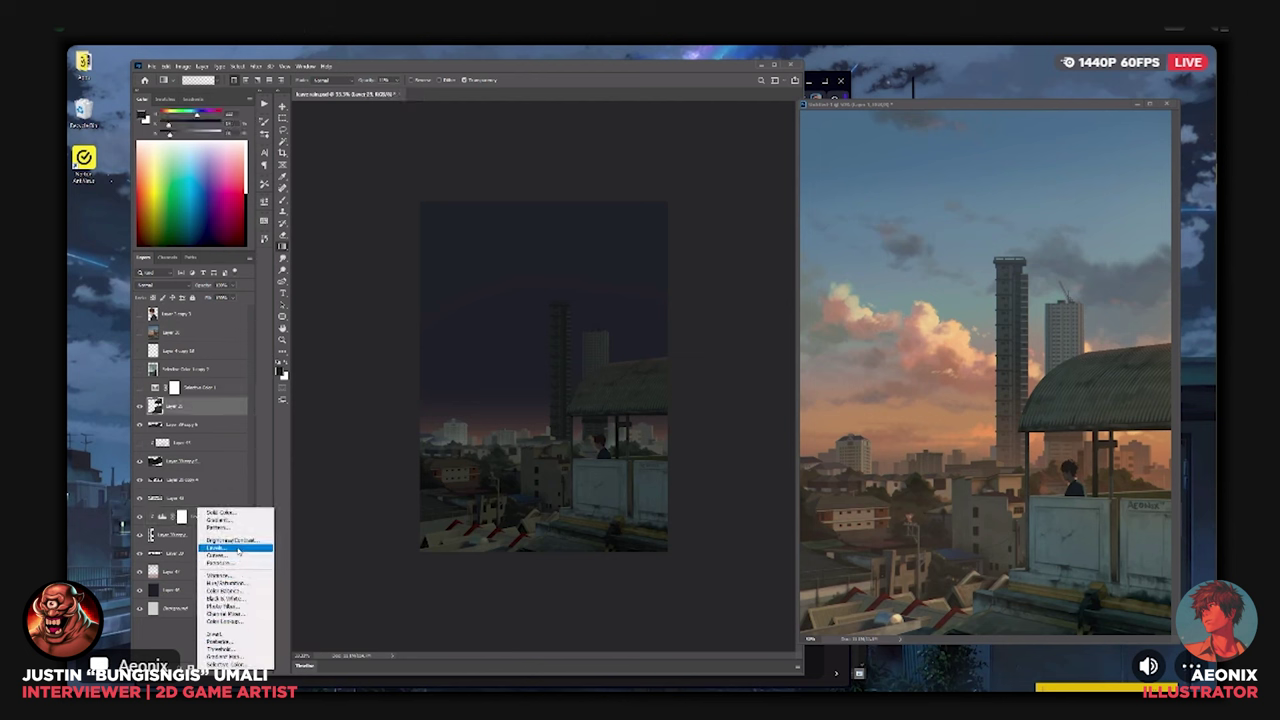
click(236, 548)
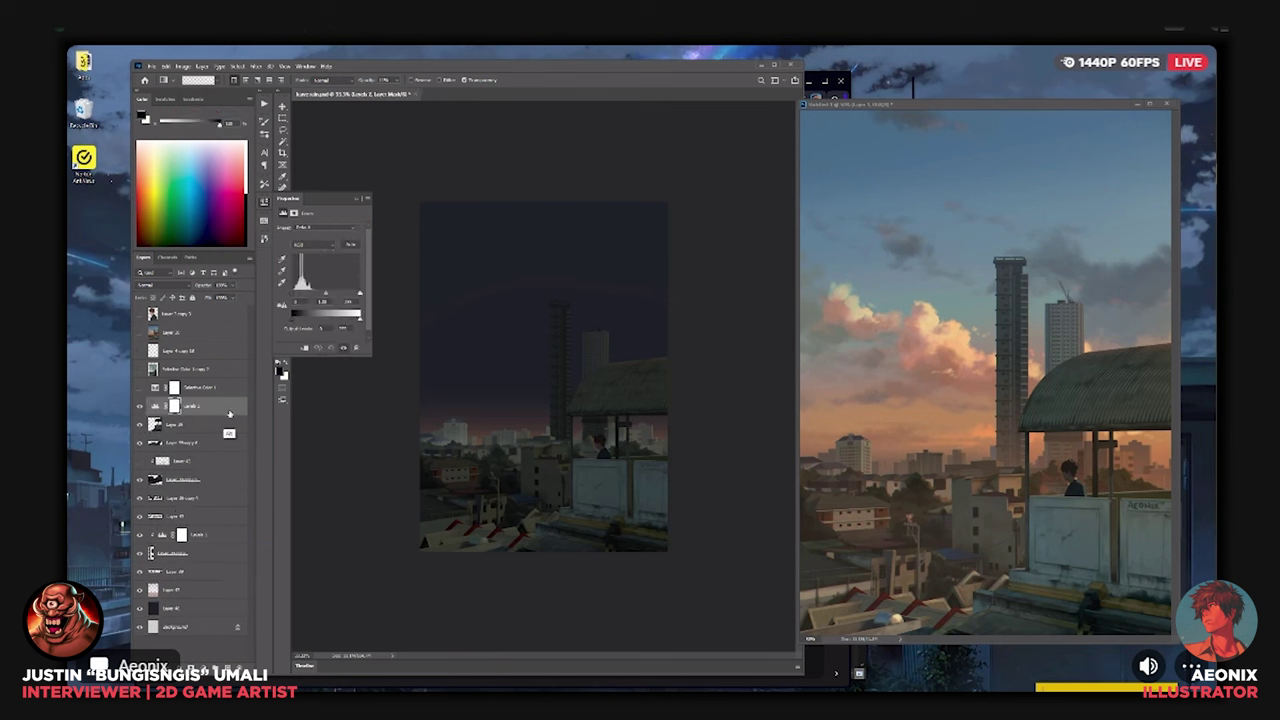
drag(360, 320, 336, 328)
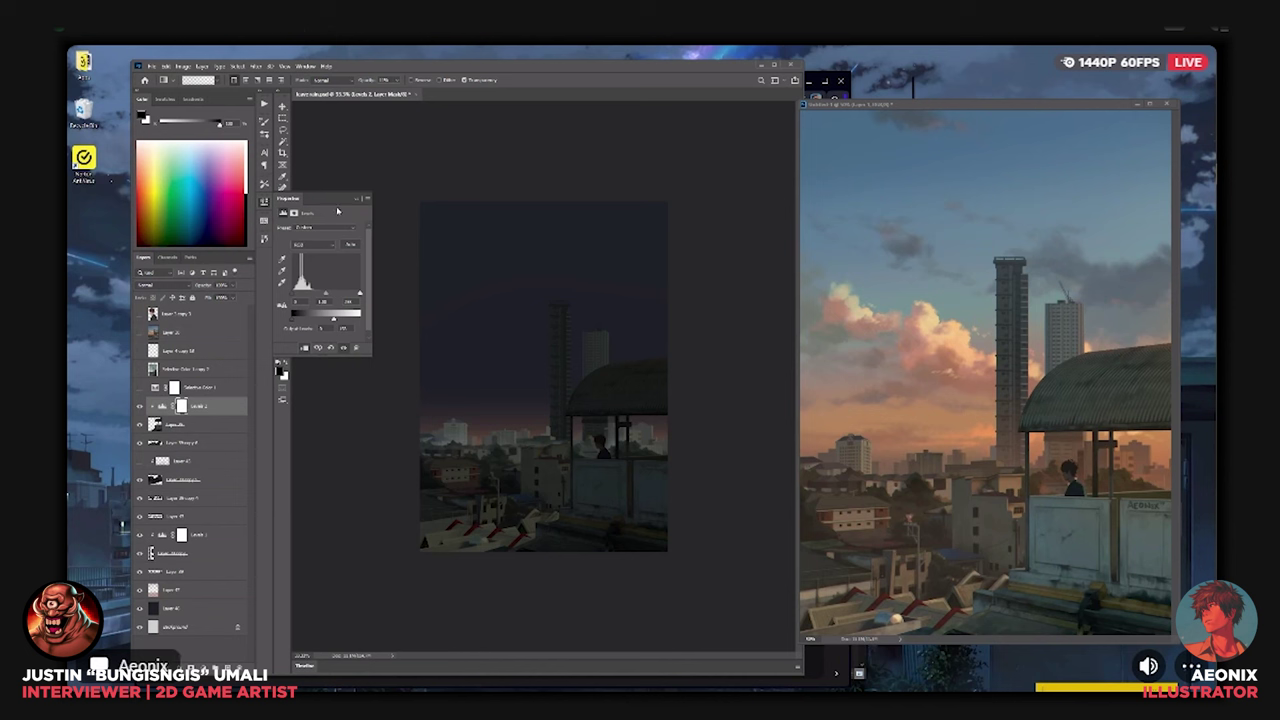
Add a new layer clipped to the foreground shelter above its Levels adjustment and set its blend mode to Color Dodge.
click(205, 426)
click(227, 667)
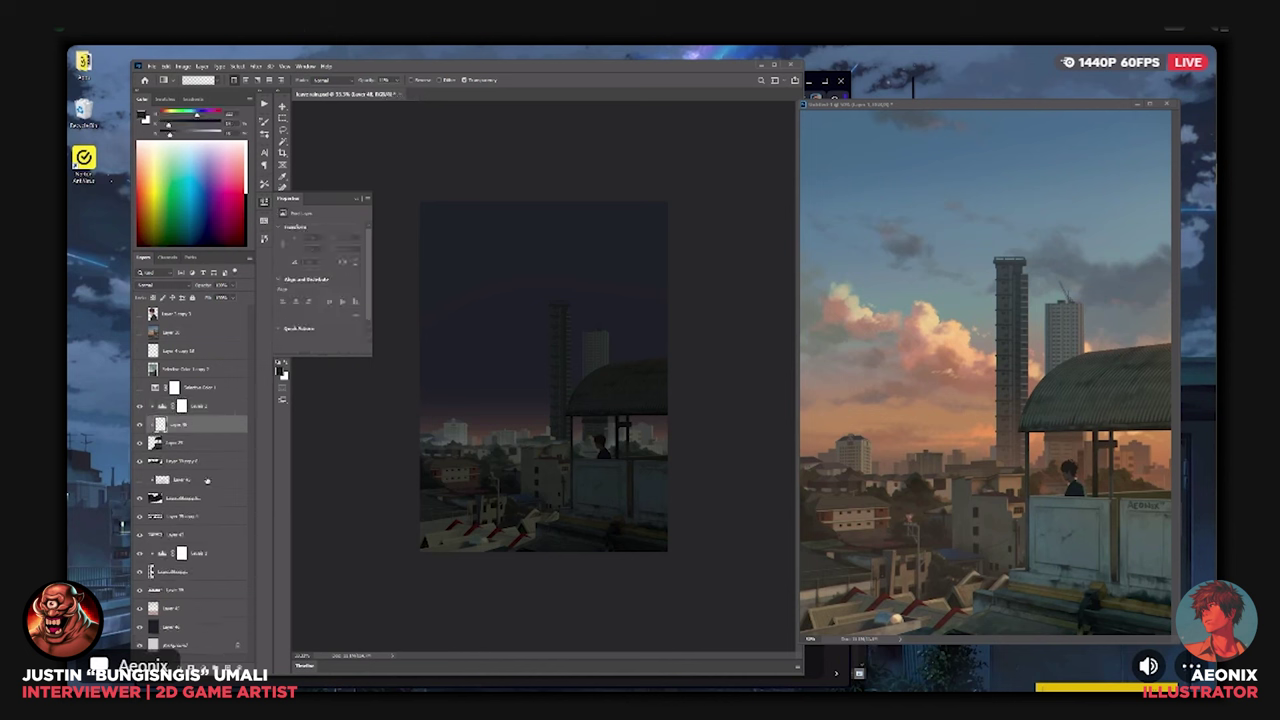
click(172, 287)
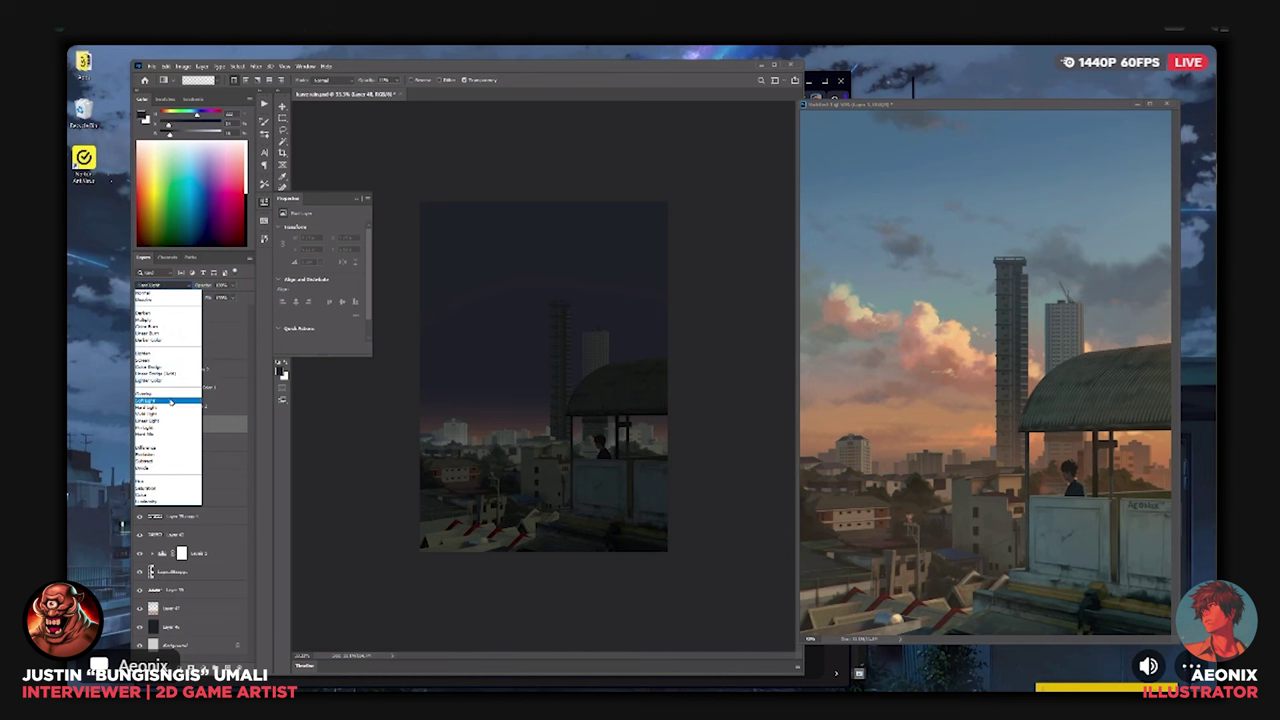
click(160, 367)
click(190, 405)
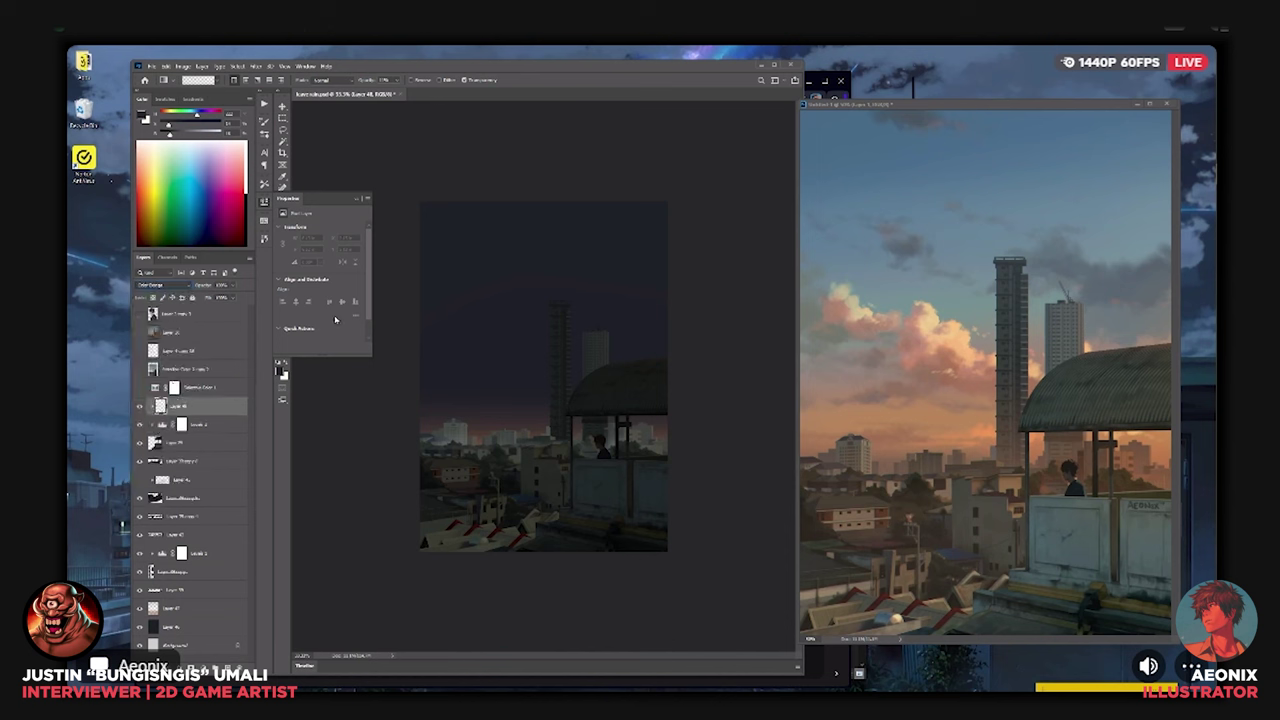
Choose a light, pale green as the painting colour for the shelter lighting.
click(188, 160)
click(212, 135)
drag(188, 126, 185, 126)
key(ctrl+plus)
Try pale green light on the shelter's wall with a gradient and a brush stroke on the Color Dodge layer.
mouse_move(638, 470)
mouse_down()
mouse_move(628, 474)
mouse_move(712, 499)
mouse_up()
click(246, 80)
key(ctrl+z)
key(b)
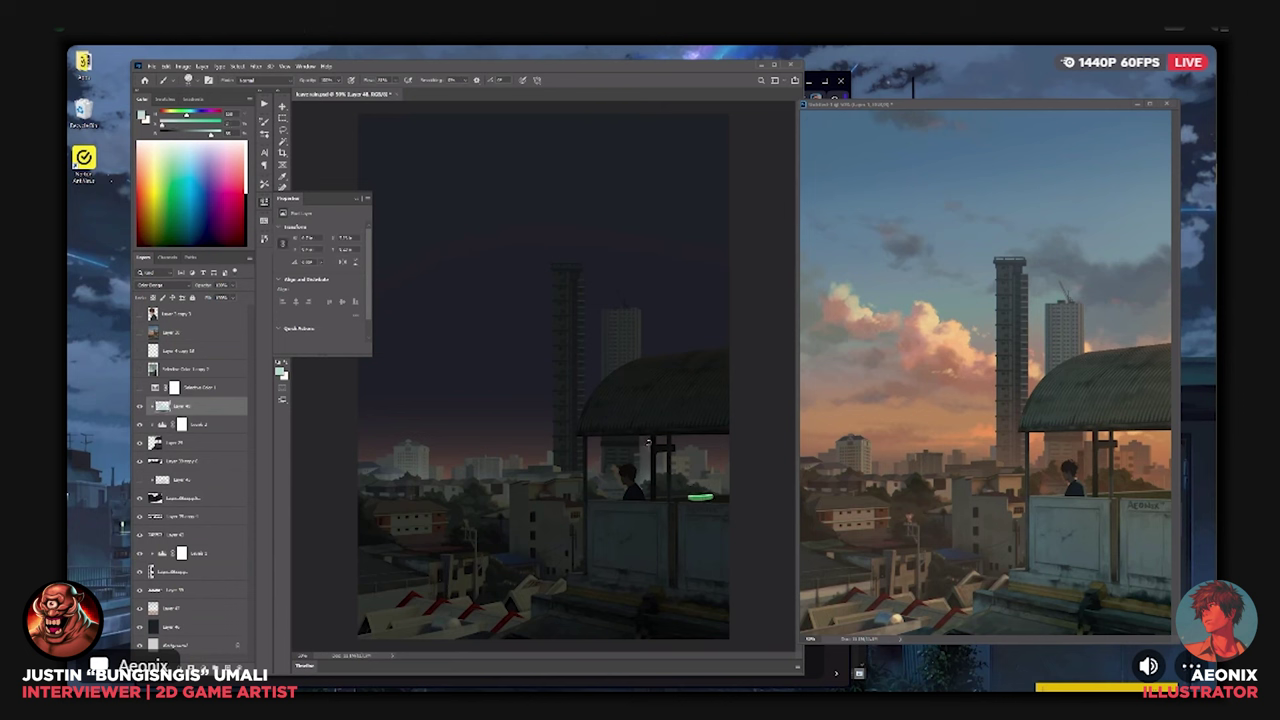
key(ctrl+z)
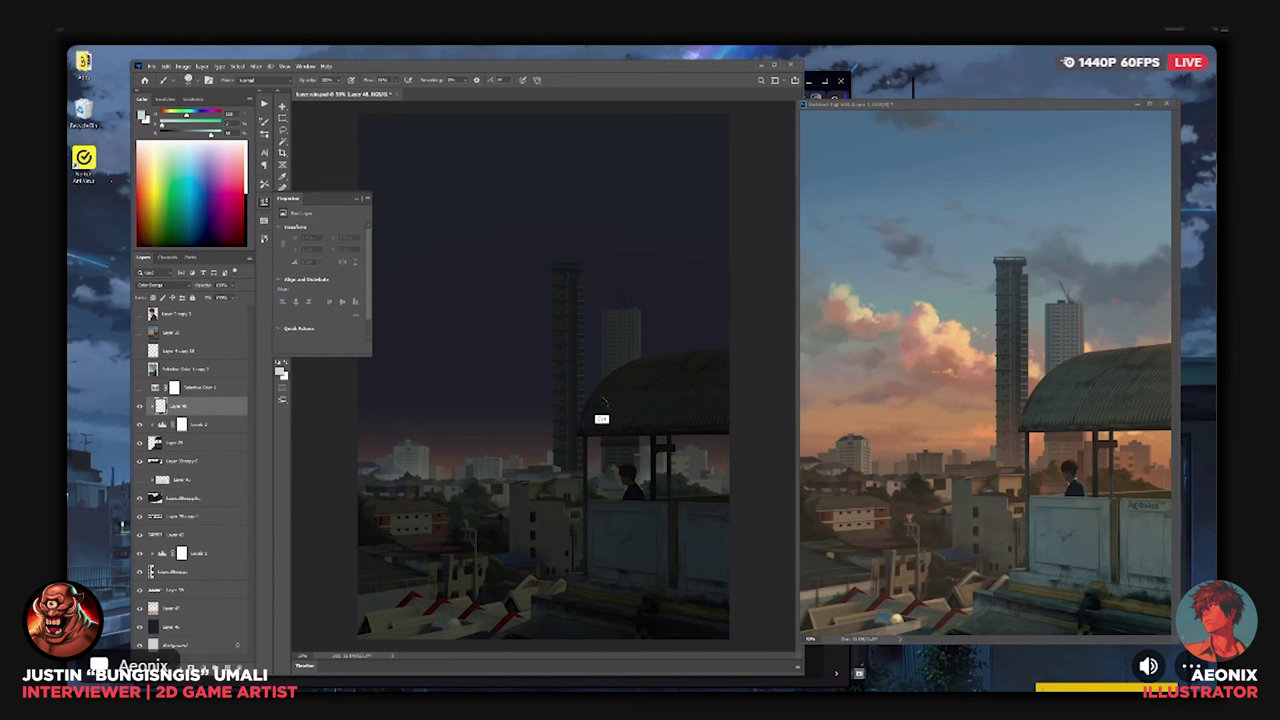
Choose a muted light colour and paint a first strip of light on the shelter wall's ledge, beside the middle posts.
drag(176, 116, 171, 116)
click(168, 125)
click(204, 135)
key(ctrl+minus)
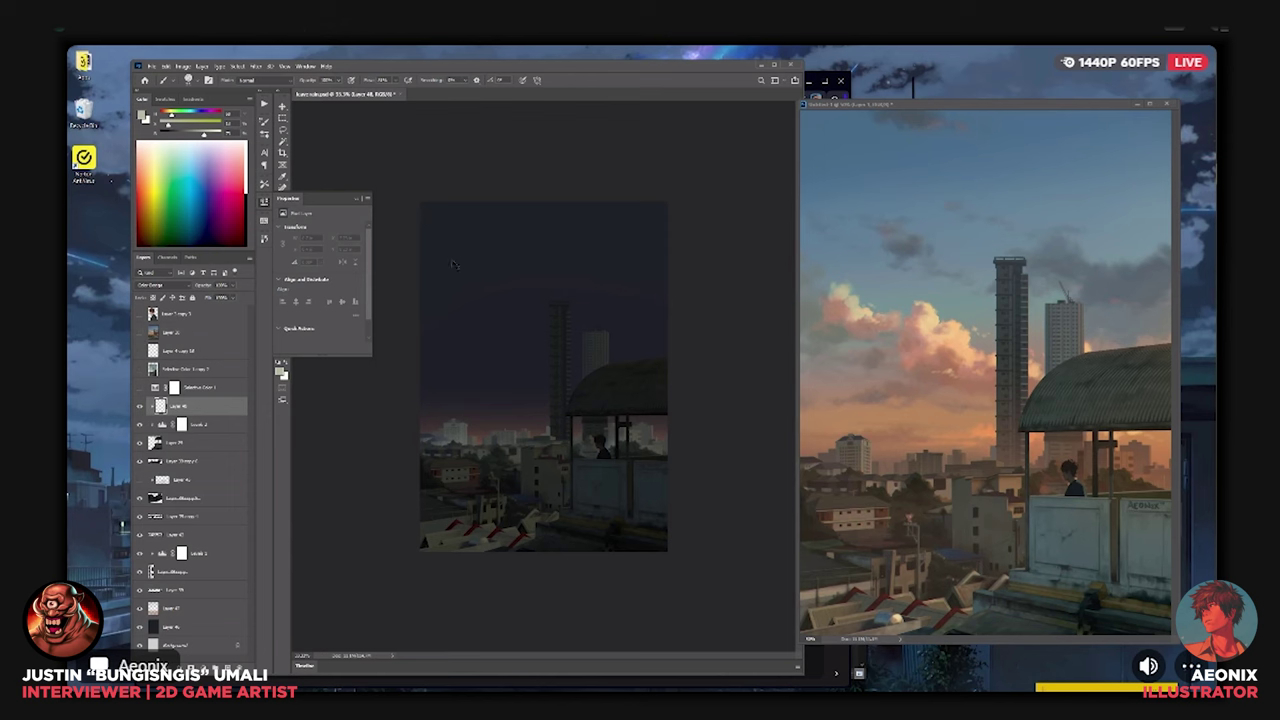
key(ctrl+plus)
key(ctrl+plus)
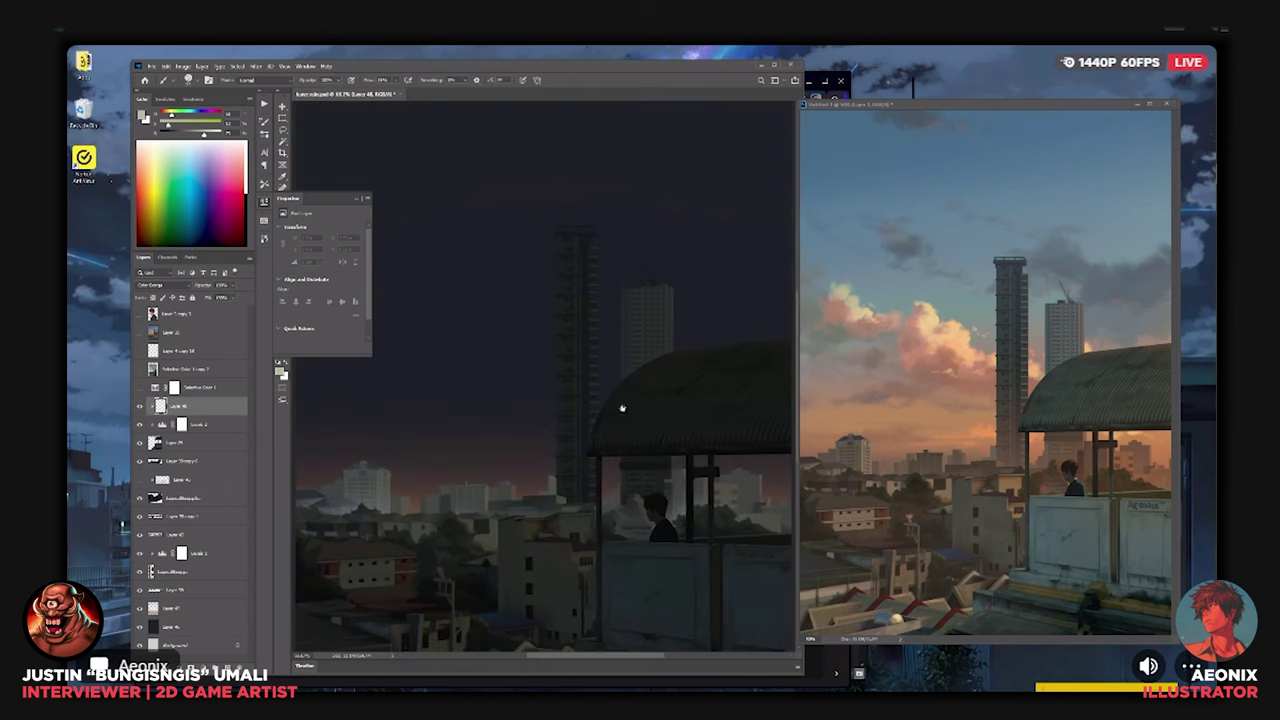
drag(623, 406, 466, 337)
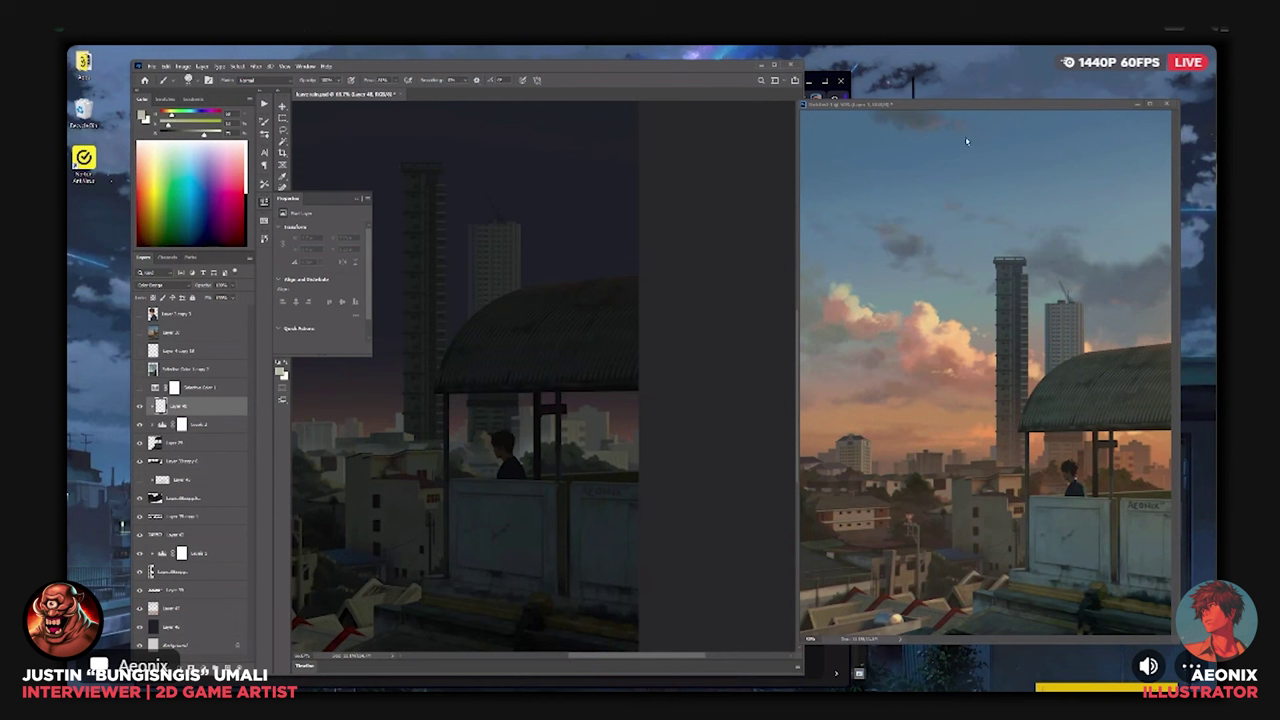
mouse_move(1214, 130)
drag(564, 476, 570, 477)
drag(566, 476, 597, 470)
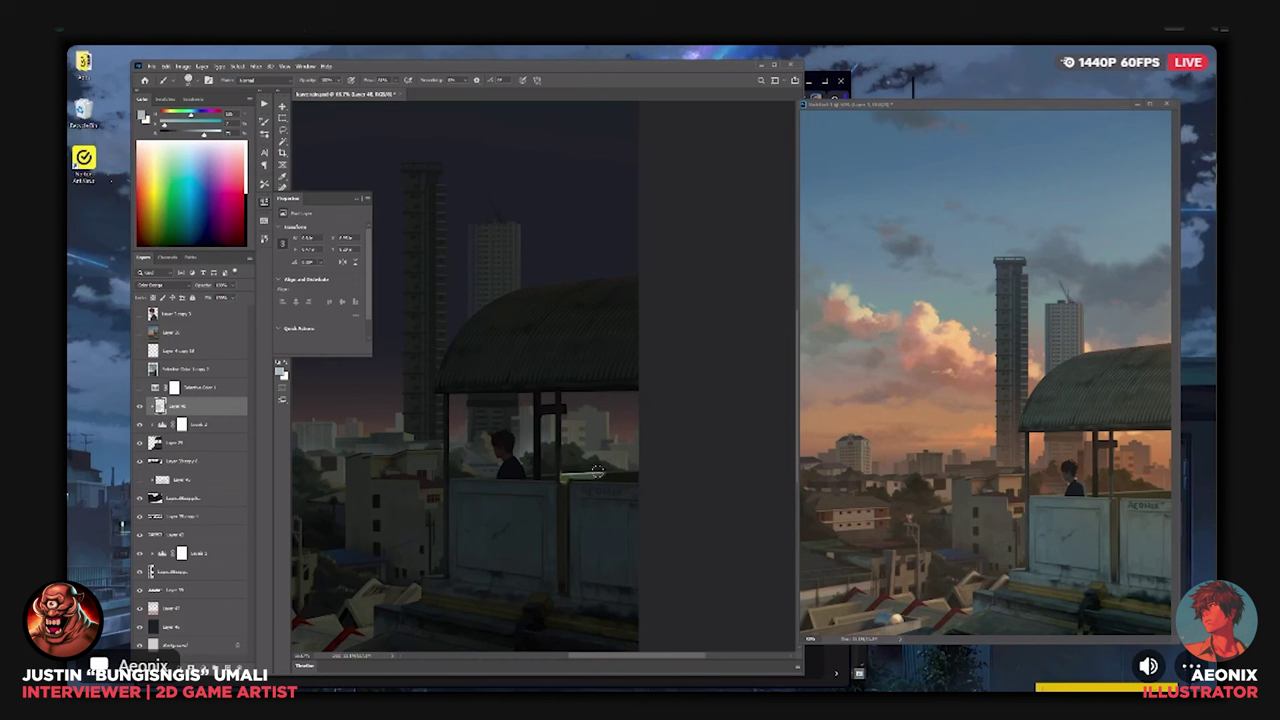
Choose a warmer muted tone and paint light along the shelter ledge and over the seated figure's head and back.
click(168, 115)
click(171, 125)
drag(564, 475, 637, 475)
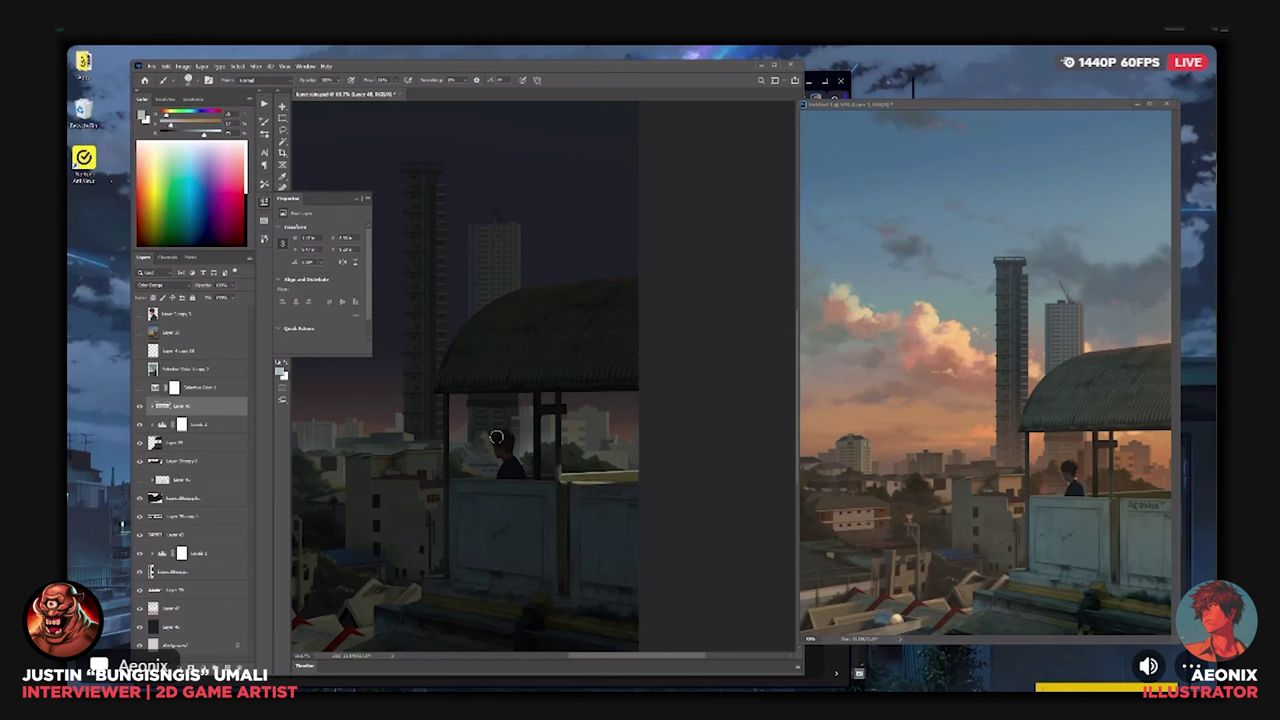
mouse_move(497, 435)
mouse_down()
mouse_move(515, 459)
mouse_move(507, 471)
mouse_move(529, 470)
mouse_up()
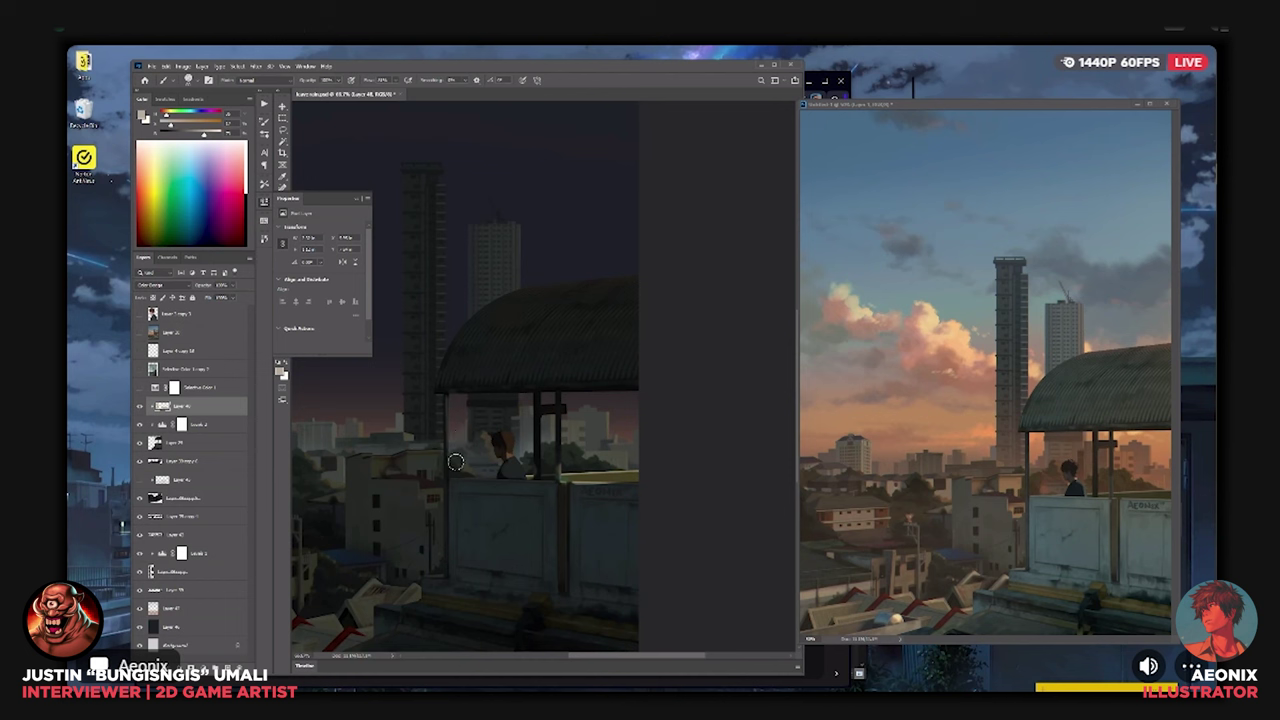
Brighten the painted light with a Hue/Saturation adjustment, raising lightness, lowering saturation and shifting the hue slightly.
key(ctrl+u)
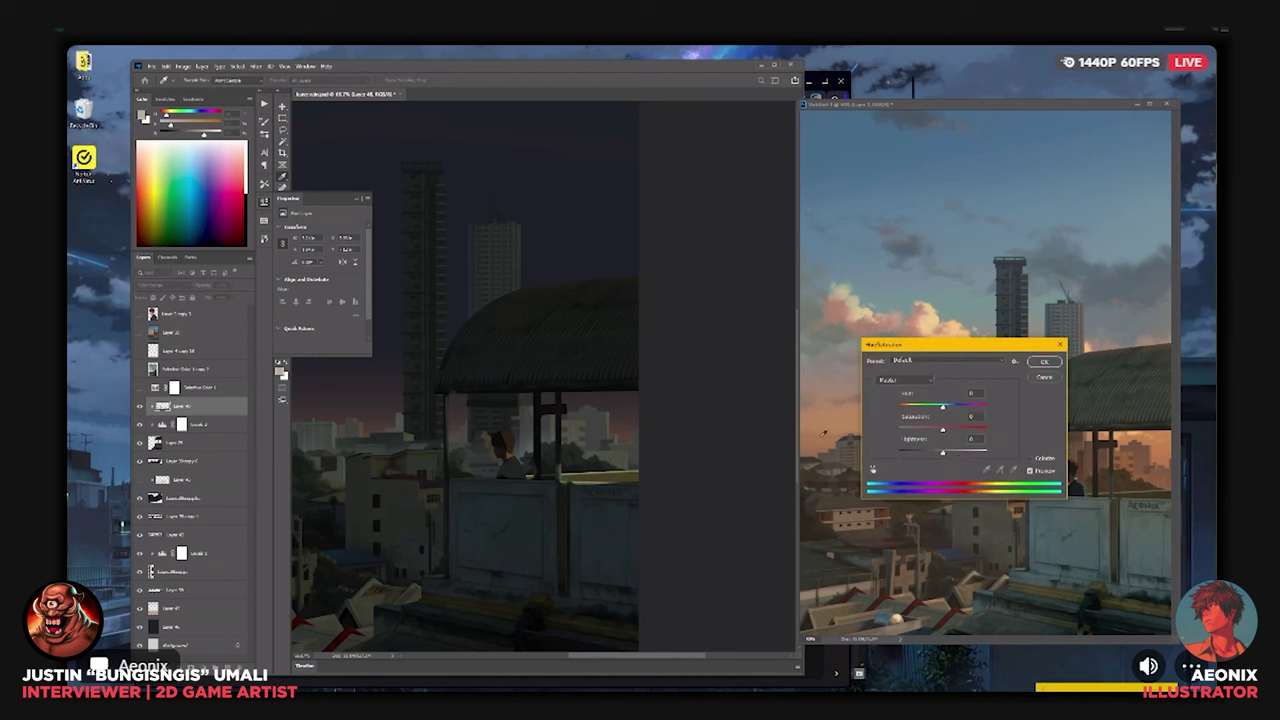
mouse_move(944, 455)
mouse_down()
mouse_move(980, 455)
mouse_move(930, 432)
mouse_move(927, 408)
mouse_move(946, 408)
mouse_up()
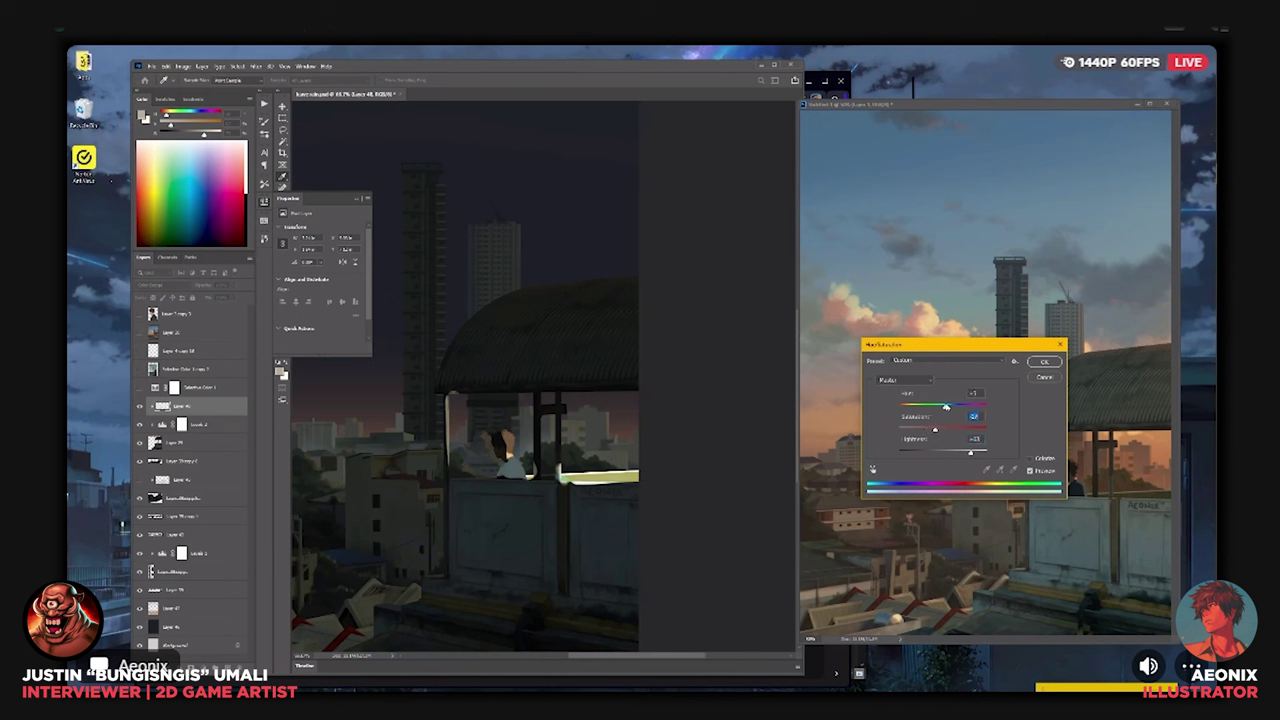
click(1044, 361)
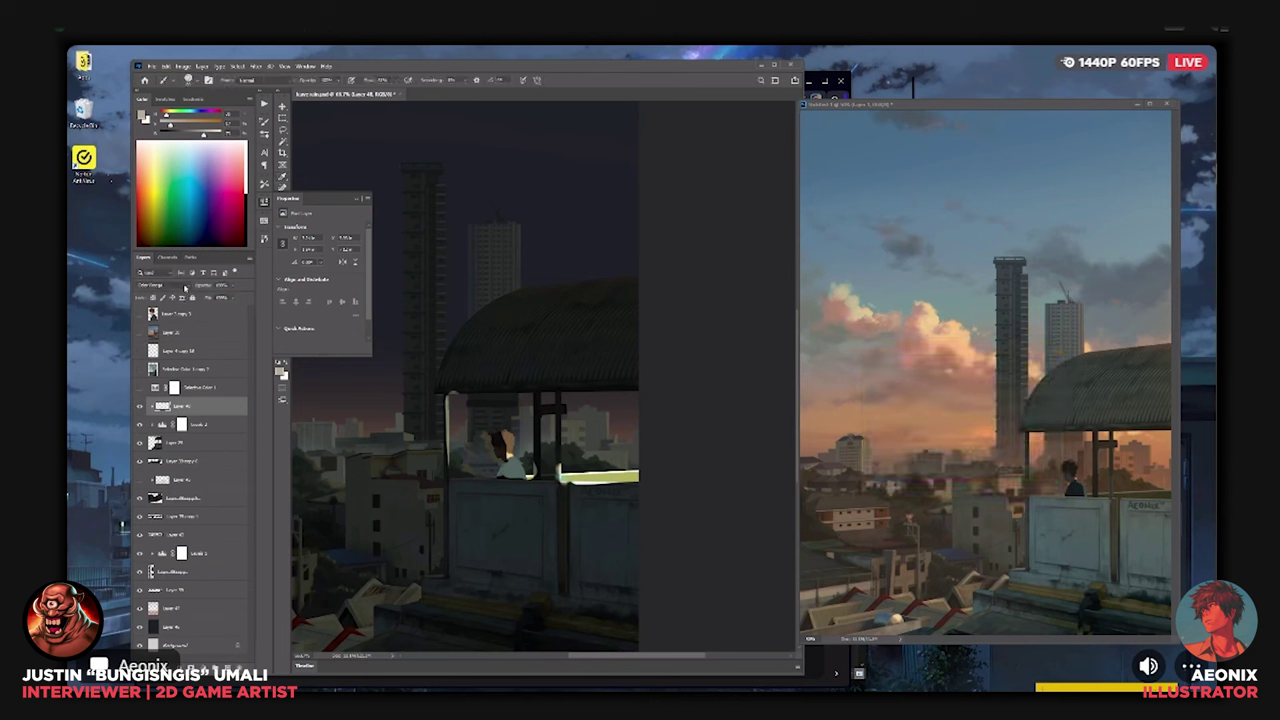
Switch the light layer to Normal to pick up its near-white paint colour, then restore its blend mode to Color Dodge.
click(178, 286)
click(169, 293)
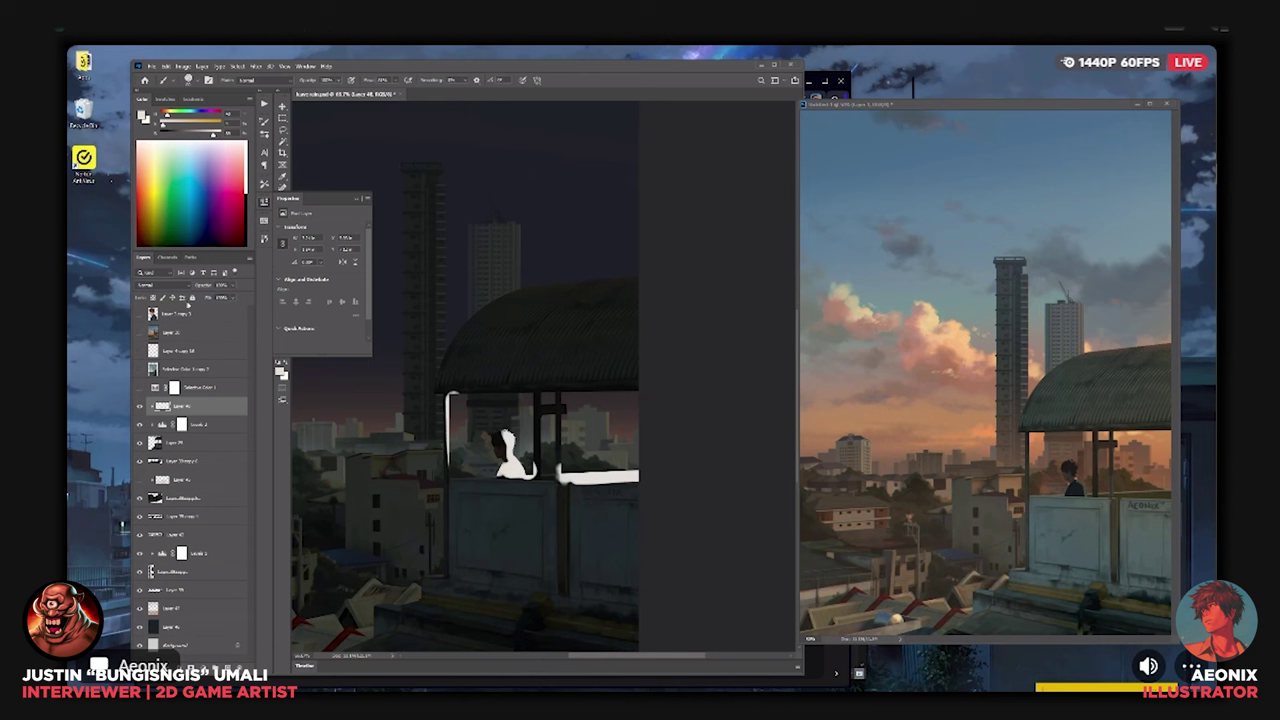
click(178, 285)
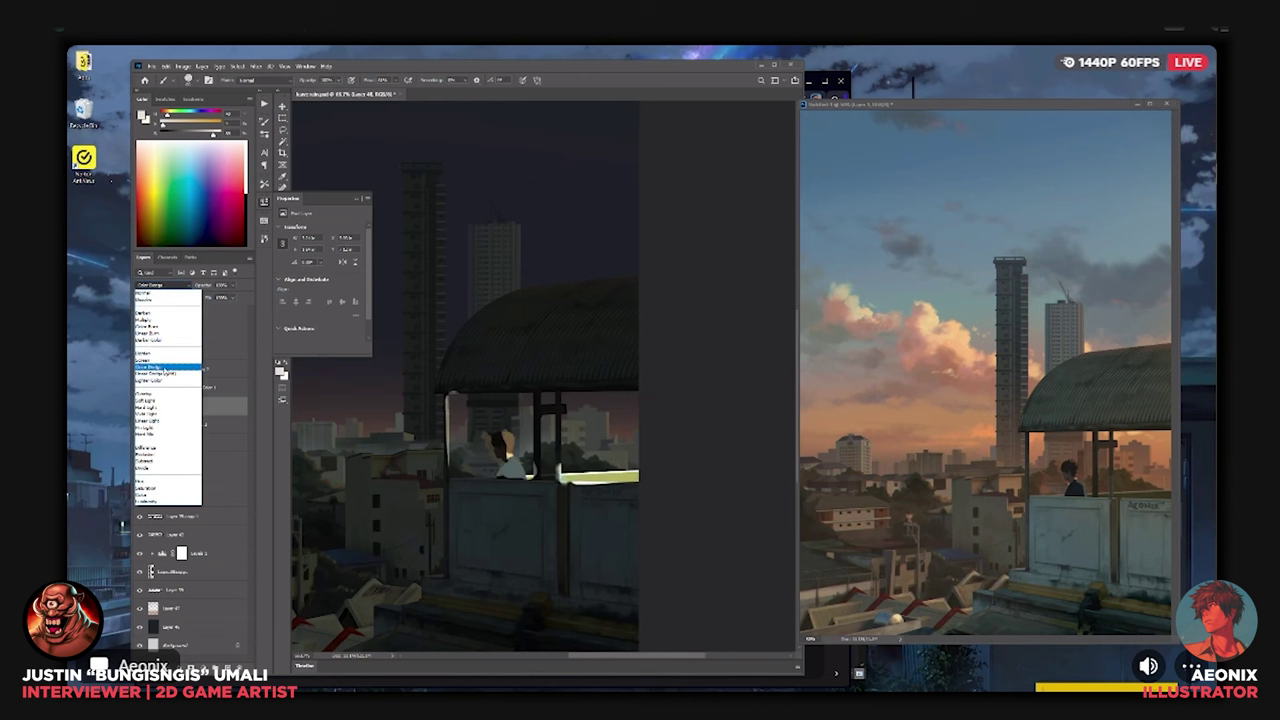
click(157, 367)
Paint light on the crossbar between the shelter's two middle posts with a much smaller brush, undoing the excess.
scroll(592, 462, up, 3)
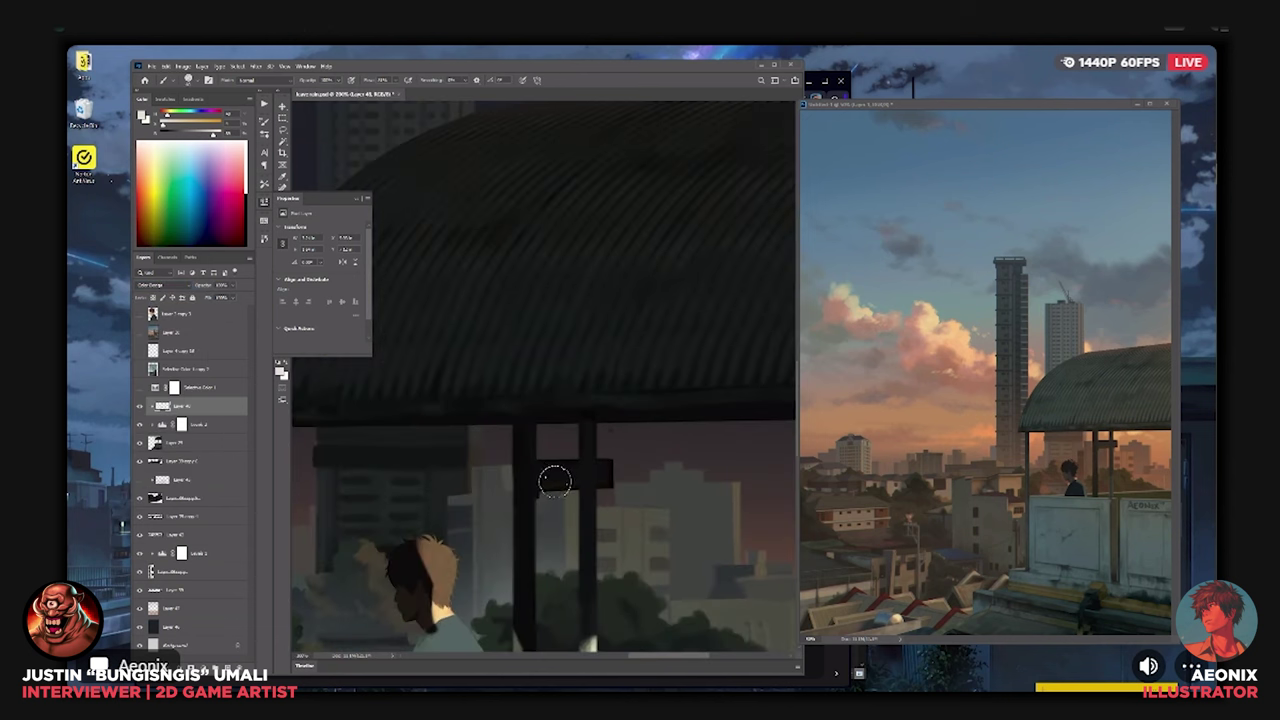
key([)
key([)
key([)
key([)
key([)
mouse_move(546, 465)
mouse_down()
mouse_move(579, 484)
mouse_move(610, 474)
mouse_up()
key(ctrl+z)
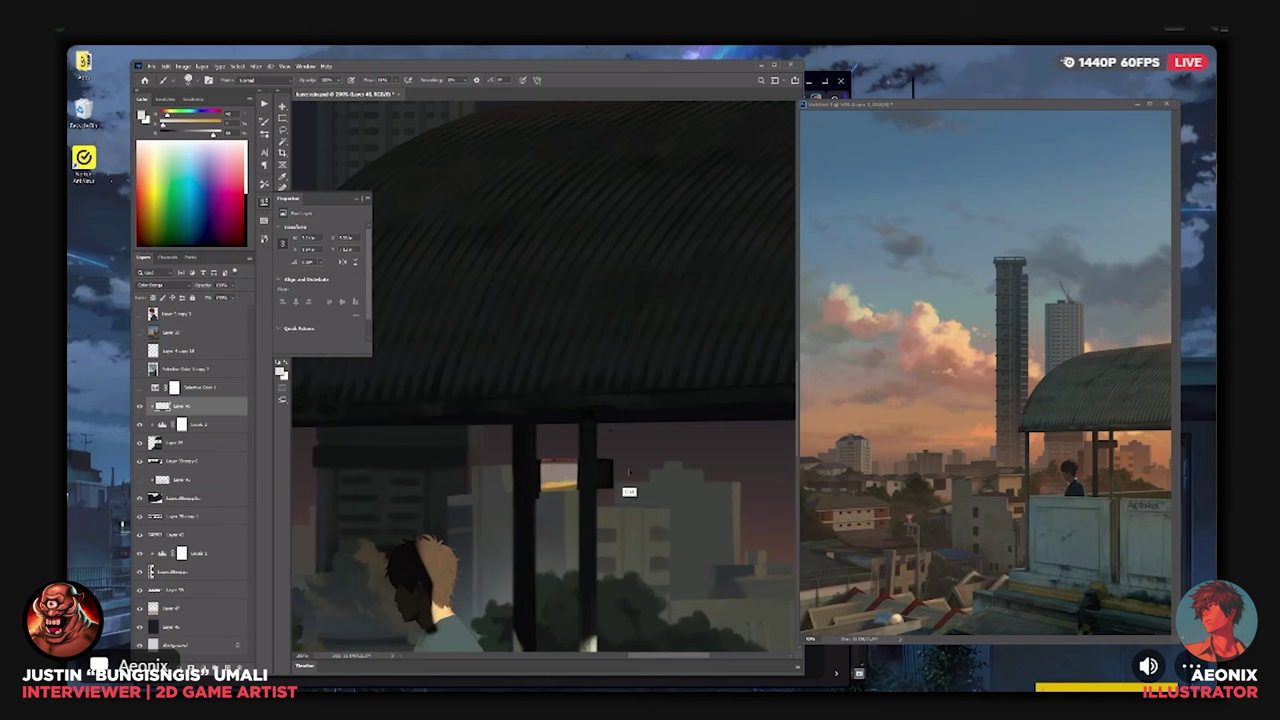
Paint thin vertical light along the shelter's two middle posts from the roof down to the ledge.
key(ctrl+minus)
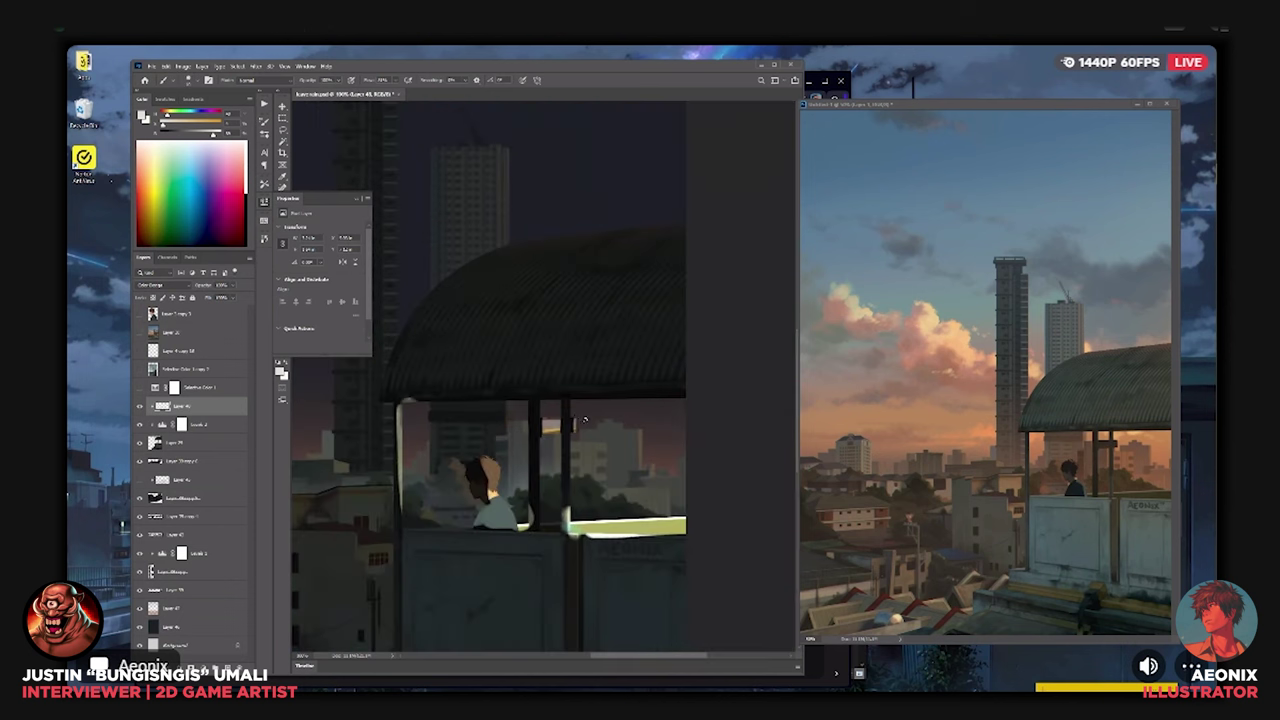
drag(568, 403, 574, 537)
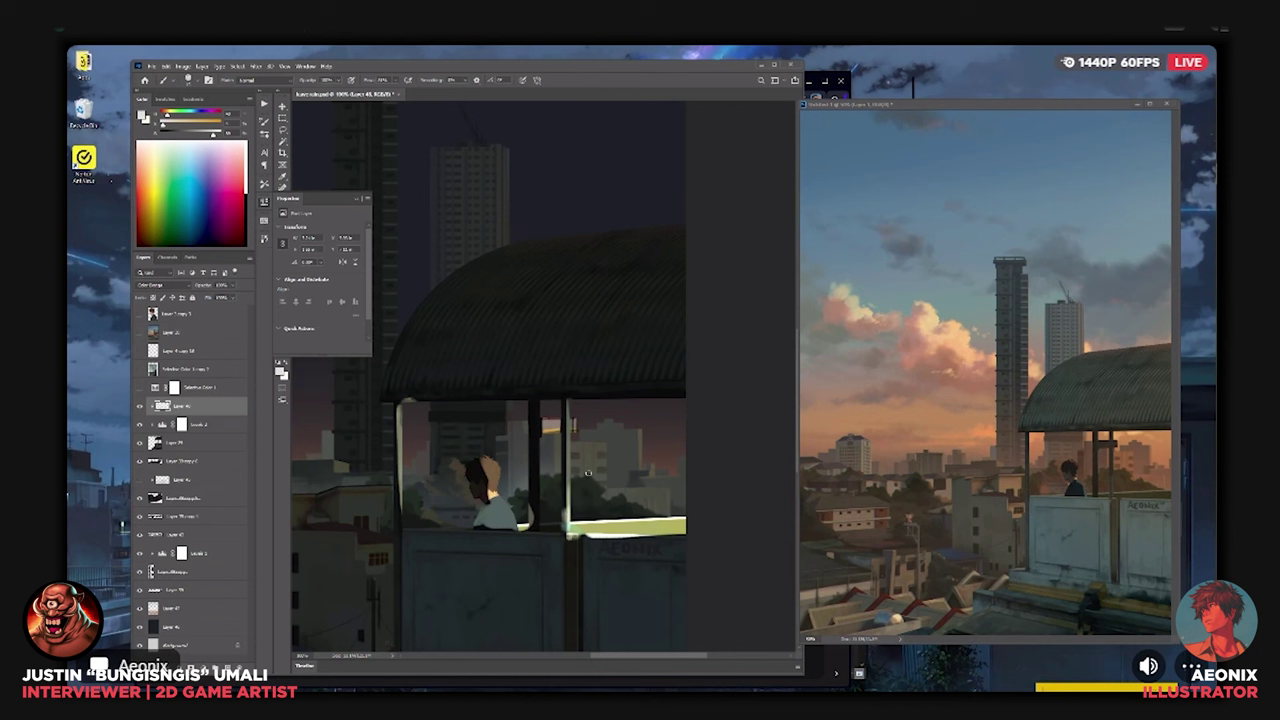
drag(538, 401, 540, 530)
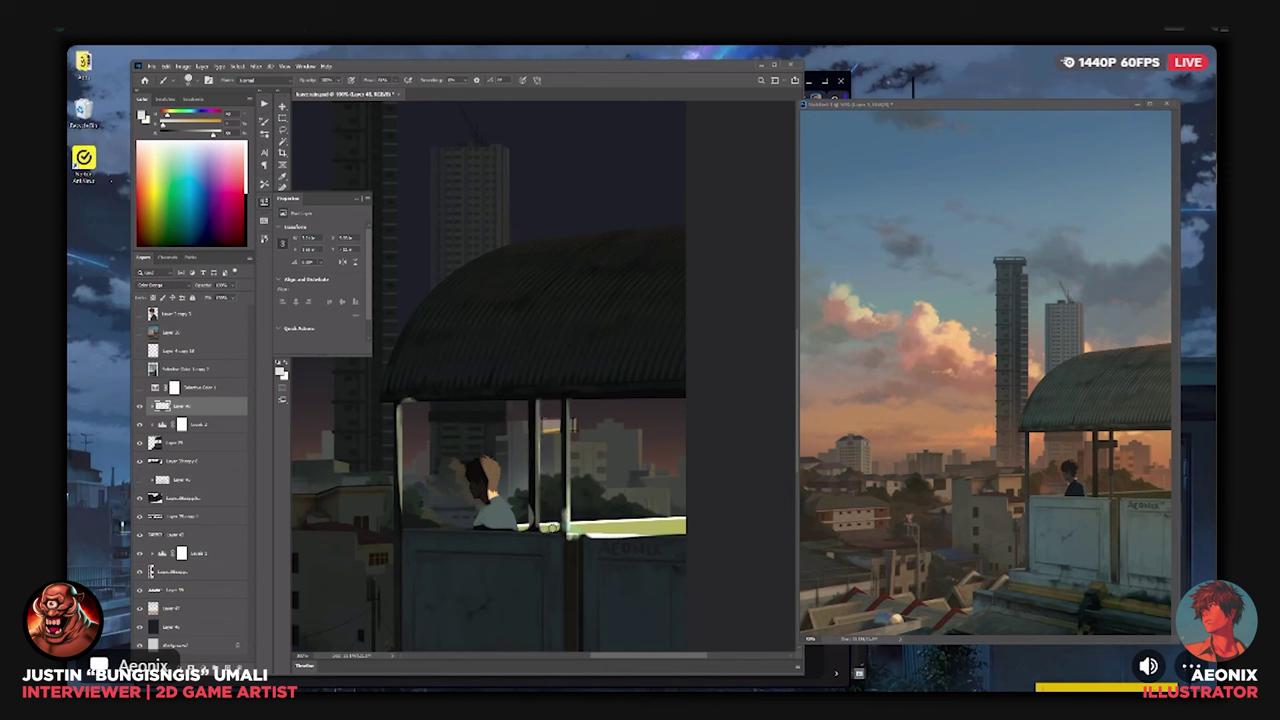
Paint a bright strip of light down the full height of the divider between the two wall panels.
drag(551, 527, 572, 558)
key(ctrl+minus)
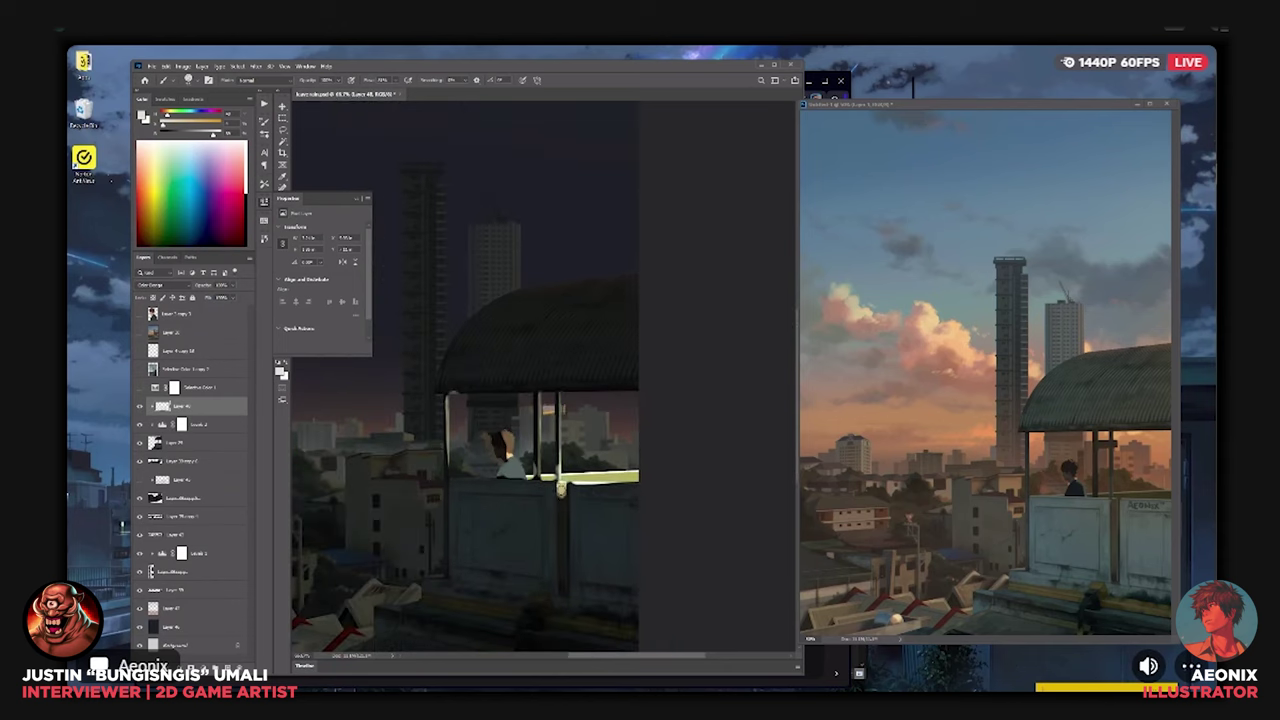
drag(561, 487, 562, 578)
key(ctrl+z)
drag(561, 484, 571, 609)
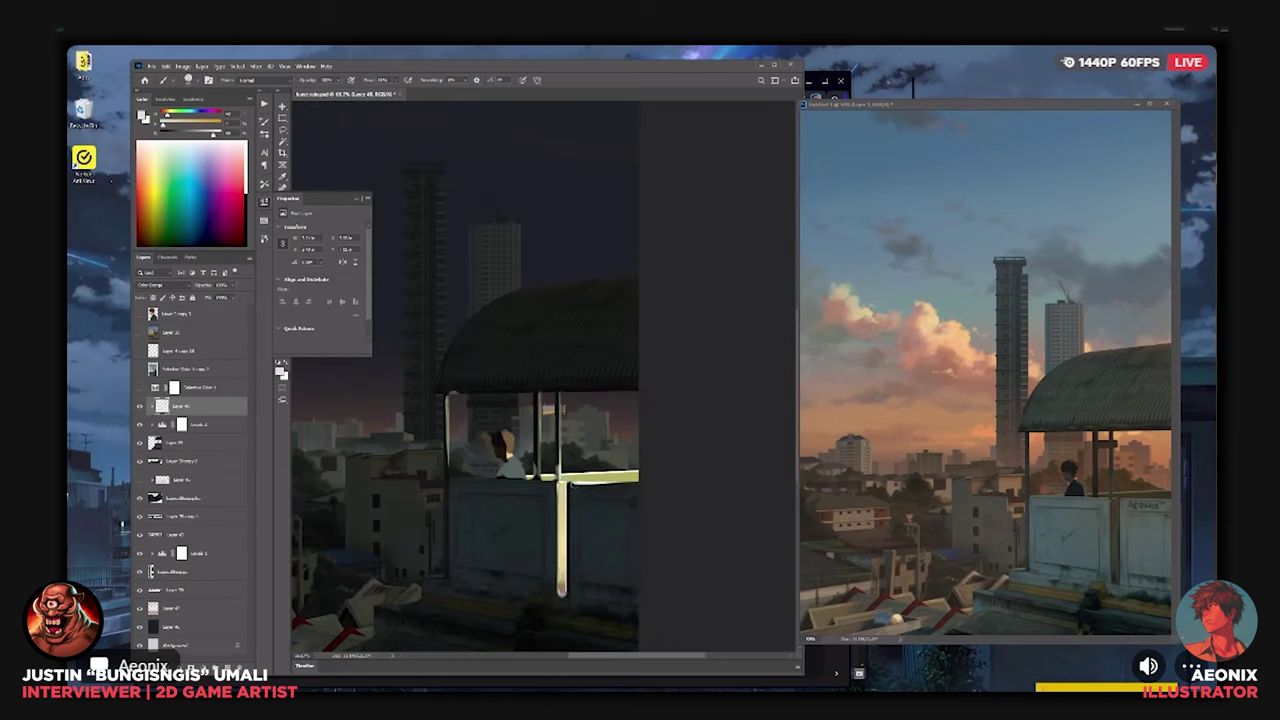
Paint thin light along the wall's top edge near the figure and along the lower edge of the shelter roof.
scroll(479, 534, up, 1)
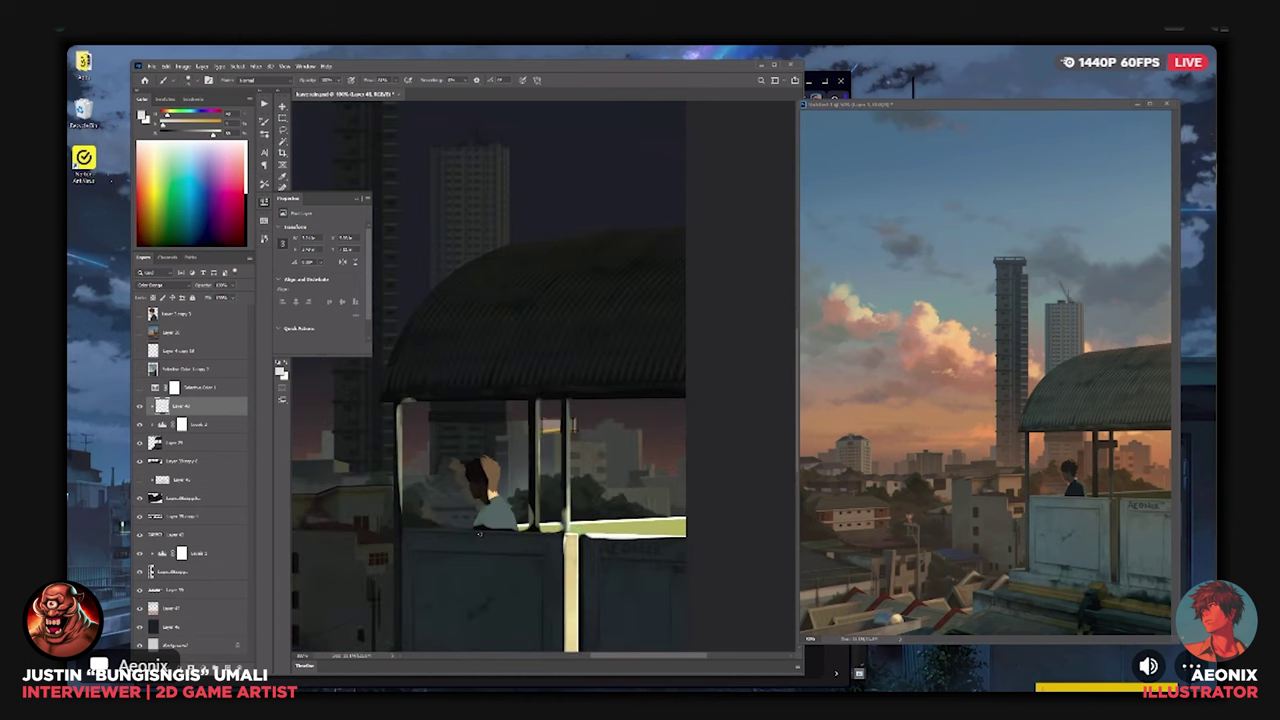
drag(438, 530, 522, 530)
drag(405, 400, 690, 397)
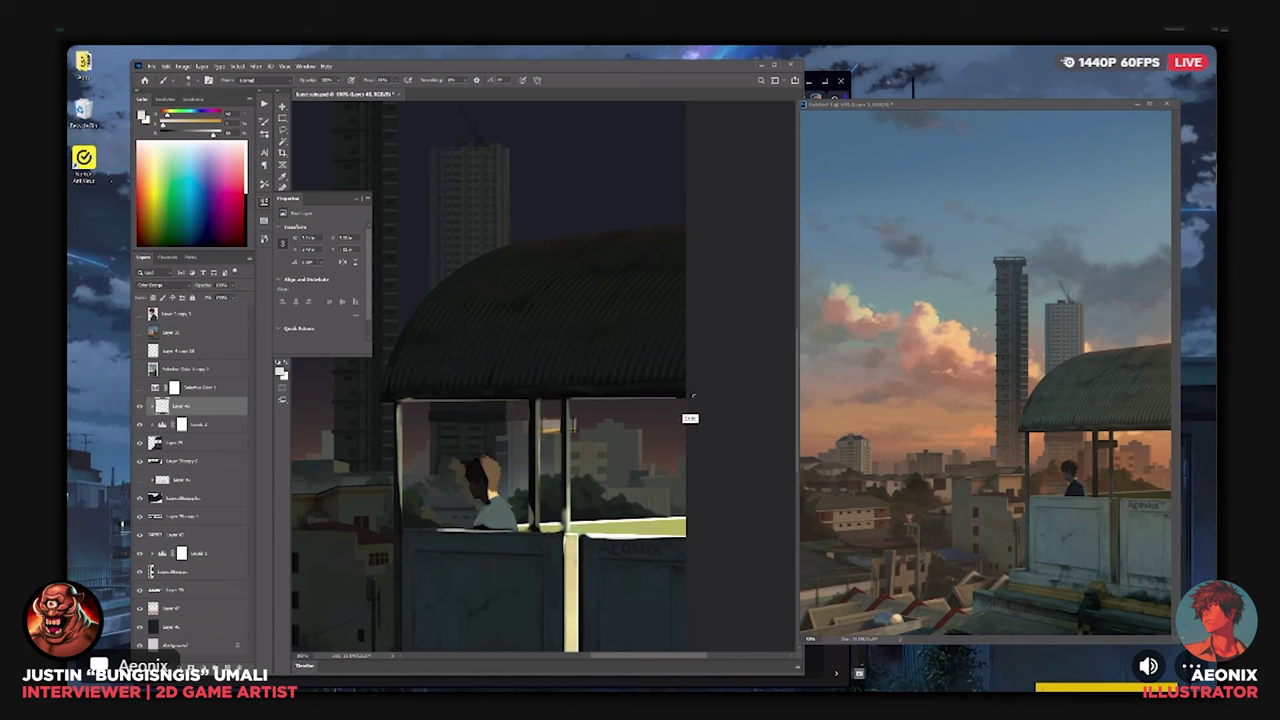
Extend the light over the figure's hair with a larger brush and erase it from the front of the jacket.
key(])
key(])
drag(487, 480, 484, 464)
key(e)
drag(479, 508, 474, 519)
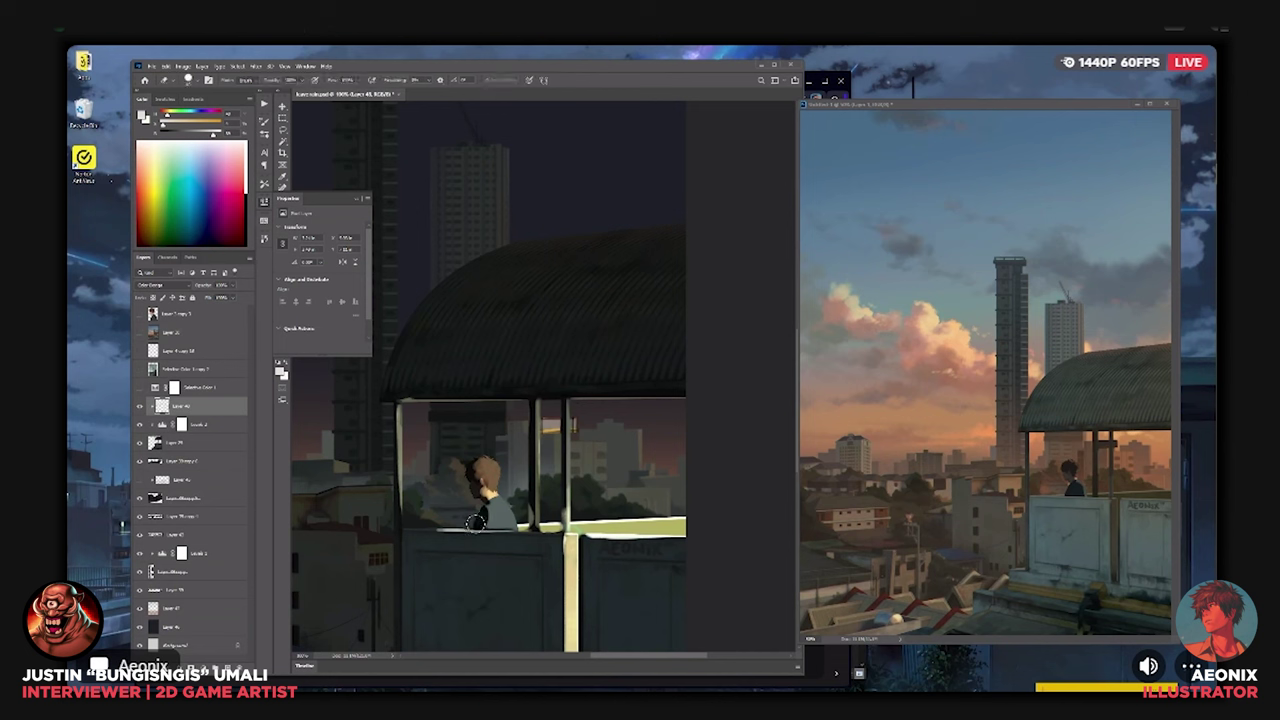
Paint a thin line of light along the top edge of the wall panel on both sides of the figure.
key(b)
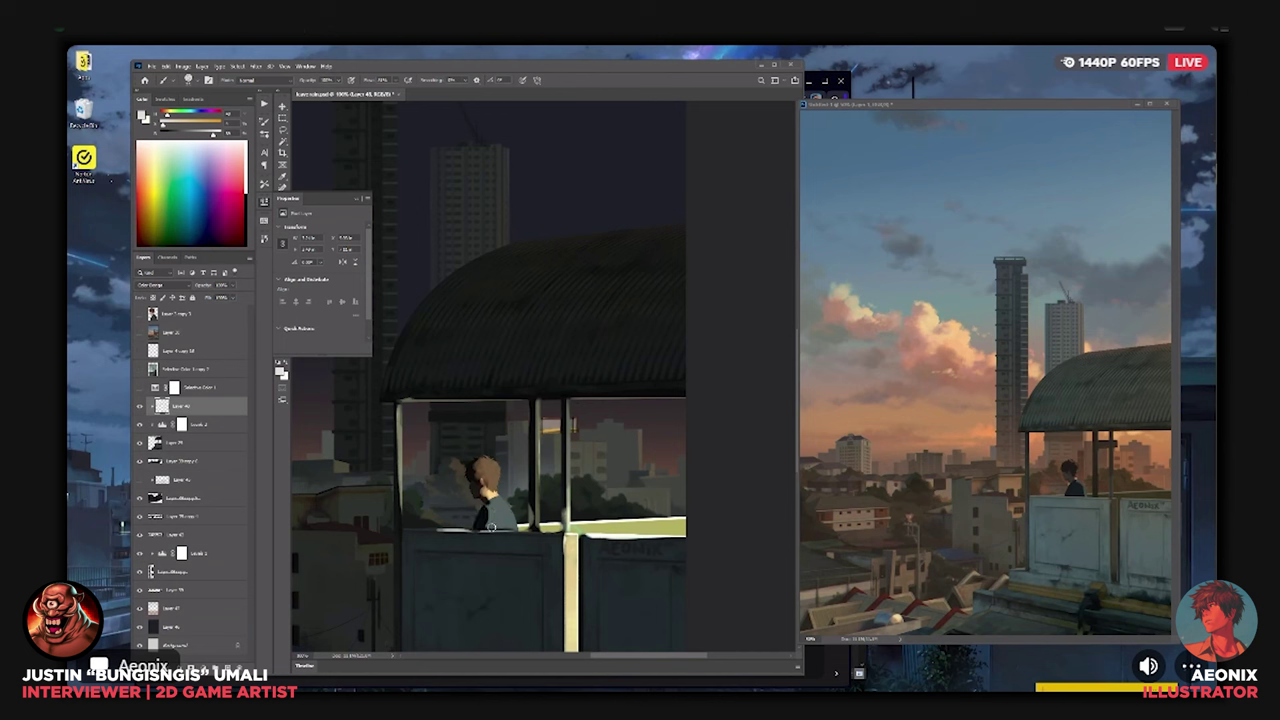
mouse_move(512, 528)
mouse_down()
mouse_move(490, 530)
mouse_move(560, 532)
mouse_up()
drag(414, 530, 478, 531)
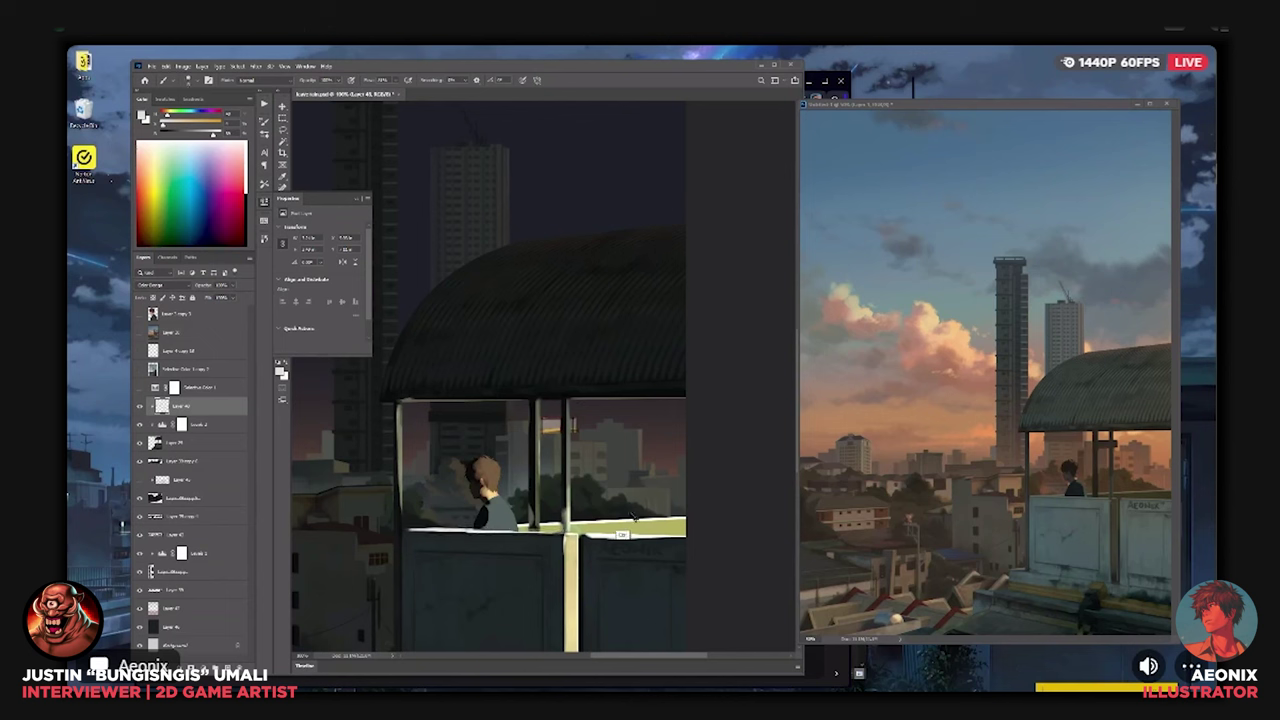
key(ctrl+minus)
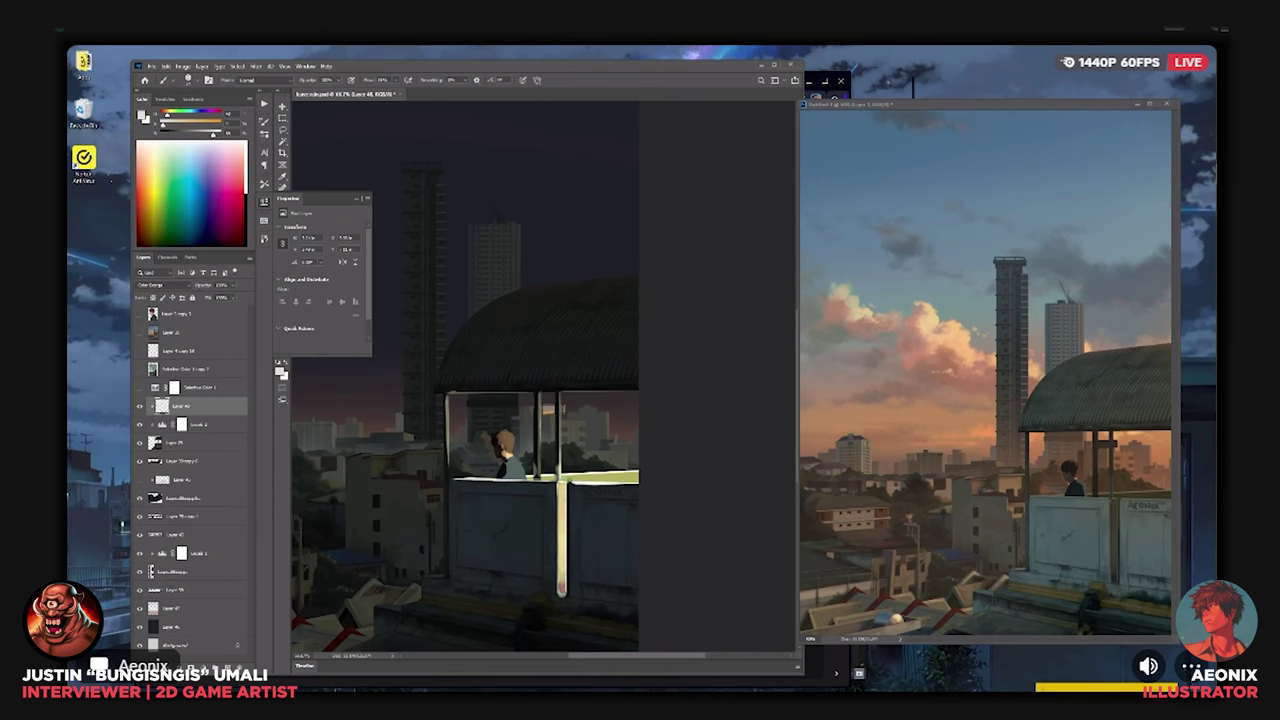
key(ctrl+plus)
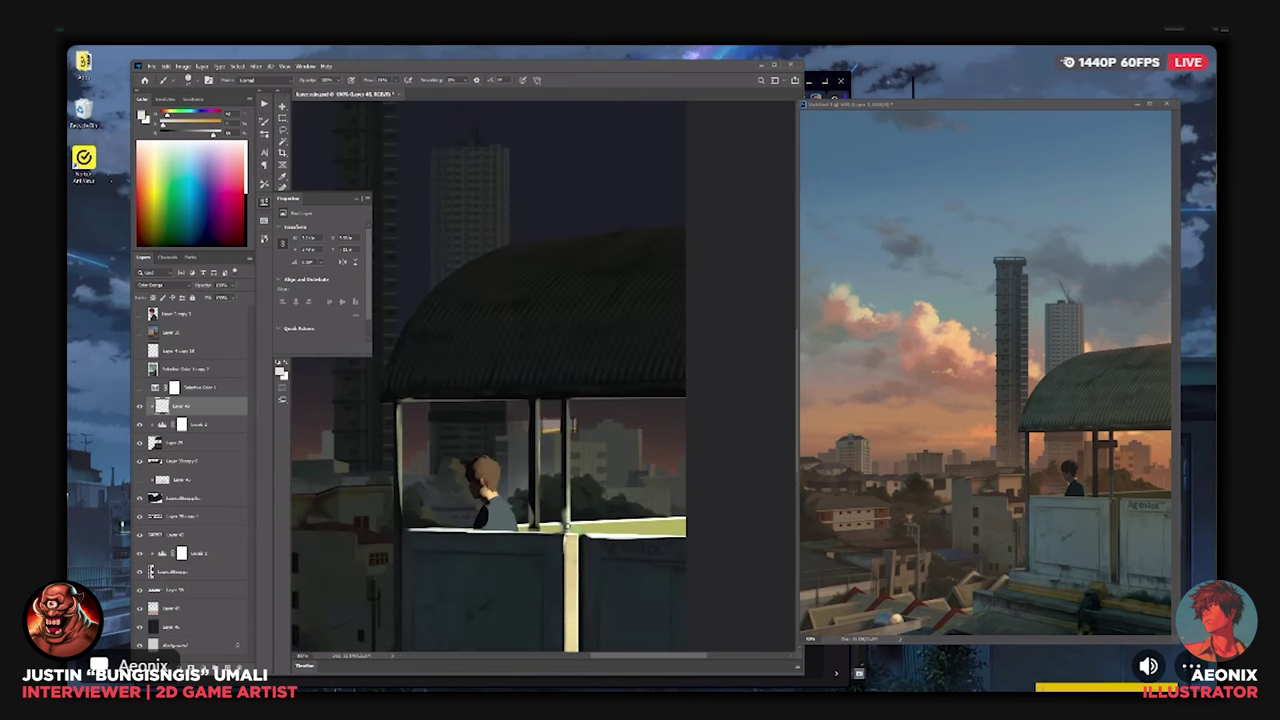
Erase the light spilling below the ledge onto the wall panel with the lettering.
key(e)
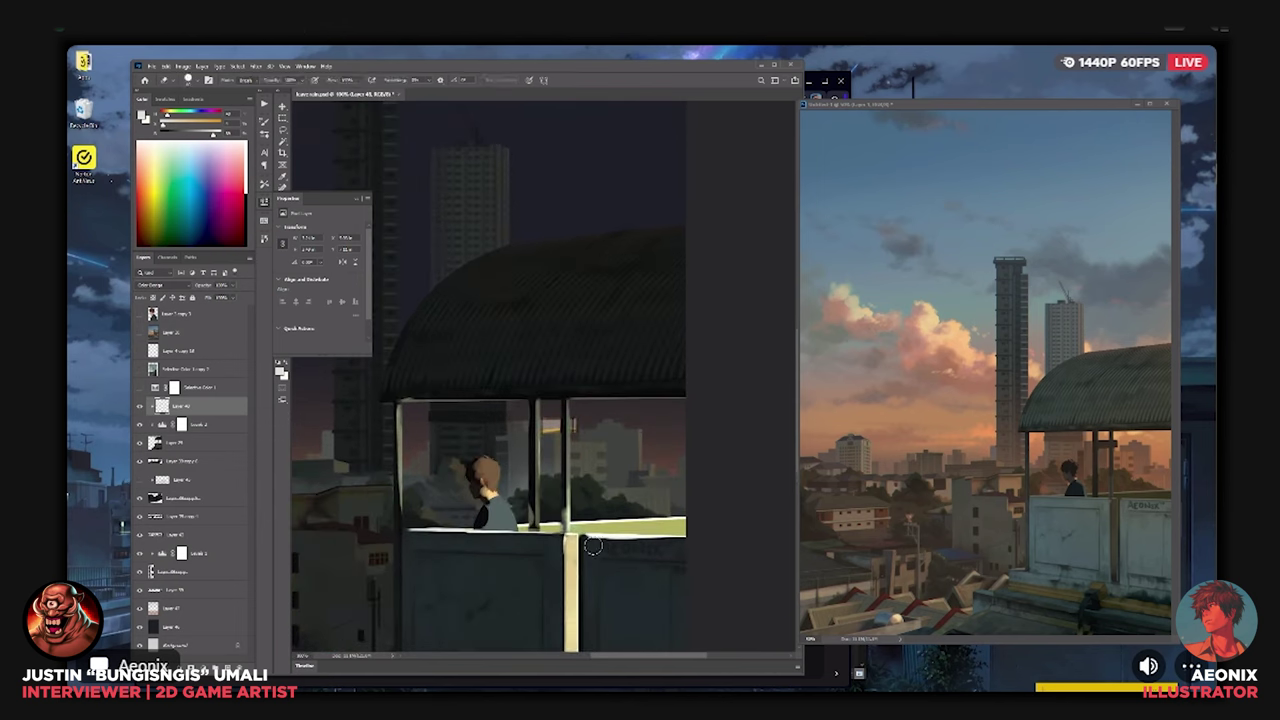
drag(597, 545, 685, 547)
key(ctrl+minus)
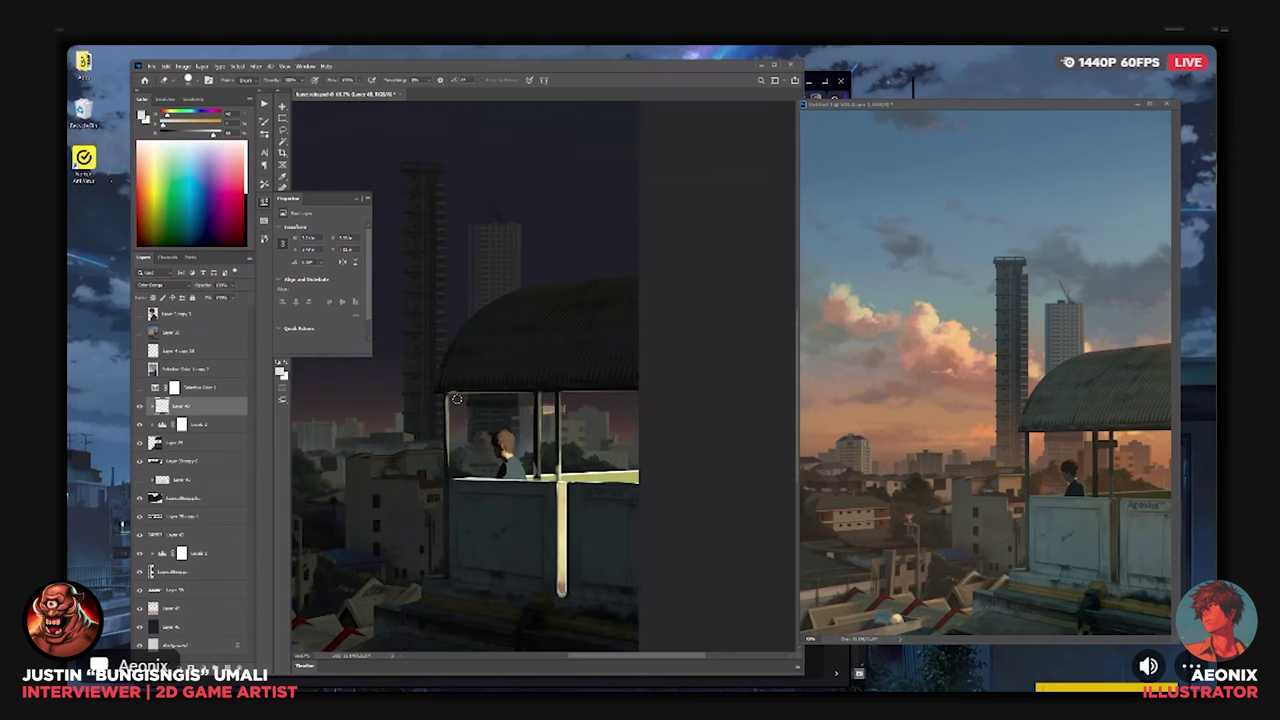
Paint light on the lower end of the shelter's outer post, down to the wall.
key(ctrl+plus)
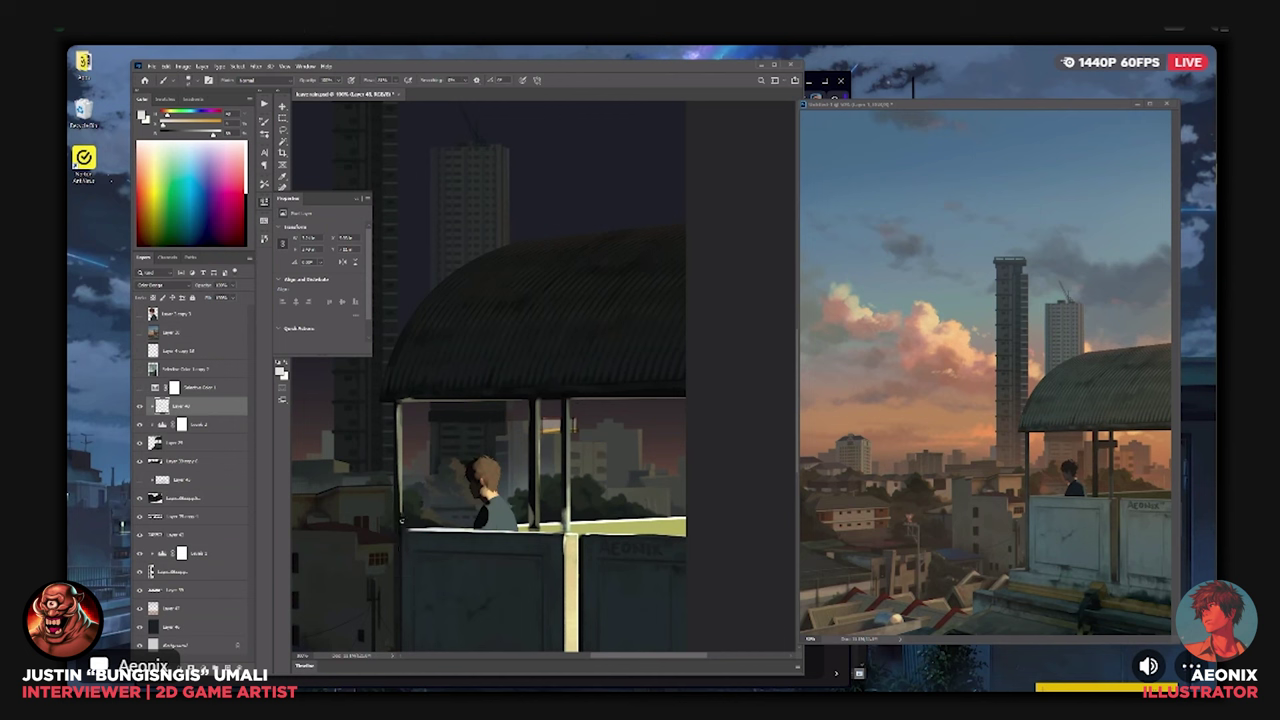
drag(399, 494, 401, 526)
key(ctrl+minus)
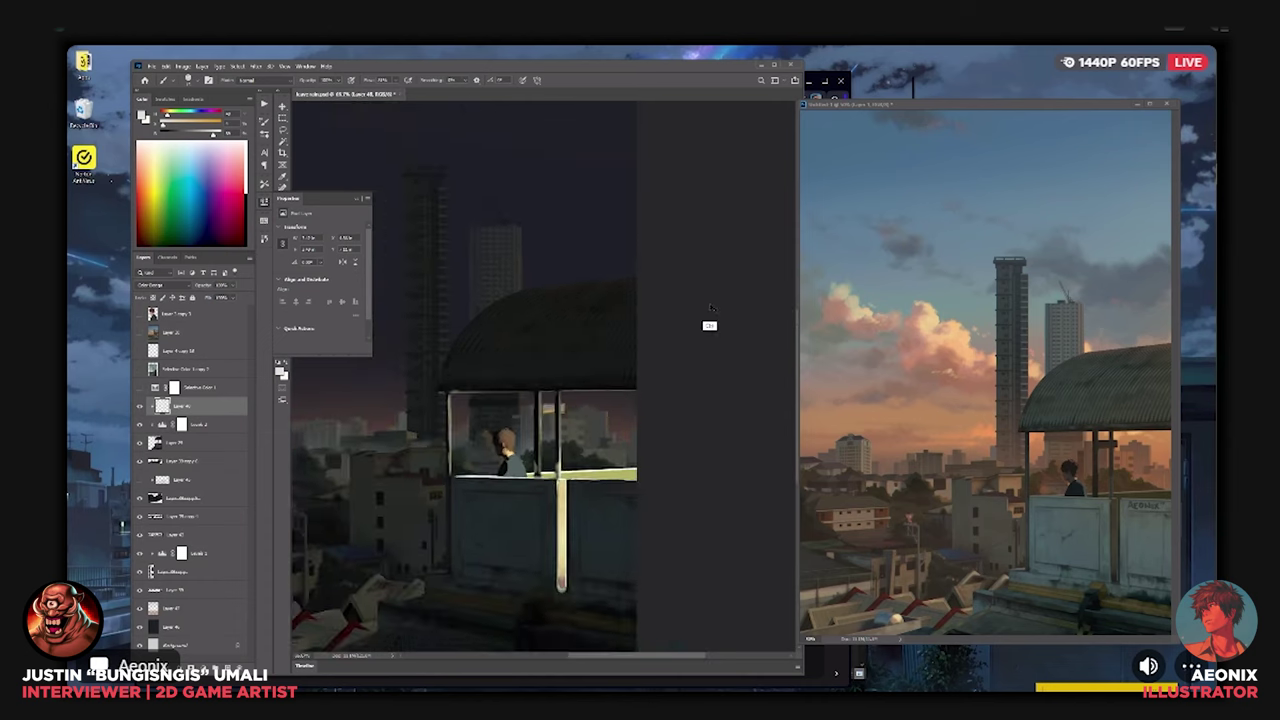
key(ctrl+minus)
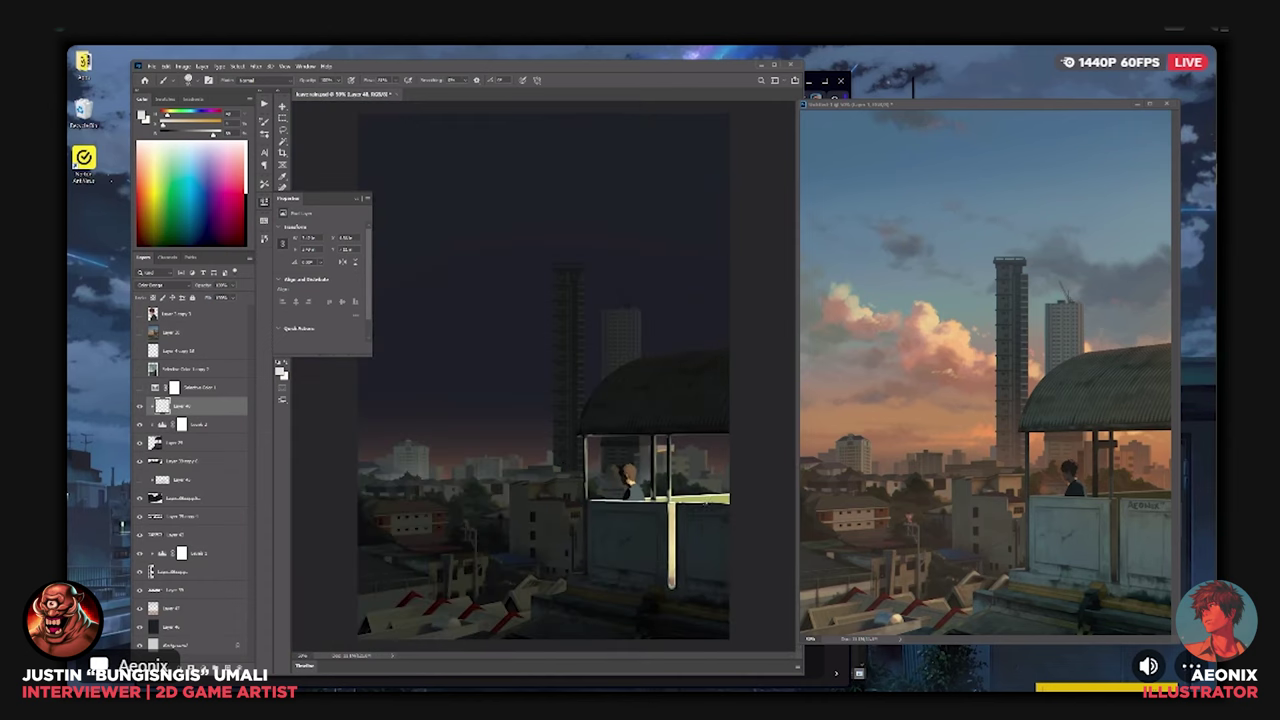
key(ctrl+minus)
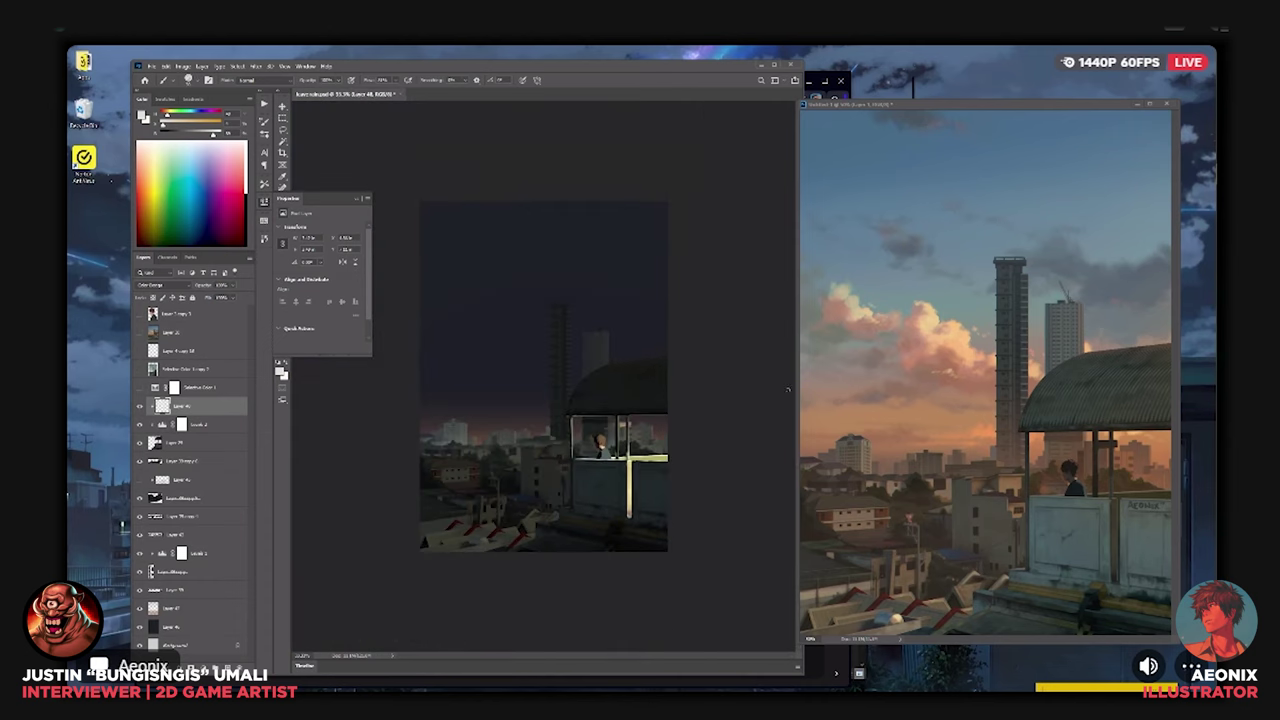
Paint light accents on the dark object below the divider and on the foreground rooftop at the picture's lower edge.
scroll(629, 523, up, 5)
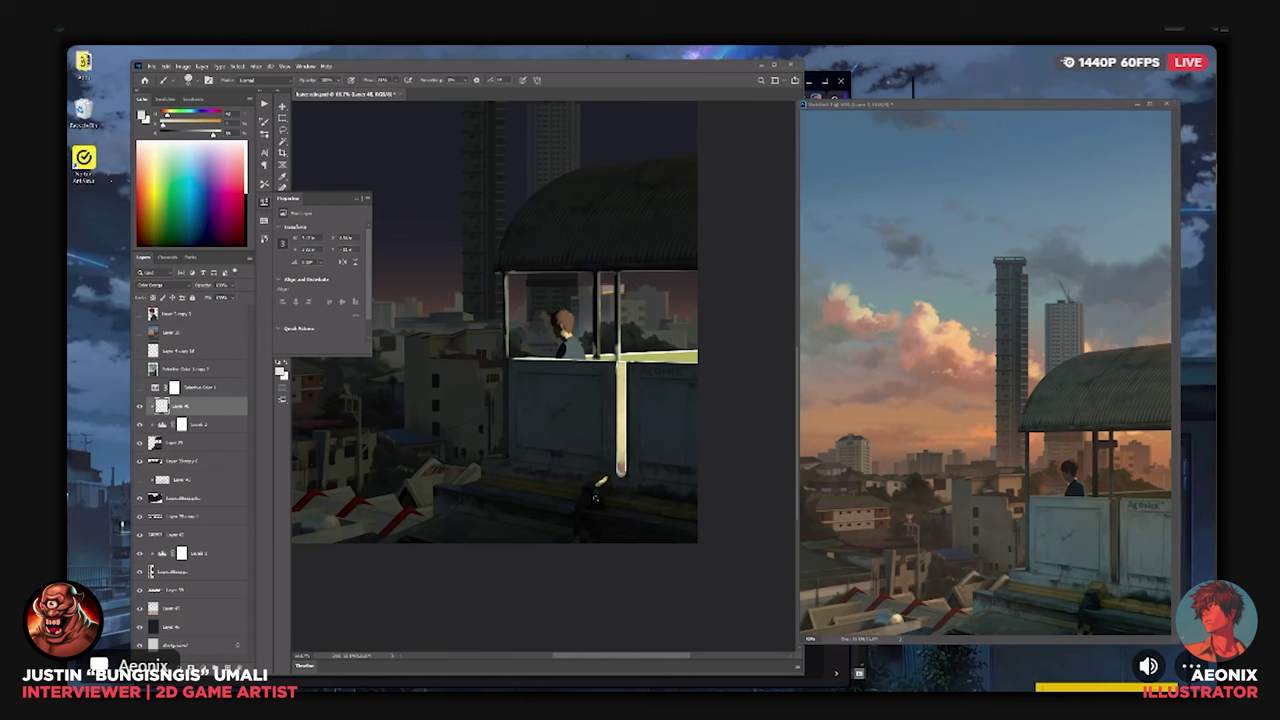
scroll(598, 479, down, 1)
scroll(528, 519, down, 2)
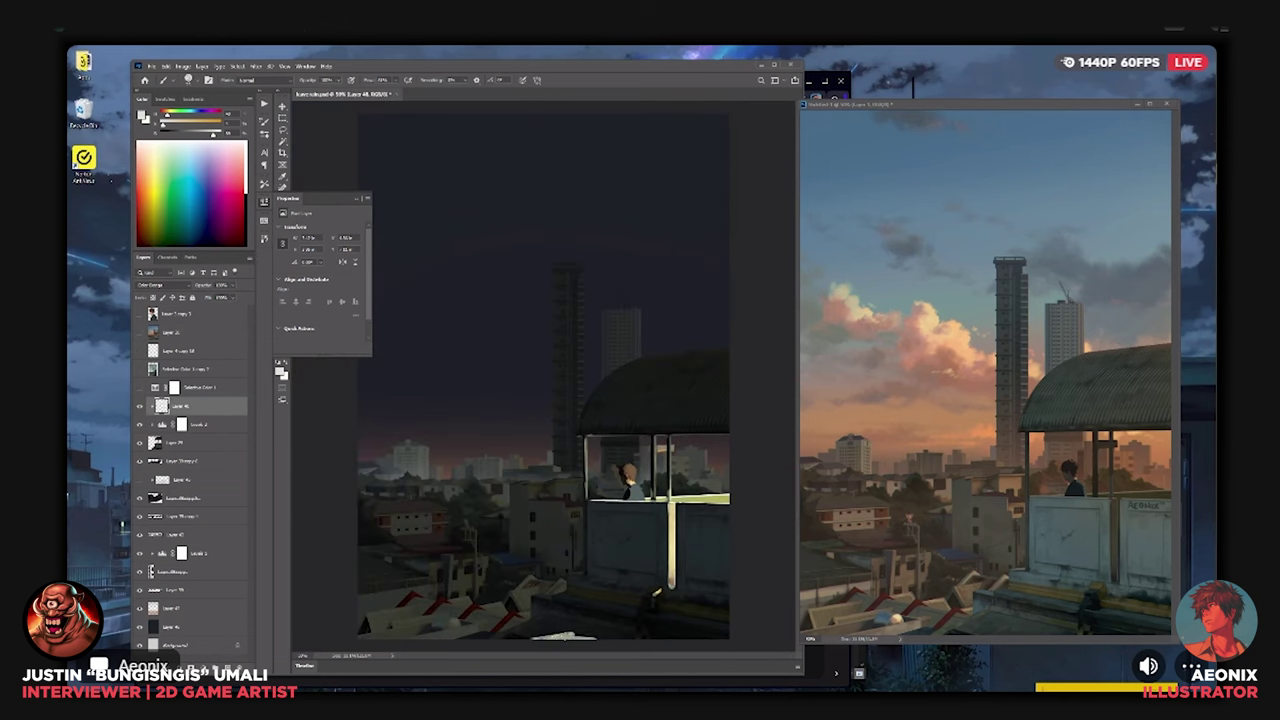
drag(545, 634, 525, 631)
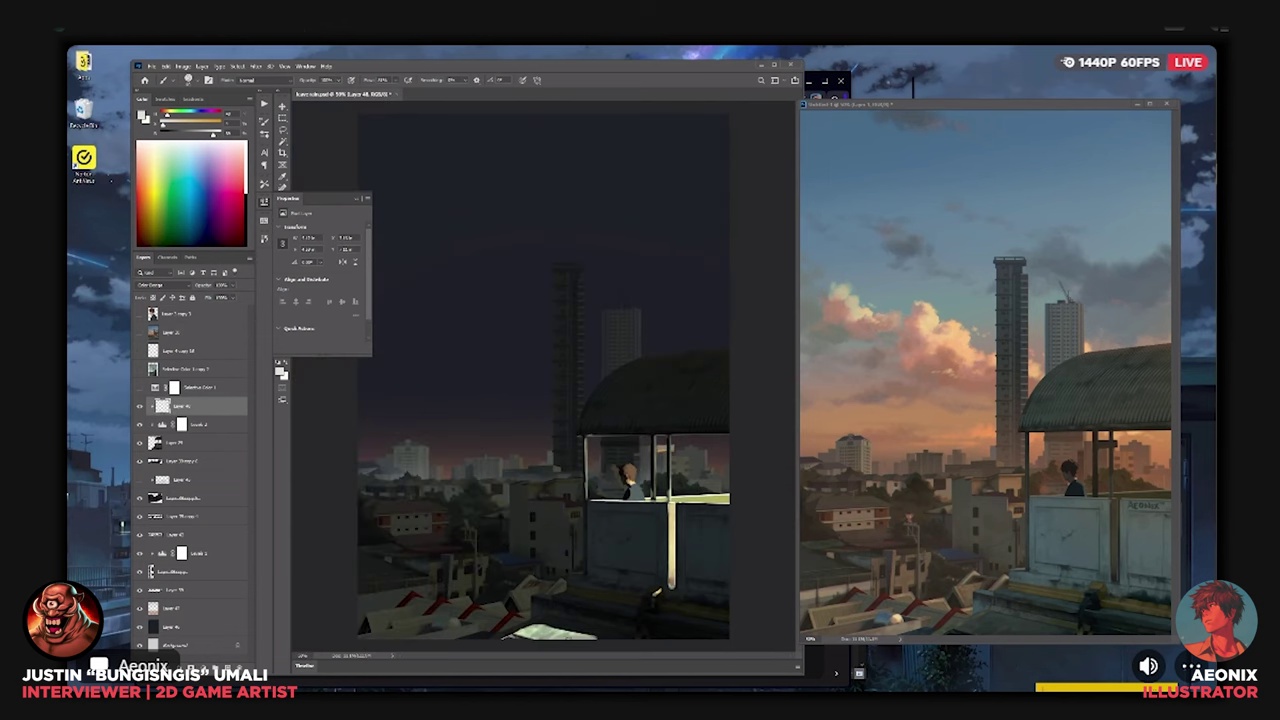
Erase the excess bright light from the foreground roof along the bottom edge of the painting.
key(ctrl+minus)
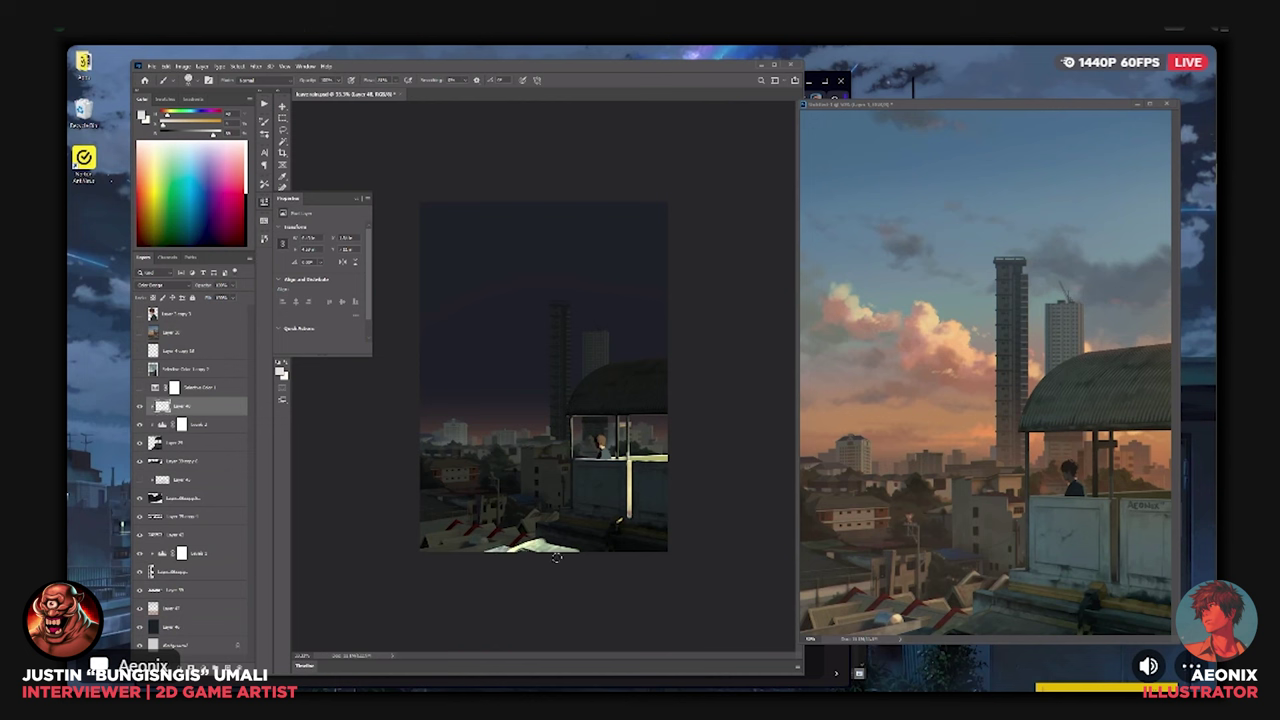
mouse_move(534, 543)
mouse_down()
mouse_move(600, 549)
mouse_move(476, 563)
mouse_move(538, 547)
mouse_move(605, 552)
mouse_move(543, 549)
mouse_move(552, 558)
mouse_up()
key(e)
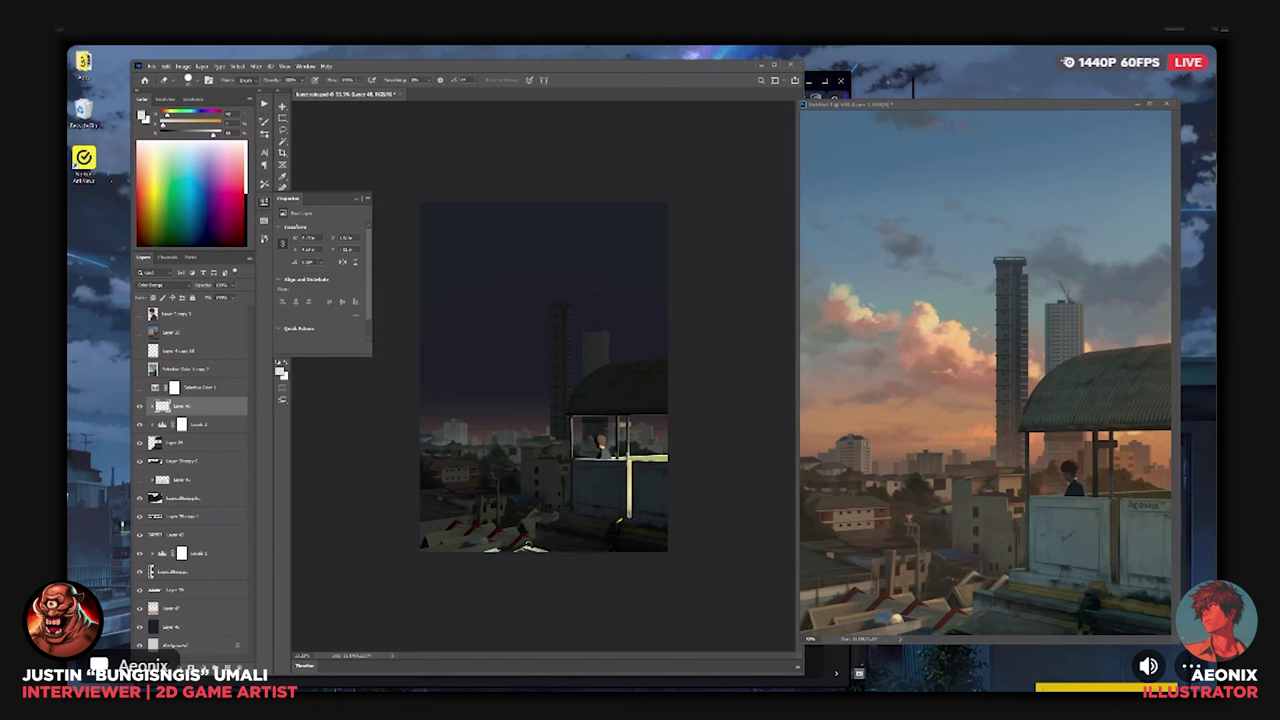
key(ctrl+plus)
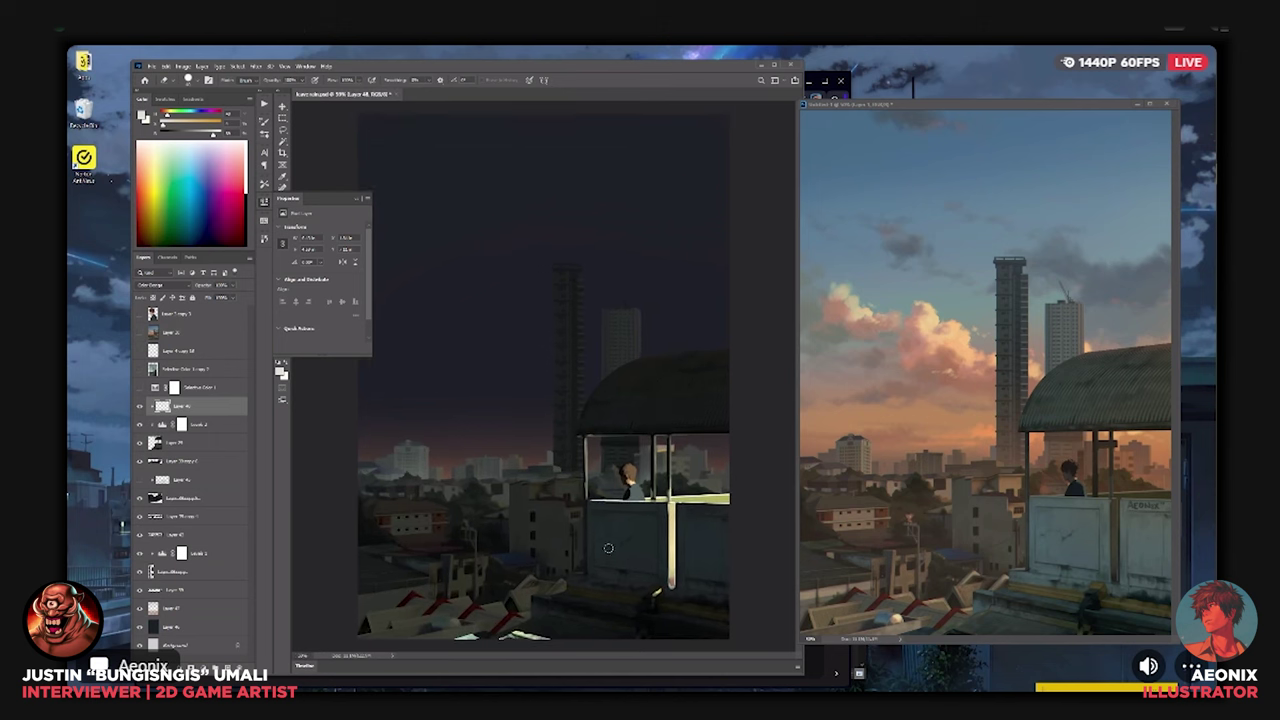
Examine the shed lighting and the surrounding rooftops both close up and in the full composition.
key(b)
key(ctrl+plus)
drag(586, 522, 563, 336)
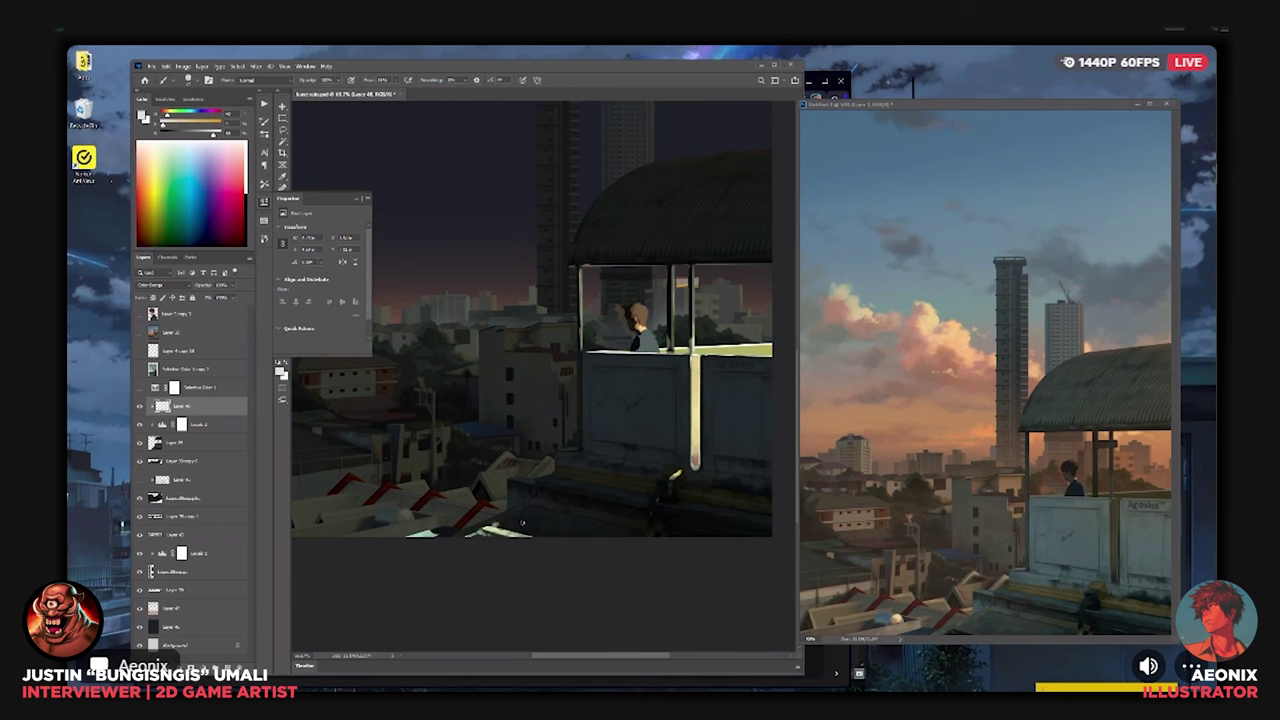
key(ctrl+0)
key(ctrl+plus)
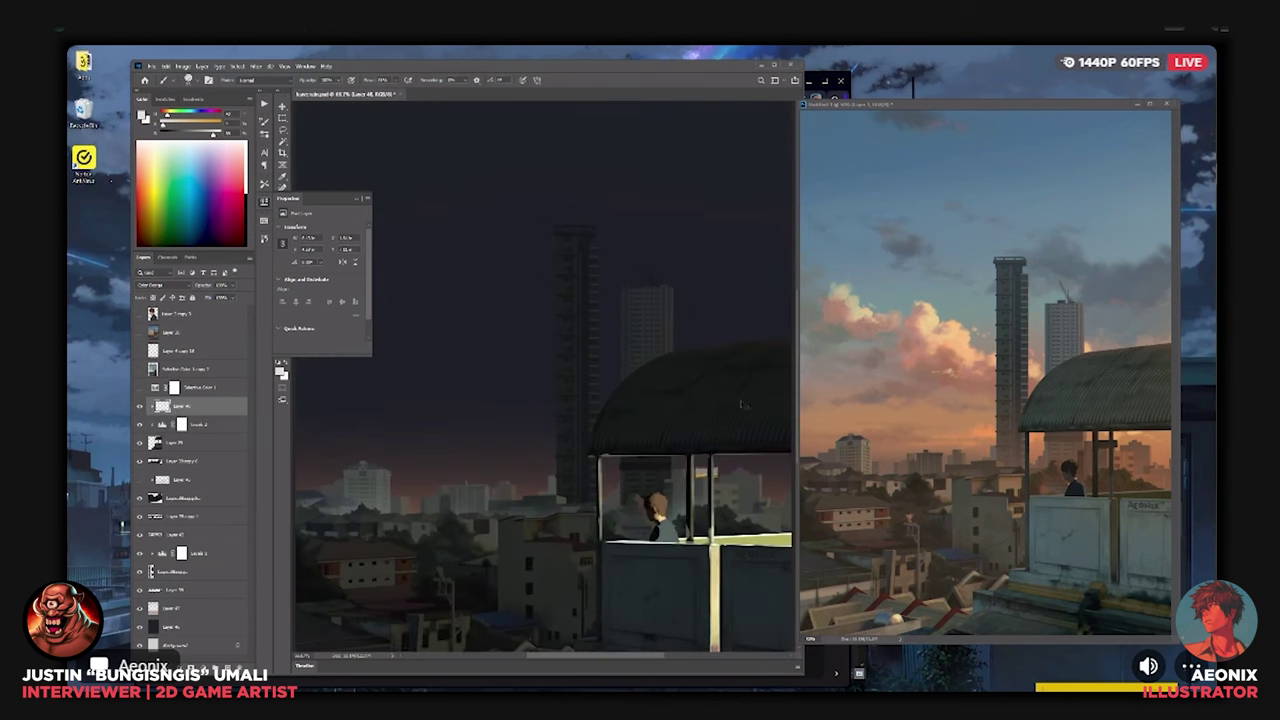
key(ctrl+minus)
key(ctrl+minus)
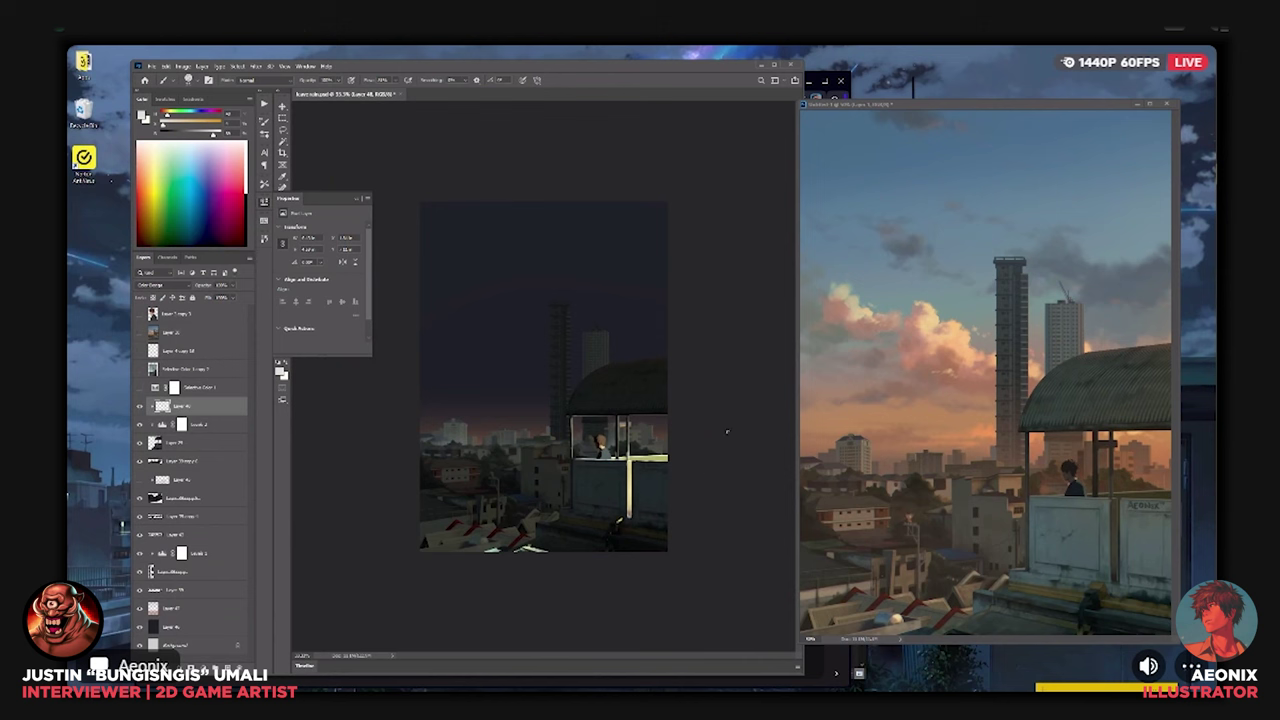
key(ctrl+plus)
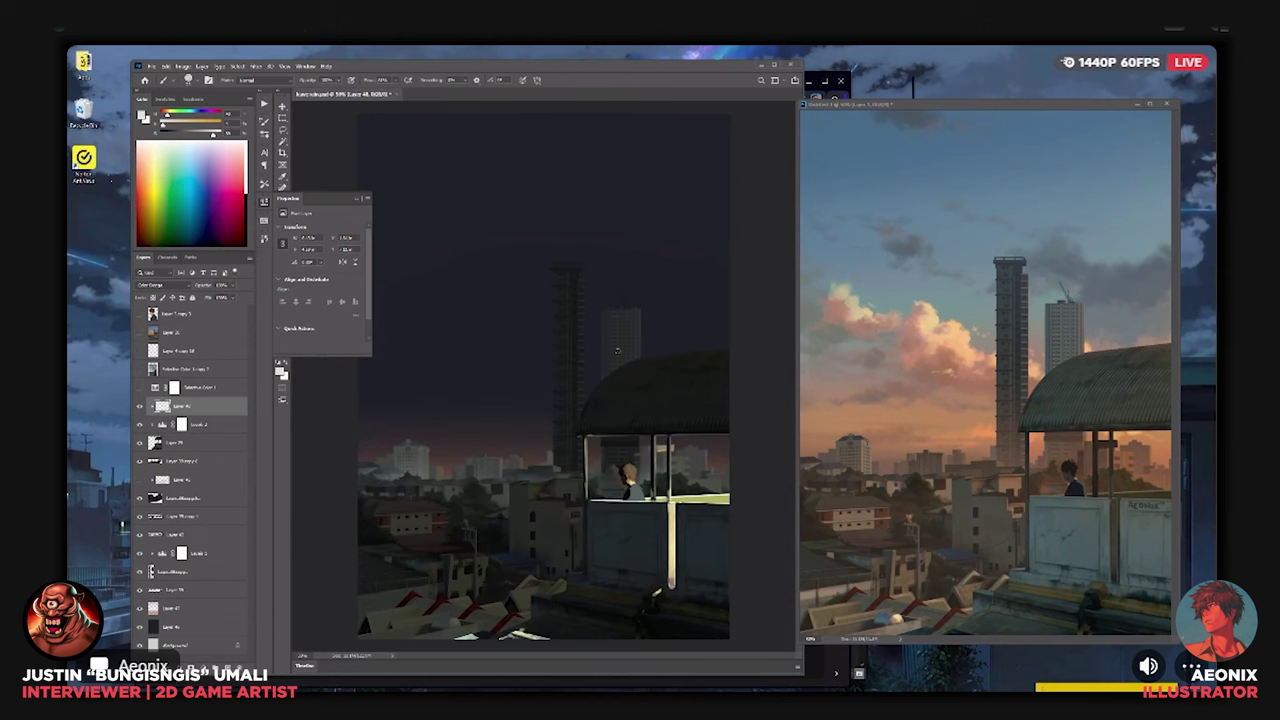
key(ctrl+minus)
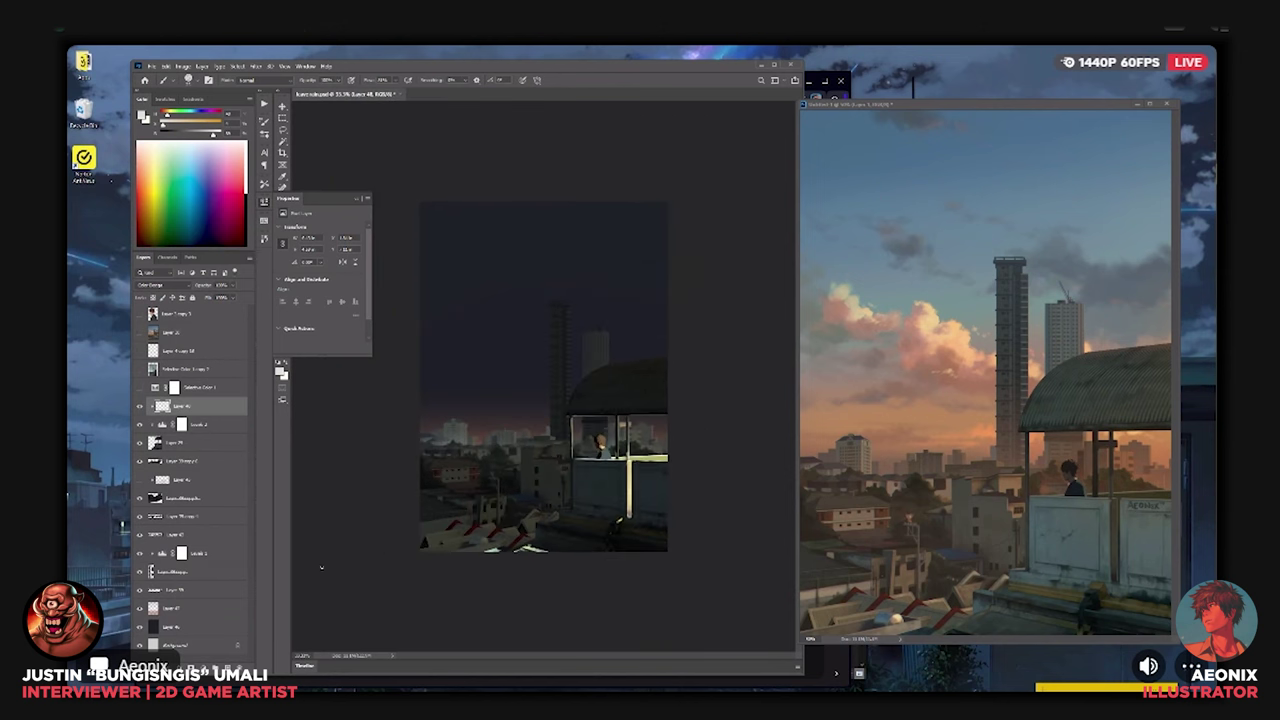
Add a new Overlay layer above the light layer and draw faint white gradients over the shed and foreground roof.
click(227, 667)
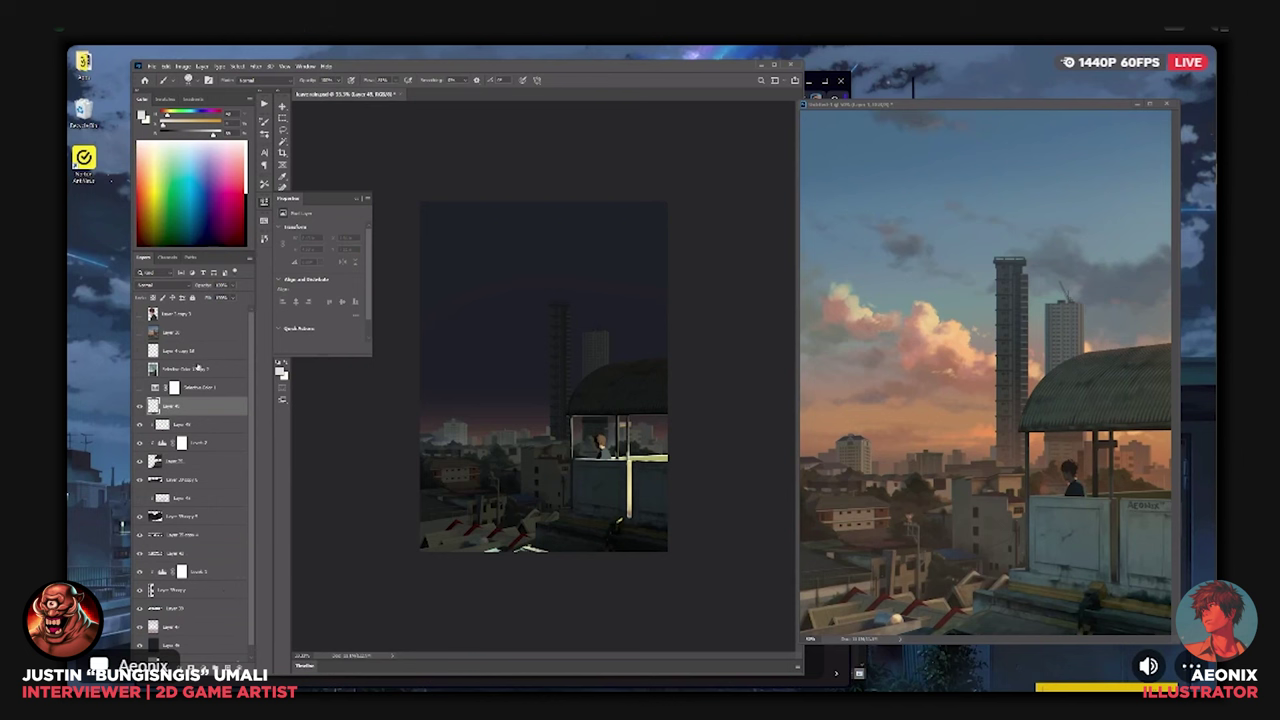
click(175, 289)
click(172, 400)
key(g)
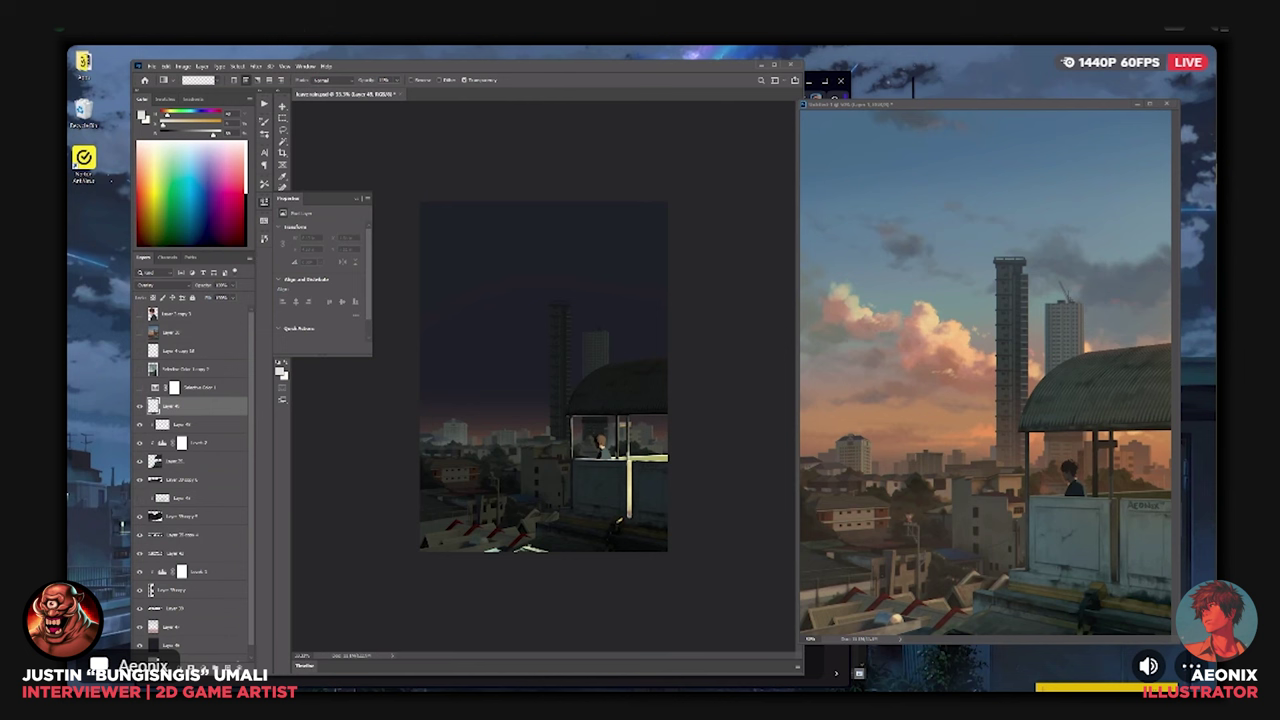
drag(602, 440, 628, 403)
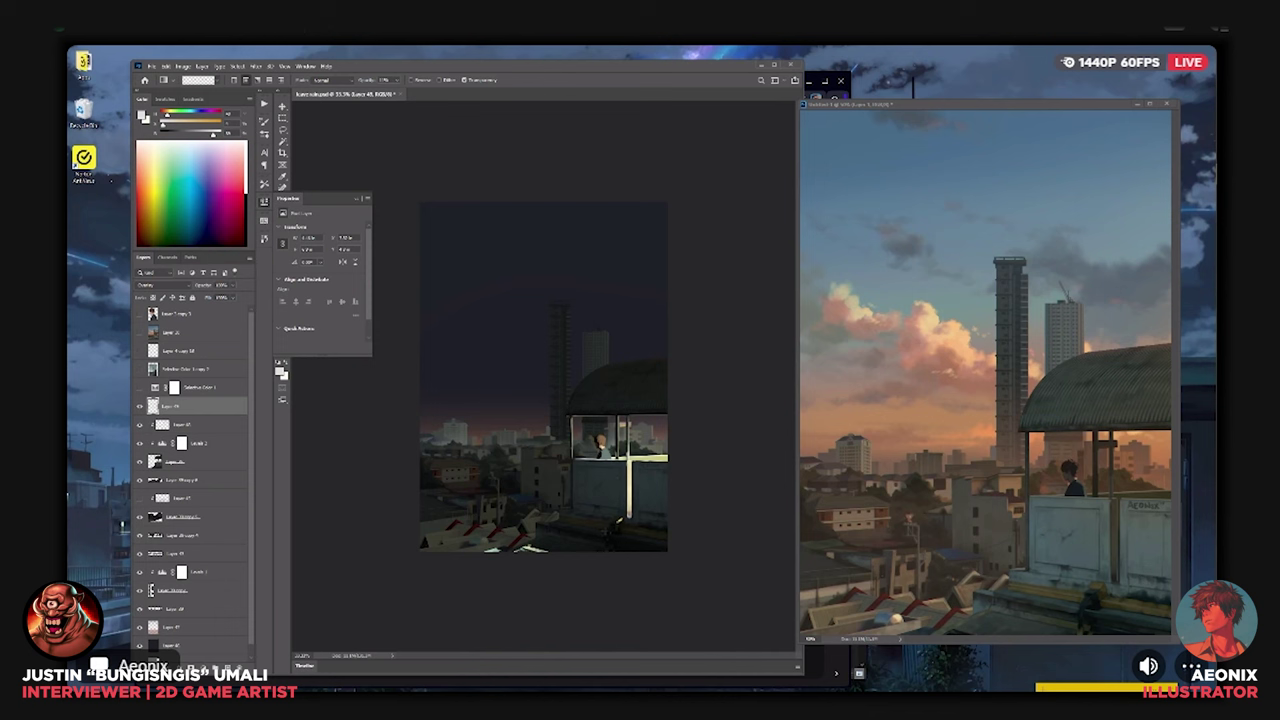
drag(513, 548, 544, 541)
key(ctrl+plus)
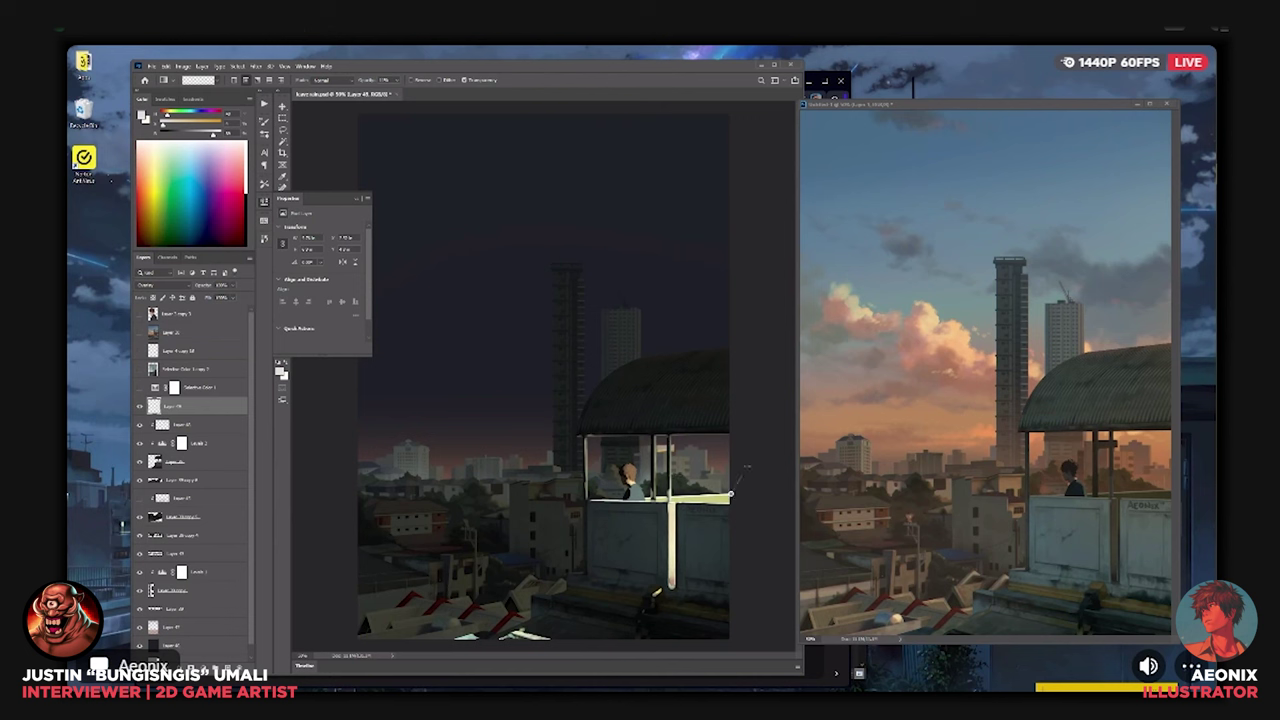
Reduce the fill of the Color Dodge light layer to soften the glow on the shed.
click(198, 424)
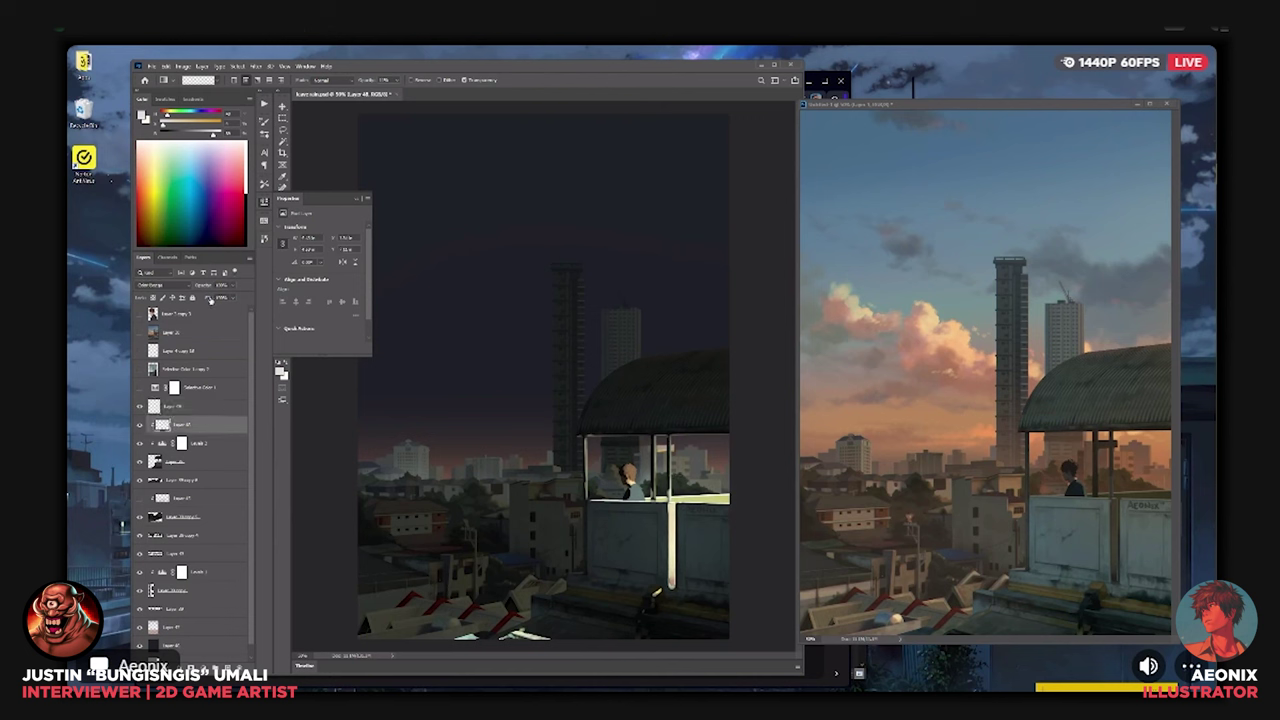
drag(207, 300, 209, 301)
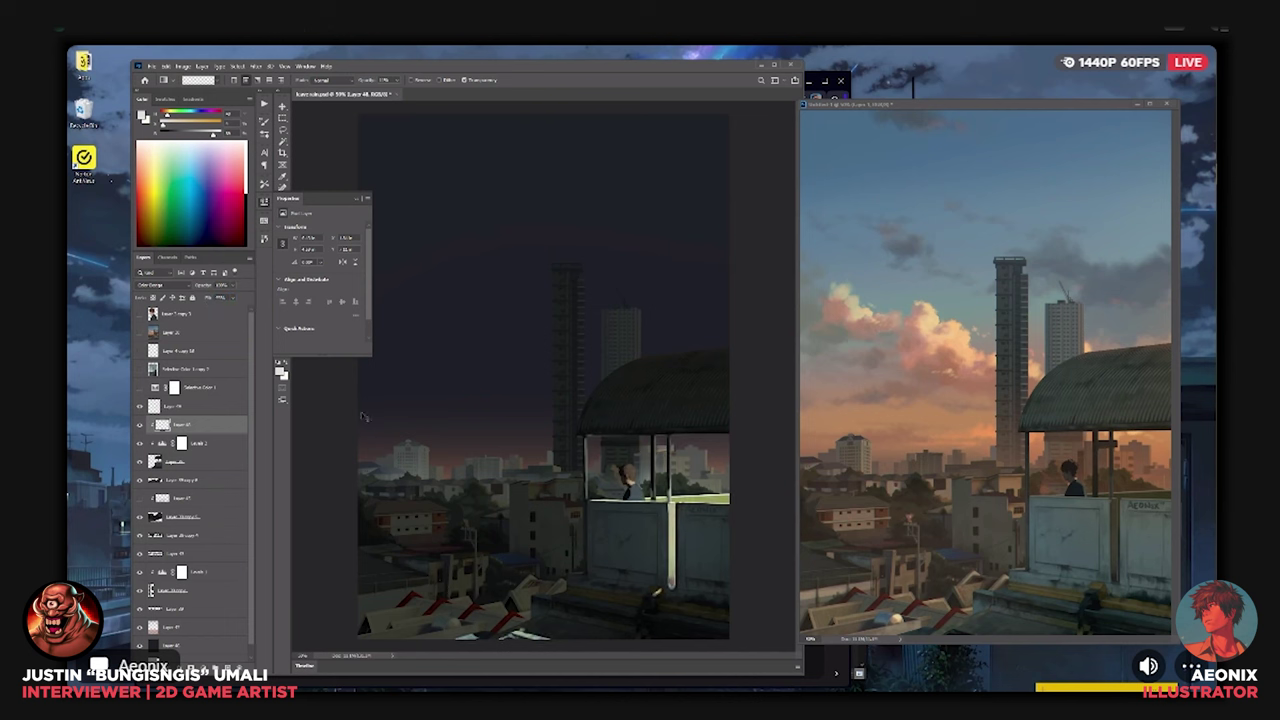
key(ctrl+minus)
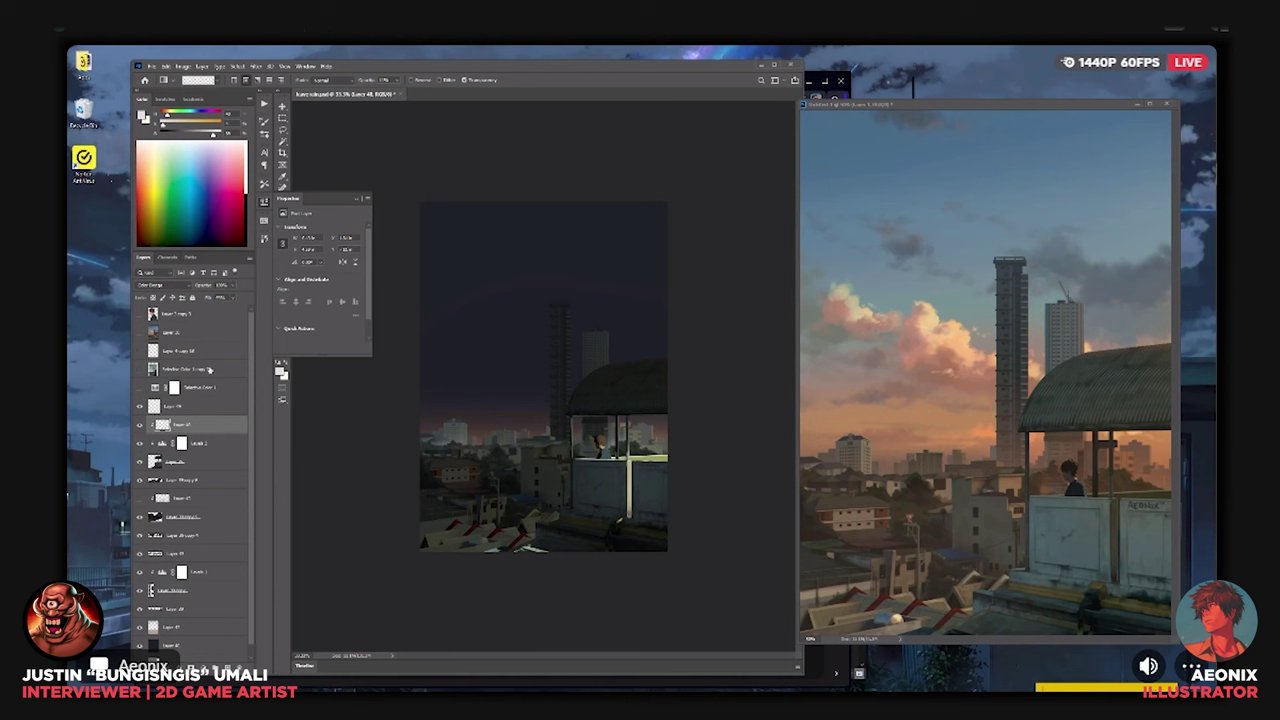
Clip the Overlay gradient layer to the shed layers beneath it.
click(213, 408)
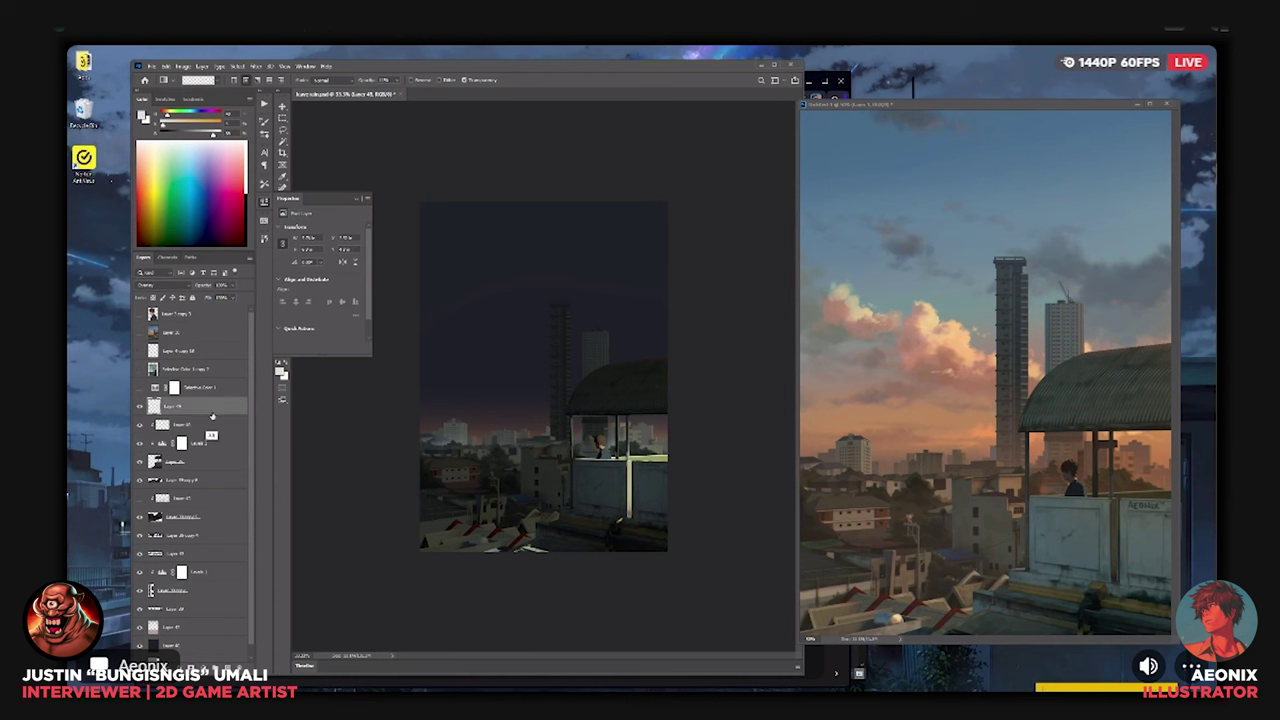
key(ctrl+plus)
key(ctrl+plus)
key(ctrl+plus)
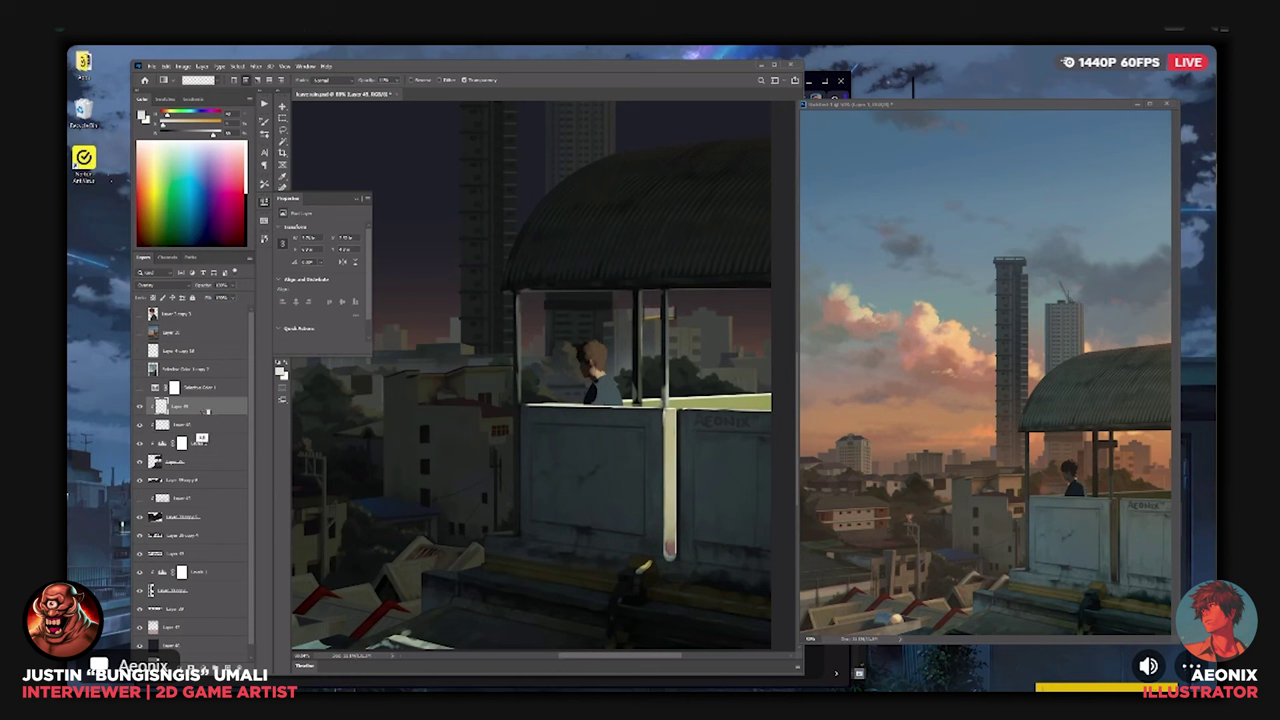
alt+click(205, 413)
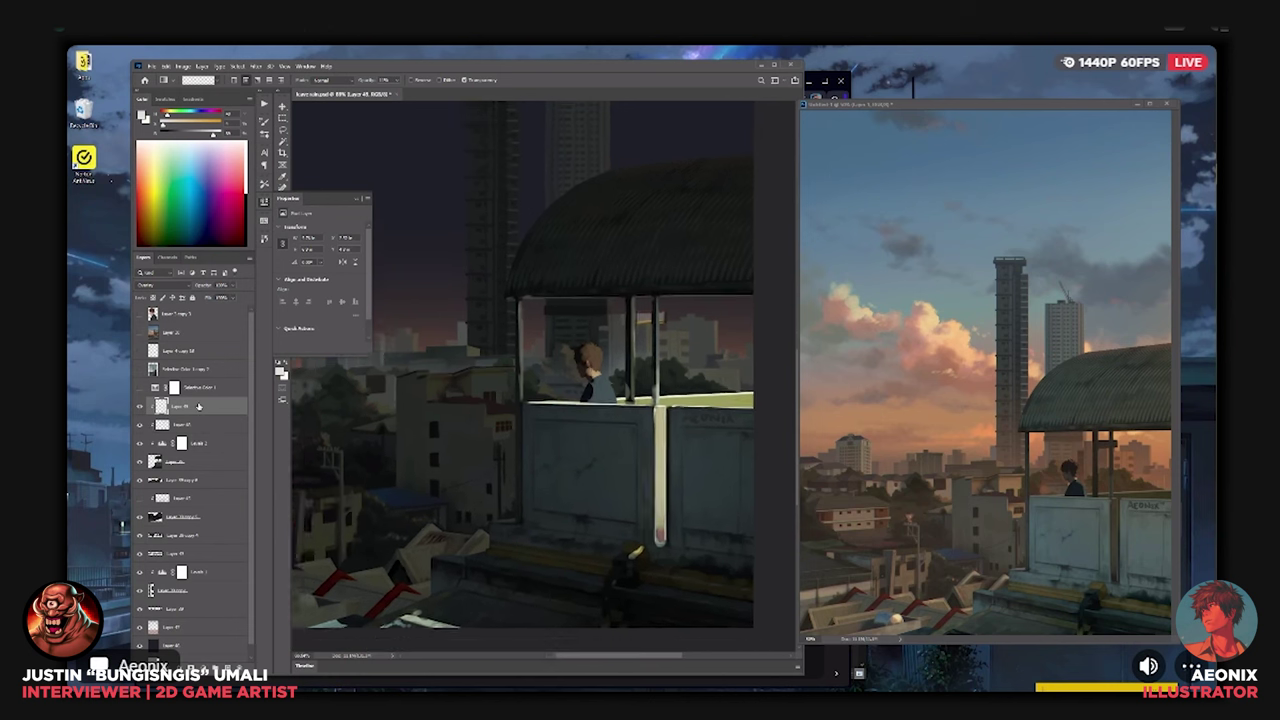
key(ctrl+minus)
key(ctrl+minus)
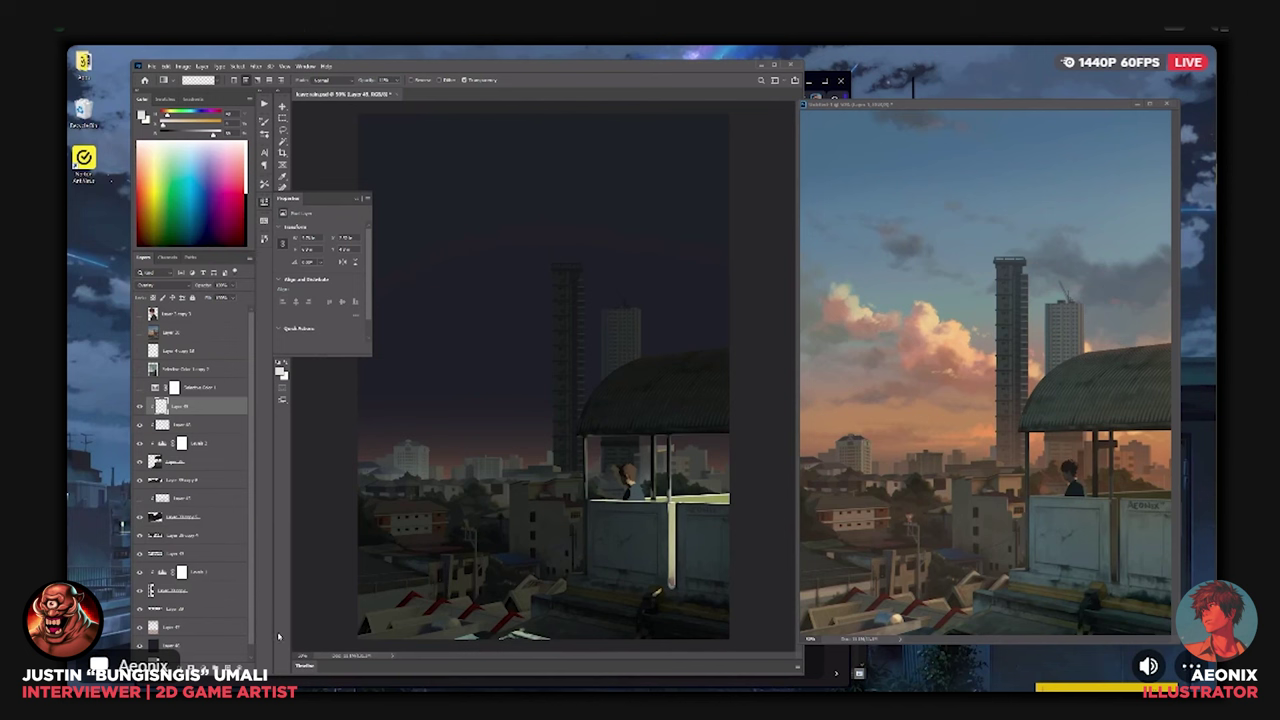
Add a Levels adjustment to the layer beneath the hidden clipped layer and lower its white output level slightly.
click(202, 514)
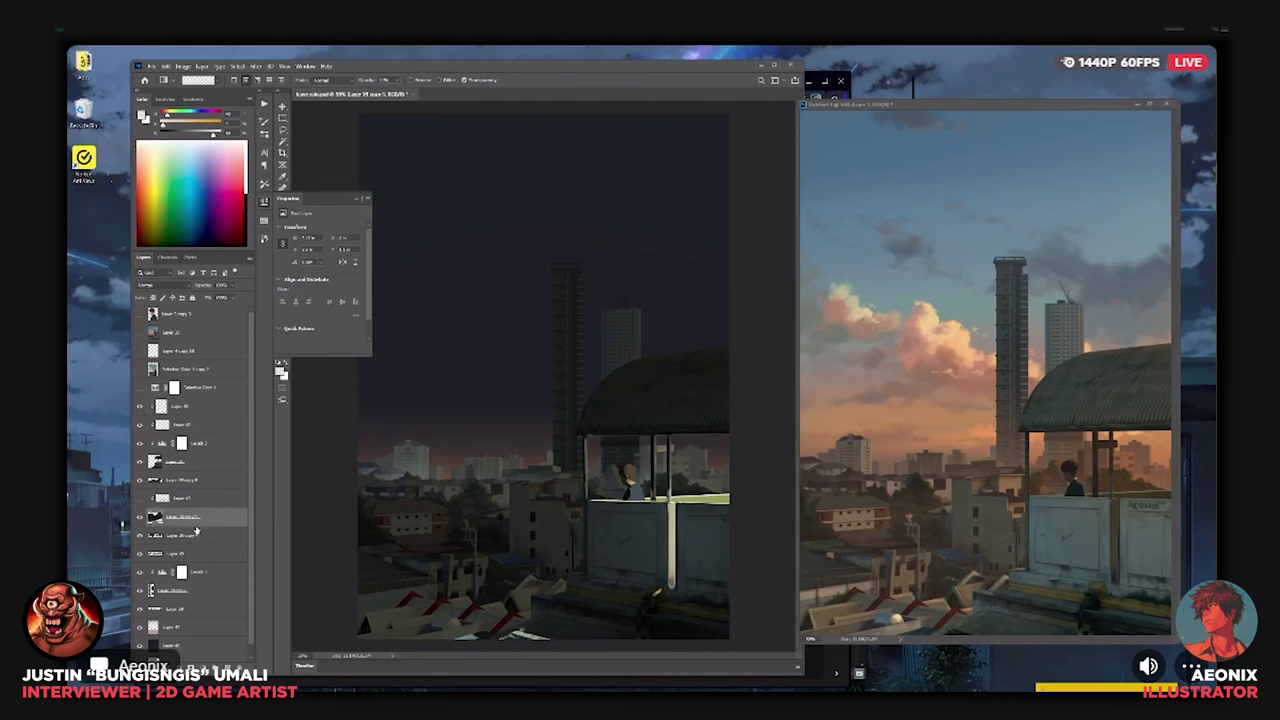
click(203, 668)
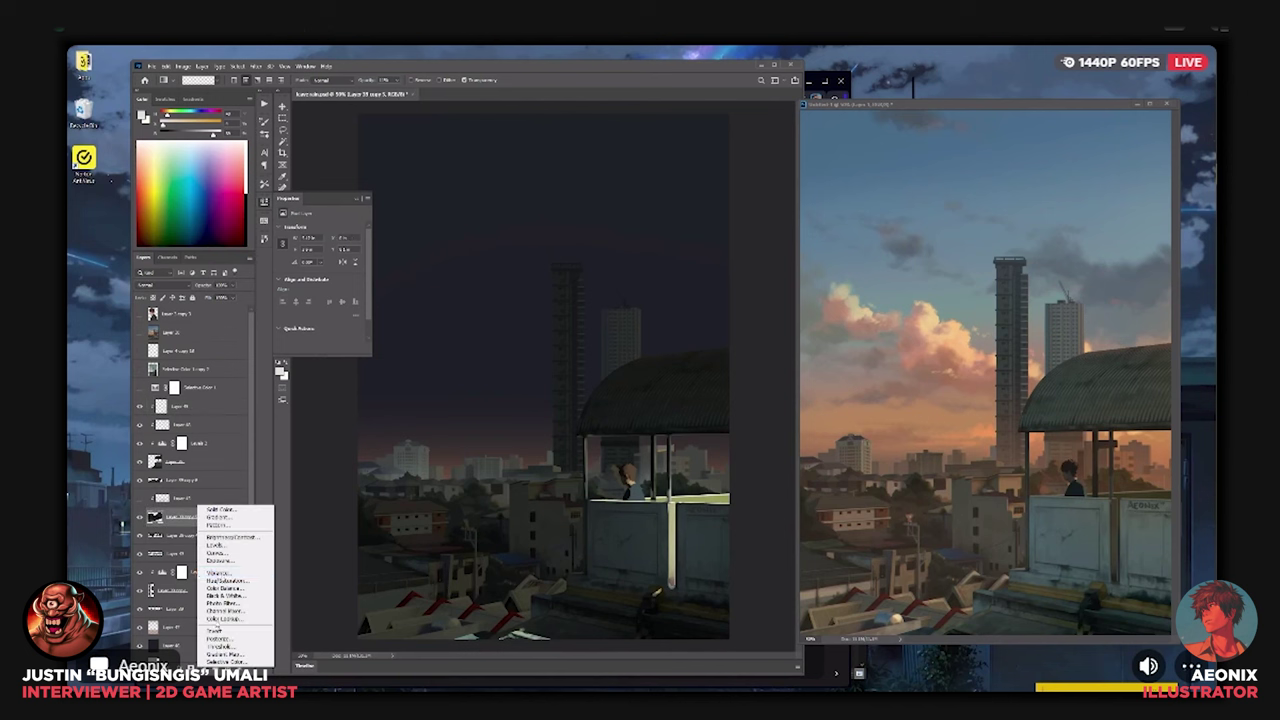
click(215, 545)
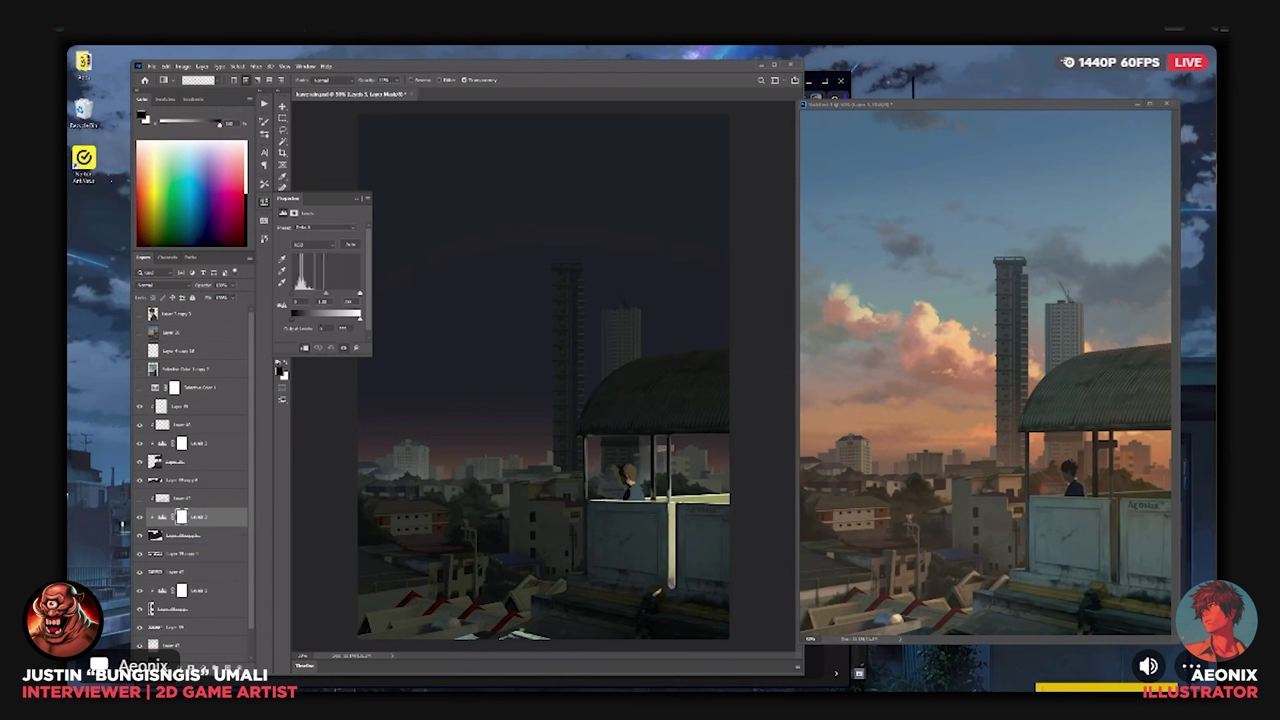
drag(360, 320, 348, 322)
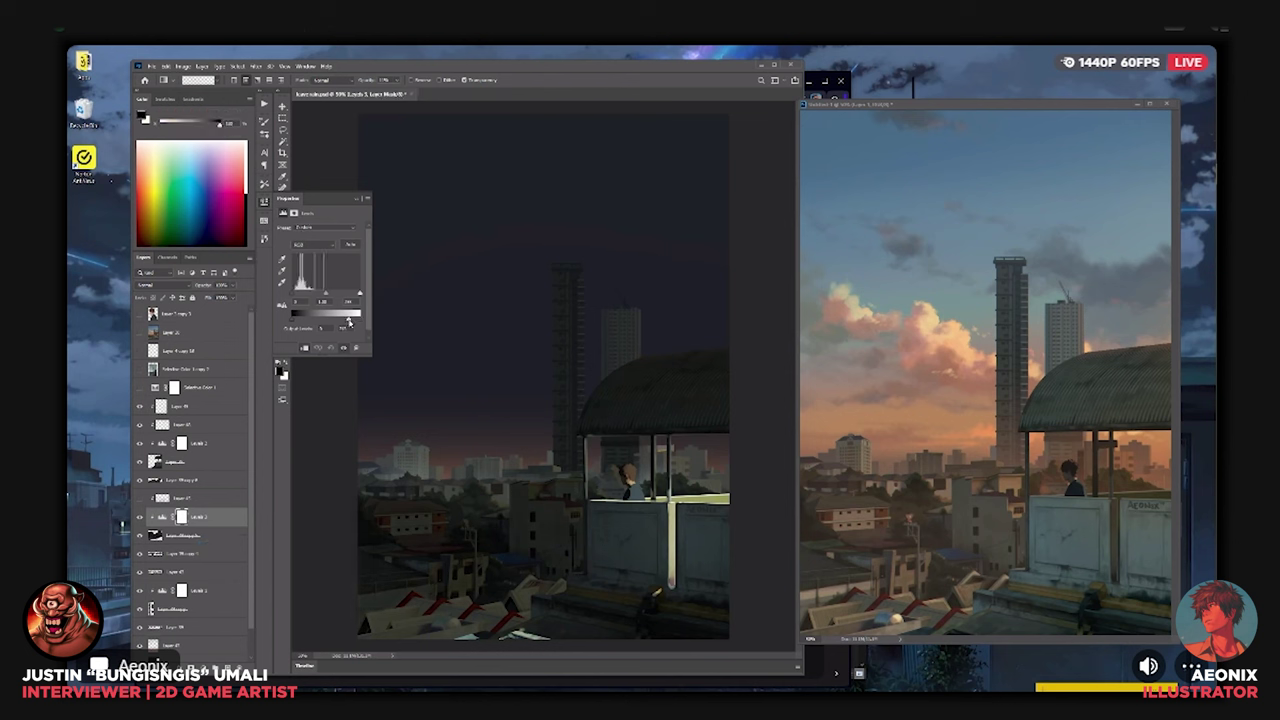
Add a Levels adjustment to the foreground rooftops layer, darken it with a lower white output level, and collapse the adjustment settings.
click(226, 483)
click(203, 668)
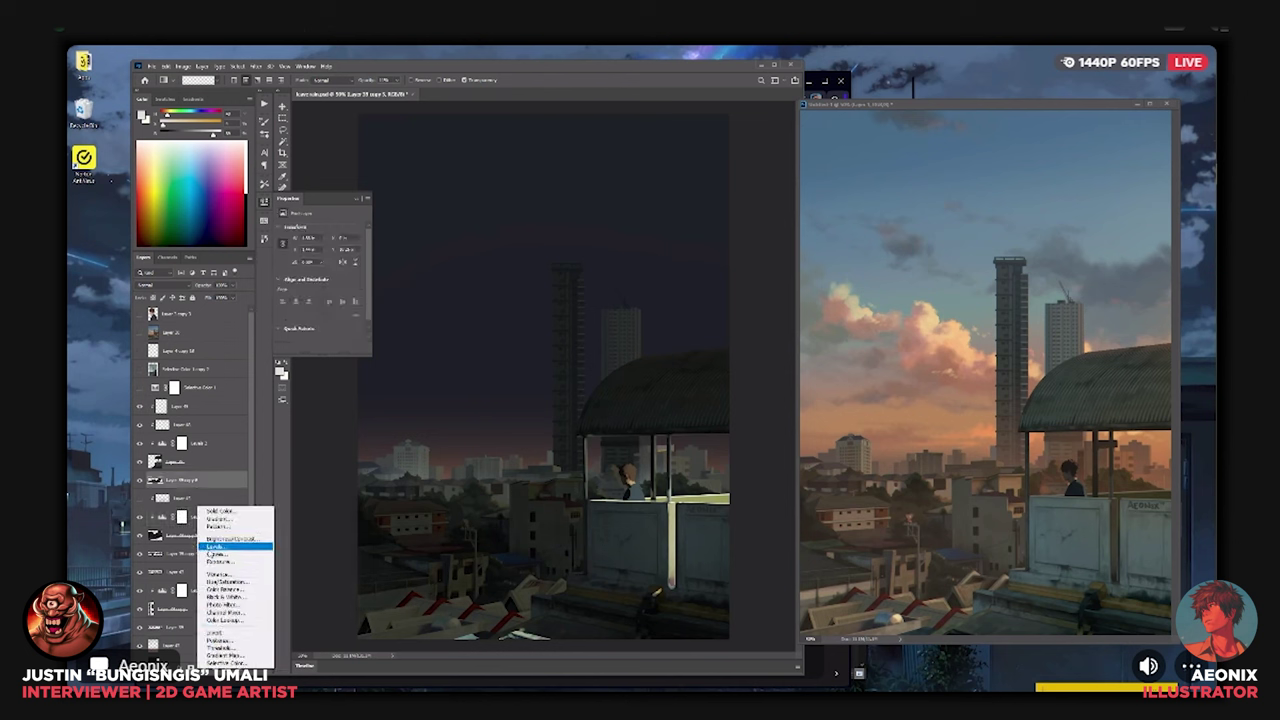
click(215, 546)
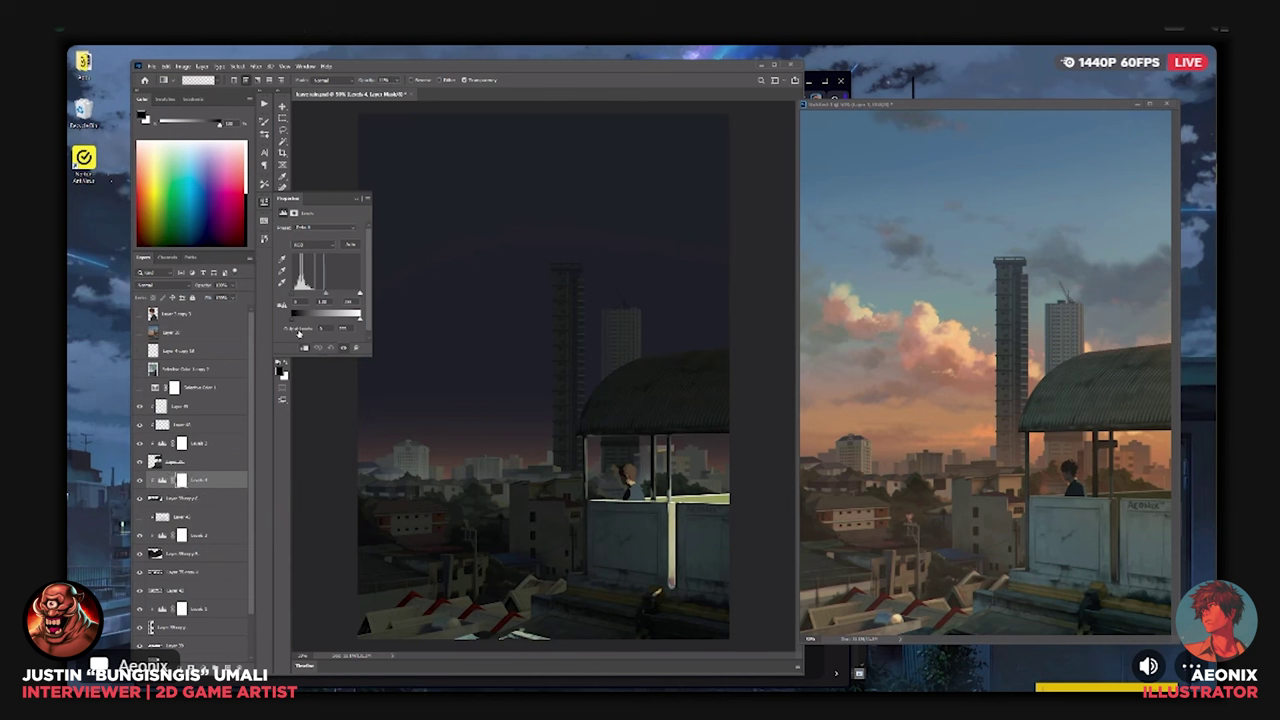
drag(361, 321, 334, 323)
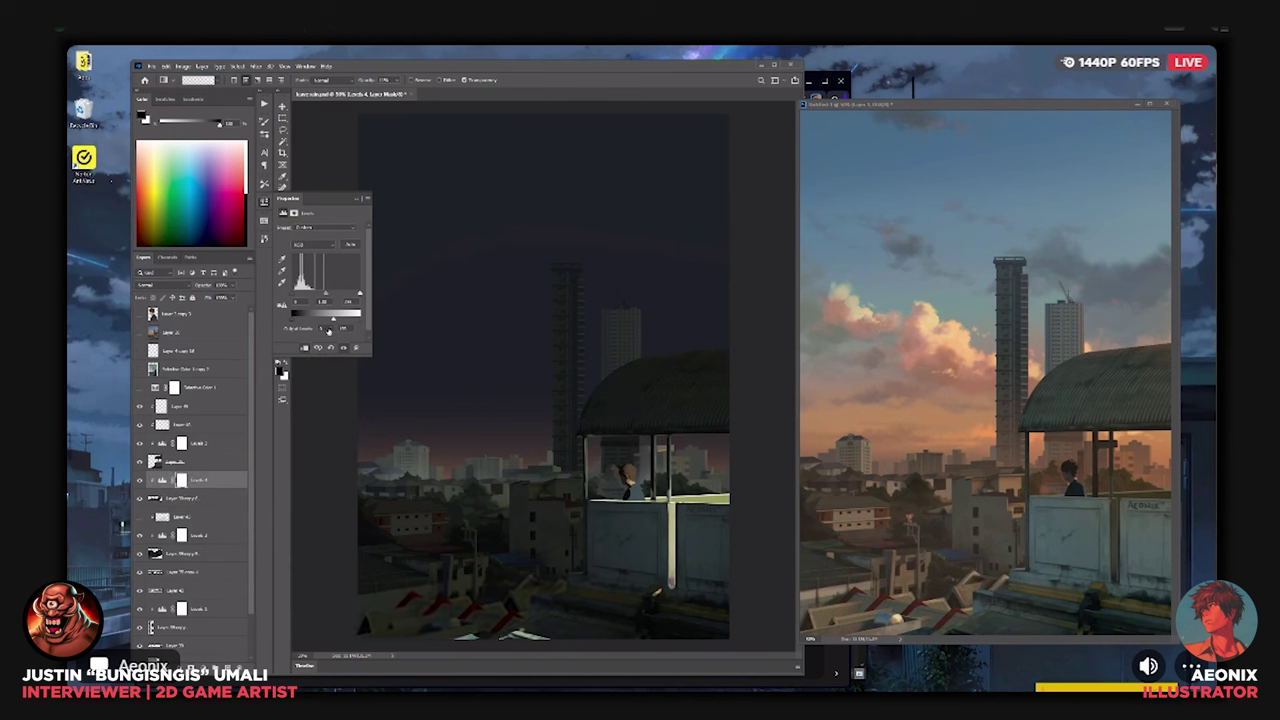
key(ctrl+minus)
key(ctrl+plus)
click(355, 200)
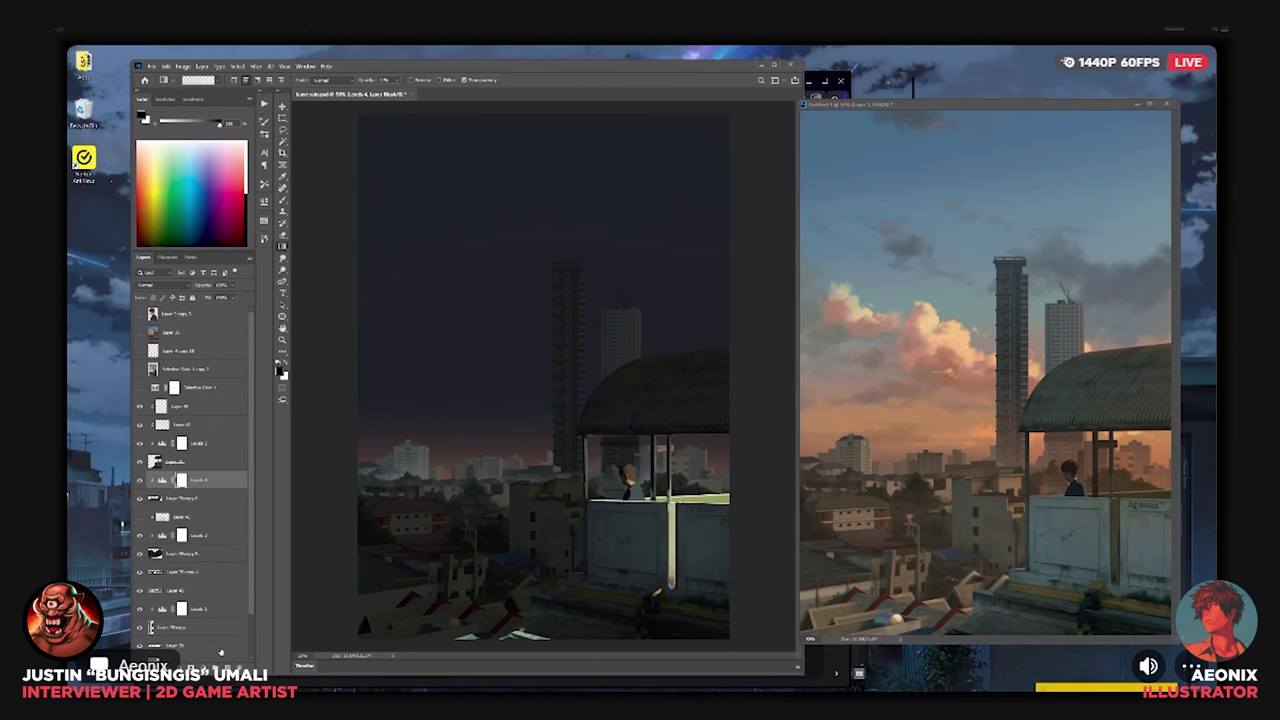
Add a new clipped layer above the foreground rooftops' Levels adjustment and set its blend mode to Color Dodge.
click(229, 666)
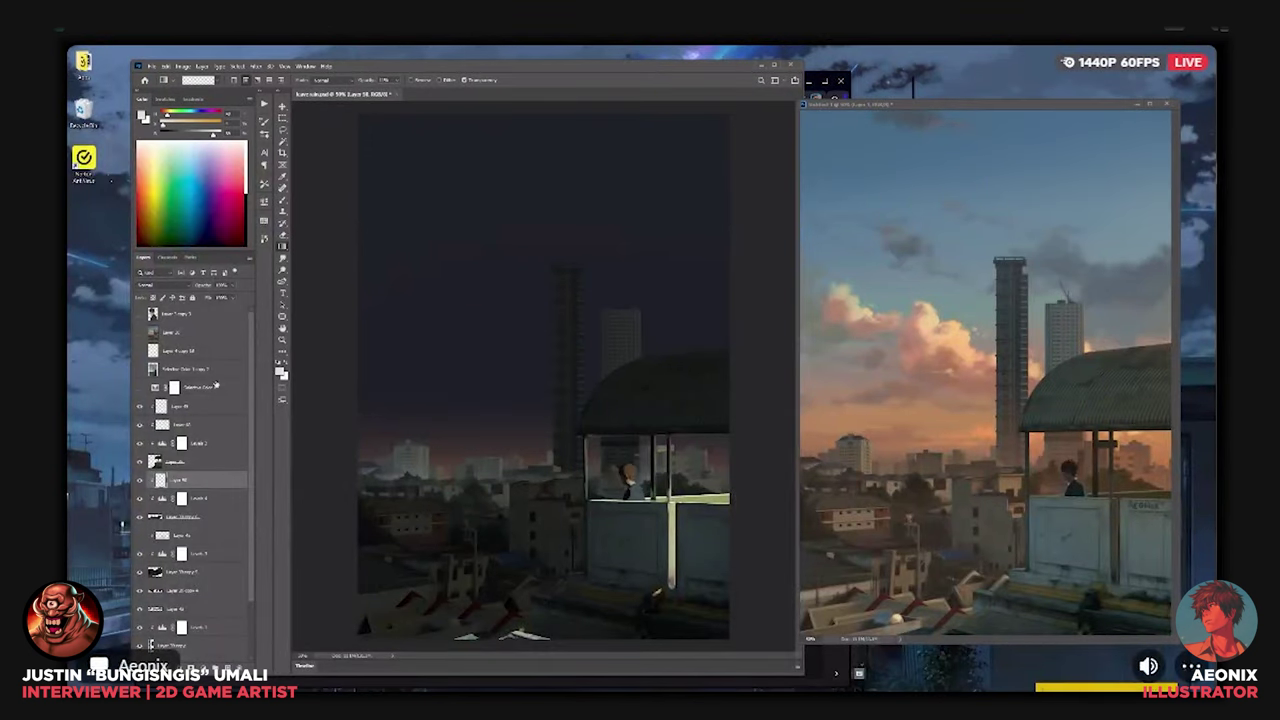
click(175, 287)
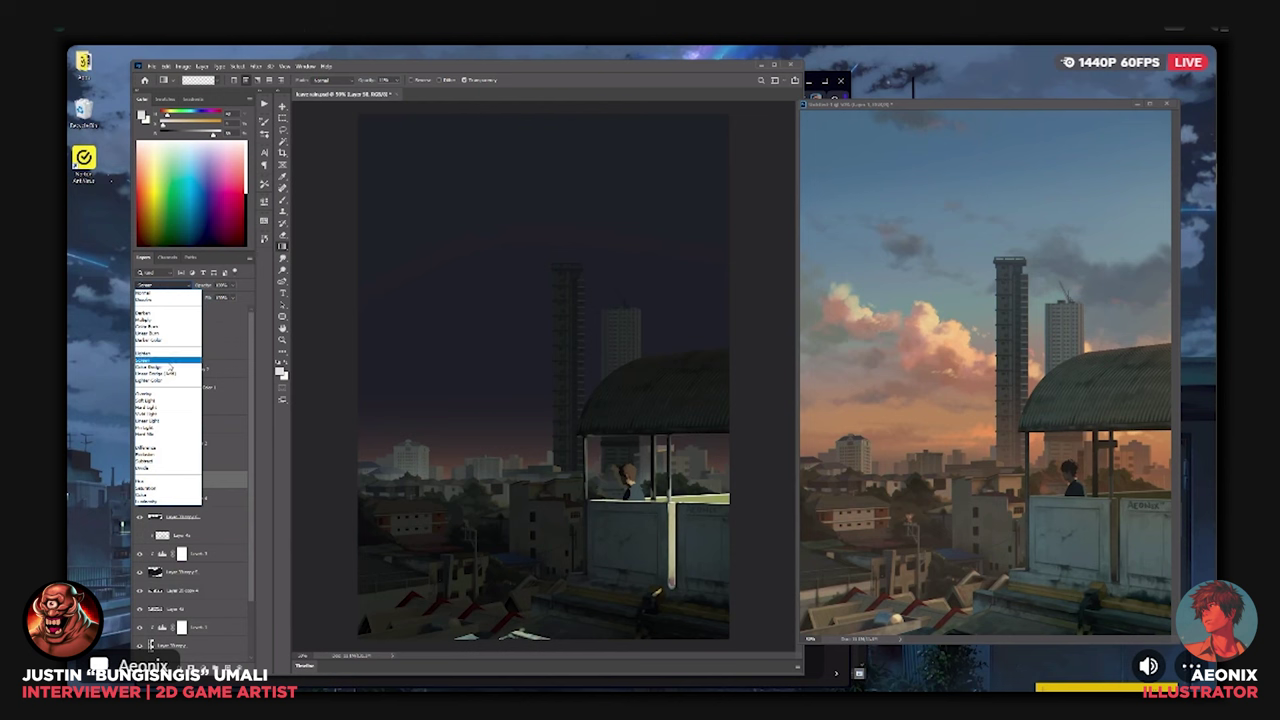
click(168, 367)
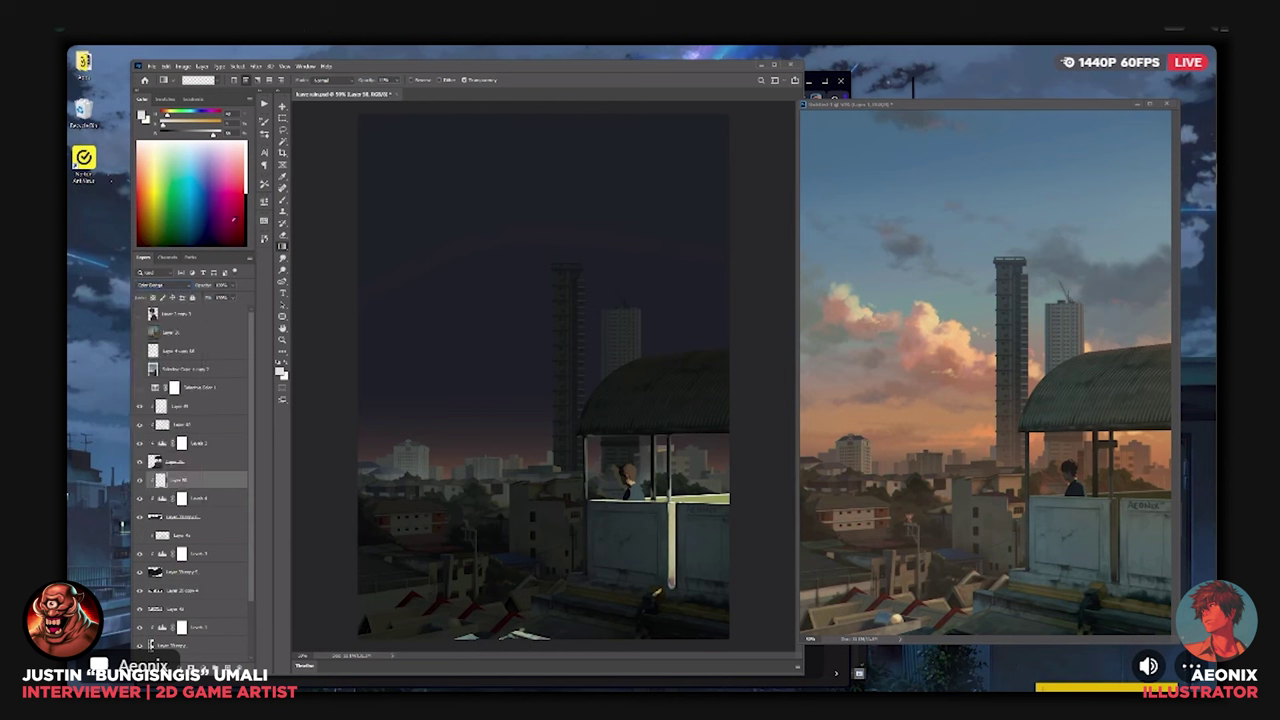
Choose a muted orange-brown and draw a warm gradient up over the foreground rooftops, setting the gradient opacity to 30%.
click(148, 195)
click(197, 124)
click(192, 132)
drag(436, 625, 435, 567)
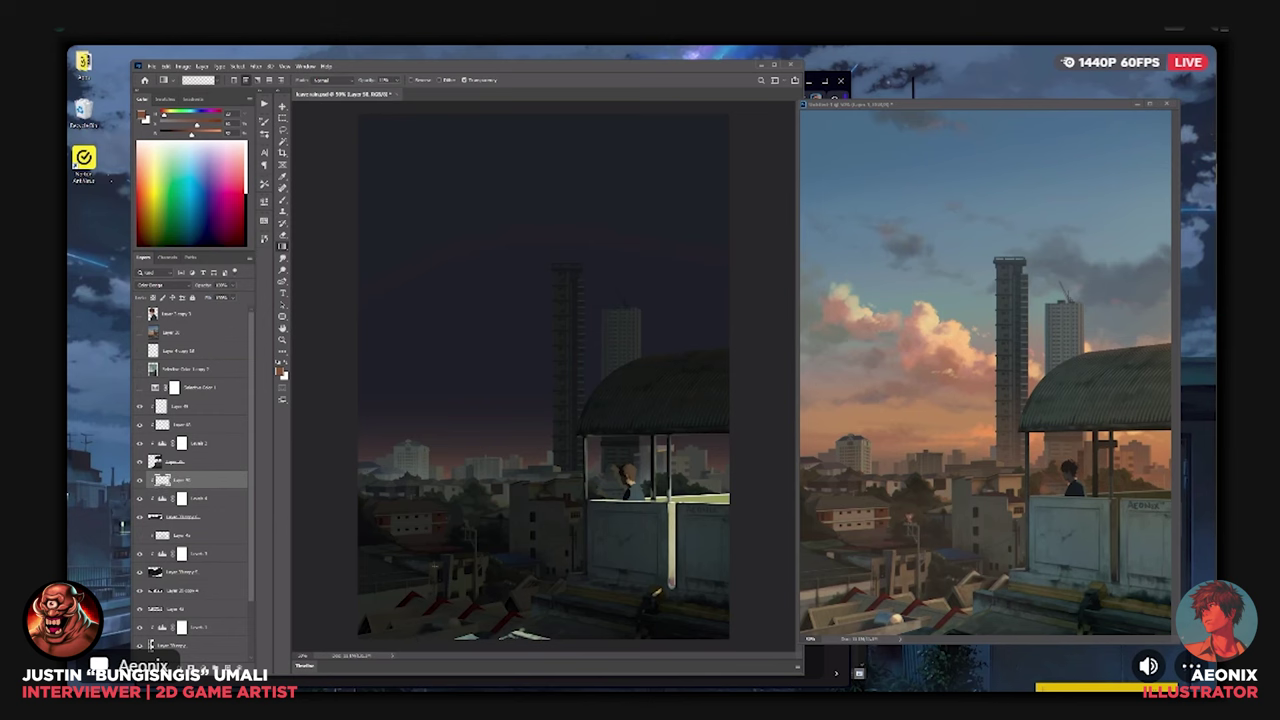
key(ctrl+minus)
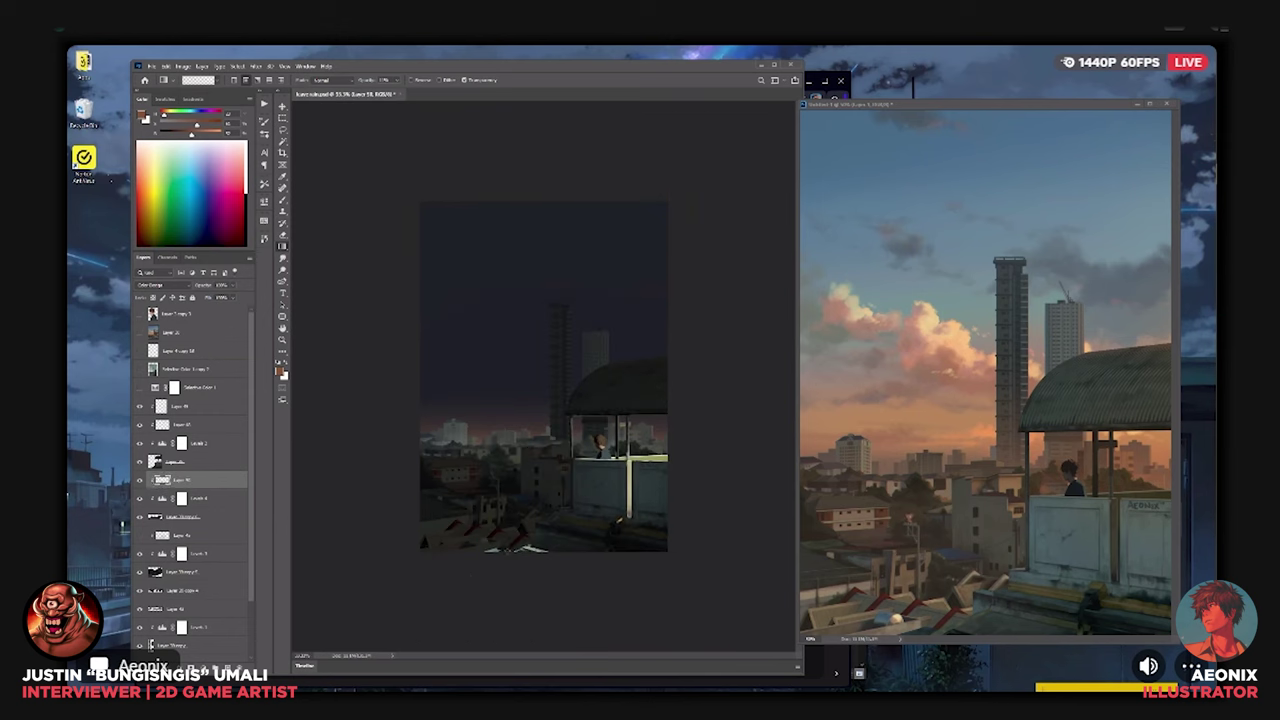
key(3)
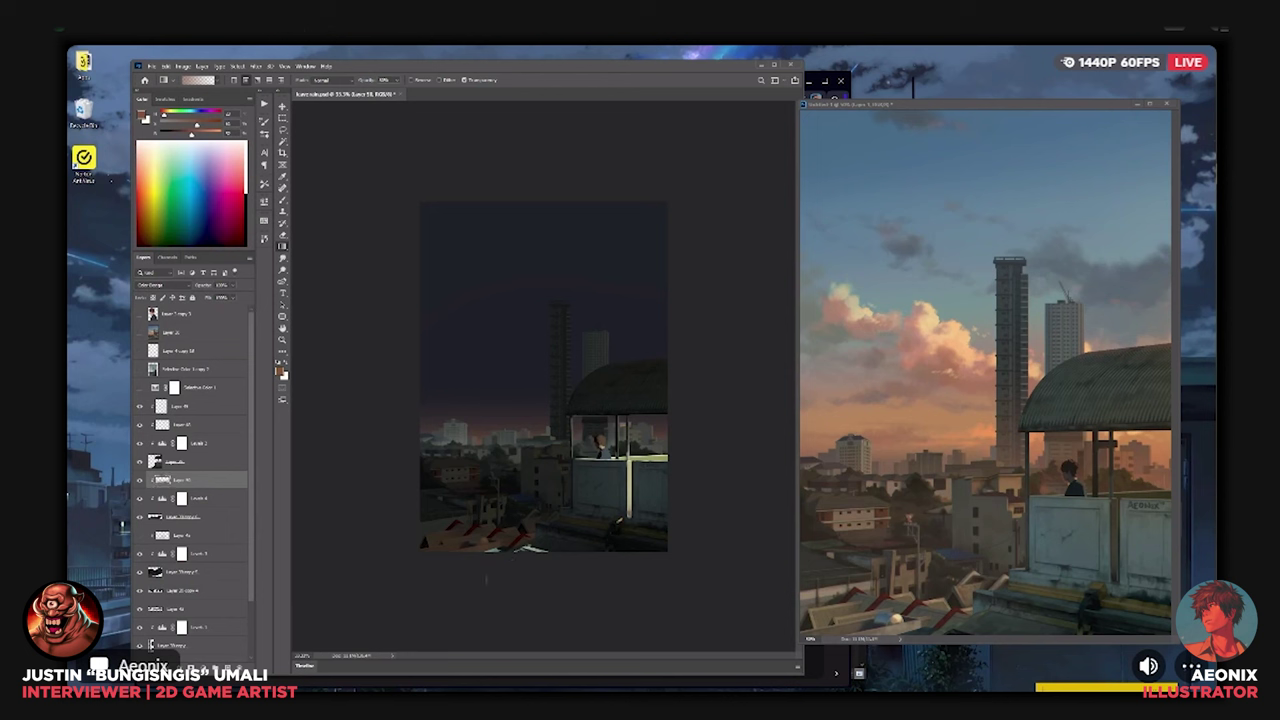
Add a new clipped layer above the midground buildings' Levels adjustment and set its blend mode to Color Dodge.
click(205, 555)
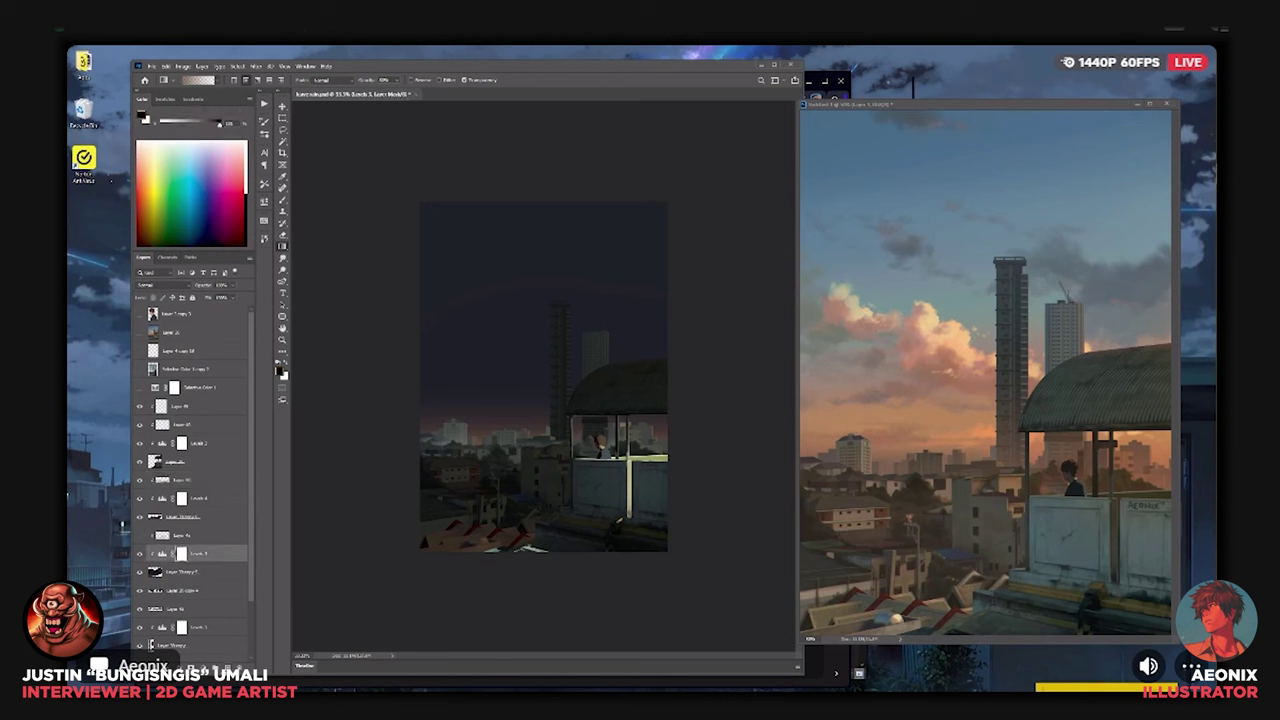
key(ctrl+shift+alt+n)
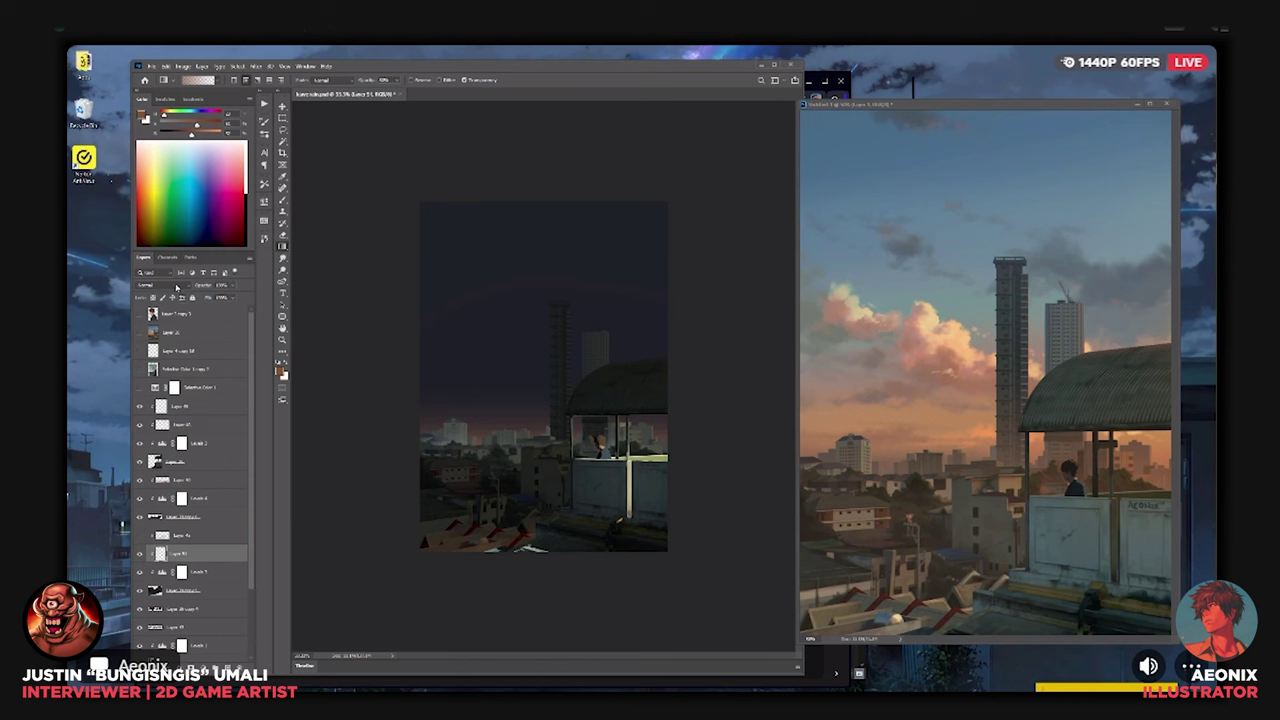
click(176, 287)
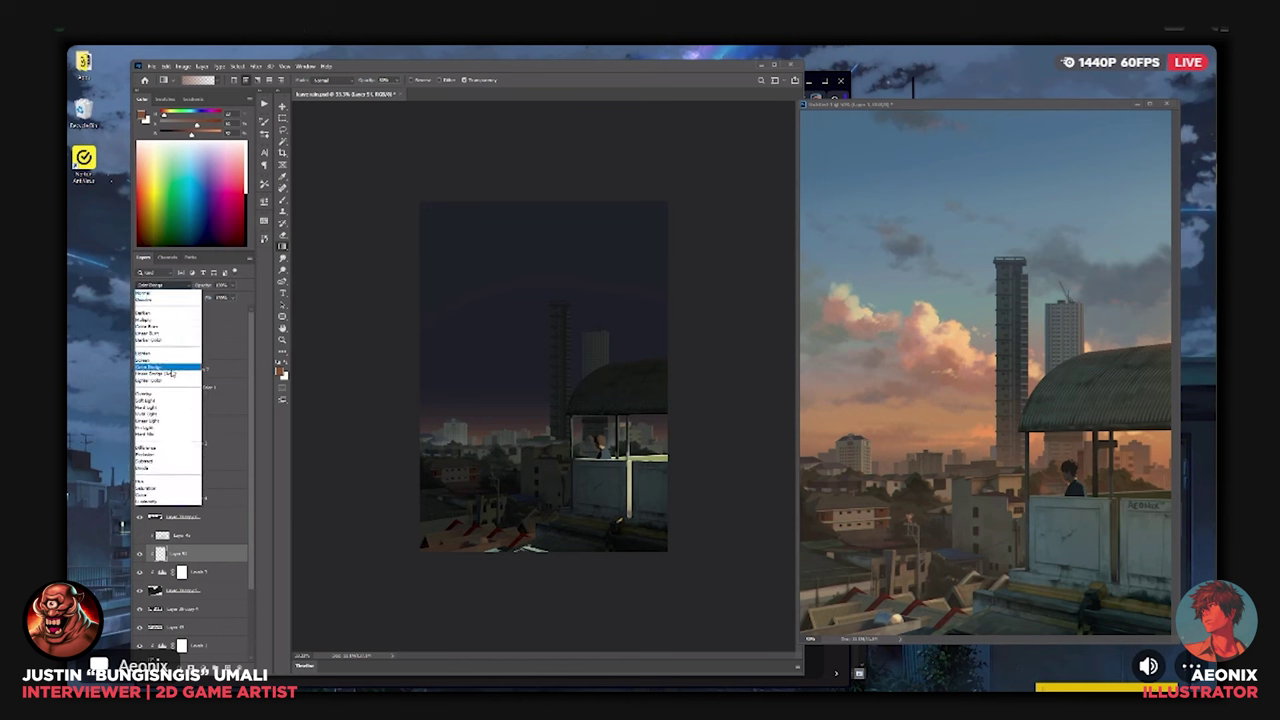
click(170, 368)
Draw short warm gradients over the midground houses from the canvas's lower left edge and beside the shed's base.
drag(423, 533, 500, 525)
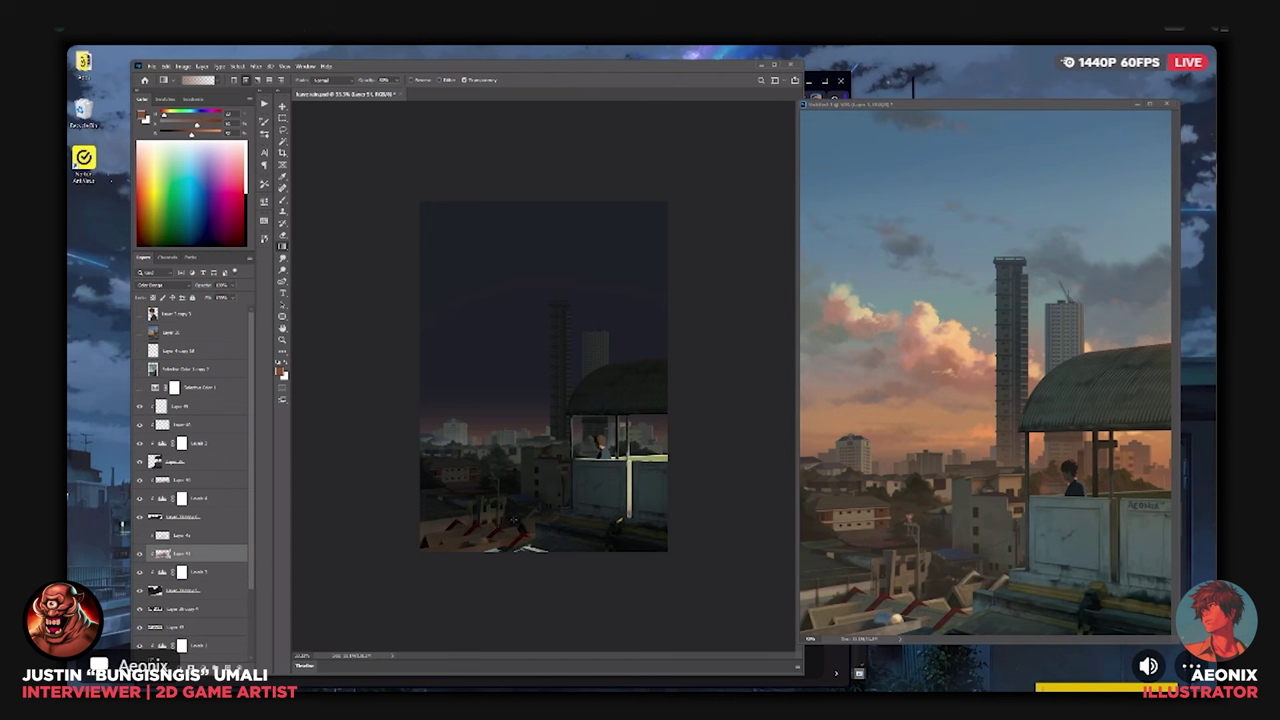
drag(590, 550, 598, 538)
key(ctrl+plus)
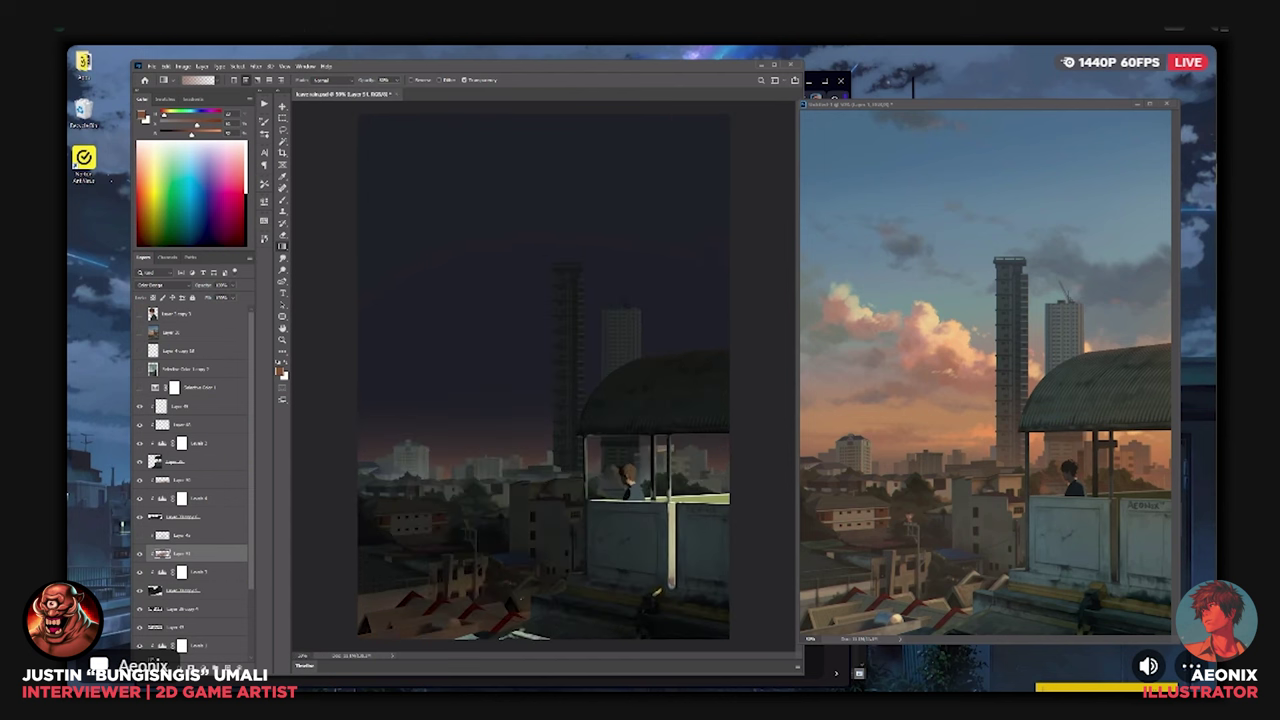
drag(567, 570, 598, 576)
Add a new clipped layer and brush a small pale cream street-lamp light beside the utility pole.
key(ctrl+plus)
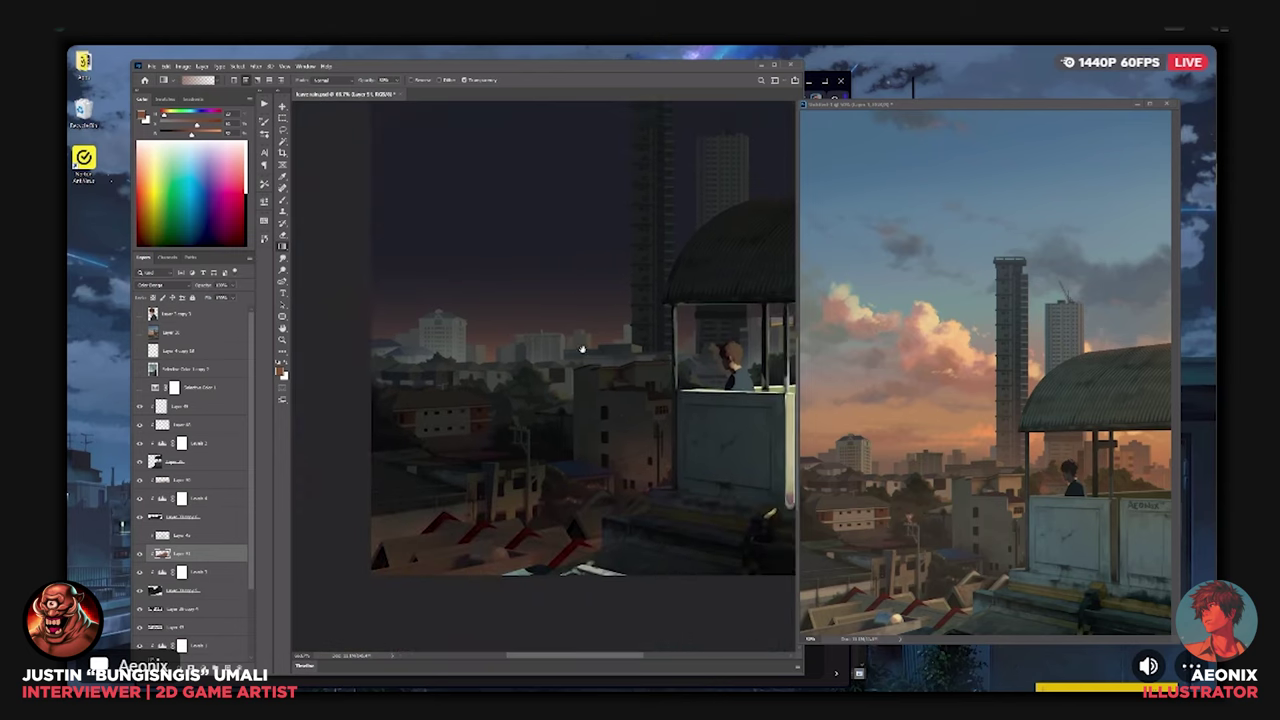
key(ctrl+plus)
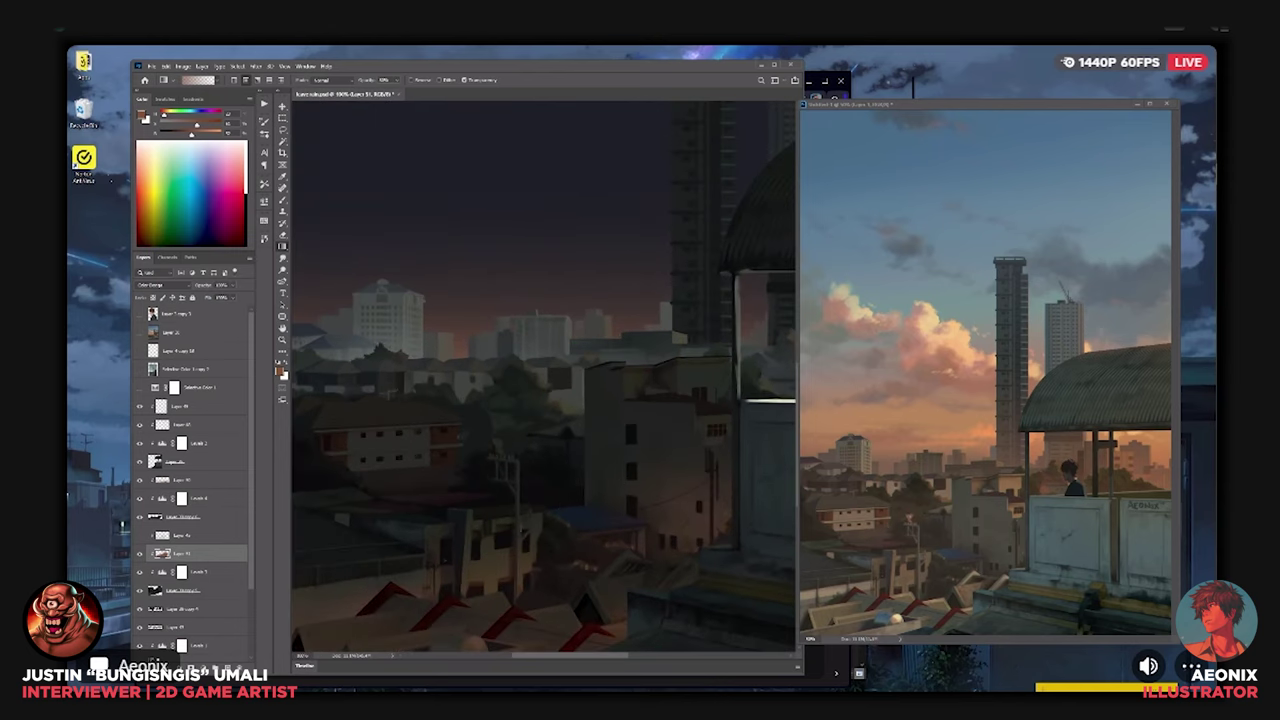
key(b)
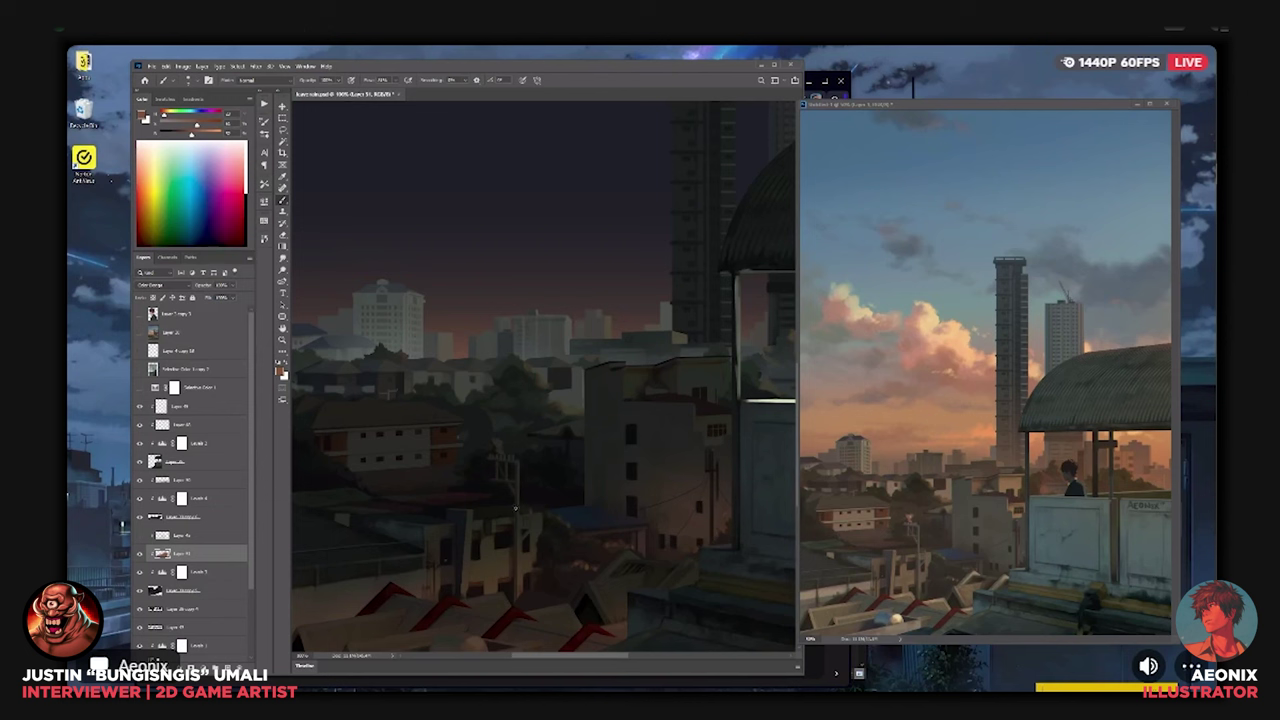
click(236, 667)
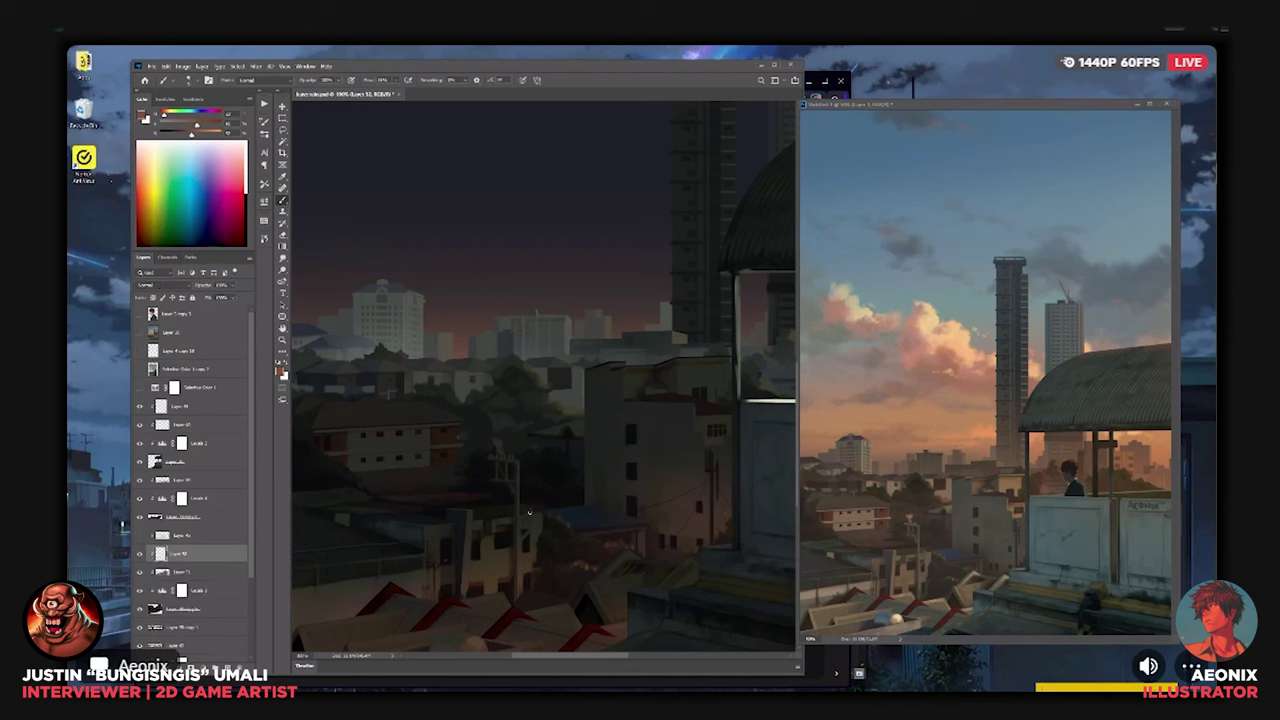
drag(530, 513, 531, 515)
click(223, 145)
click(529, 511)
drag(192, 126, 222, 136)
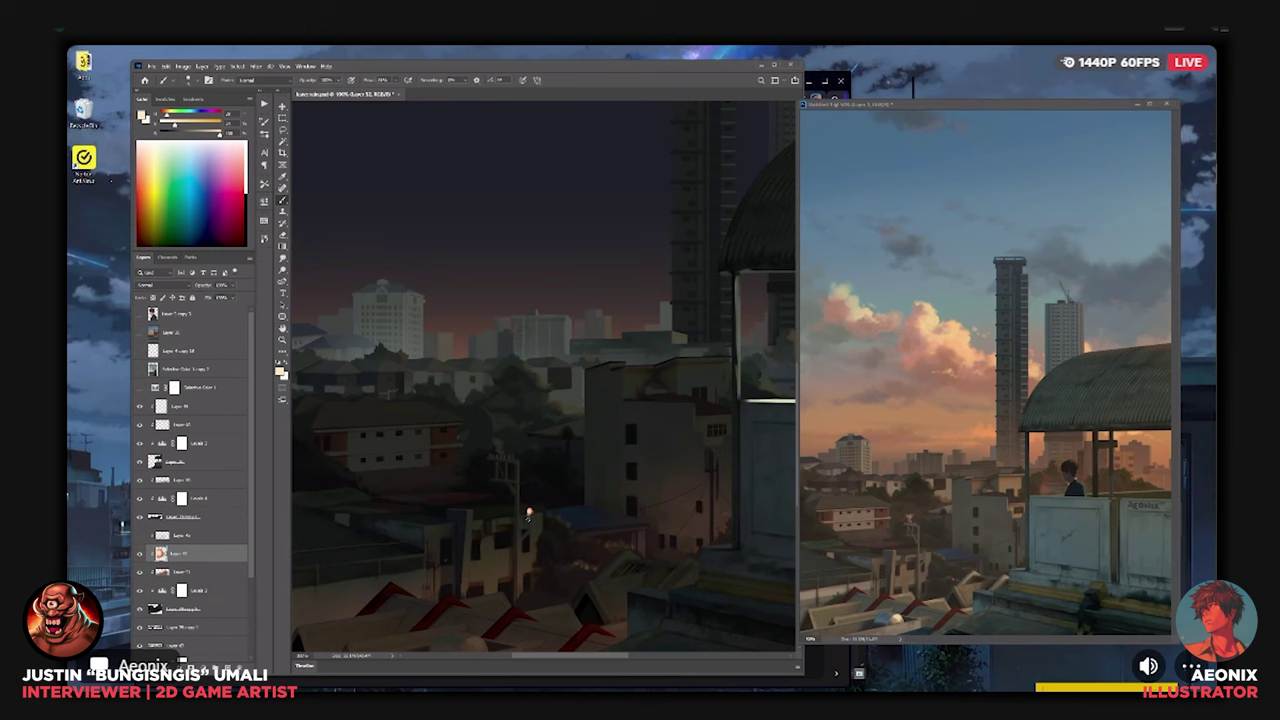
Choose a saturated red and dab a tiny light on the pole beside the concrete building.
key(ctrl+minus)
key(ctrl+plus)
drag(167, 115, 198, 119)
mouse_move(197, 125)
mouse_down()
mouse_move(155, 118)
mouse_move(213, 127)
mouse_up()
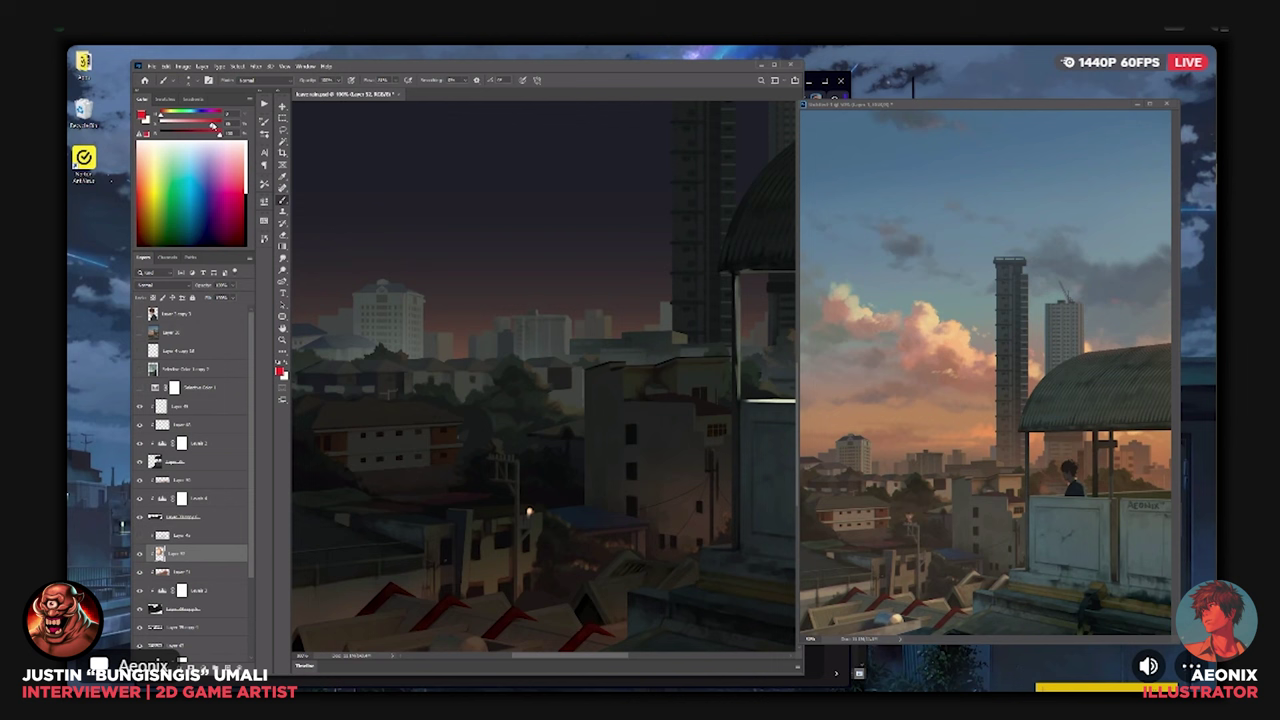
click(711, 450)
Add another clipped layer above the painted lights and set its blend mode to Color Dodge.
key(ctrl+minus)
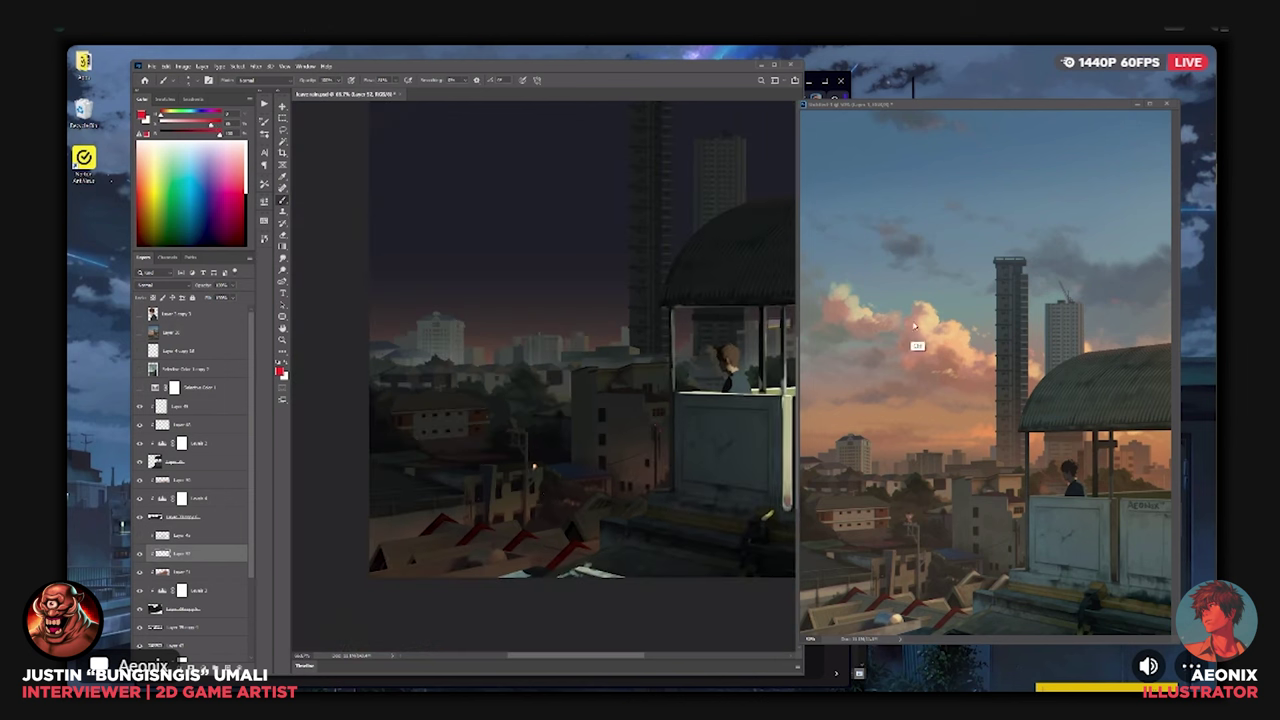
key(ctrl+minus)
drag(513, 422, 534, 455)
key(ctrl+plus)
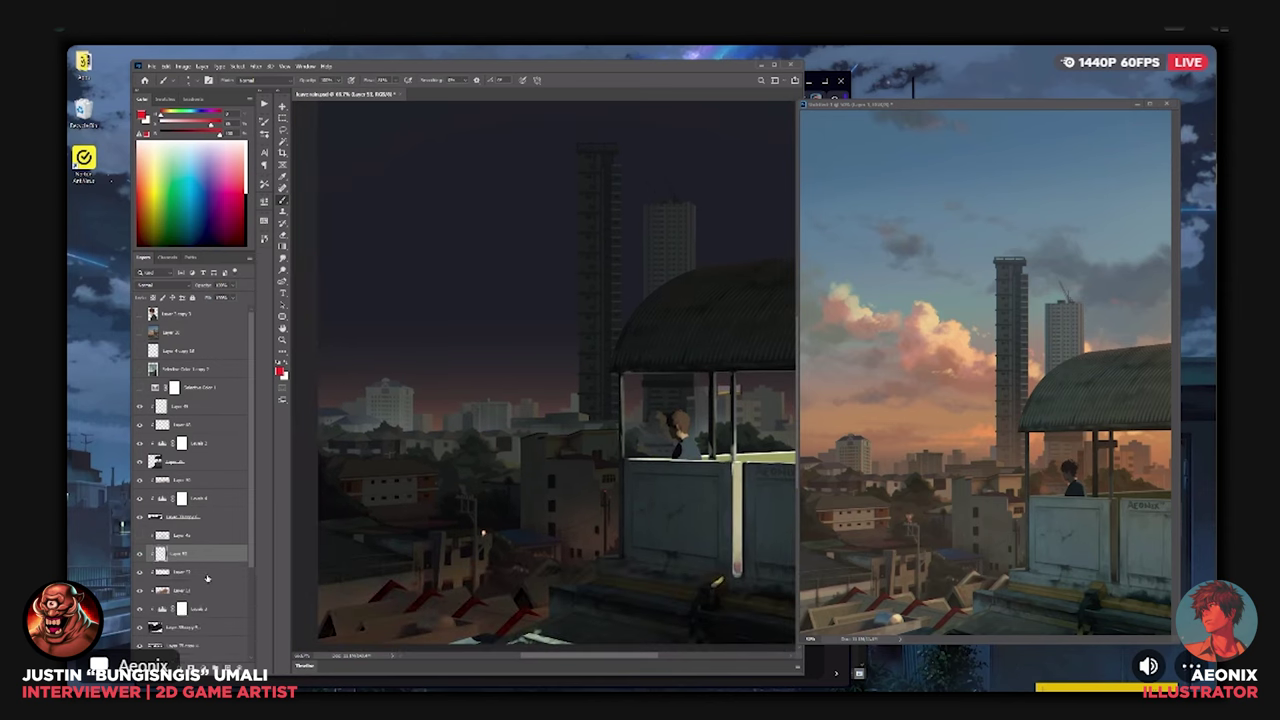
click(158, 285)
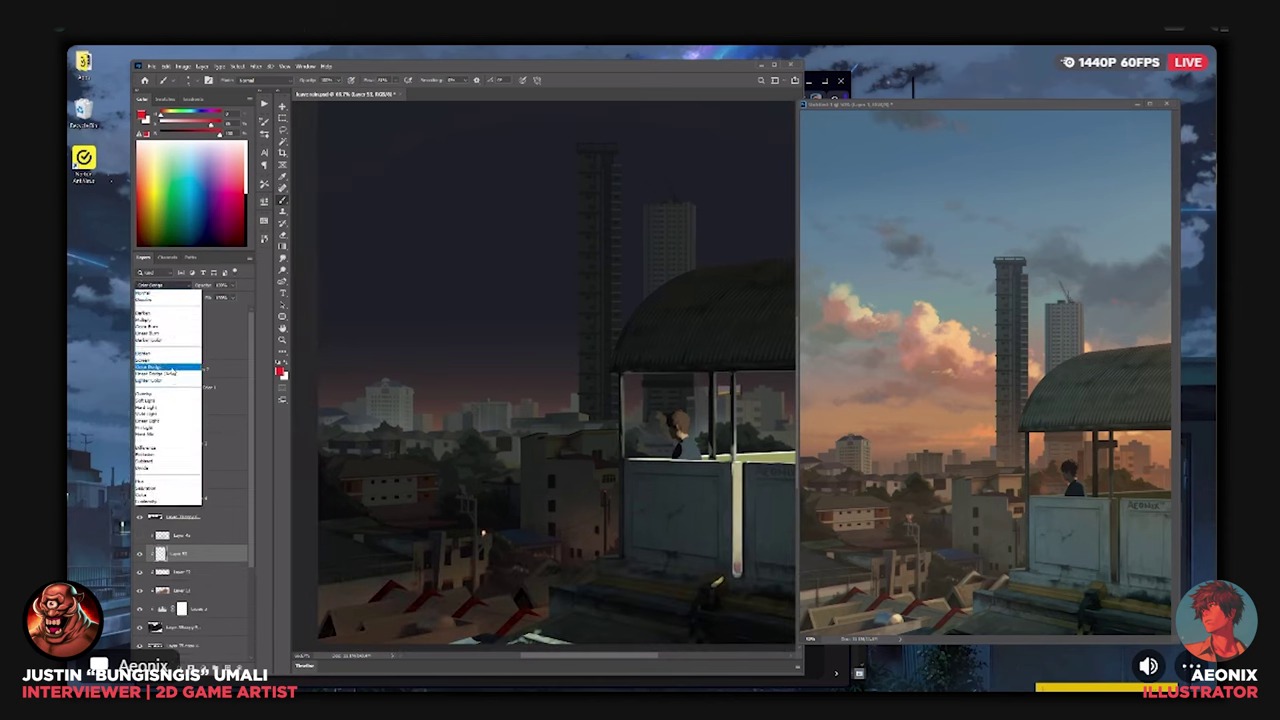
click(168, 367)
Try a yellow-orange glow around the street lamp with a diamond gradient and a soft brush dab.
click(164, 171)
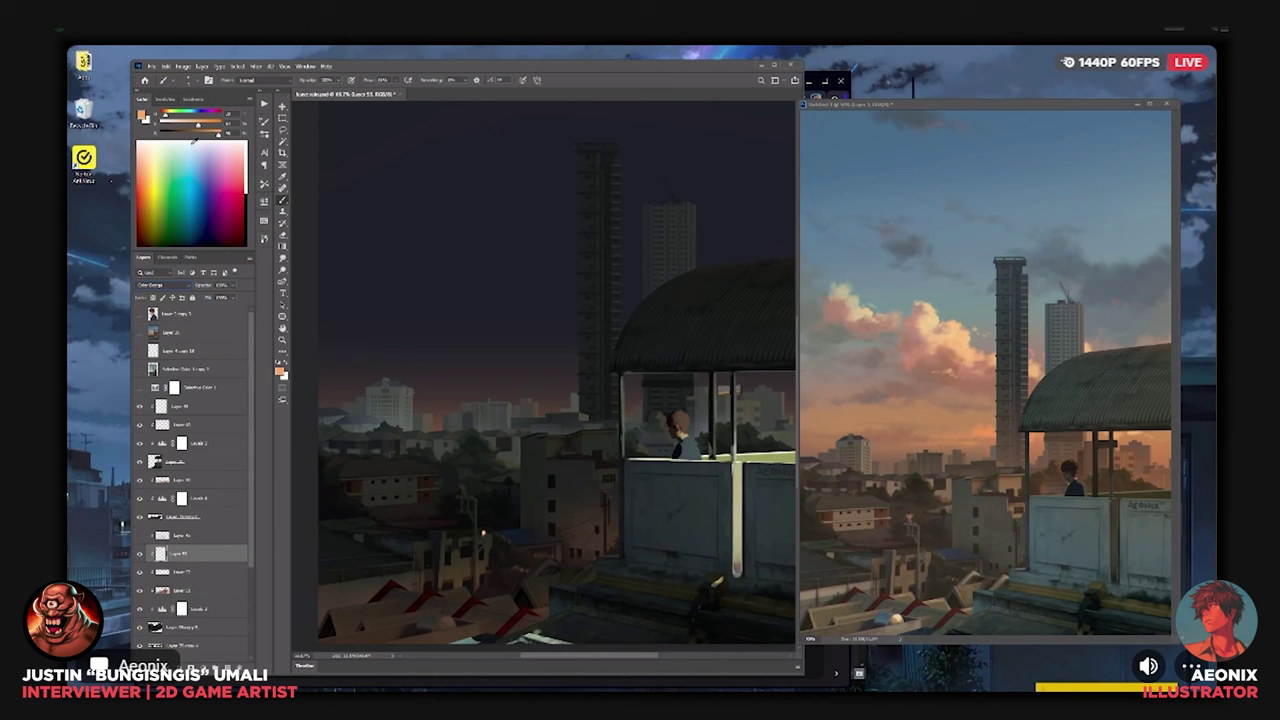
click(168, 117)
key(g)
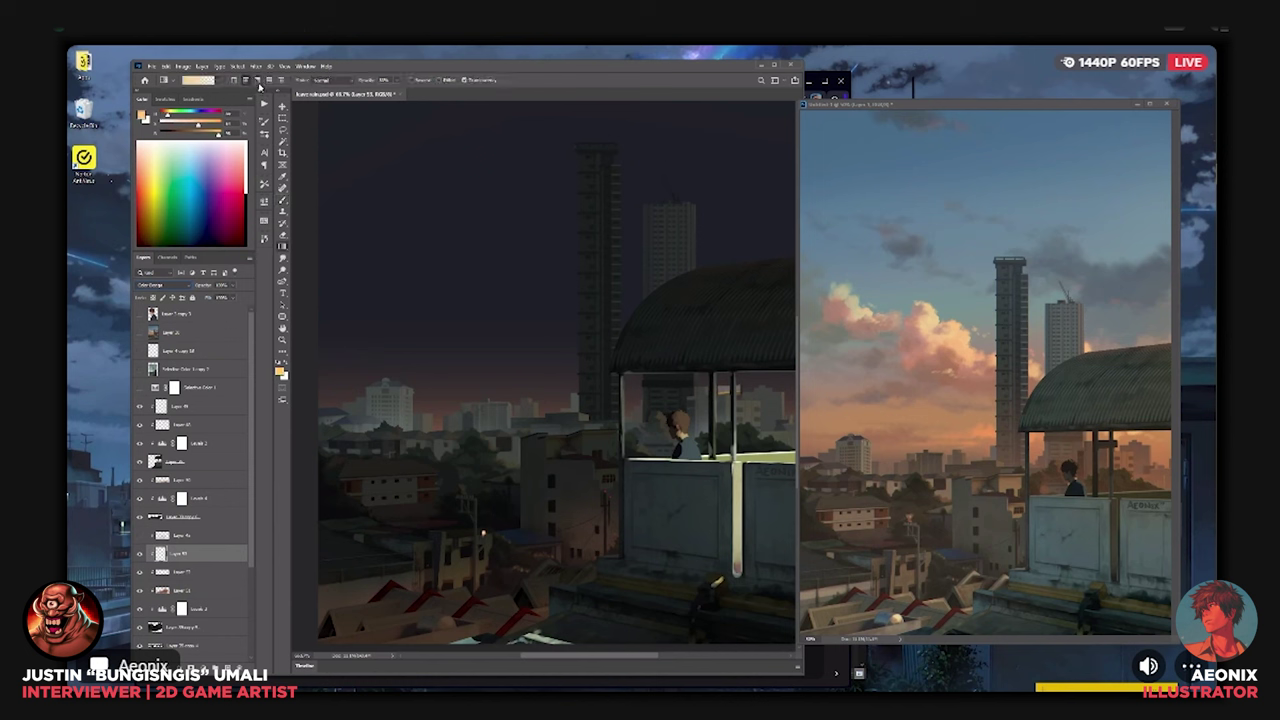
click(281, 81)
key(ctrl+plus)
key(ctrl+plus)
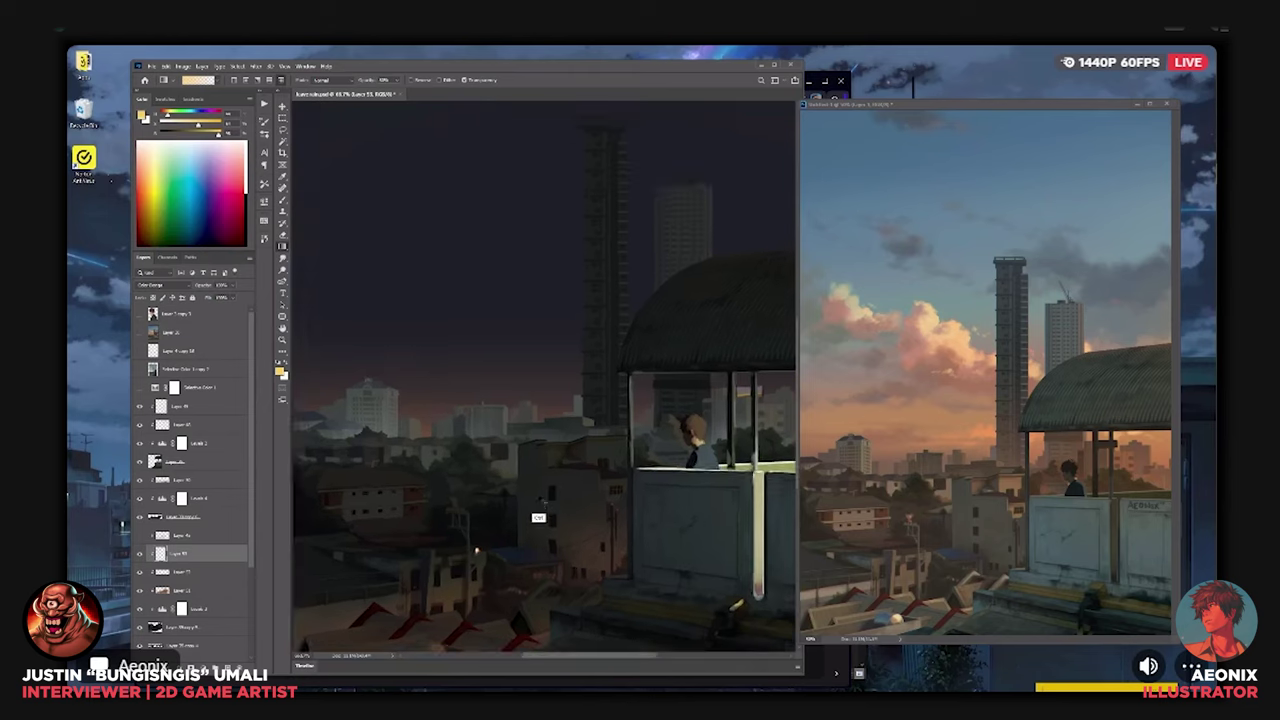
drag(488, 536, 624, 283)
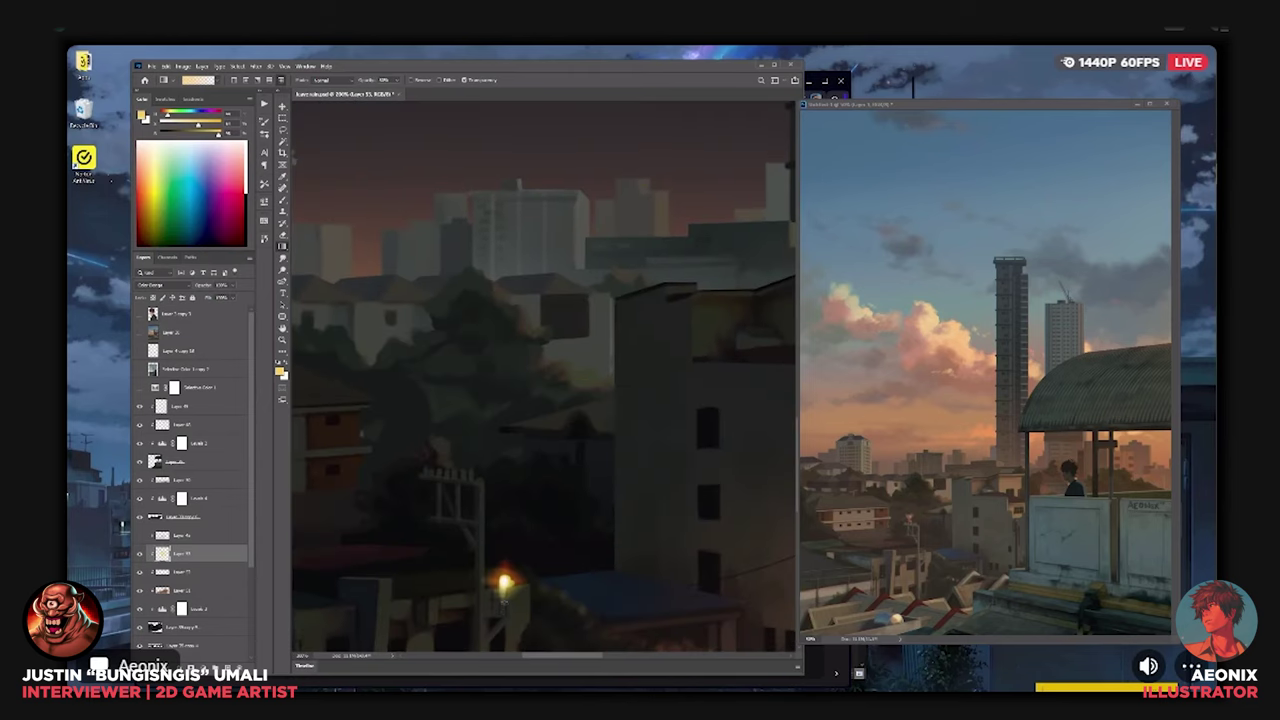
scroll(587, 460, down, 3)
key(ctrl+z)
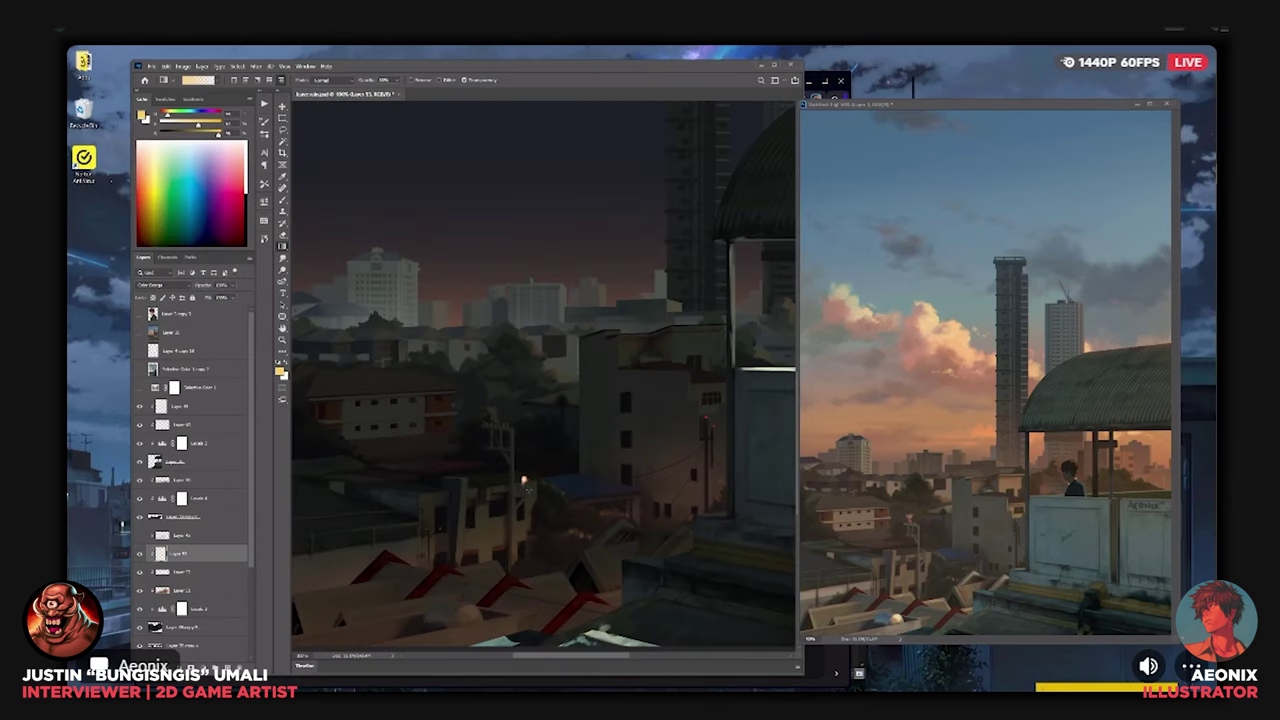
click(524, 482)
key(ctrl+z)
key(b)
click(523, 481)
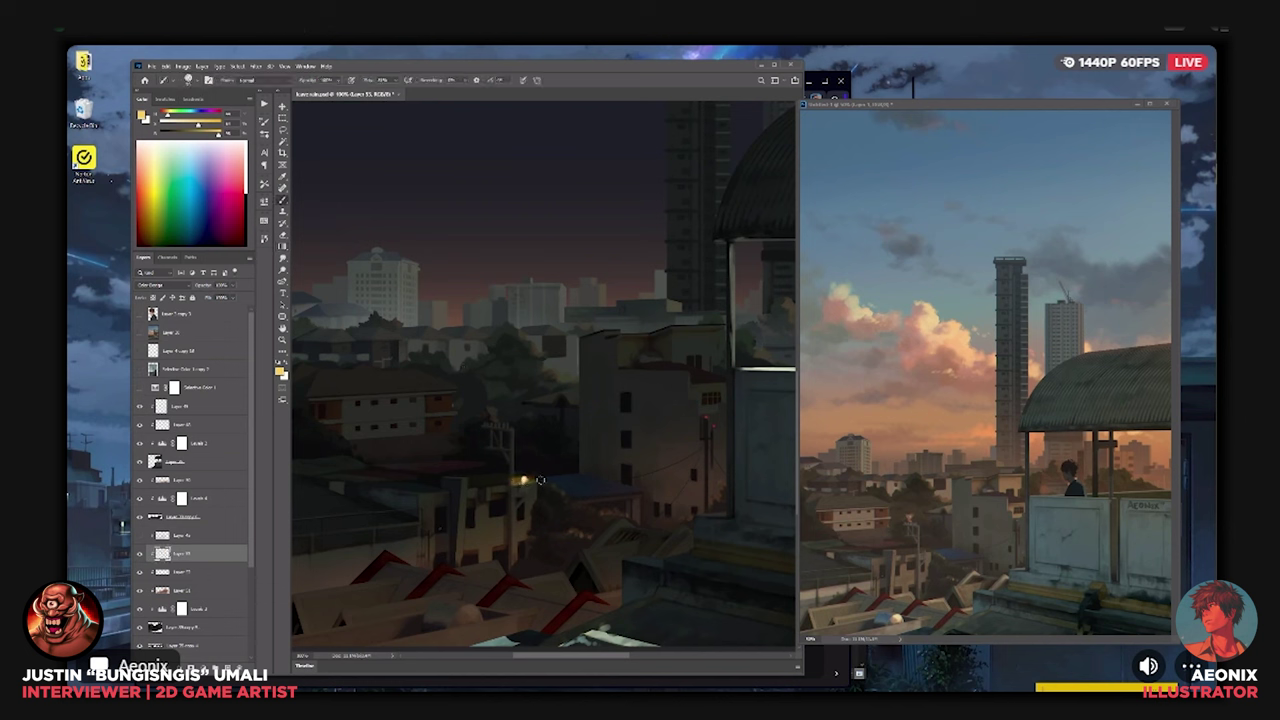
Undo the yellow lamp glow and draw a small radial gradient glow from the lamp in muted reddish orange.
key(g)
click(246, 82)
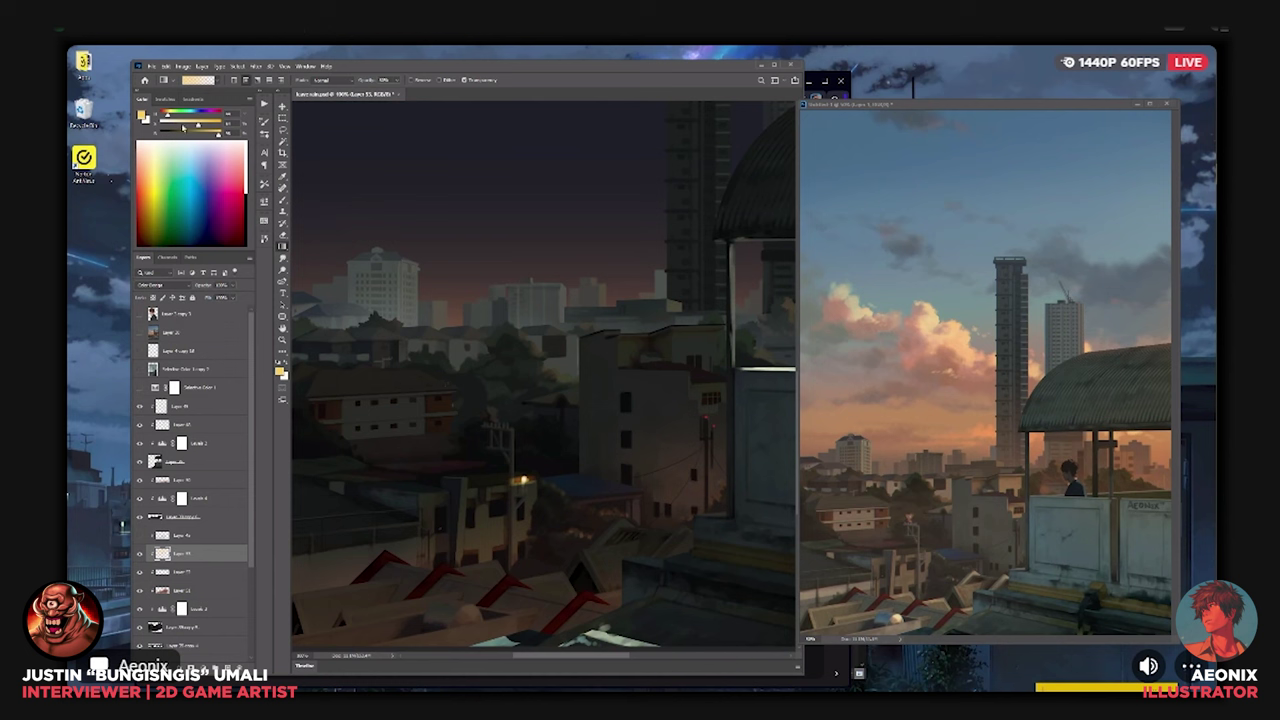
drag(168, 115, 164, 116)
click(200, 124)
click(204, 134)
key(ctrl+z)
drag(525, 481, 528, 497)
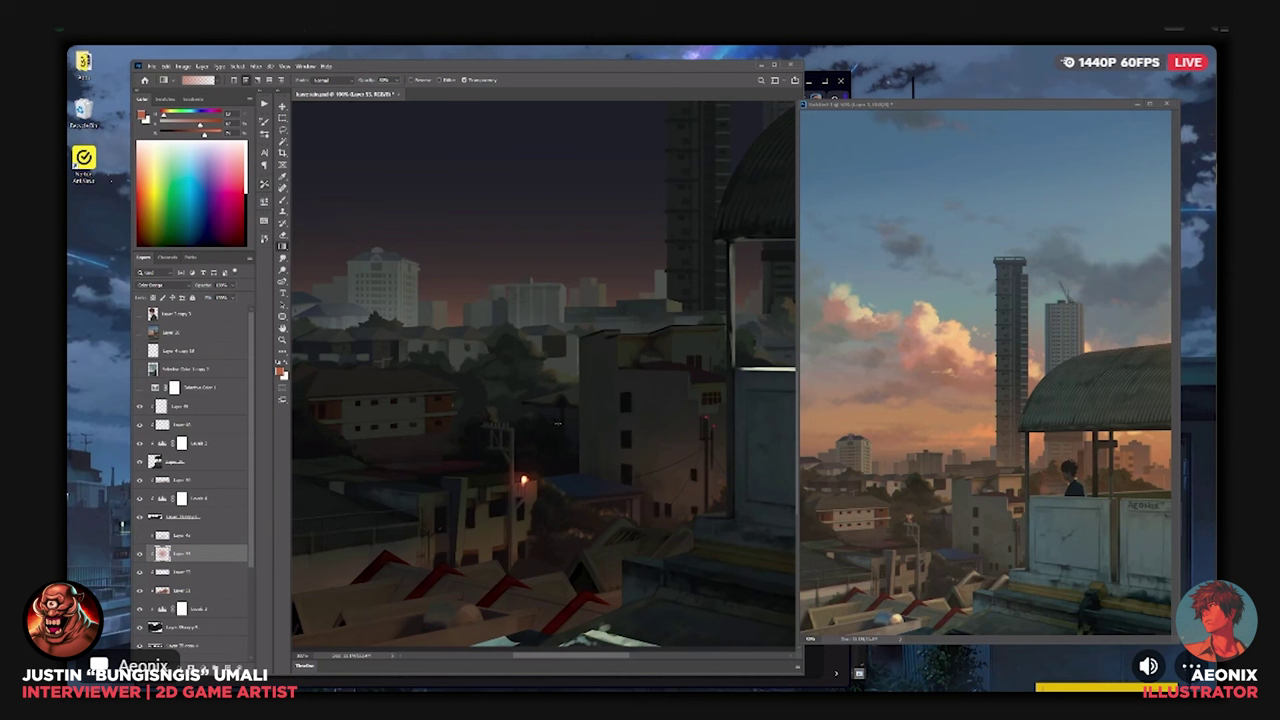
Brush reddish-orange lamplight onto the walls of the house below the street lamp and the ground beside it.
key(b)
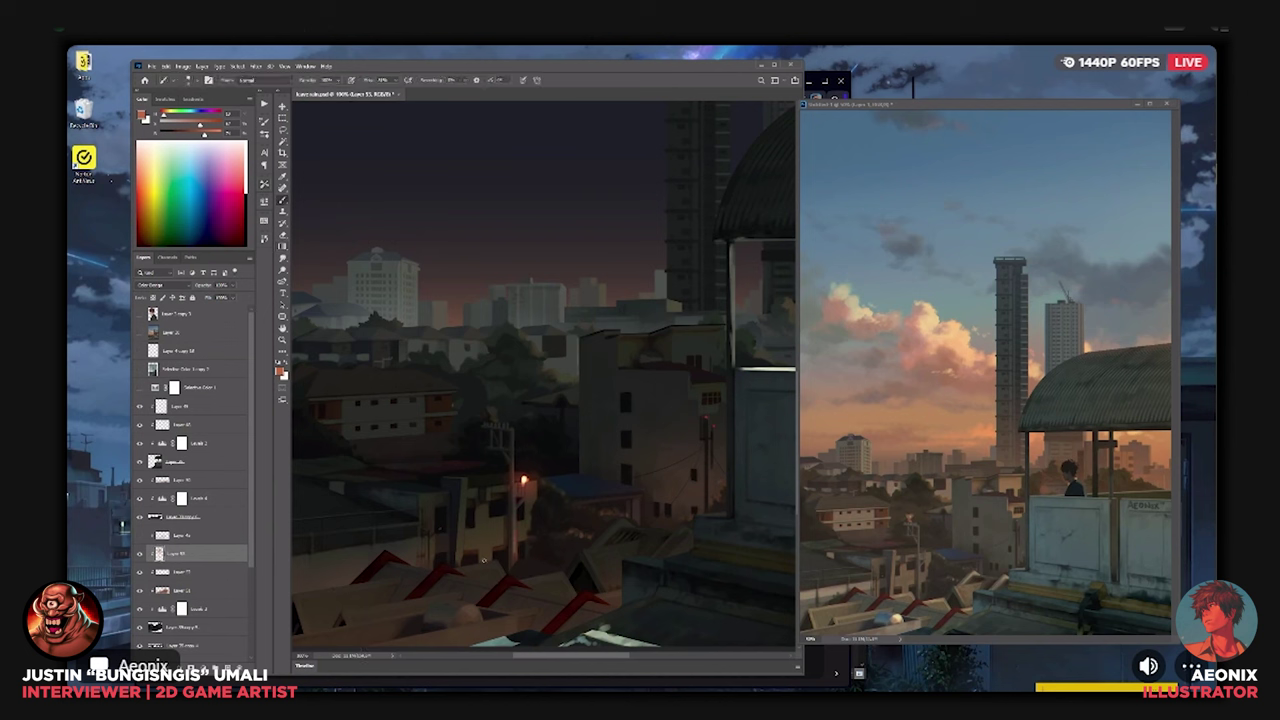
mouse_move(478, 545)
mouse_down()
mouse_move(499, 530)
mouse_move(488, 502)
mouse_move(518, 530)
mouse_move(529, 518)
mouse_up()
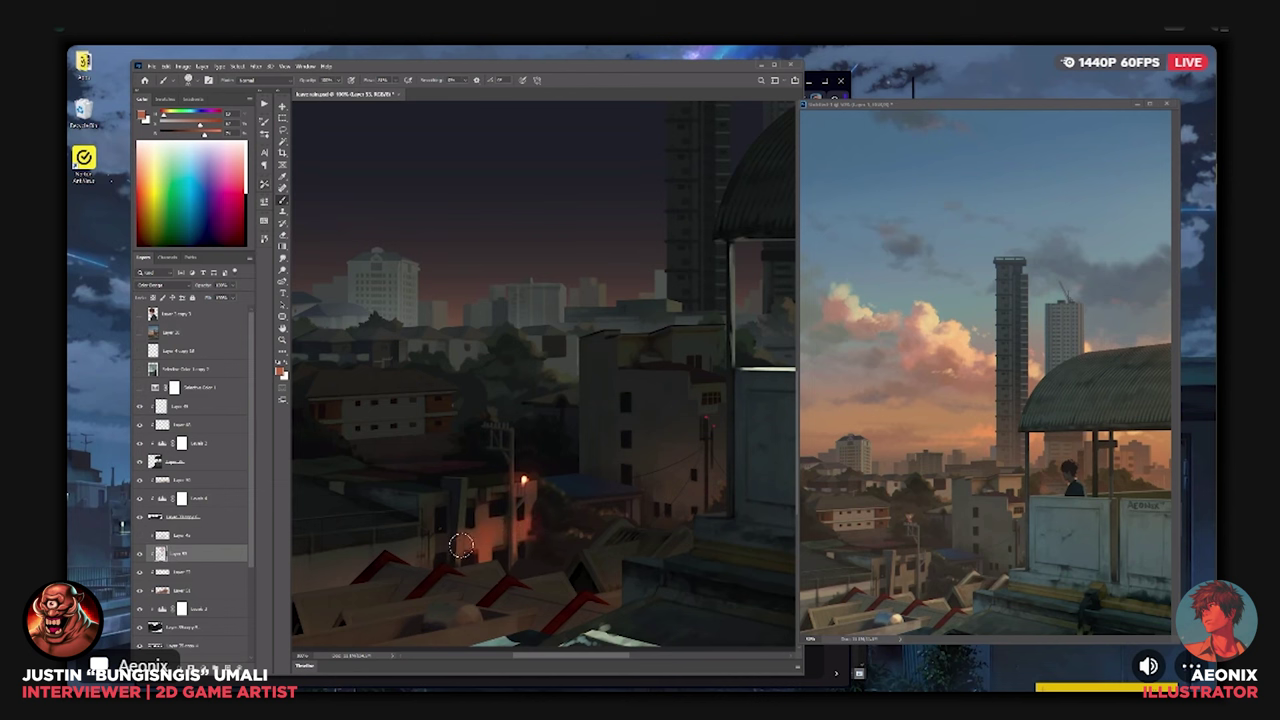
key(ctrl+minus)
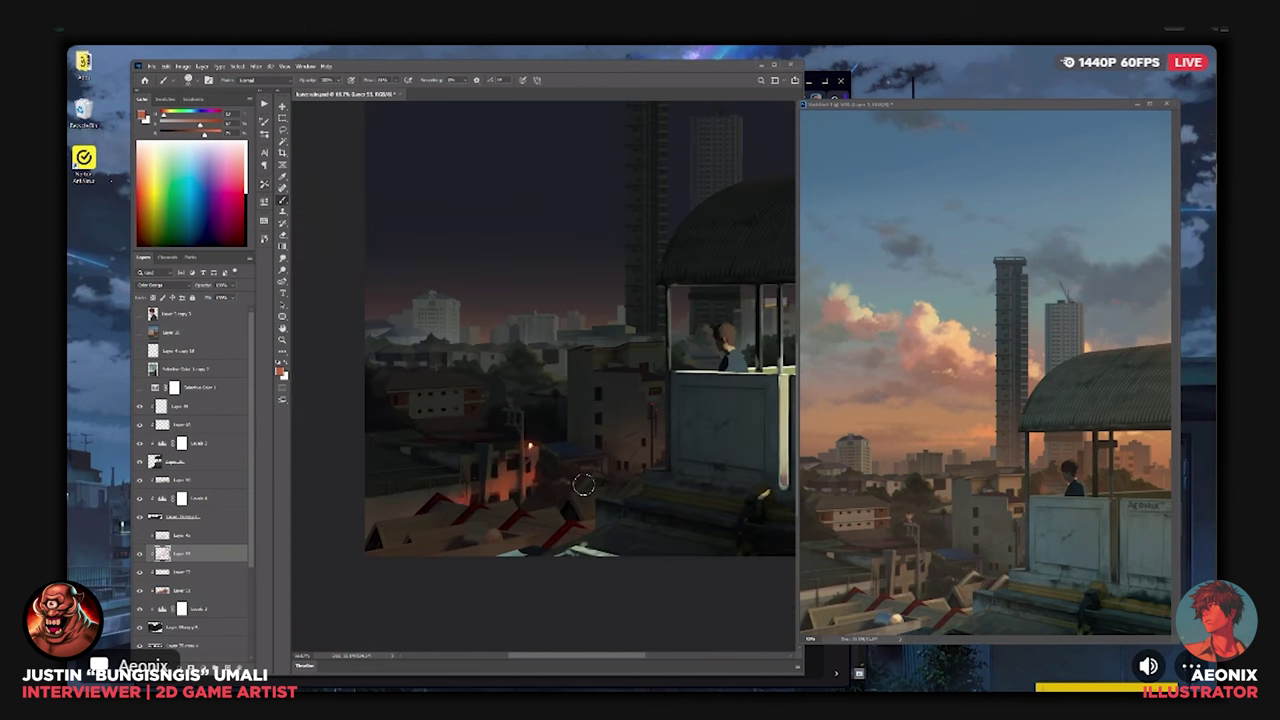
drag(563, 488, 545, 472)
Reduce the brush size and paint finer reddish light accents on the ground and foliage beside the lit house.
key(bracketleft)
key(bracketleft)
key(bracketleft)
key(bracketleft)
key(bracketleft)
drag(563, 478, 579, 483)
key(bracketright)
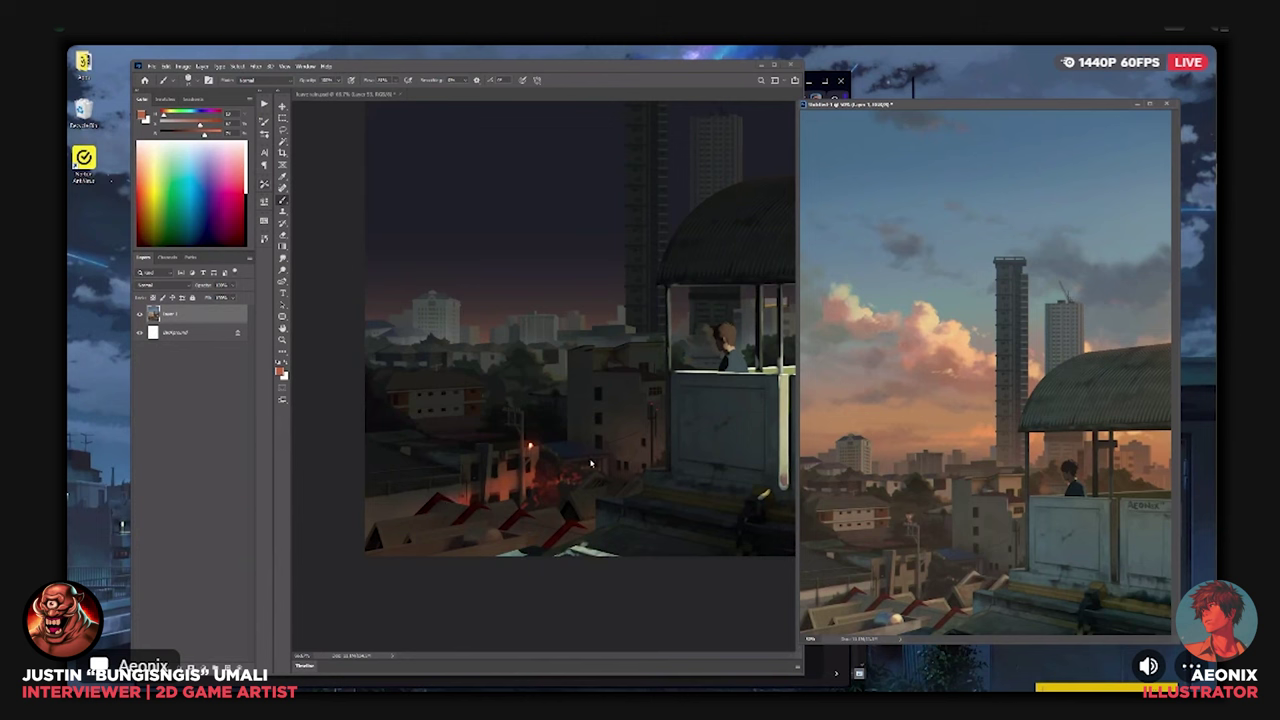
key(ctrl+plus)
key(ctrl+minus)
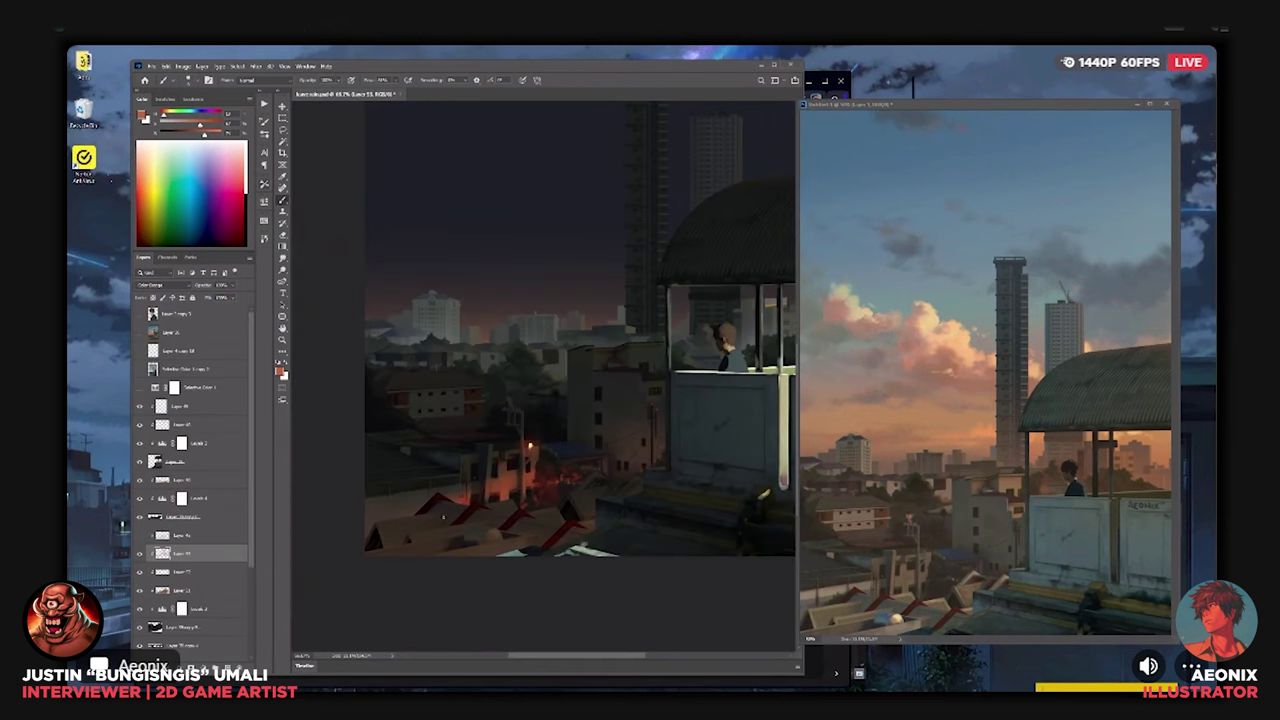
Shift the hue of the lamplight layer slightly from red toward orange with Hue/Saturation.
key(ctrl+minus)
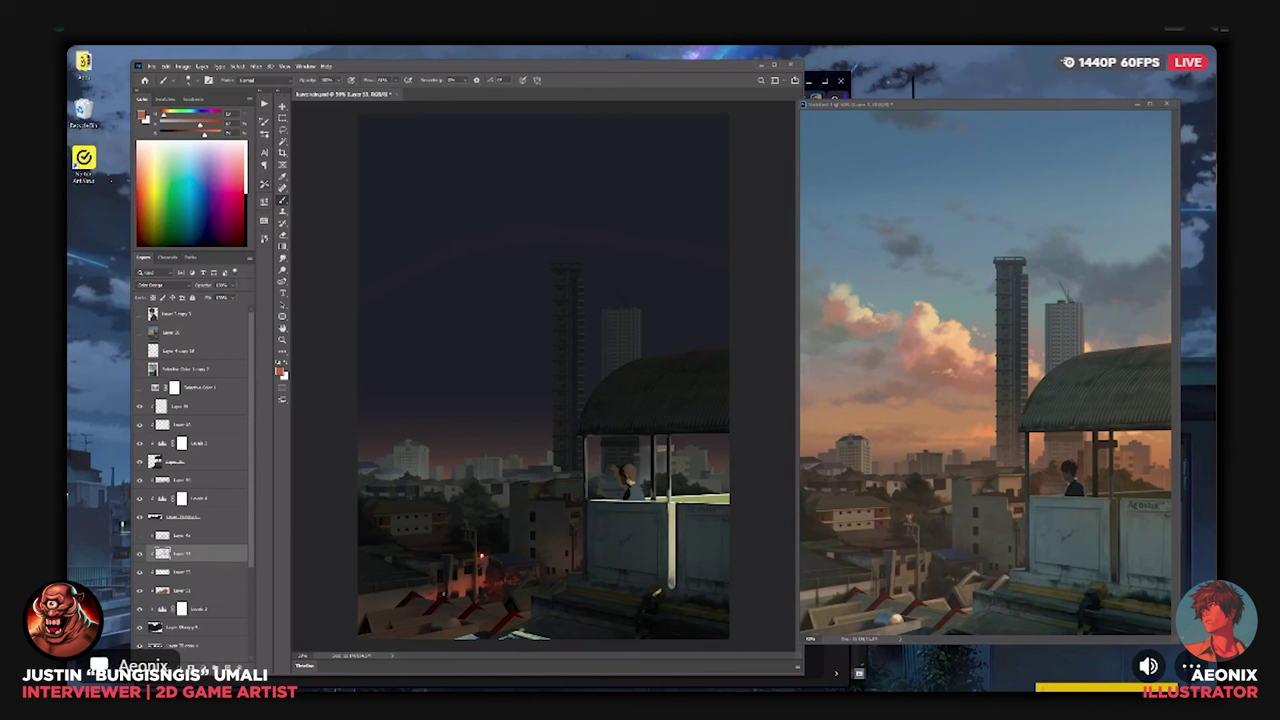
key(ctrl+u)
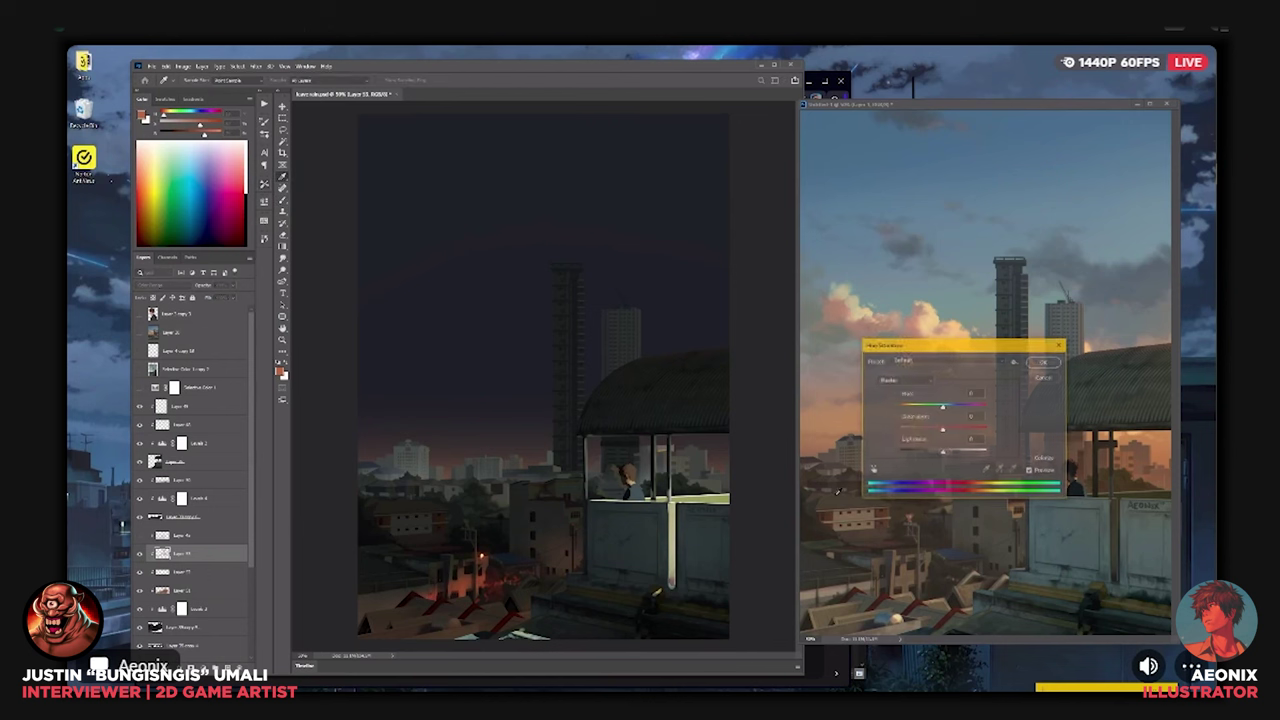
drag(942, 408, 952, 408)
key(Return)
Paint small warm light touches with a smaller brush around the pole on the concrete building.
key(ctrl+plus)
drag(622, 460, 639, 364)
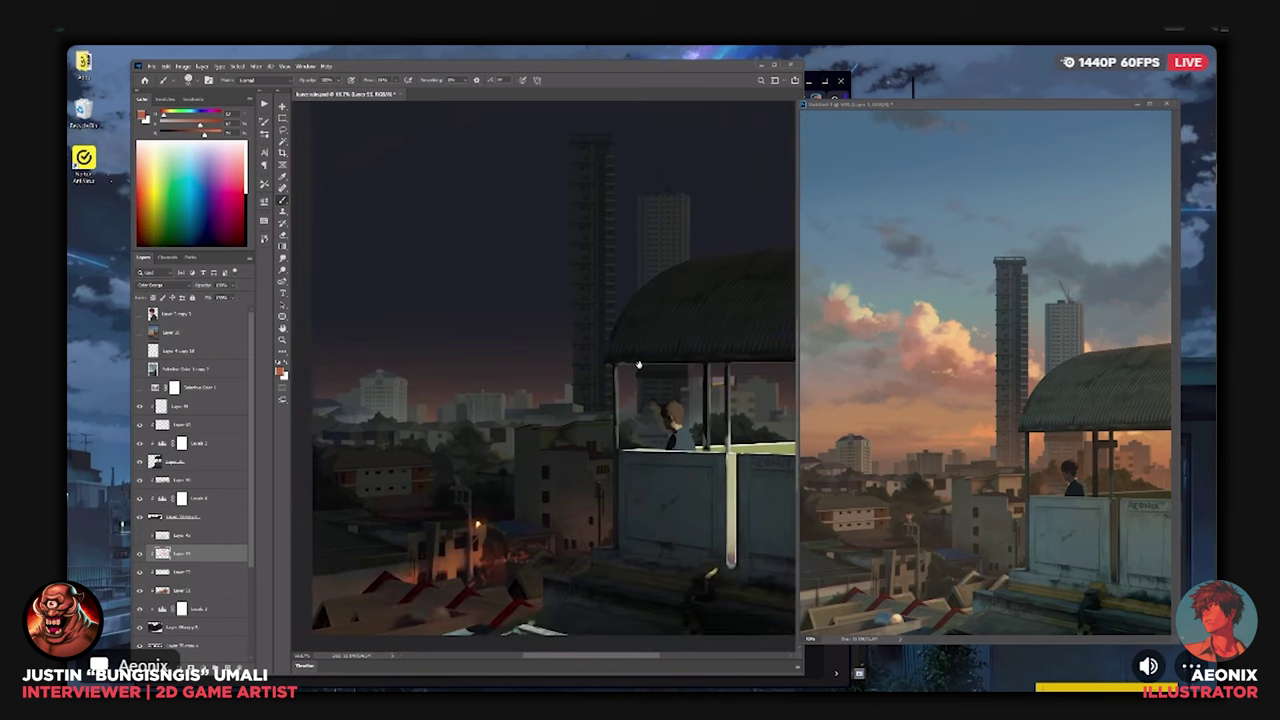
key(ctrl+plus)
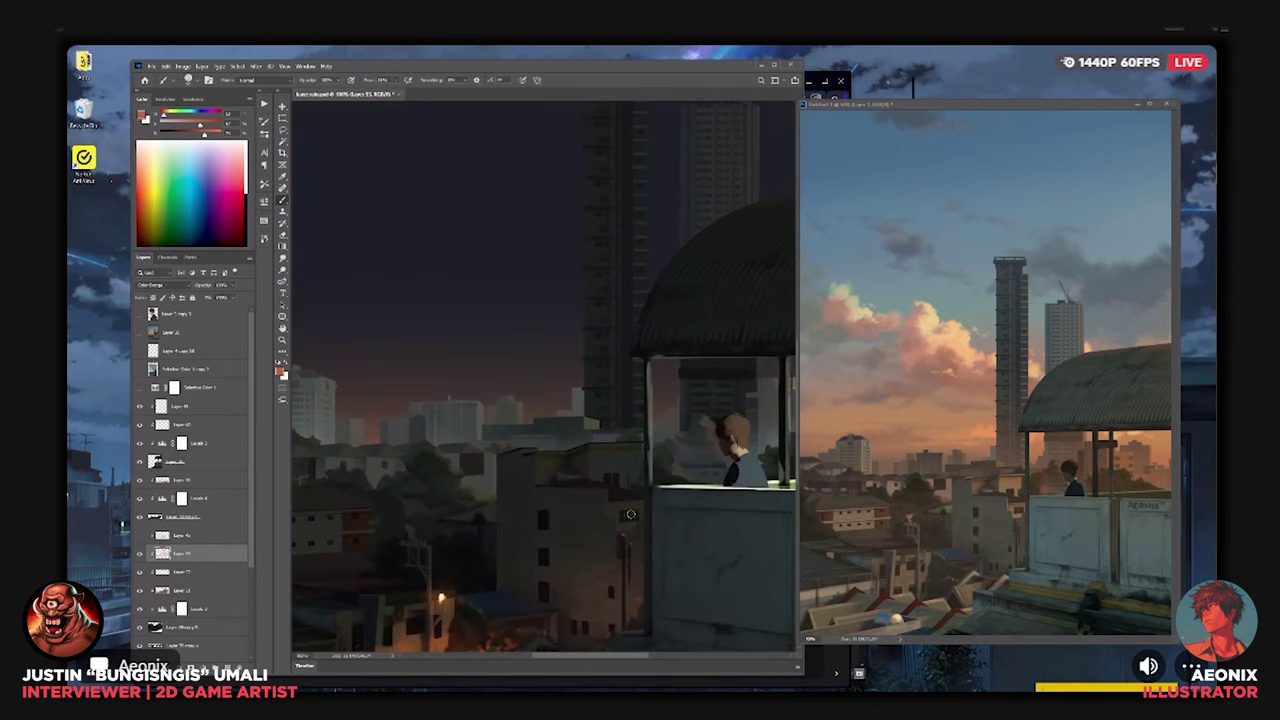
key(bracketleft)
key(bracketleft)
drag(626, 535, 623, 544)
key(ctrl+0)
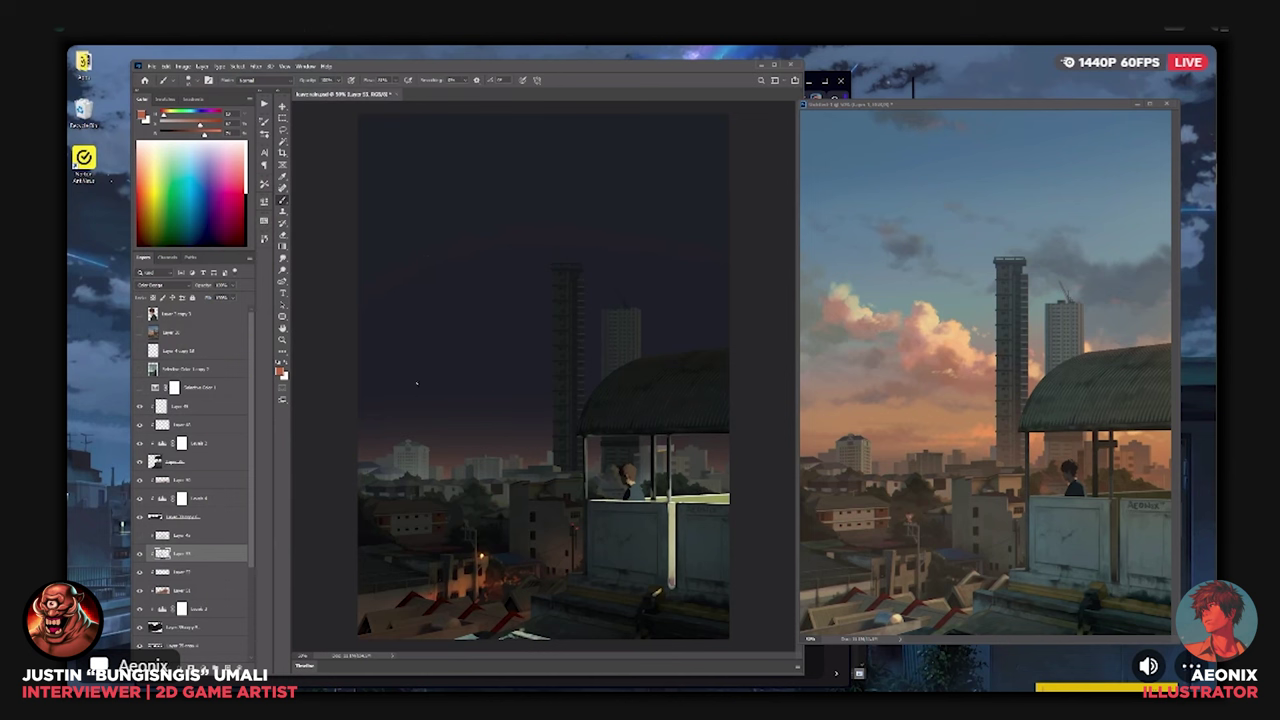
Choose a muted tan, lower the gradient opacity to 10%, and draw a faint glow over the foreground rooftops' lower left corner.
key(g)
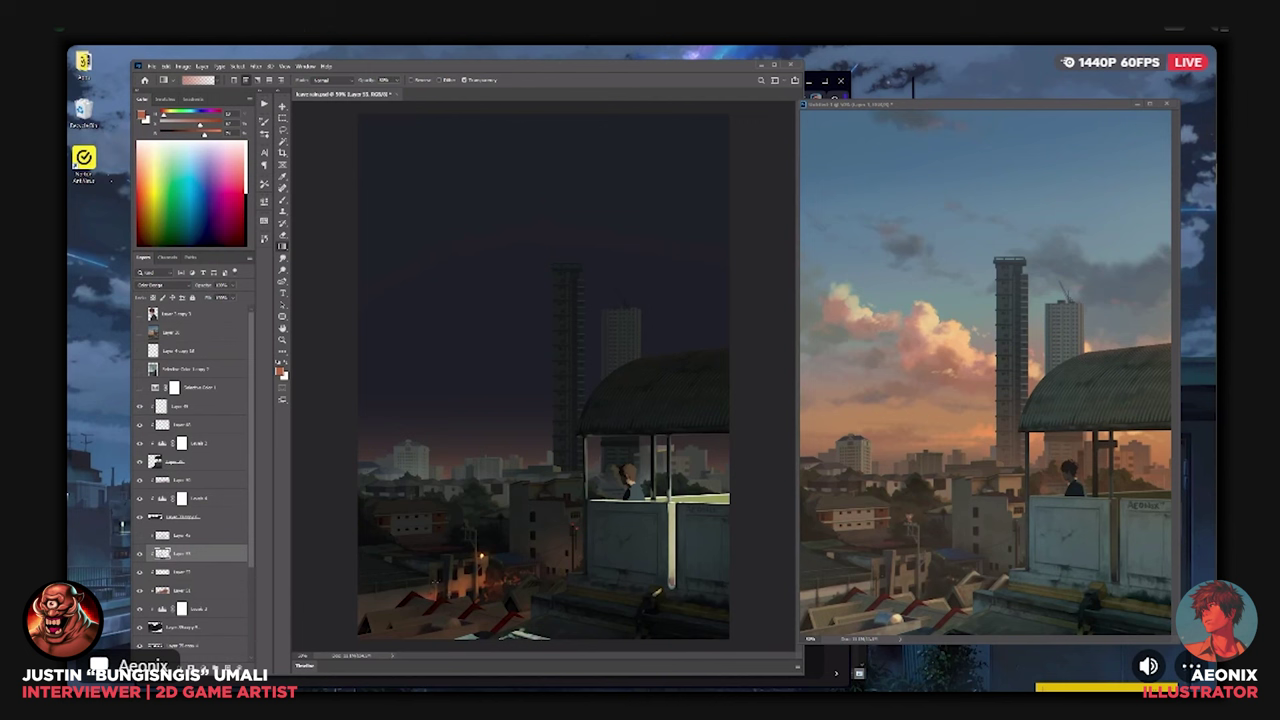
click(190, 125)
drag(400, 600, 436, 590)
key(ctrl+z)
key(1)
drag(165, 118, 178, 143)
drag(371, 638, 386, 622)
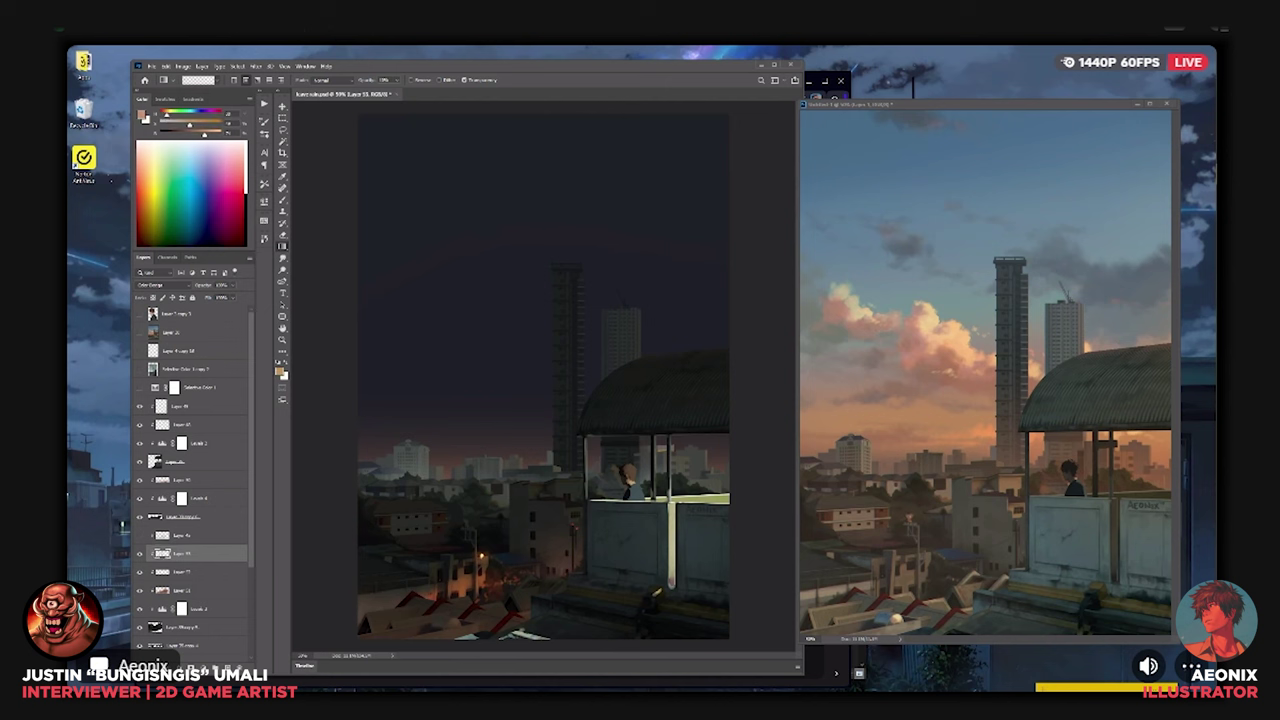
key(ctrl+plus)
key(ctrl+plus)
drag(573, 540, 551, 348)
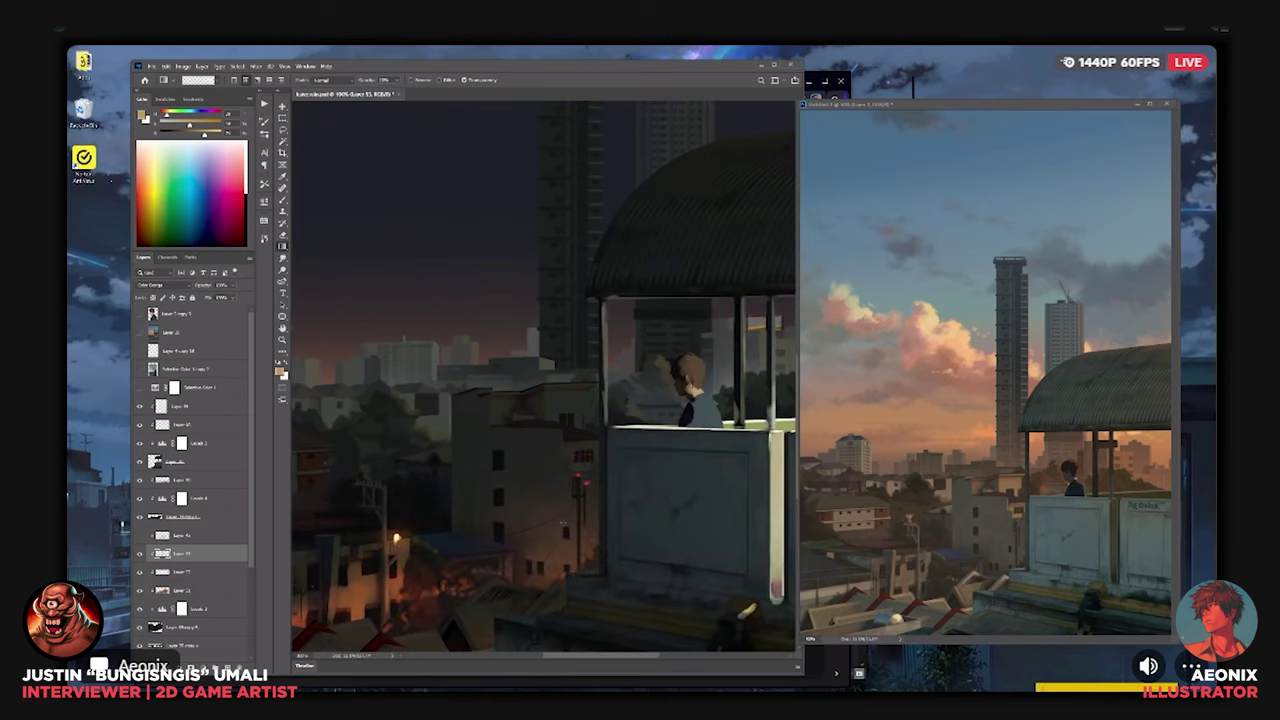
Switch to the Brush and add a small light touch to the wall of the lit house beside the street lamp.
scroll(589, 515, down, 2)
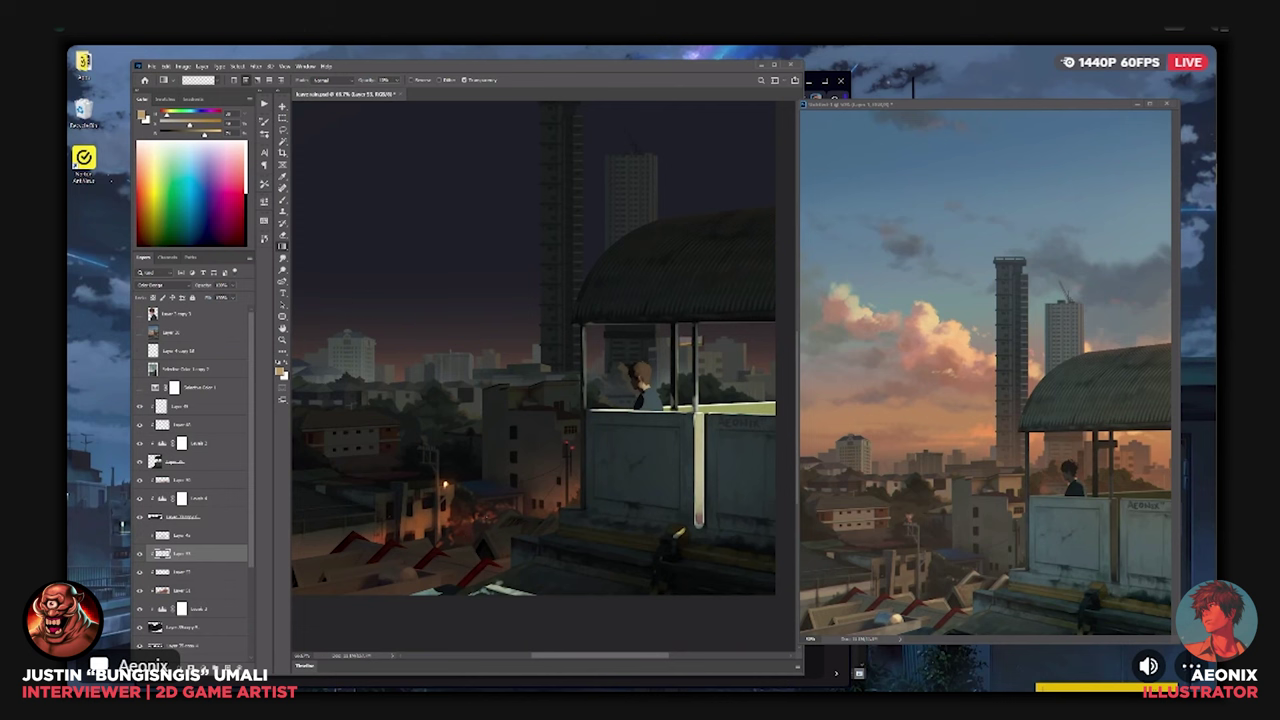
scroll(467, 556, down, 1)
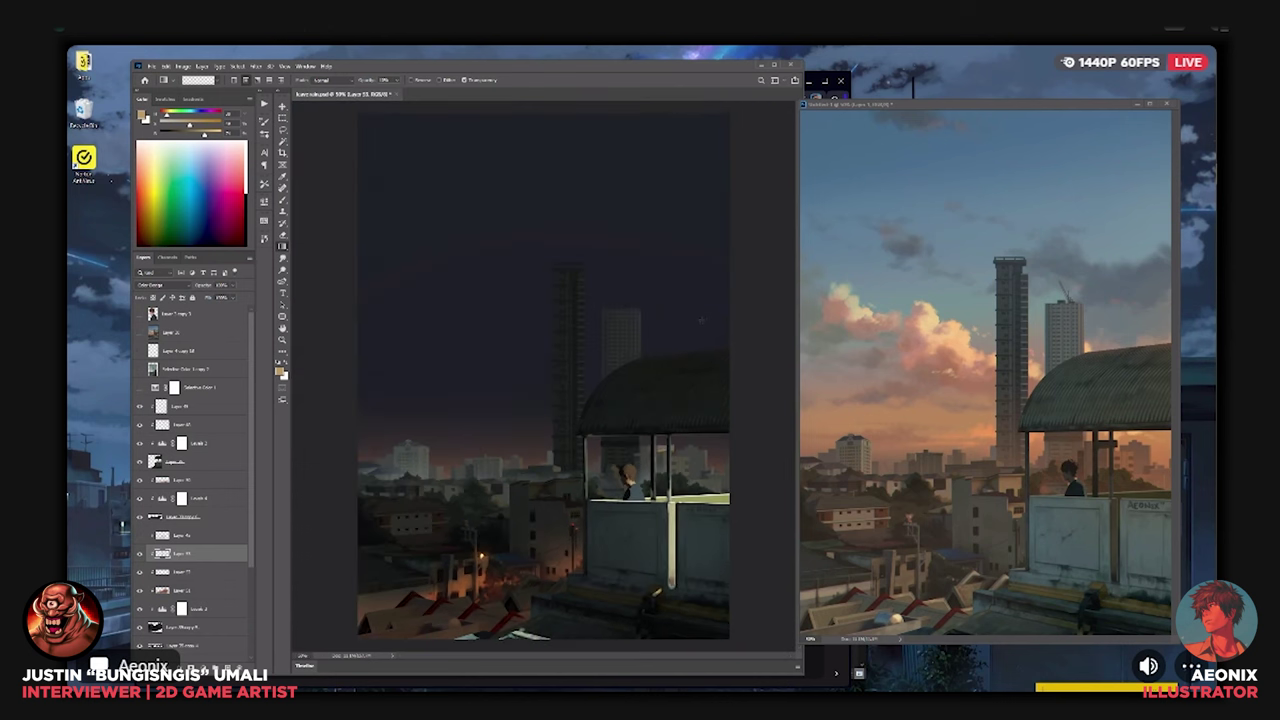
scroll(699, 320, up, 1)
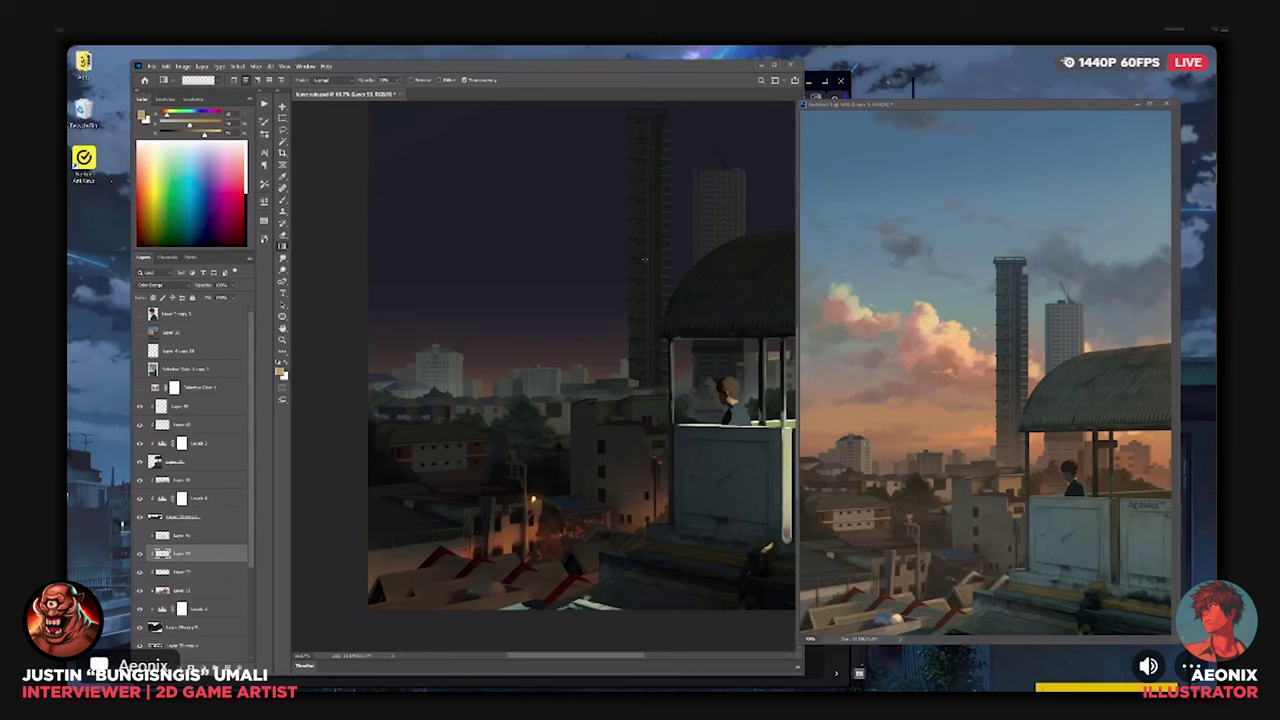
key(ctrl+plus)
key(ctrl+plus)
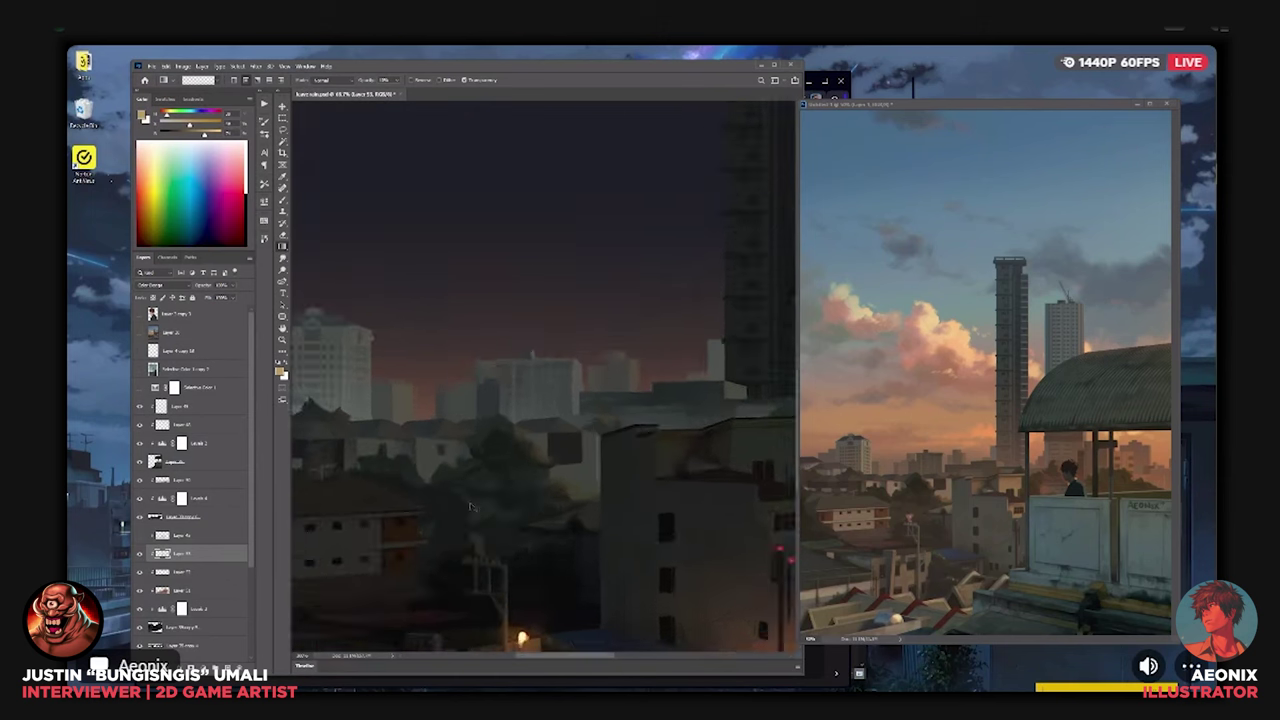
drag(444, 496, 603, 243)
drag(606, 344, 524, 296)
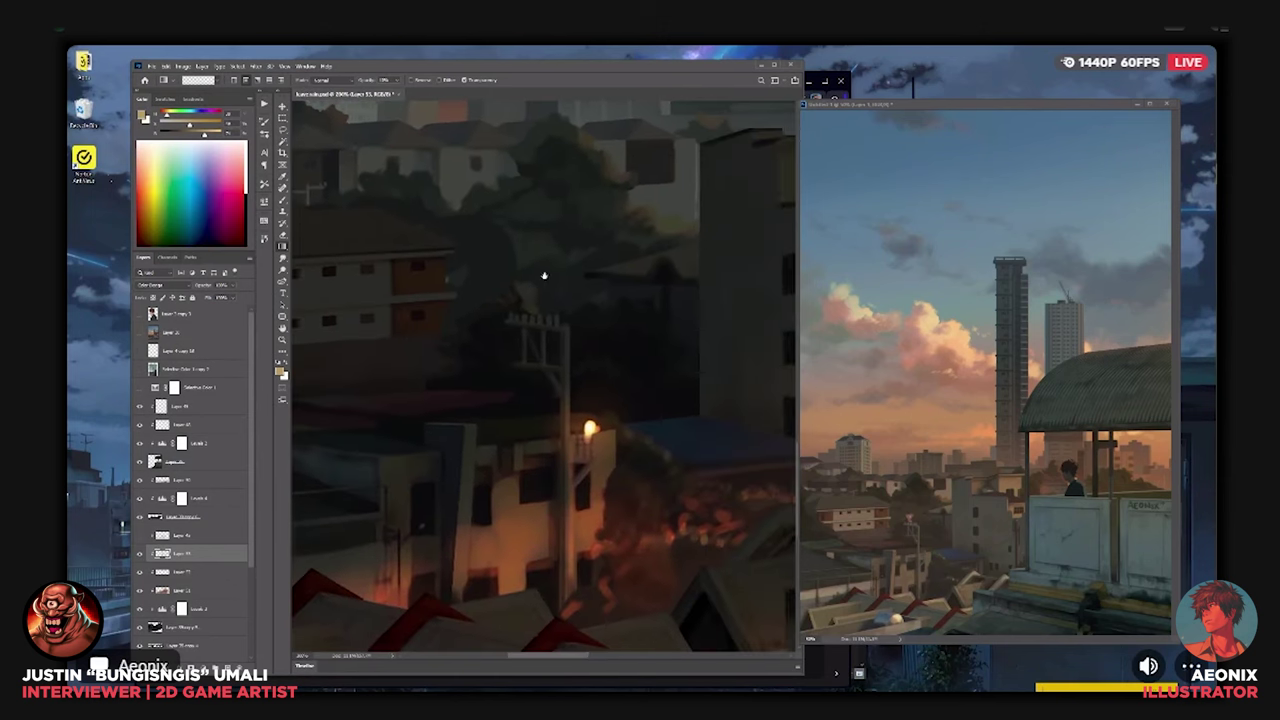
key(ctrl+minus)
key(b)
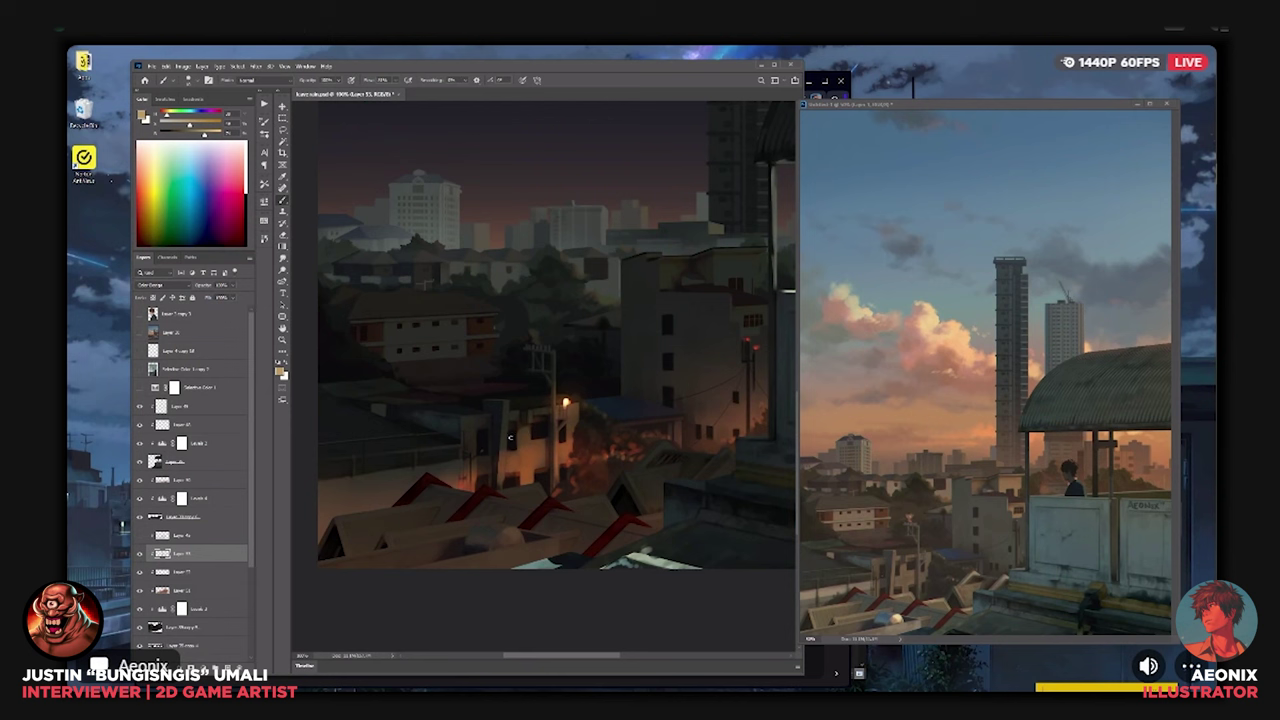
drag(505, 436, 502, 468)
scroll(638, 380, down, 1)
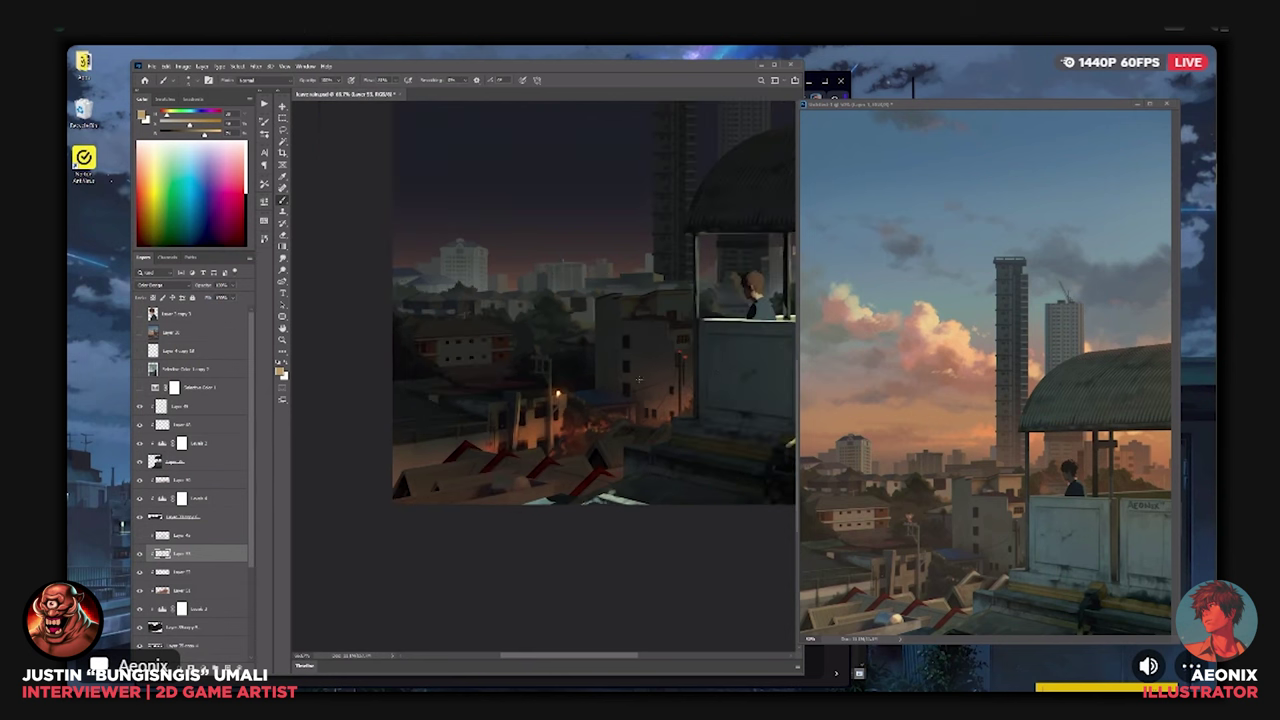
scroll(644, 245, up, 1)
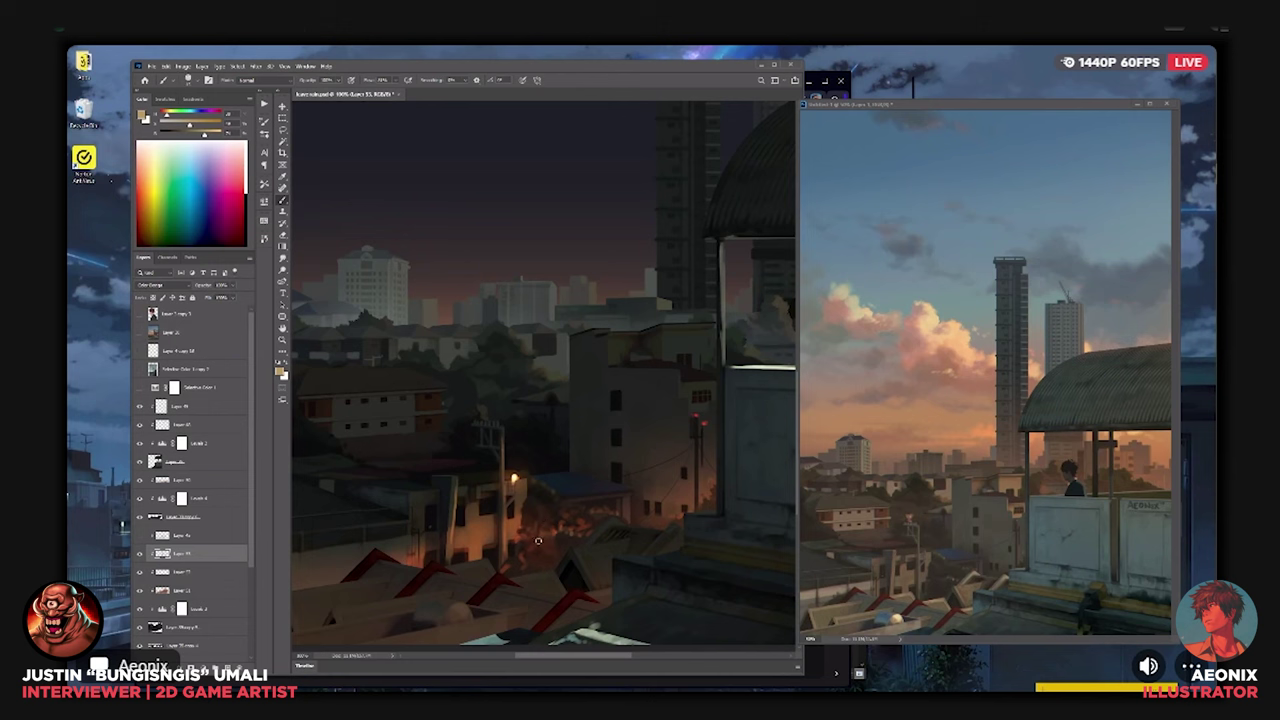
Create a new layer clipped to the foreground rooftops and paint a tan light accent along the roof edge near the lamp with a larger brush.
key(ctrl+minus)
key(ctrl+0)
key(ctrl+plus)
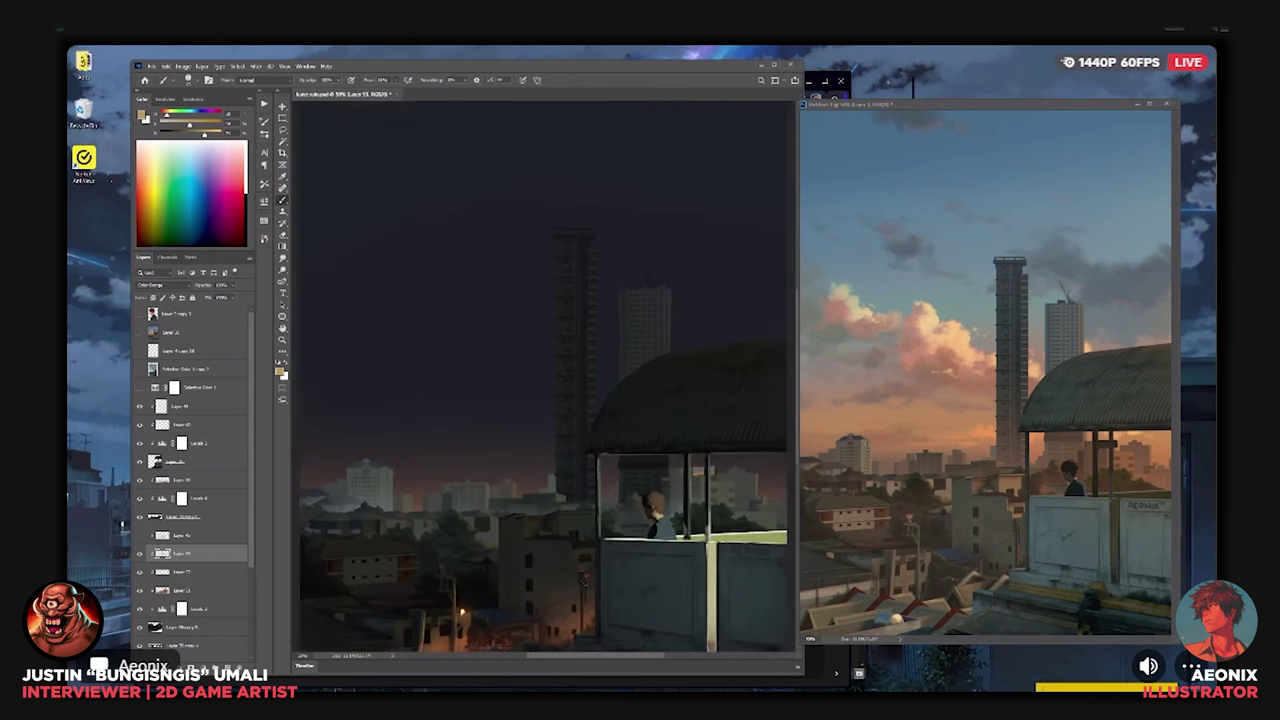
drag(557, 480, 591, 373)
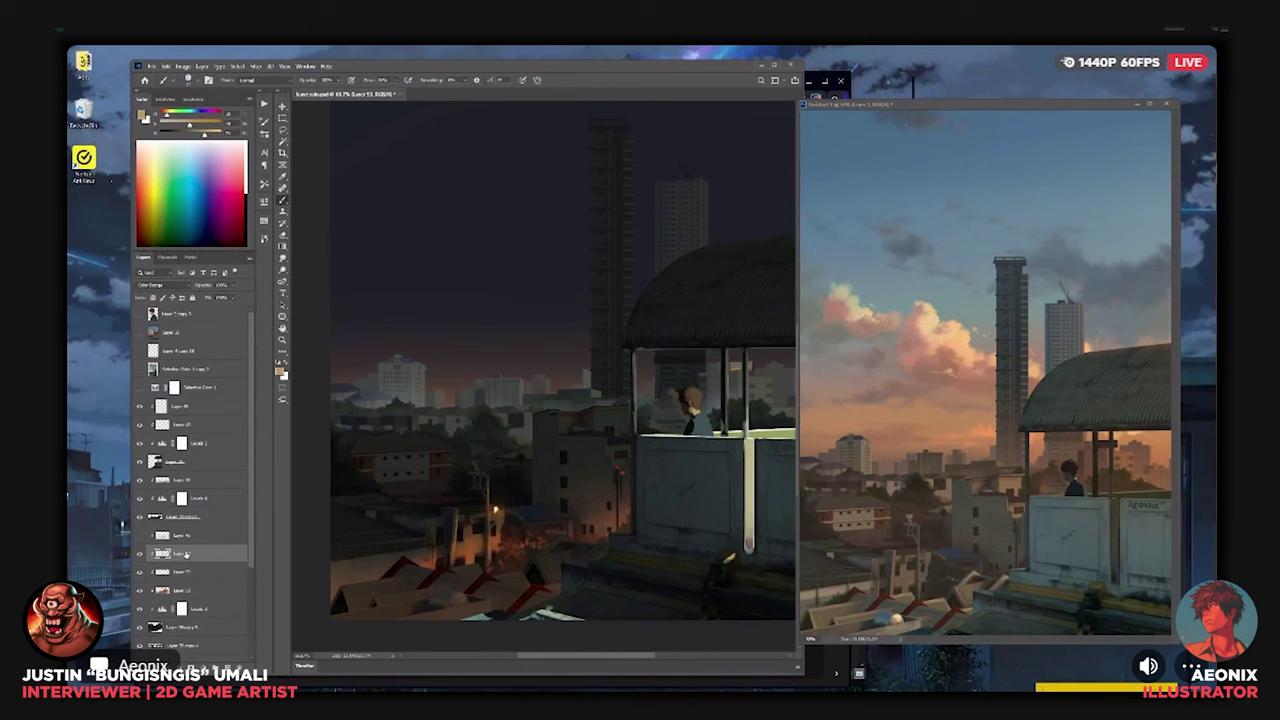
drag(205, 553, 214, 484)
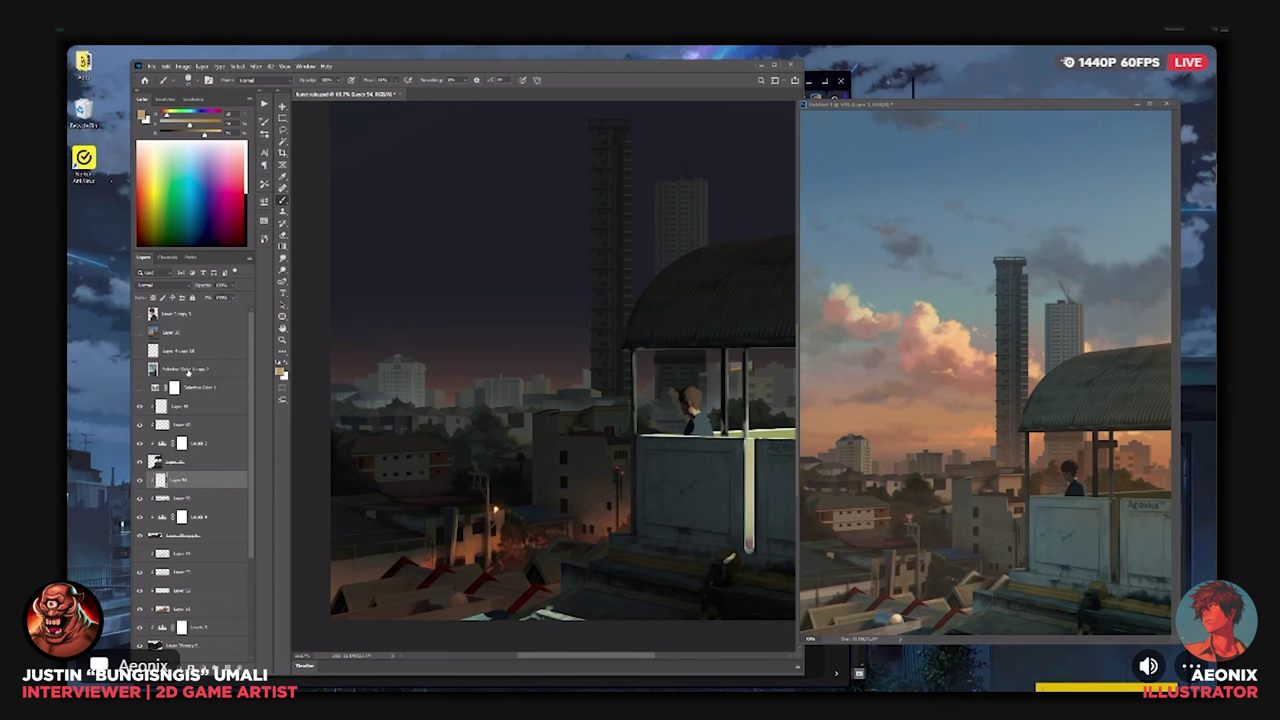
key(])
mouse_move(543, 552)
mouse_down()
mouse_move(567, 394)
mouse_move(538, 372)
mouse_move(529, 573)
mouse_move(535, 551)
mouse_move(567, 549)
mouse_move(520, 571)
mouse_up()
Darken the painted roof light with Levels by lowering the output white level to about 231.
key(ctrl+l)
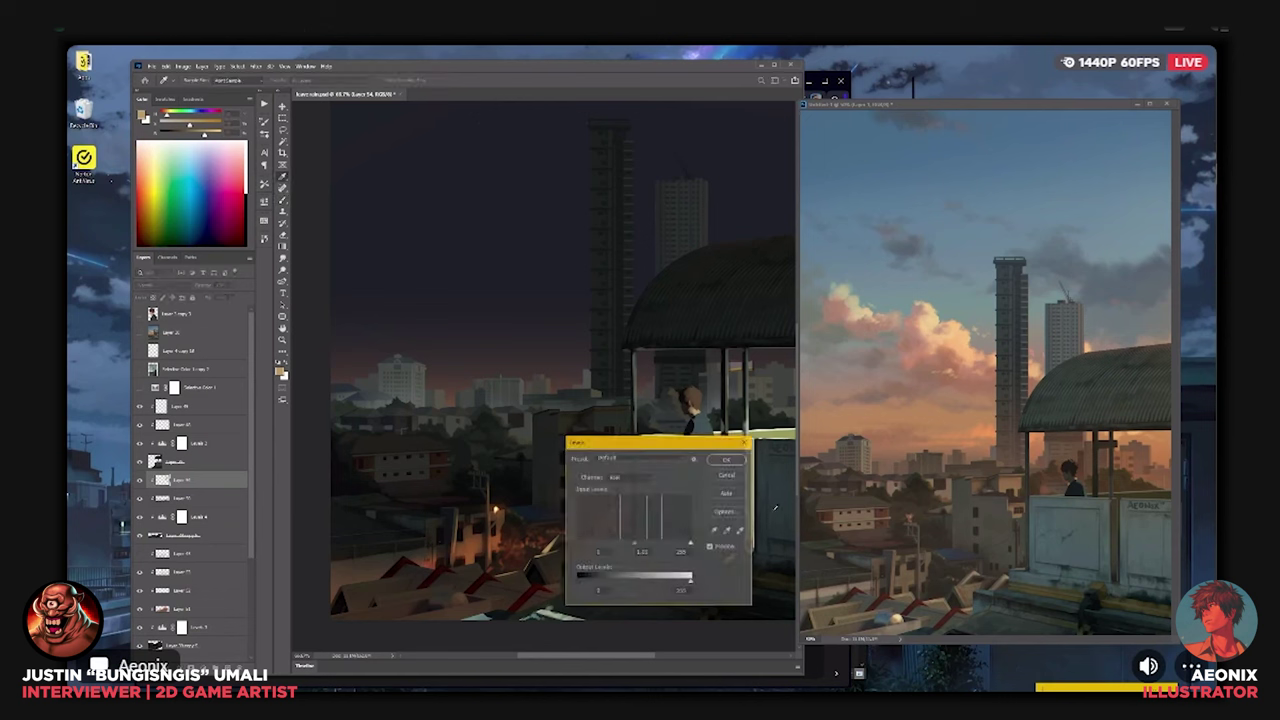
drag(690, 578, 680, 580)
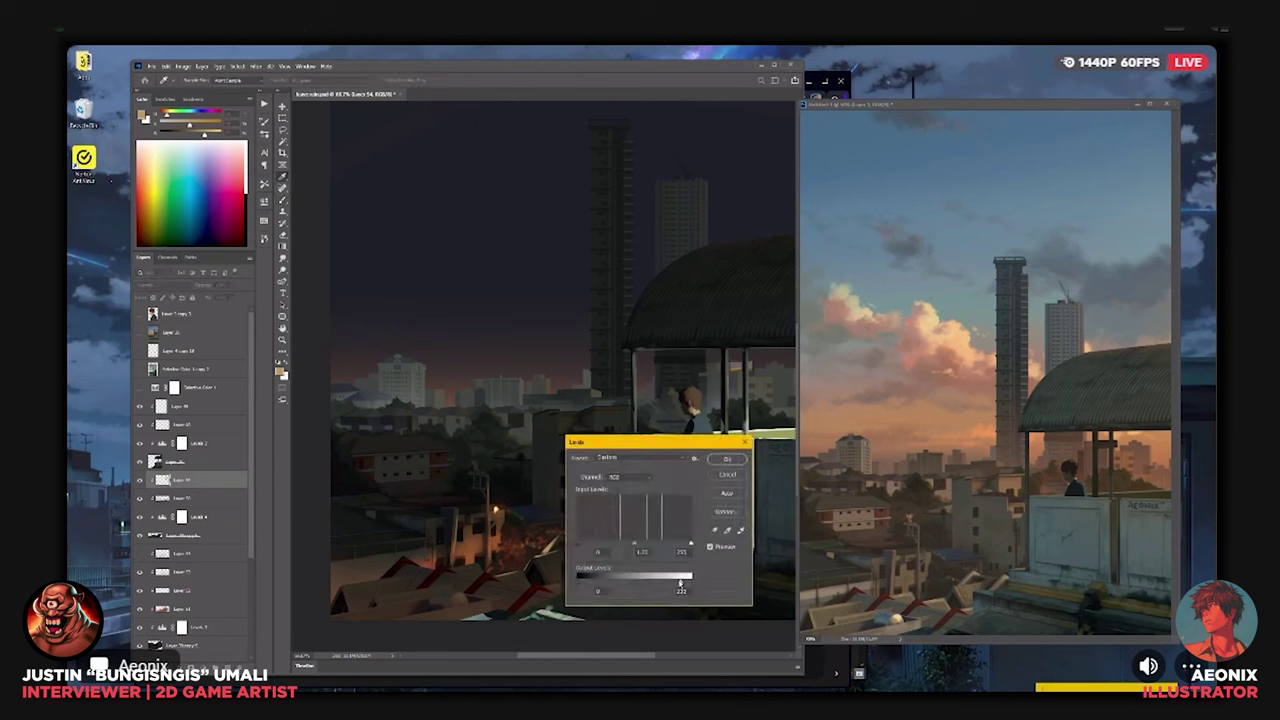
click(727, 458)
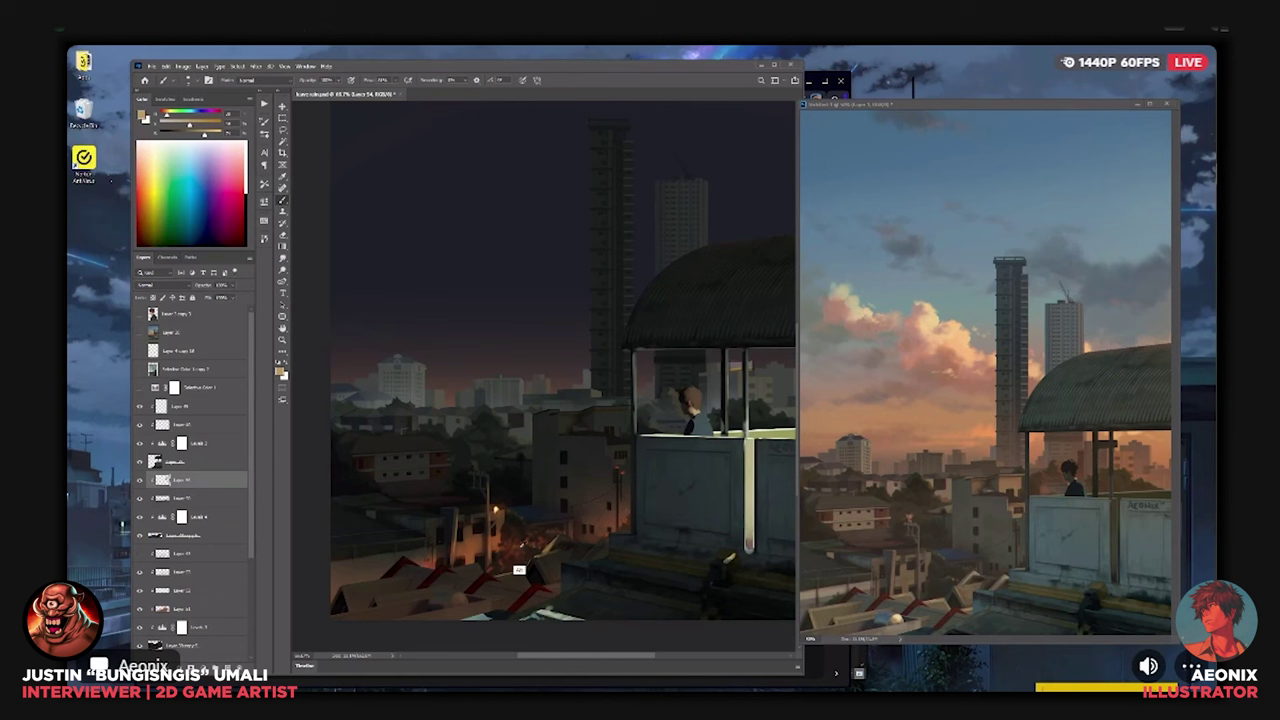
Sample a reddish brown from the lamplit foliage and paint thin warm light edges on the foreground rooftops.
alt+click(519, 547)
key(ctrl+plus)
drag(523, 583, 563, 451)
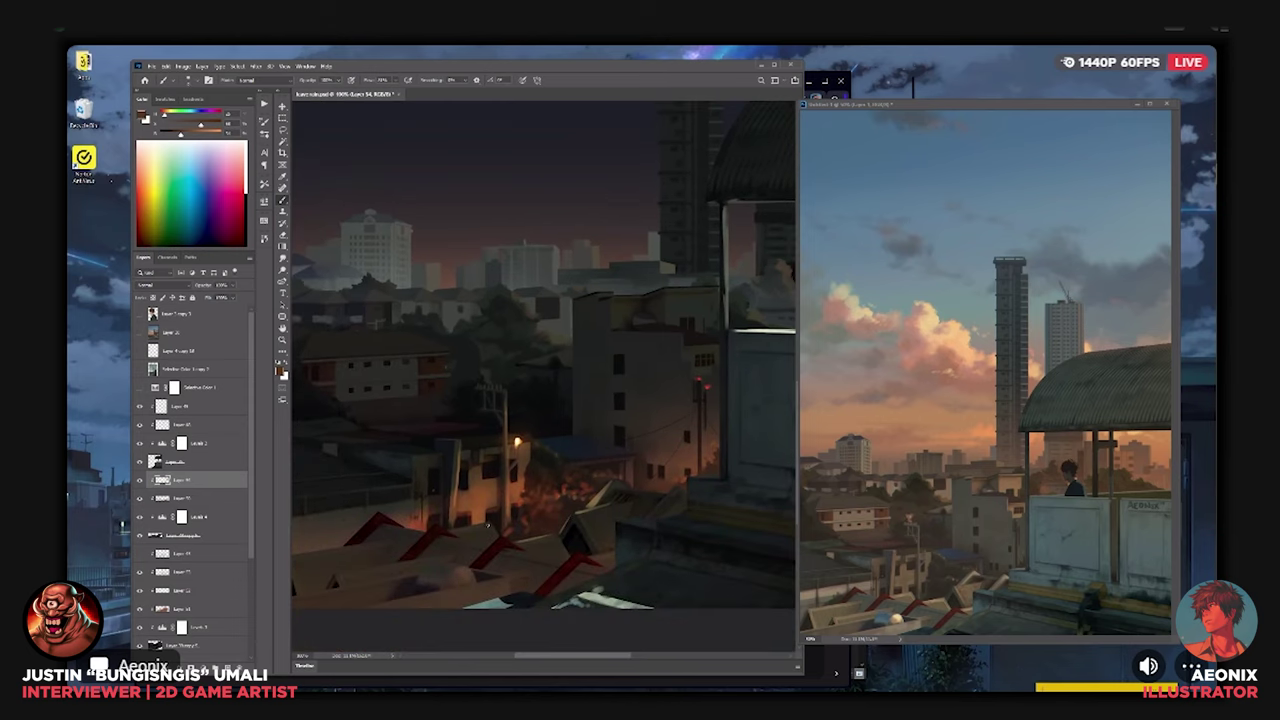
scroll(489, 521, down, 1)
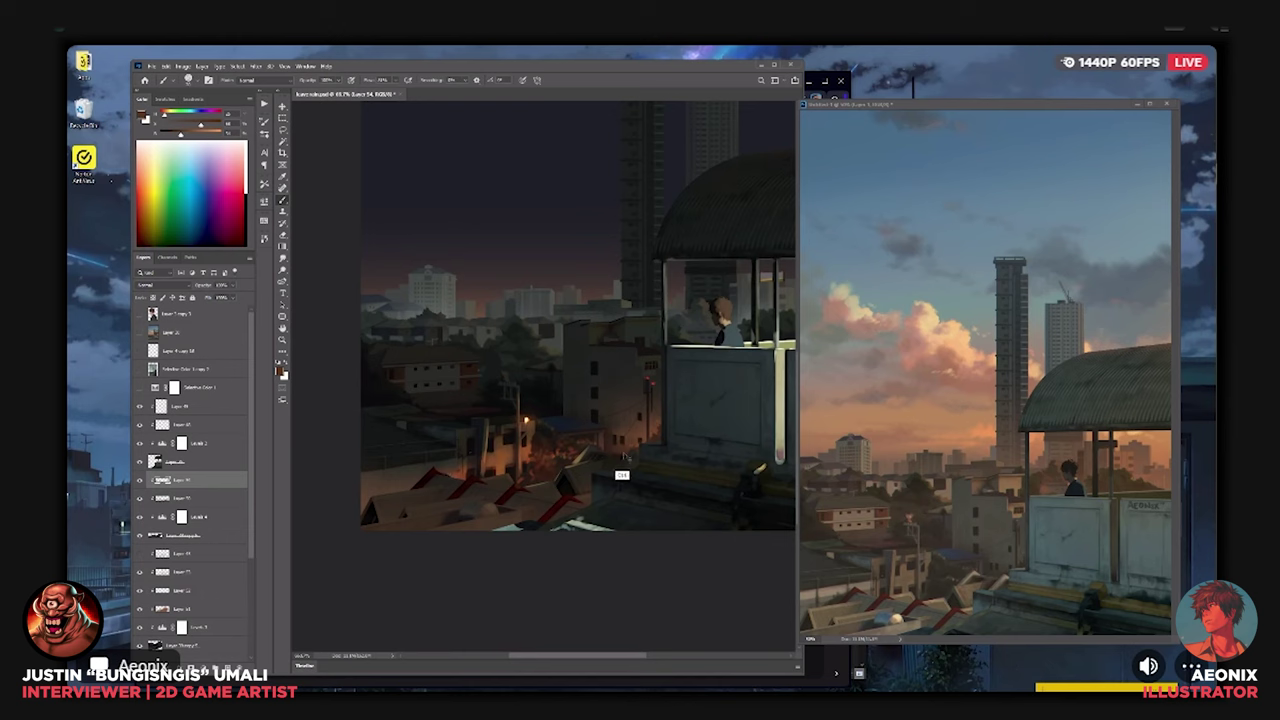
scroll(622, 472, up, 1)
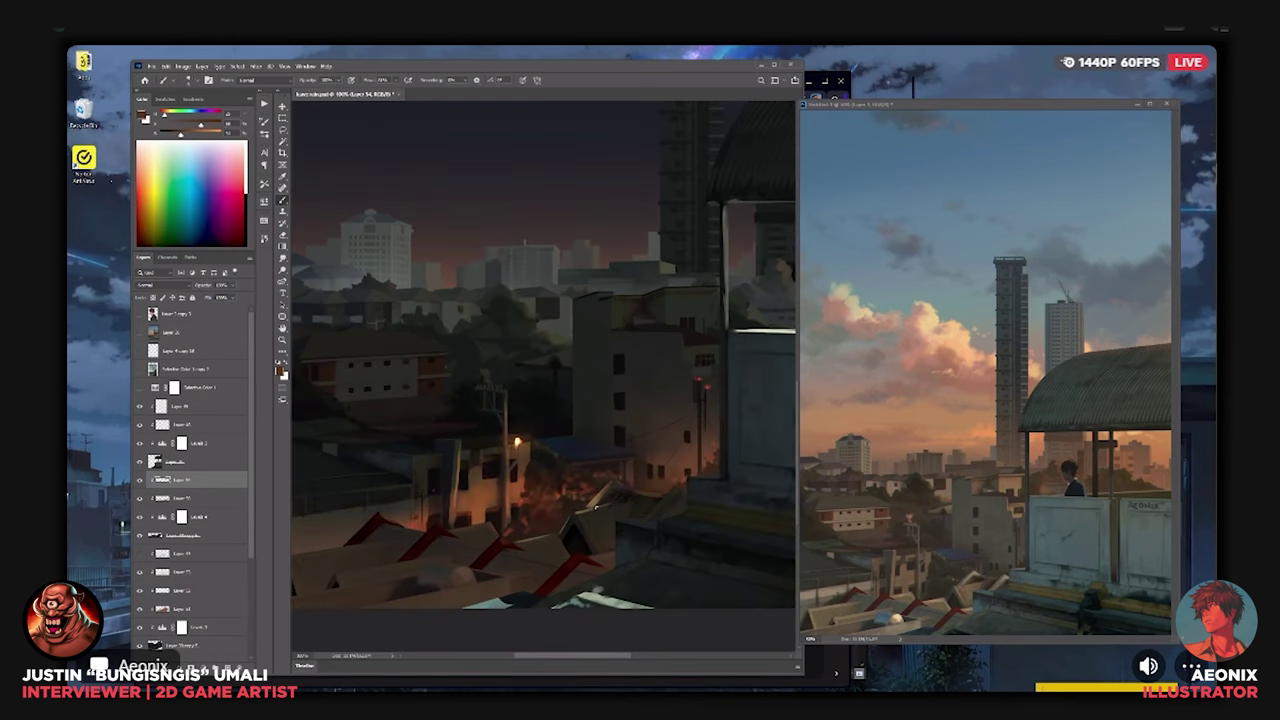
Review the rooftop light accents against the whole scene and close up around the street lamp and houses.
scroll(652, 518, down, 2)
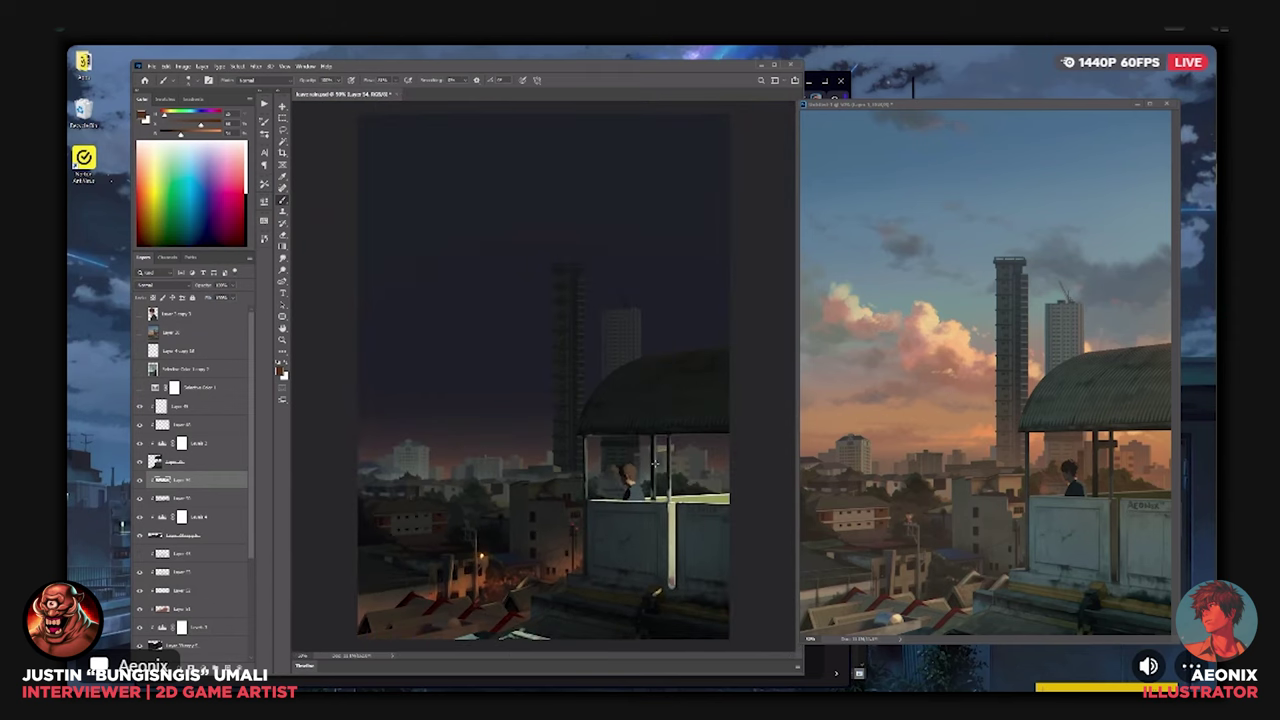
scroll(655, 463, up, 1)
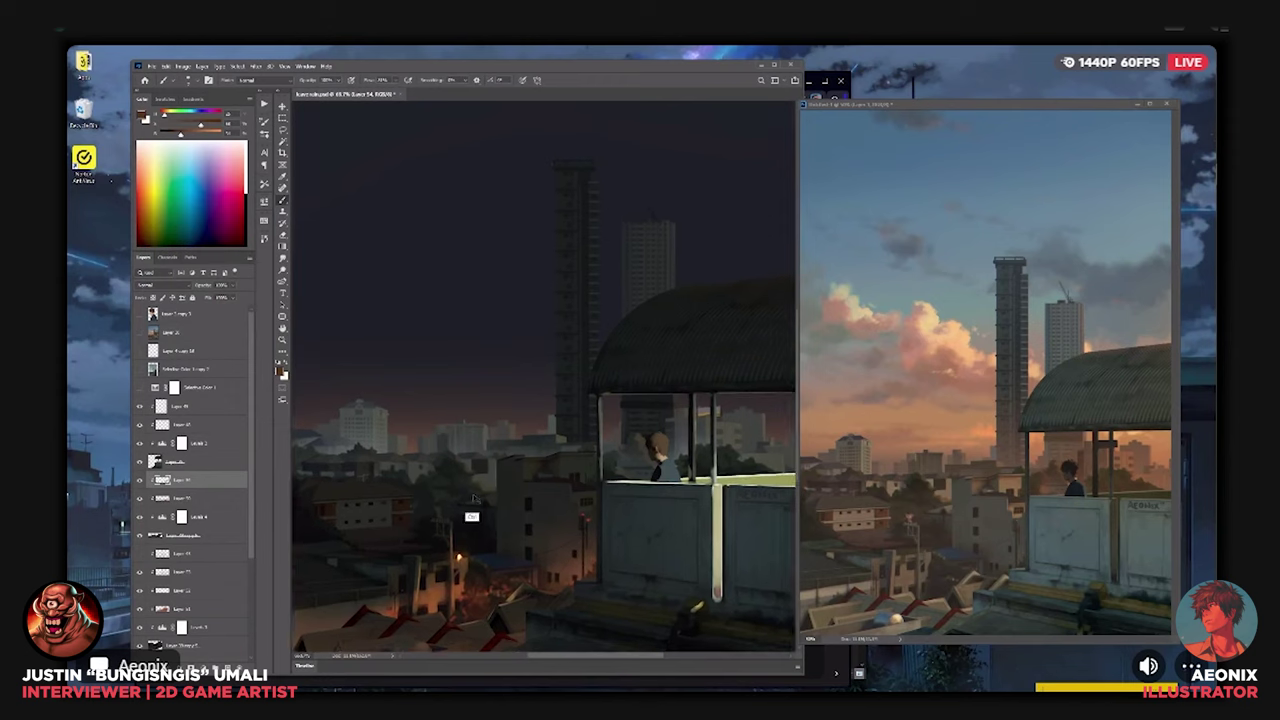
key(ctrl+plus)
drag(466, 534, 595, 410)
scroll(513, 484, up, 2)
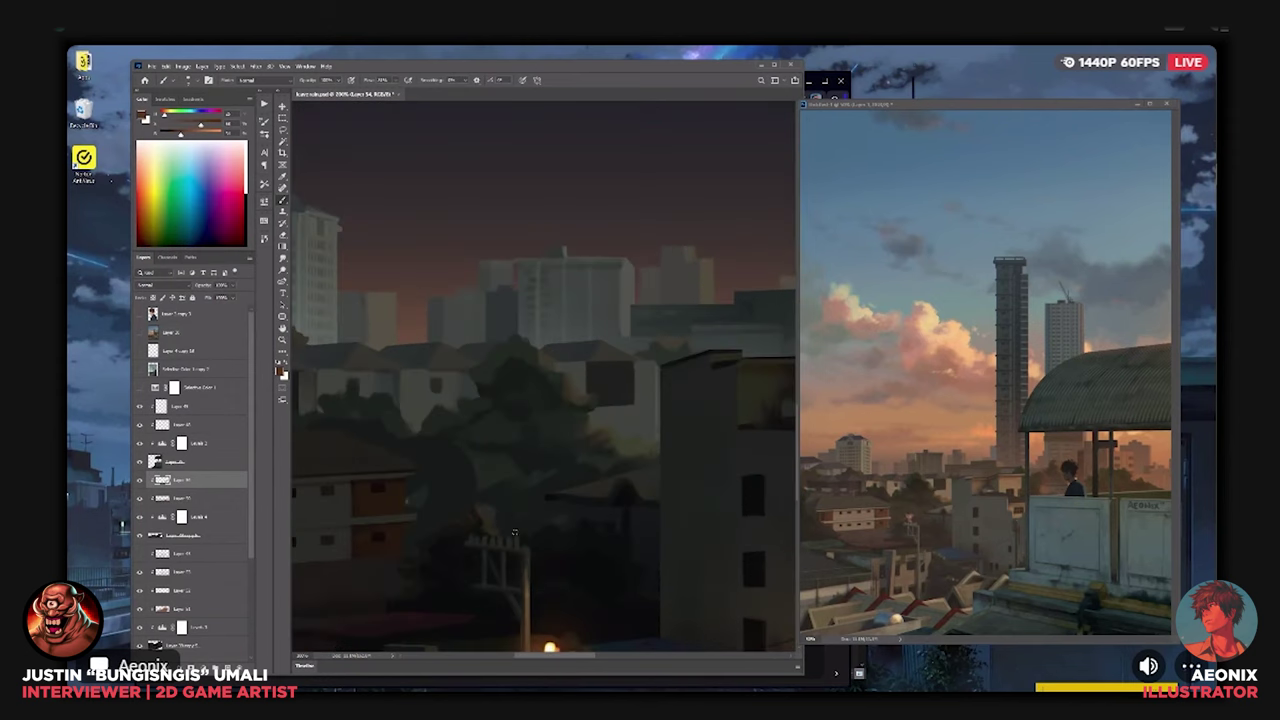
scroll(509, 578, down, 3)
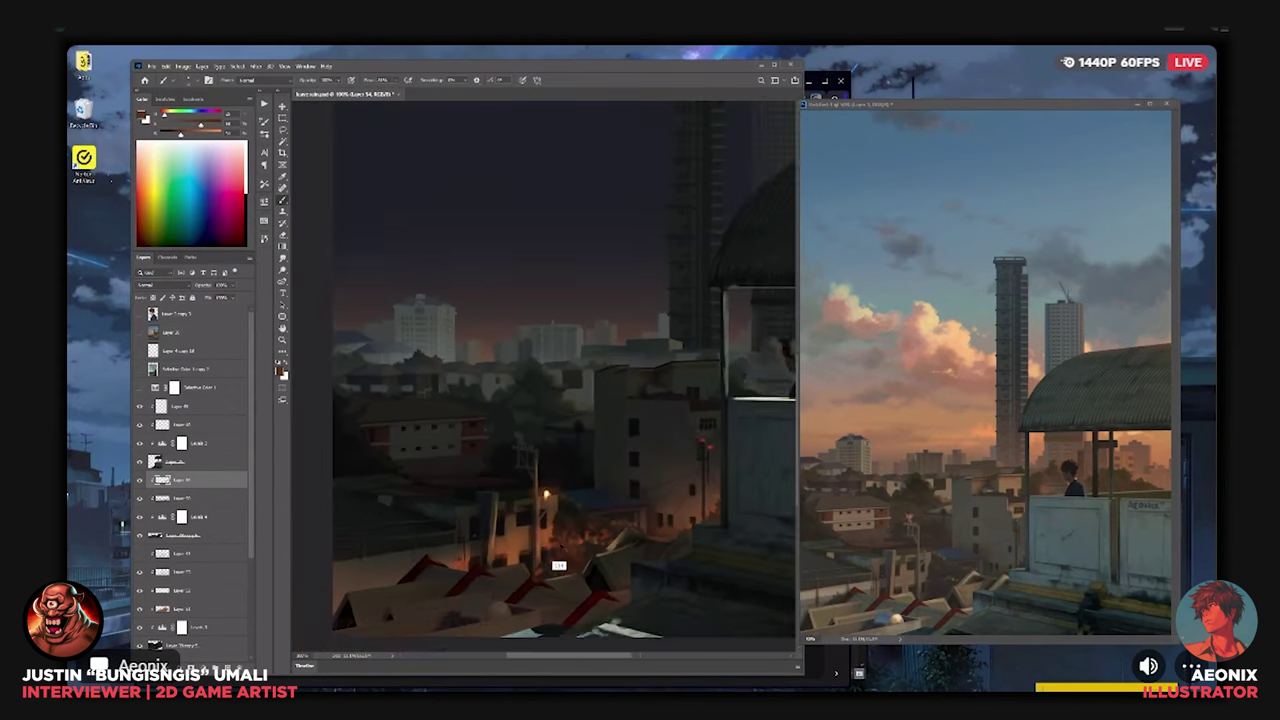
scroll(524, 490, up, 2)
scroll(500, 520, down, 2)
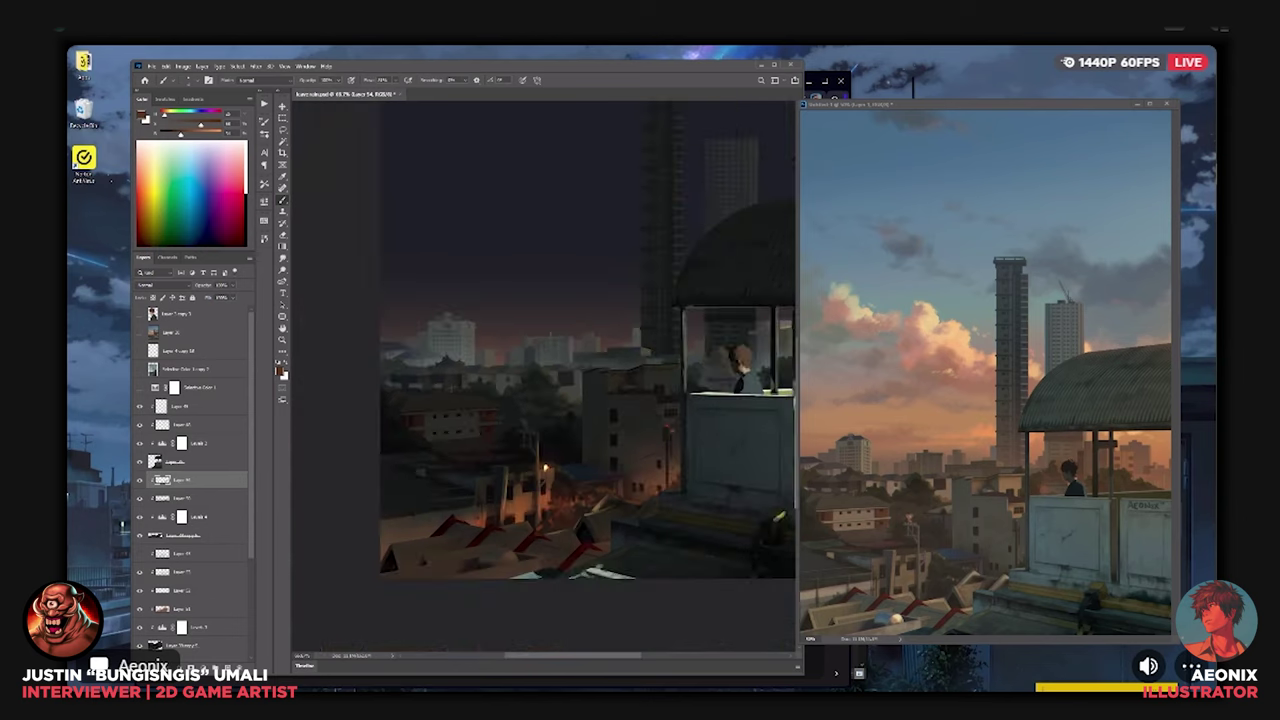
scroll(463, 557, up, 2)
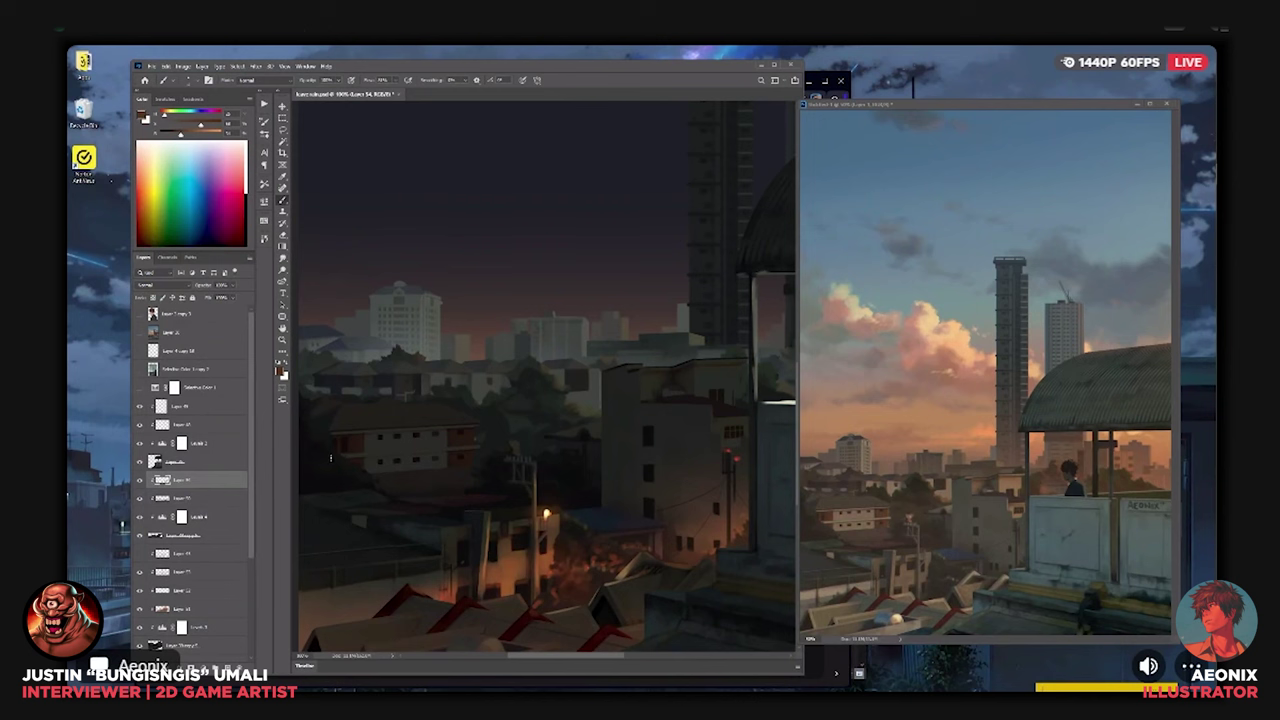
Identify the layer holding the midground houses by switching its visibility off and on.
click(226, 535)
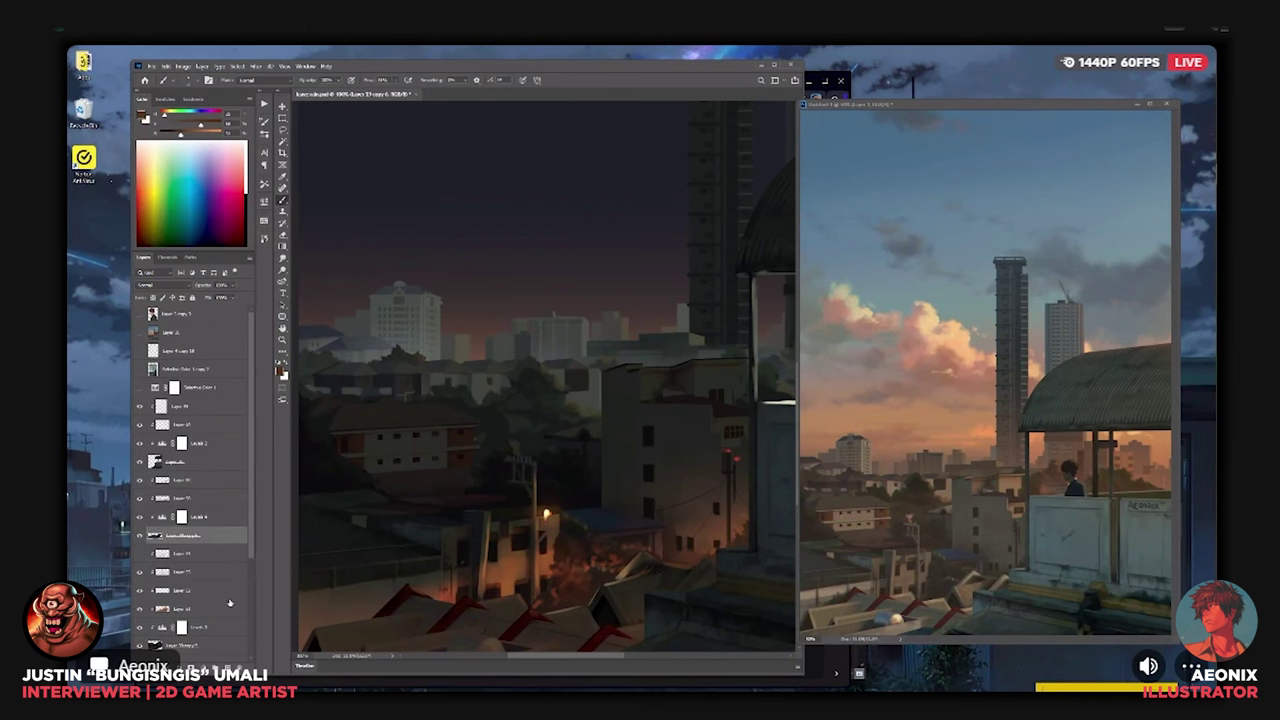
scroll(252, 540, down, 1)
click(222, 528)
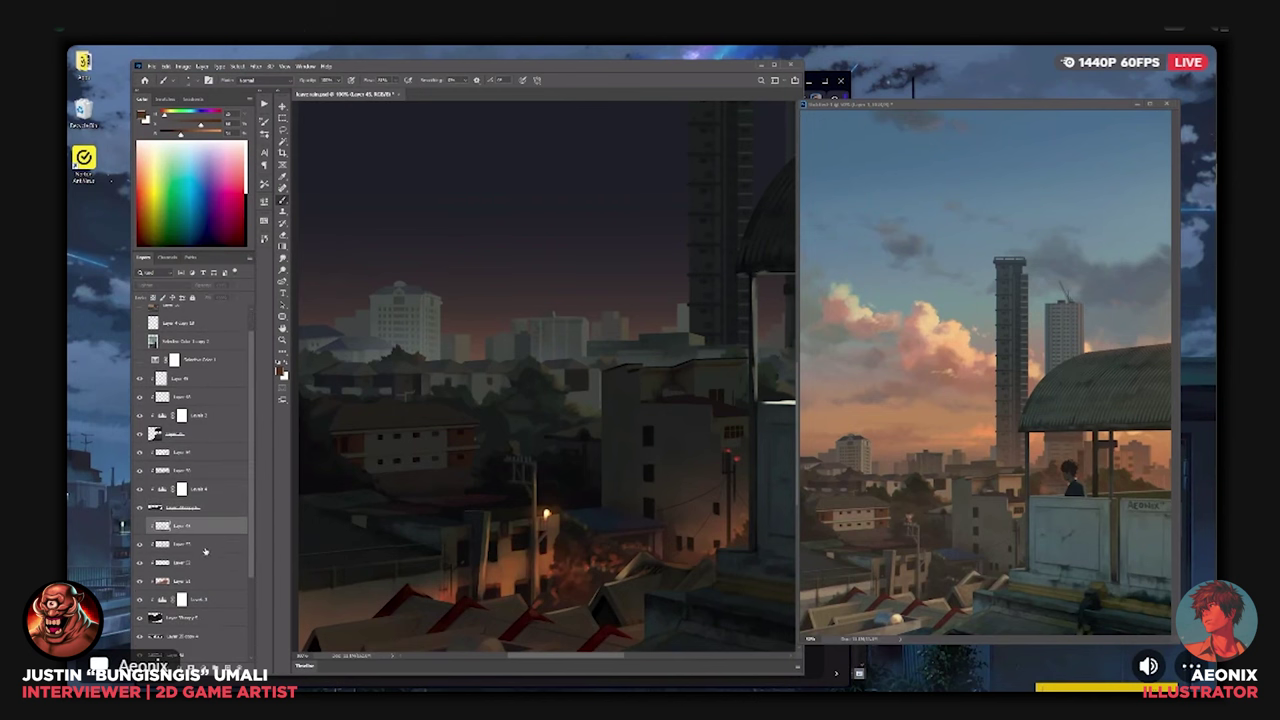
key(ctrl+minus)
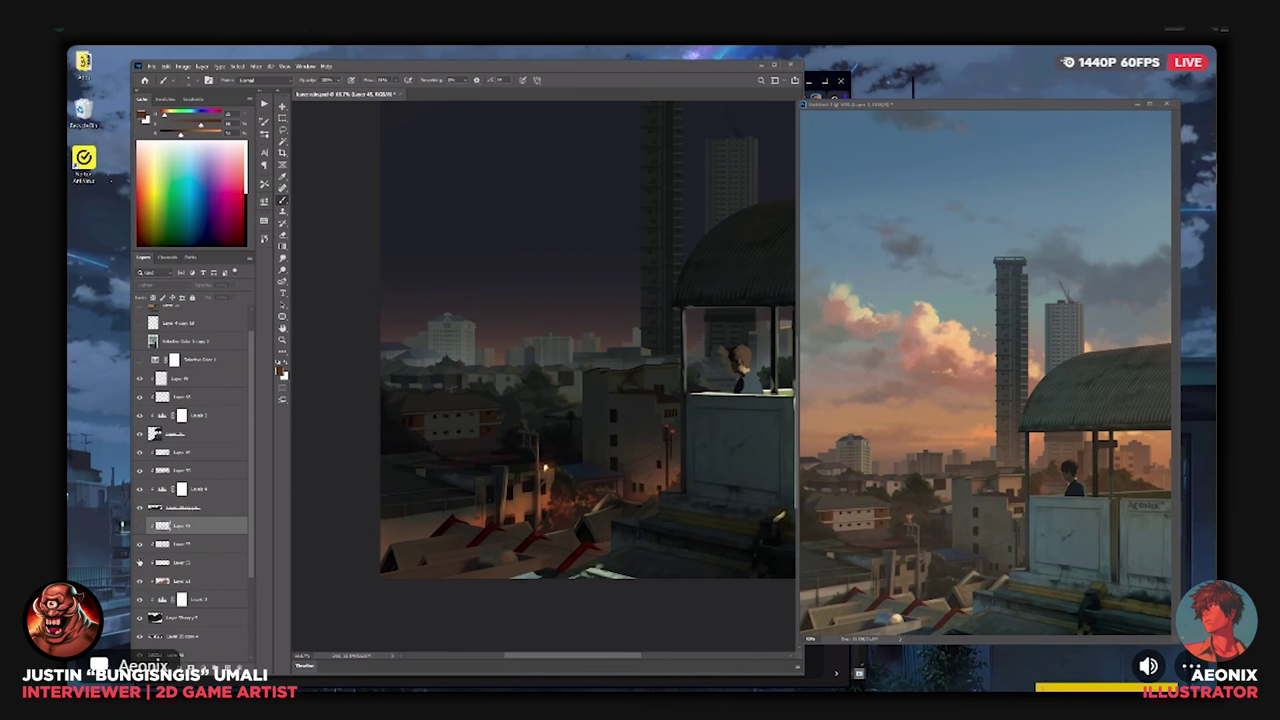
click(140, 618)
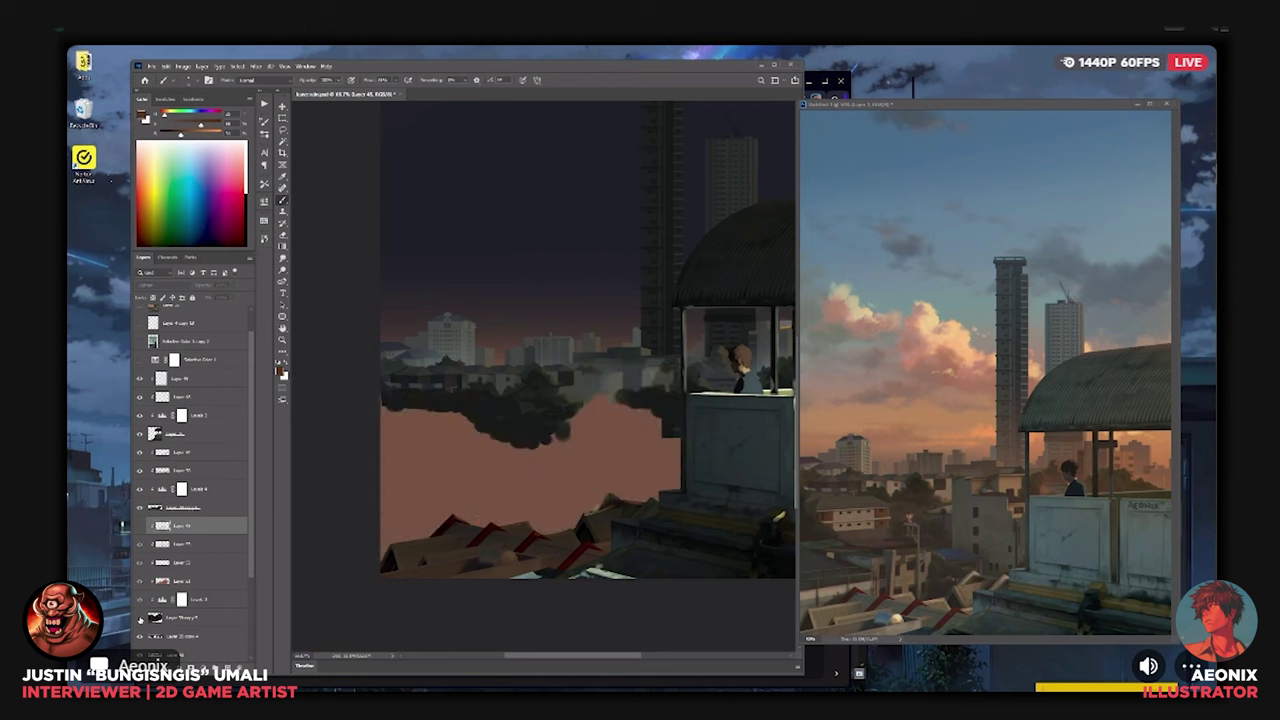
click(140, 618)
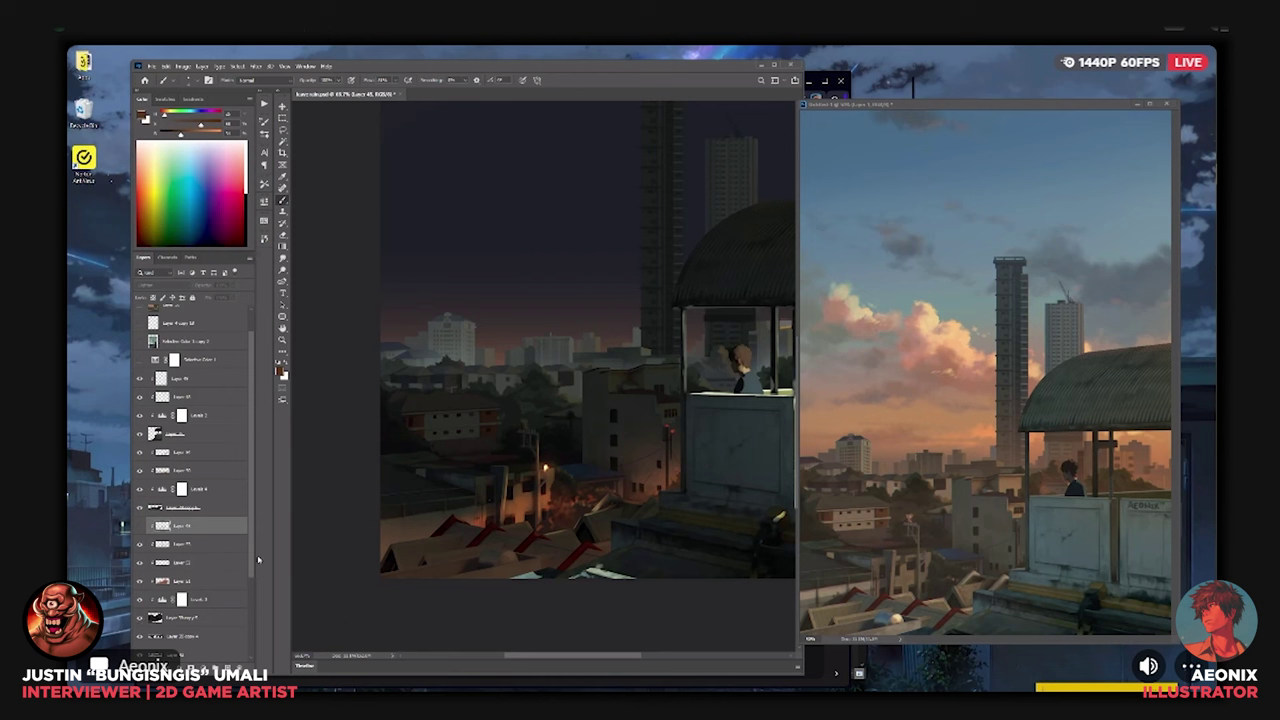
Create a new layer between the midground houses and the tree layer behind them, checking the tree layer by toggling its visibility.
scroll(250, 574, down, 1)
click(202, 612)
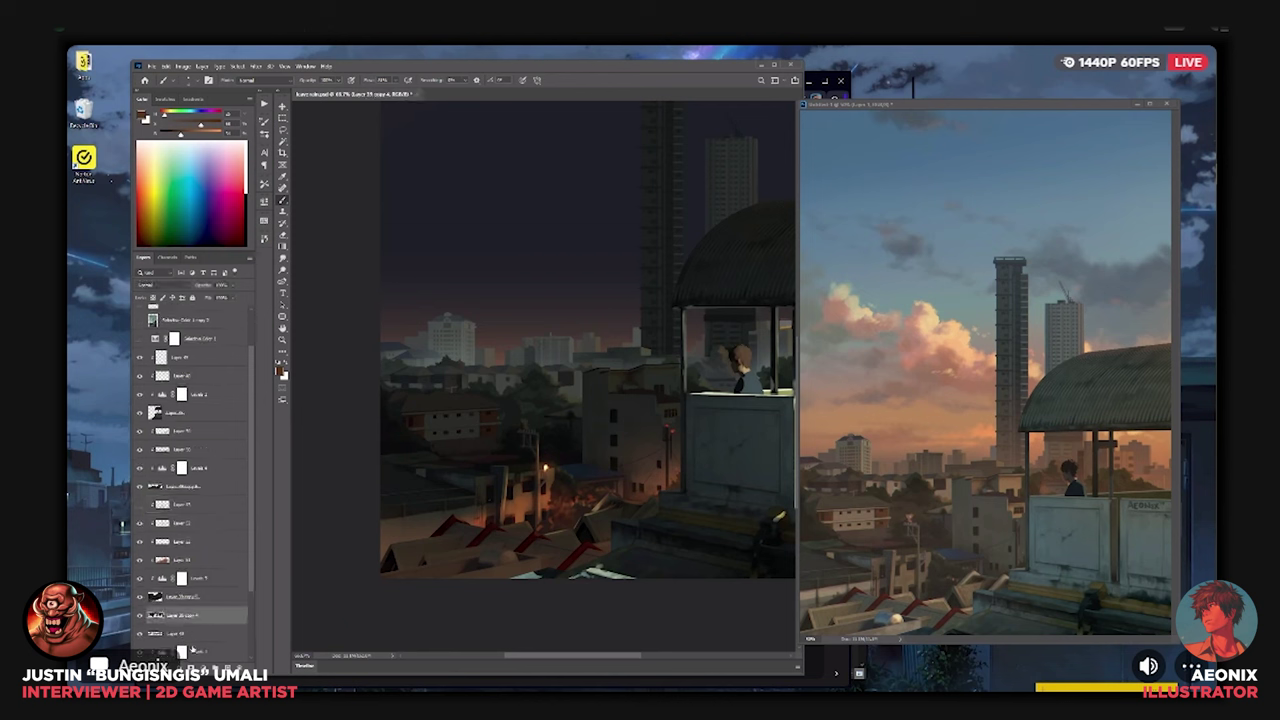
click(228, 668)
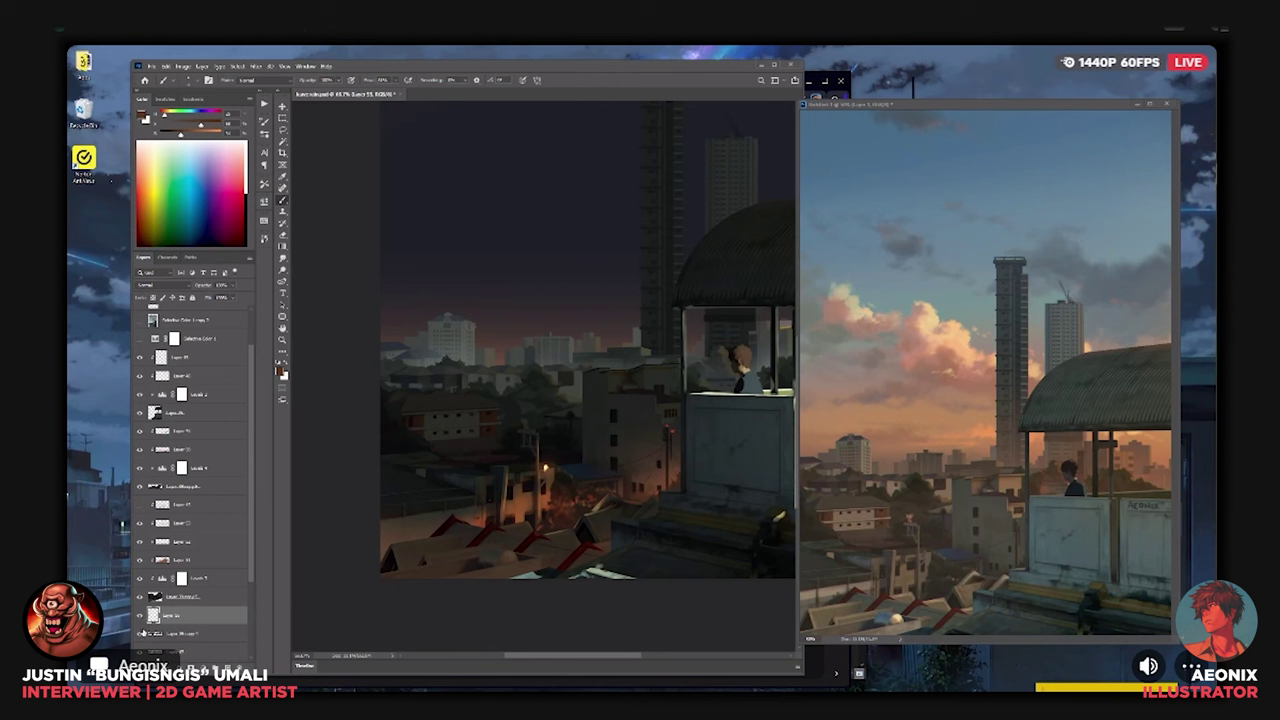
click(140, 634)
click(140, 634)
key(ctrl+minus)
key(ctrl+minus)
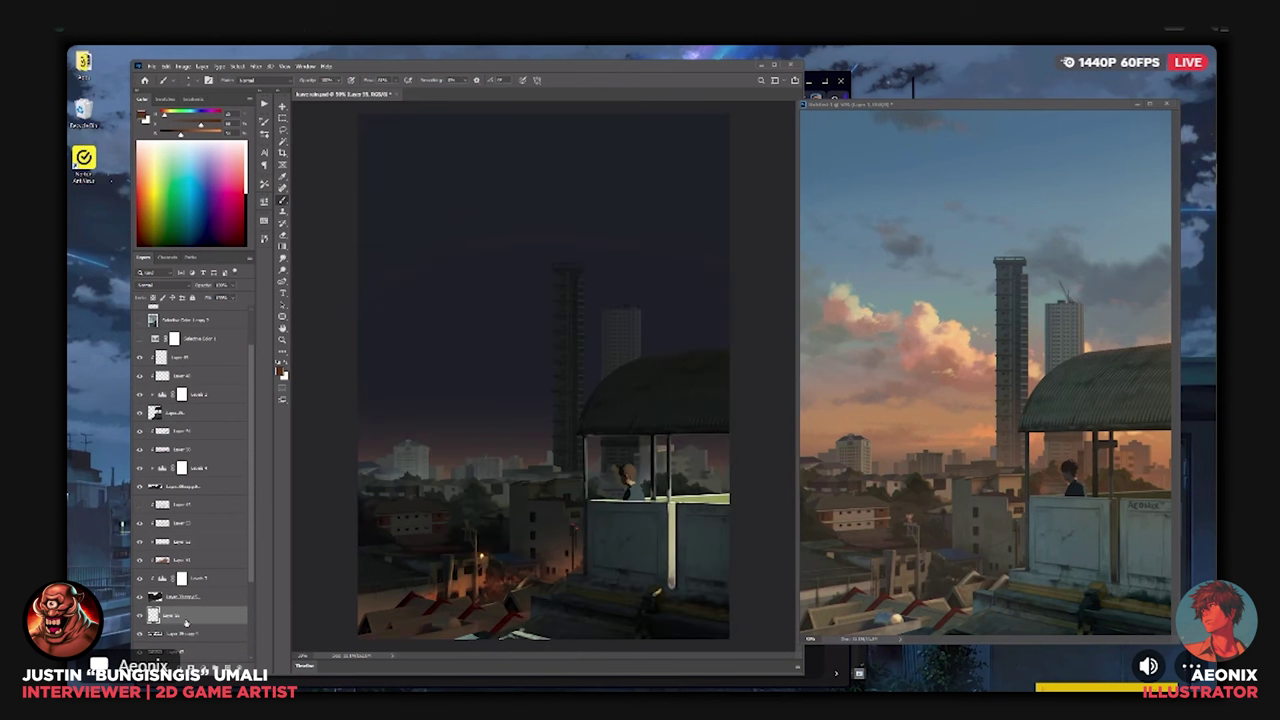
Recheck the houses layer's visibility and add a Levels adjustment layer directly above the tree layer, beneath the new empty layer.
click(176, 598)
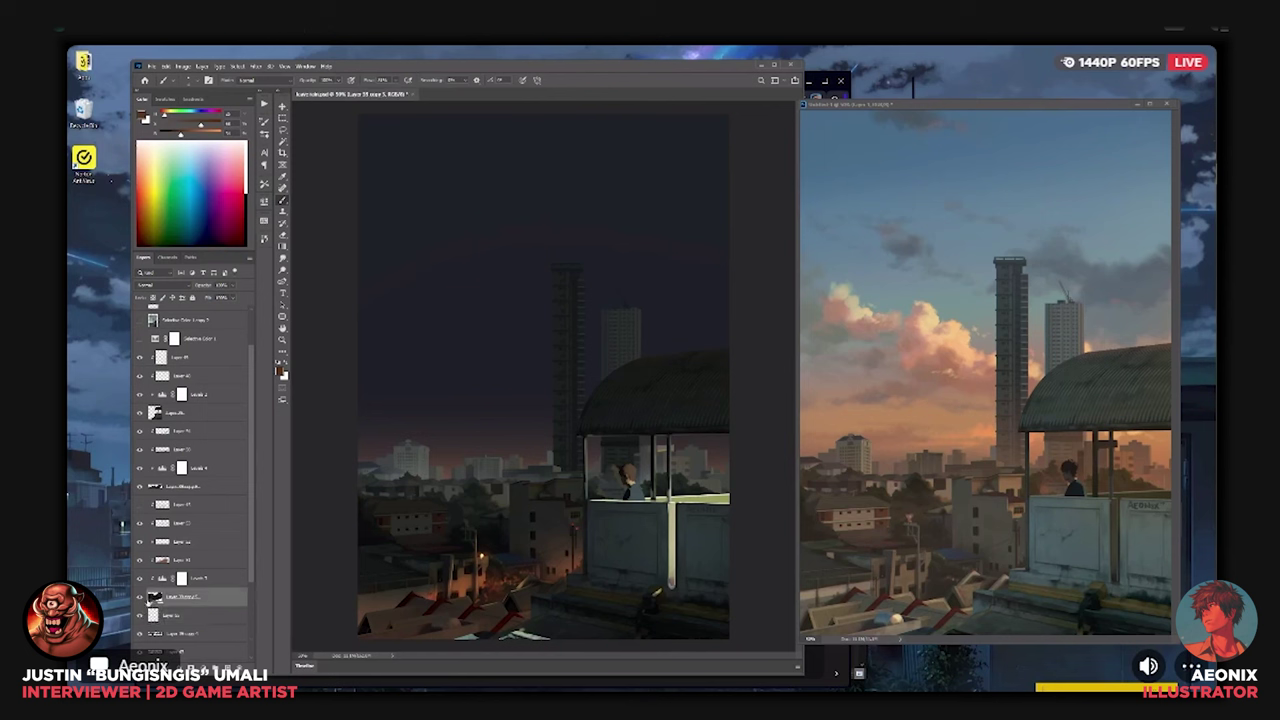
click(140, 598)
click(140, 598)
click(178, 614)
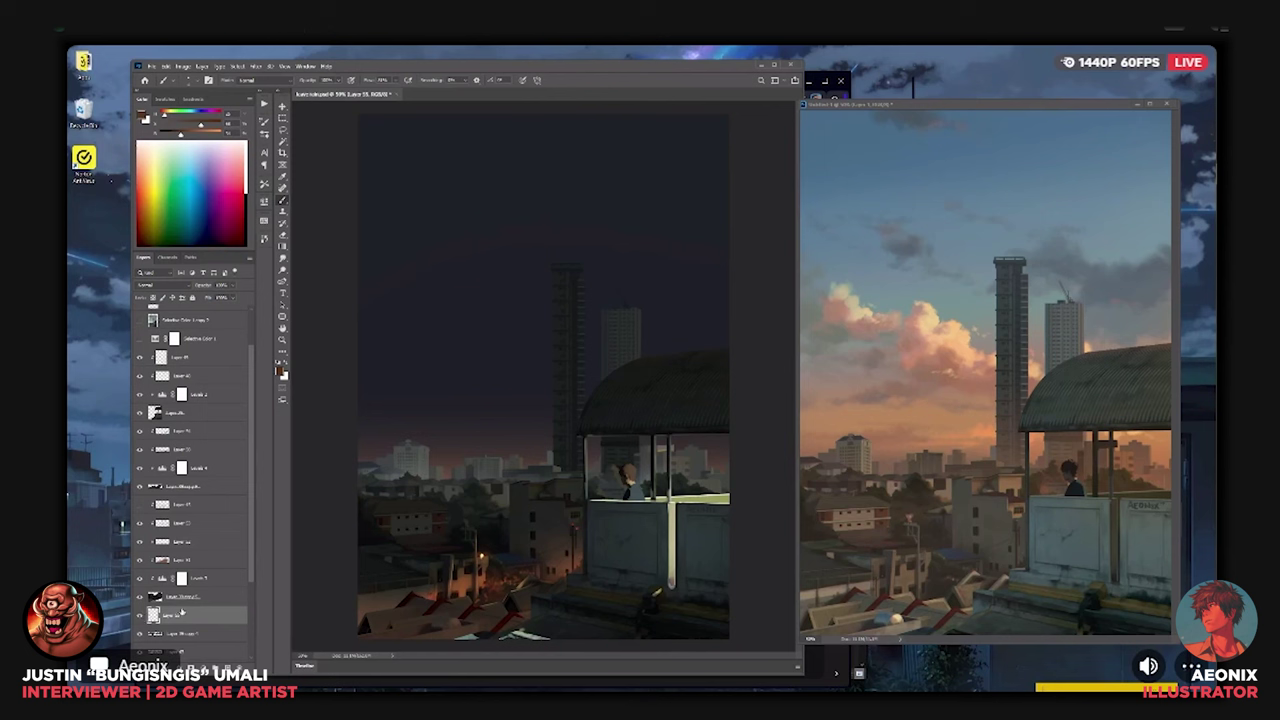
click(206, 668)
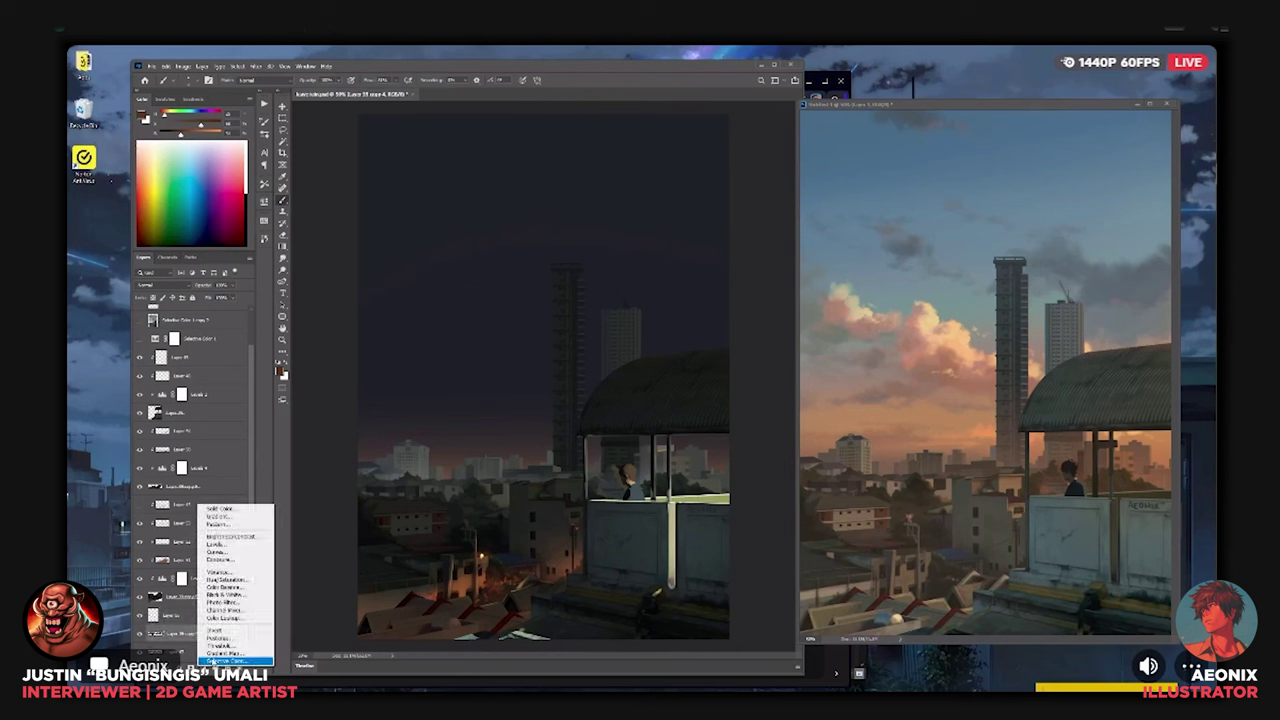
click(216, 544)
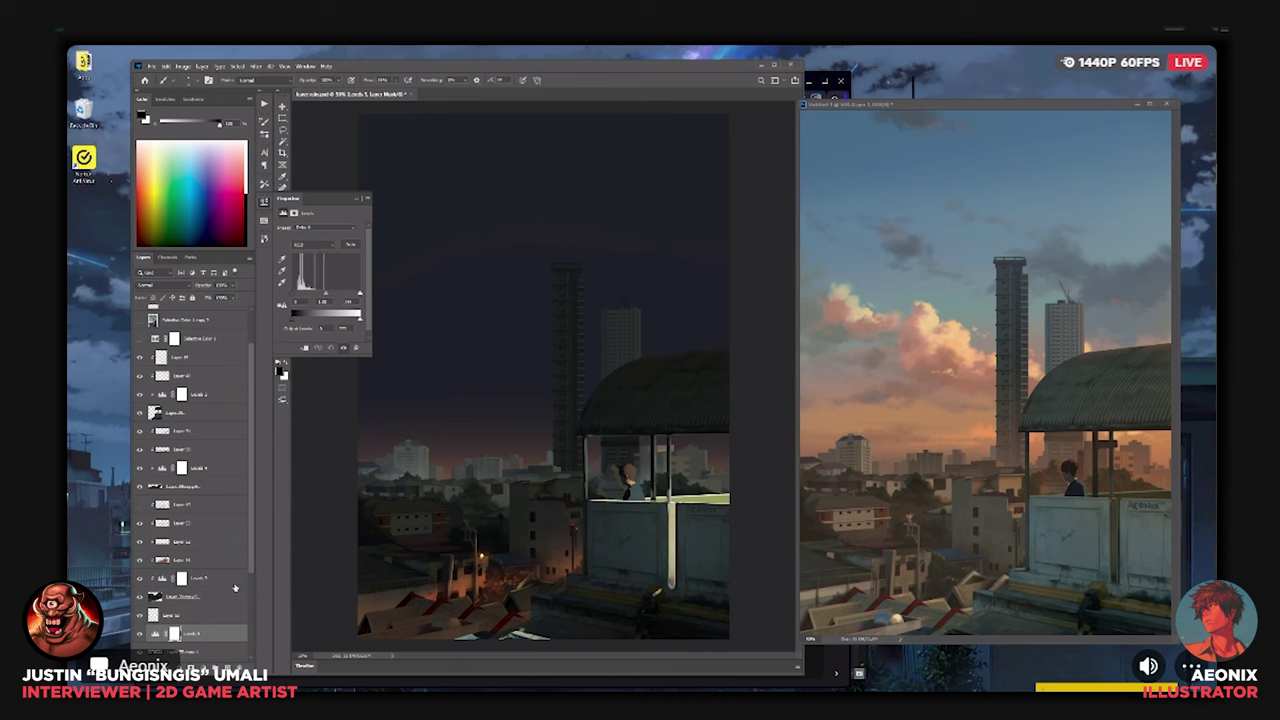
Darken the trees behind the midground houses by lowering the white output level of their Levels adjustment.
scroll(250, 597, down, 2)
scroll(250, 597, down, 1)
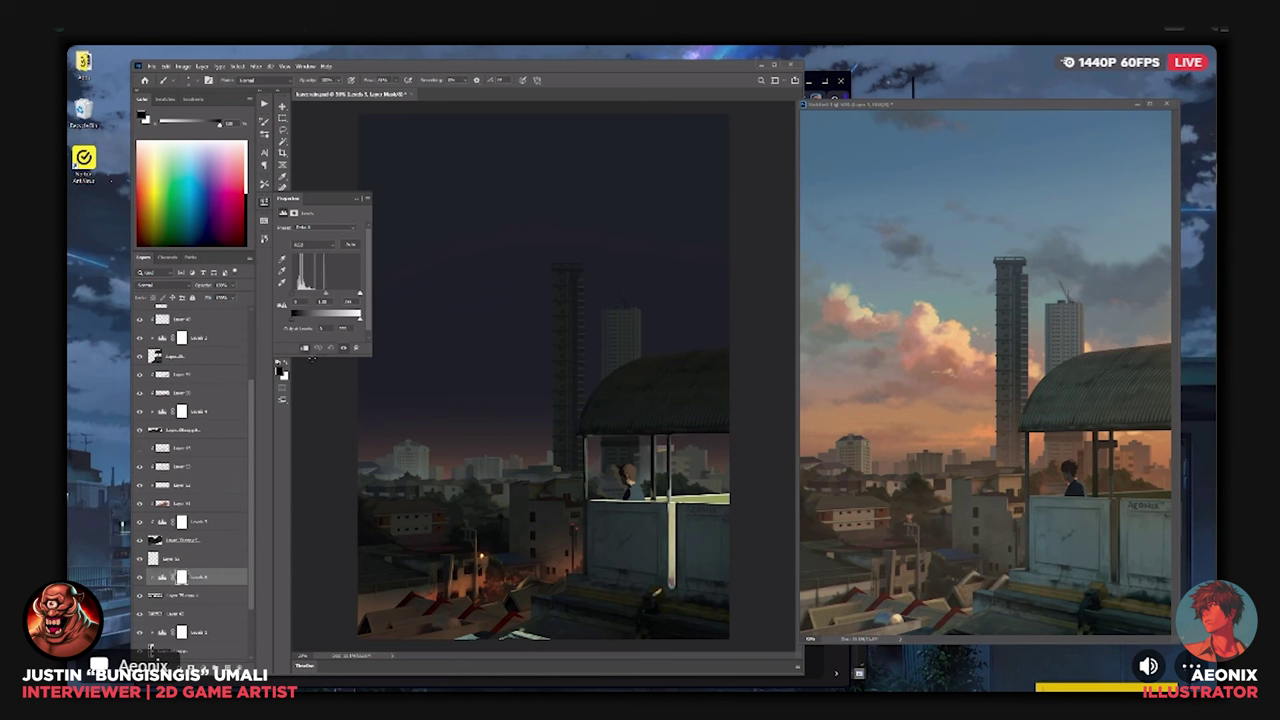
drag(362, 324, 333, 320)
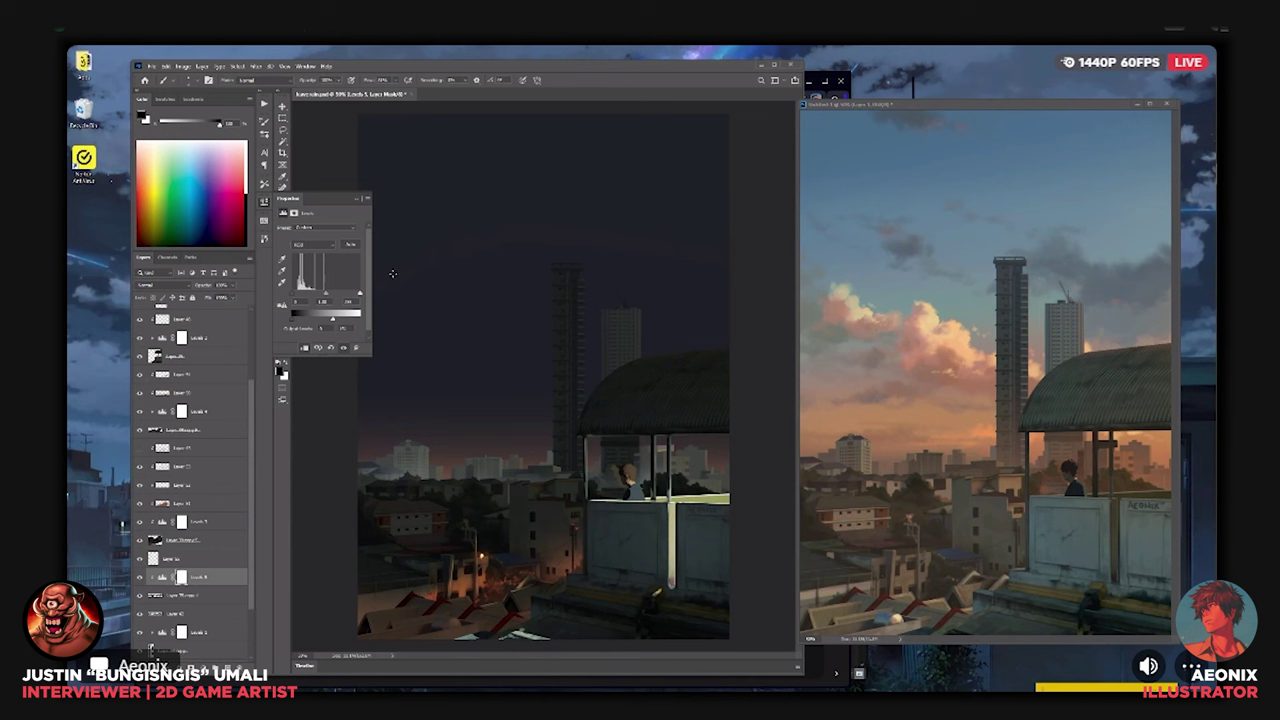
click(357, 200)
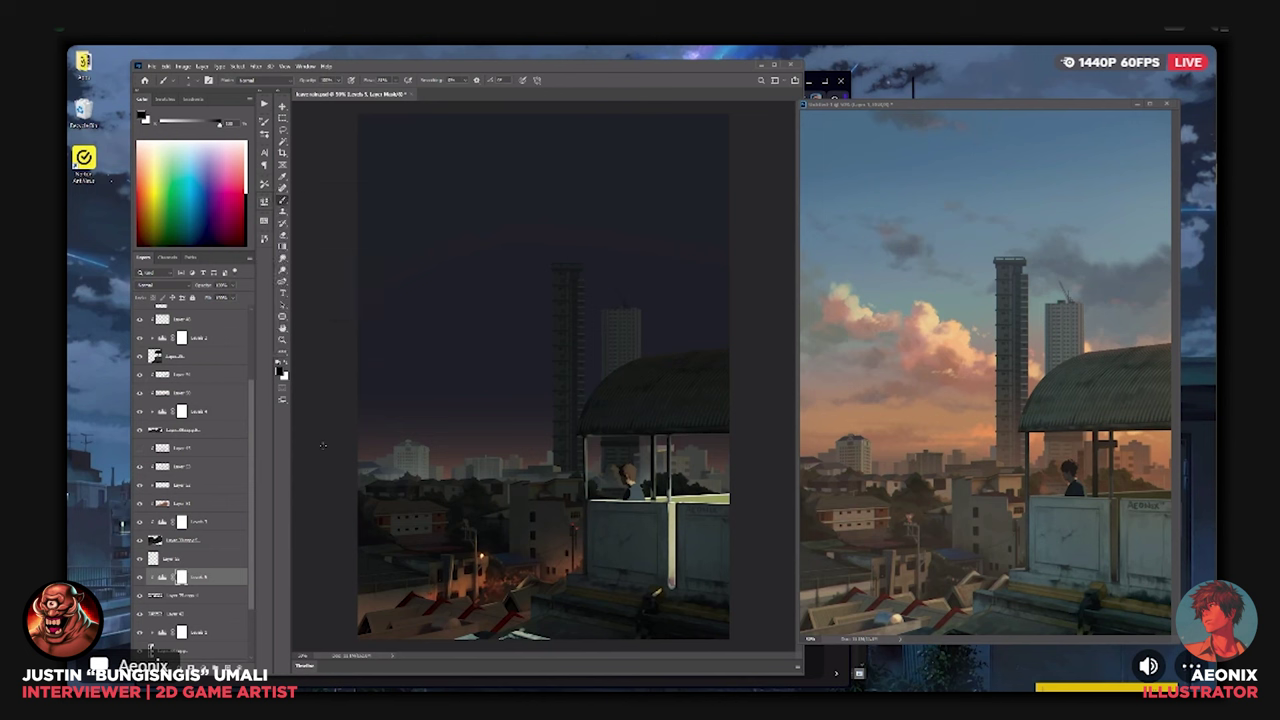
Clip the empty layer to the trees, give it a lightening blend mode, and add an orange gradient glow behind the midground houses.
click(216, 559)
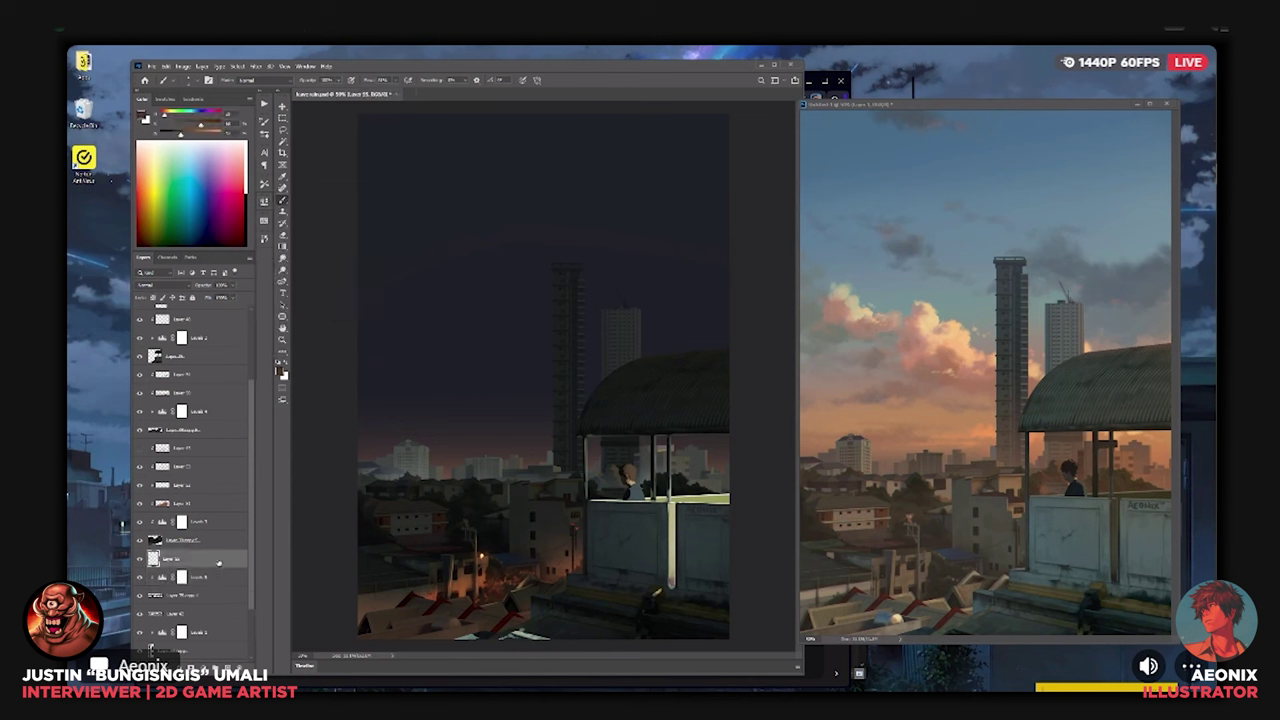
key(ctrl+alt+g)
click(155, 285)
click(174, 364)
key(g)
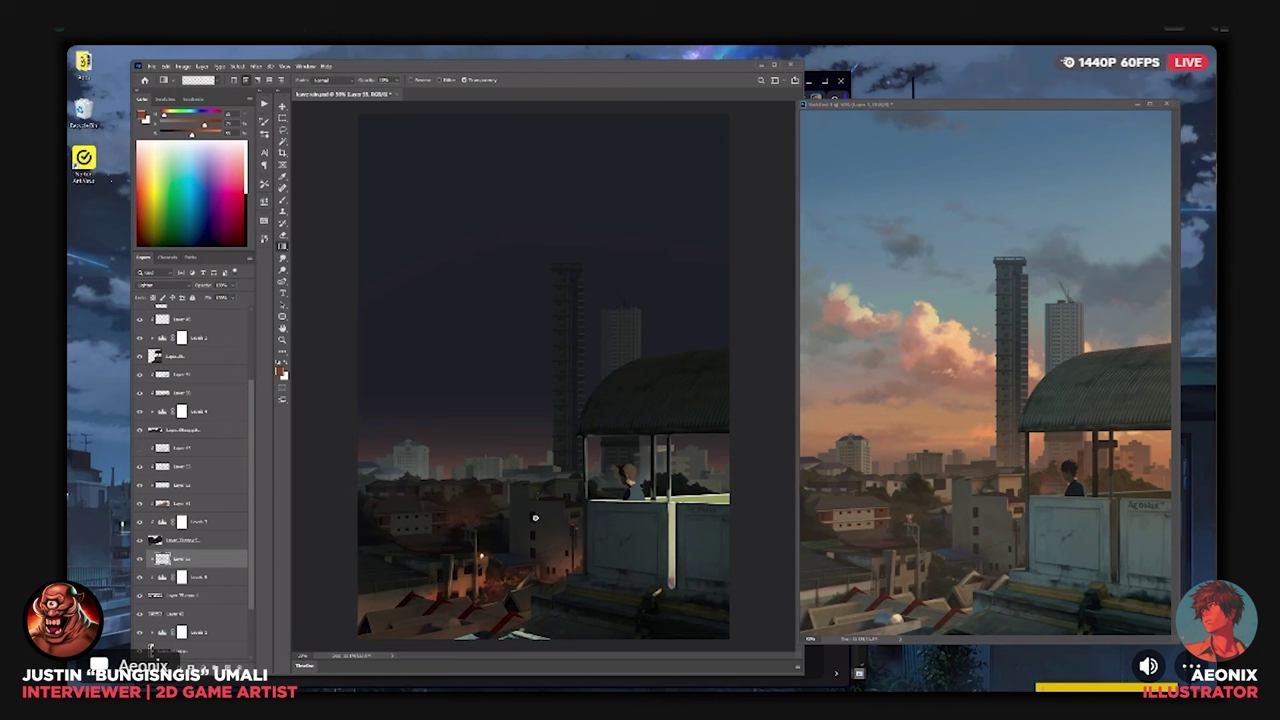
drag(533, 517, 590, 520)
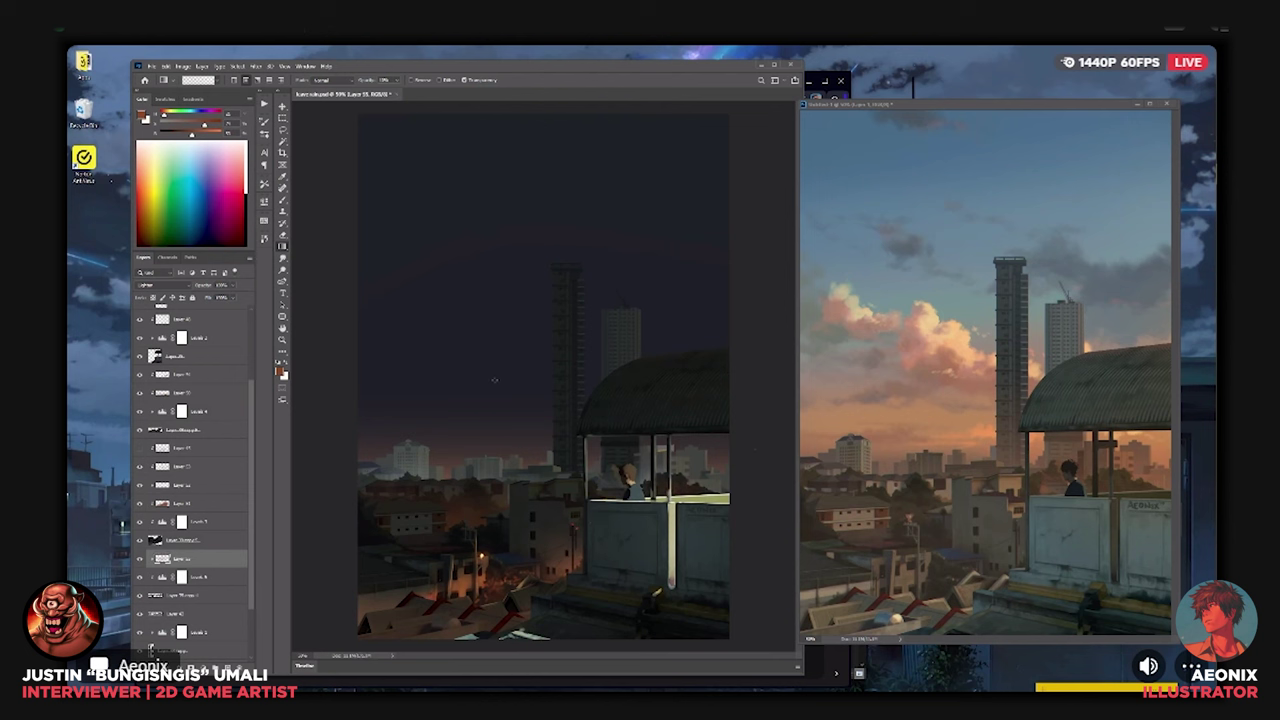
Add a clipped Levels adjustment above the pale distant buildings and darken them by lowering the white output level.
click(207, 612)
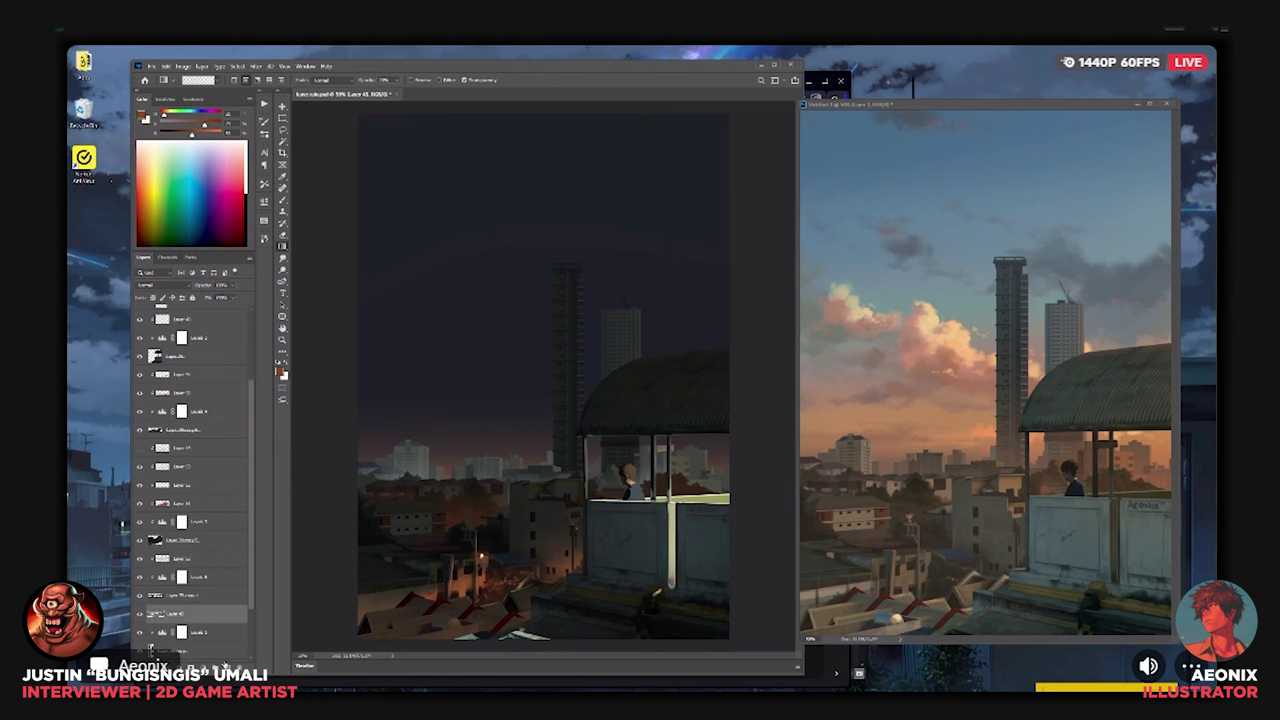
click(196, 666)
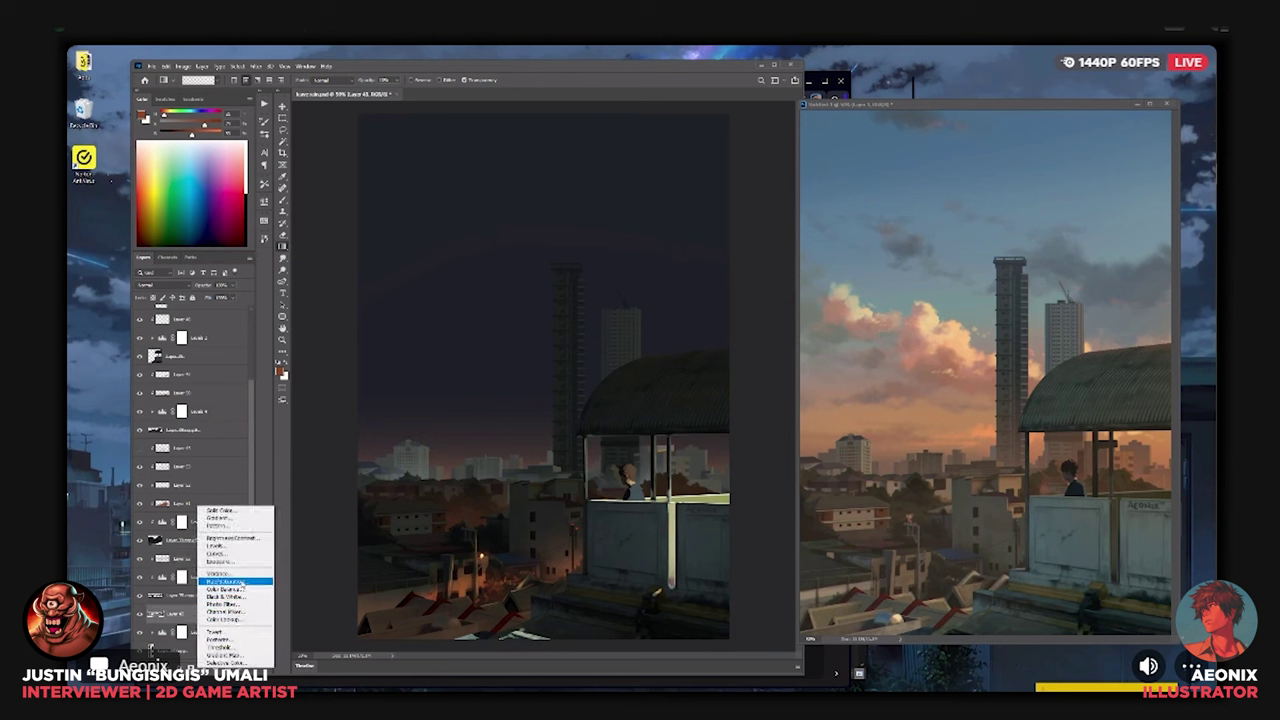
click(240, 546)
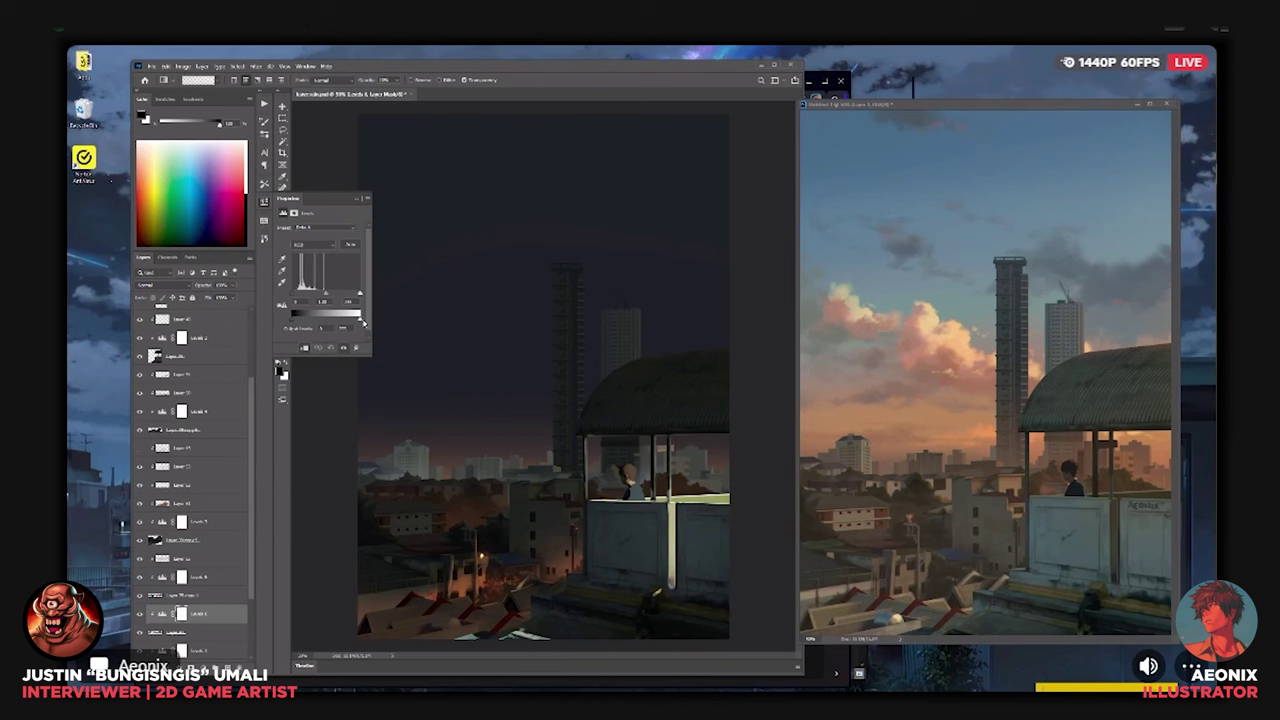
drag(363, 322, 320, 327)
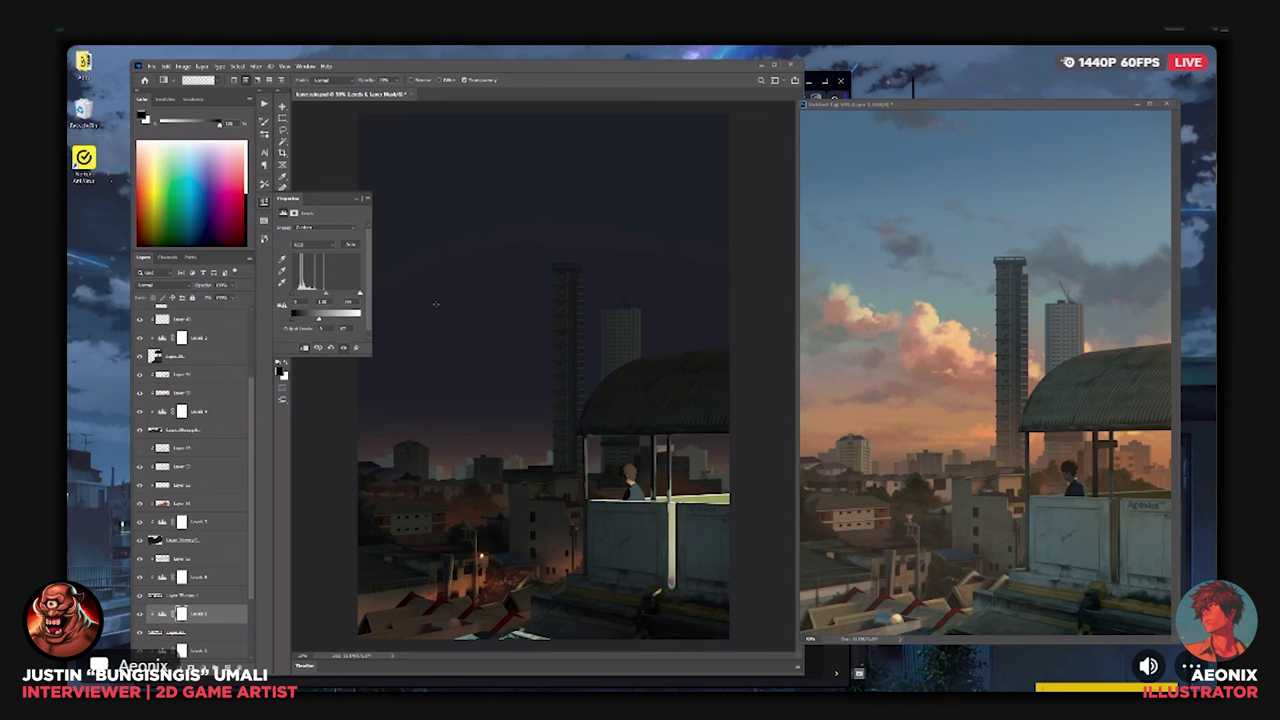
click(357, 199)
right_click(432, 294)
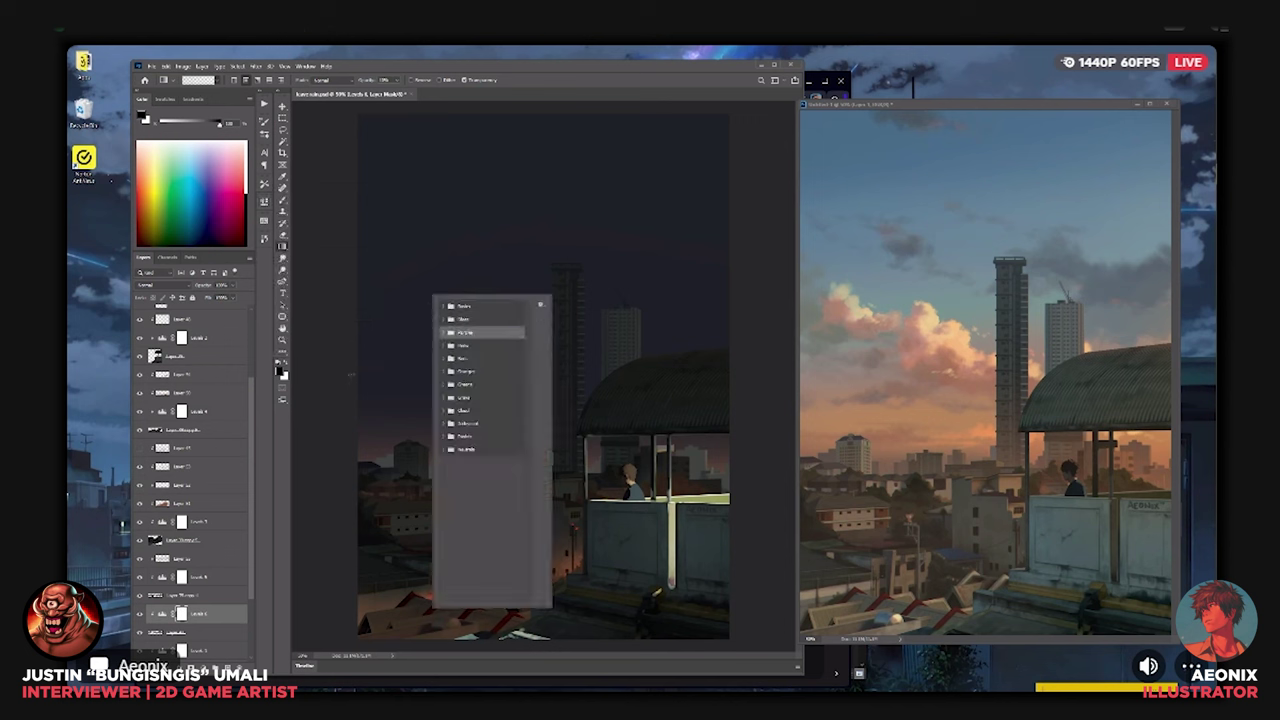
click(294, 422)
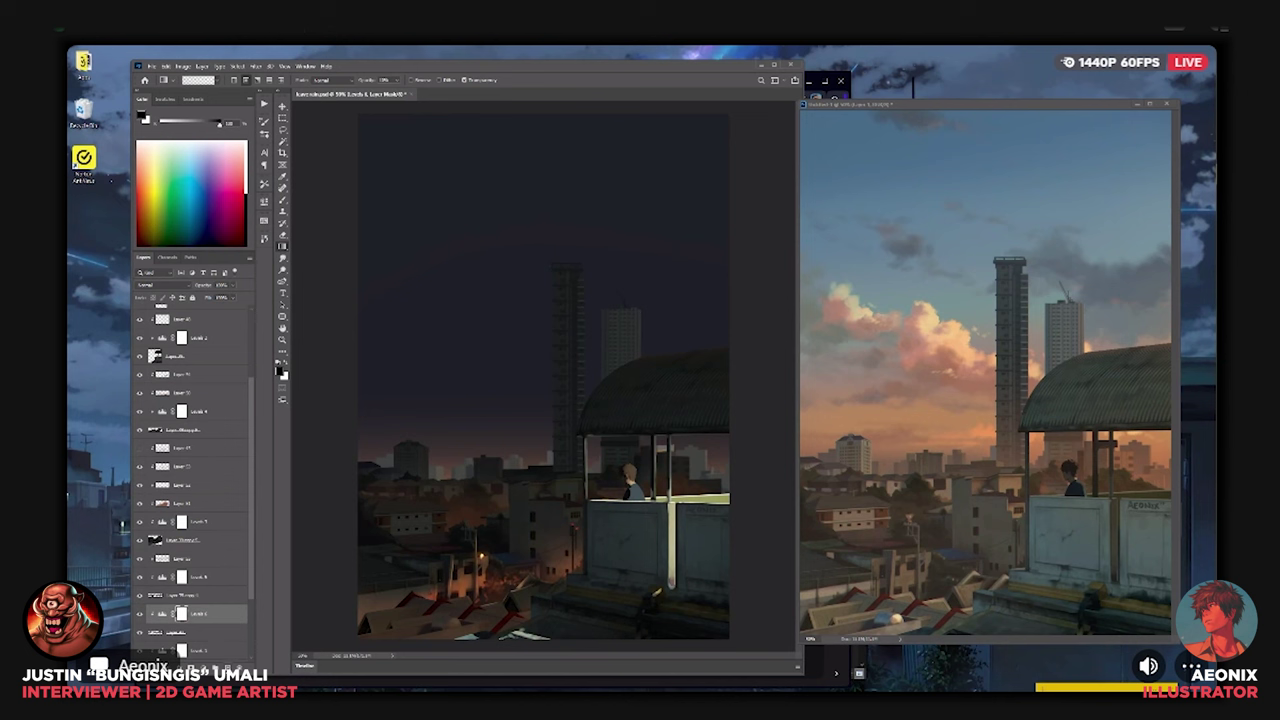
Create a clipped layer above the distant buildings' Levels adjustment, sample a warm scene colour, and add a faint warm gradient over the buildings.
click(227, 667)
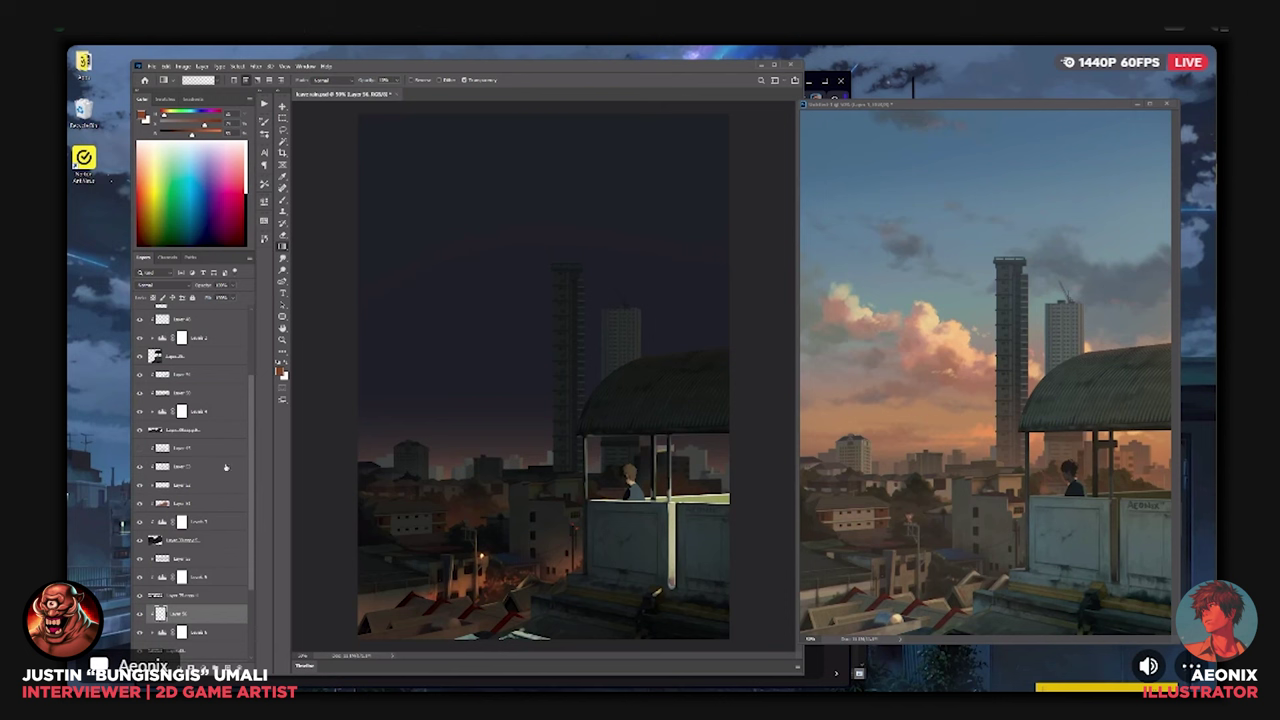
click(172, 286)
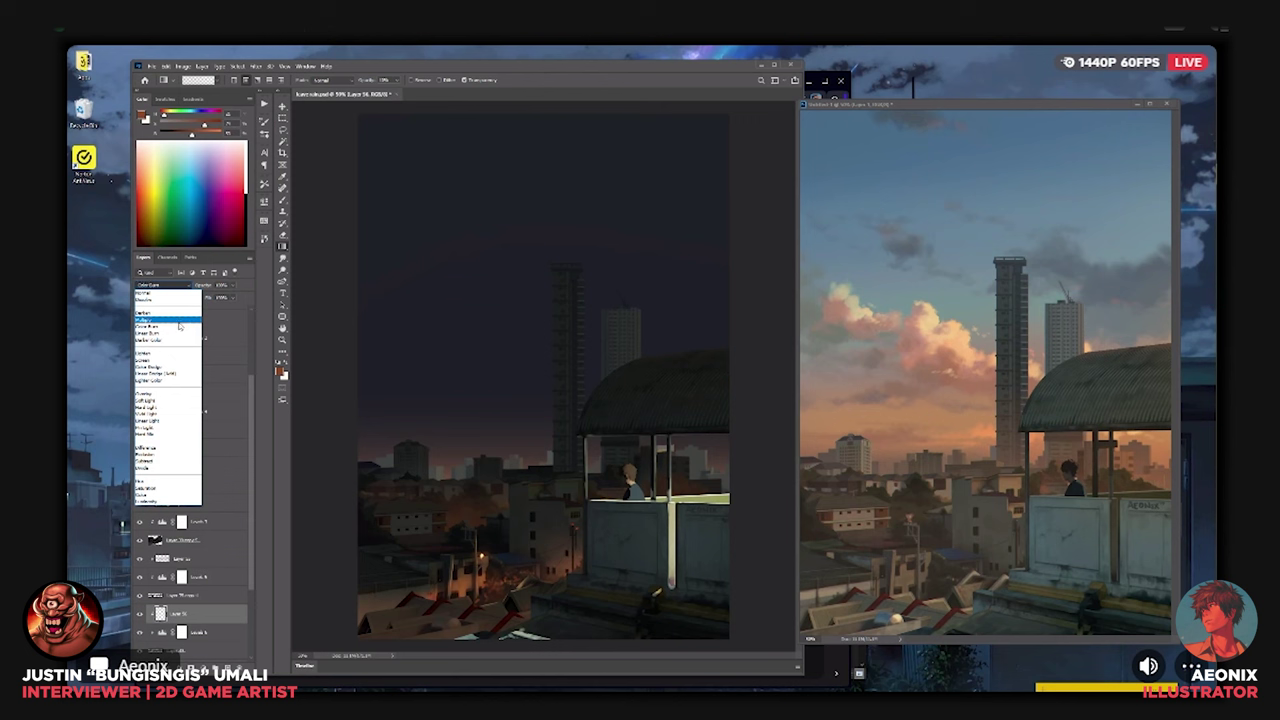
click(229, 616)
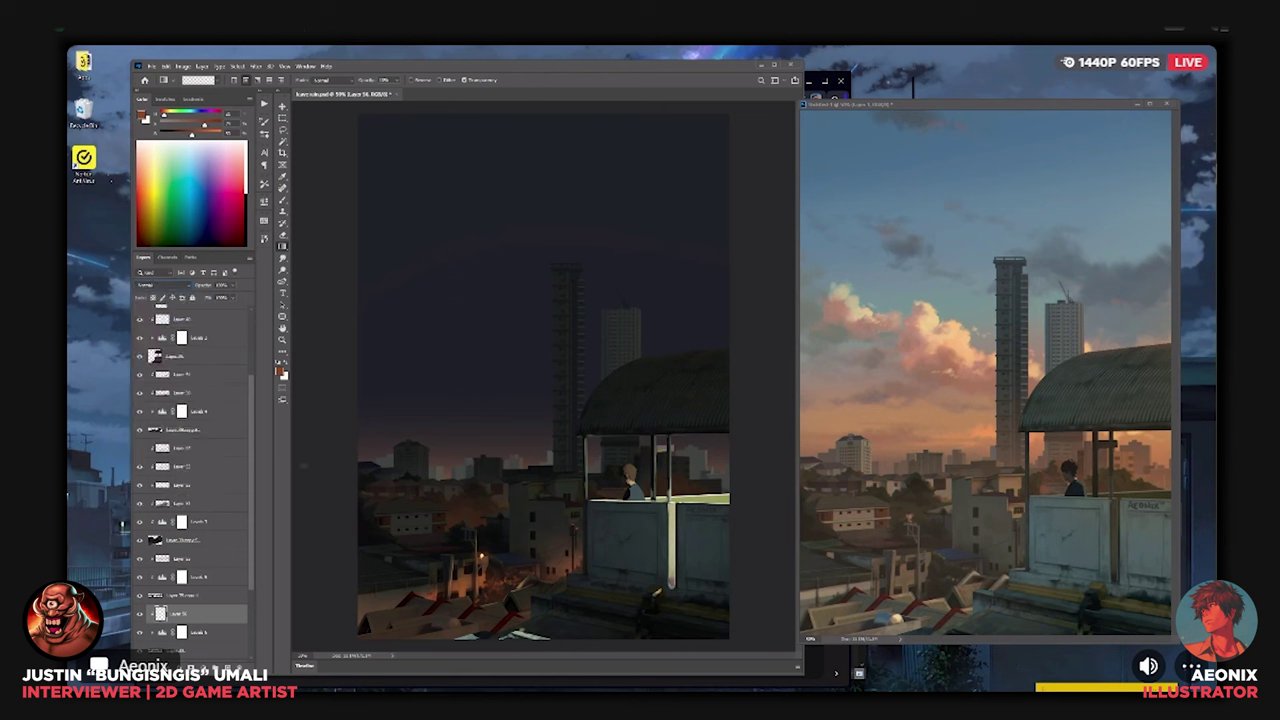
alt+click(469, 605)
drag(468, 606, 411, 433)
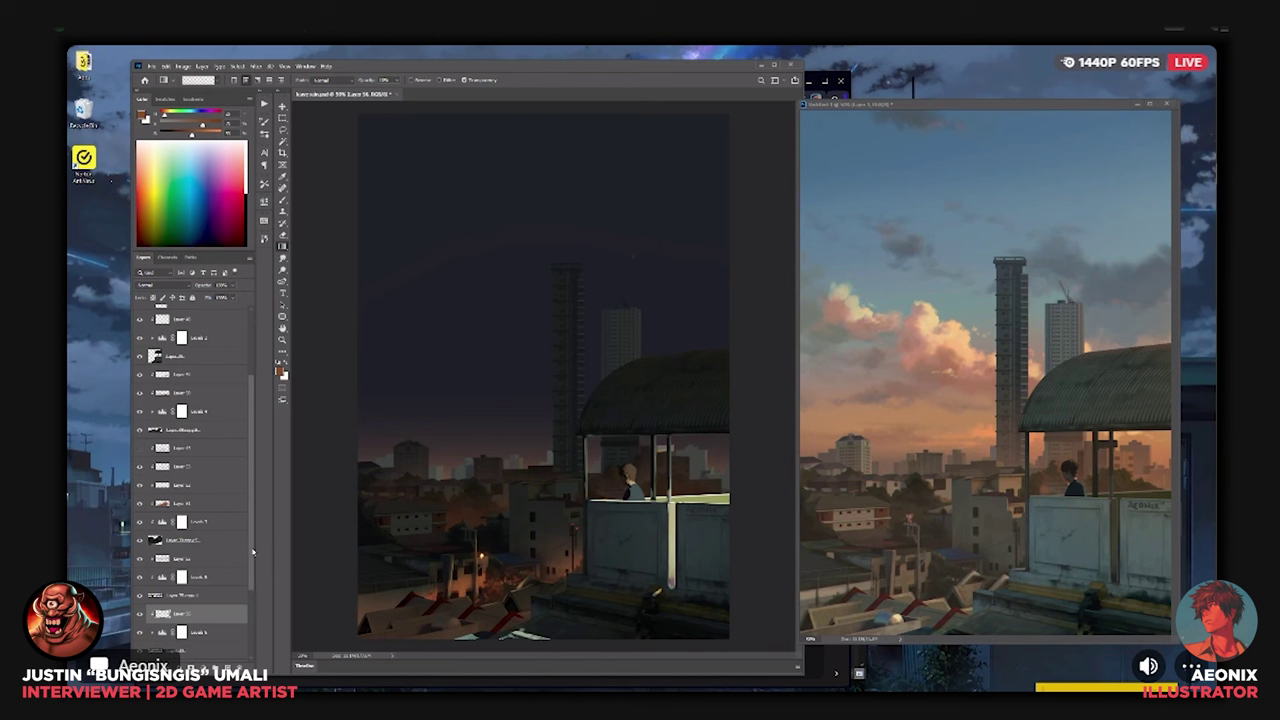
Create a new layer above the towers' Levels adjustment, clip it to the towers, and give it a lightening blend mode.
drag(252, 569, 252, 606)
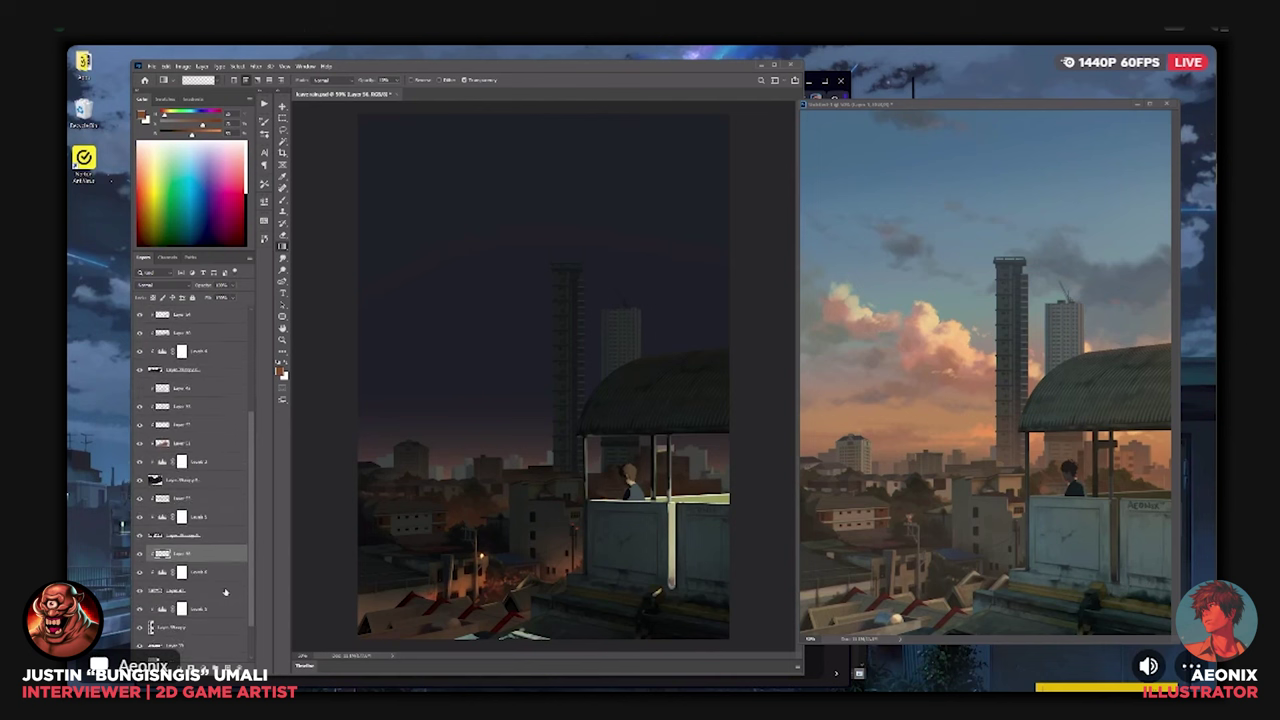
click(224, 592)
click(220, 612)
click(228, 667)
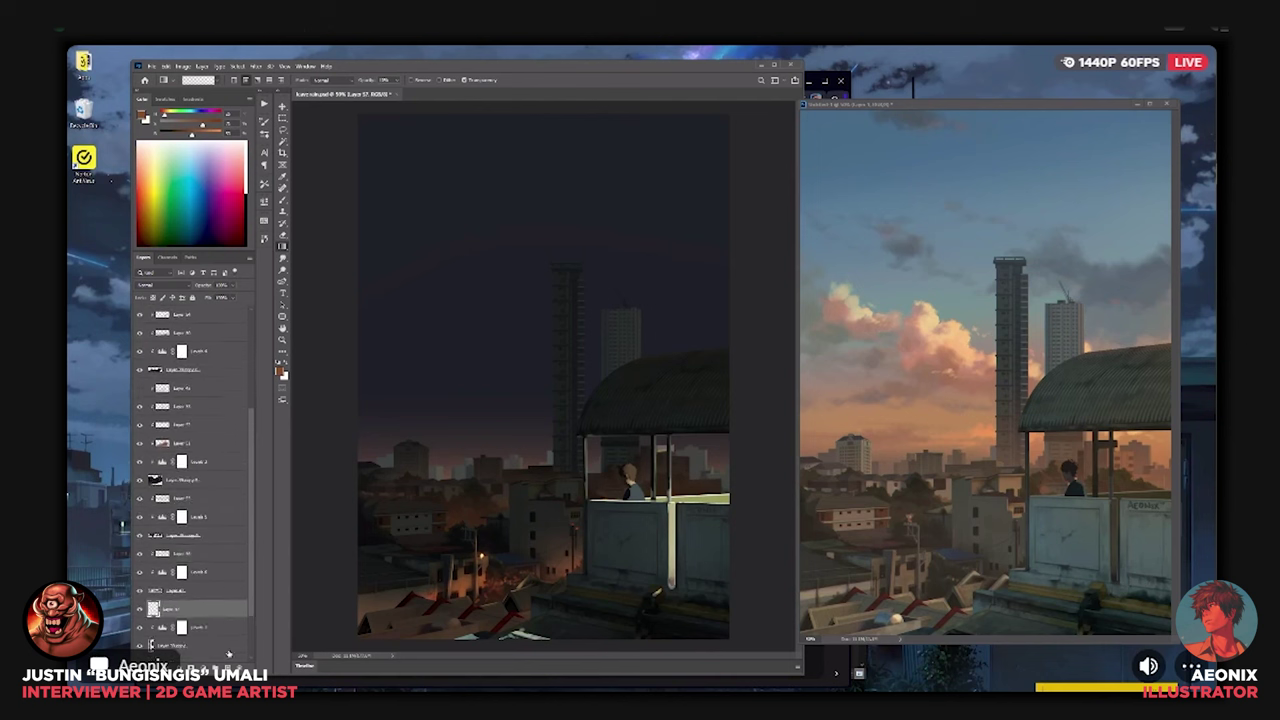
alt+click(218, 617)
click(168, 285)
click(181, 357)
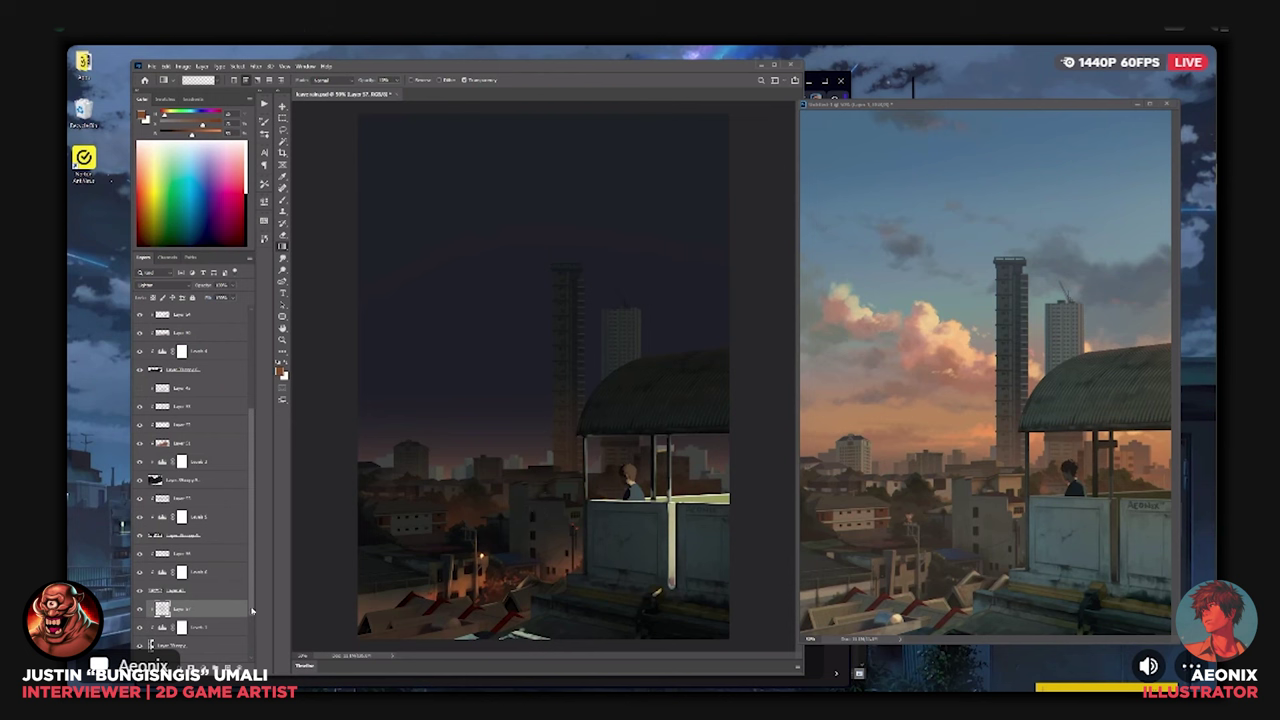
Add a clipped layer over the farthest skyline buildings and darken them with a clipped Levels adjustment by lowering the white output level.
drag(252, 610, 254, 641)
click(217, 613)
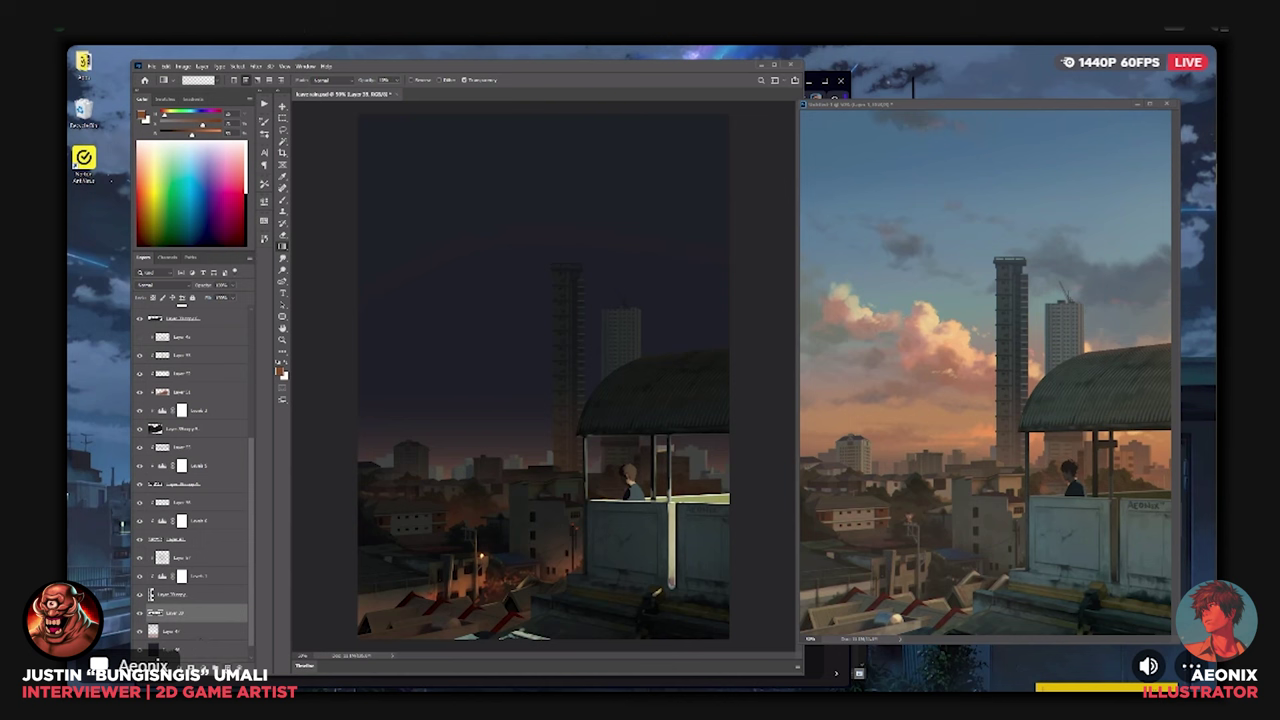
click(228, 667)
alt+click(222, 622)
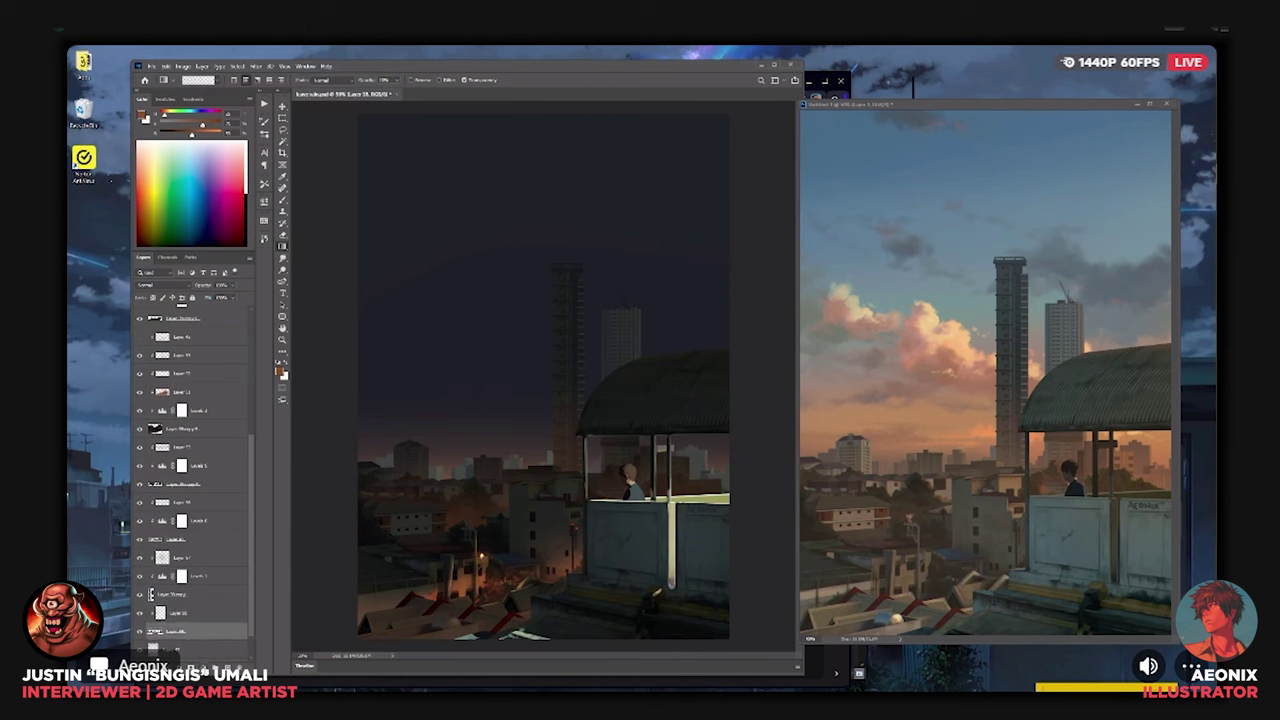
click(210, 667)
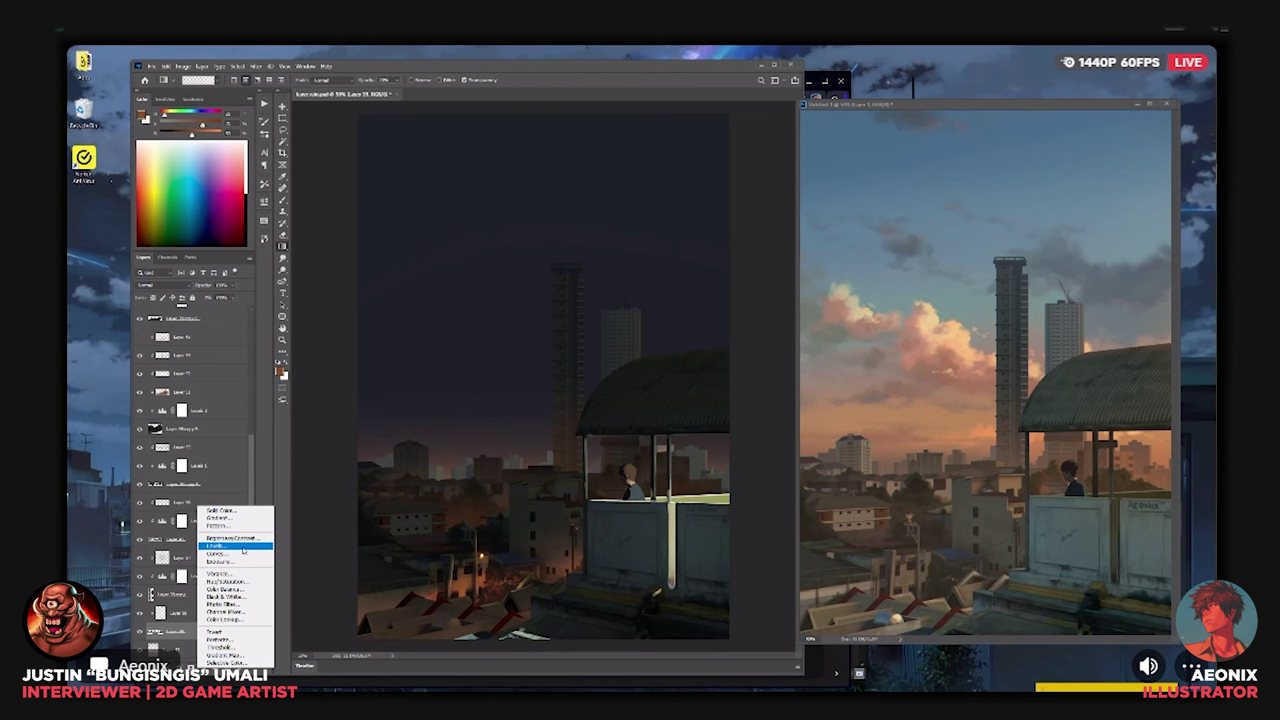
click(242, 547)
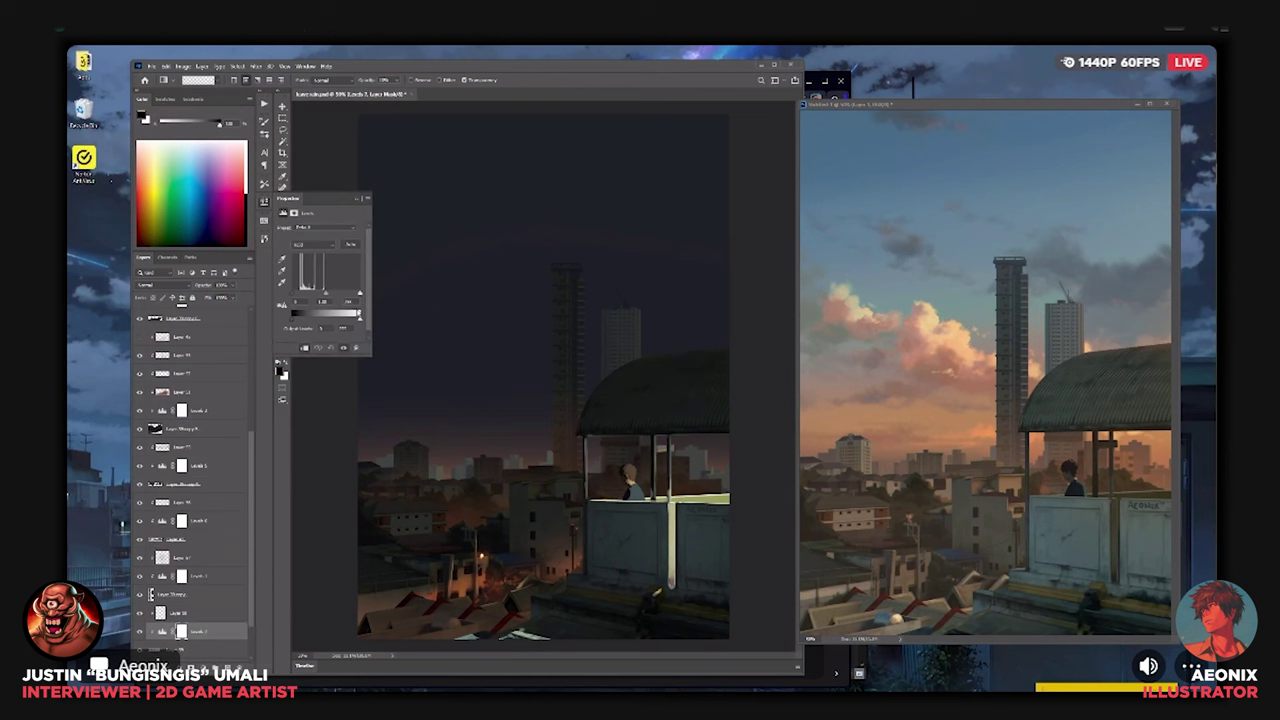
drag(359, 321, 323, 318)
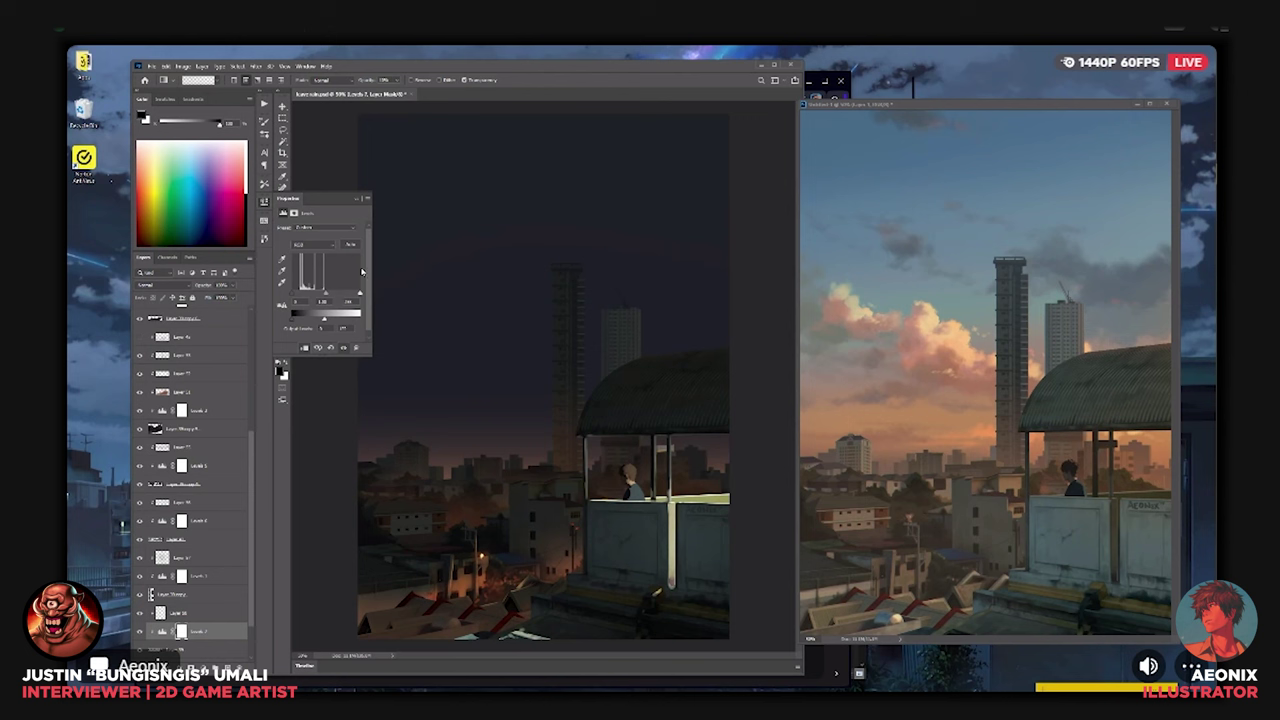
click(359, 198)
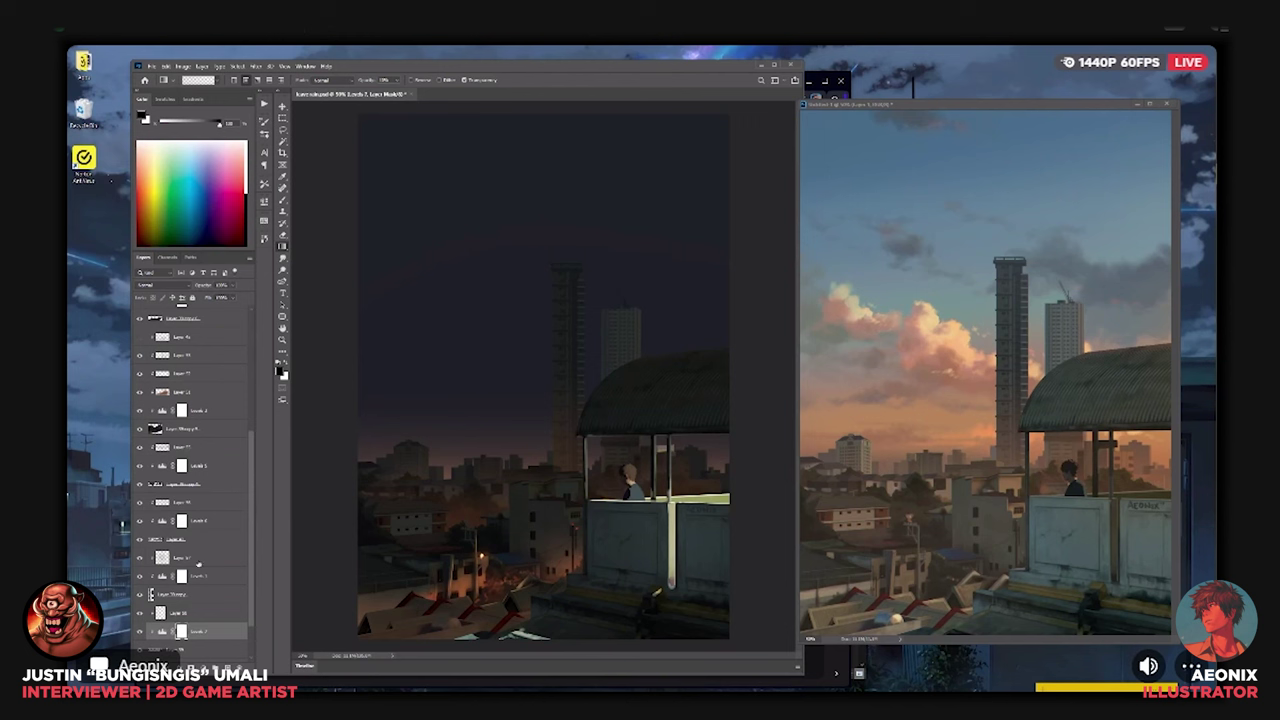
Add a faint warm gradient to the clipped layer over the farthest skyline buildings and review the whole scene.
click(215, 612)
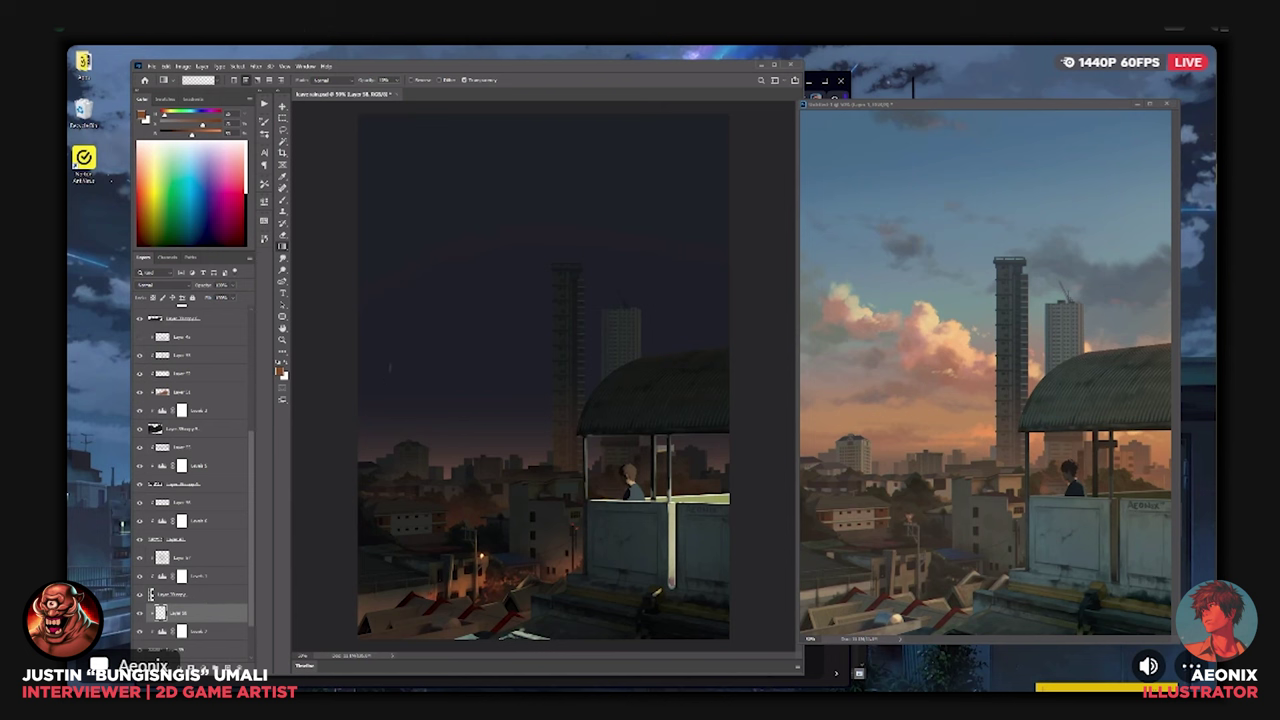
right_click(428, 330)
click(465, 483)
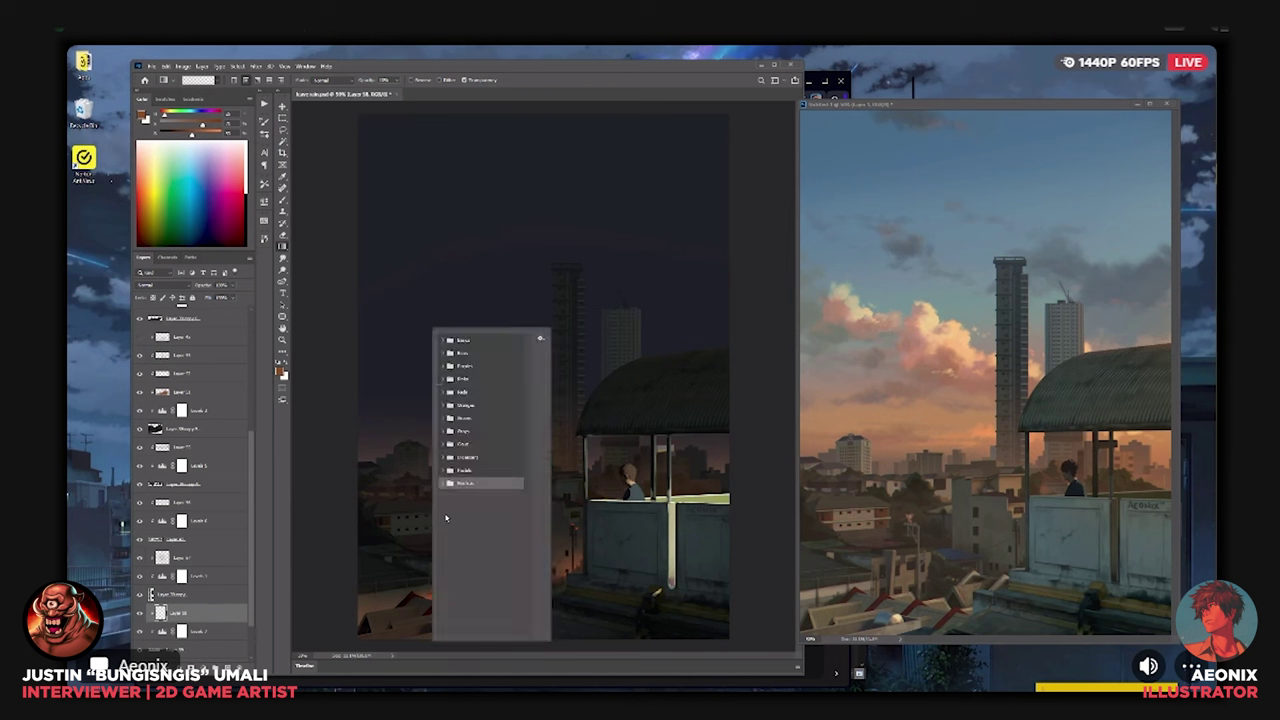
click(336, 423)
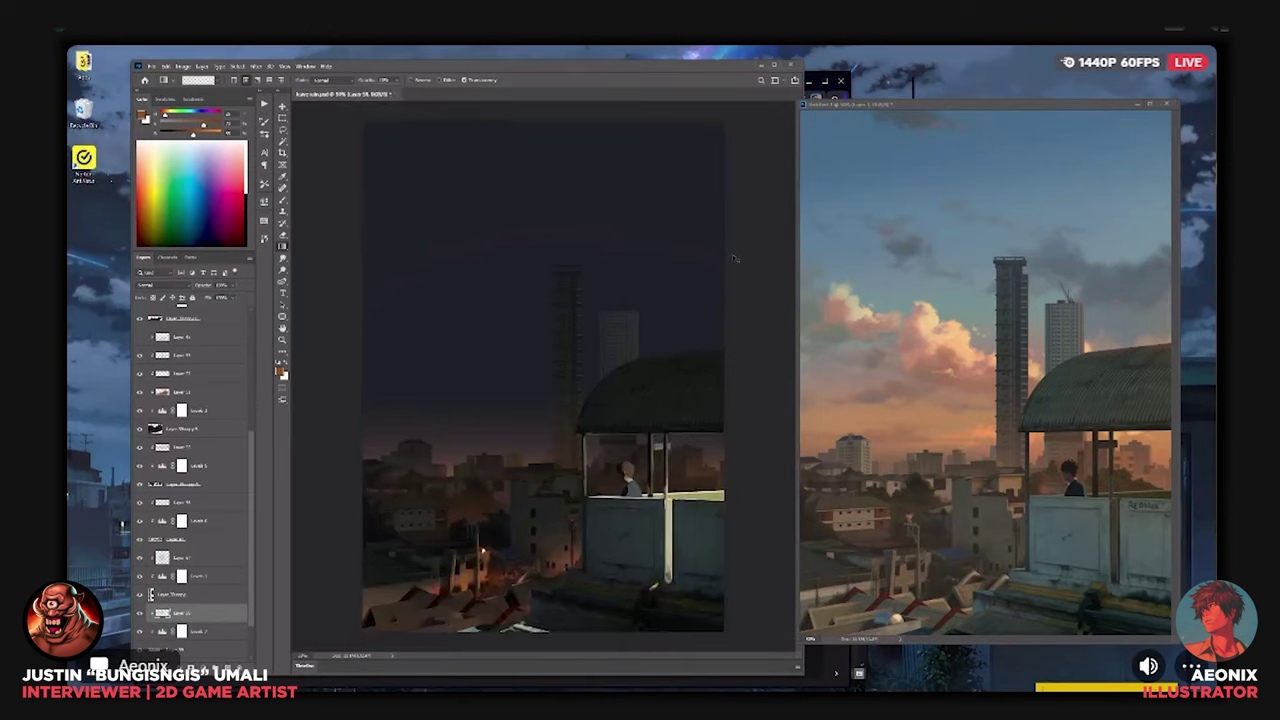
key(ctrl+minus)
key(ctrl+plus)
scroll(471, 380, down, 2)
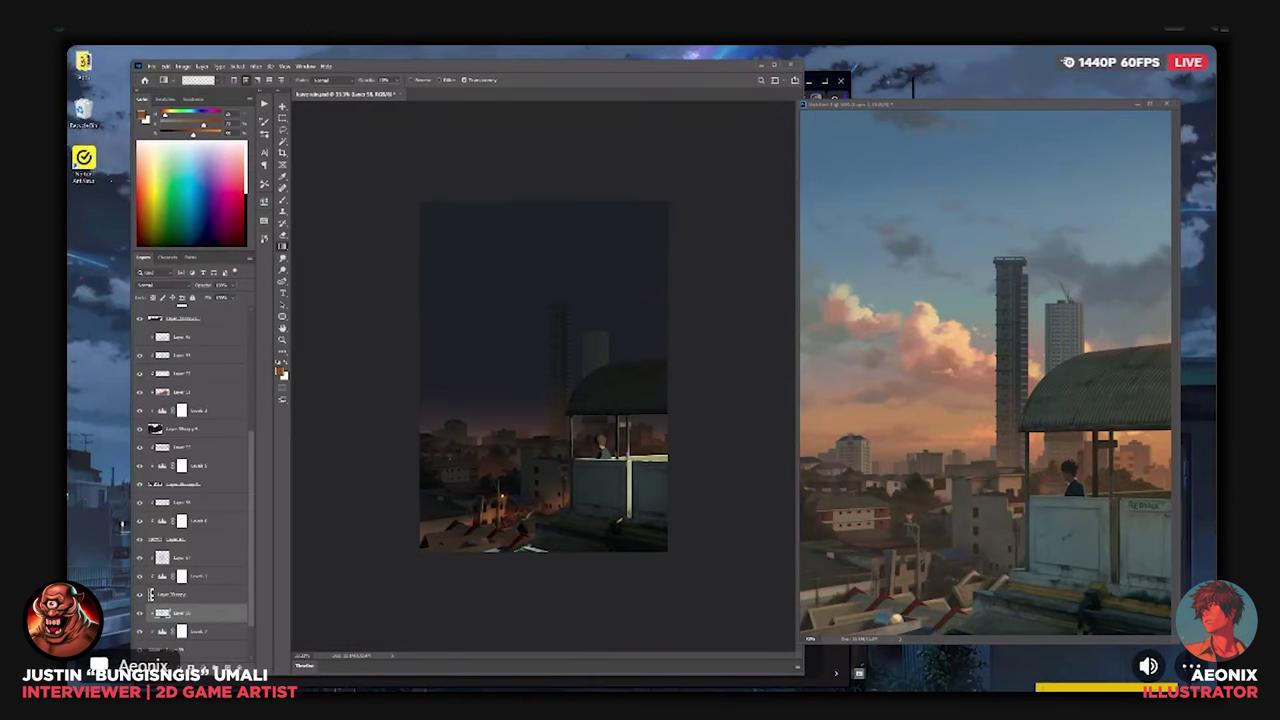
scroll(471, 380, up, 2)
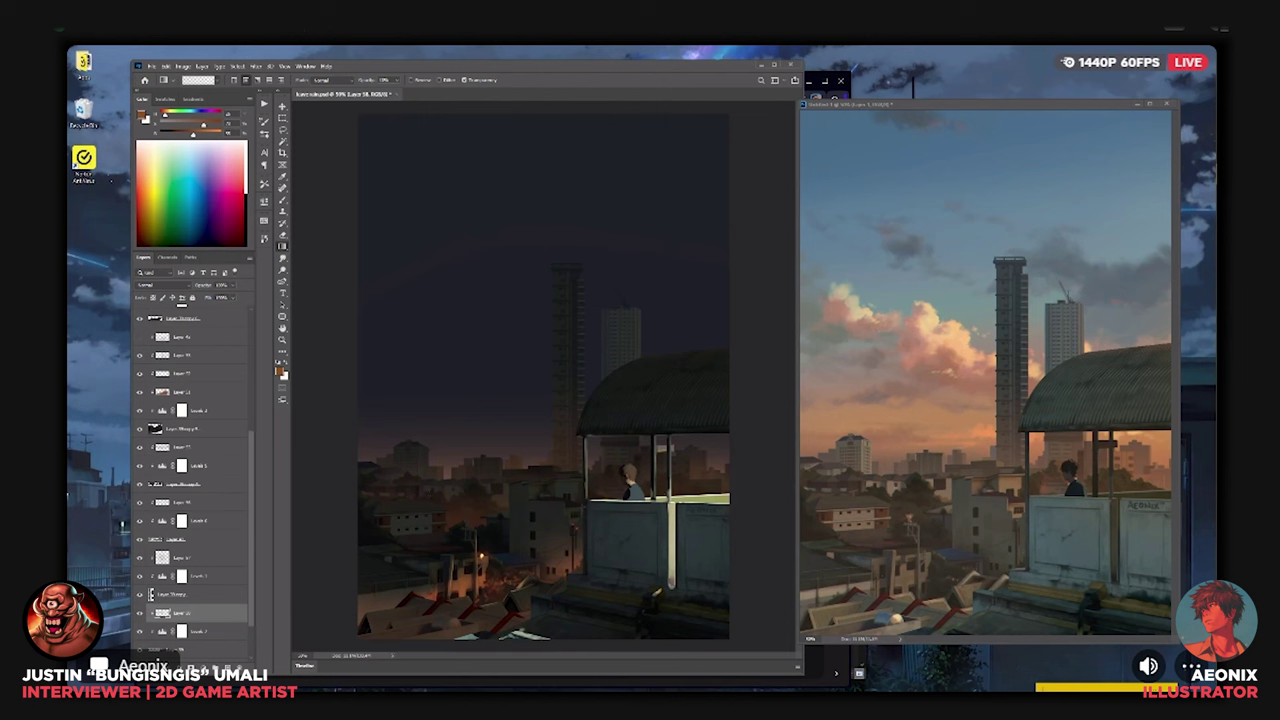
key(ctrl+minus)
key(ctrl+plus)
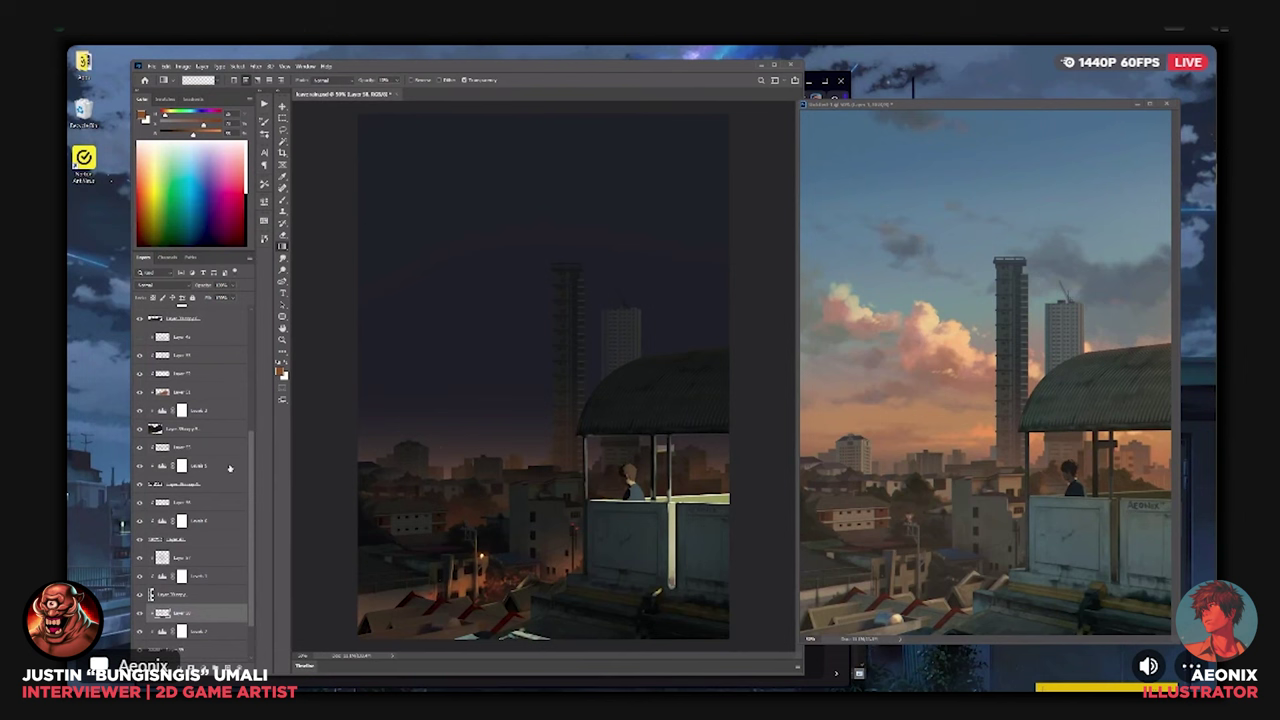
Add a new layer clipped to the farthest skyline buildings and set its blend mode to Color Burn.
scroll(180, 588, down, 2)
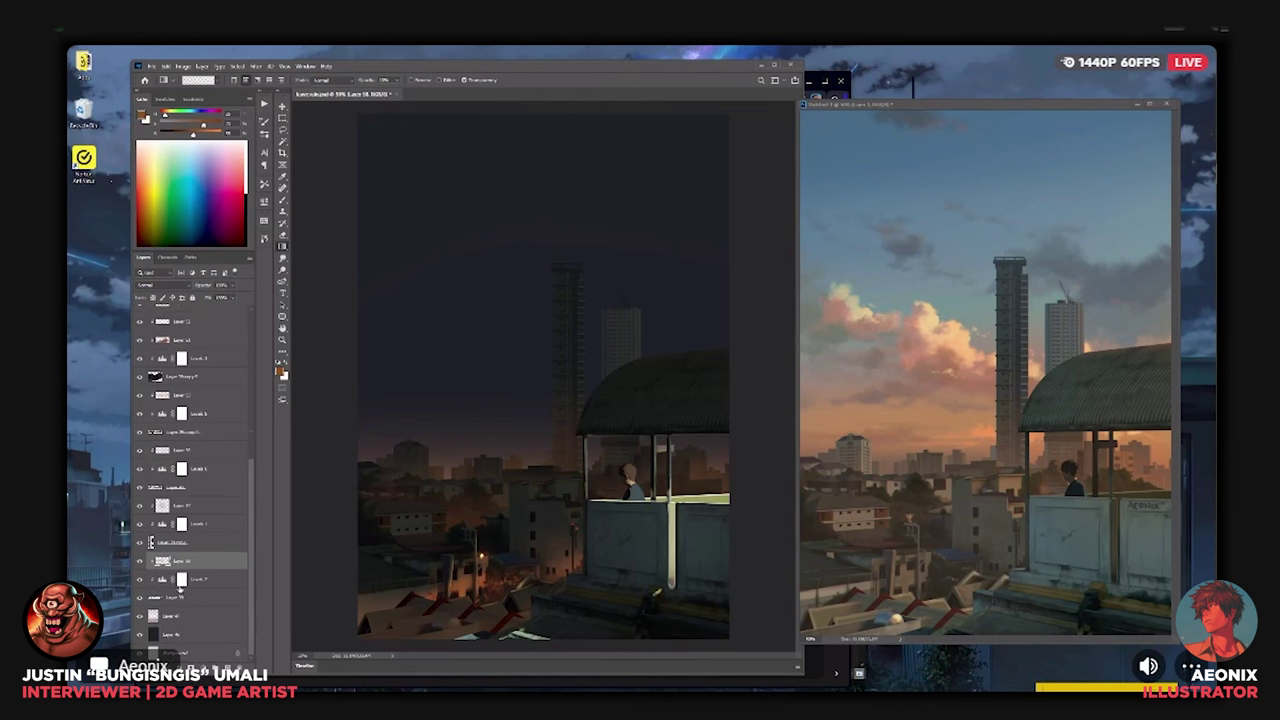
click(141, 543)
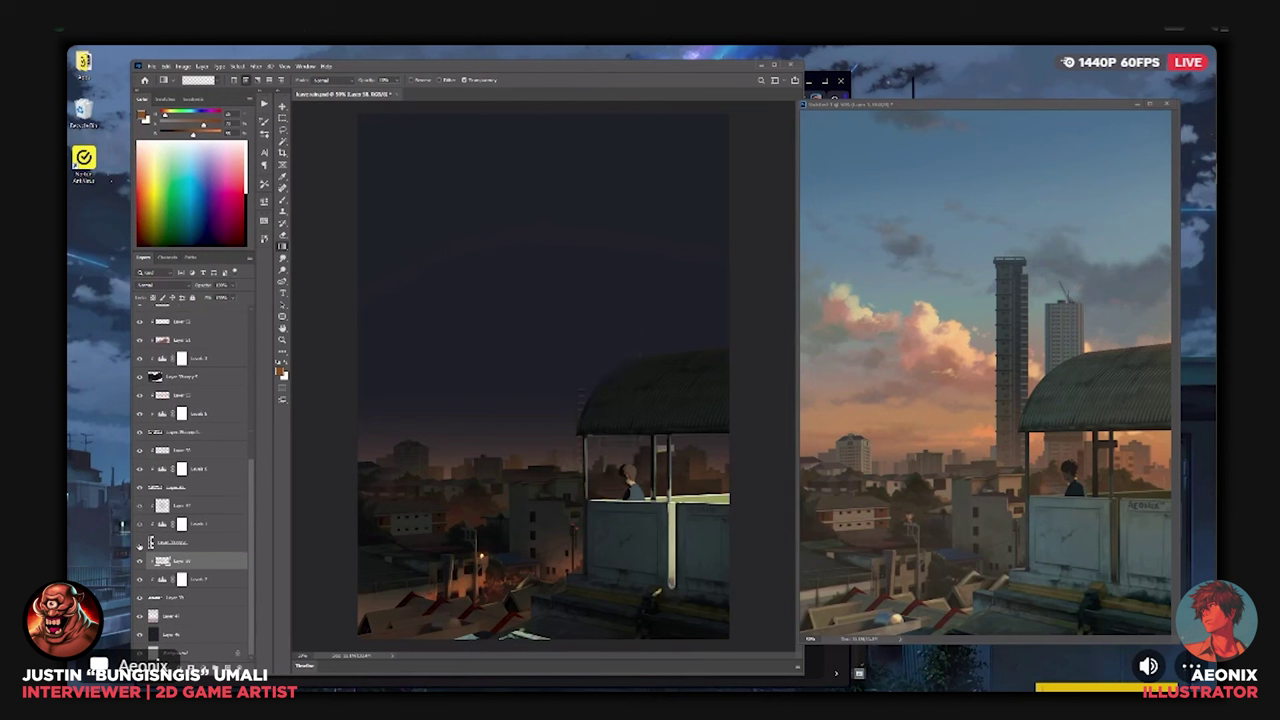
click(141, 543)
click(227, 667)
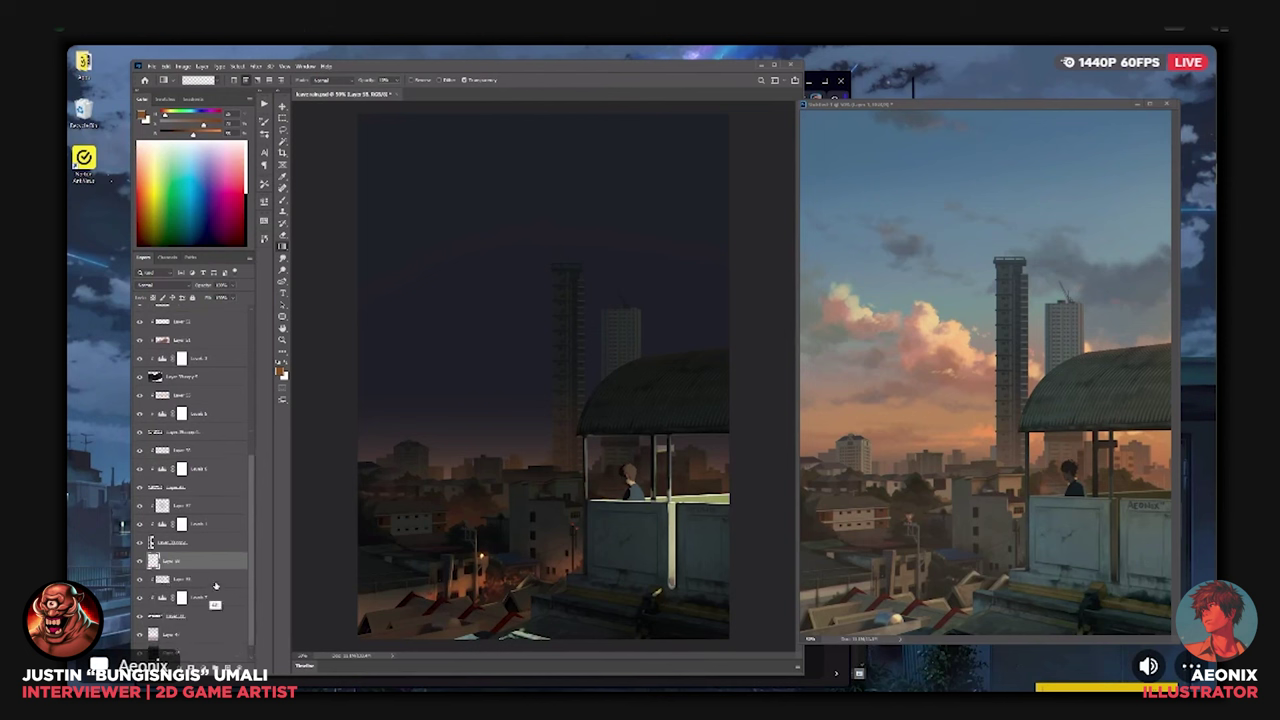
alt+click(218, 570)
click(173, 288)
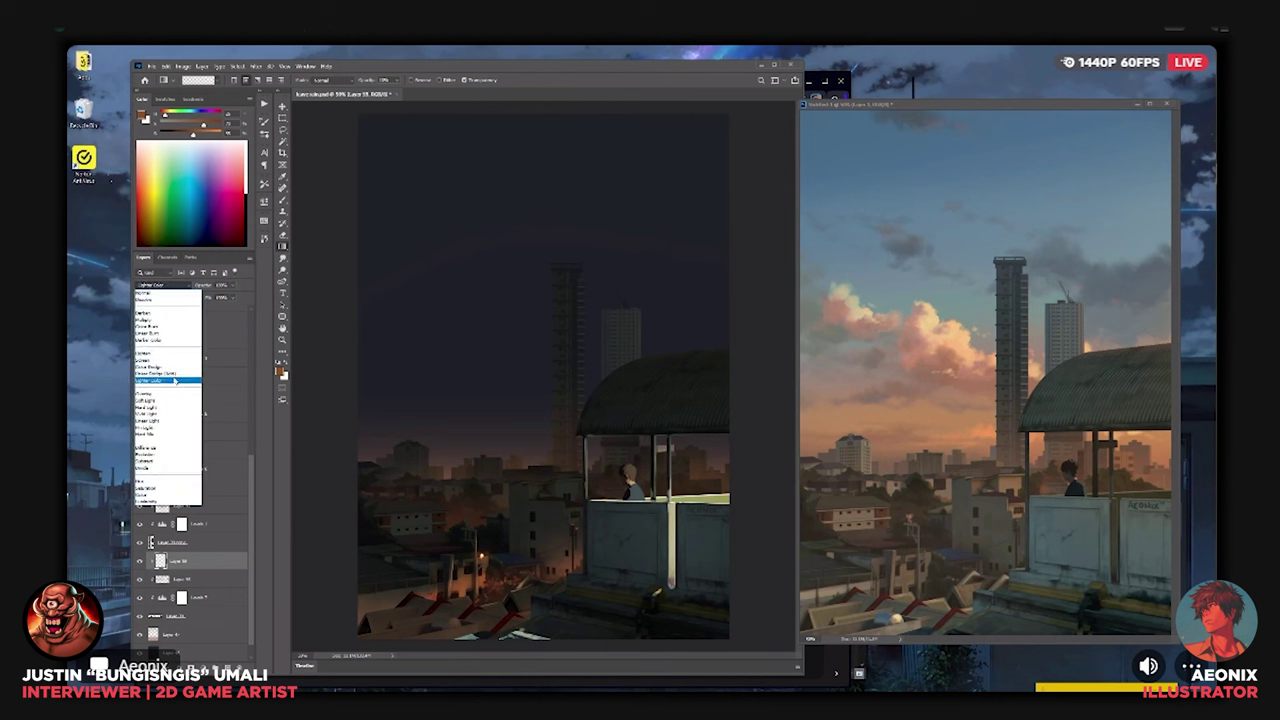
click(181, 326)
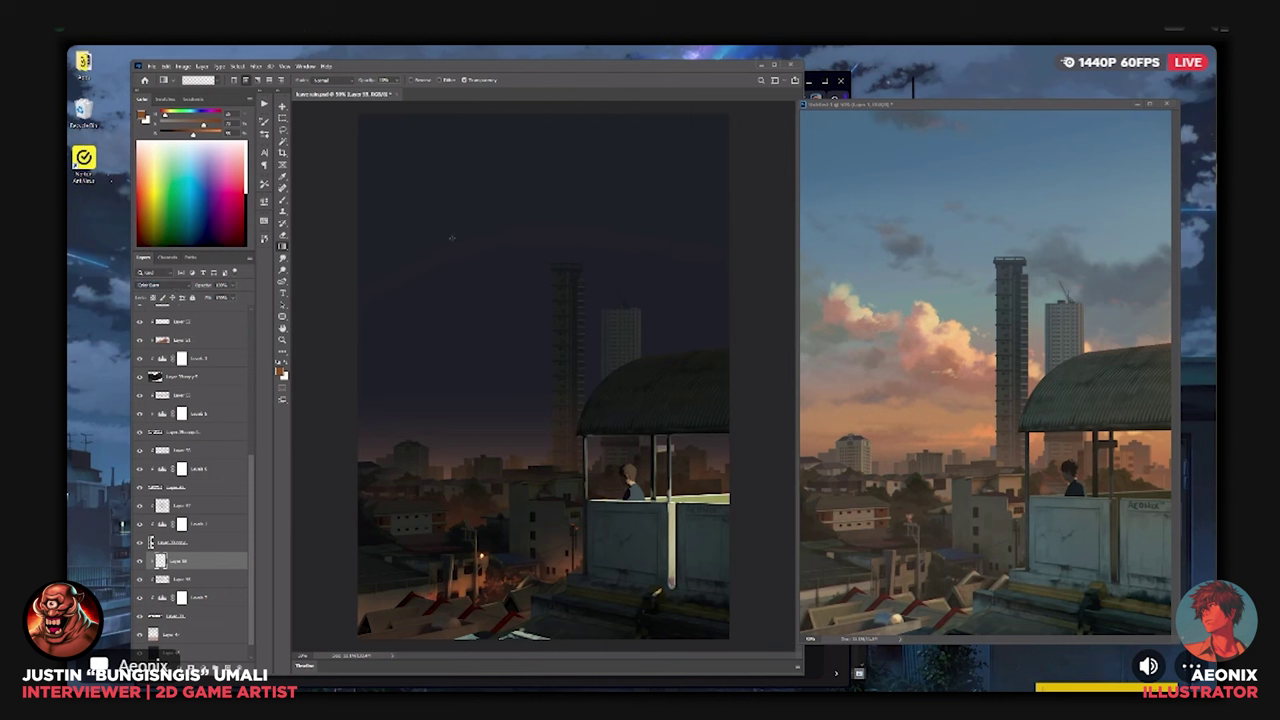
Sample a dark scene colour for gradients, and move the Color Burn layer above the towers' adjustment layers, clipping it to the towers.
alt+click(547, 339)
drag(568, 348, 570, 292)
drag(611, 345, 618, 290)
key(ctrl+z)
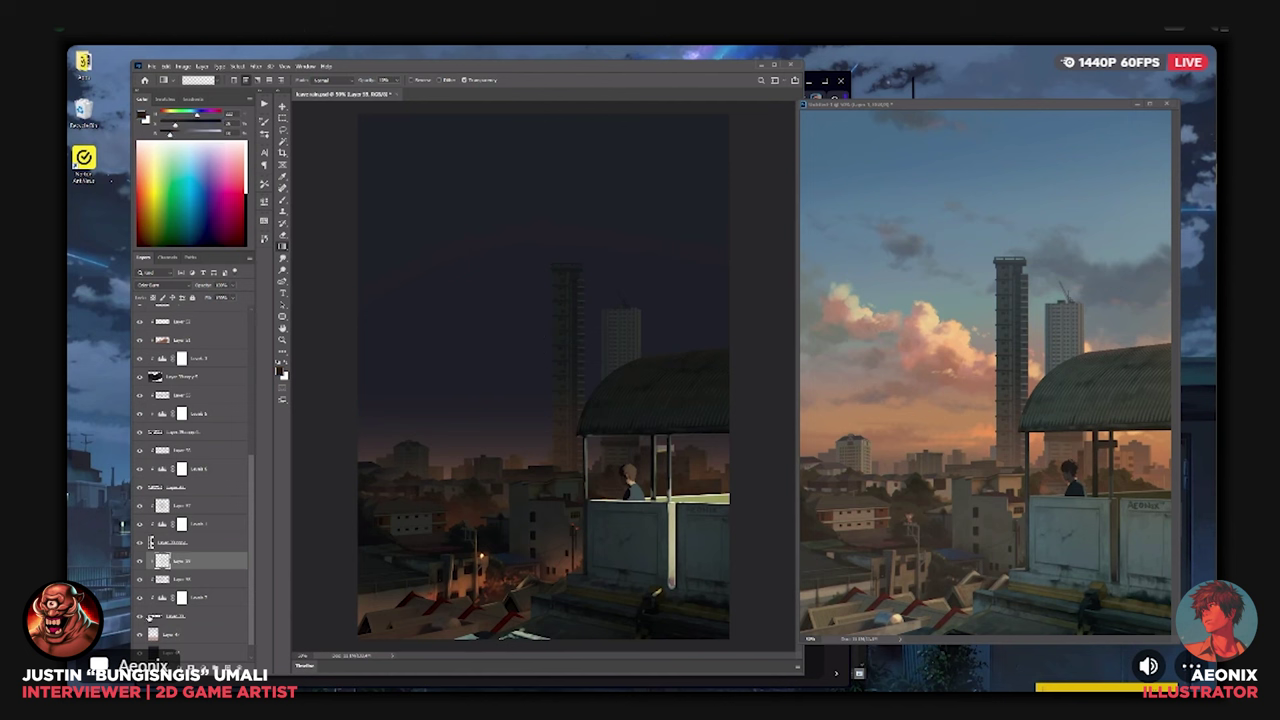
drag(206, 563, 212, 500)
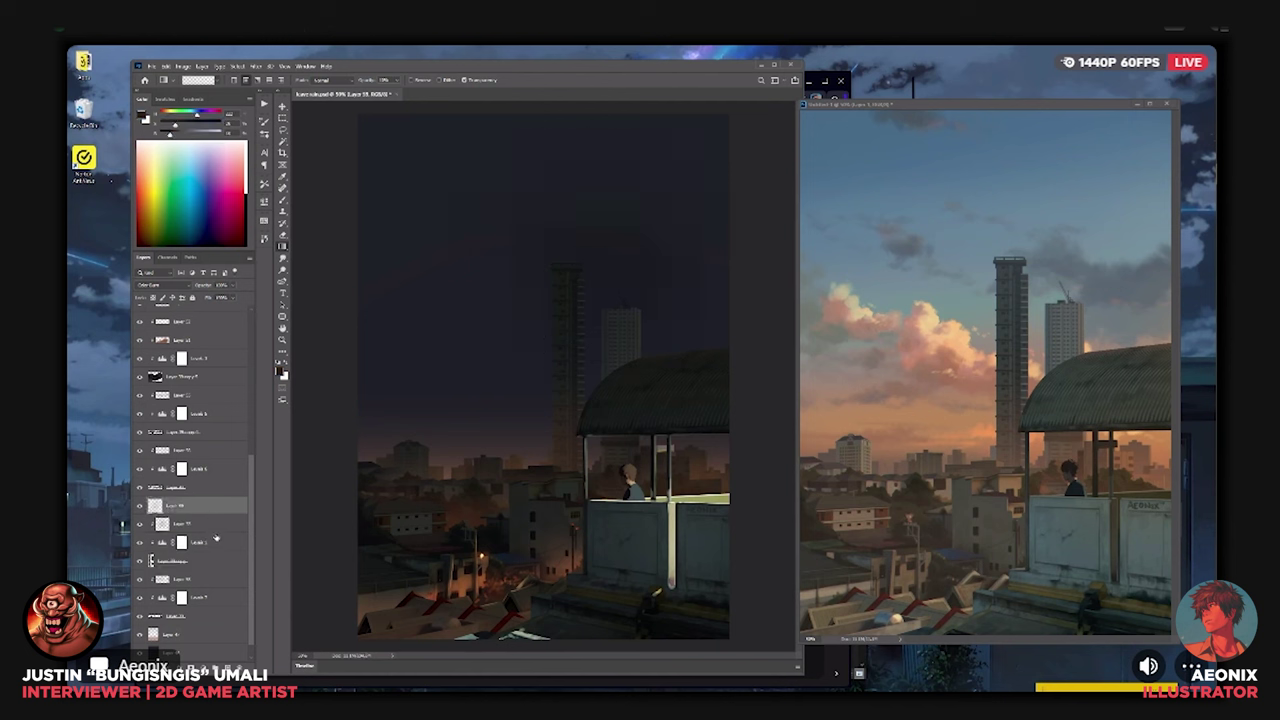
alt+click(212, 515)
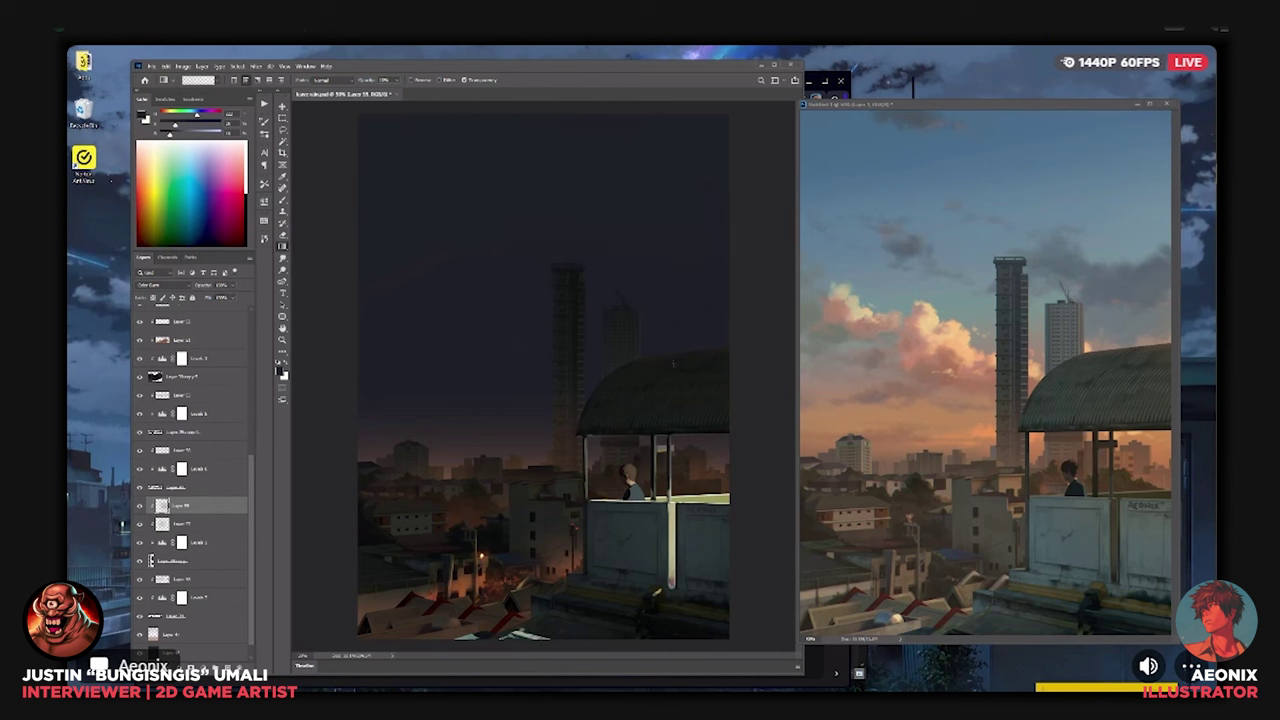
Darken the shorter tower with dark gradients on the clipped Color Burn layer, checking its silhouette against the sky.
key(ctrl+minus)
drag(618, 366, 618, 324)
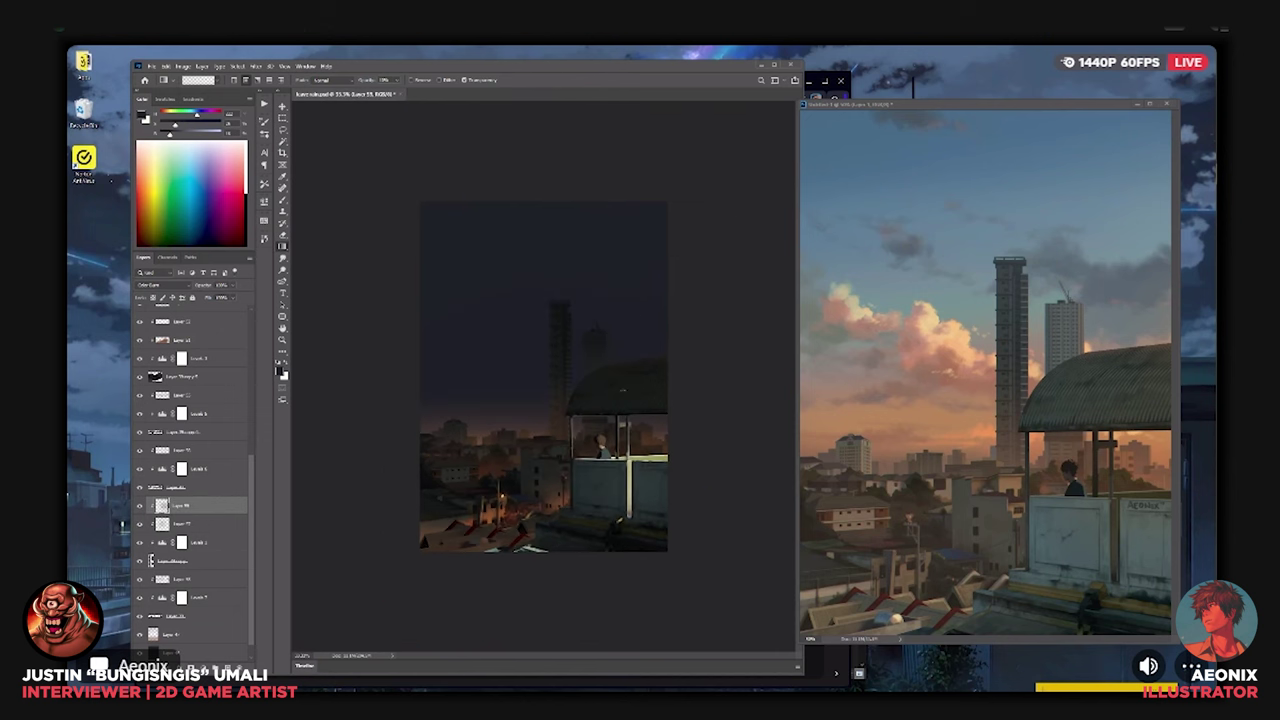
key(ctrl+plus)
key(ctrl+plus)
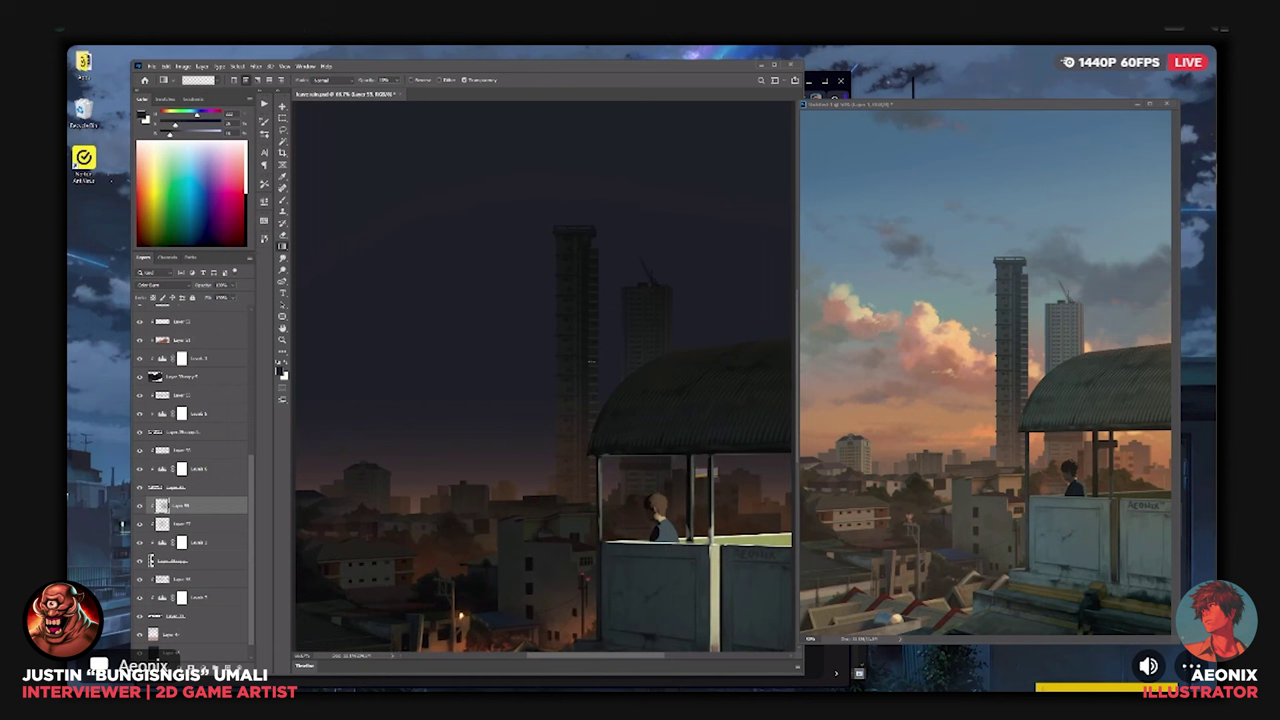
key(ctrl+minus)
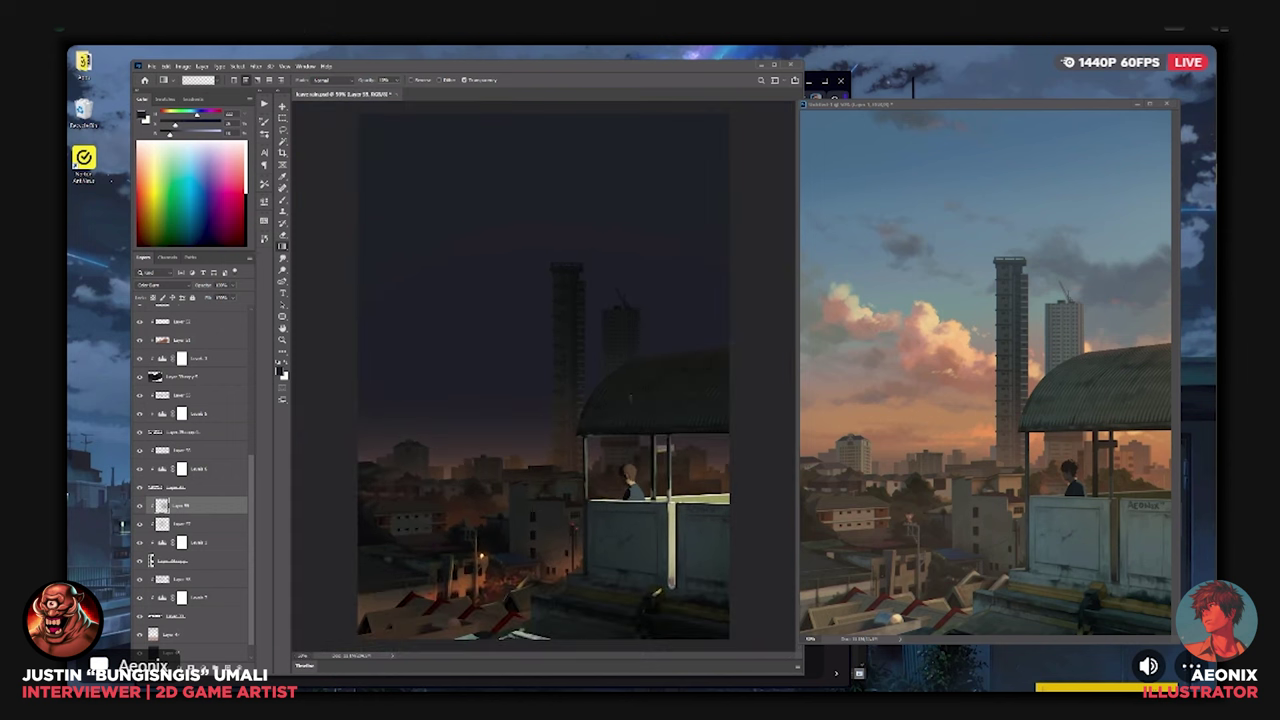
key(ctrl+minus)
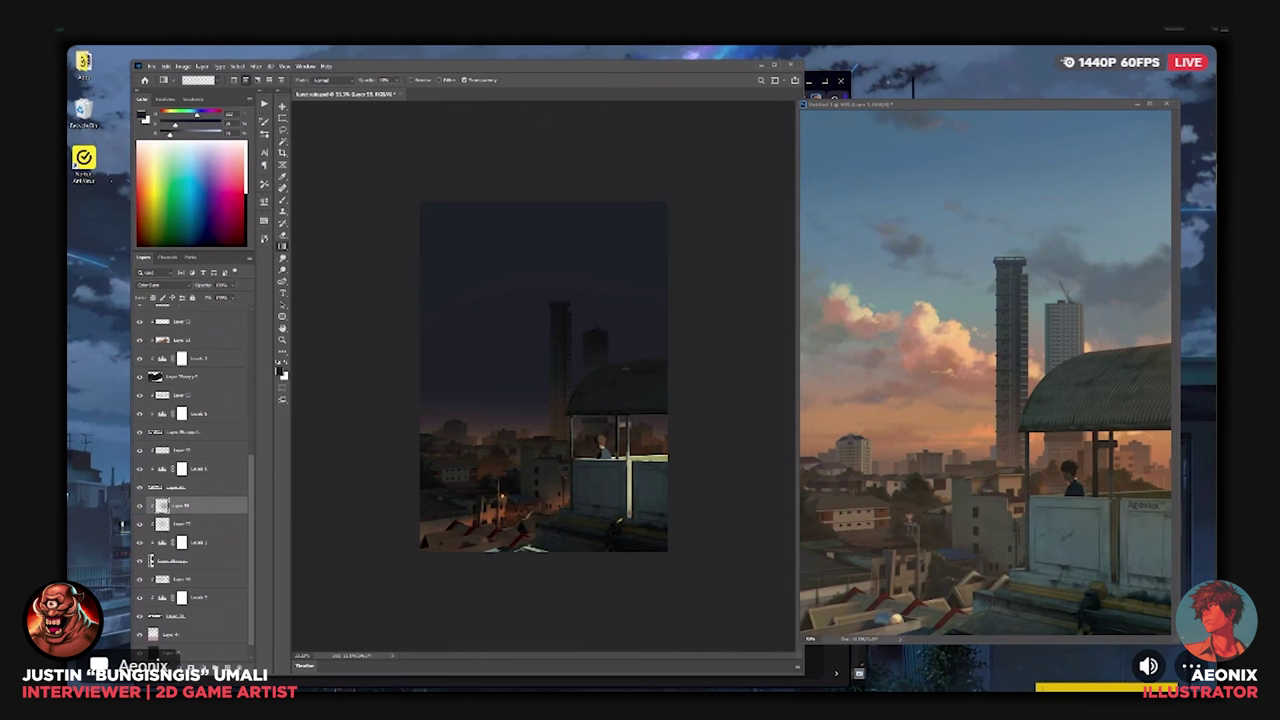
key(ctrl+plus)
key(ctrl+plus)
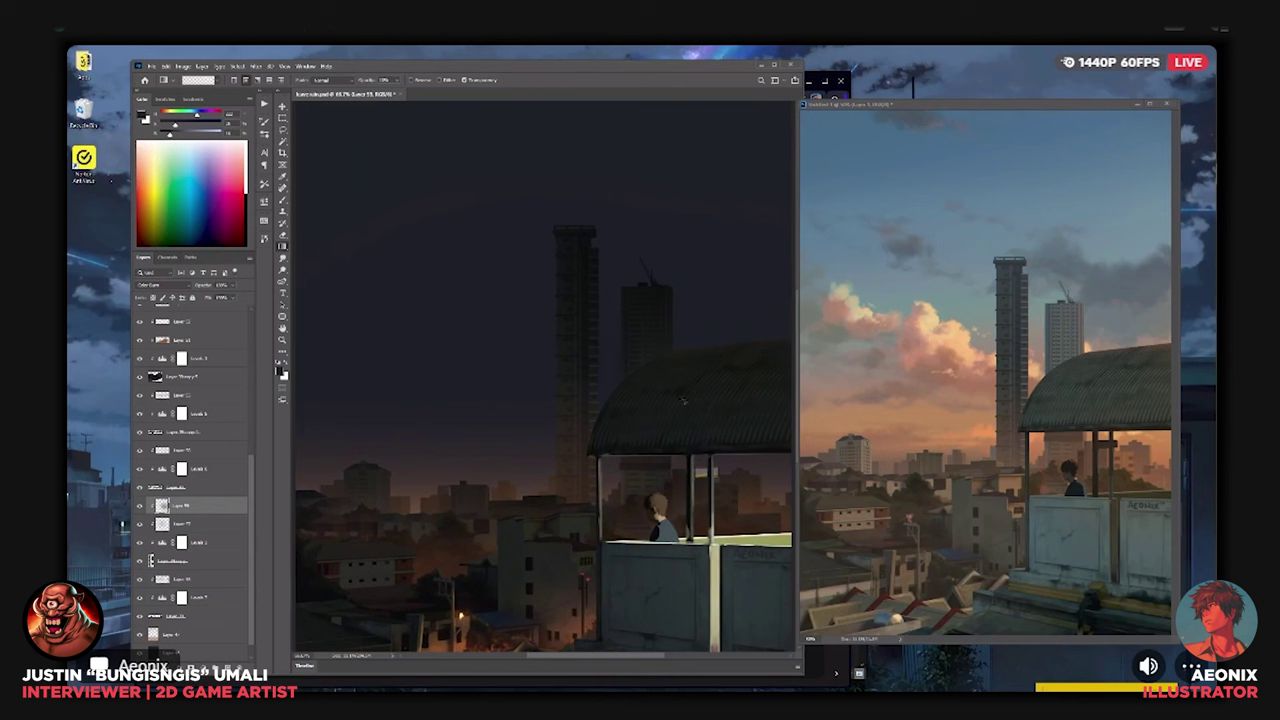
key(ctrl+minus)
key(ctrl+minus)
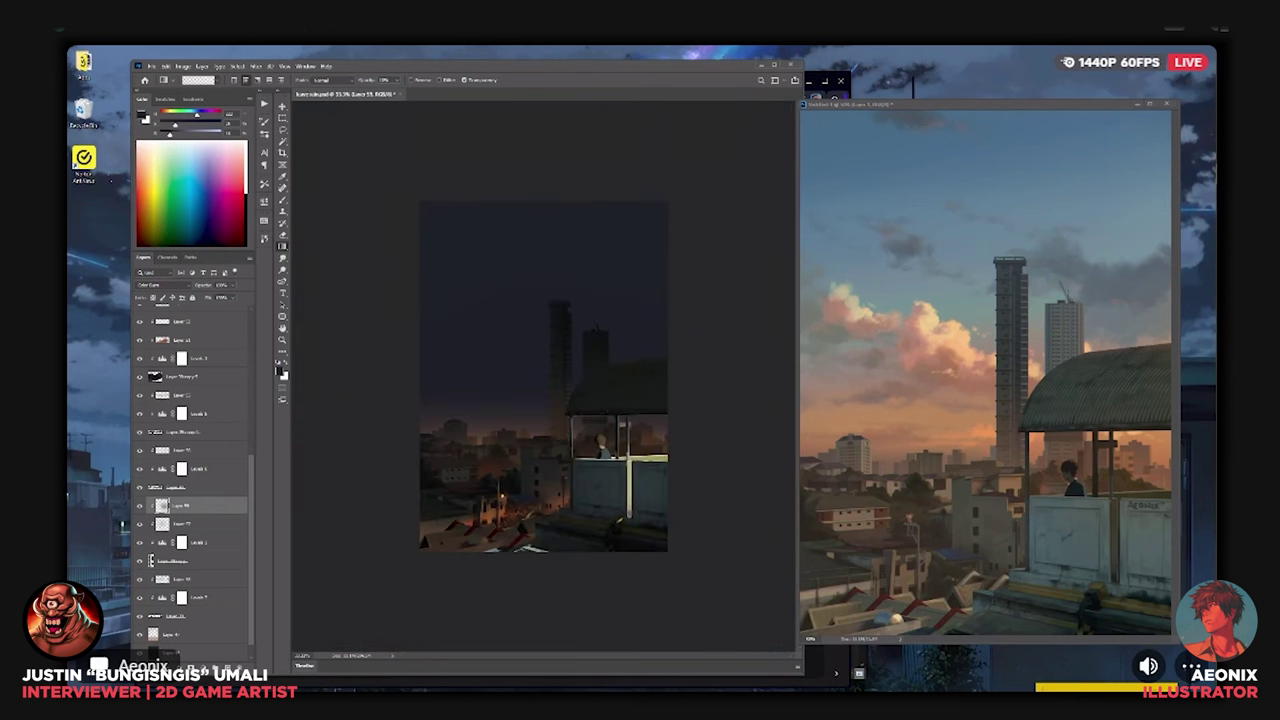
key(ctrl+plus)
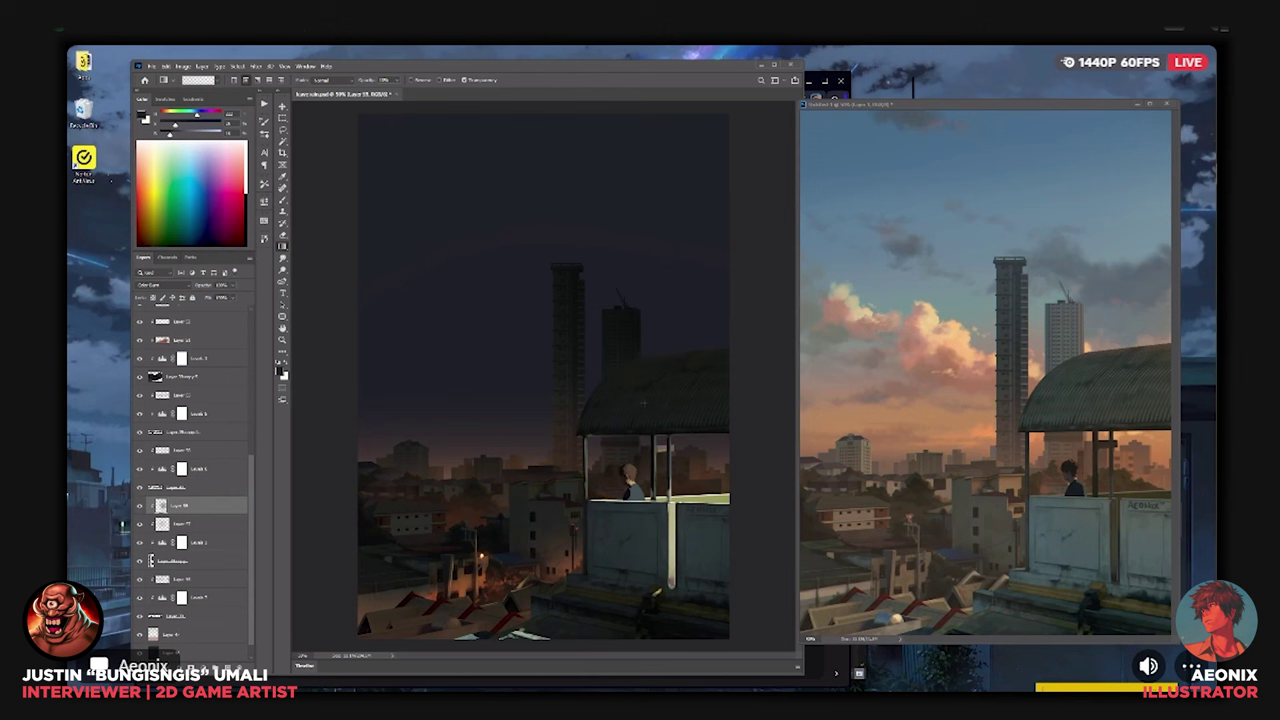
key(ctrl+minus)
key(ctrl+plus)
key(ctrl+plus)
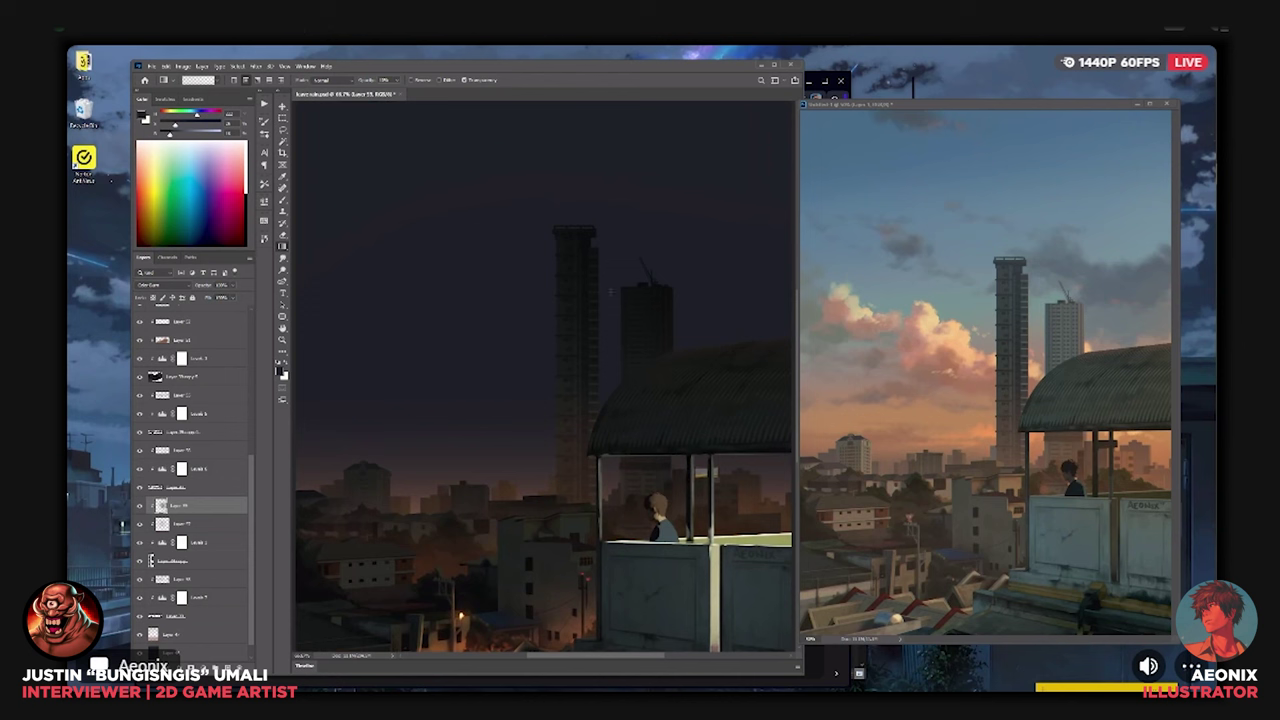
Compare the towers with and without the Color Burn layer and examine their values in the whole scene.
drag(688, 254, 640, 345)
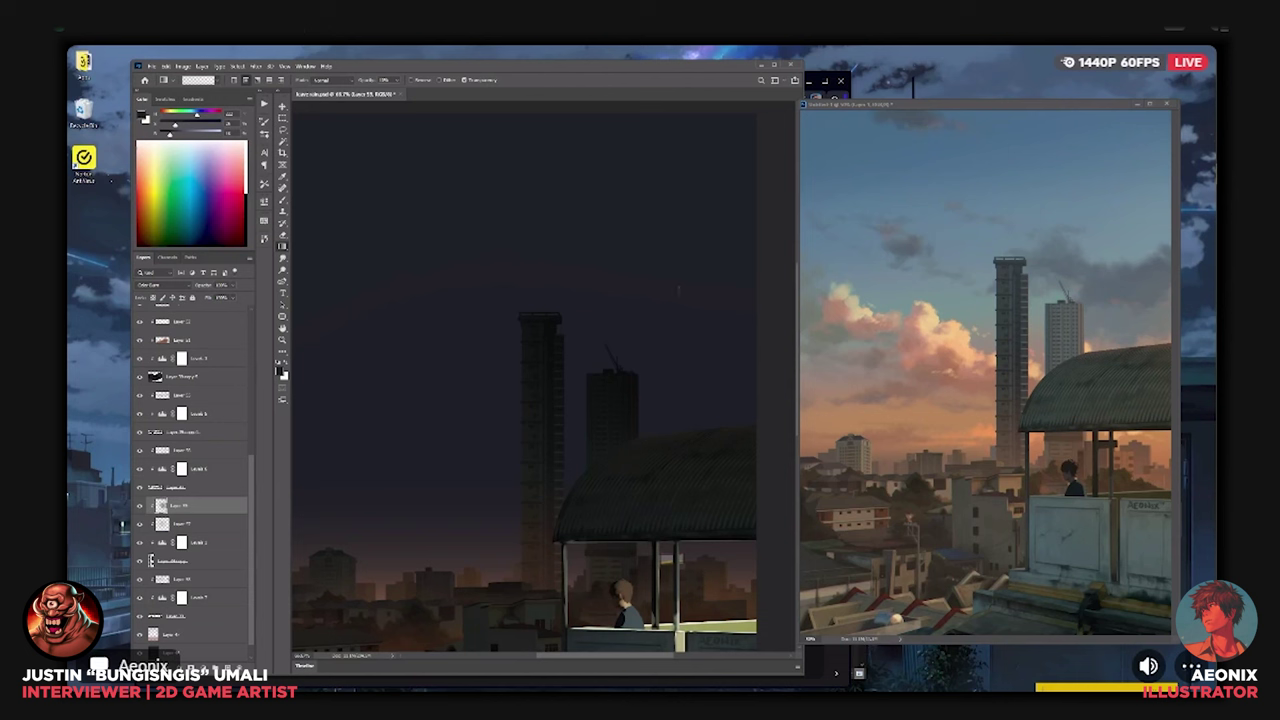
click(141, 507)
click(141, 507)
key(ctrl+minus)
key(ctrl+minus)
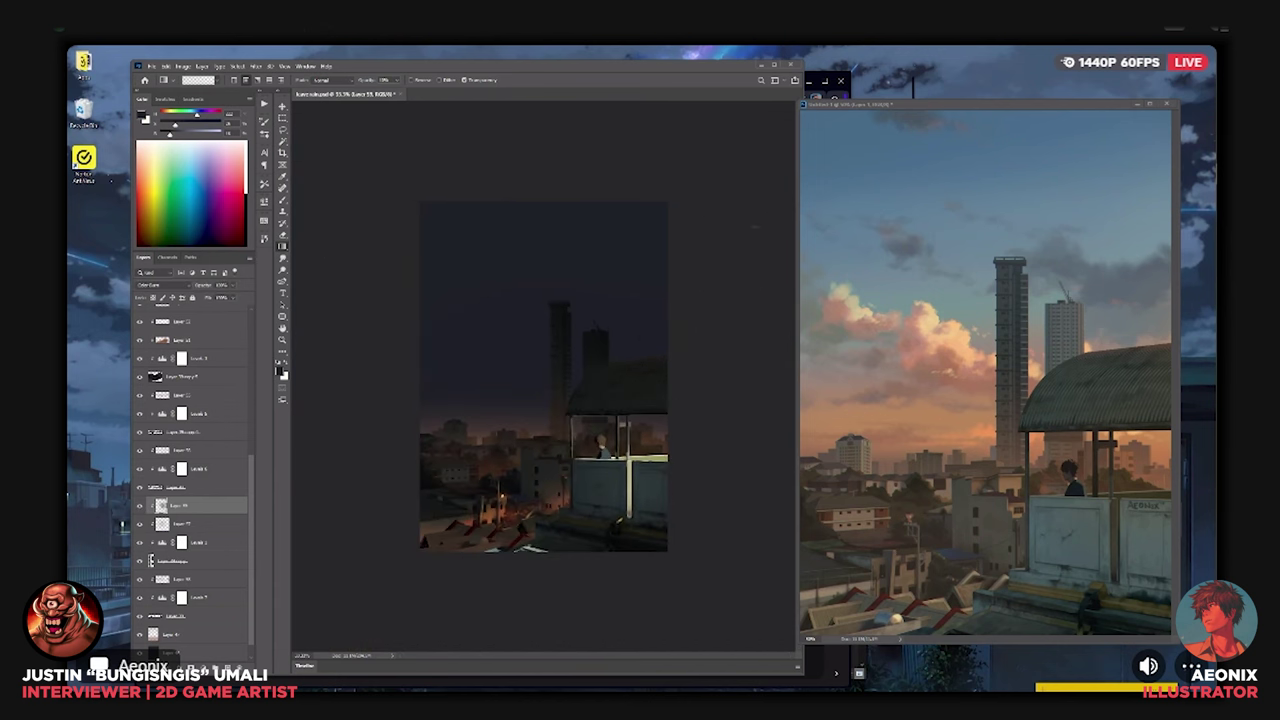
key(ctrl+plus)
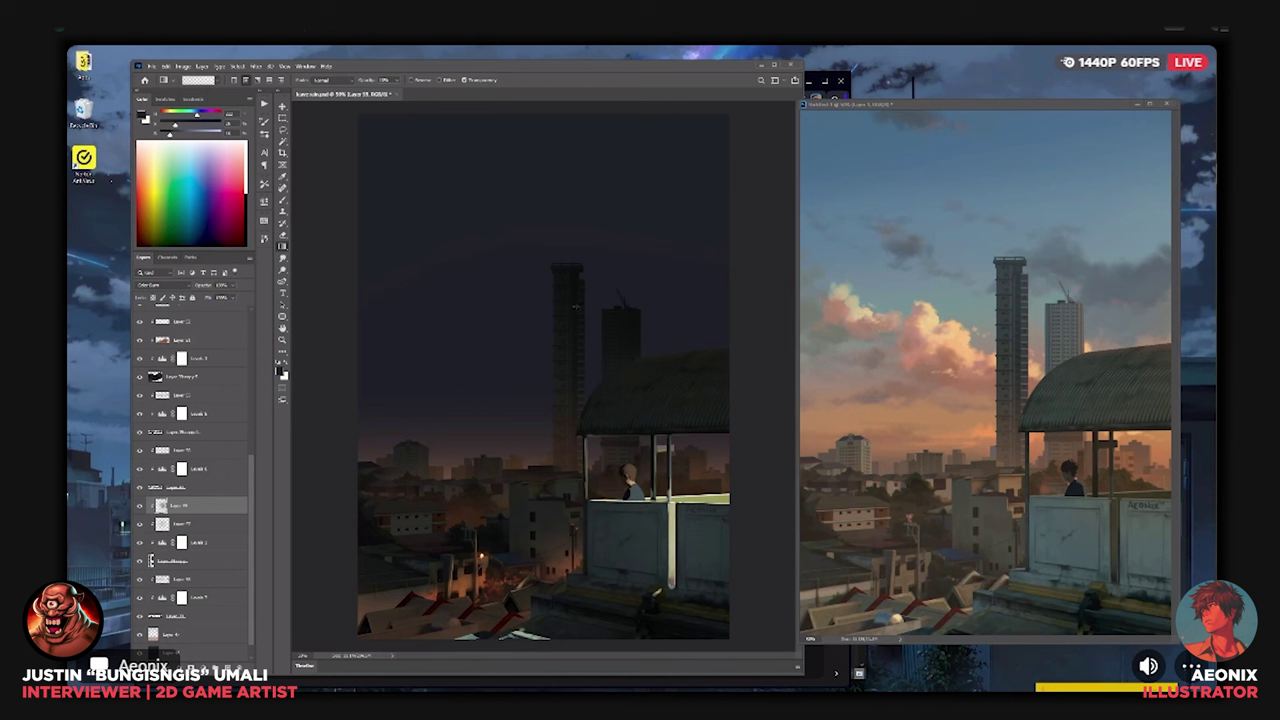
Create a new layer directly beneath the waiting shed and set its blend mode to Lighten.
drag(251, 523, 247, 416)
click(212, 458)
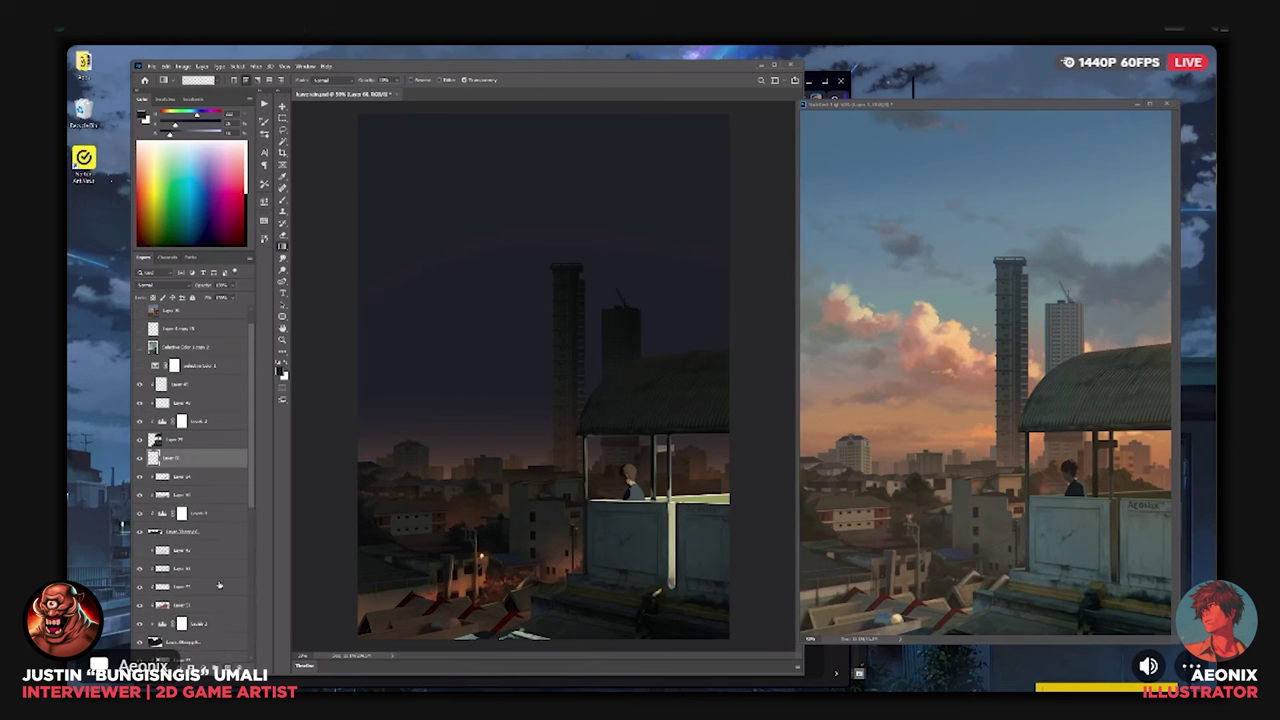
click(162, 285)
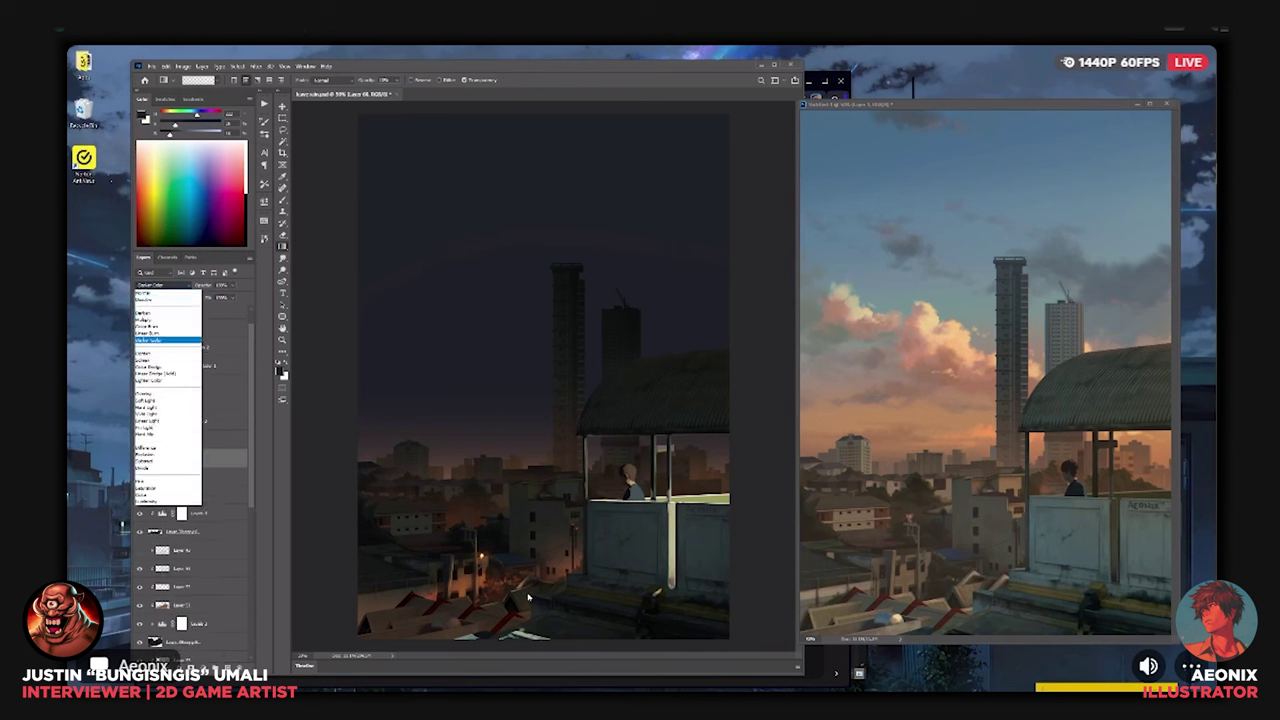
key(Escape)
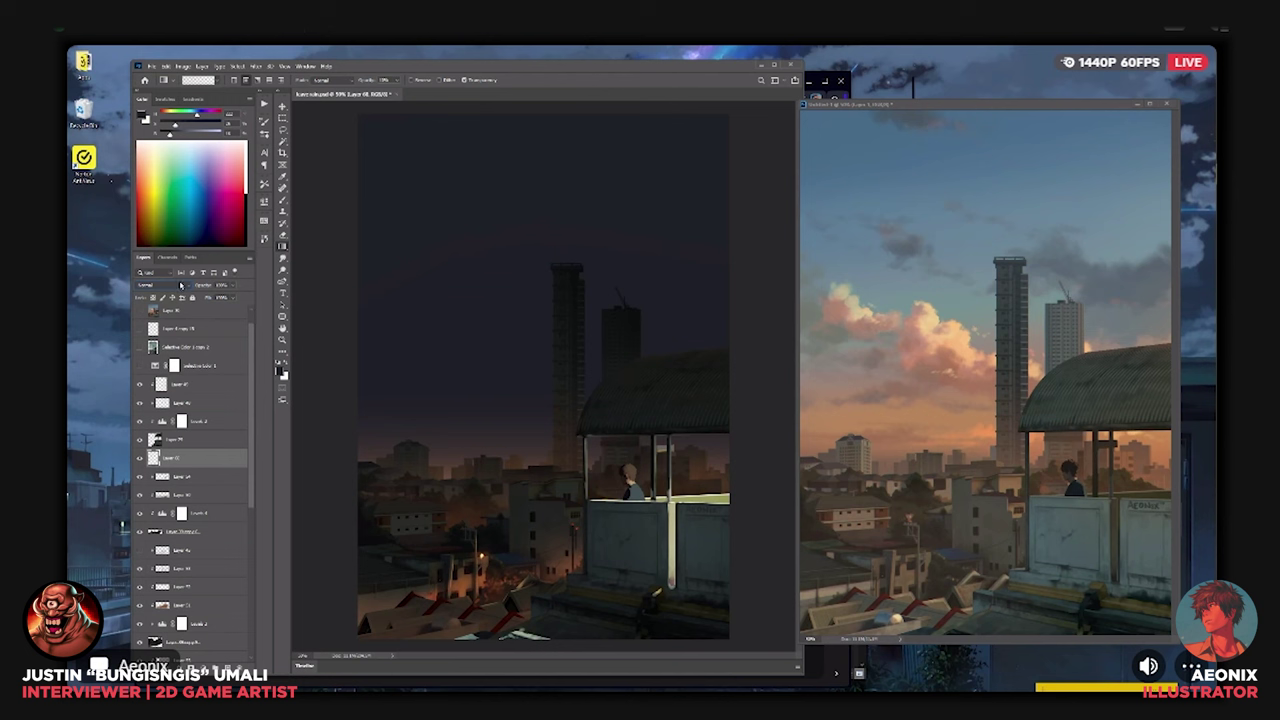
click(172, 286)
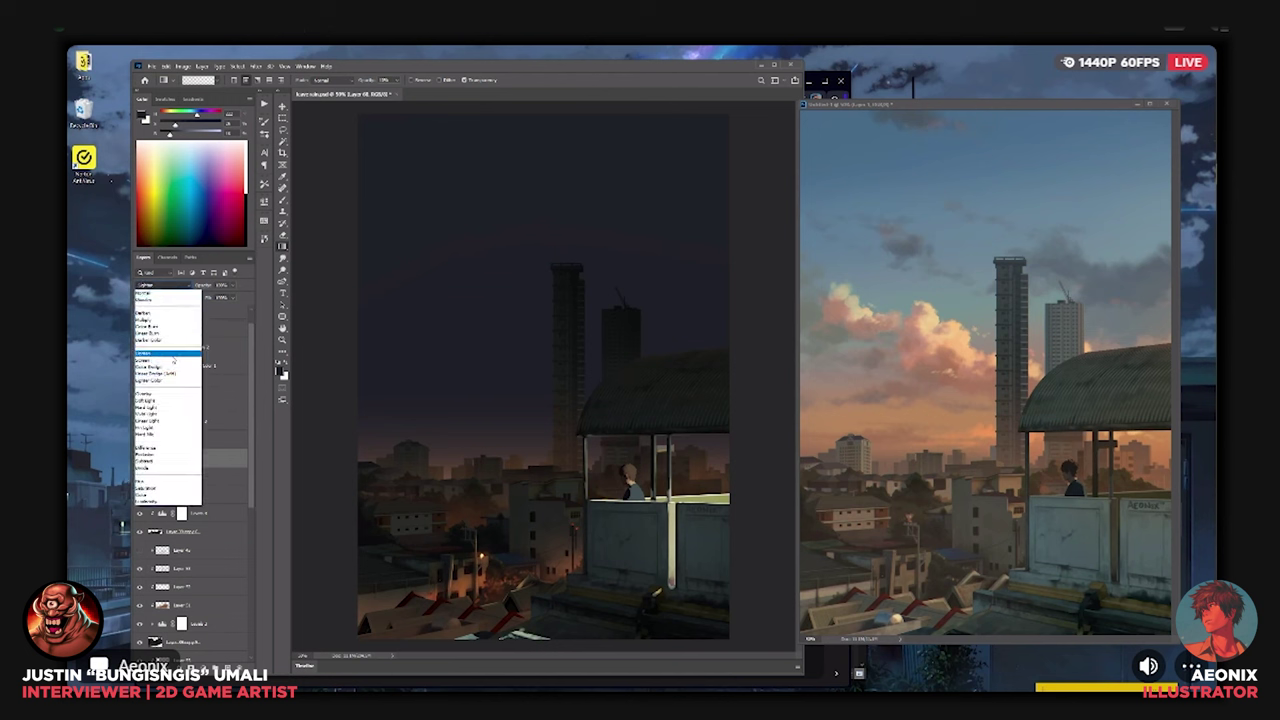
click(170, 354)
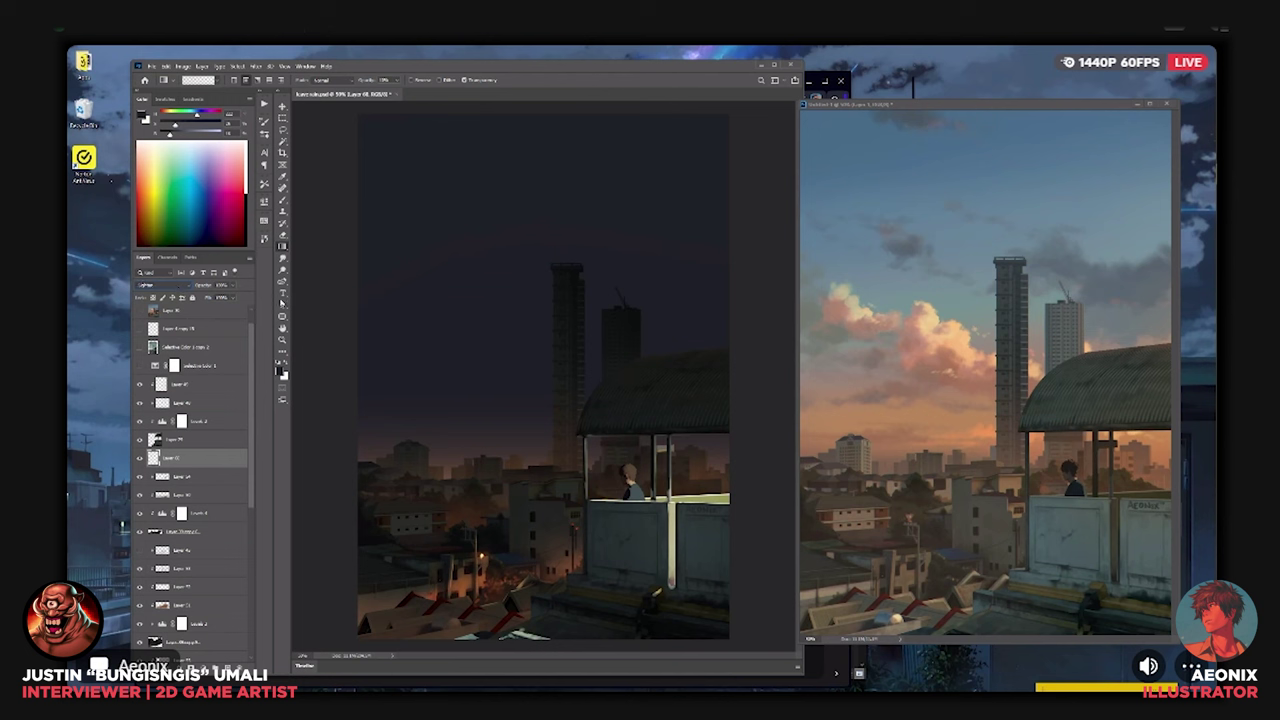
Sample a warm colour near the rooftops and add a faint haze gradient over the lower city behind the shed.
alt+click(558, 583)
key(ctrl+minus)
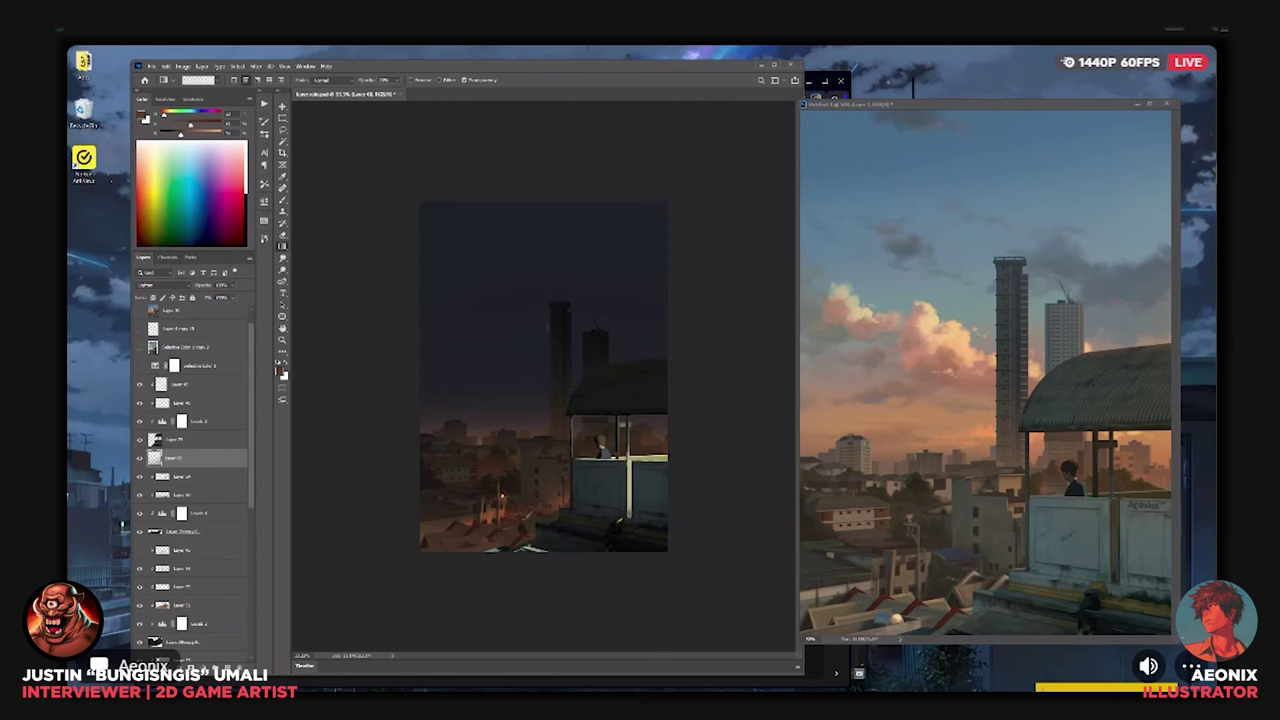
key(ctrl+plus)
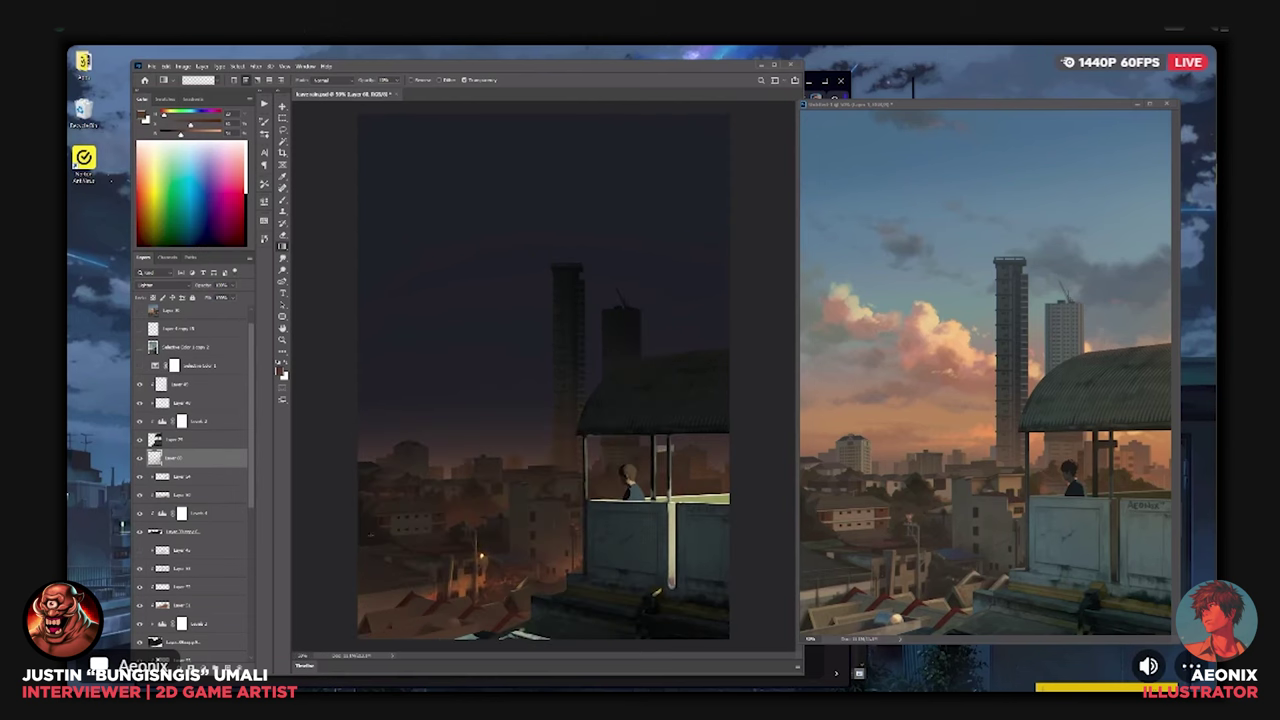
key(ctrl+minus)
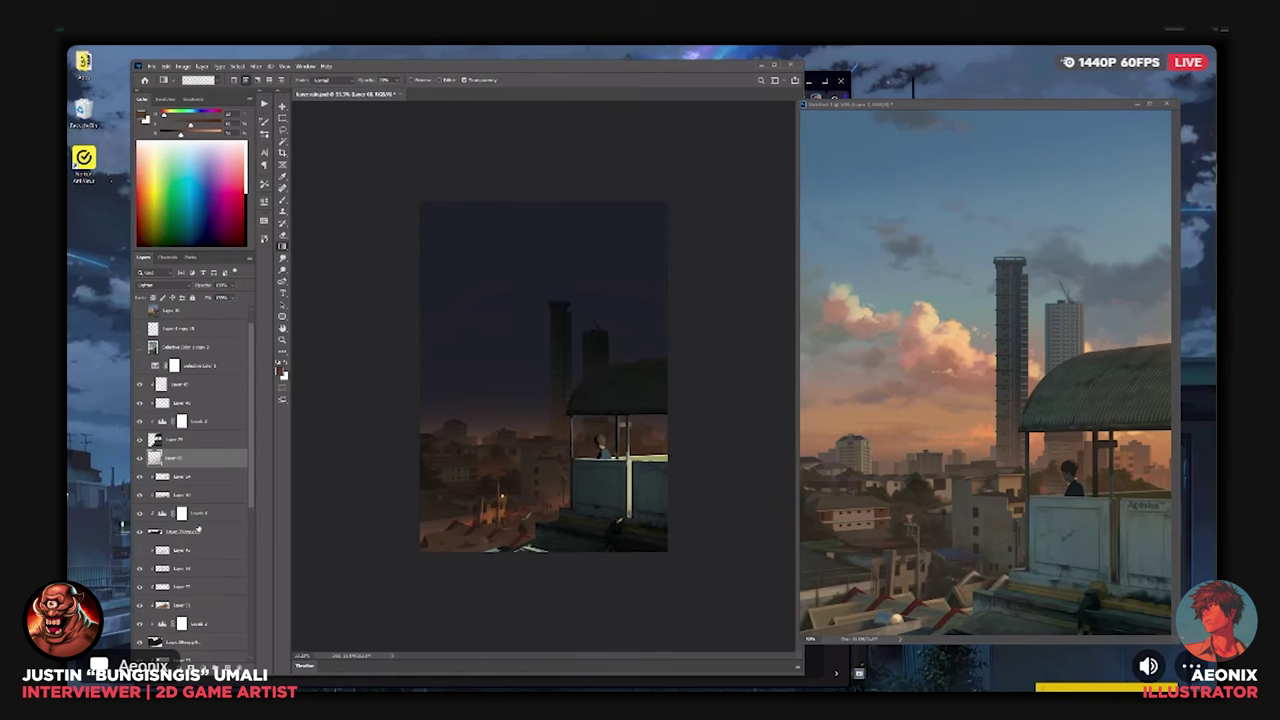
Add a new layer above the warm haze for tower lights and choose a pale mint green as the painting colour.
key(ctrl+1)
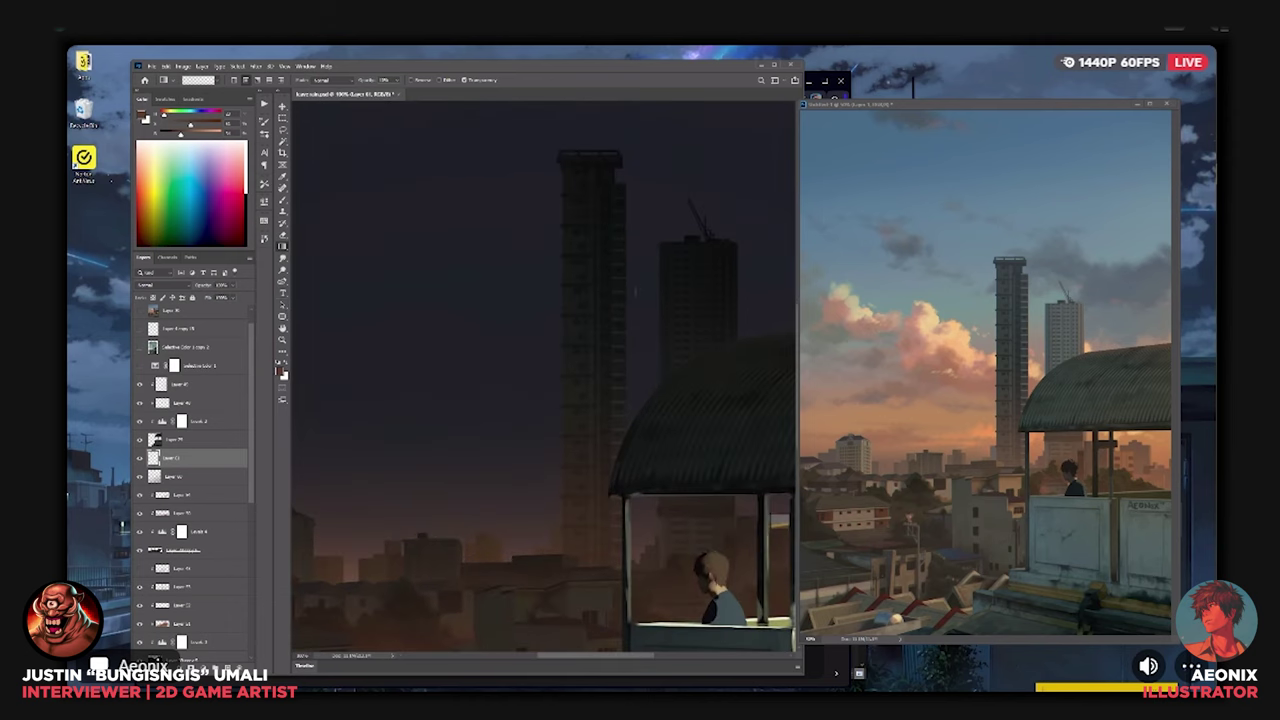
click(186, 115)
click(194, 134)
click(205, 125)
drag(218, 140, 174, 126)
key(ctrl+plus)
drag(601, 245, 512, 465)
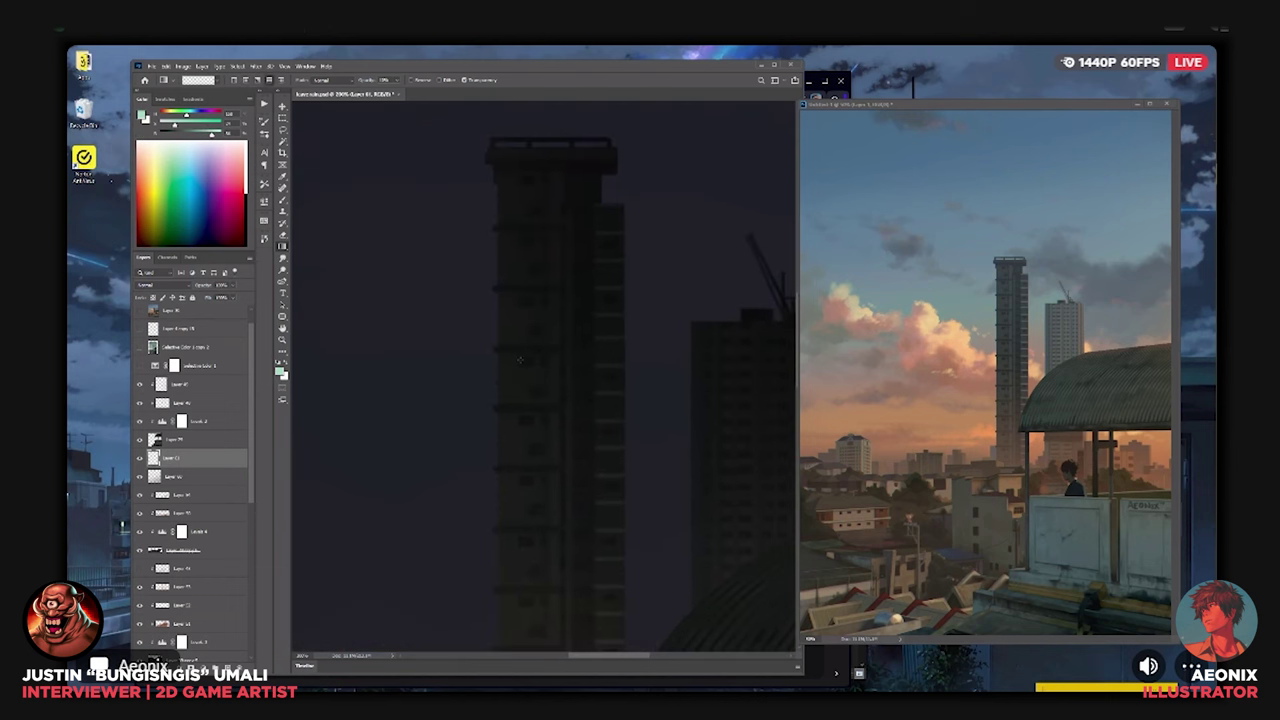
Switch to a brush and paint a thin, pale mint horizontal light strip across the taller tower.
right_click(518, 357)
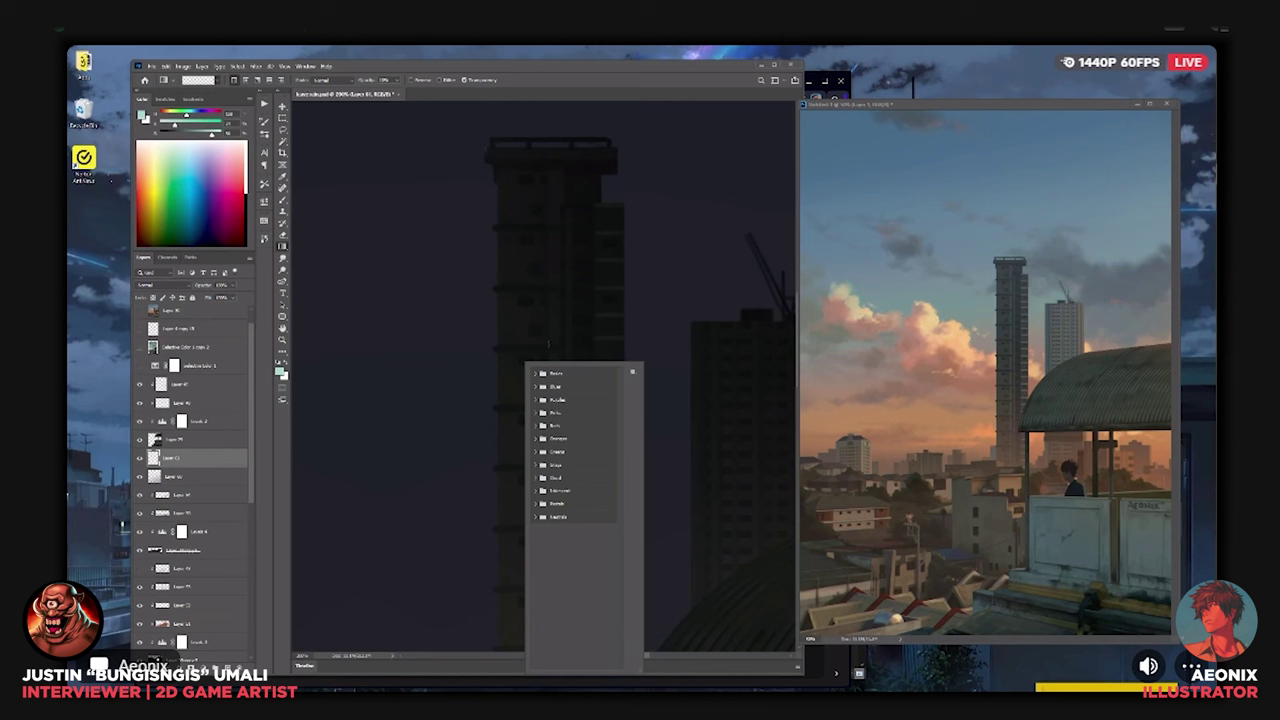
click(632, 372)
click(629, 343)
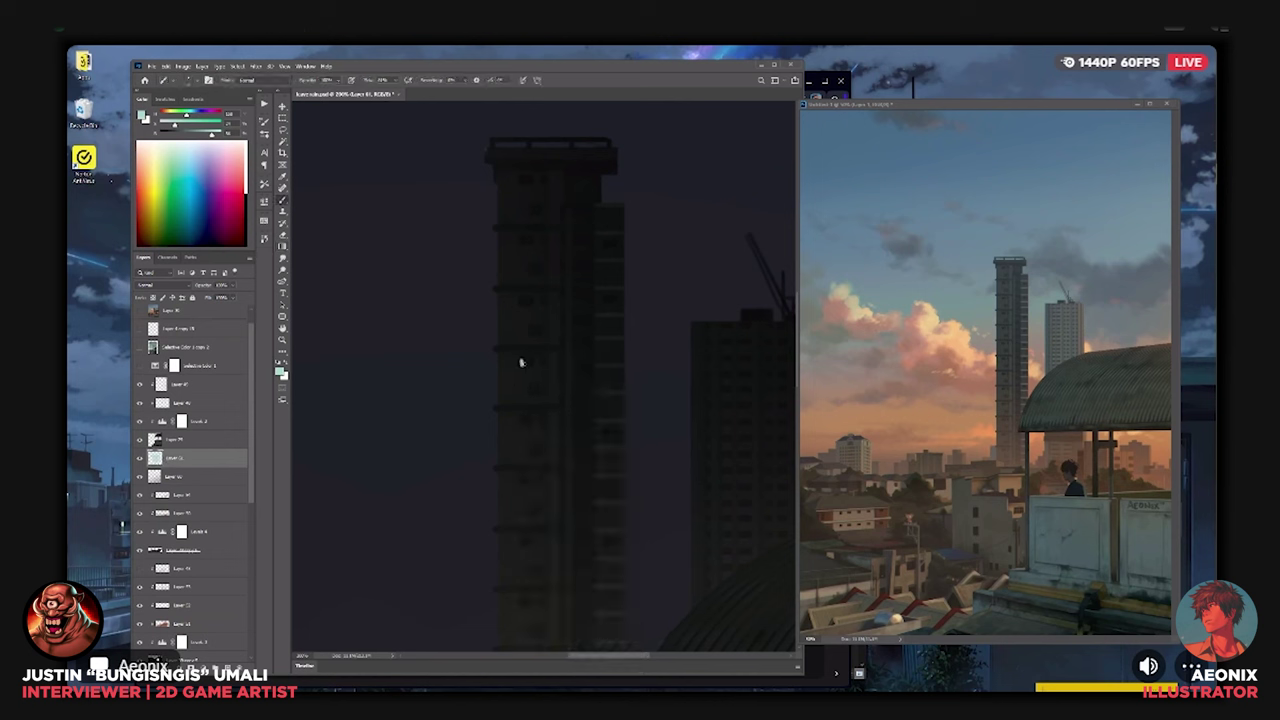
key(ctrl+minus)
key(ctrl+plus)
drag(518, 297, 684, 297)
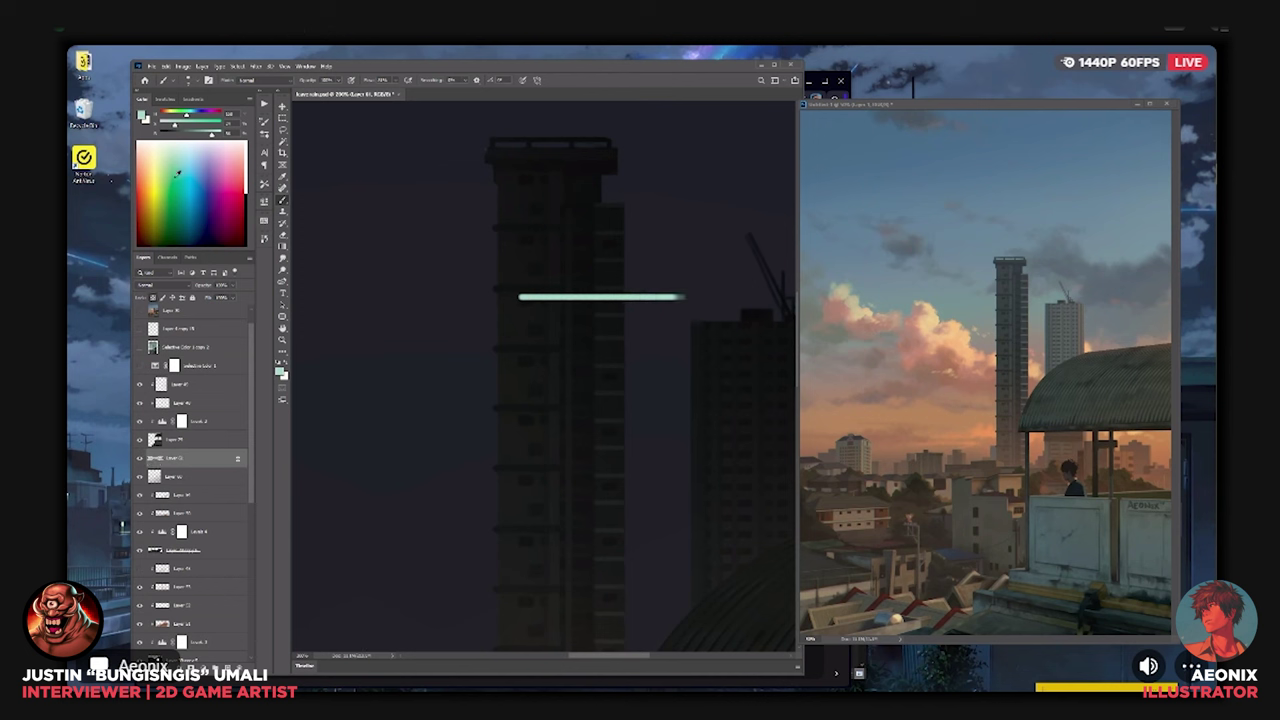
Vary the light strip within its locked transparency, adding stronger green, grey and white segments with a smaller brush.
click(178, 173)
mouse_move(520, 297)
mouse_down()
mouse_move(601, 297)
mouse_move(567, 295)
mouse_move(668, 297)
mouse_up()
drag(186, 124, 160, 124)
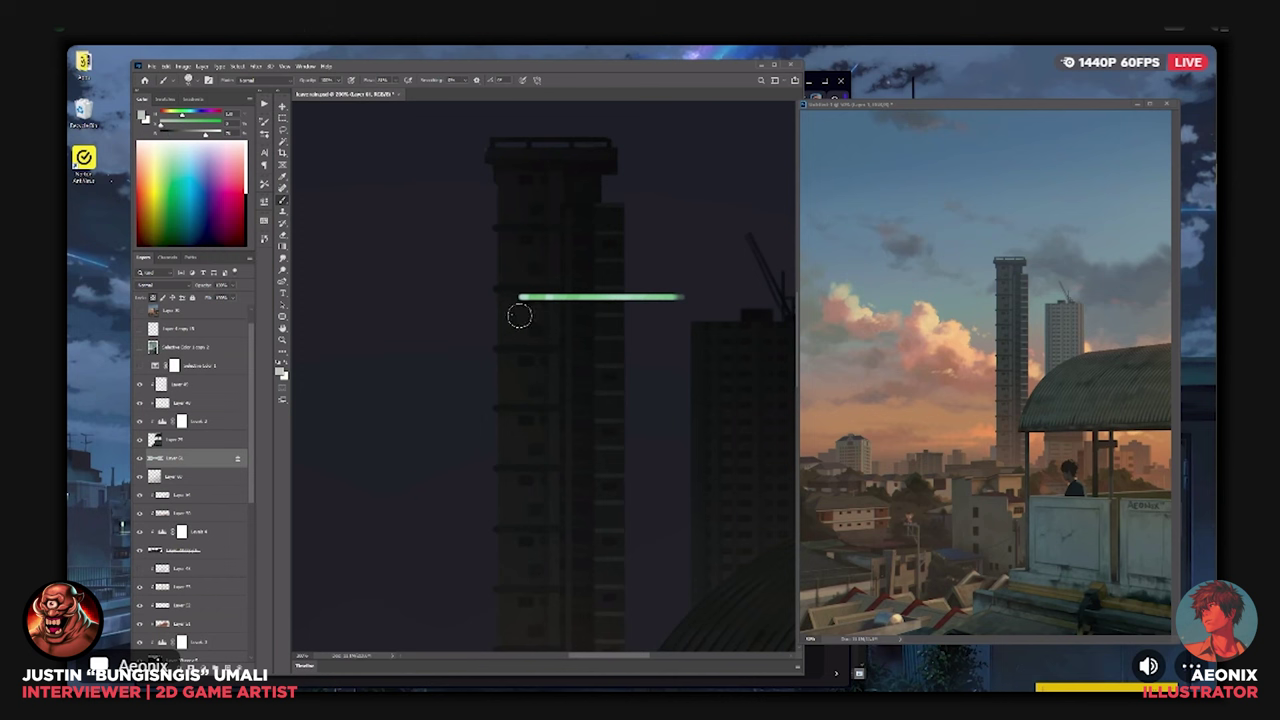
drag(528, 299, 594, 298)
key(bracketleft)
key(bracketleft)
key(bracketleft)
key(bracketleft)
drag(211, 136, 219, 133)
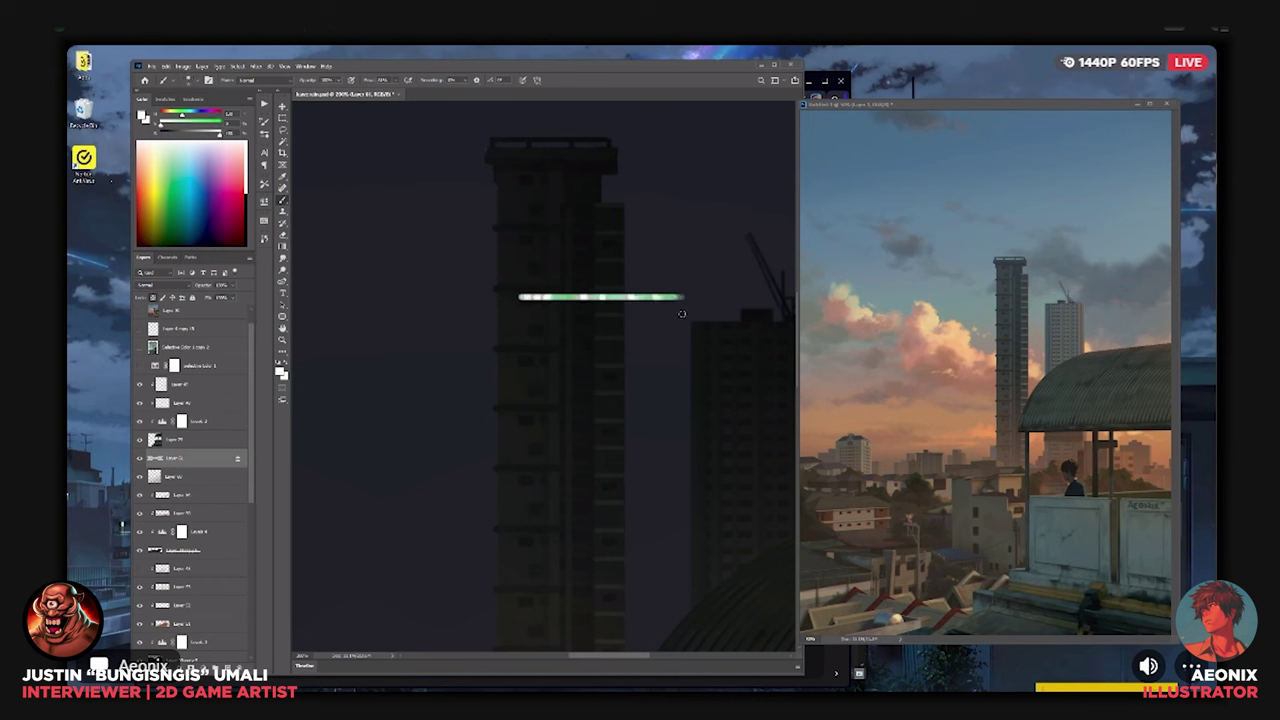
key(e)
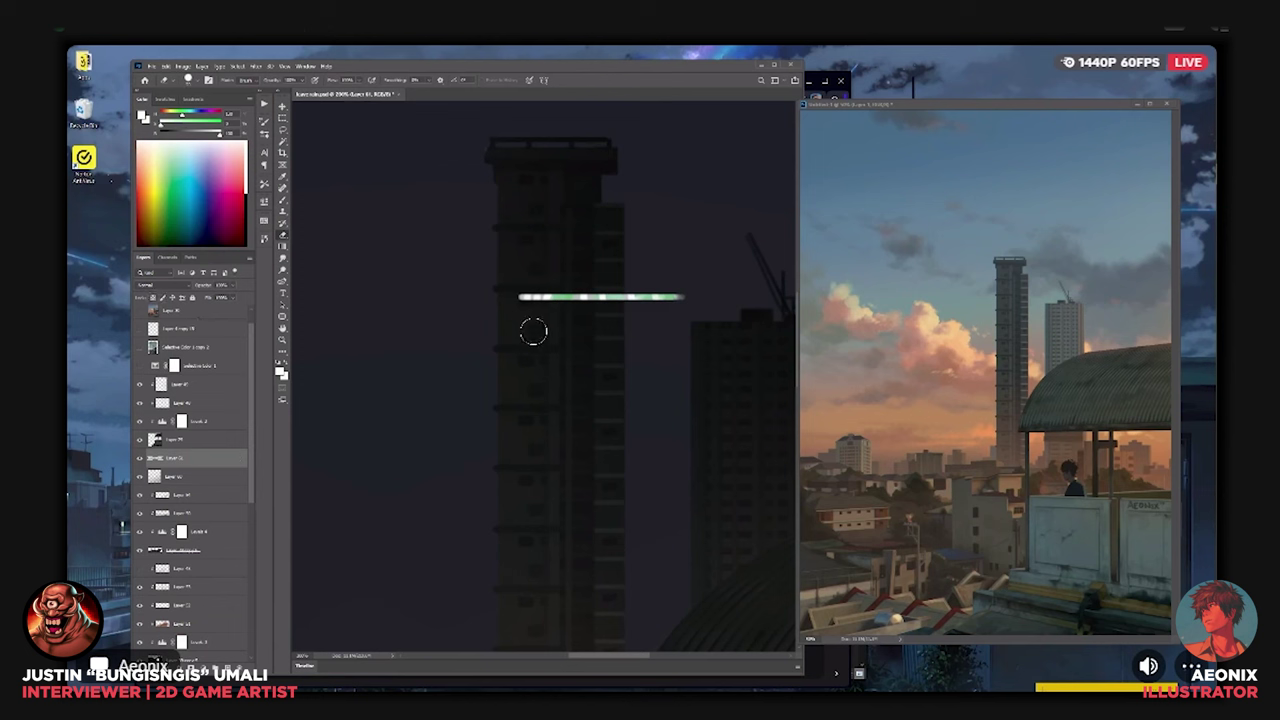
Erase gaps along the tower's light strip with a progressively smaller eraser to break it into a row of separate windows.
mouse_move(514, 288)
mouse_down()
mouse_move(510, 310)
mouse_move(535, 296)
mouse_move(548, 309)
mouse_up()
key(bracketleft)
key(bracketleft)
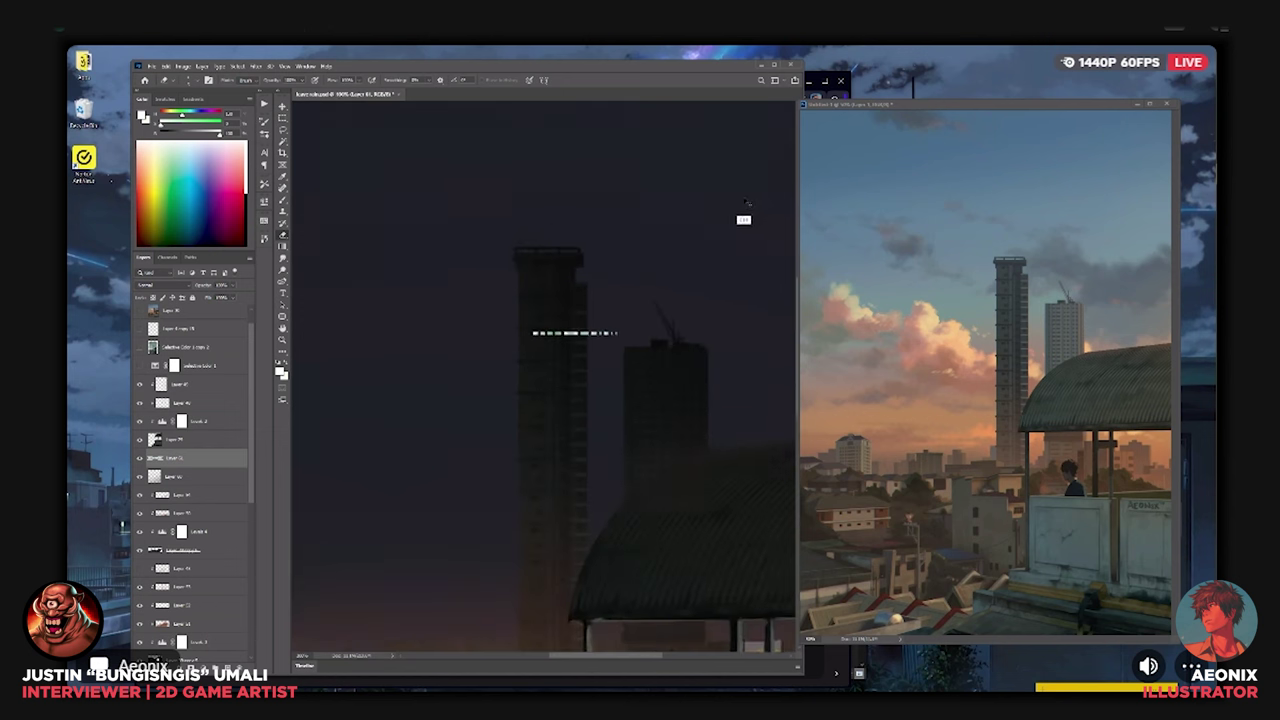
Apply Hue/Saturation to the window row, lowering its lightness, raising its saturation and shifting the hue from green toward yellow.
key(ctrl+u)
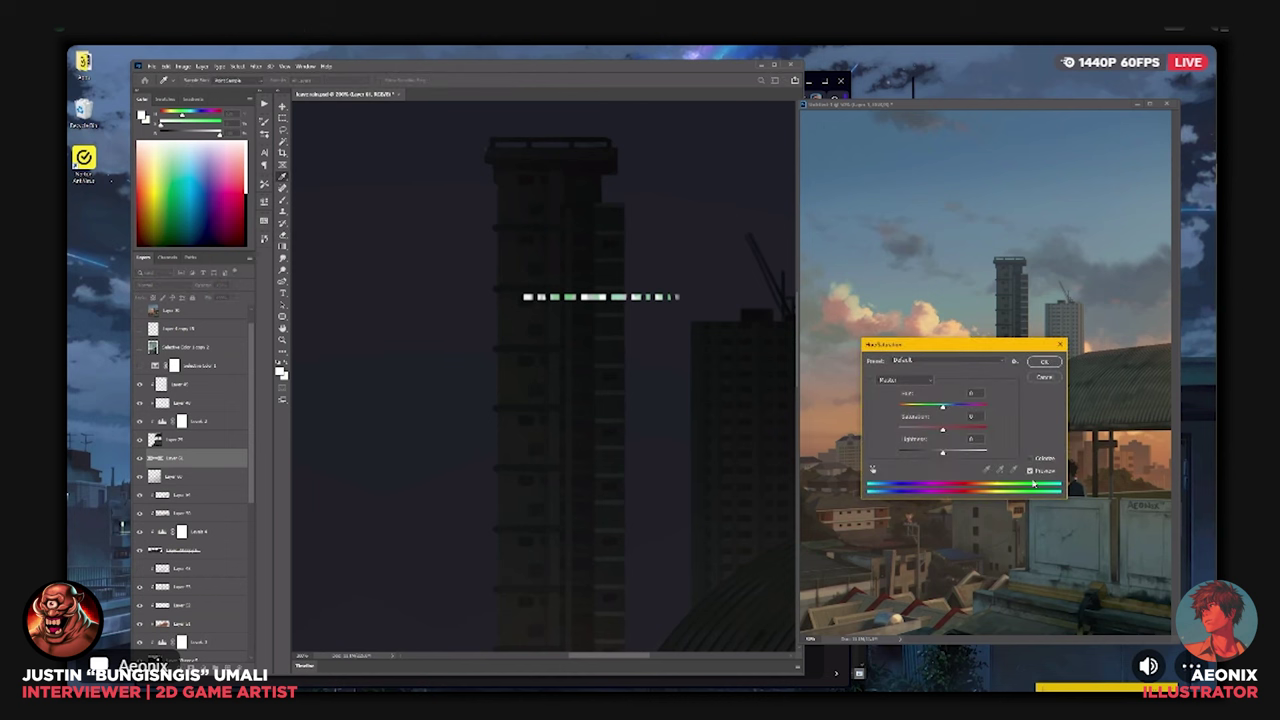
drag(942, 455, 934, 452)
click(956, 430)
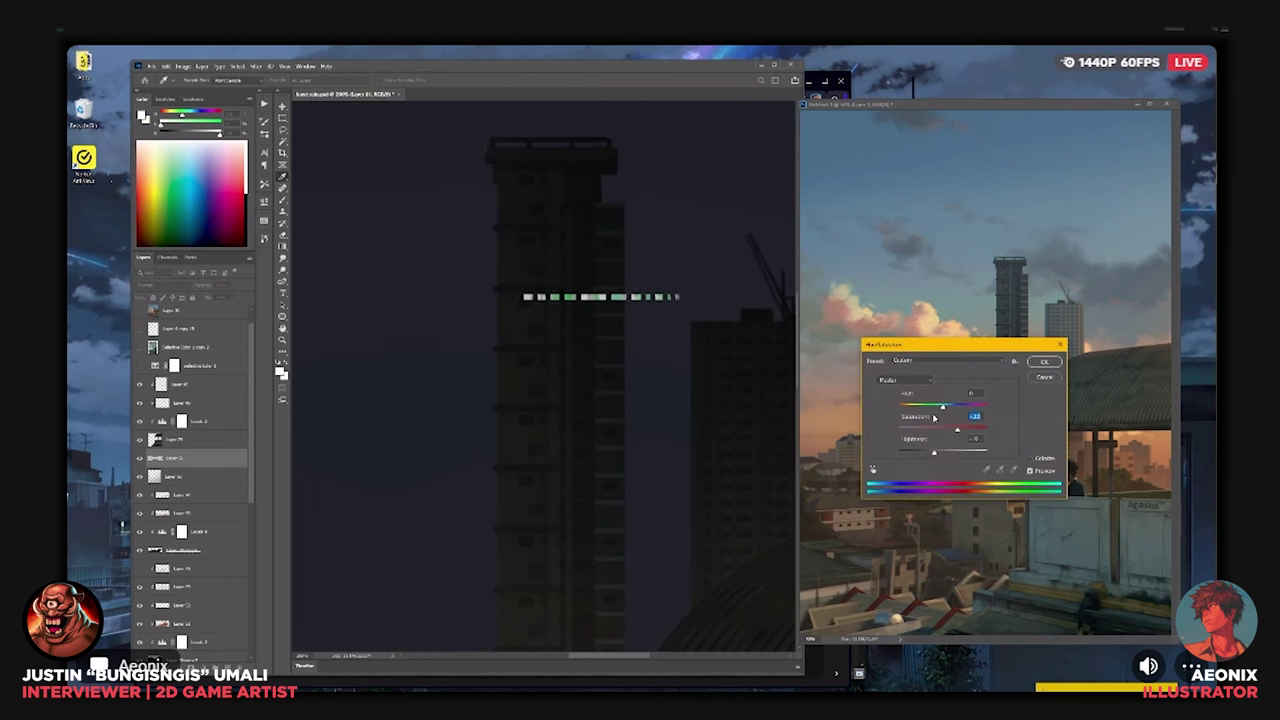
drag(942, 407, 913, 408)
click(1044, 362)
key(ctrl+minus)
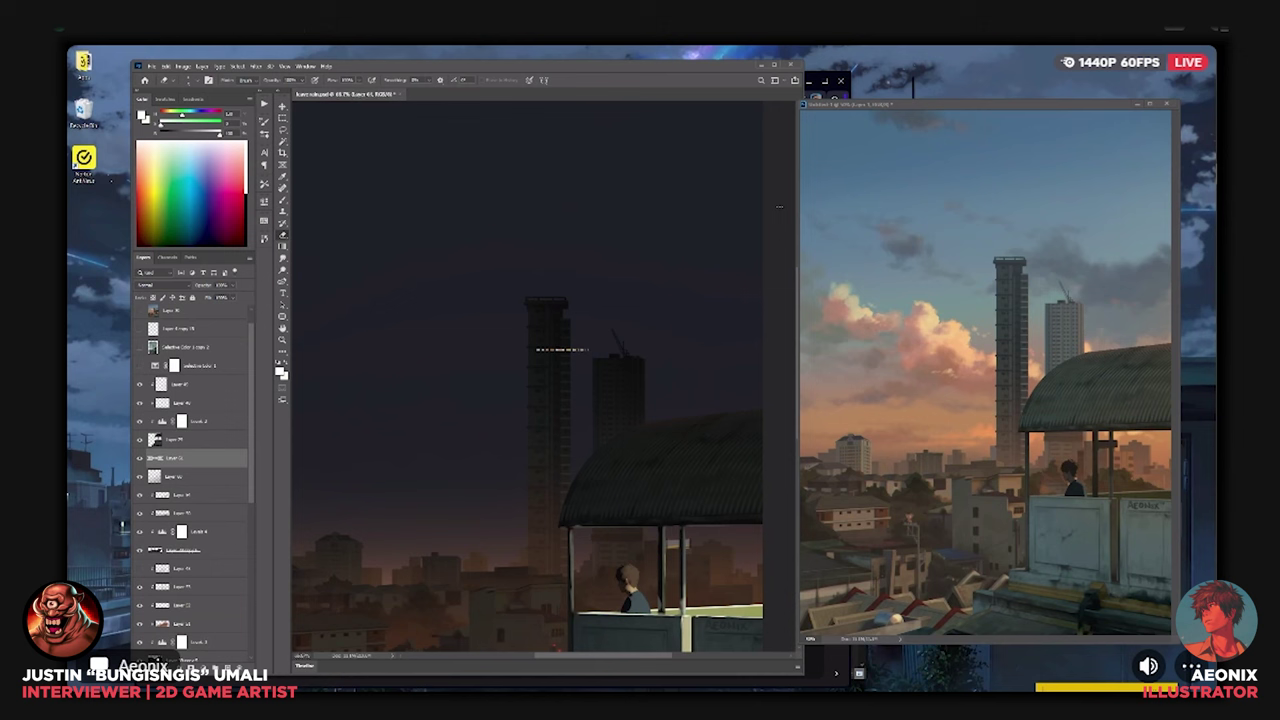
Readjust the hue of the window row with a second Hue/Saturation correction, keeping it yellow-green.
key(ctrl+u)
drag(934, 408, 967, 416)
click(1050, 363)
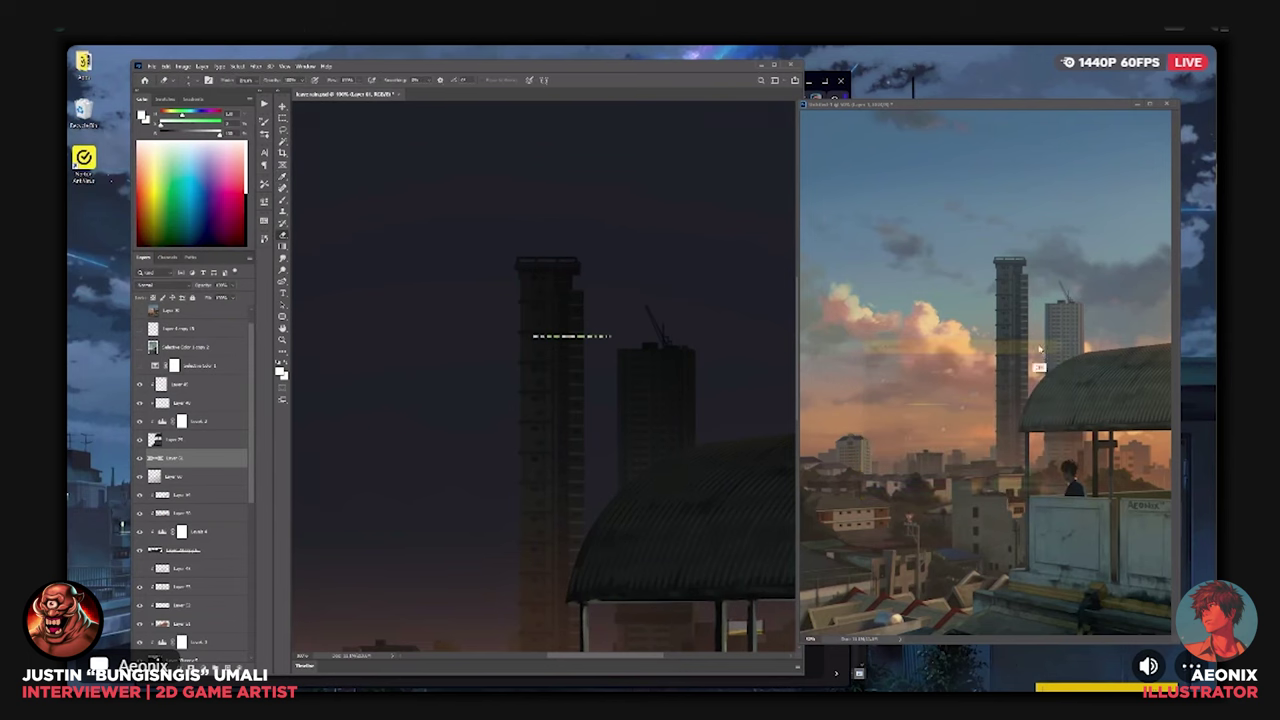
Duplicate the window row and place the copy directly beneath the original on the taller tower.
key(ctrl+plus)
key(ctrl+minus)
key(ctrl+plus)
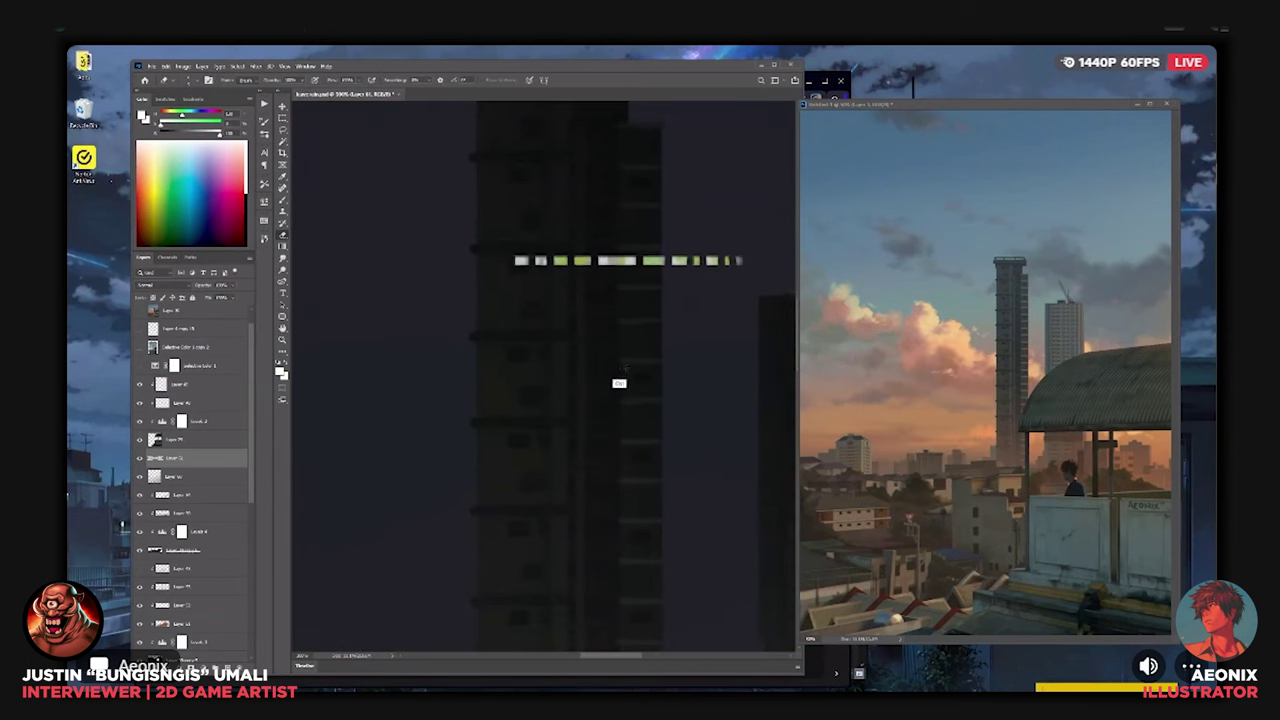
key(ctrl+minus)
key(ctrl+j)
key(ctrl+t)
drag(660, 303, 662, 316)
key(Return)
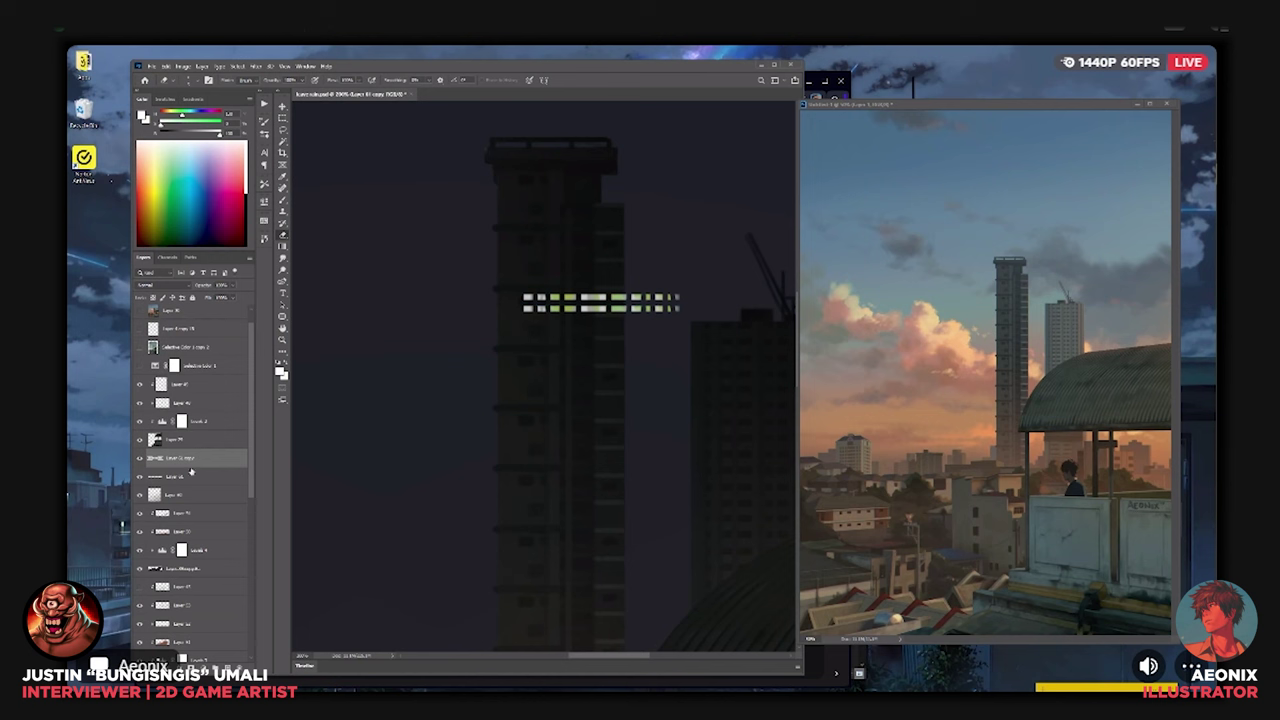
Duplicate the pair of window rows and place the copy a little below to form a four-row block.
key(ctrl+j)
key(ctrl+t)
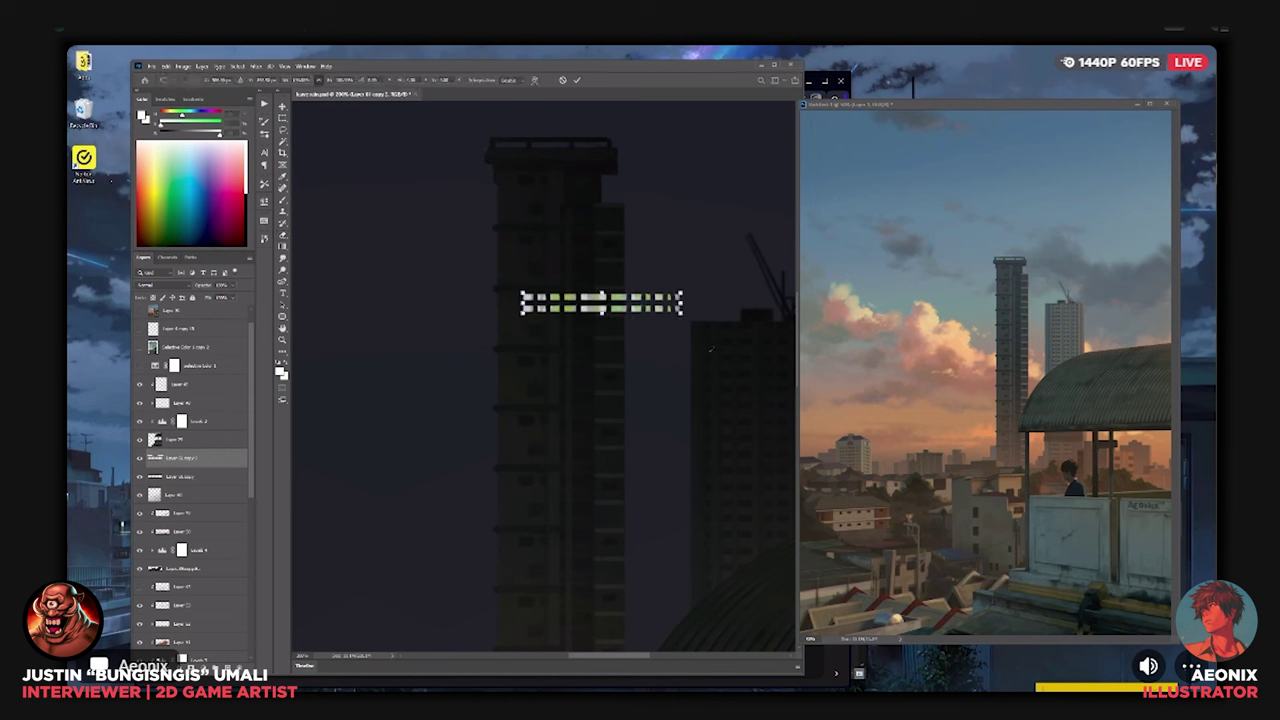
mouse_move(659, 326)
mouse_down()
mouse_move(655, 365)
mouse_move(660, 340)
mouse_up()
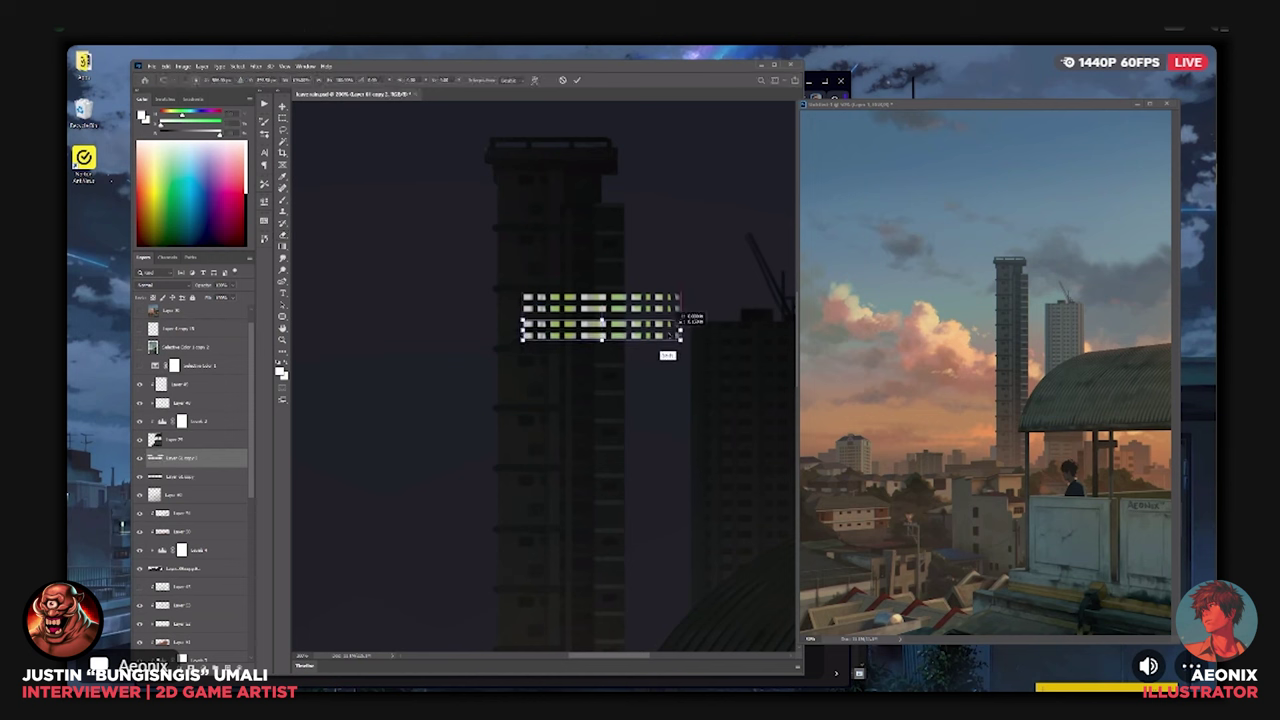
key(Return)
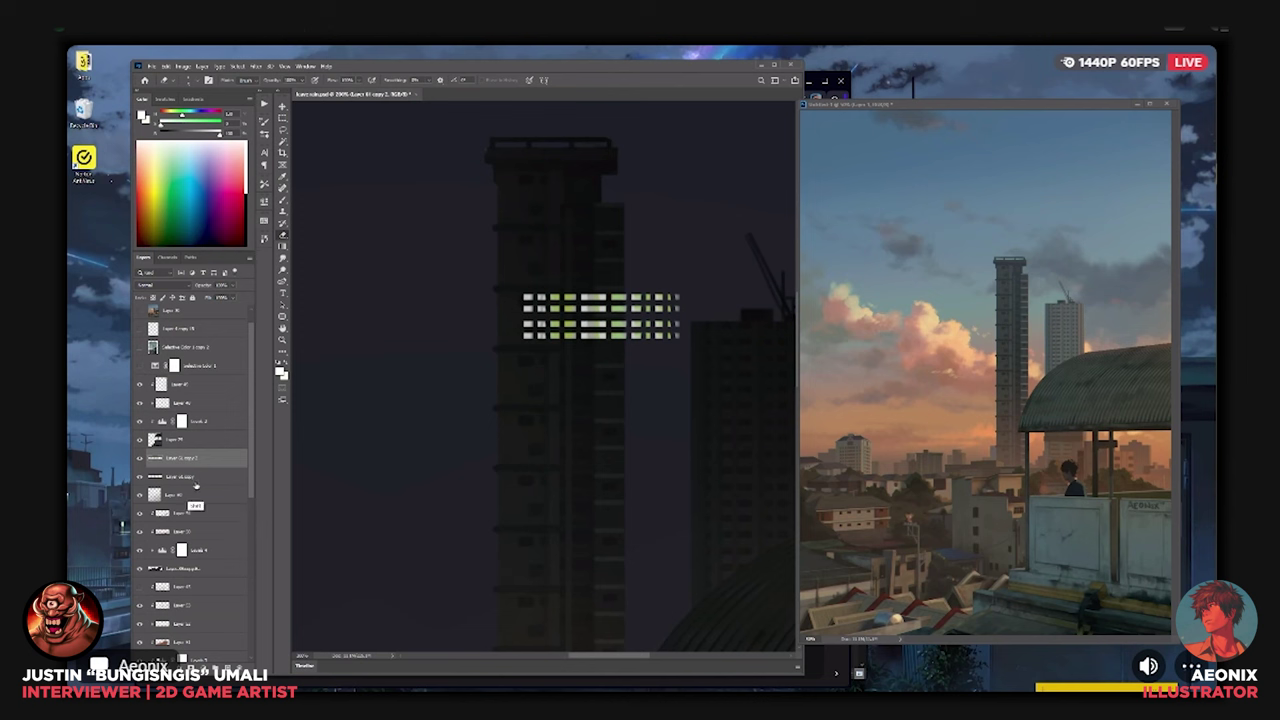
Merge the window row layers, then duplicate the four-row block and place the copy farther down the taller tower.
shift+click(196, 484)
key(ctrl+e)
key(ctrl+j)
key(ctrl+t)
drag(655, 328, 652, 476)
key(Return)
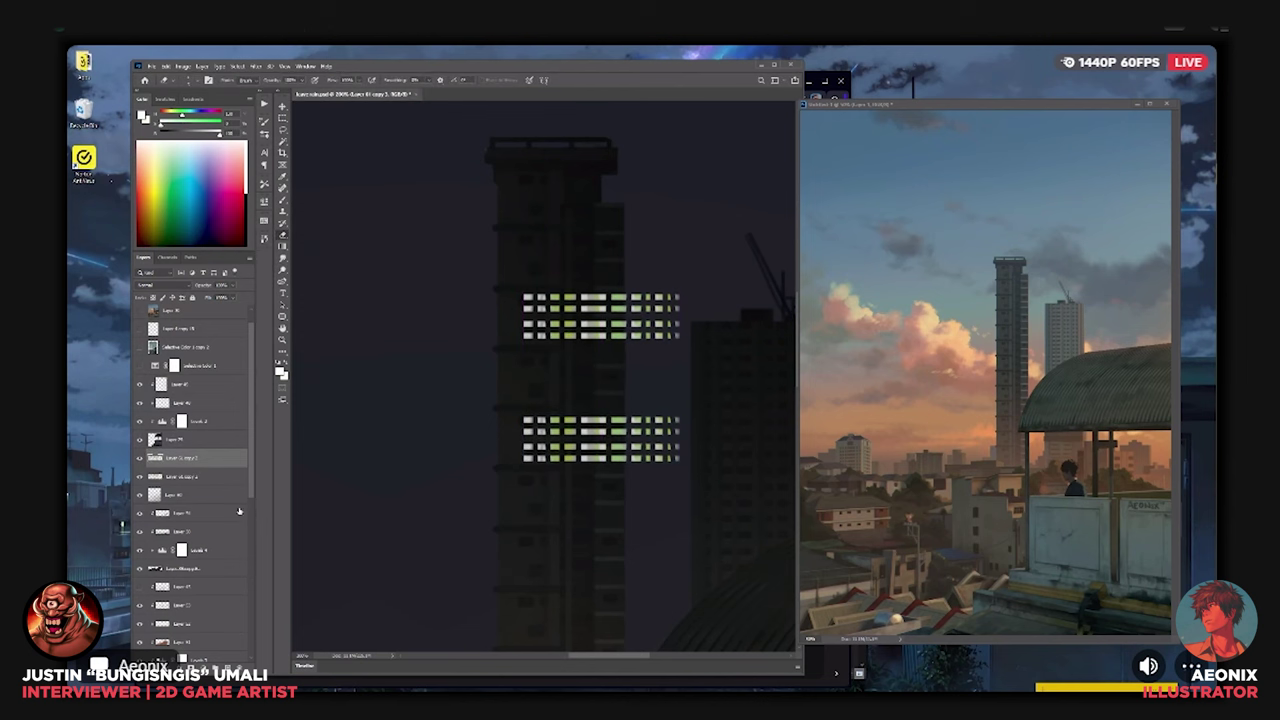
Merge the two four-row blocks, duplicate the result and move the copy down to extend the windows along the tower.
shift+click(211, 478)
key(ctrl+e)
key(ctrl+j)
key(ctrl+t)
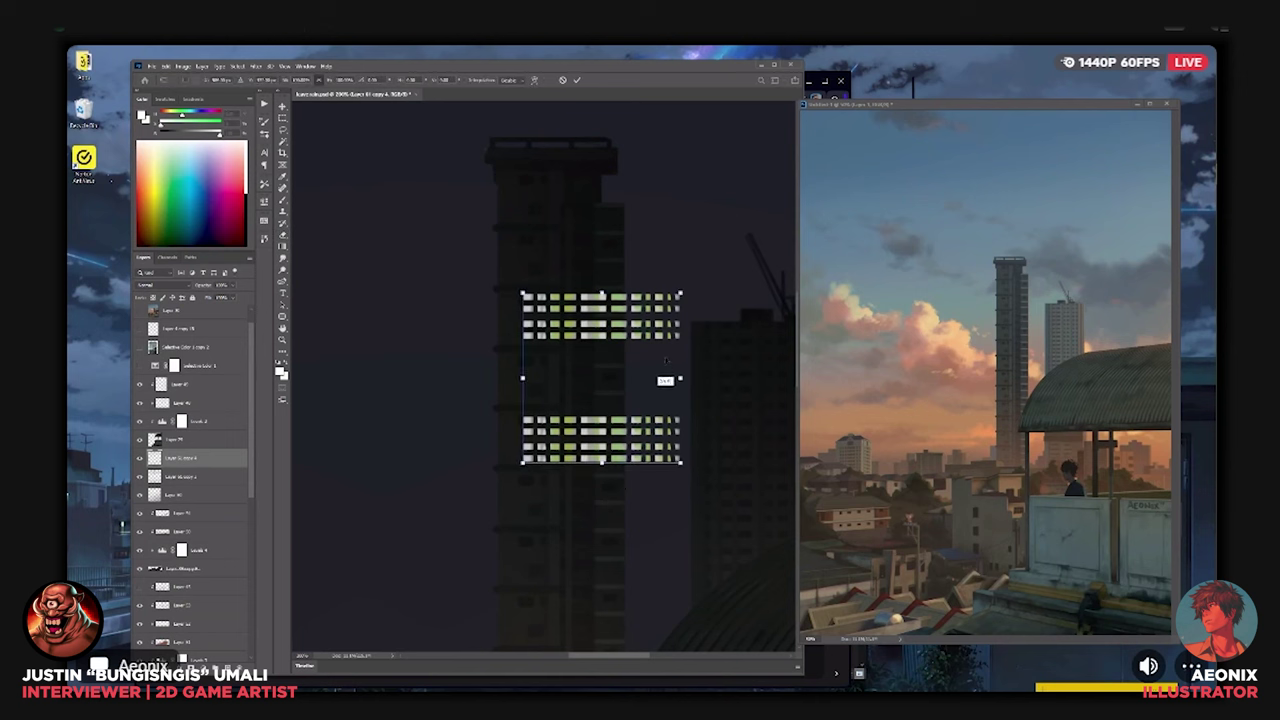
drag(665, 360, 661, 546)
key(Return)
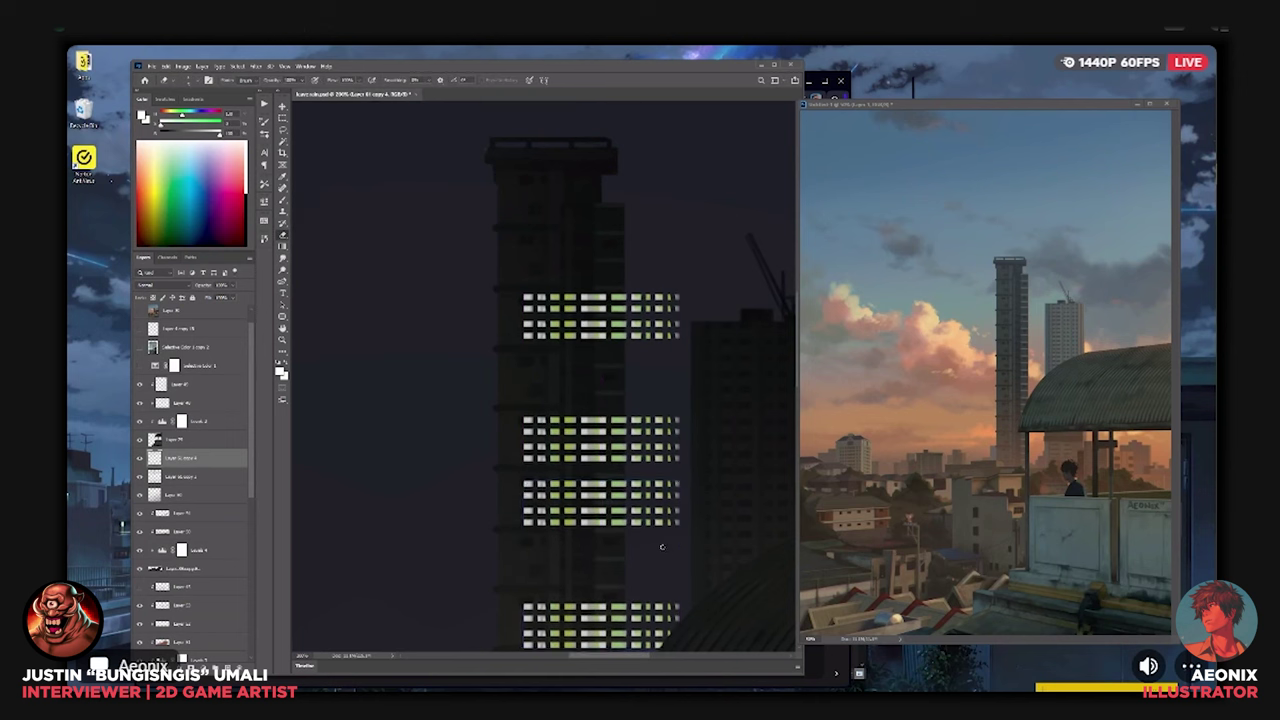
key(ctrl+0)
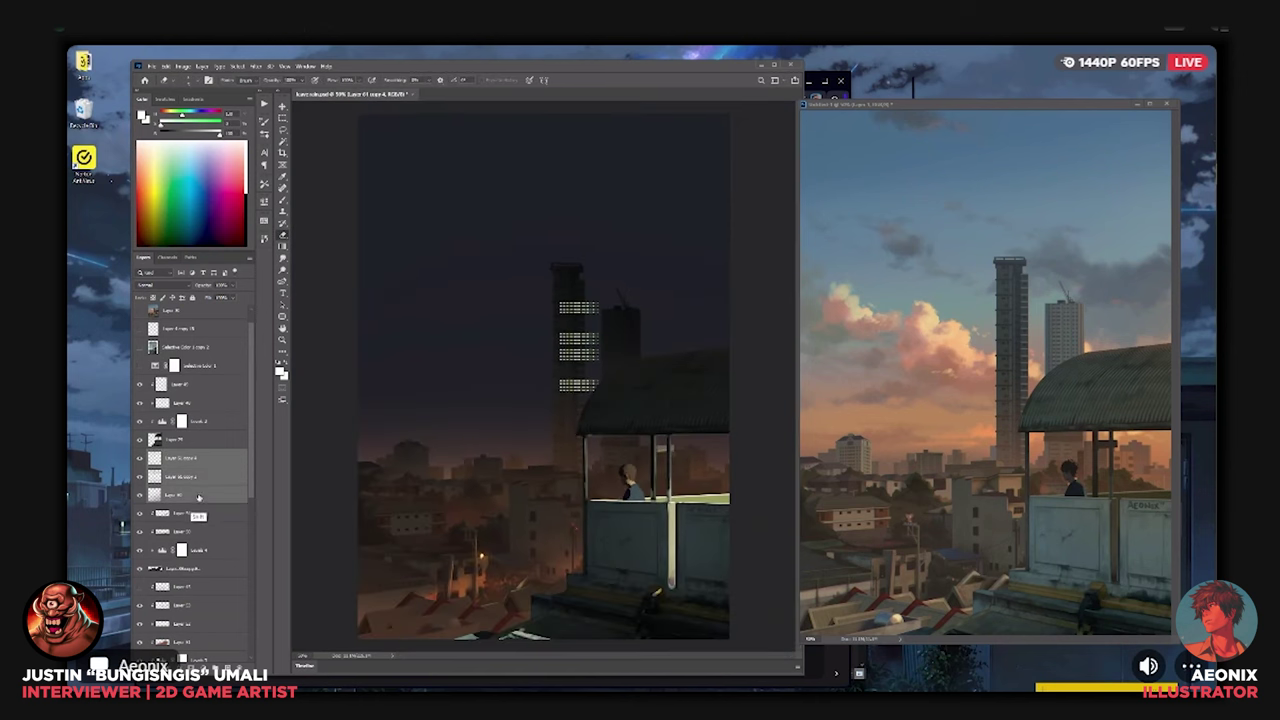
key(ctrl+e)
key(ctrl+t)
key(Escape)
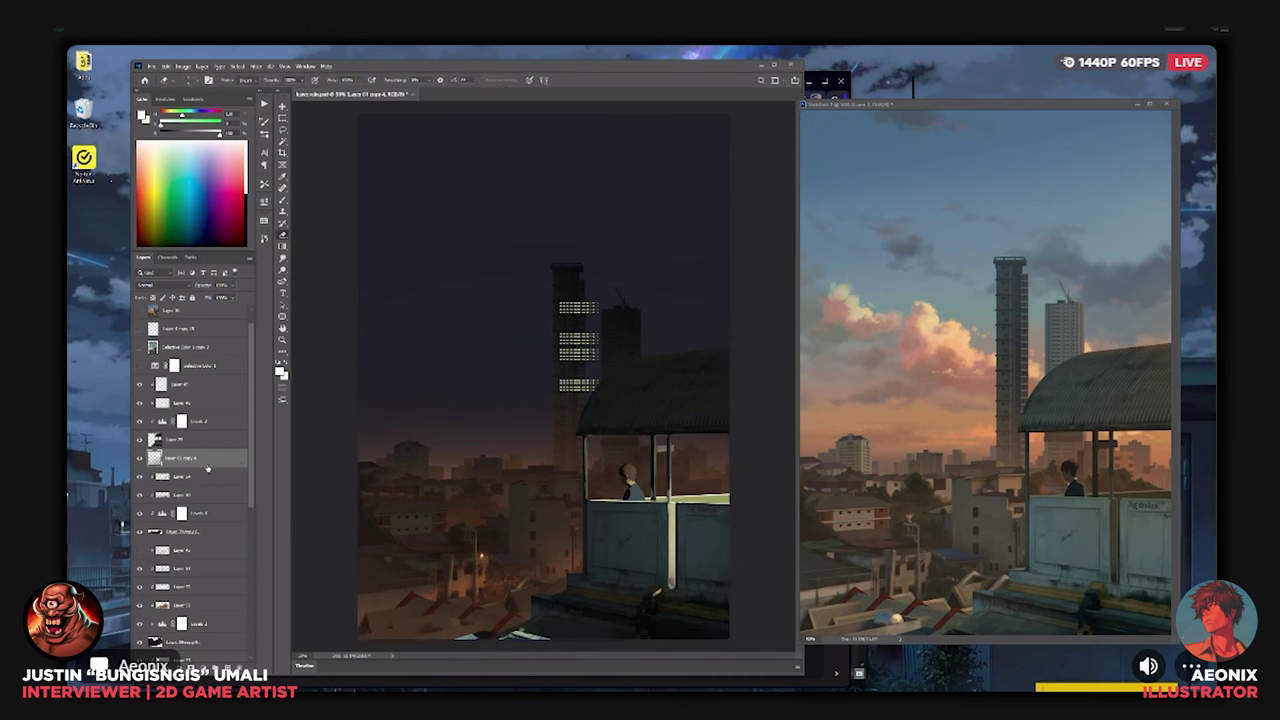
key(ctrl+z)
key(ctrl+z)
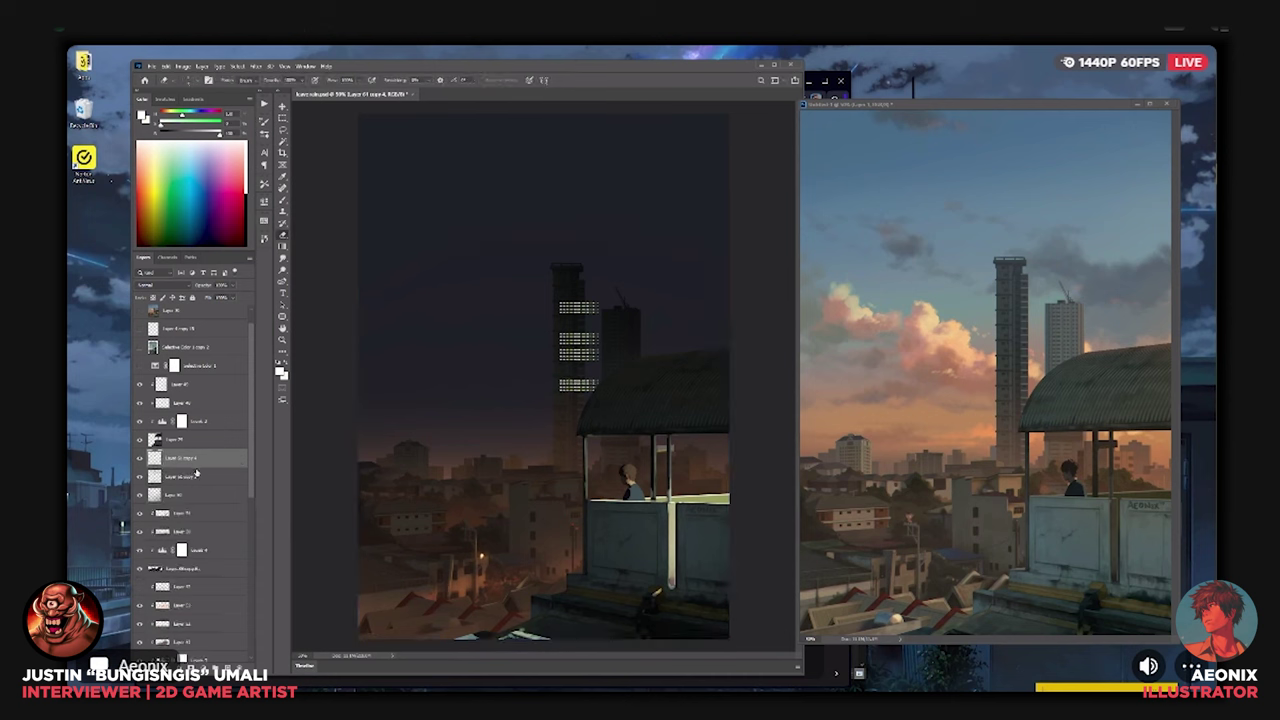
Merge only the two window light layers and toggle the merged layer's visibility to compare the towers with and without lights.
shift+click(187, 478)
key(ctrl+e)
click(140, 458)
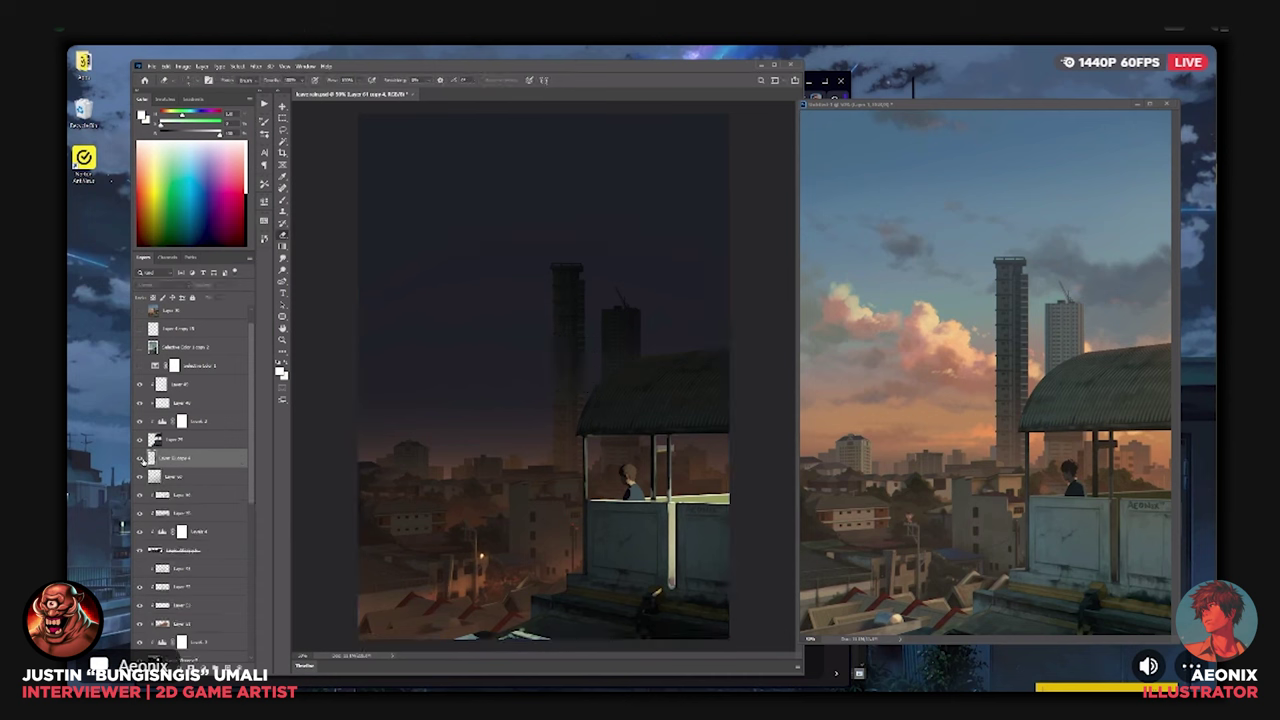
click(140, 458)
Move the window lights onto the shorter tower and scale them down to fit within its facade.
key(ctrl+plus)
key(ctrl+plus)
key(ctrl+plus)
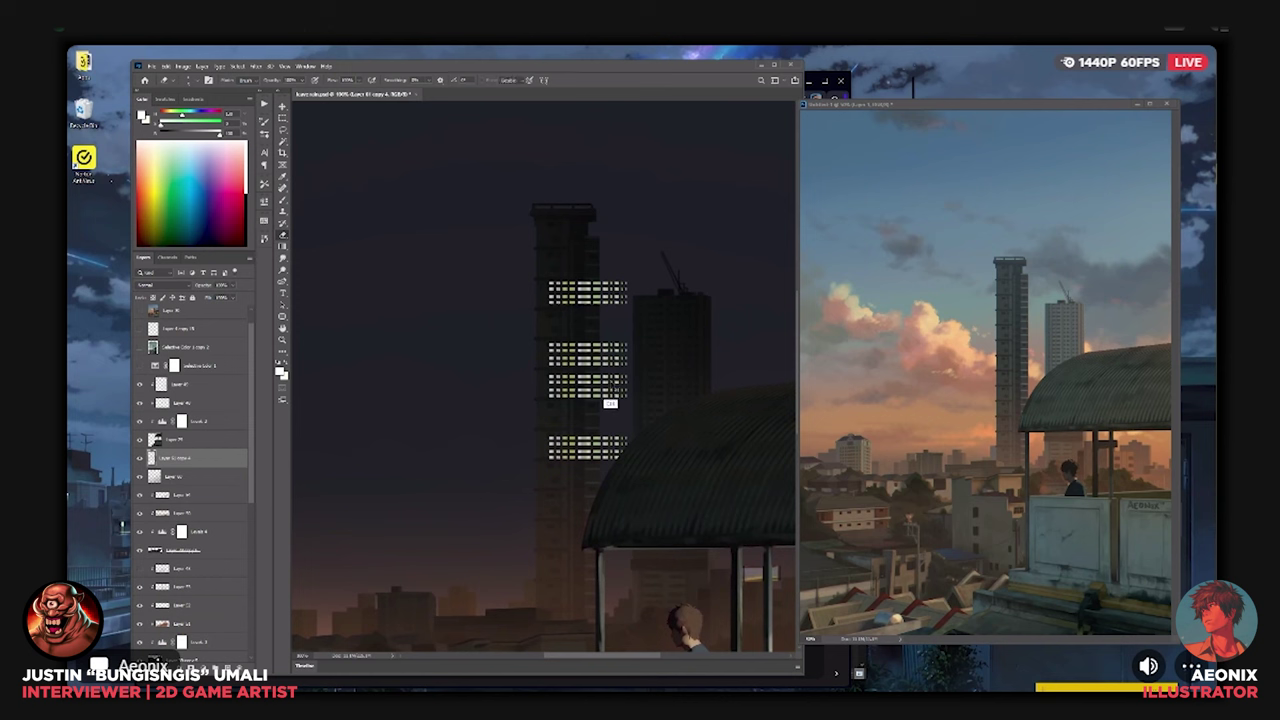
key(ctrl+t)
drag(630, 357, 733, 412)
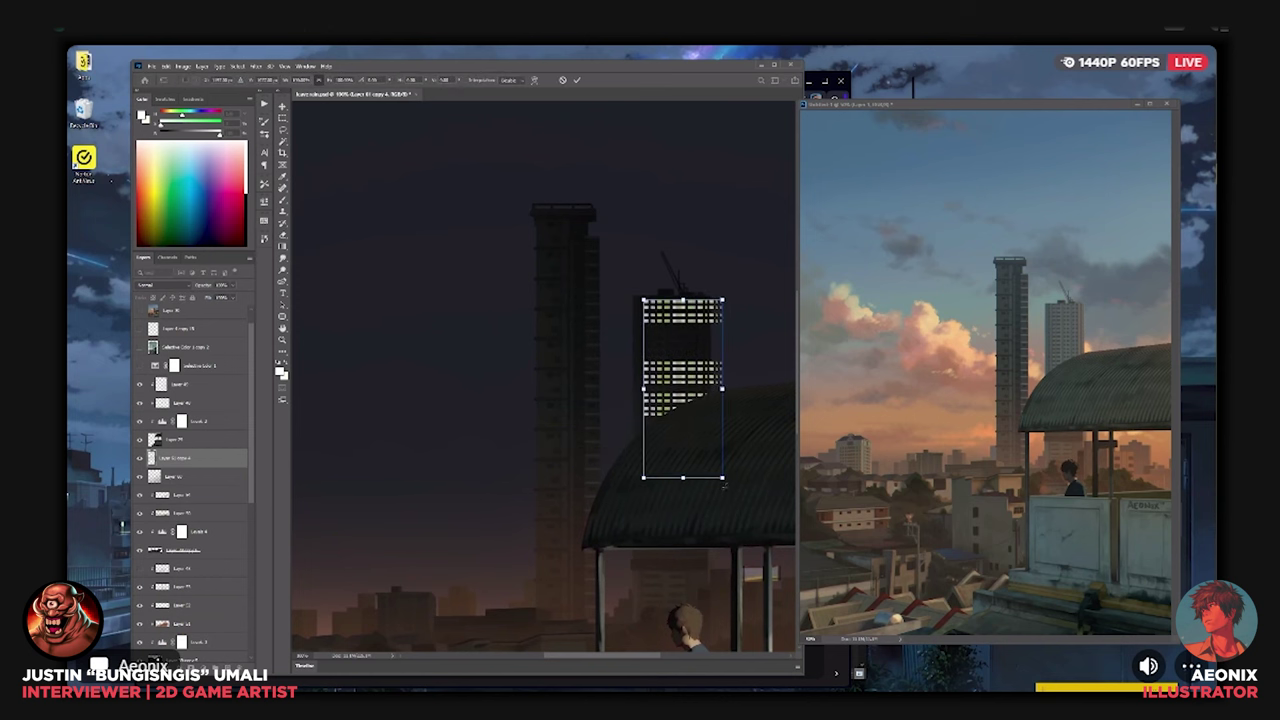
drag(723, 482, 690, 420)
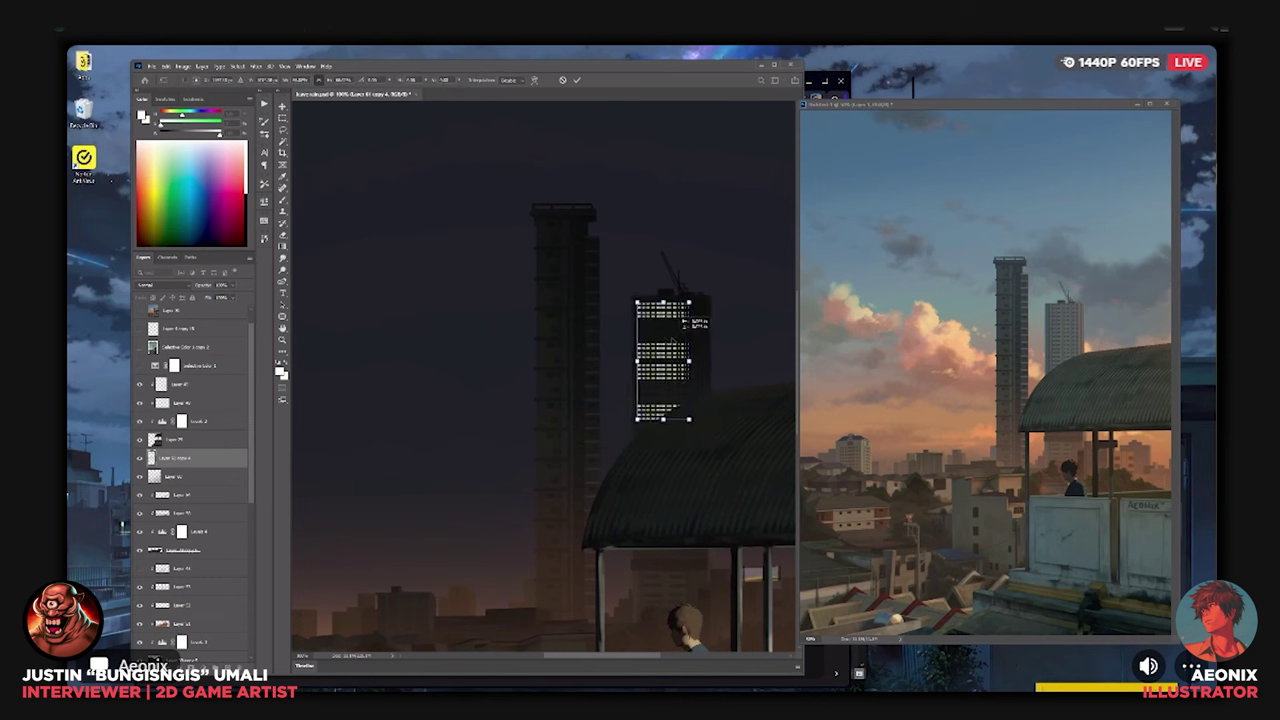
drag(672, 342, 675, 338)
key(Return)
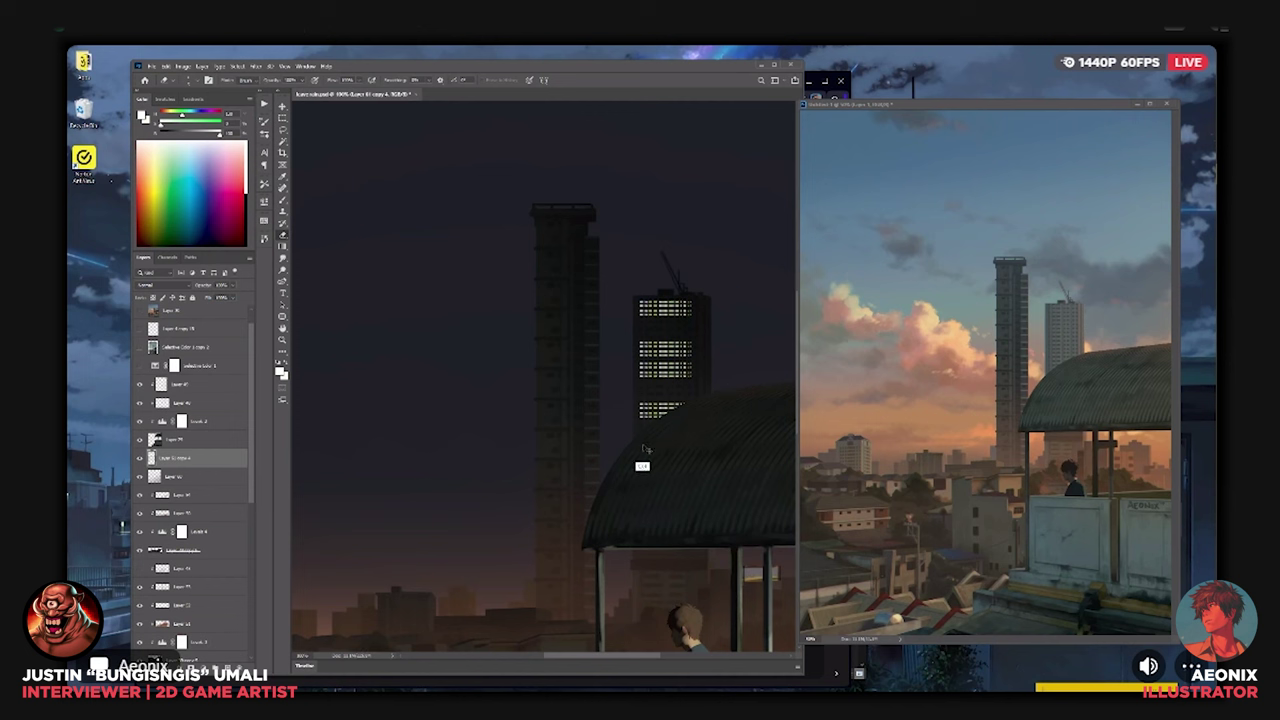
Duplicate the shorter tower's window lights, move the copy down behind the shed and merge both layers.
key(ctrl+j)
key(ctrl+t)
drag(649, 316, 649, 494)
key(Return)
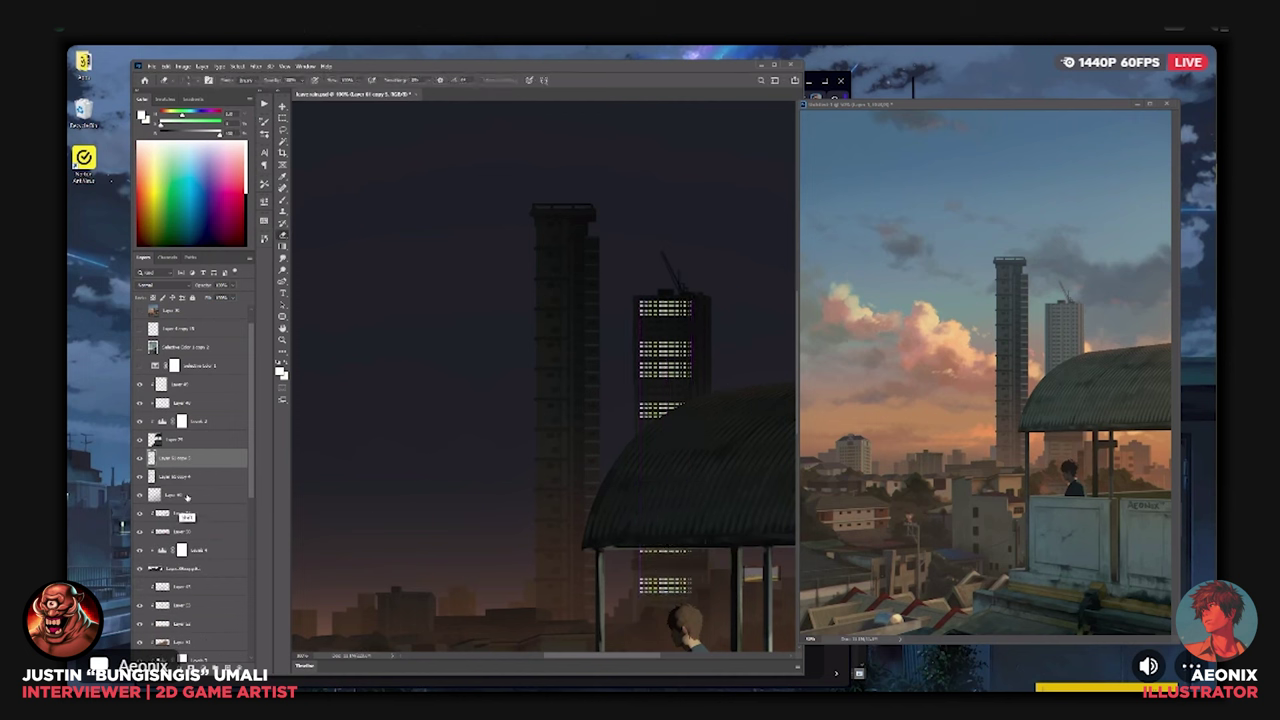
shift+click(188, 477)
key(ctrl+e)
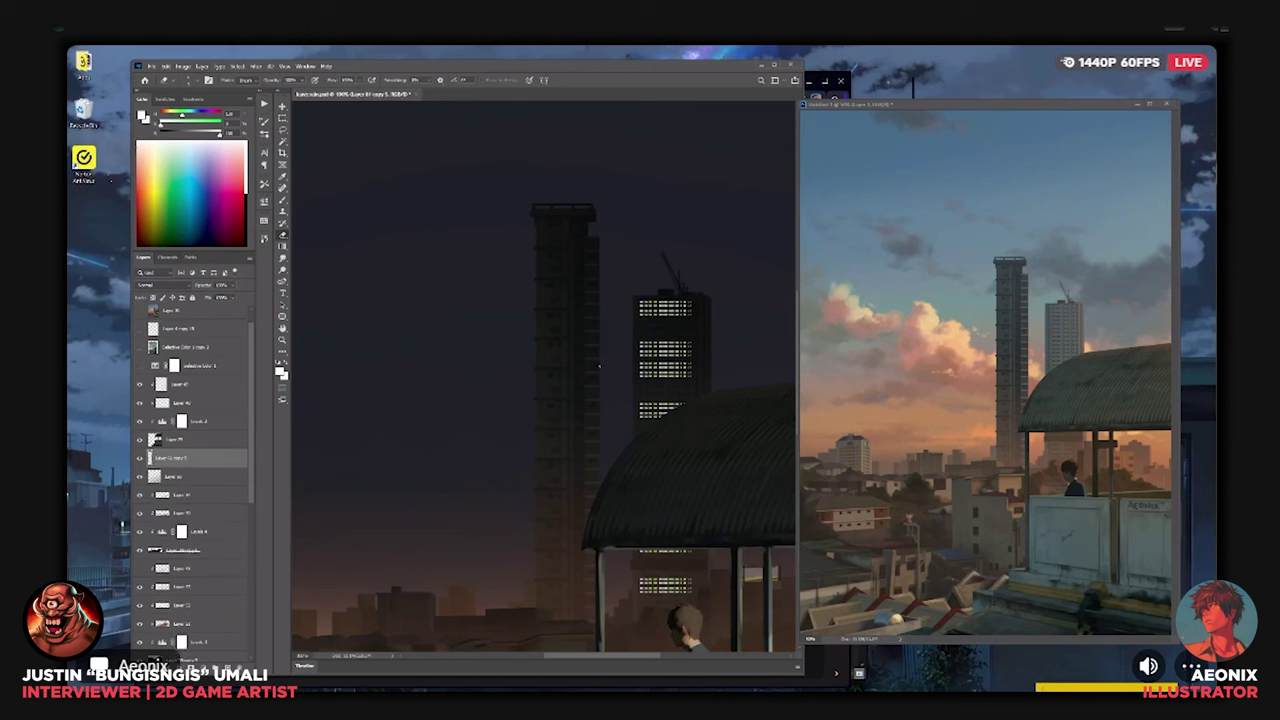
Add a layer mask to the window lights and brush black over parts of it to hide a vertical column and scattered windows.
click(191, 668)
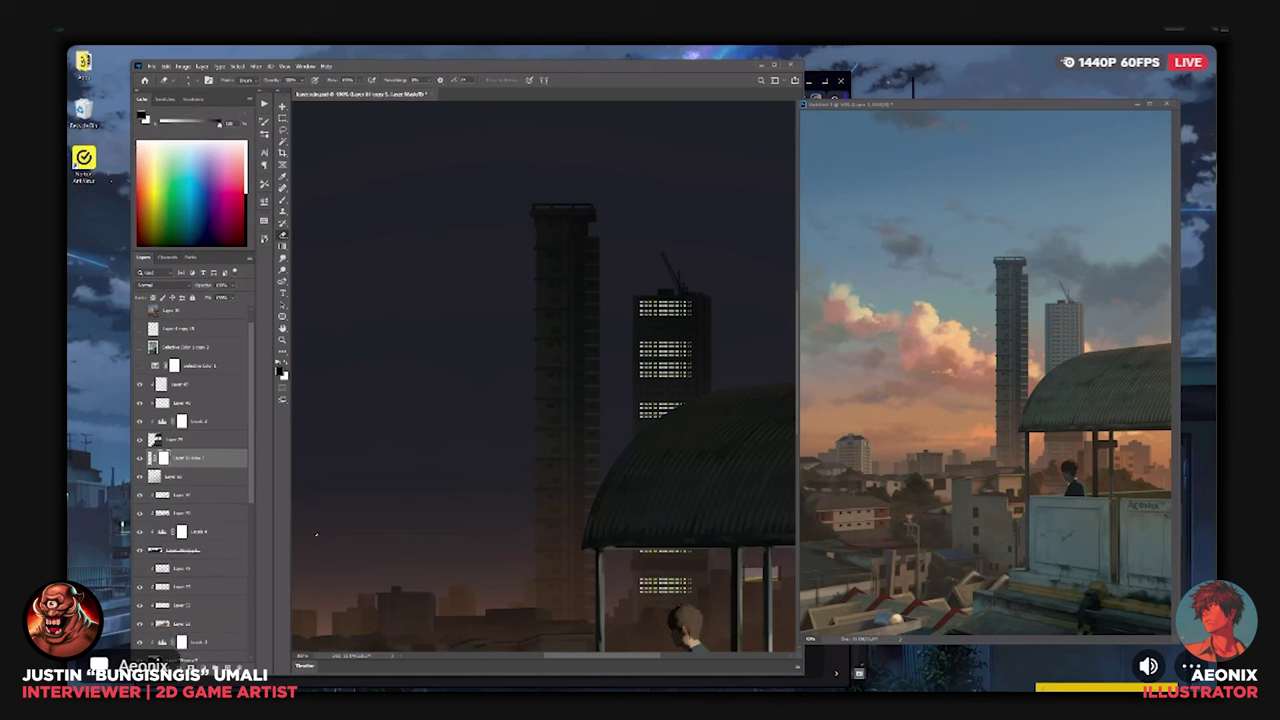
key(b)
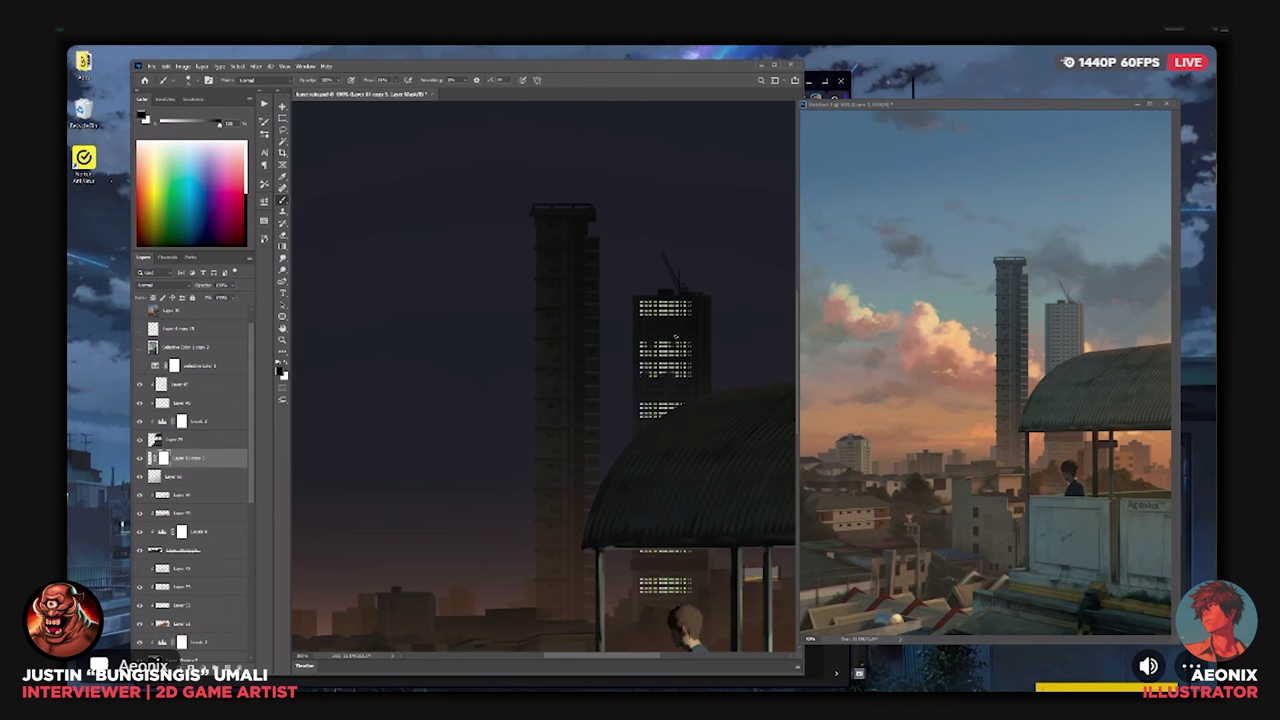
drag(675, 335, 655, 379)
drag(664, 290, 665, 530)
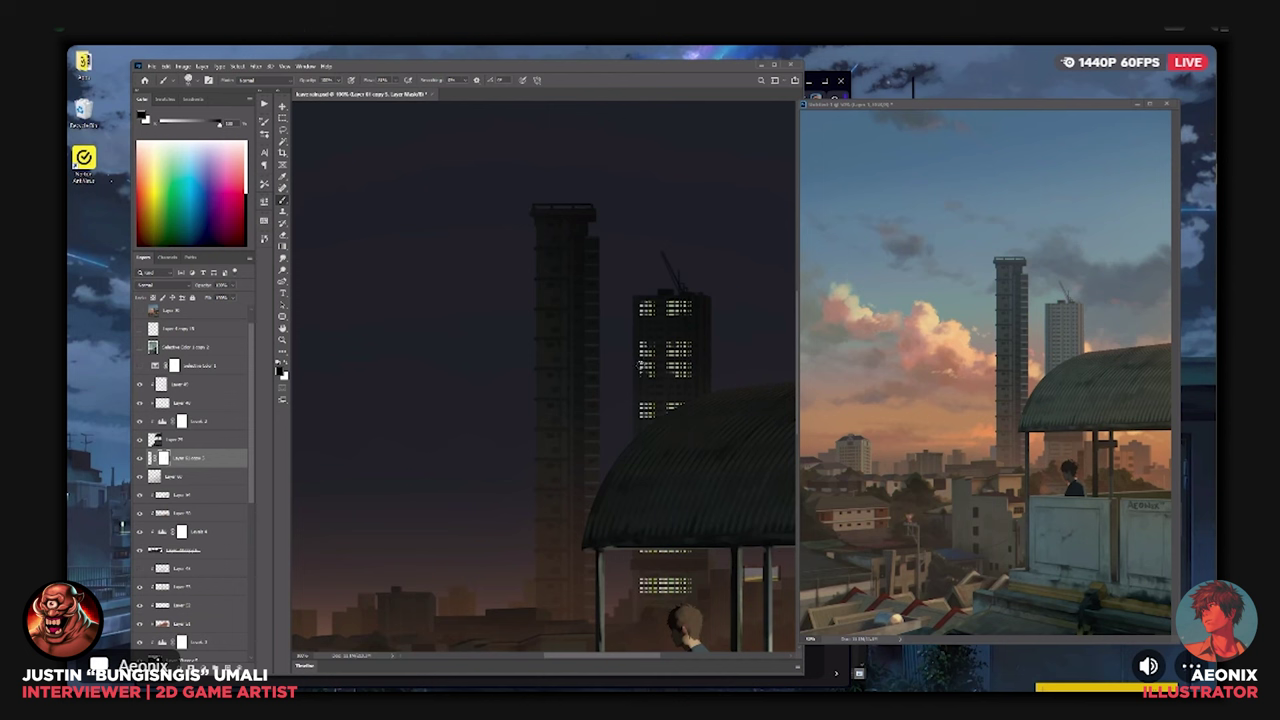
mouse_move(646, 540)
mouse_down()
mouse_move(639, 602)
mouse_move(660, 569)
mouse_move(676, 604)
mouse_move(664, 573)
mouse_move(645, 588)
mouse_move(688, 584)
mouse_up()
key(ctrl+minus)
key(ctrl+minus)
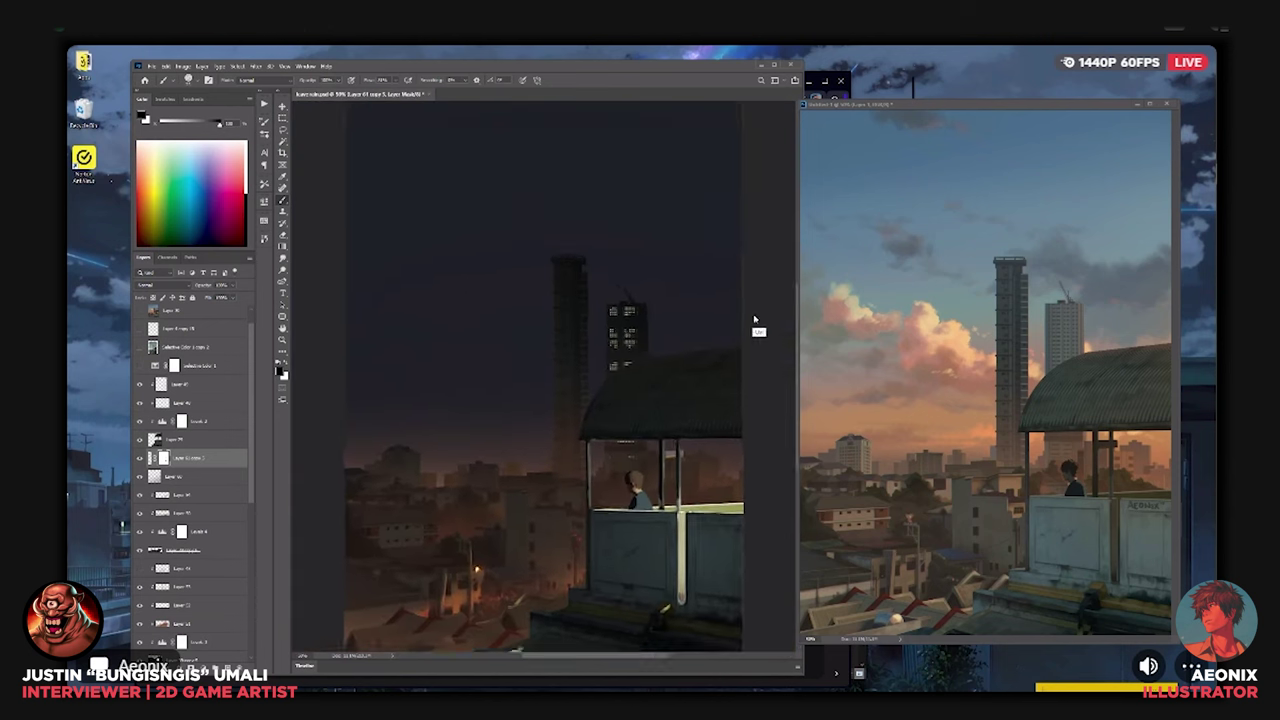
Duplicate the masked window lights and move the copy up and across onto the taller tower.
key(ctrl+plus)
key(ctrl+plus)
drag(718, 308, 644, 388)
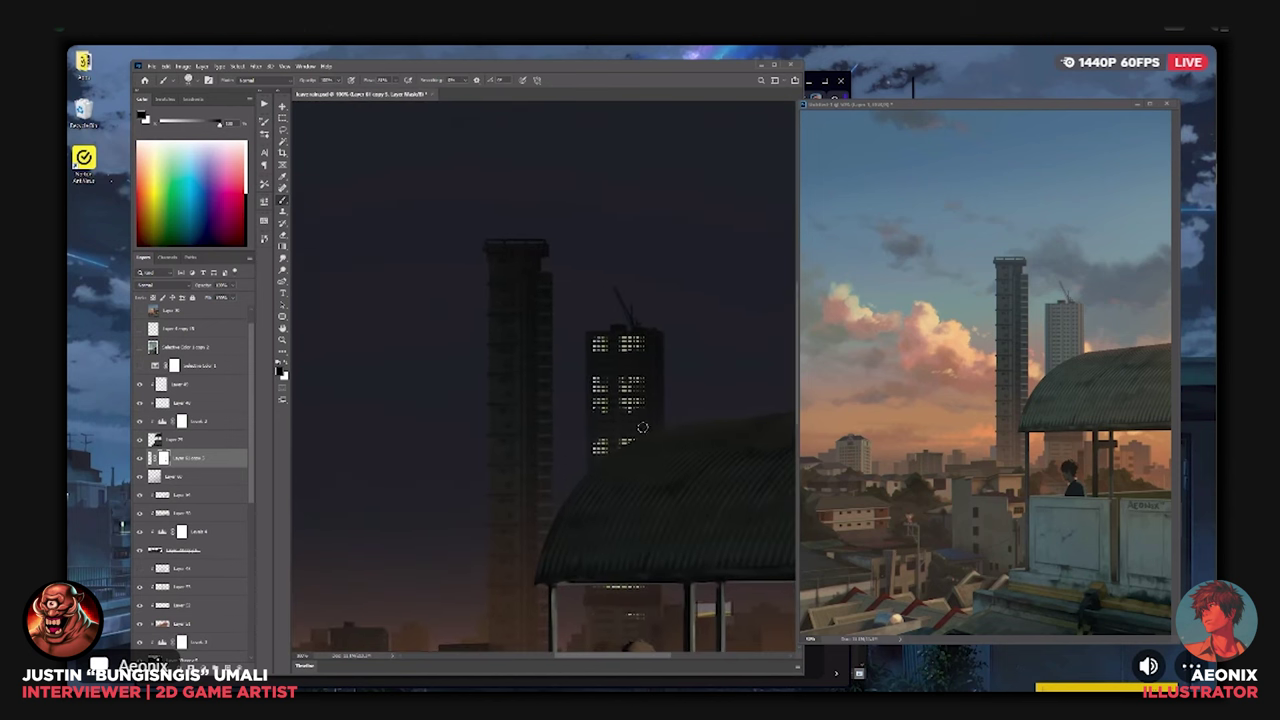
key(ctrl+j)
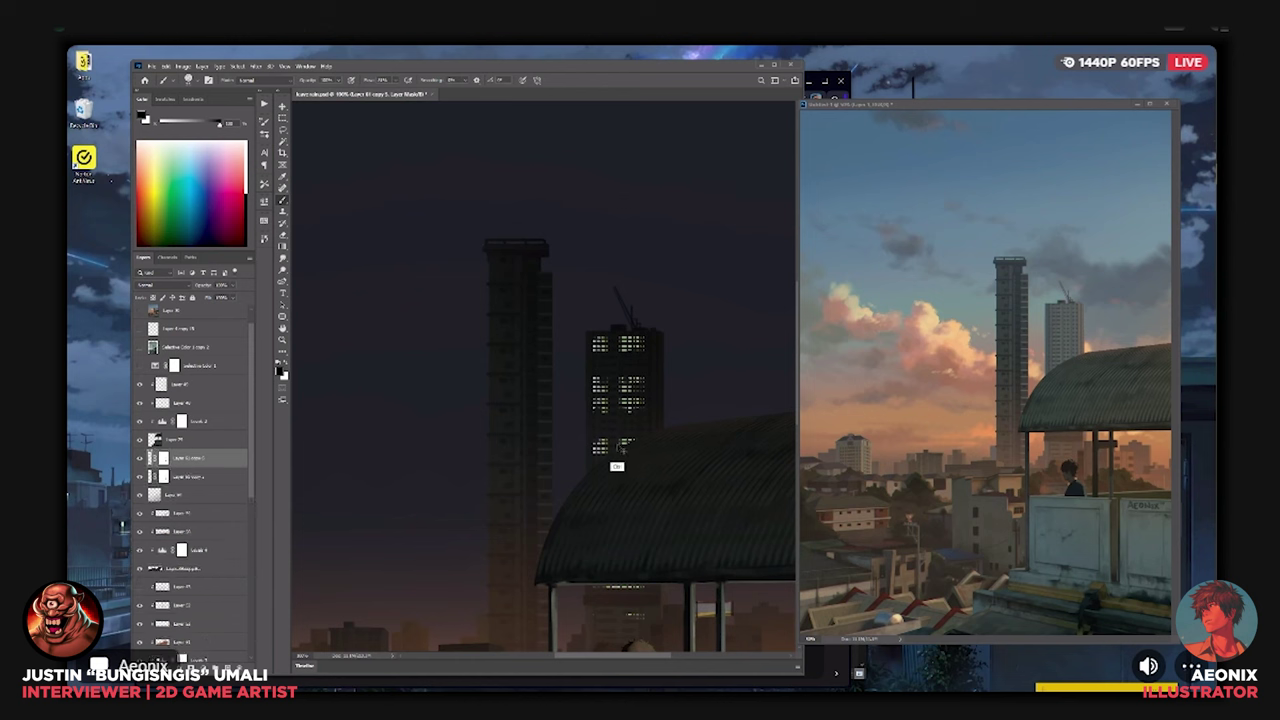
key(ctrl+t)
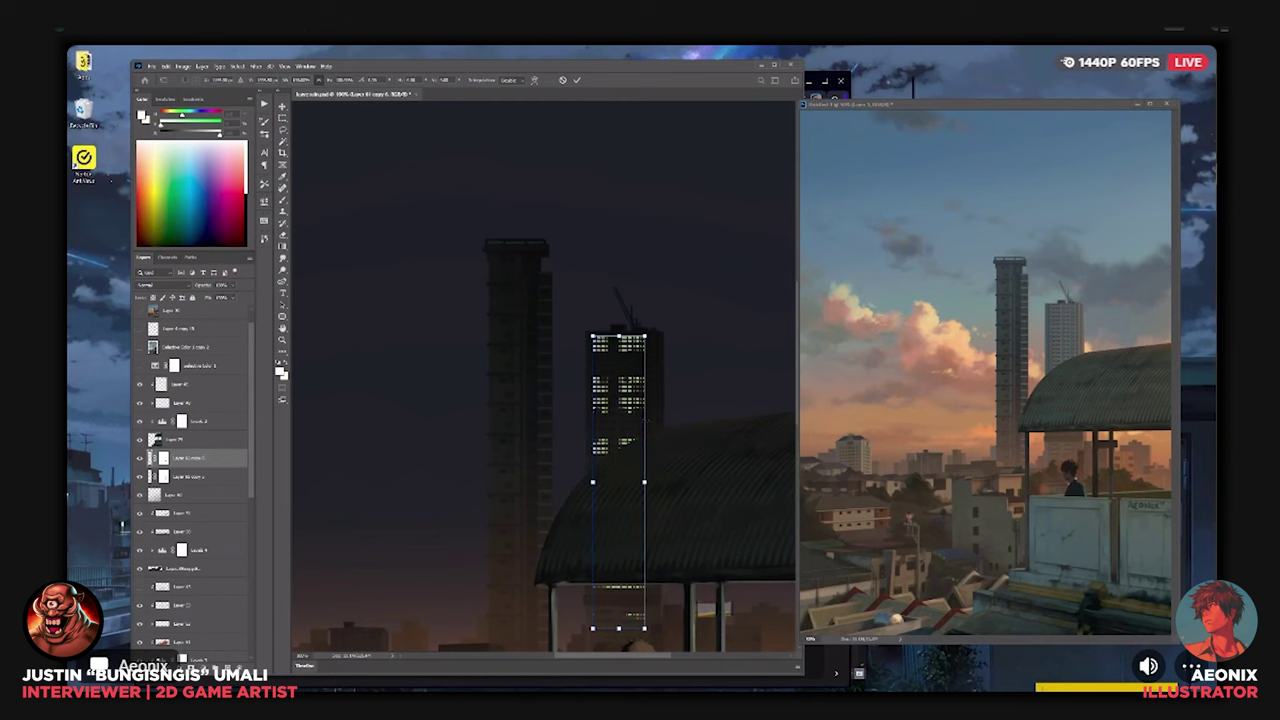
drag(630, 430, 524, 391)
key(Return)
key(ctrl+minus)
key(ctrl+minus)
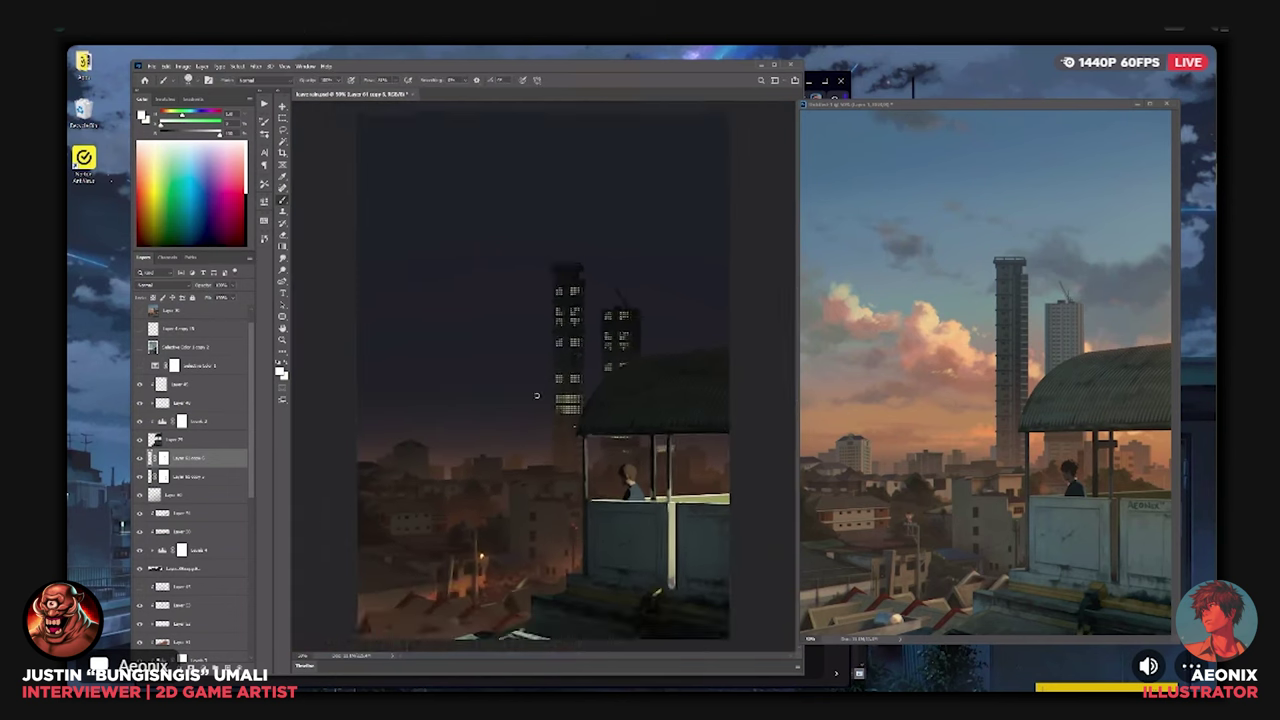
Erase a vertical gap through the dense window rows low on the taller tower with an enlarged eraser.
scroll(536, 396, up, 2)
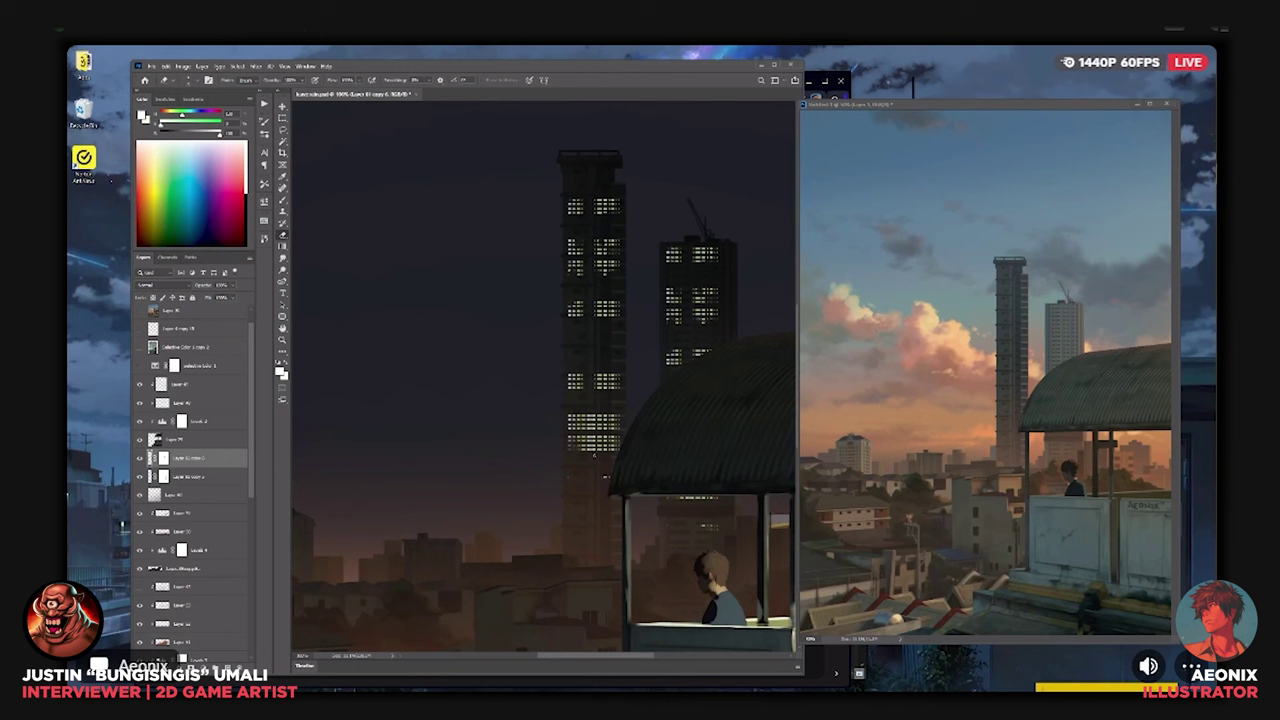
key(bracketright)
key(bracketright)
key(bracketright)
key(bracketright)
key(bracketright)
drag(594, 459, 591, 436)
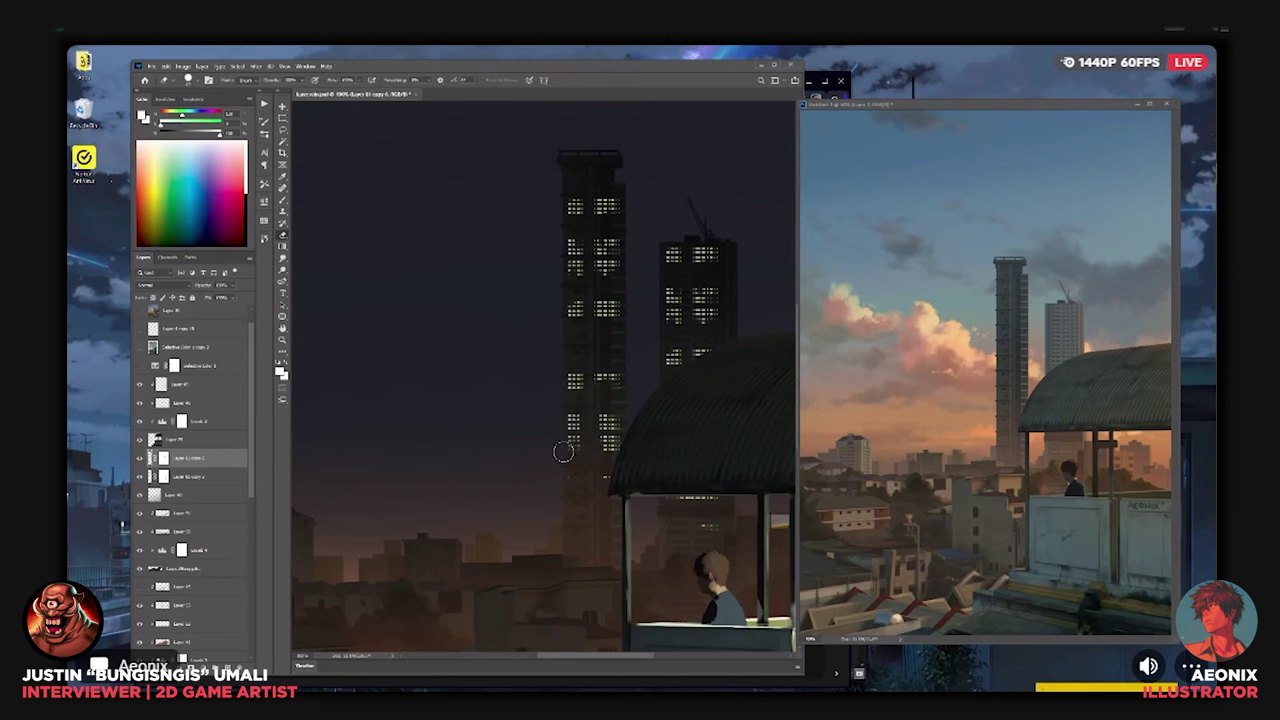
Copy a marquee selection of the taller tower's windows to a new layer and reposition it as additional lit floors.
key(m)
mouse_move(553, 358)
mouse_down()
mouse_move(645, 405)
mouse_move(616, 361)
mouse_up()
key(ctrl+j)
key(ctrl+t)
key(Return)
key(ctrl+0)
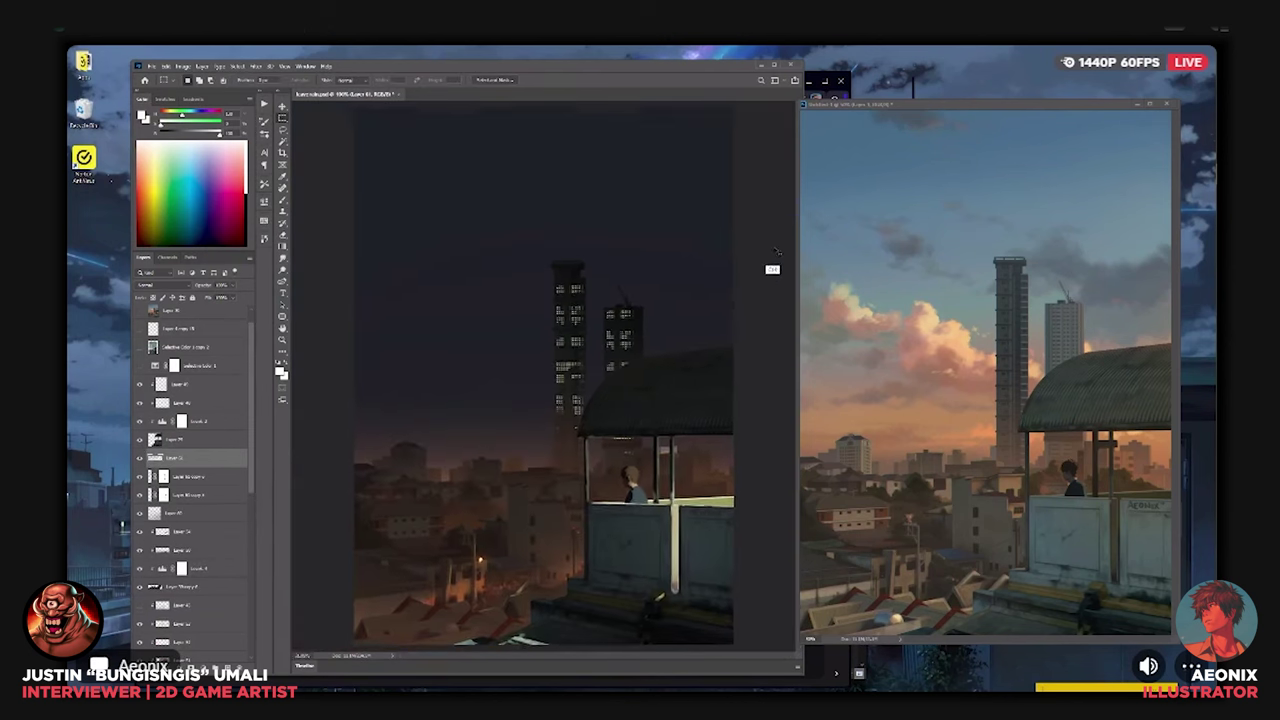
Merge the towers' window-light layers into a single layer and set its blend mode to Lighten.
ctrl+click(207, 481)
key(ctrl+e)
click(210, 484)
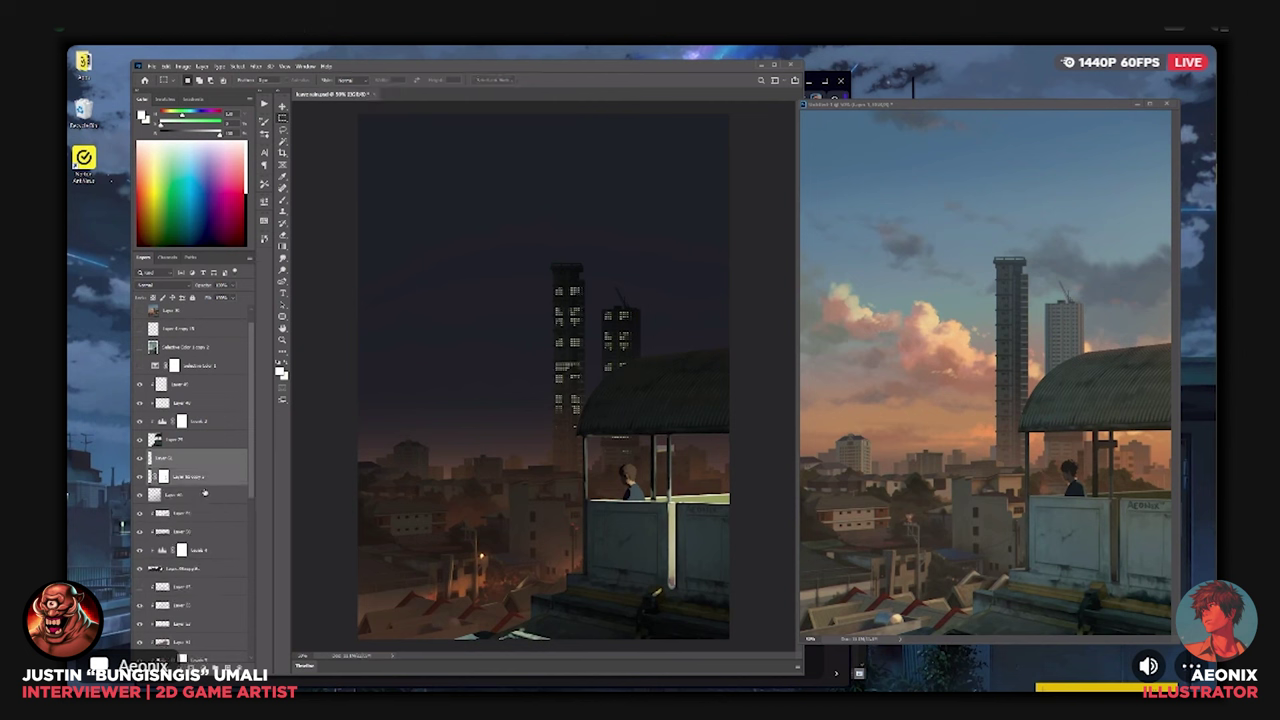
key(Delete)
click(172, 285)
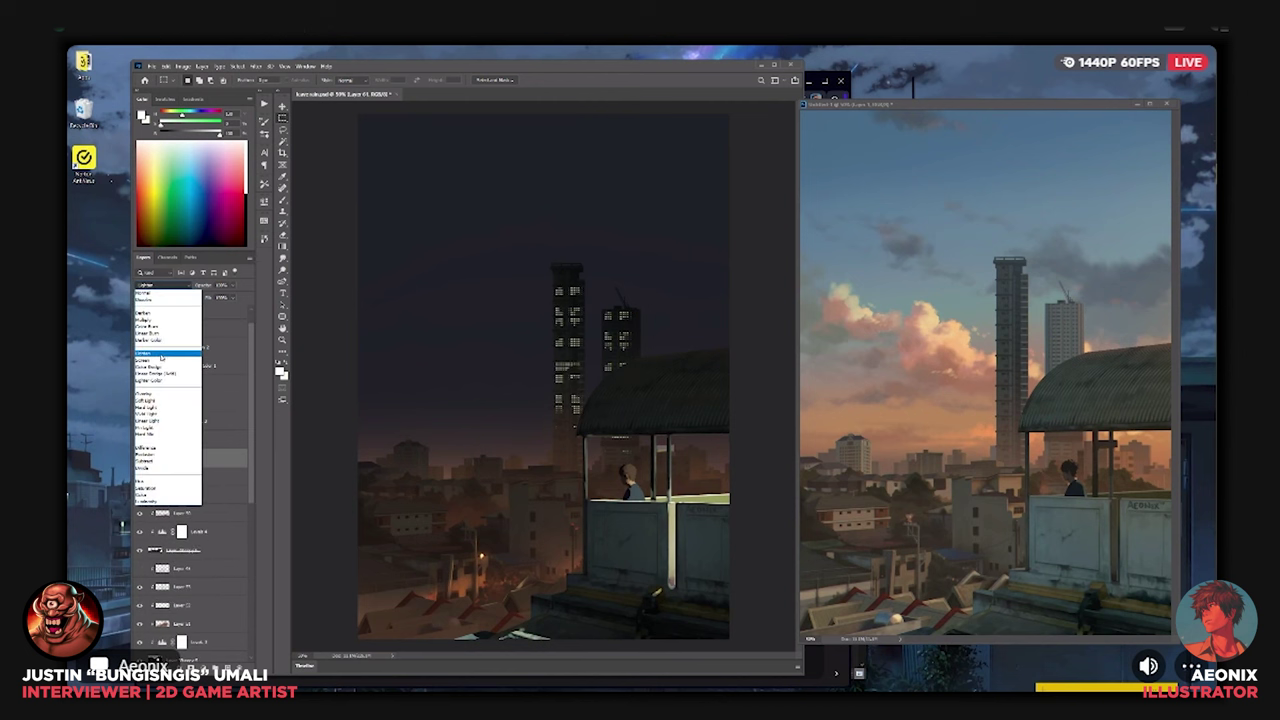
click(163, 356)
Lock the window-light layer's transparent pixels and brush light orange over some windows of the taller tower.
key(ctrl+plus)
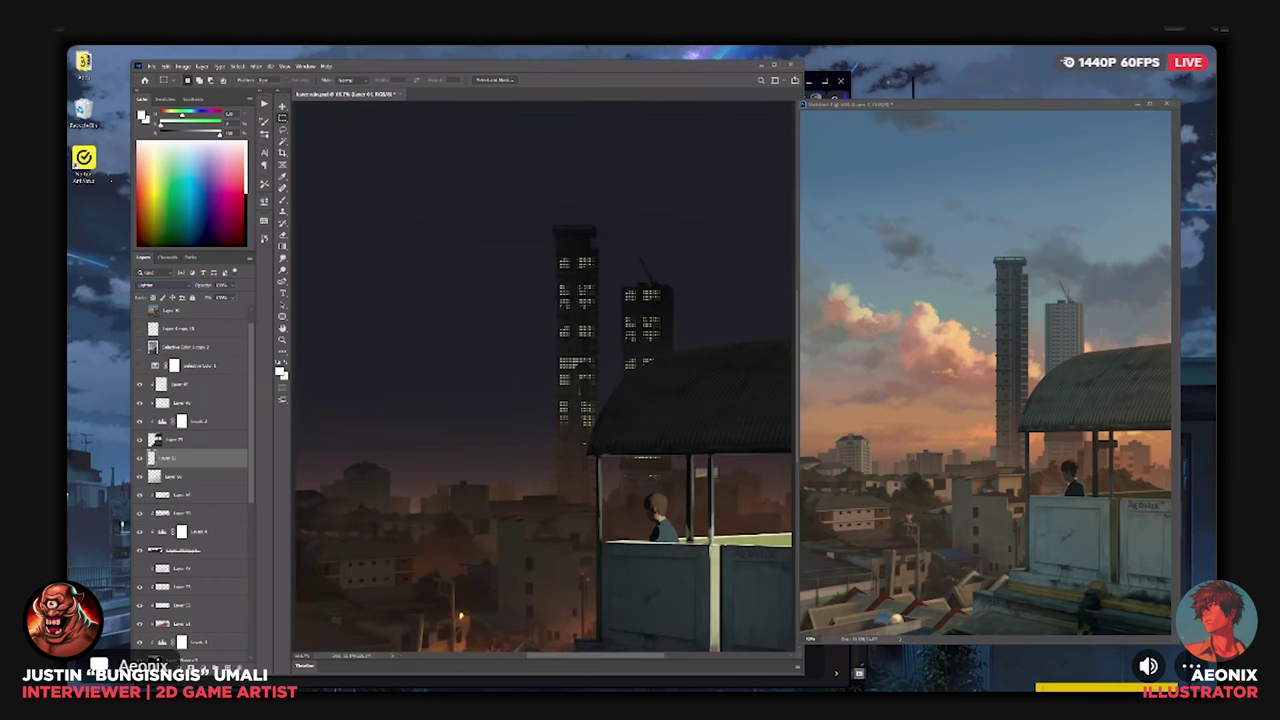
key(ctrl+plus)
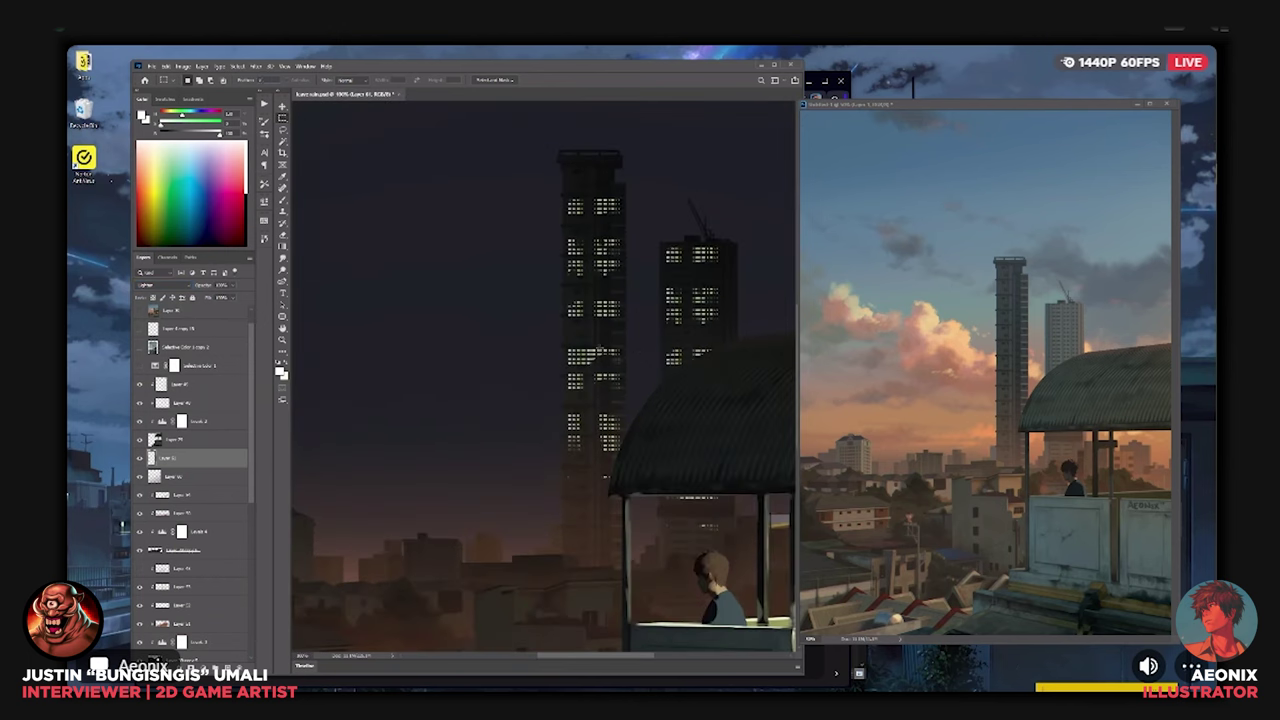
click(577, 378)
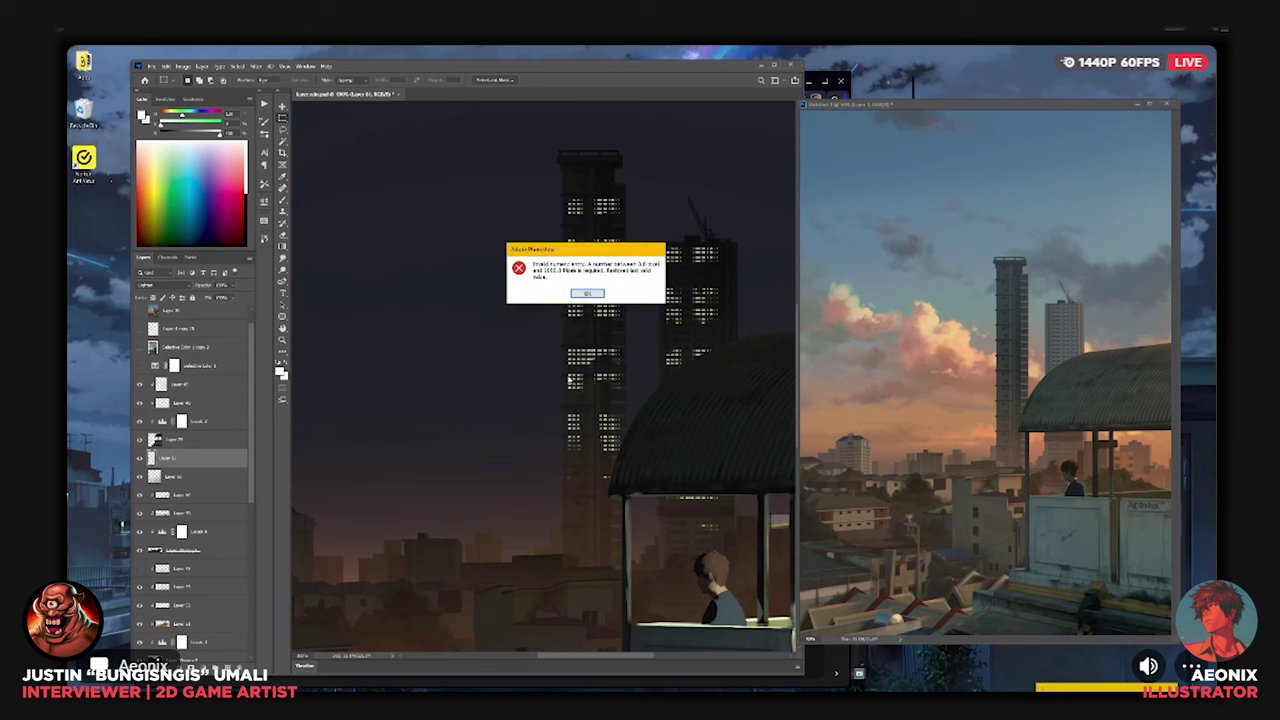
click(586, 295)
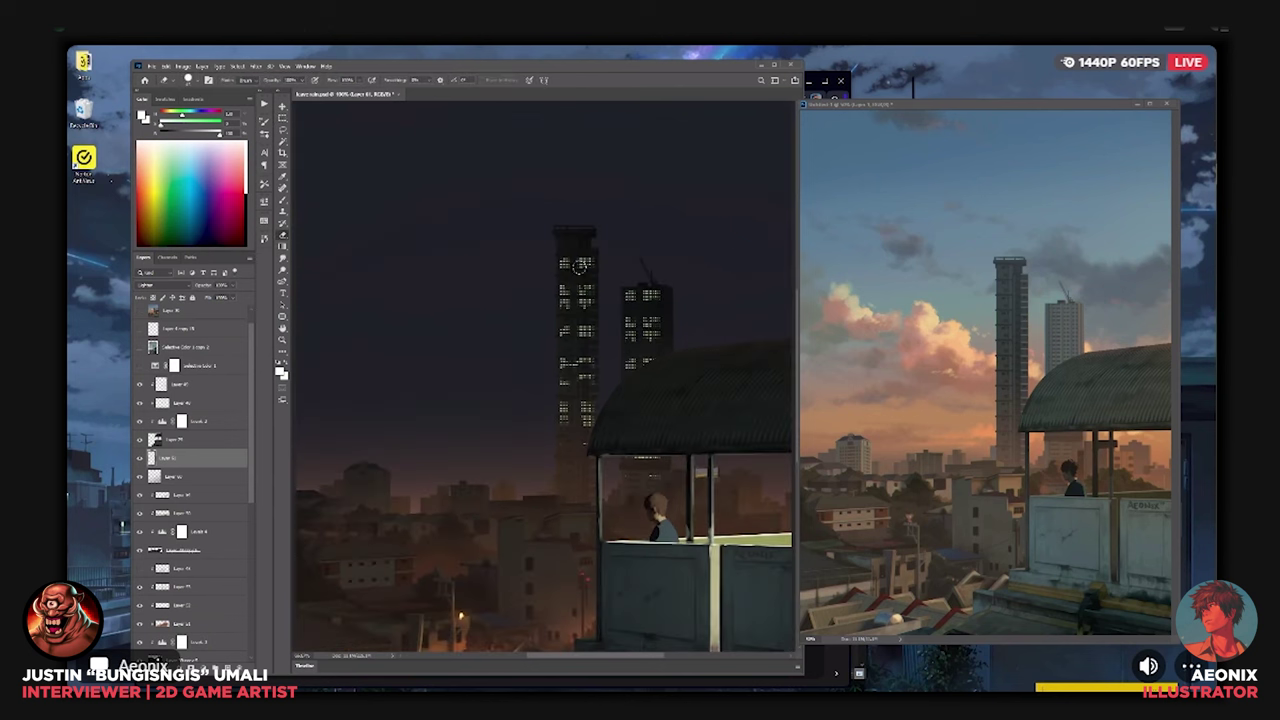
key(ctrl+minus)
key(b)
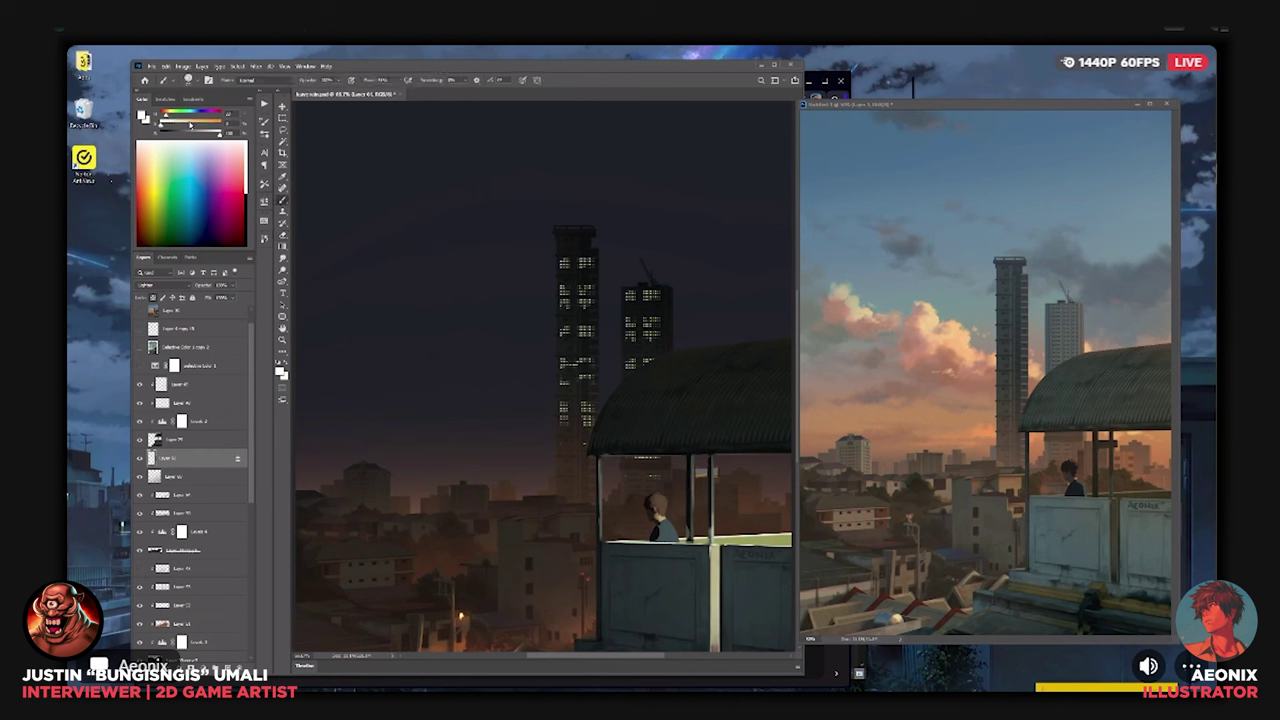
click(190, 124)
key(ctrl+plus)
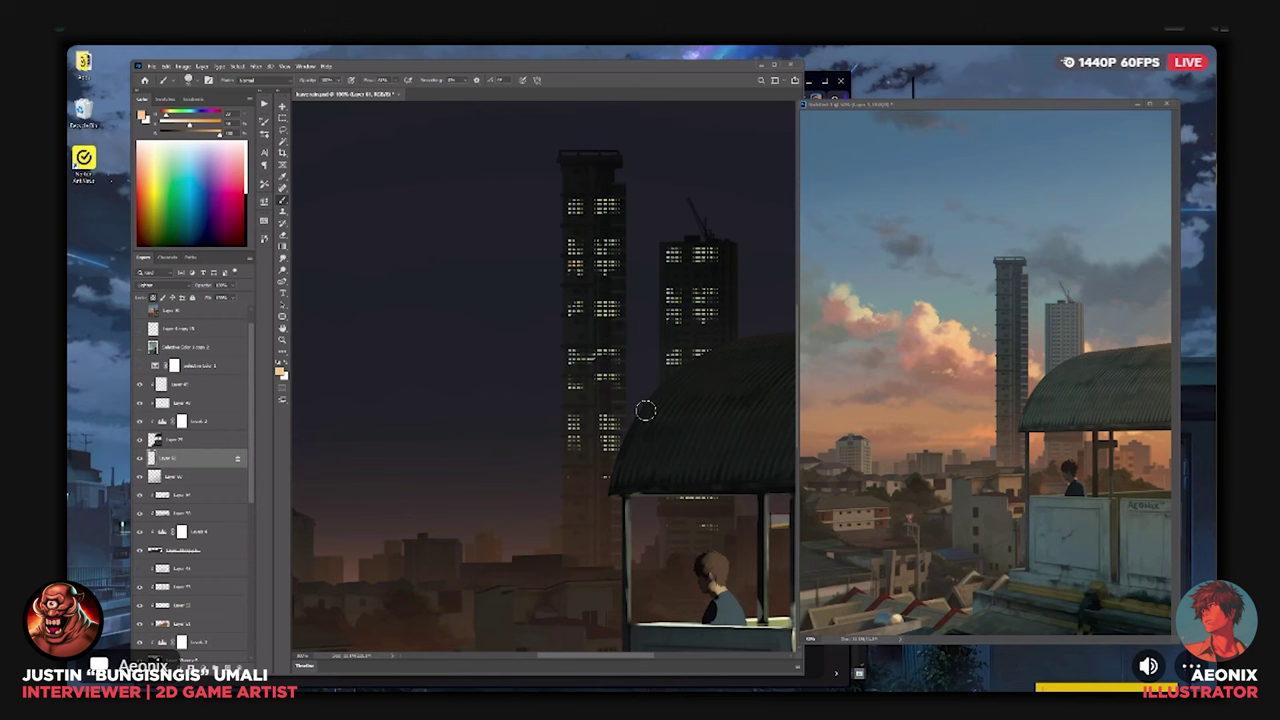
key(ctrl+minus)
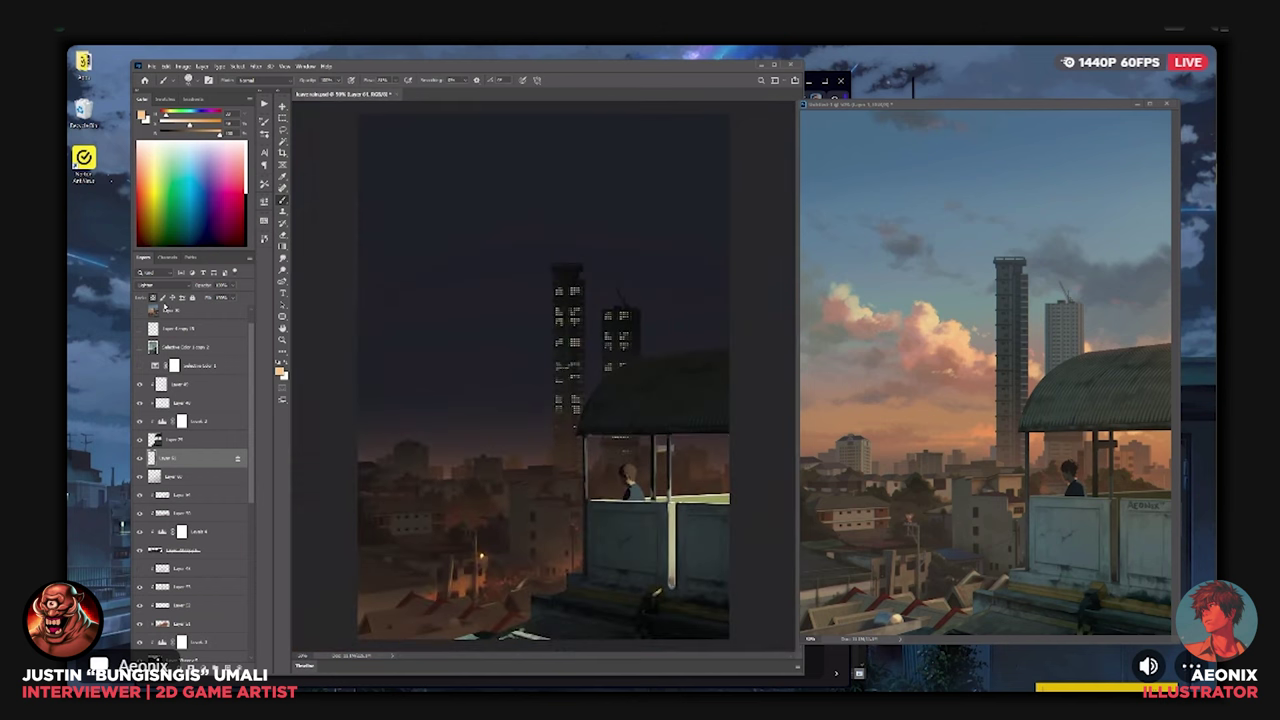
Unlock the layer's transparent pixels and dot small red warning lights on the taller tower's roof corners and the shorter tower's crane.
click(153, 299)
key(ctrl+plus)
key(ctrl+plus)
drag(689, 263, 655, 345)
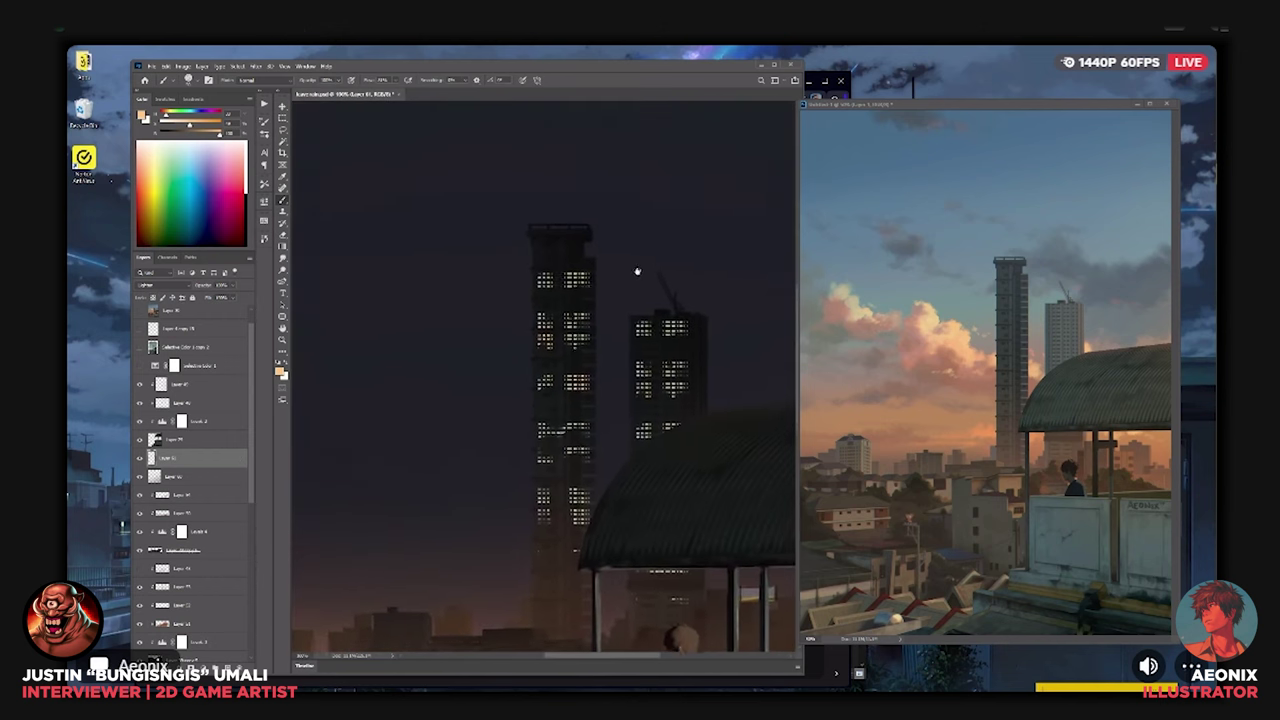
click(241, 194)
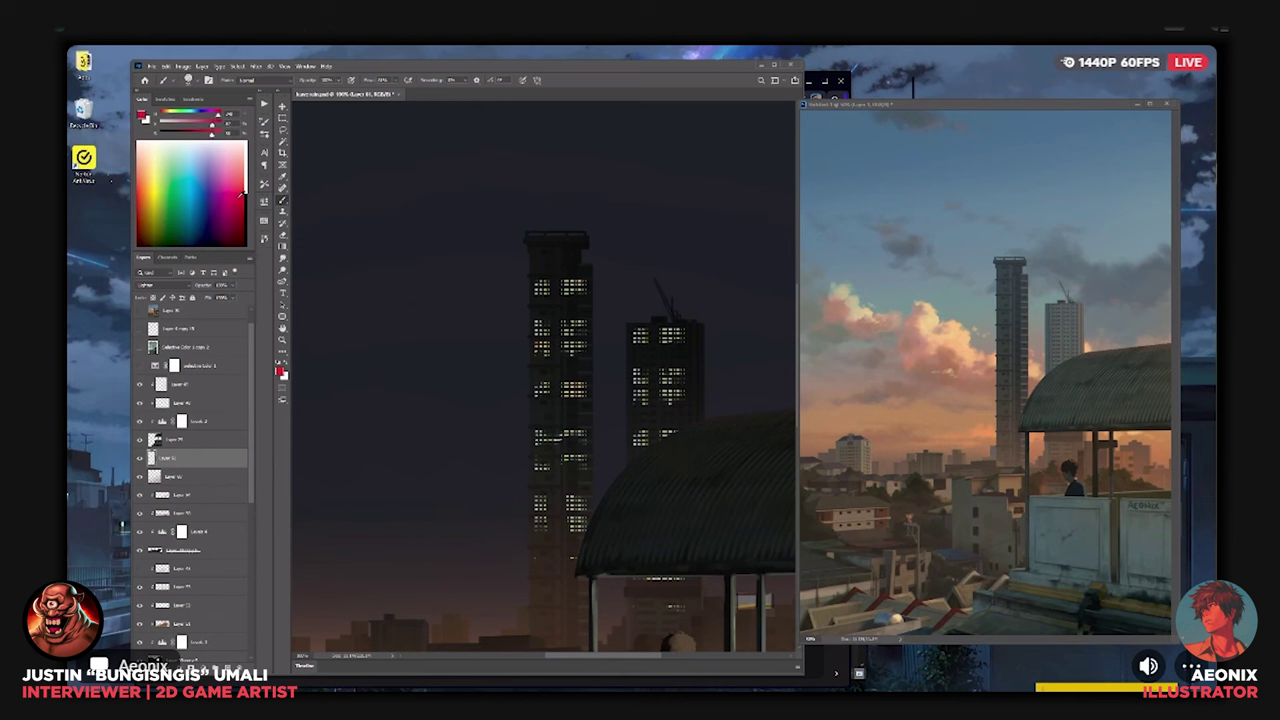
click(673, 293)
key(ctrl+minus)
key(ctrl+plus)
key(ctrl+minus)
key(ctrl+minus)
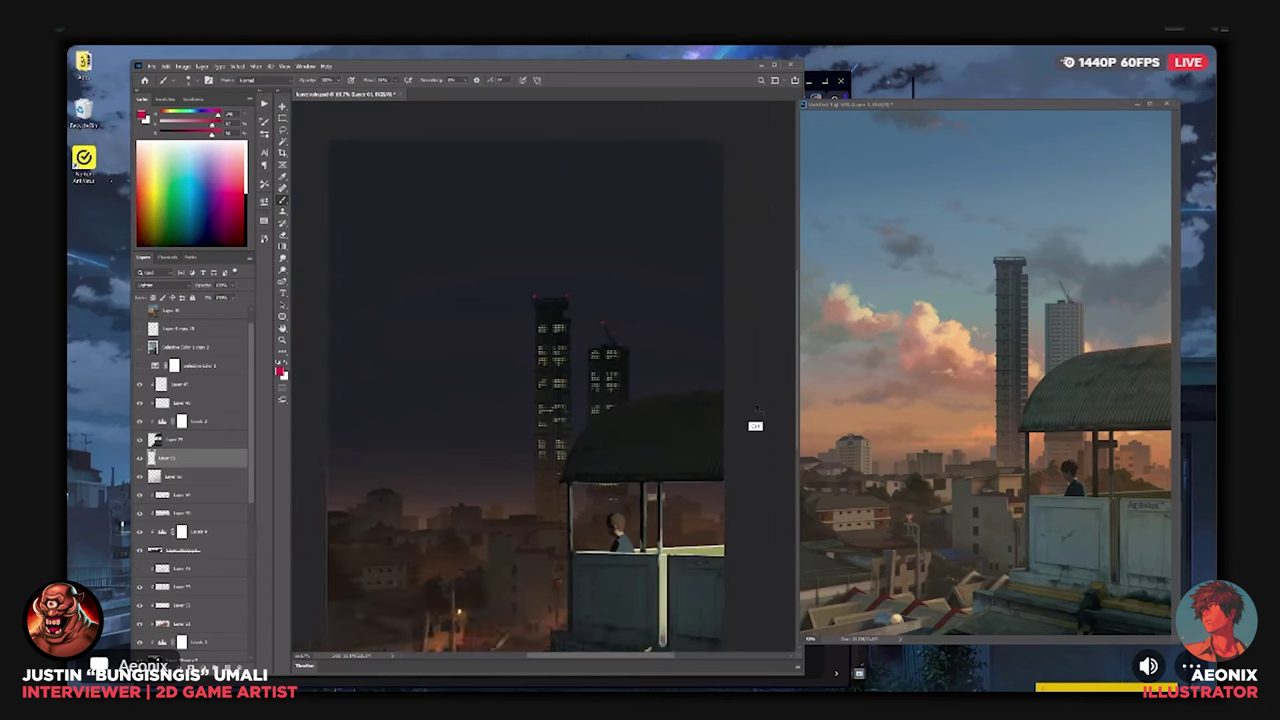
Dot tiny red lights on the distant skyline and above the mid-ground rooftops beside the waiting shed.
key(ctrl+minus)
key(ctrl+plus)
key(ctrl+plus)
key(ctrl+plus)
drag(488, 500, 645, 407)
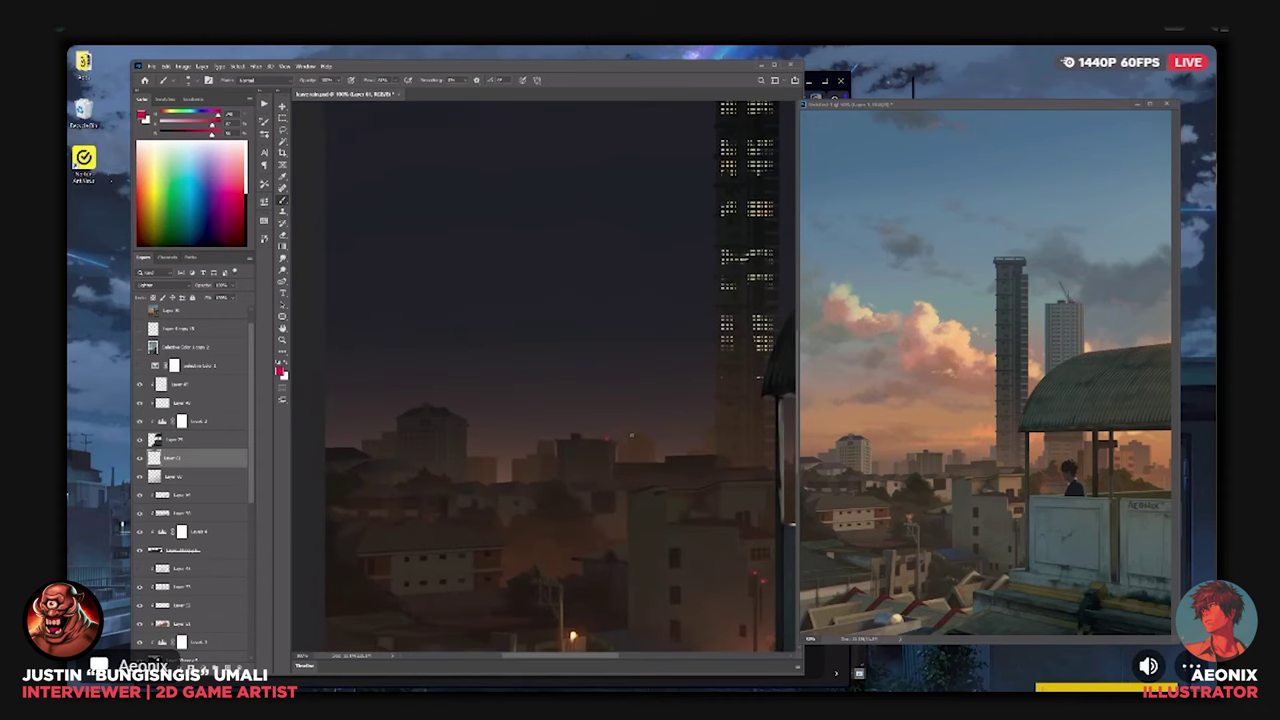
key(ctrl+minus)
drag(686, 574, 583, 641)
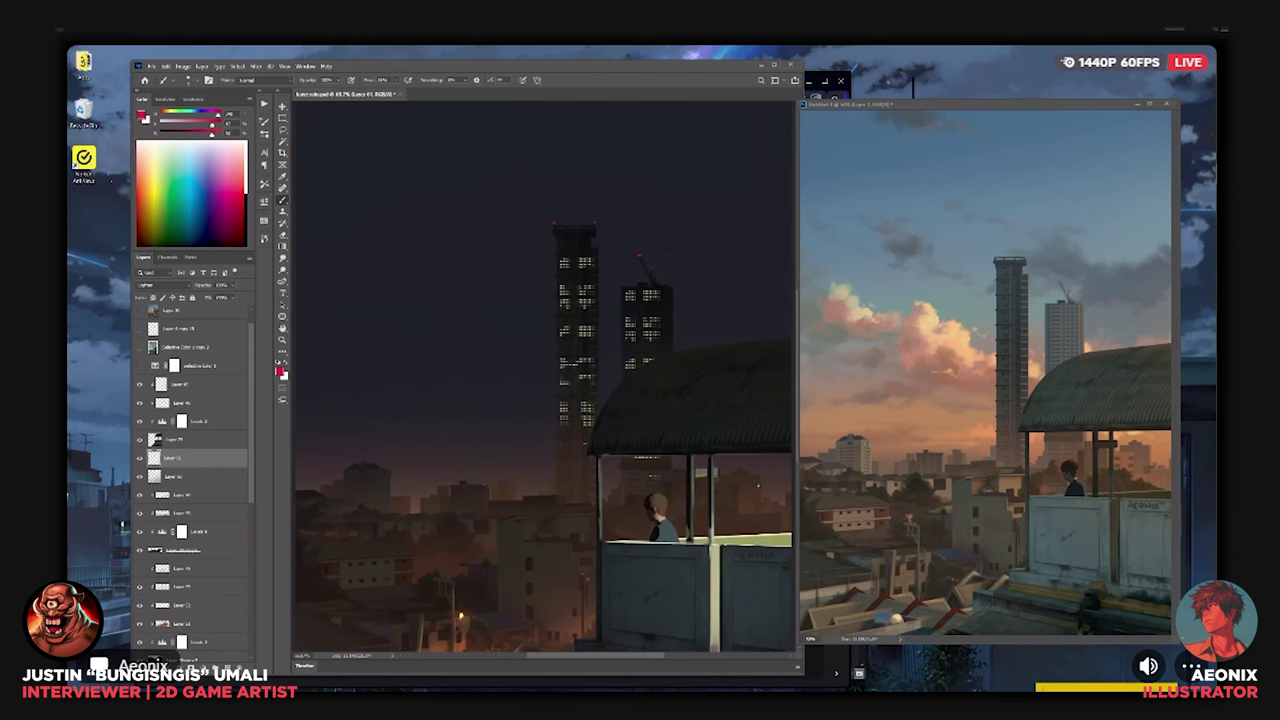
key(ctrl+minus)
key(ctrl+minus)
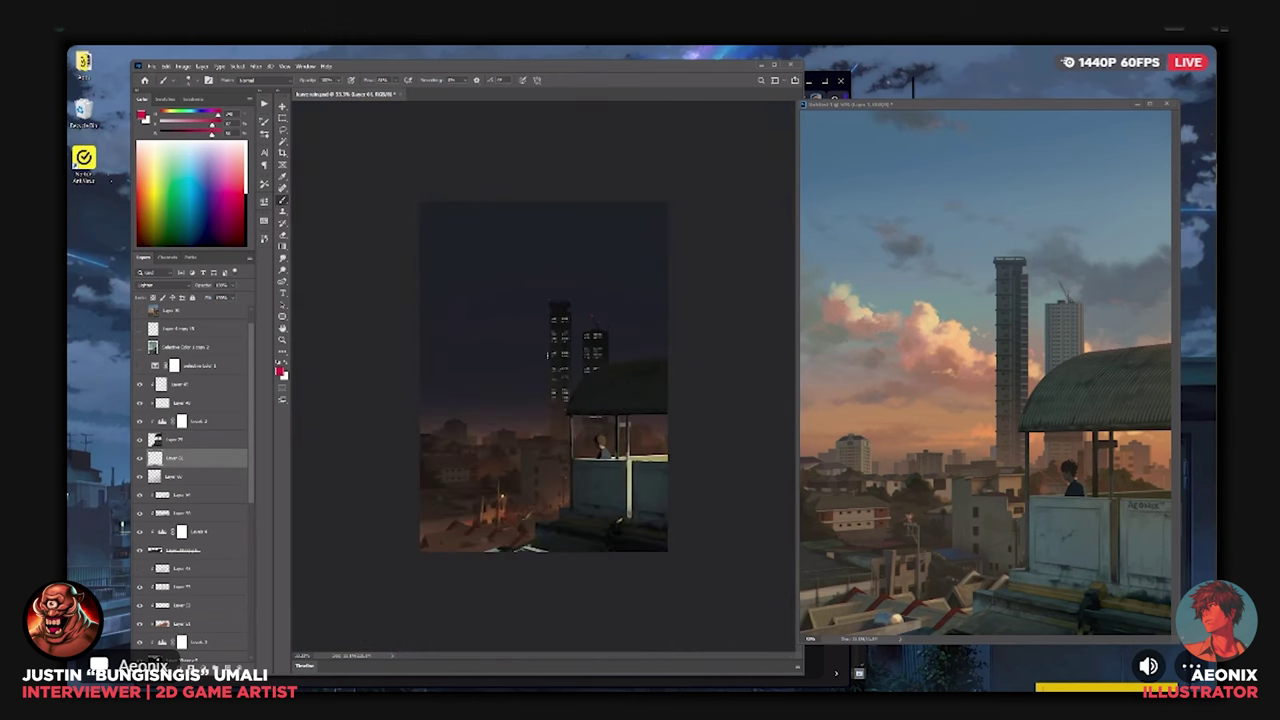
Paint small pale-yellow lit windows on the distant skyline buildings and the low white house.
key(ctrl+plus)
key(ctrl+plus)
key(ctrl+plus)
alt+click(604, 306)
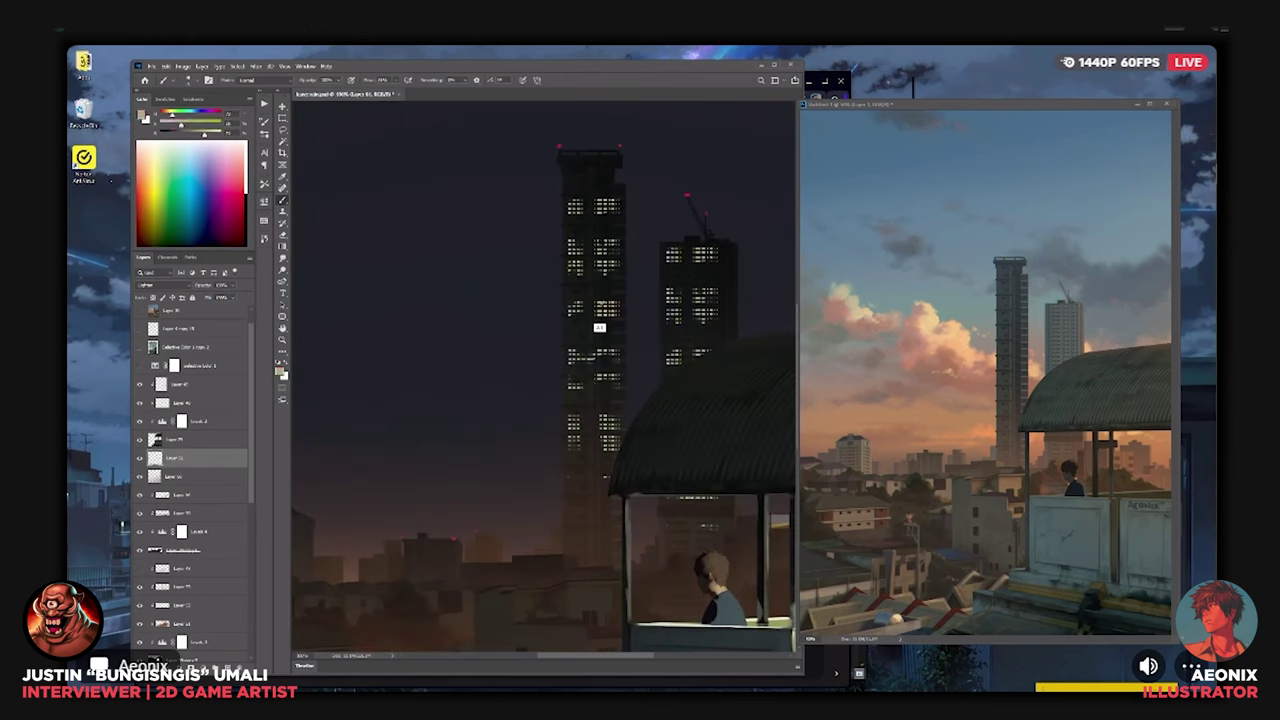
alt+click(548, 582)
drag(531, 433, 681, 327)
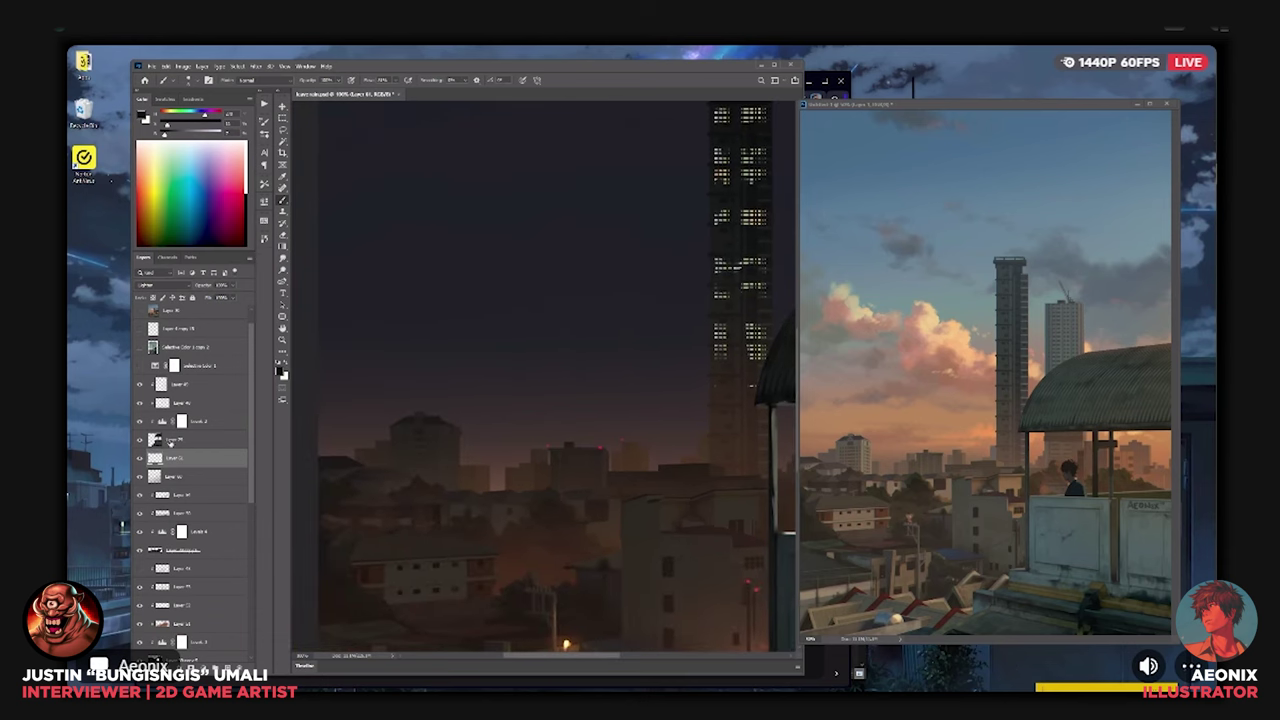
drag(171, 162, 164, 150)
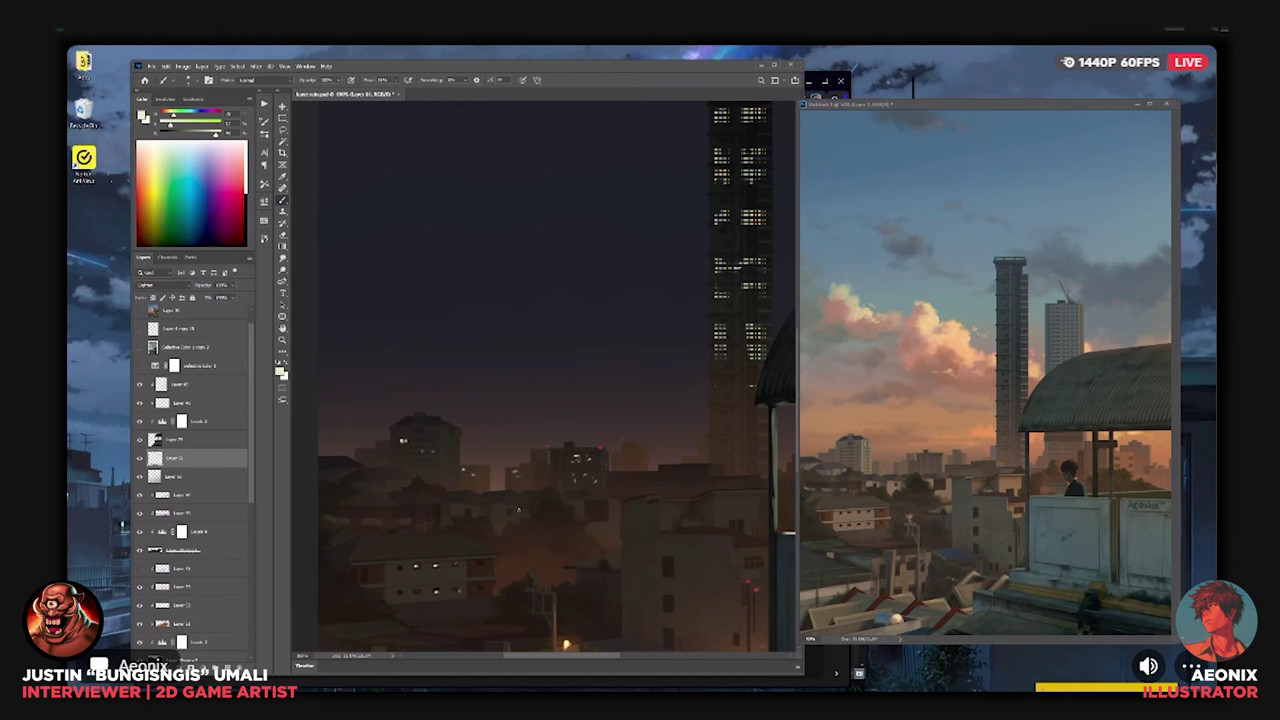
Dot pale lit windows on the mid-ground building beside the shed and on the buildings seen through the shed.
key(ctrl+minus)
drag(638, 497, 421, 537)
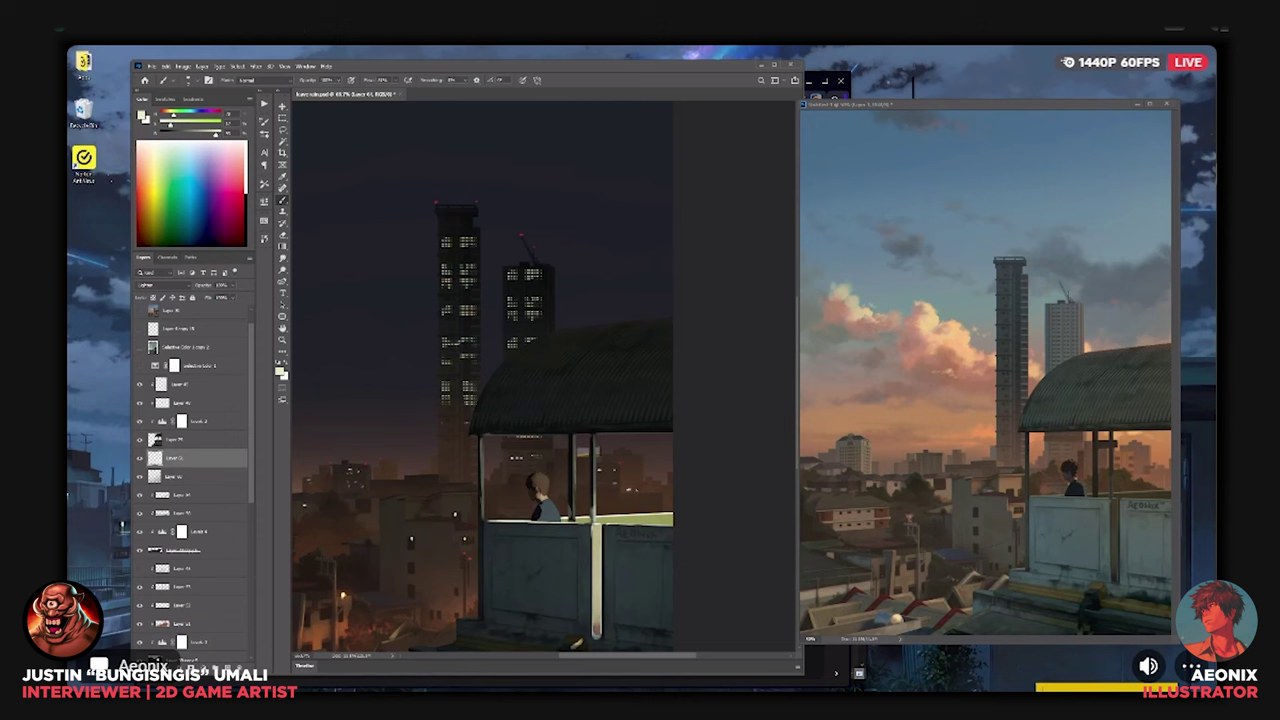
key(ctrl+minus)
key(ctrl+minus)
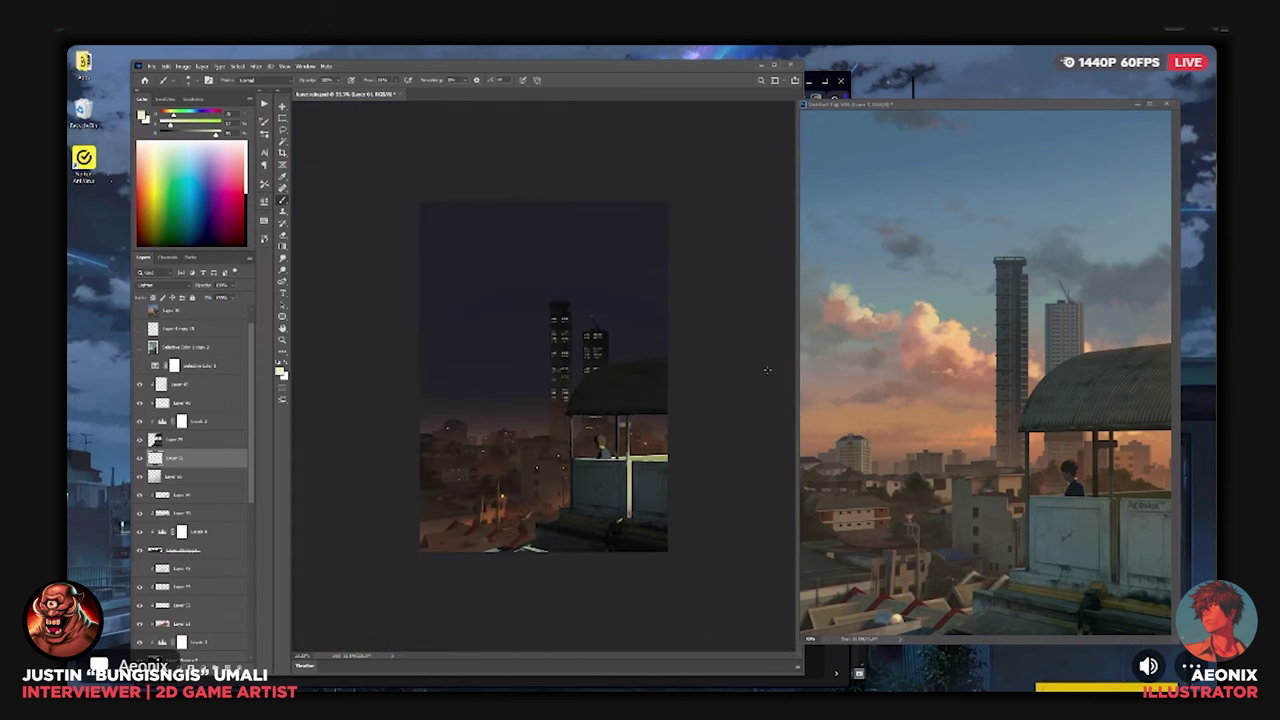
key(ctrl+plus)
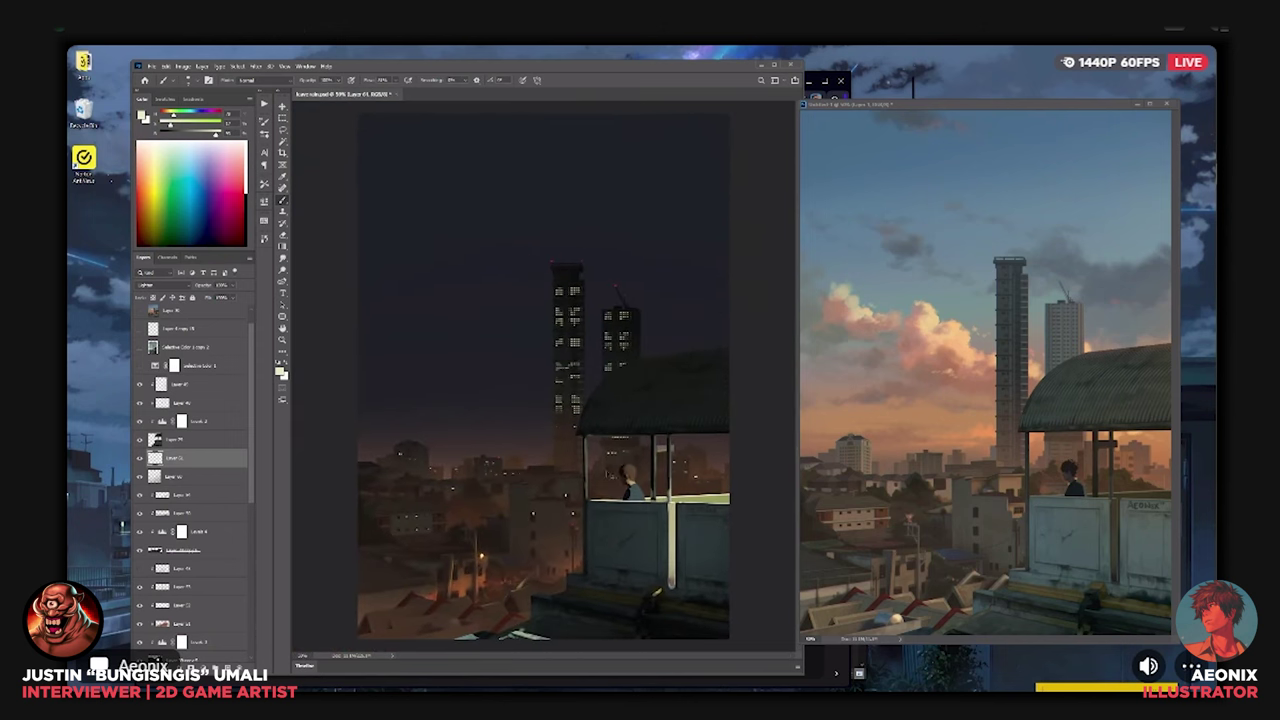
key(ctrl+minus)
key(ctrl+minus)
key(ctrl+plus)
key(ctrl+plus)
Select the sky layer near the bottom of the layer stack and load a clouds brush preset.
drag(251, 496, 254, 650)
click(214, 634)
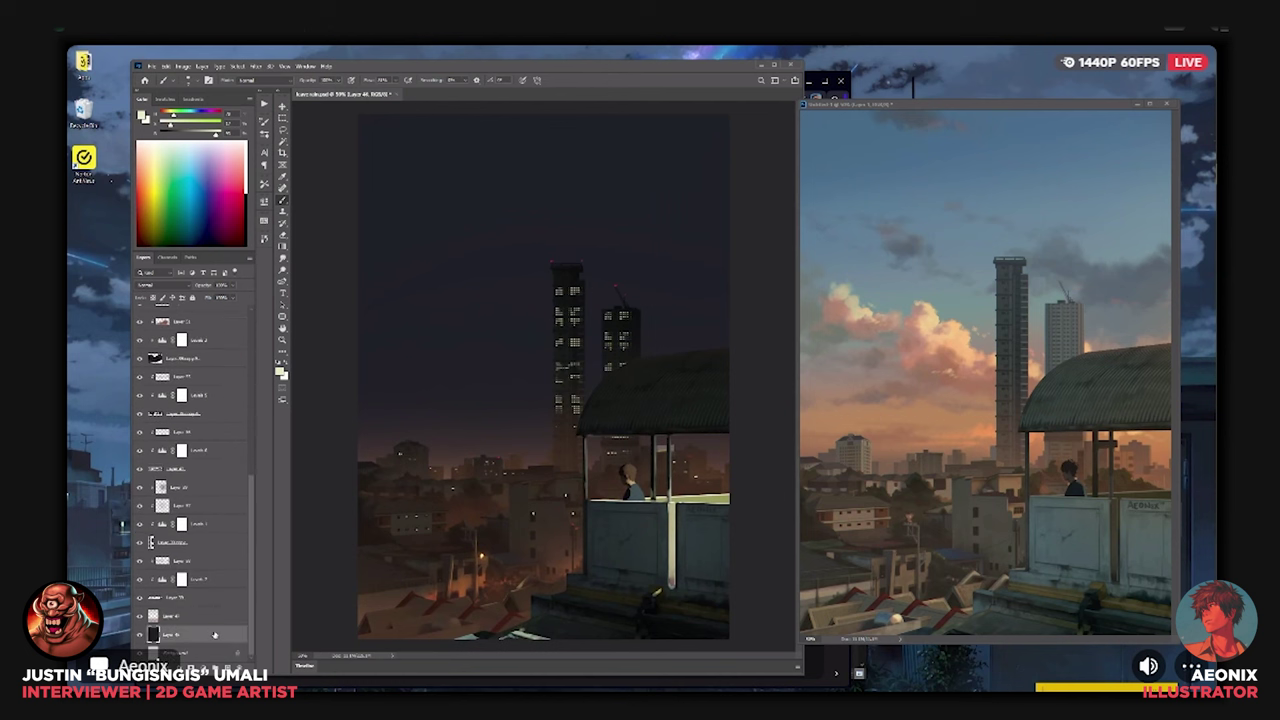
alt+click(563, 281)
key(ctrl+minus)
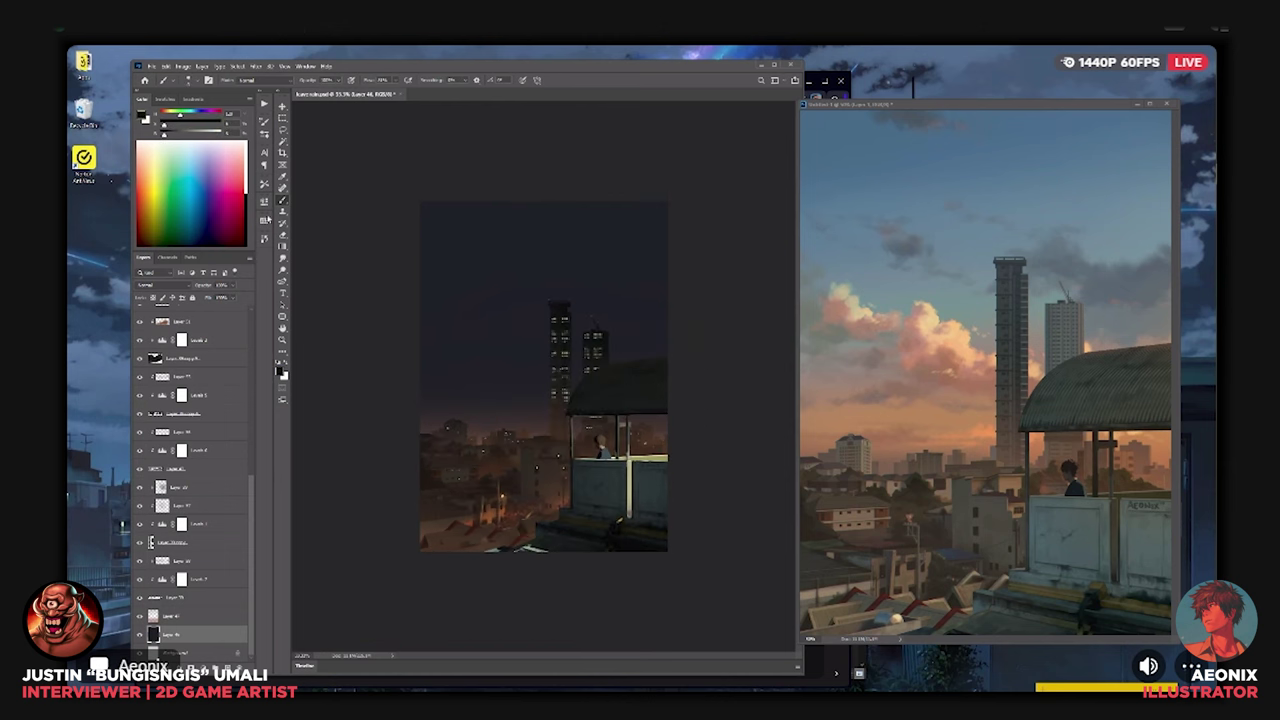
click(265, 186)
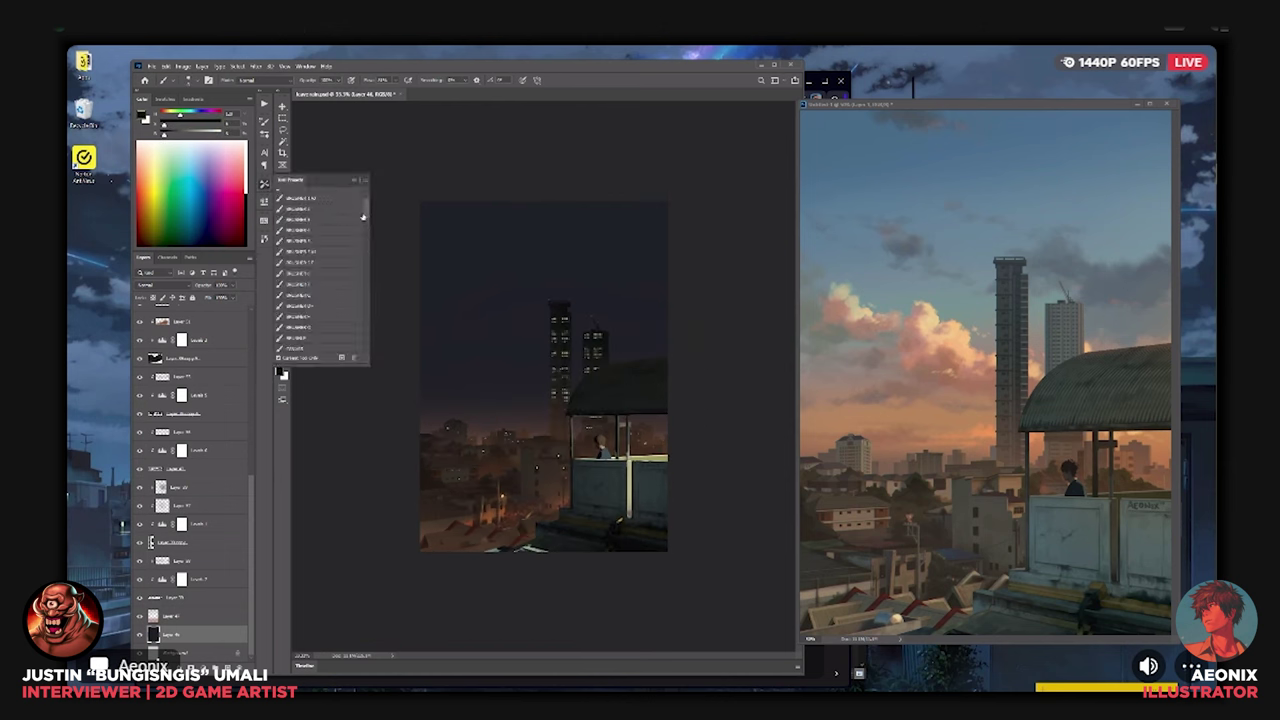
drag(364, 215, 361, 256)
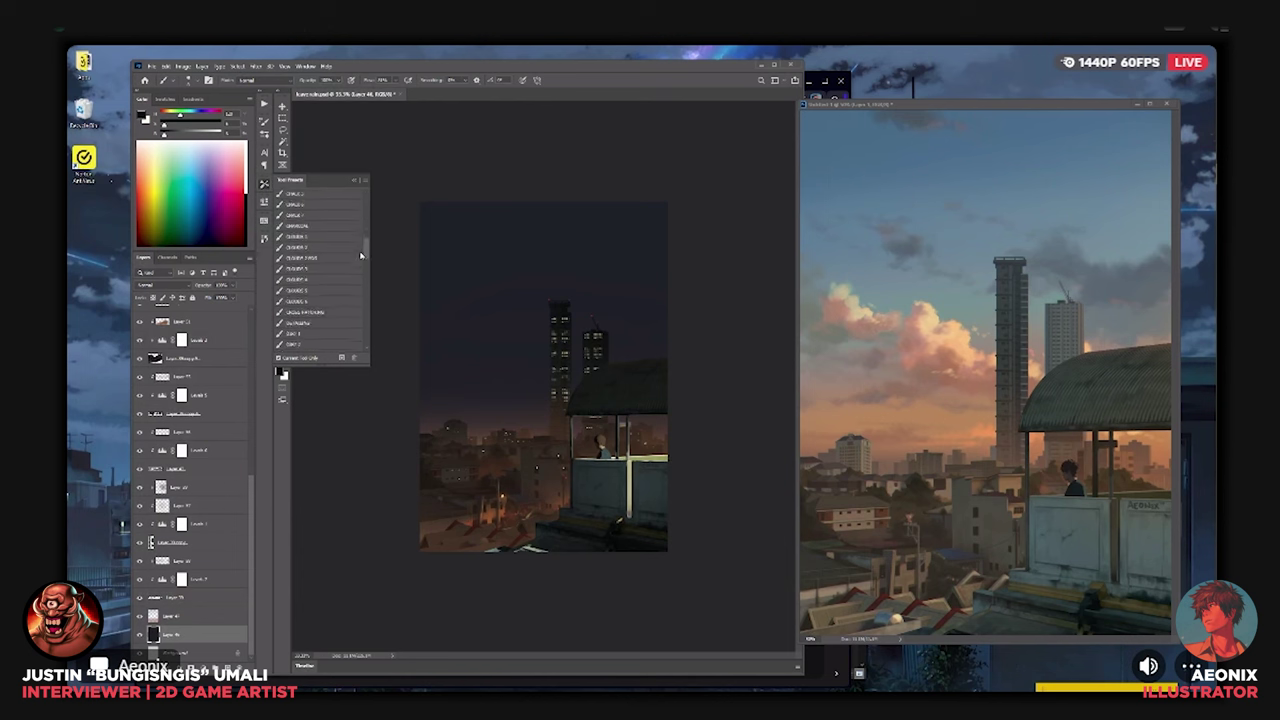
click(319, 238)
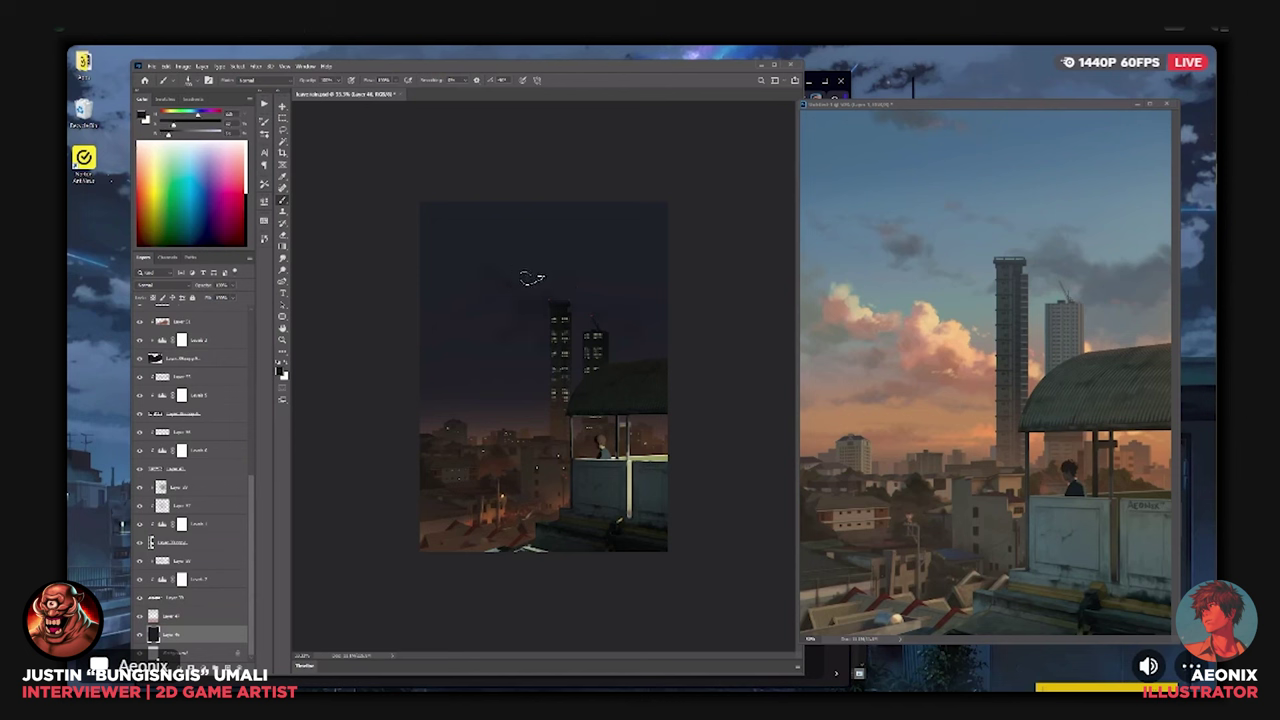
Paint faint dark clouds across the upper sky and behind the taller tower using colours sampled from the sky.
alt+click(554, 338)
mouse_move(560, 266)
mouse_down()
mouse_move(534, 286)
mouse_move(519, 275)
mouse_up()
alt+click(503, 299)
key(ctrl+plus)
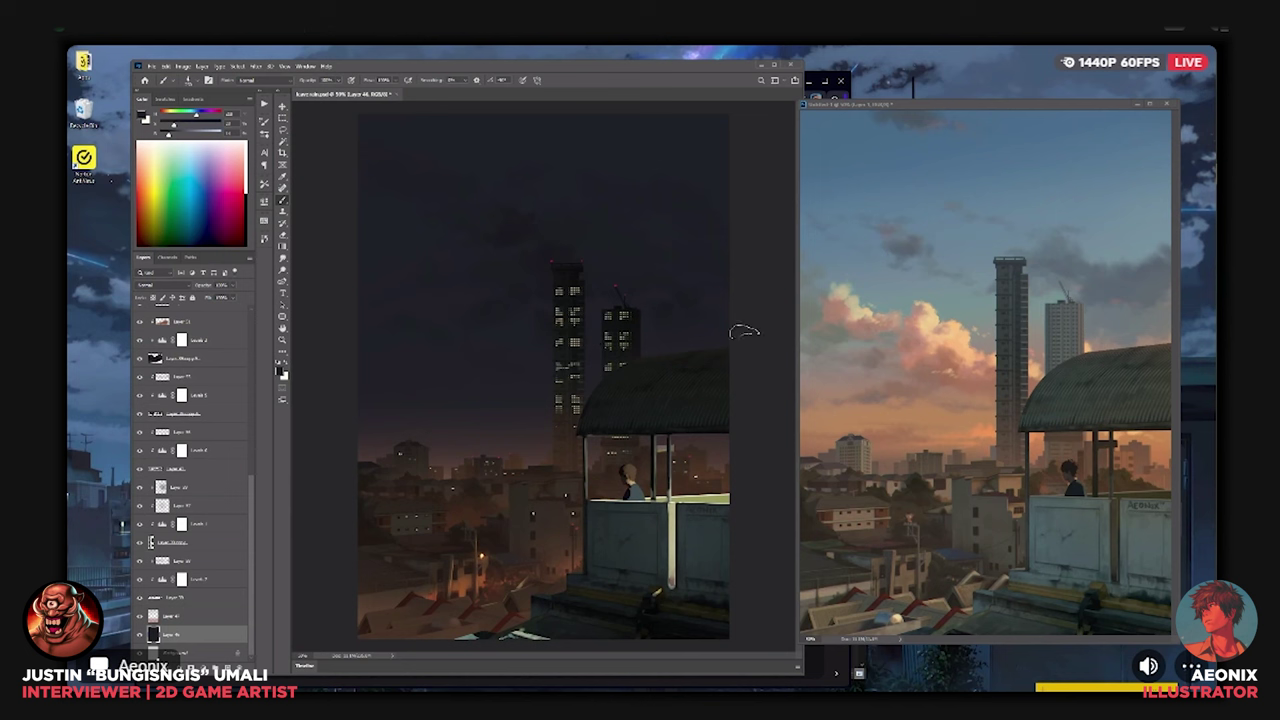
Paint soft clouds in the lower sky beside the taller tower, sampling the night-sky tones.
drag(360, 313, 382, 308)
drag(443, 341, 482, 352)
alt+click(460, 372)
key(ctrl+minus)
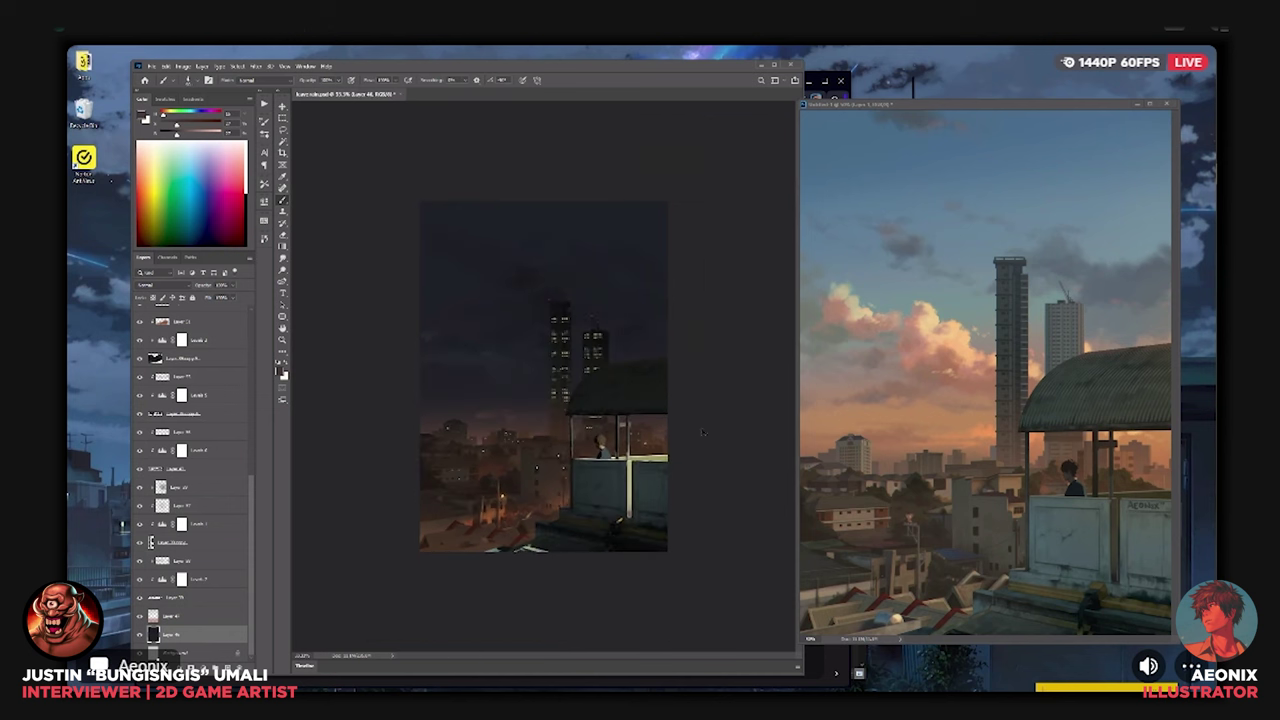
key(ctrl+minus)
key(ctrl+plus)
key(ctrl+plus)
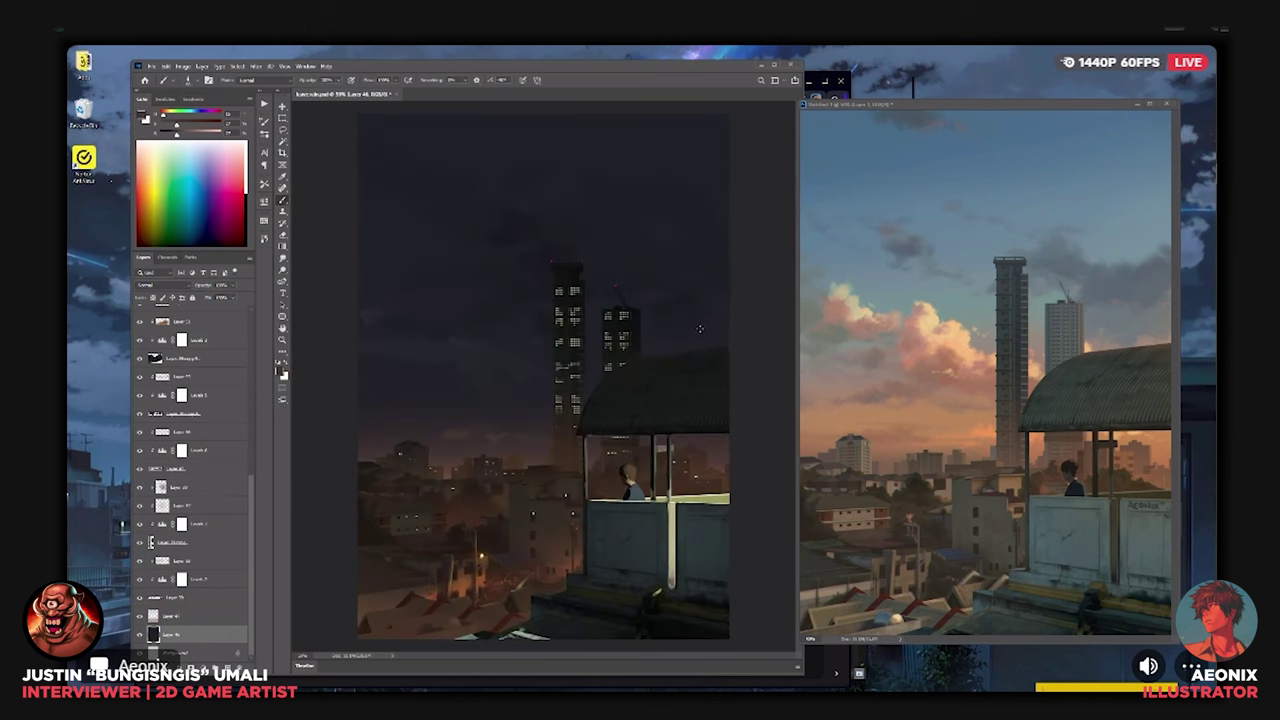
key(ctrl+minus)
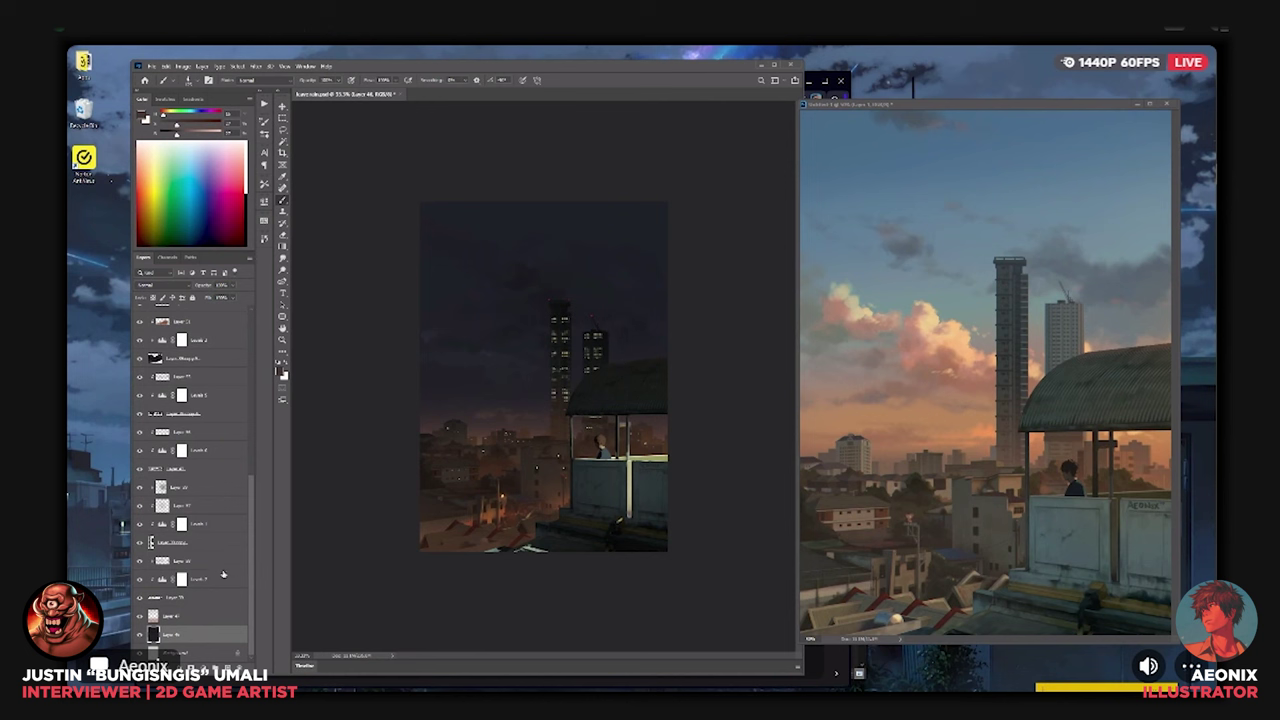
Add a new layer above the sky layer, reselect the sky layer, and hide and show it.
click(214, 655)
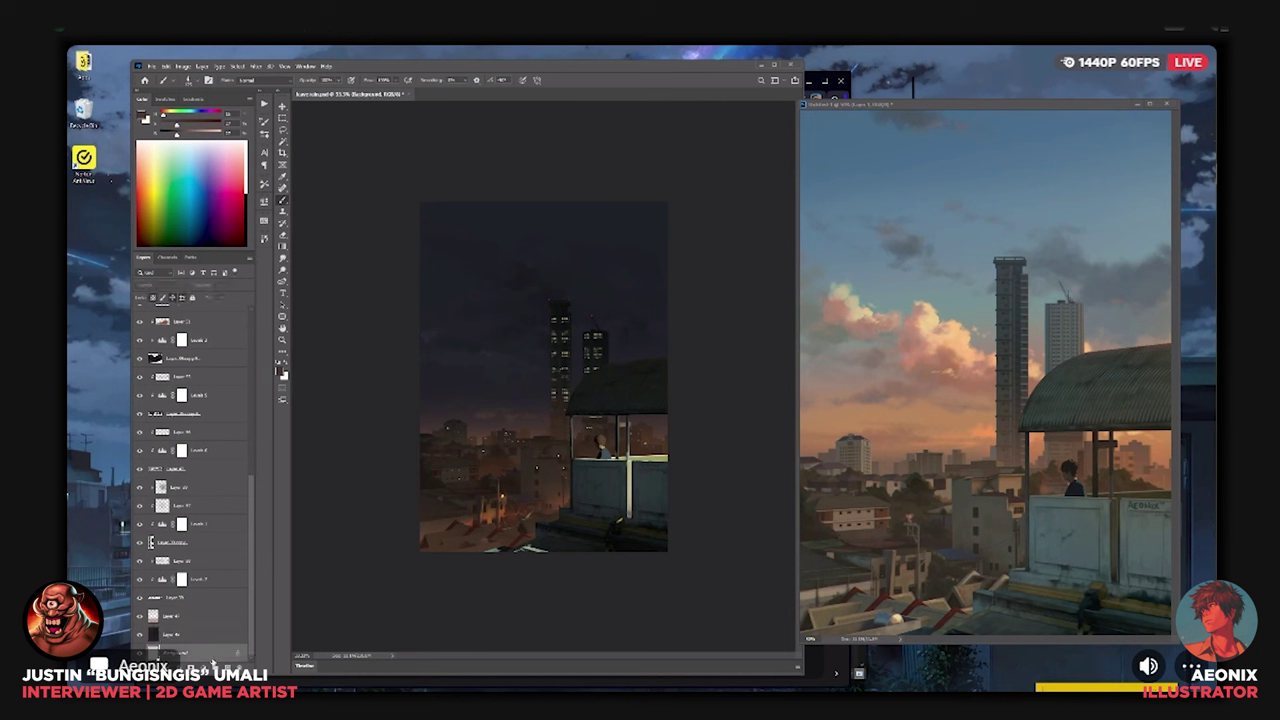
click(206, 636)
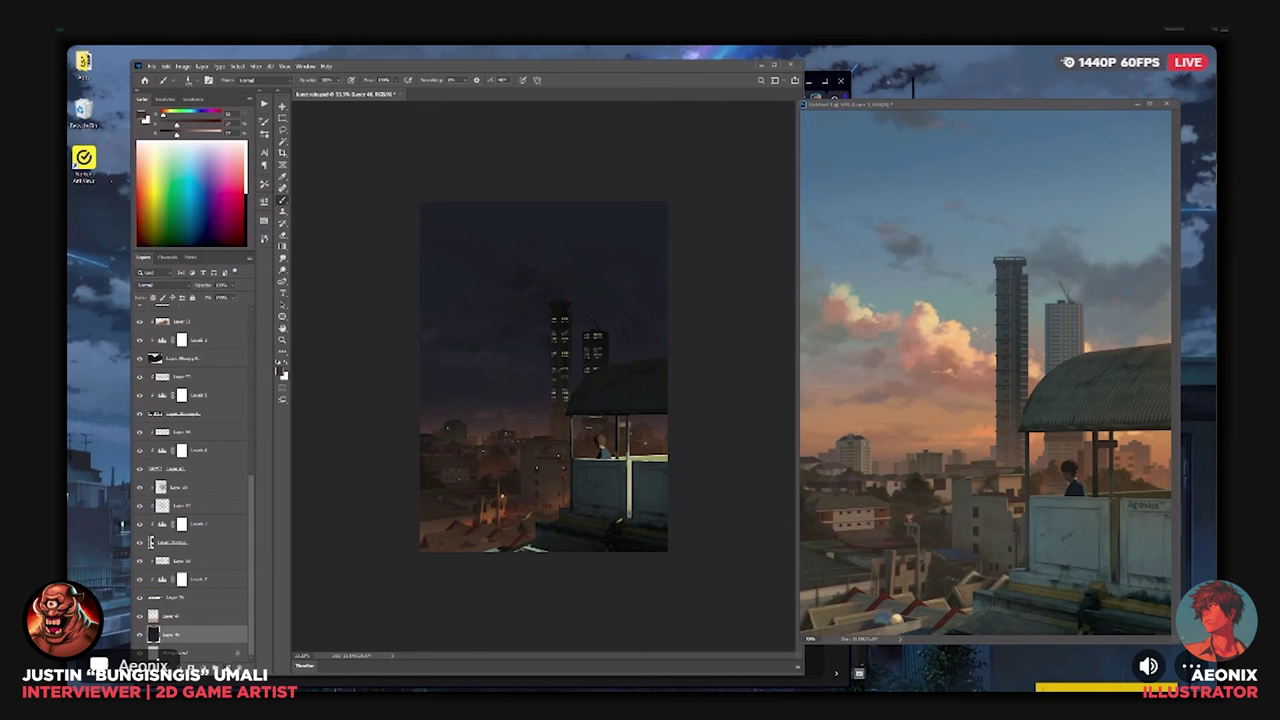
click(228, 667)
key(ctrl+equal)
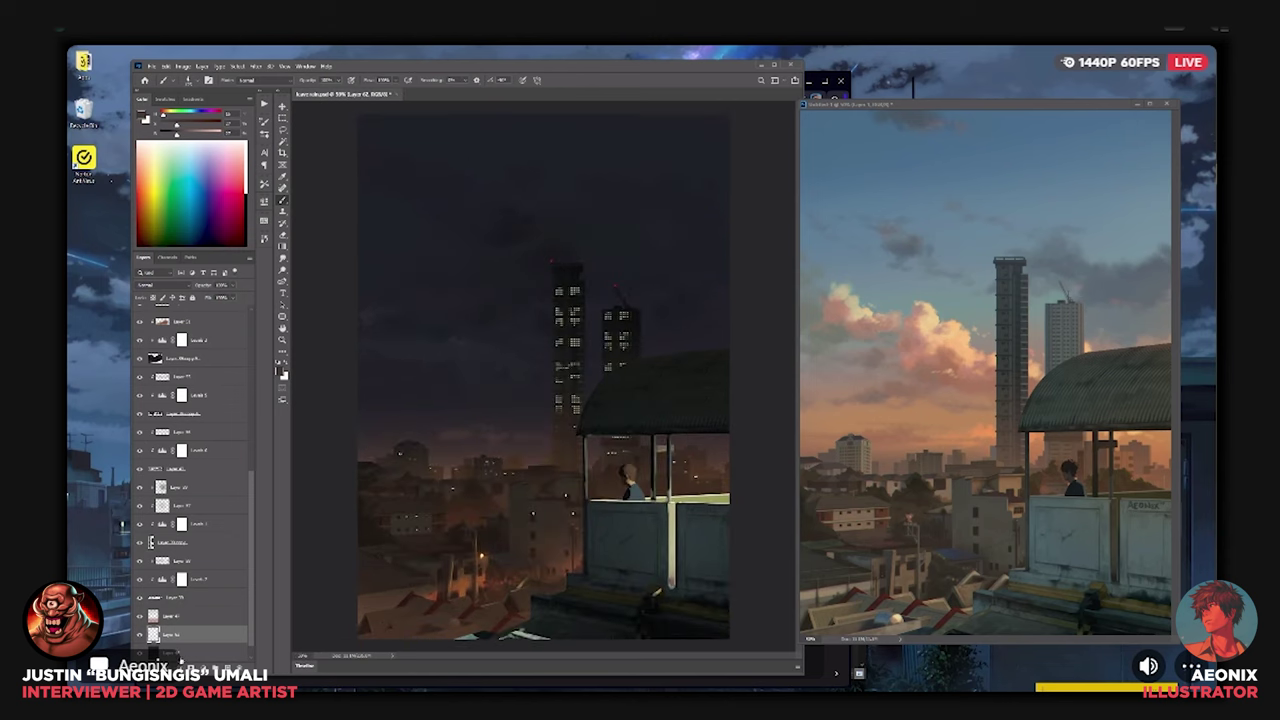
click(166, 654)
click(141, 655)
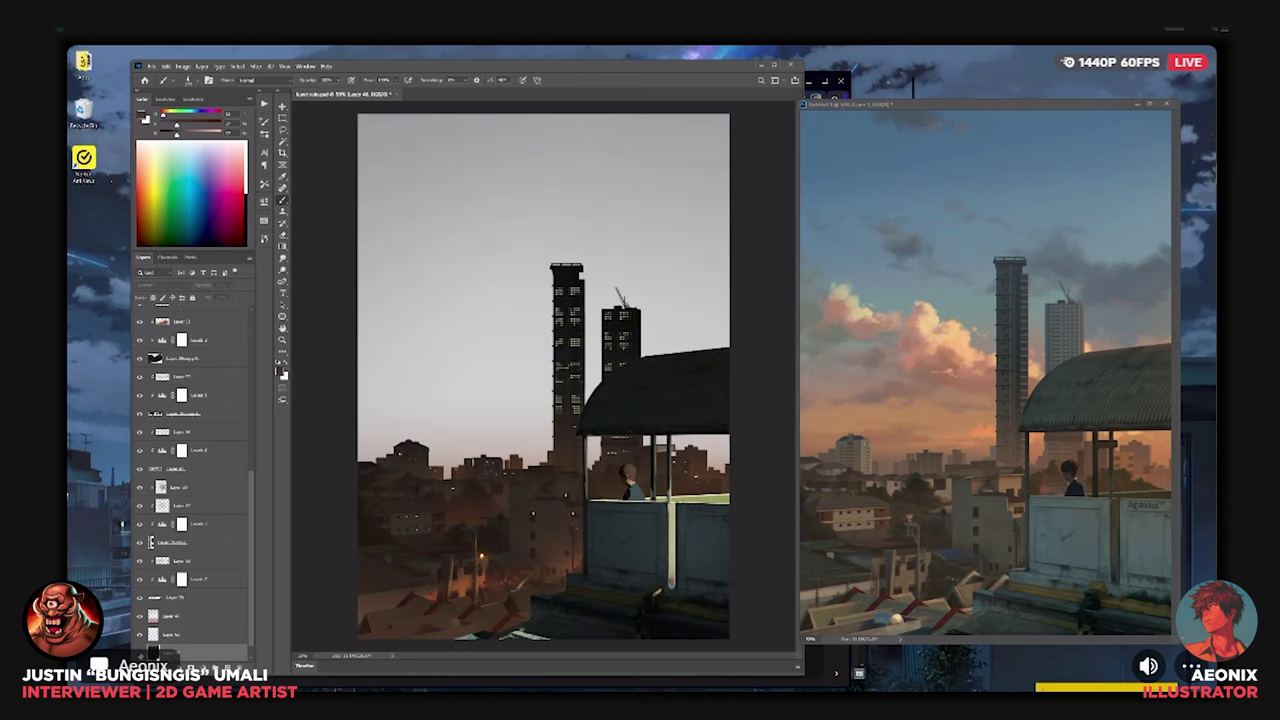
click(140, 655)
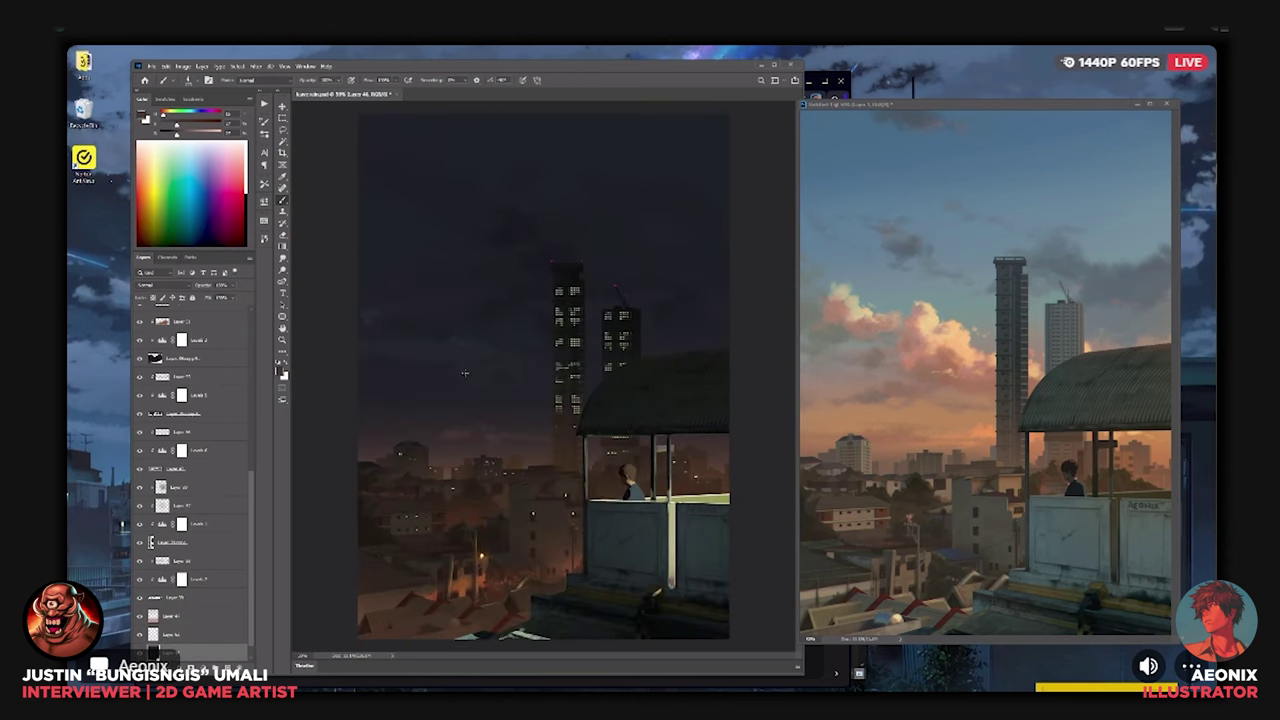
Select the empty layer directly above the sky layer and load a soft brush preset at a very small size.
click(200, 635)
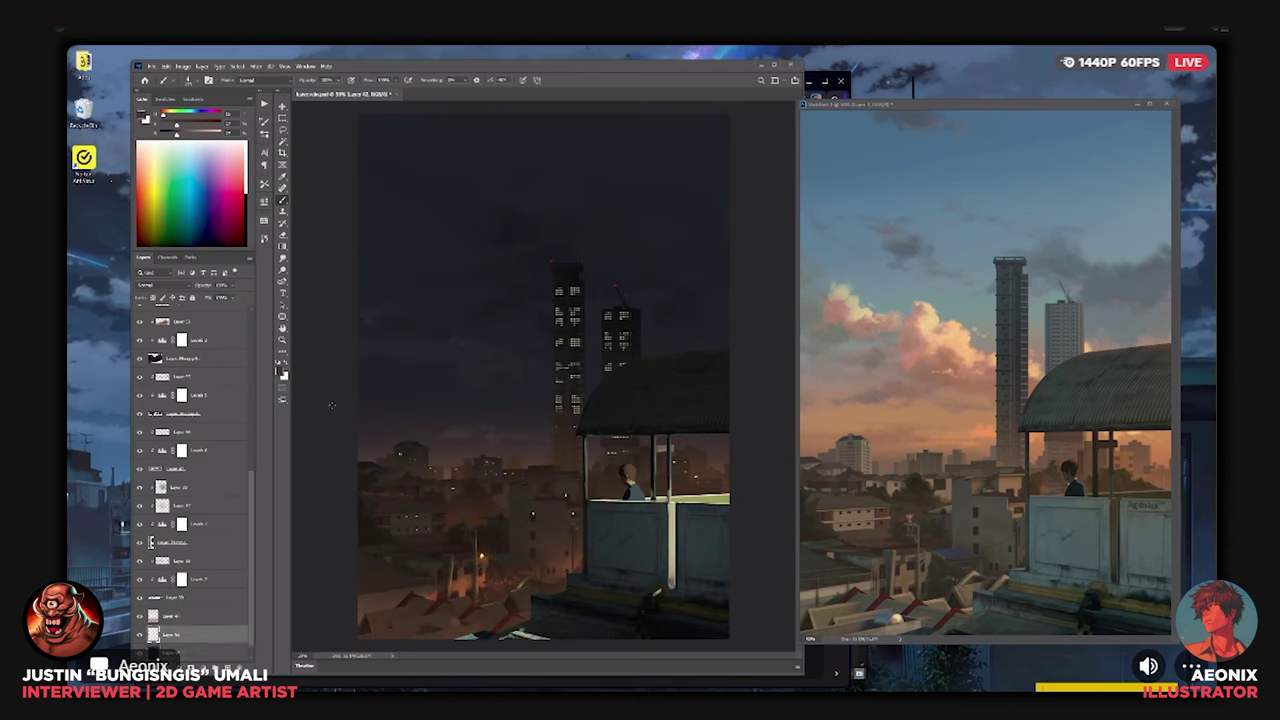
click(196, 84)
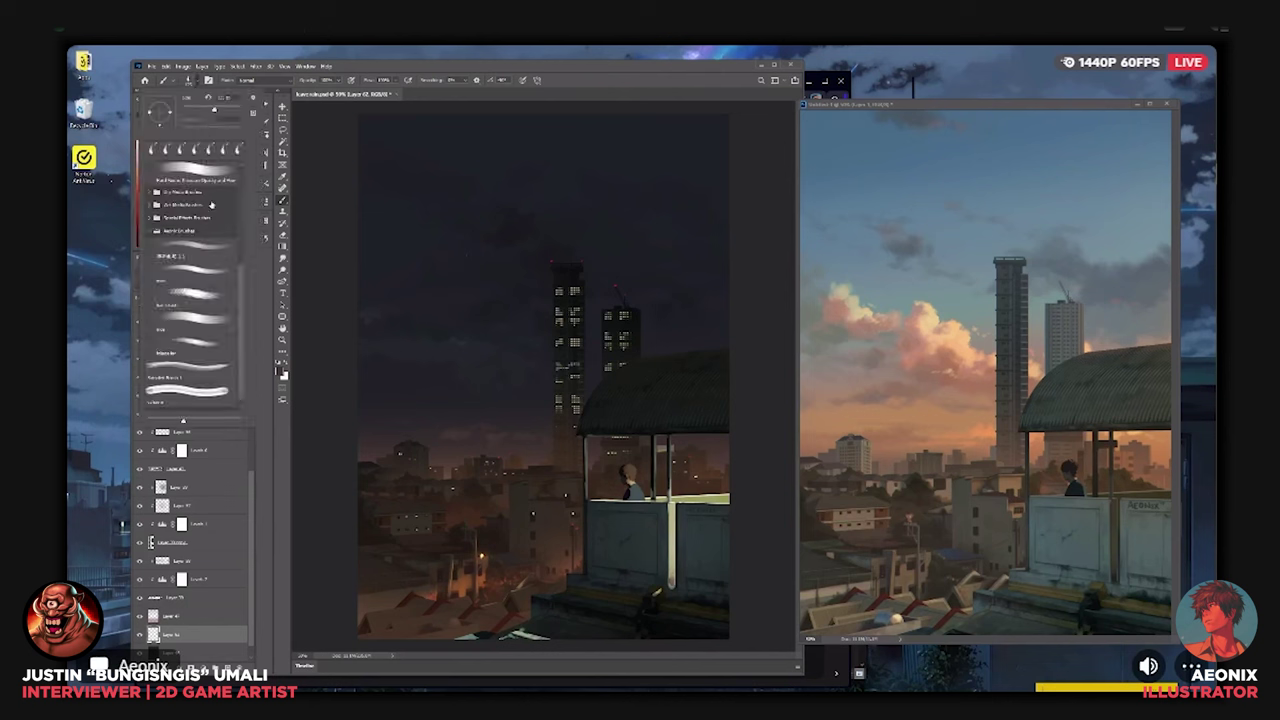
click(219, 325)
click(339, 369)
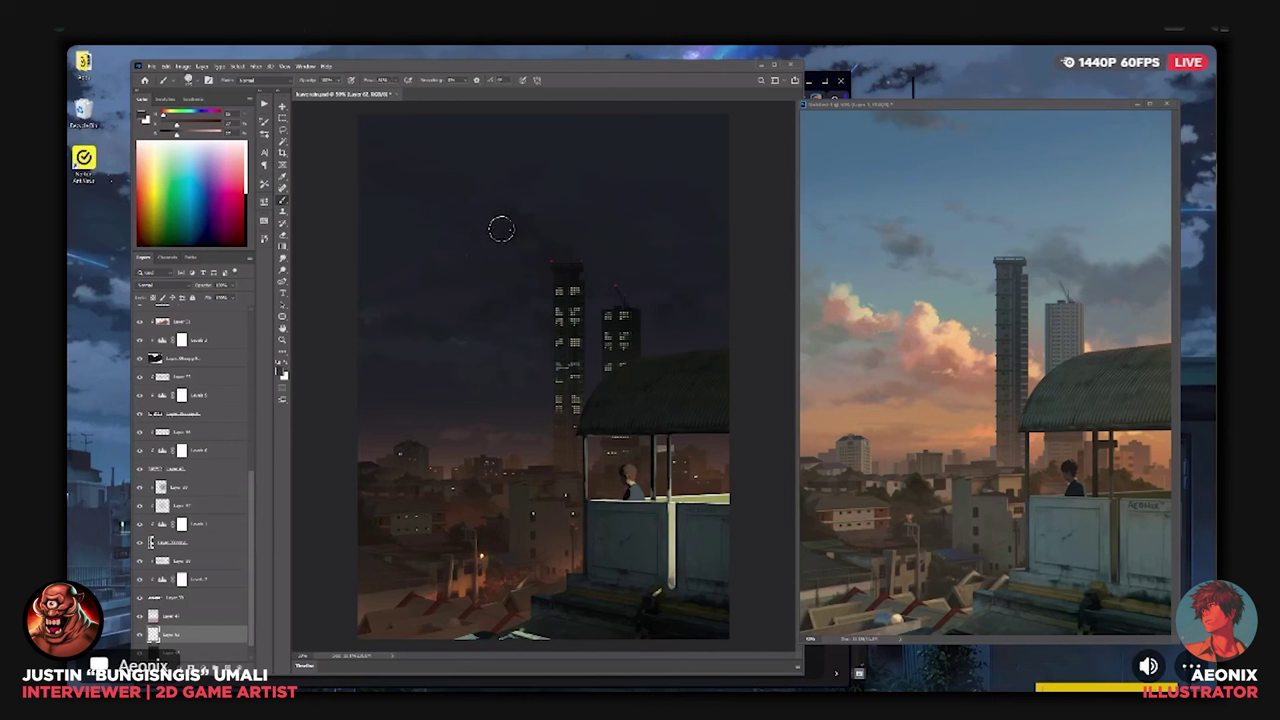
key(bracketleft)
key(bracketleft)
key(bracketleft)
key(bracketleft)
key(bracketleft)
key(bracketleft)
Paint a tiny star in the upper sky beside the taller tower, with a blue glow and a white centre.
key(ctrl+plus)
drag(462, 311, 552, 436)
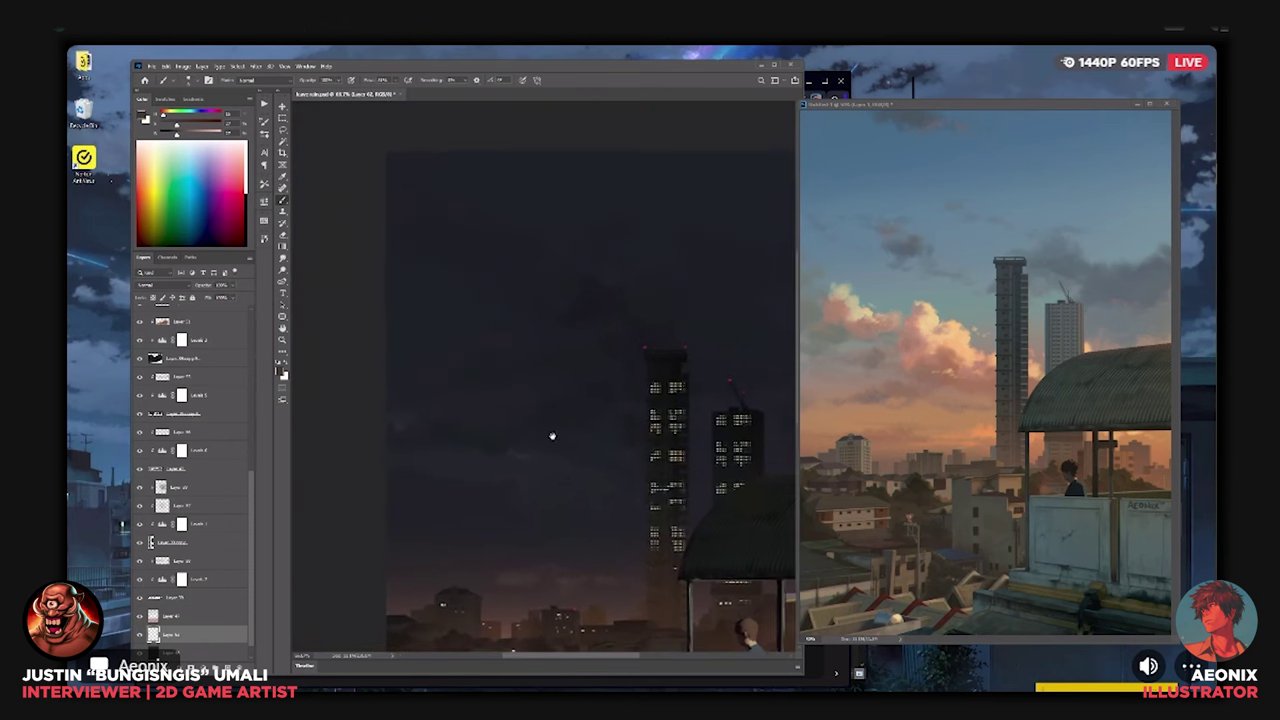
drag(197, 132, 201, 134)
click(207, 124)
key(ctrl+plus)
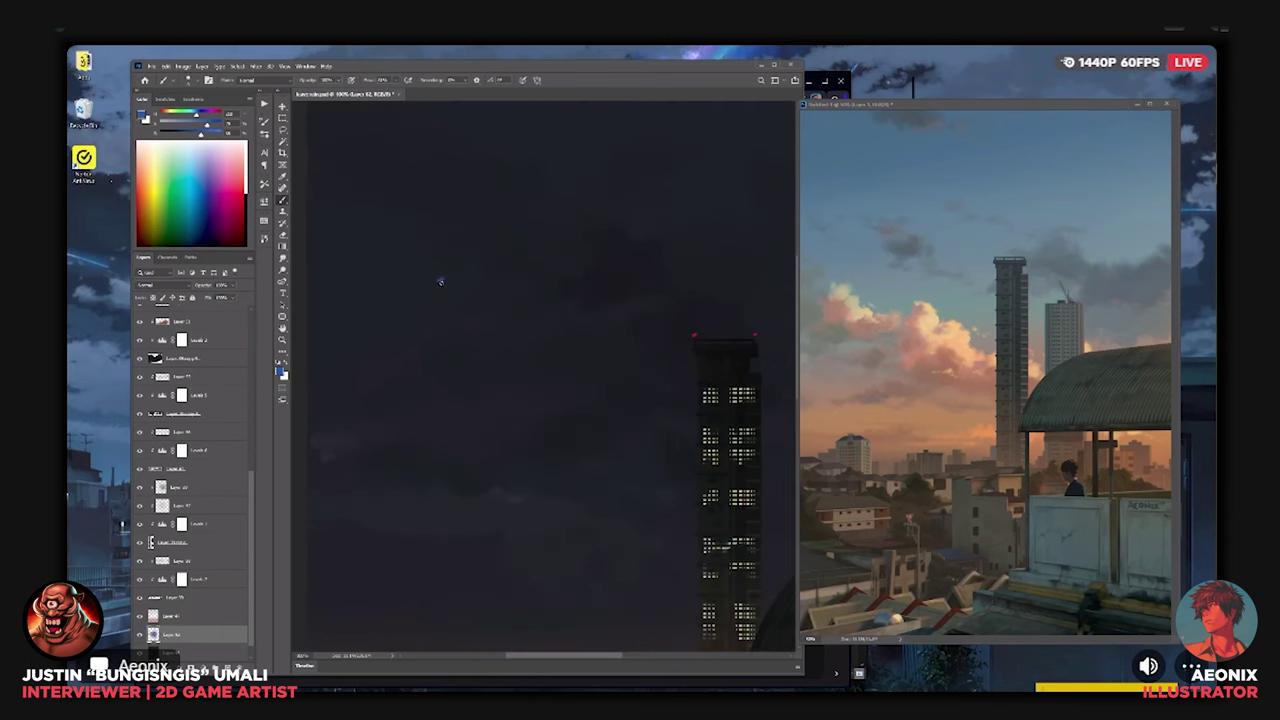
key(ctrl+plus)
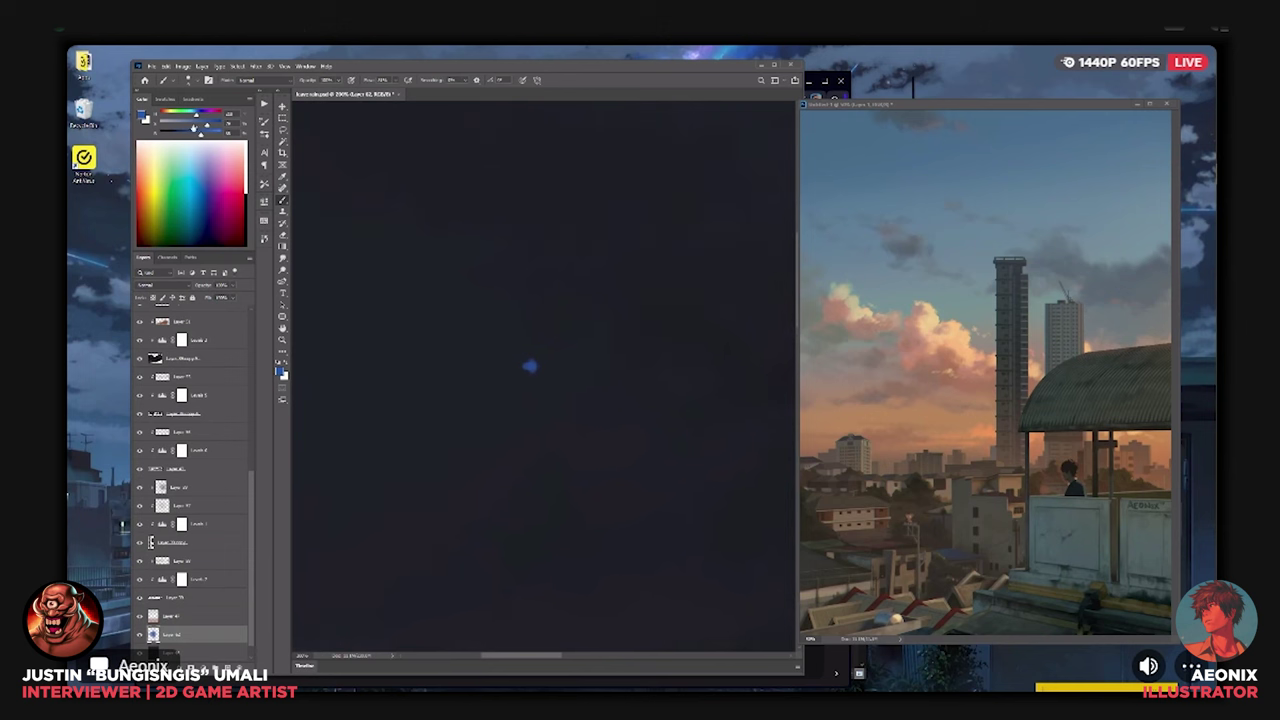
drag(186, 131, 219, 131)
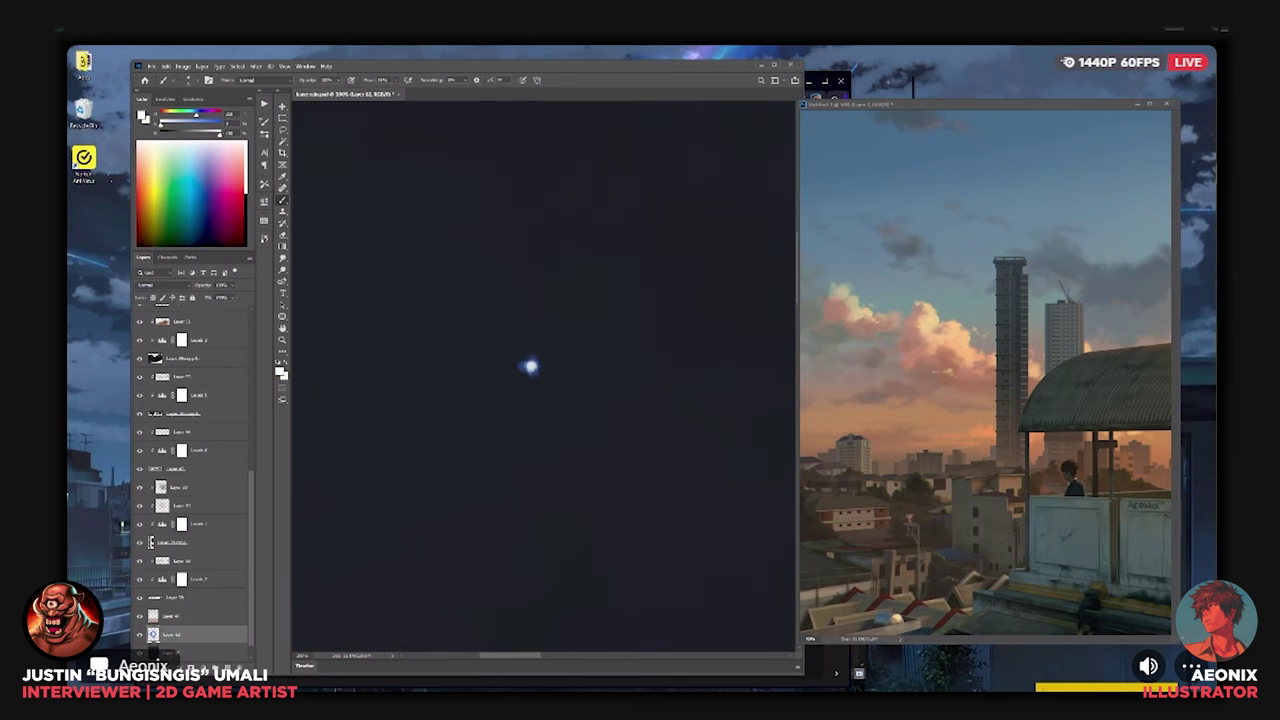
Duplicate the star twice and place the copies apart from it in the sky beside the taller tower.
key(ctrl+minus)
key(ctrl+minus)
key(ctrl+minus)
key(ctrl+plus)
key(ctrl+plus)
key(v)
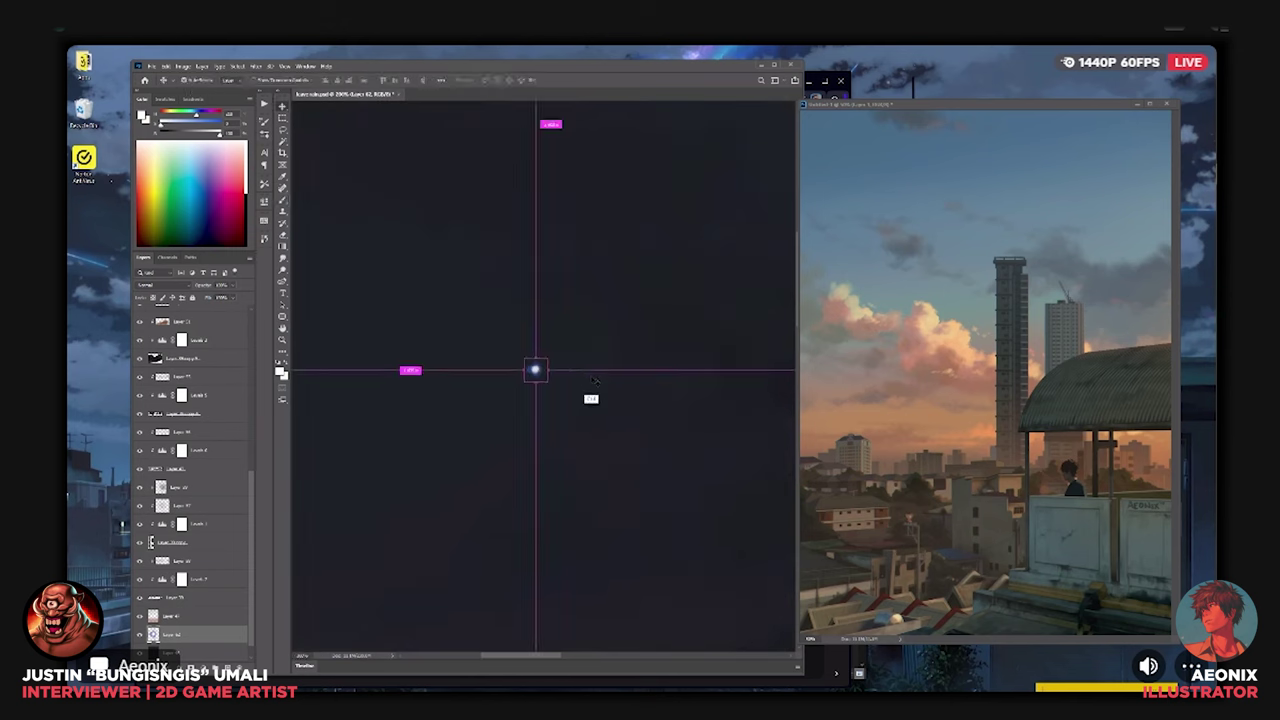
key(ctrl+t)
key(Escape)
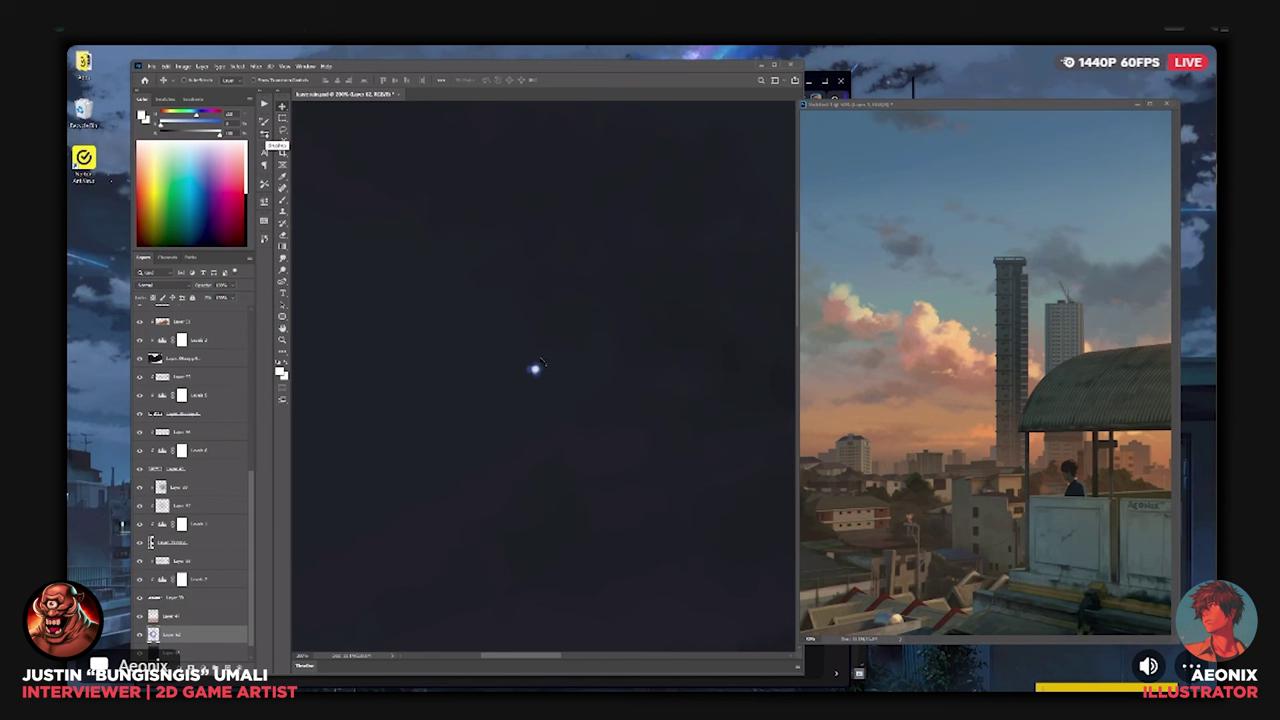
drag(526, 379, 754, 268)
key(ctrl+minus)
key(ctrl+minus)
key(ctrl+minus)
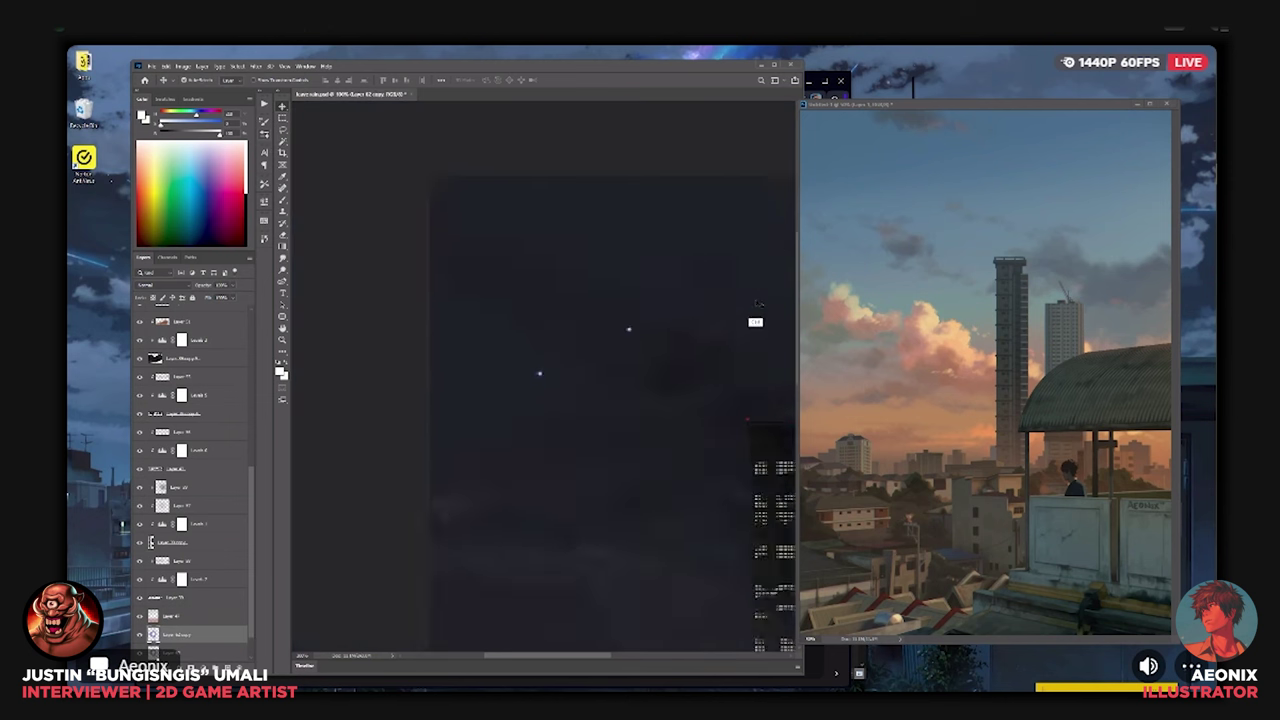
mouse_move(482, 232)
mouse_down()
mouse_move(507, 237)
mouse_move(541, 327)
mouse_up()
Merge the three star layers and scale the group down to about half its size.
drag(253, 594, 253, 620)
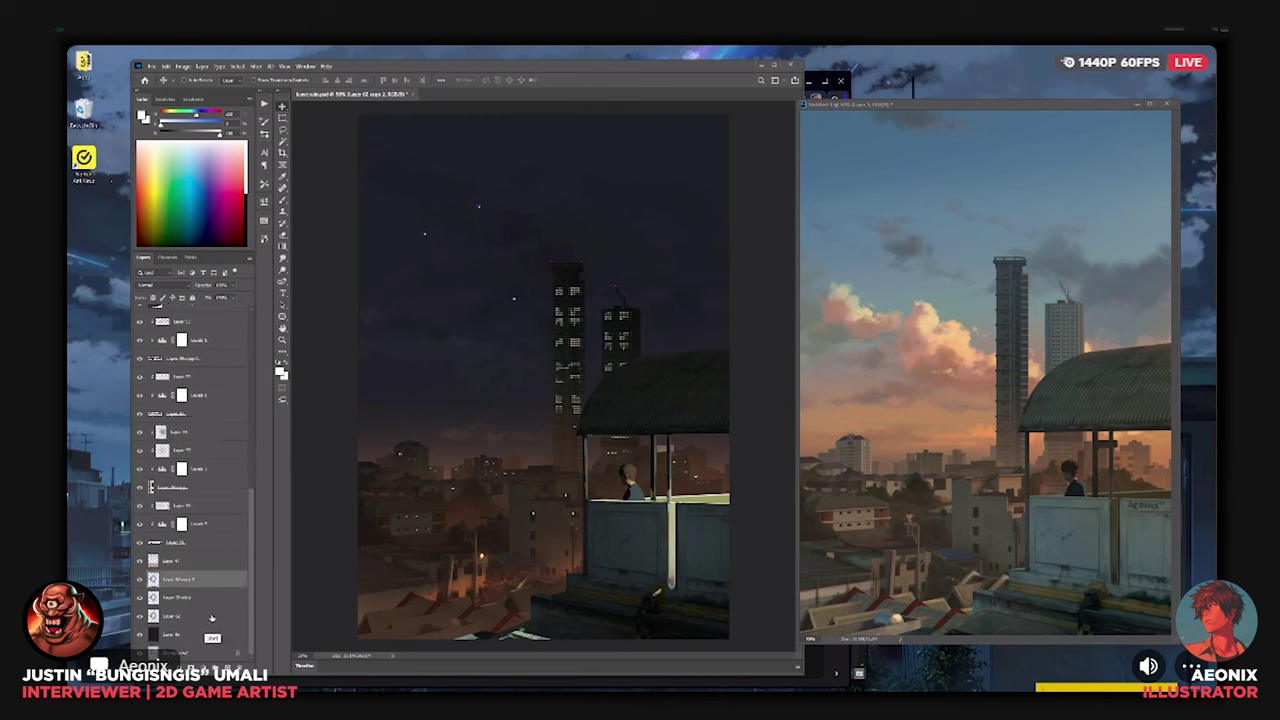
shift+click(214, 616)
key(ctrl+e)
key(ctrl+t)
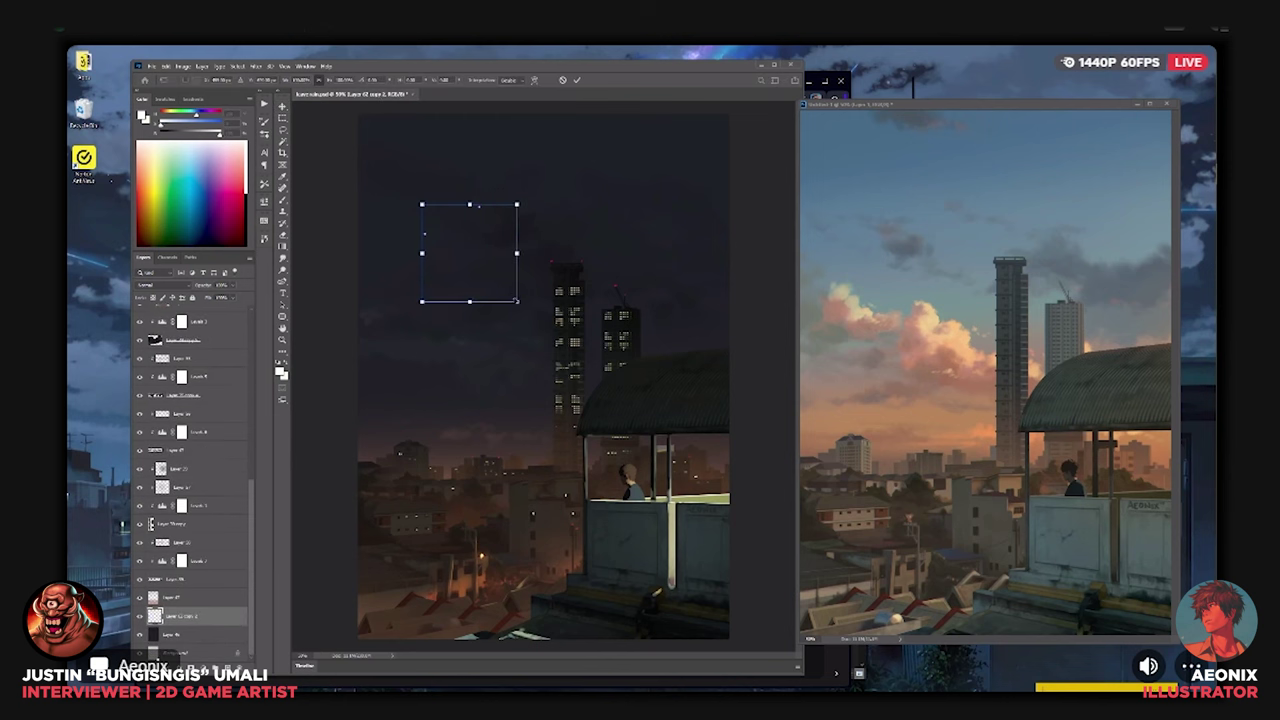
mouse_move(517, 300)
mouse_down()
mouse_move(500, 258)
mouse_move(472, 252)
mouse_up()
key(Return)
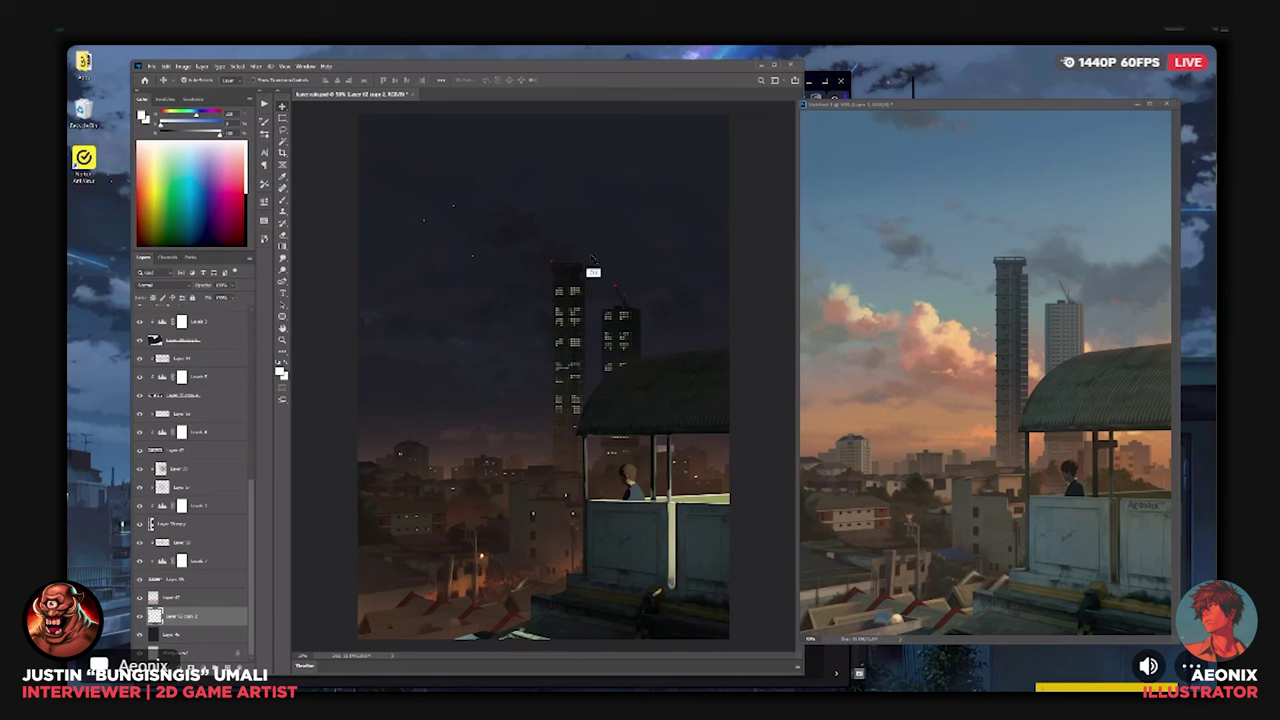
Duplicate the star group to the top of the sky and add another copy slightly offset from it.
key(ctrl+j)
key(ctrl+t)
drag(463, 215, 540, 130)
key(Return)
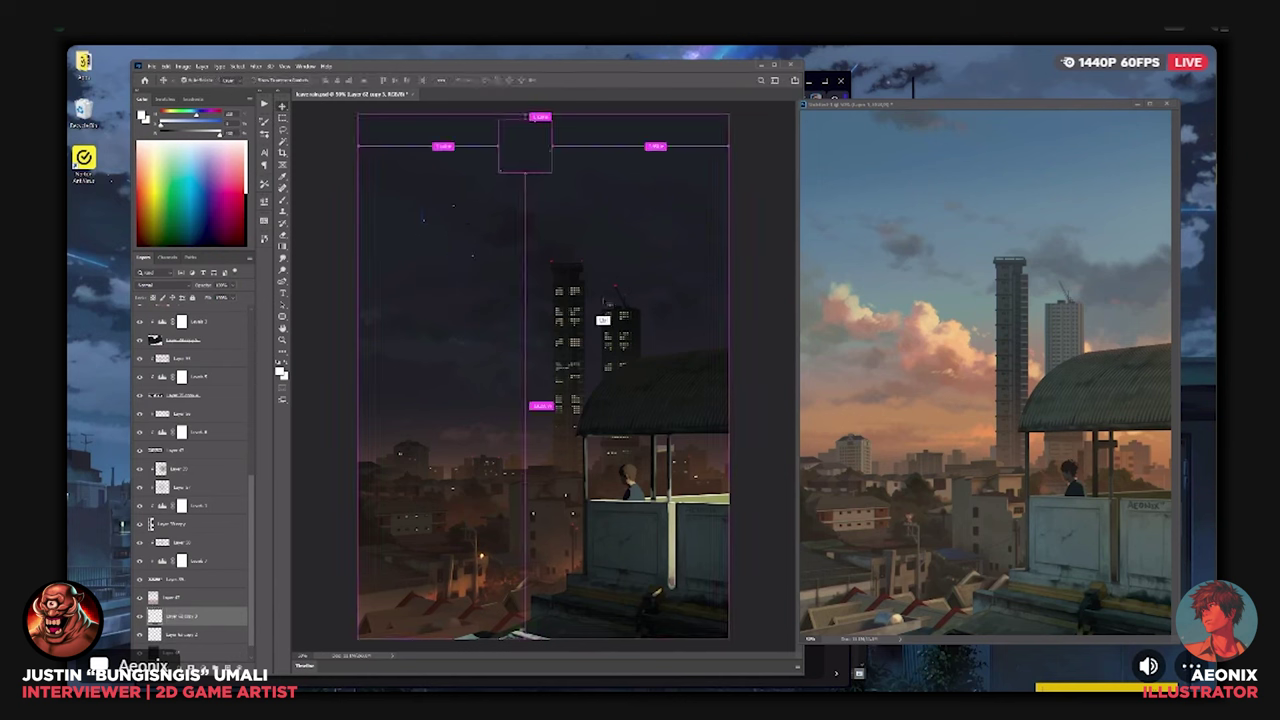
key(ctrl+alt+t)
mouse_move(523, 171)
mouse_down()
mouse_move(528, 181)
mouse_move(521, 162)
mouse_up()
key(Return)
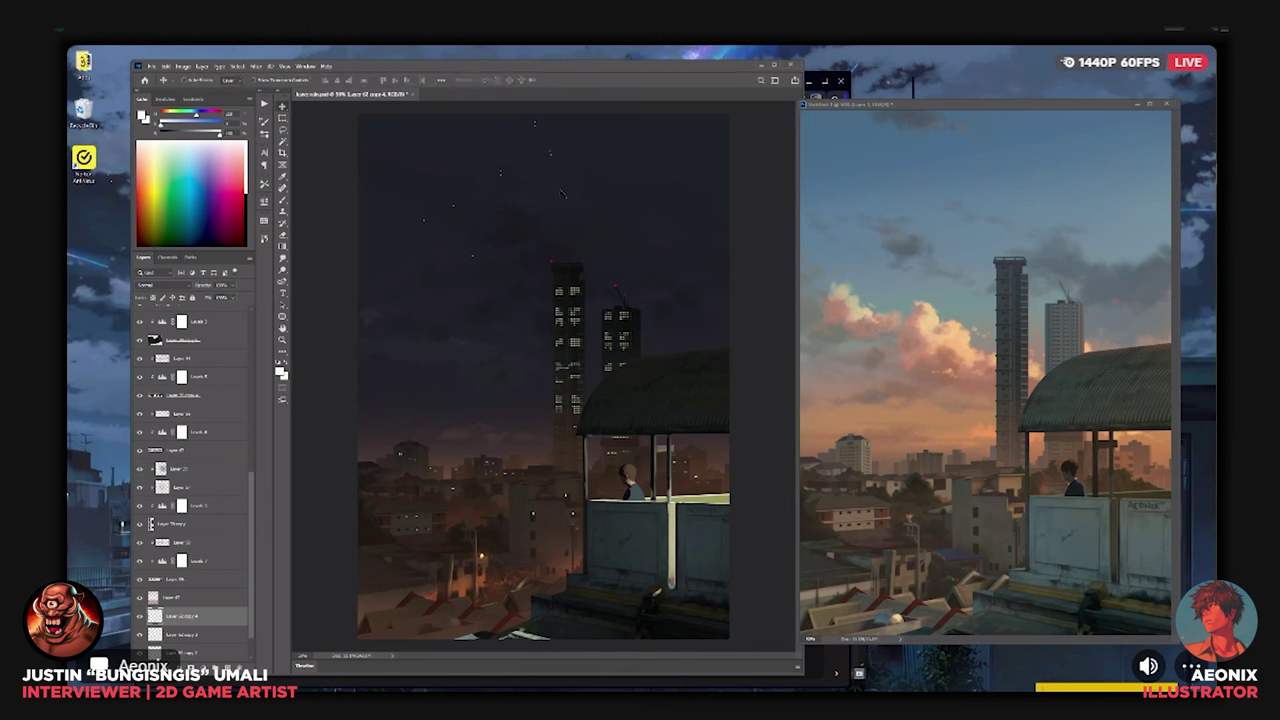
Add another copy of the top star group, rotate and shrink it, and place it among the neighbouring stars.
key(ctrl+alt+t)
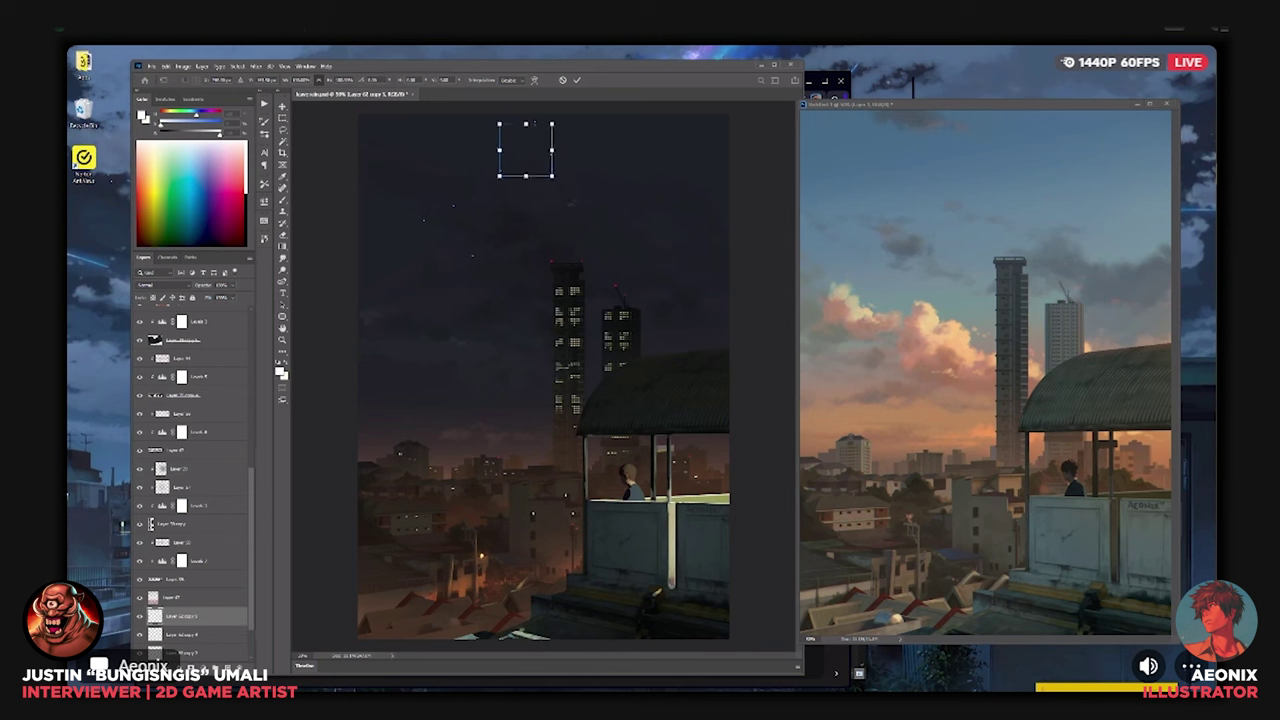
drag(594, 170, 598, 154)
key(ctrl+plus)
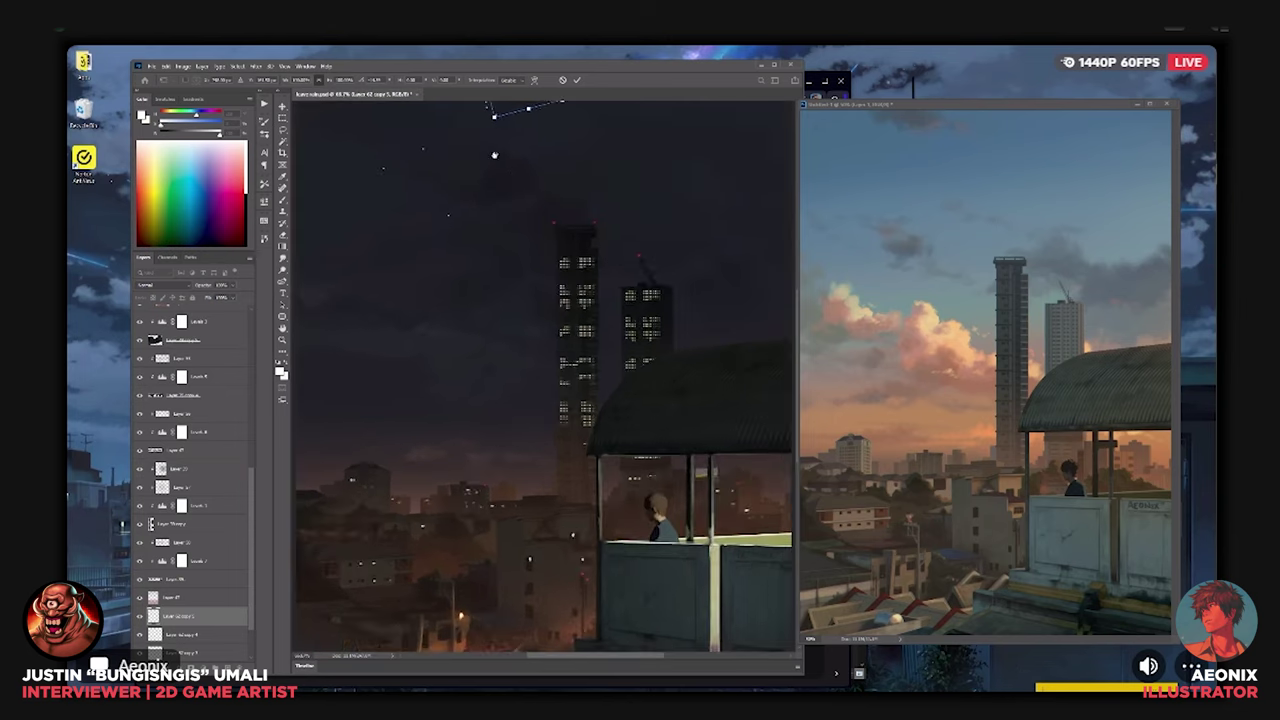
drag(497, 156, 524, 437)
drag(601, 373, 554, 360)
key(ctrl+plus)
key(ctrl+plus)
mouse_move(515, 318)
mouse_down()
mouse_move(515, 400)
mouse_move(487, 374)
mouse_move(493, 358)
mouse_up()
key(Return)
key(ctrl+t)
key(Return)
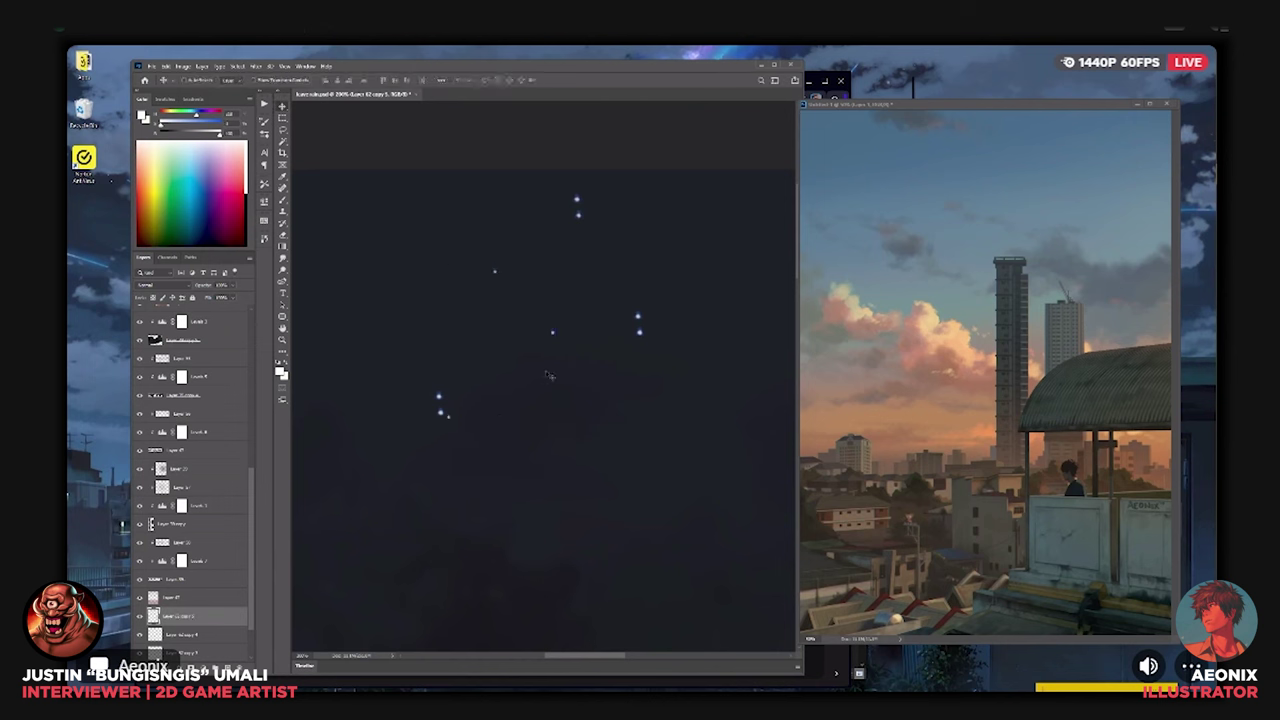
Merge all the star copy layers into a single star layer.
key(ctrl+minus)
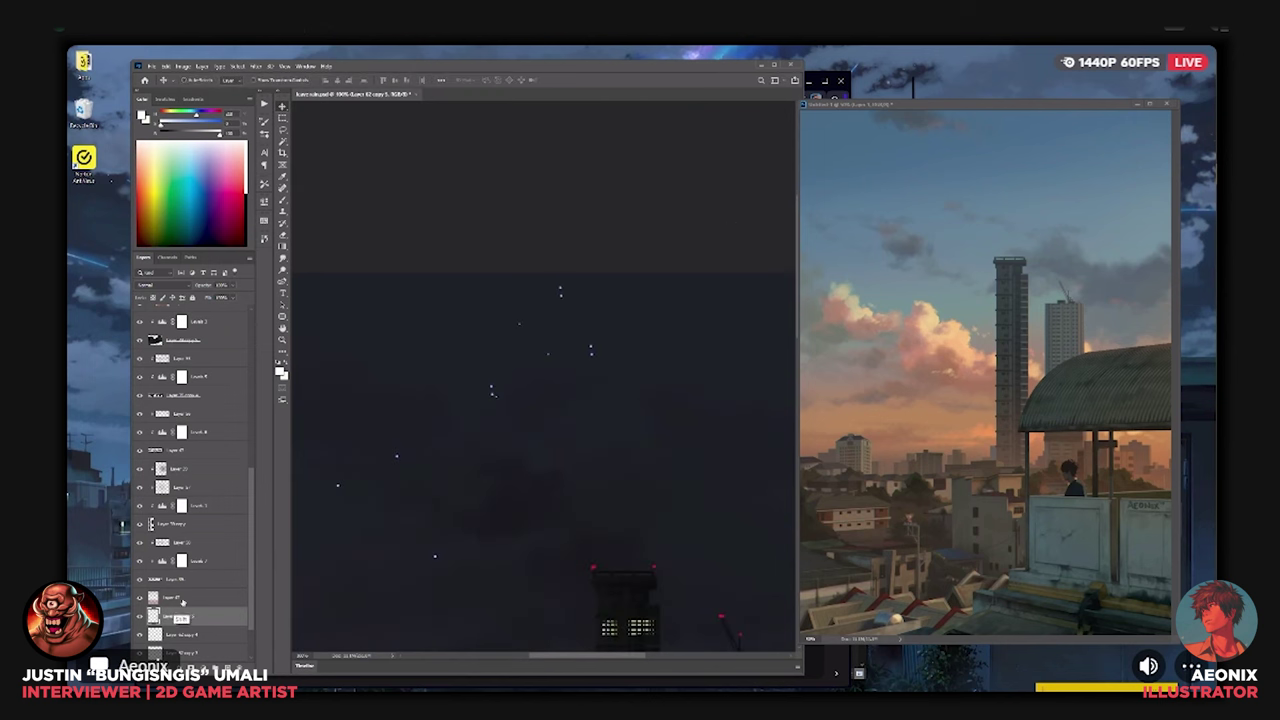
scroll(210, 600, down, 2)
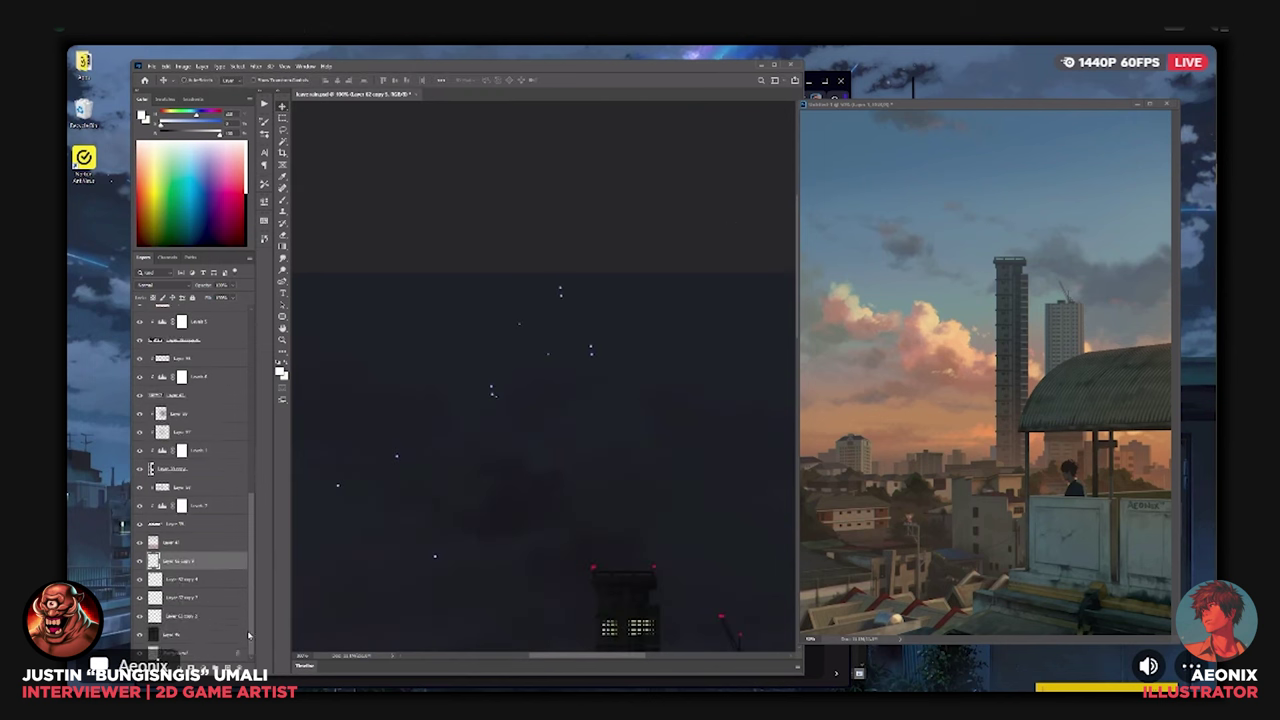
shift+click(194, 586)
key(ctrl+e)
click(139, 581)
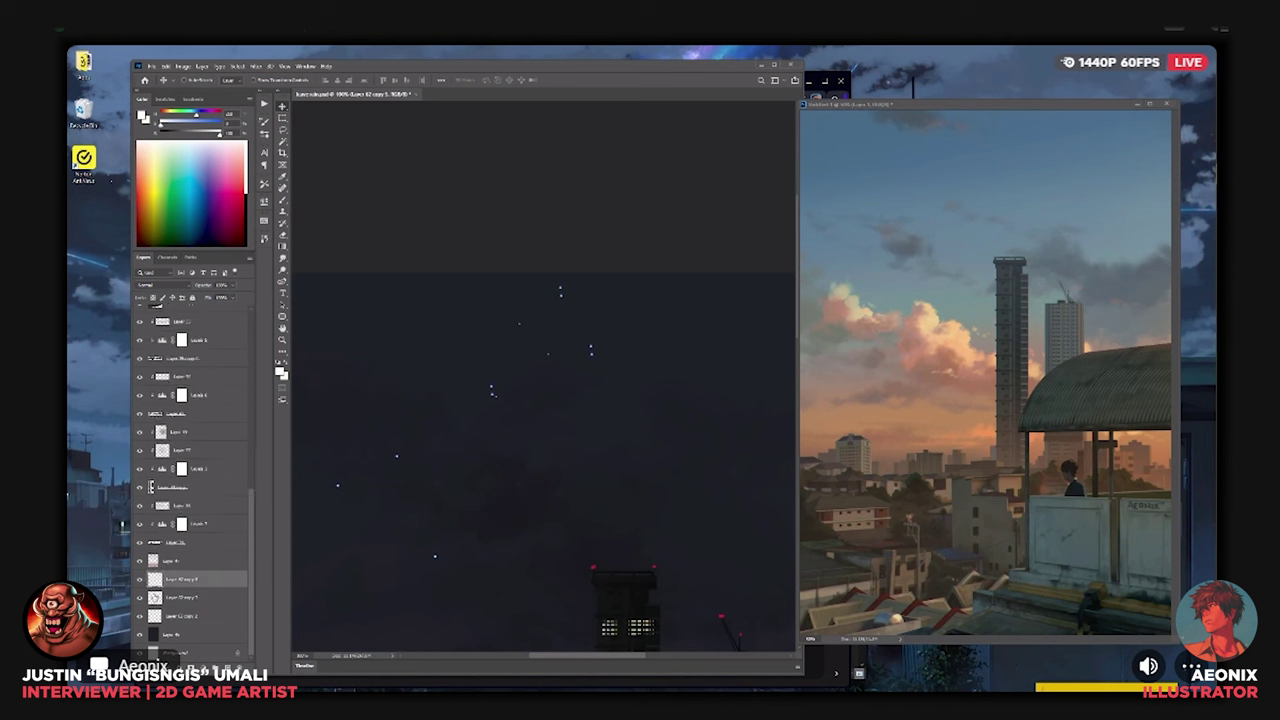
click(155, 597)
key(Delete)
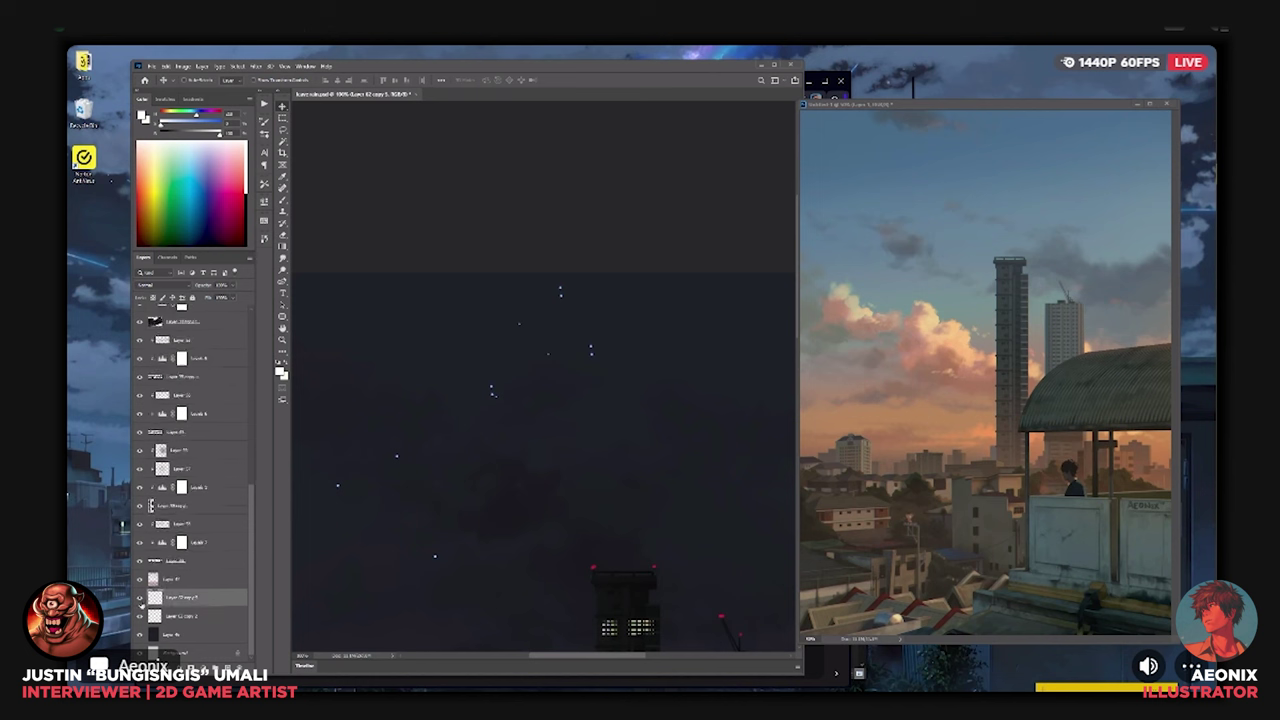
key(Delete)
Duplicate the star layer, shrink the copy, place it within the existing cluster, and merge both layers.
key(ctrl+j)
key(ctrl+t)
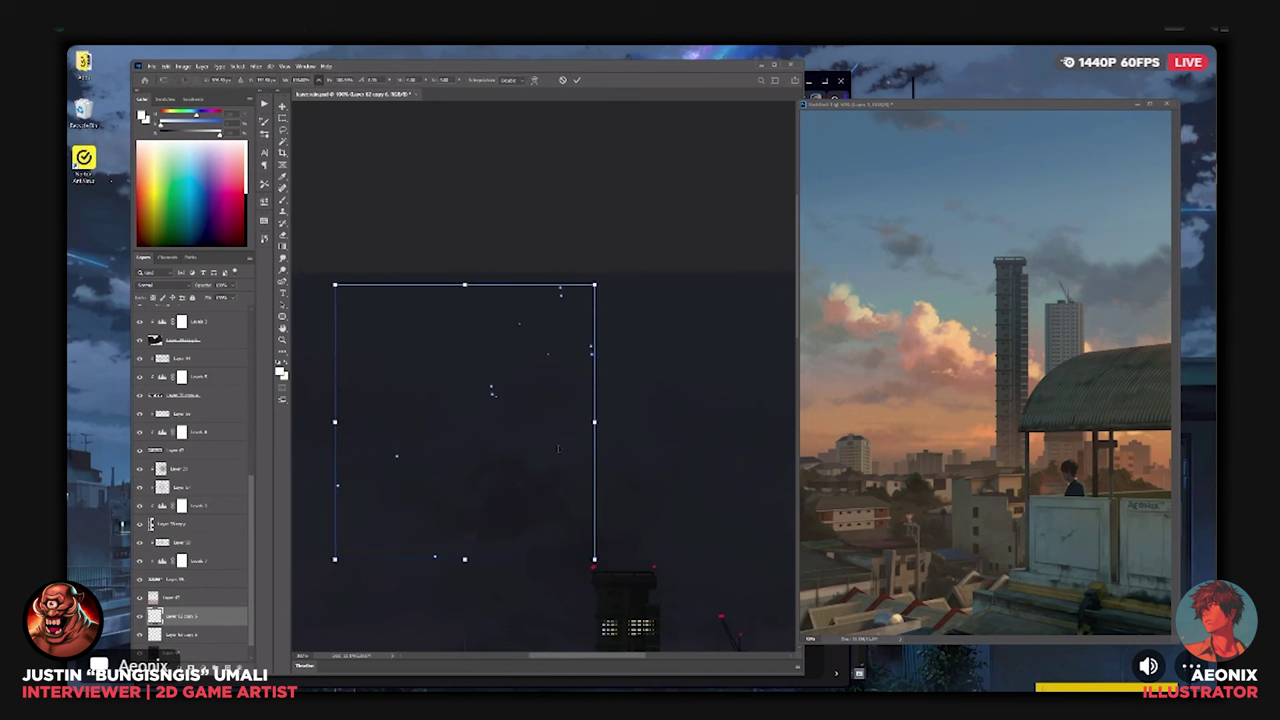
drag(595, 285, 449, 439)
drag(430, 460, 504, 374)
drag(580, 365, 583, 373)
key(Return)
key(ctrl+minus)
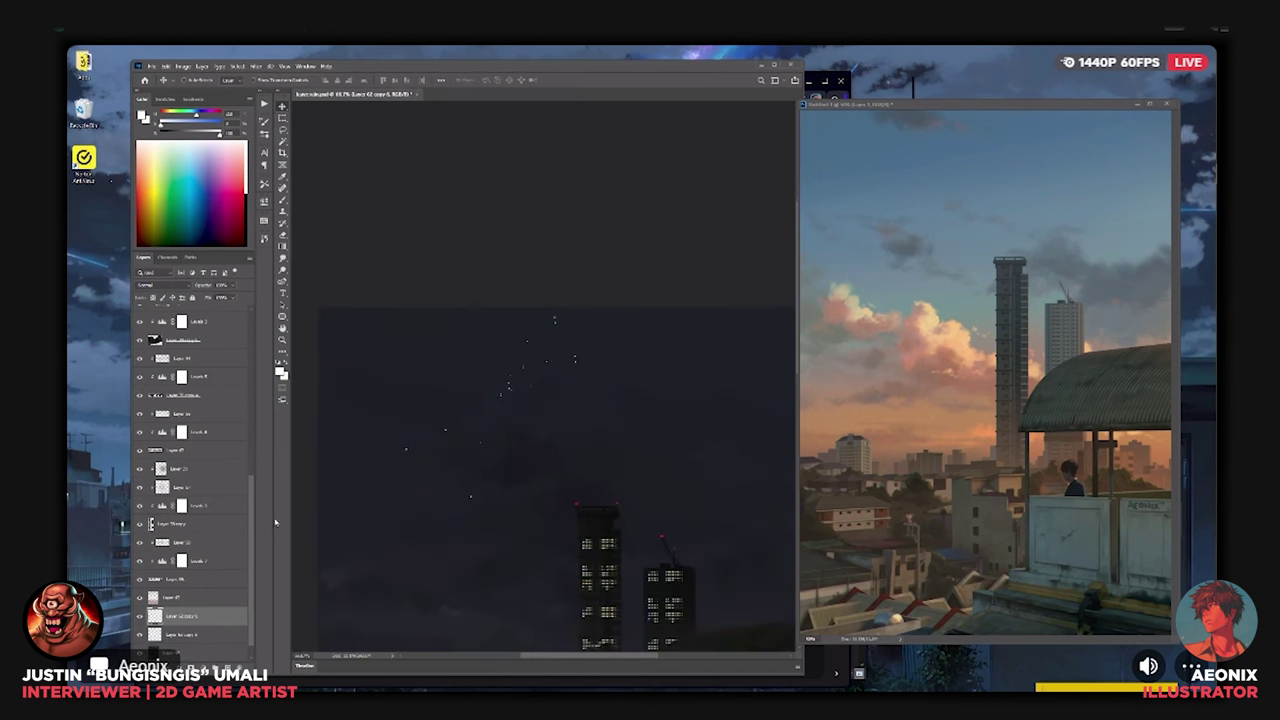
shift+click(193, 634)
key(ctrl+e)
Duplicate the merged stars, flip the copy horizontally, and place it lower in the sky beside the taller tower.
key(ctrl+j)
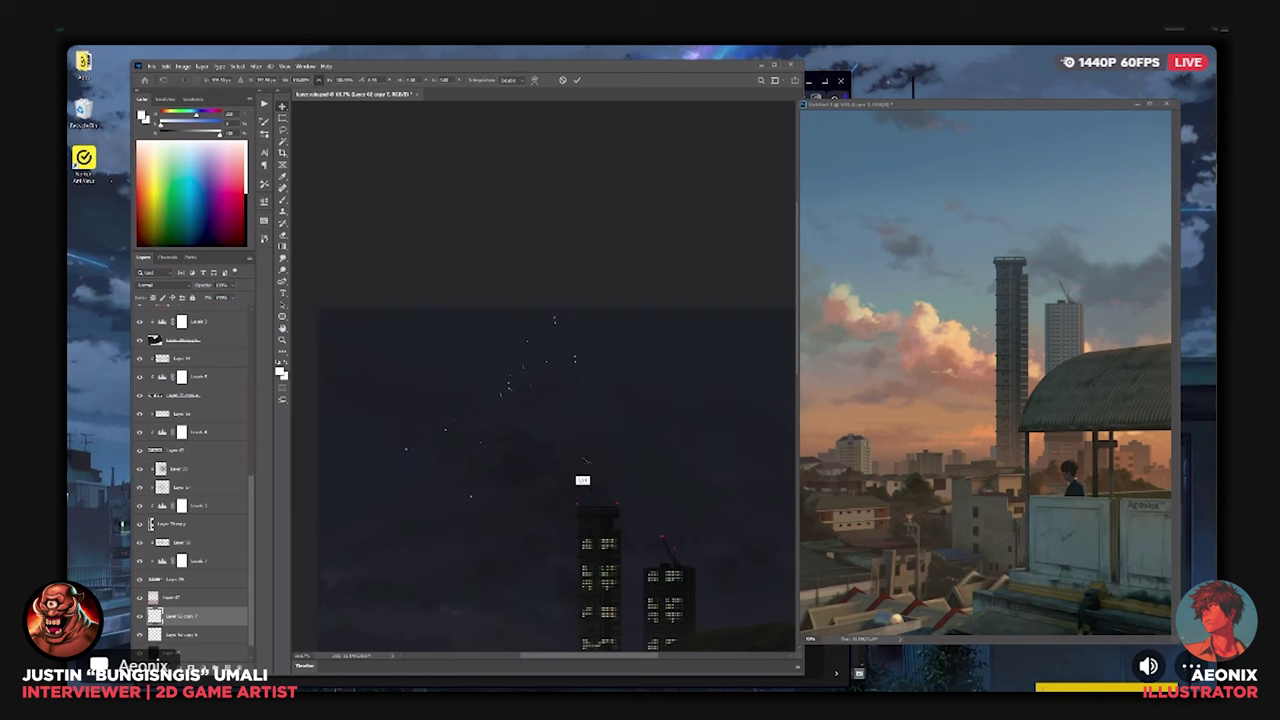
key(ctrl+t)
right_click(508, 410)
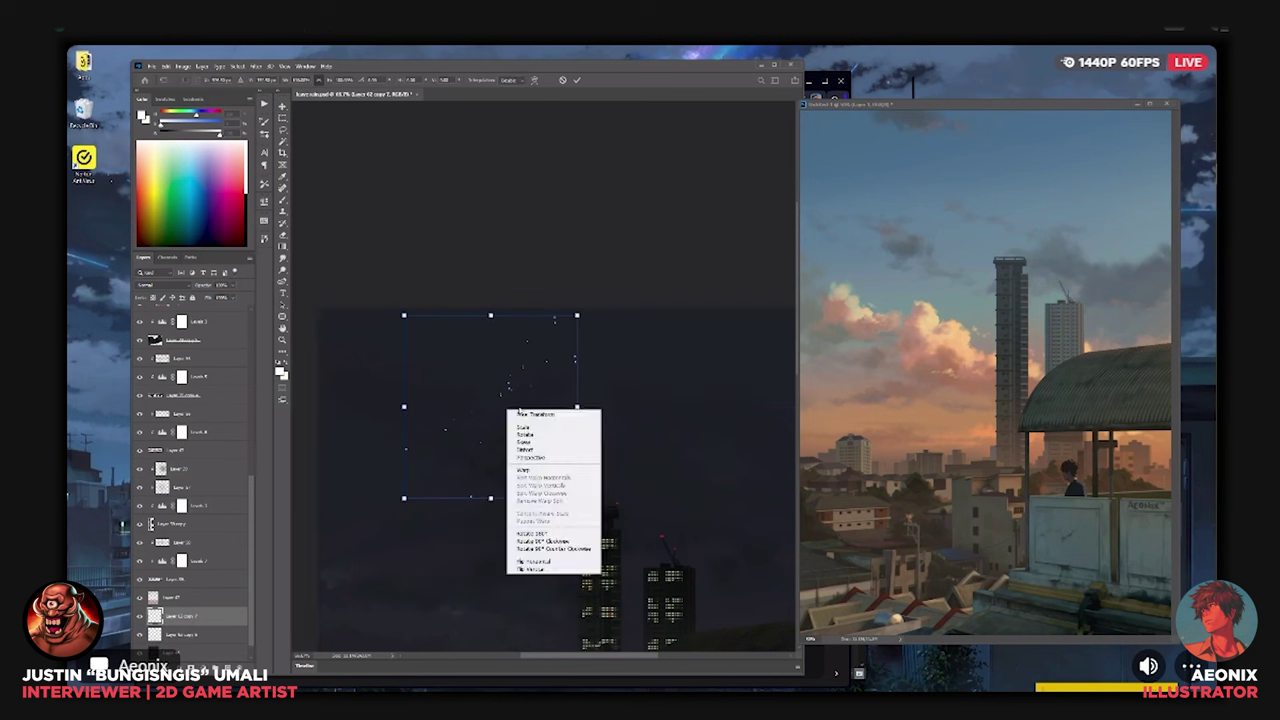
click(556, 562)
drag(508, 411, 537, 493)
key(Return)
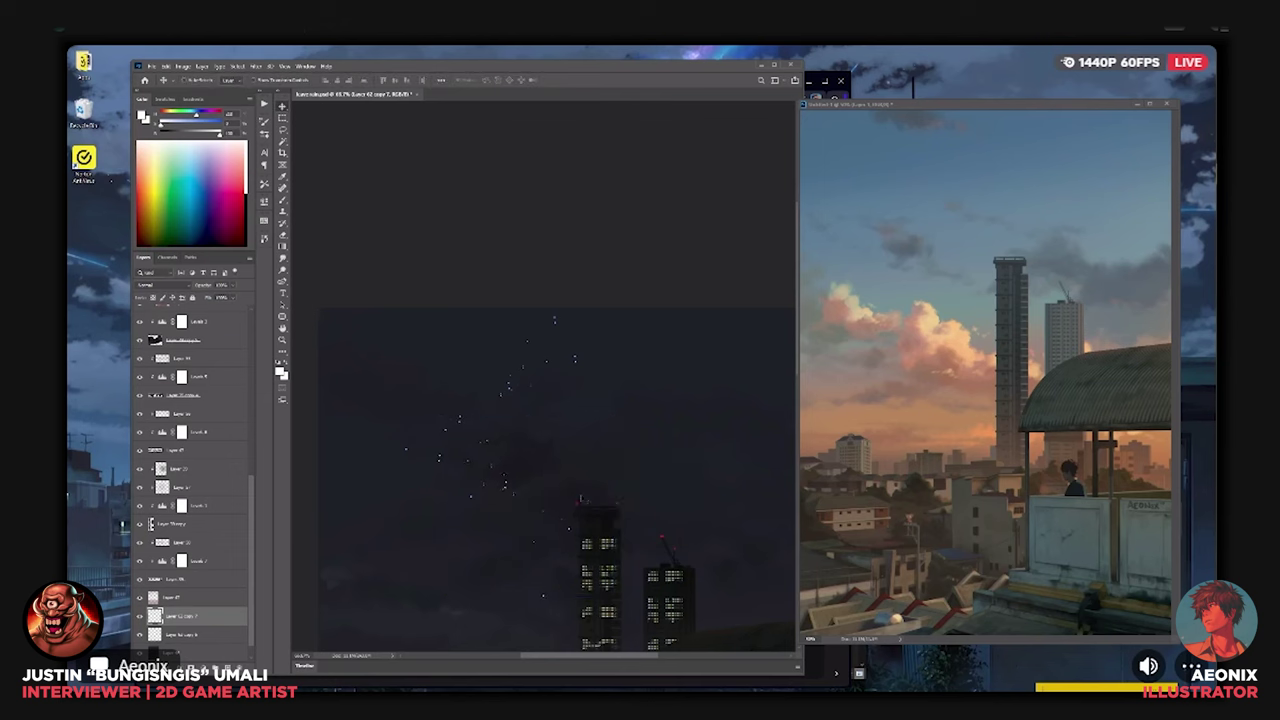
key(ctrl+0)
Copy the stars into the lower sky near the painting's left edge, rotating the copy, and merge the layers.
key(ctrl+j)
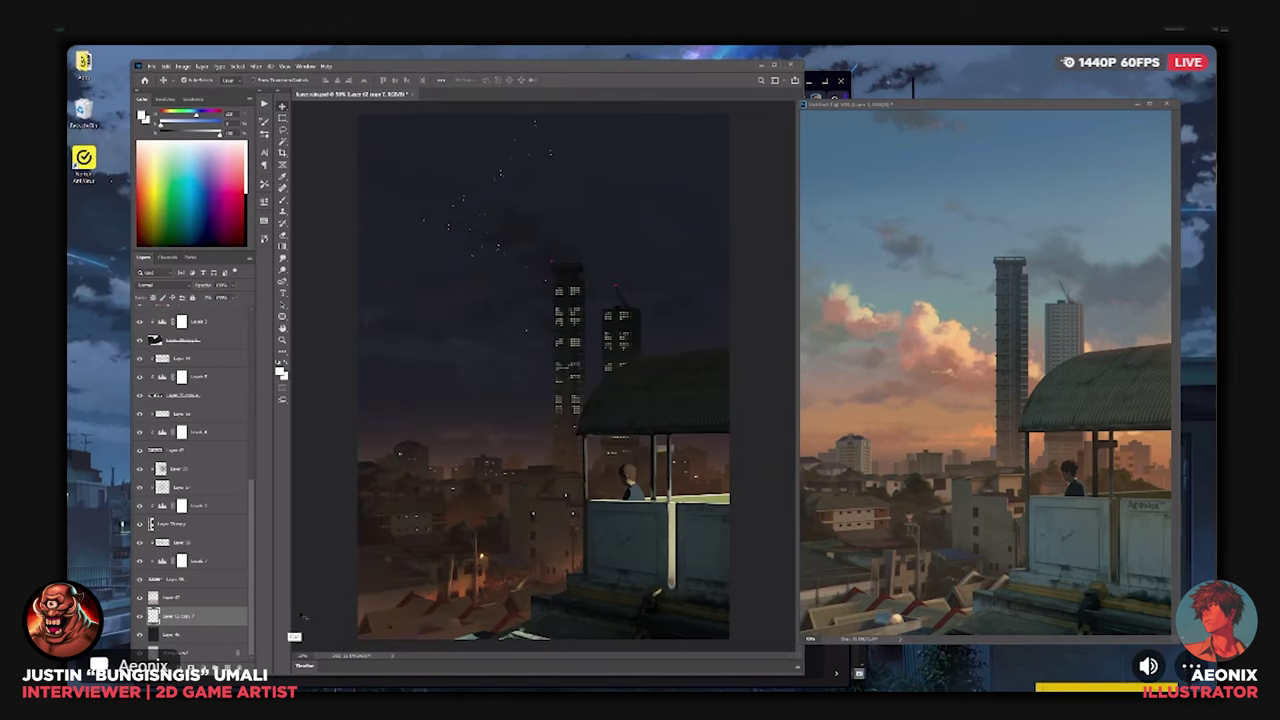
key(ctrl+t)
drag(581, 395, 429, 320)
key(Return)
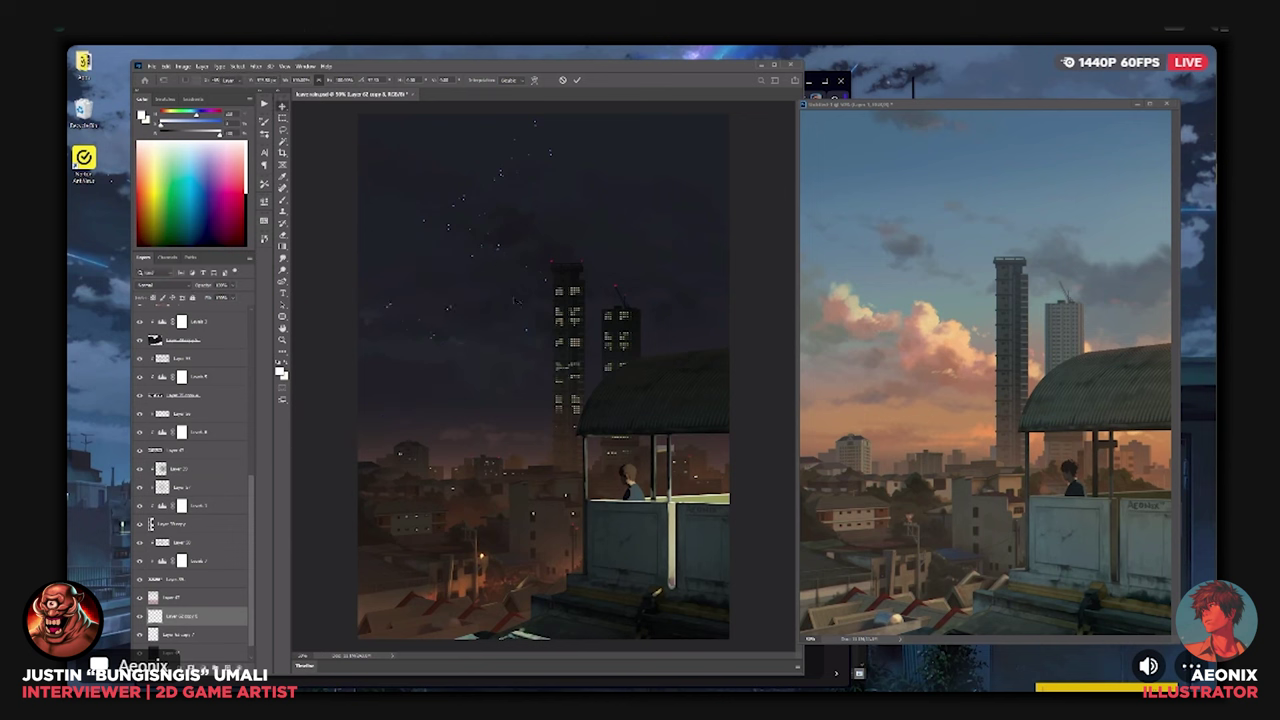
shift+click(209, 637)
key(ctrl+e)
Duplicate the merged stars, rotate the copy, and place it across the sky above and beside the two towers.
key(ctrl+j)
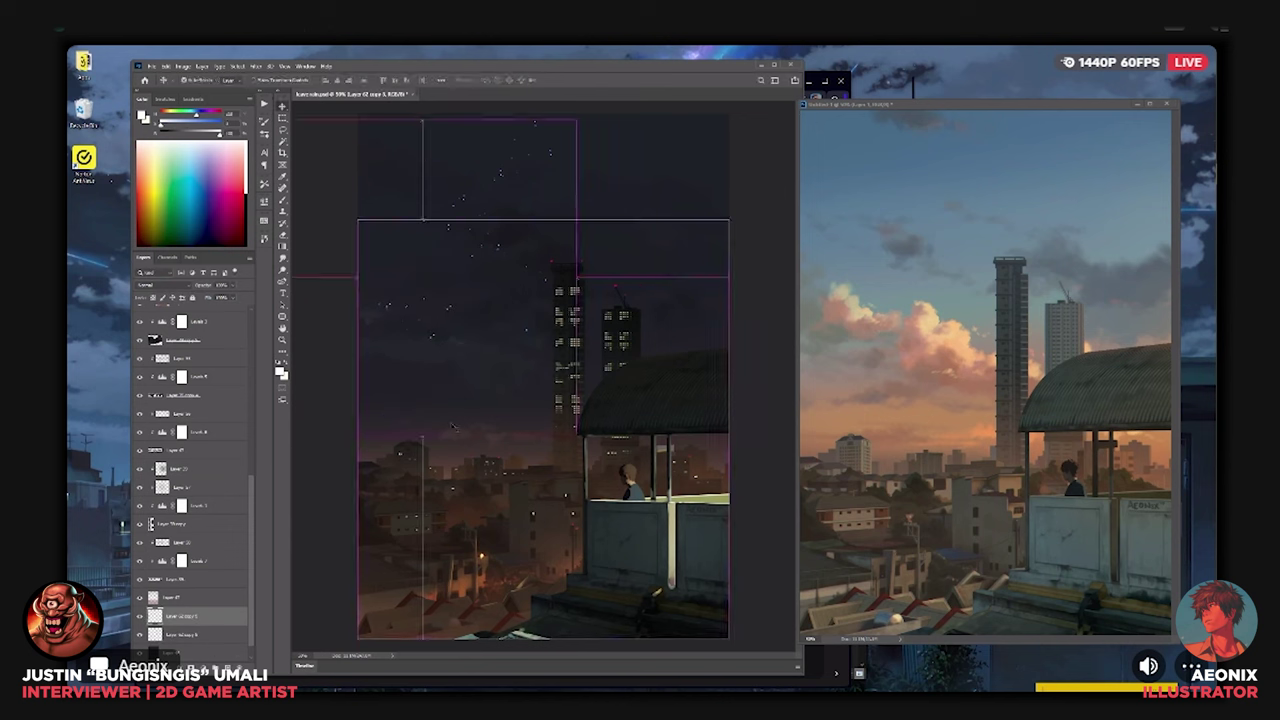
key(ctrl+t)
drag(438, 350, 587, 388)
drag(738, 348, 611, 160)
drag(617, 319, 723, 228)
key(Escape)
key(ctrl+minus)
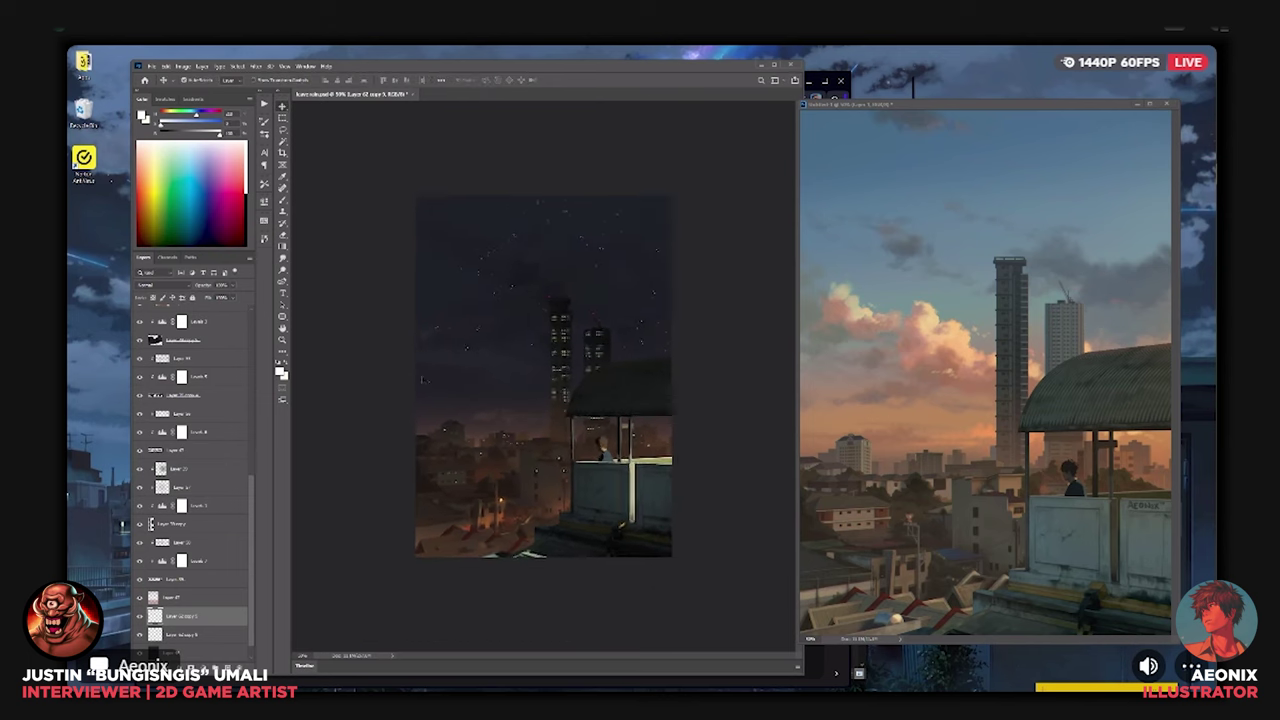
Duplicate the star layer again and rotate the copy to fill more of the sky.
key(ctrl+j)
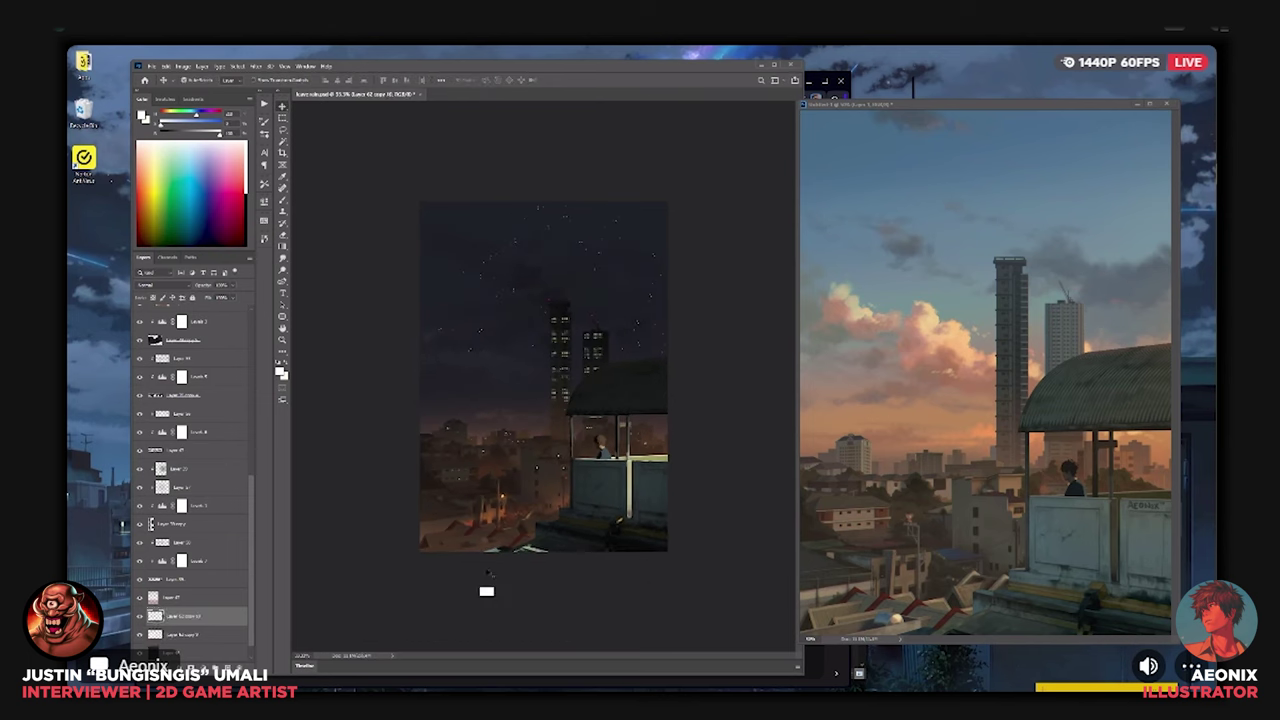
key(ctrl+t)
drag(733, 415, 627, 380)
key(Return)
Add one more transformed copy of the stars and reposition the star field across the whole sky.
key(ctrl+j)
key(ctrl+t)
key(Return)
key(ctrl+plus)
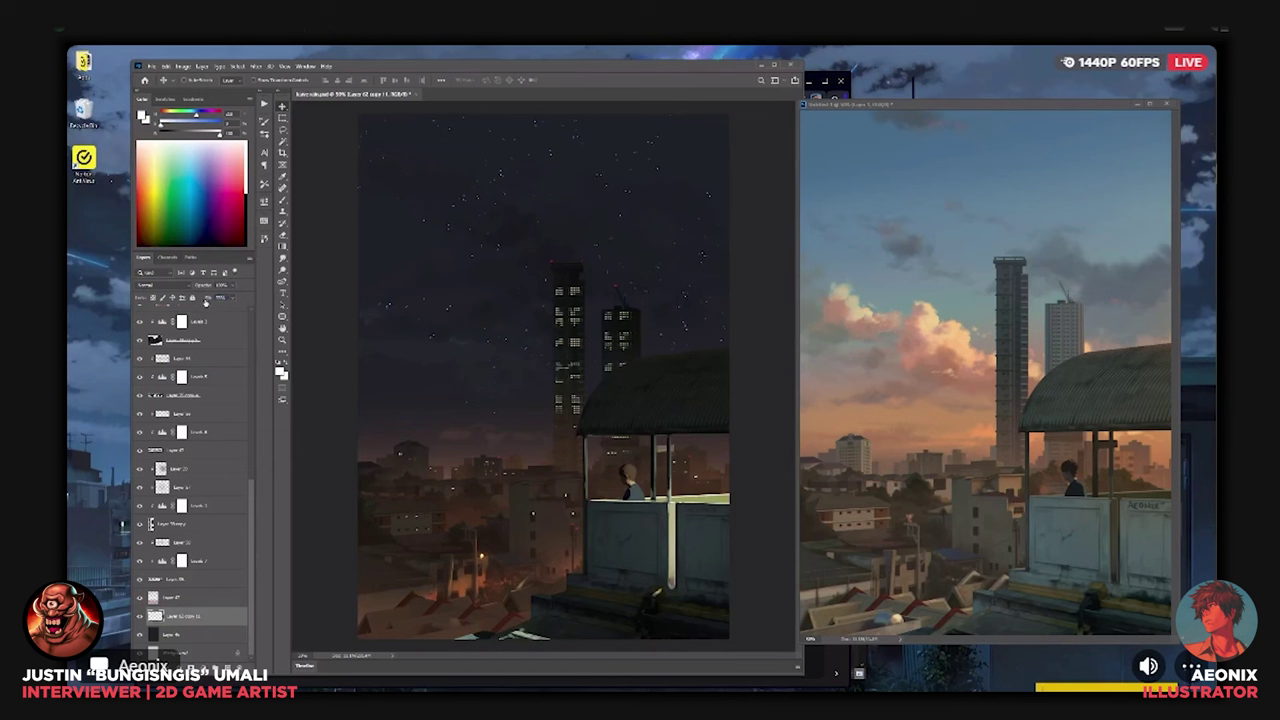
key(ctrl+t)
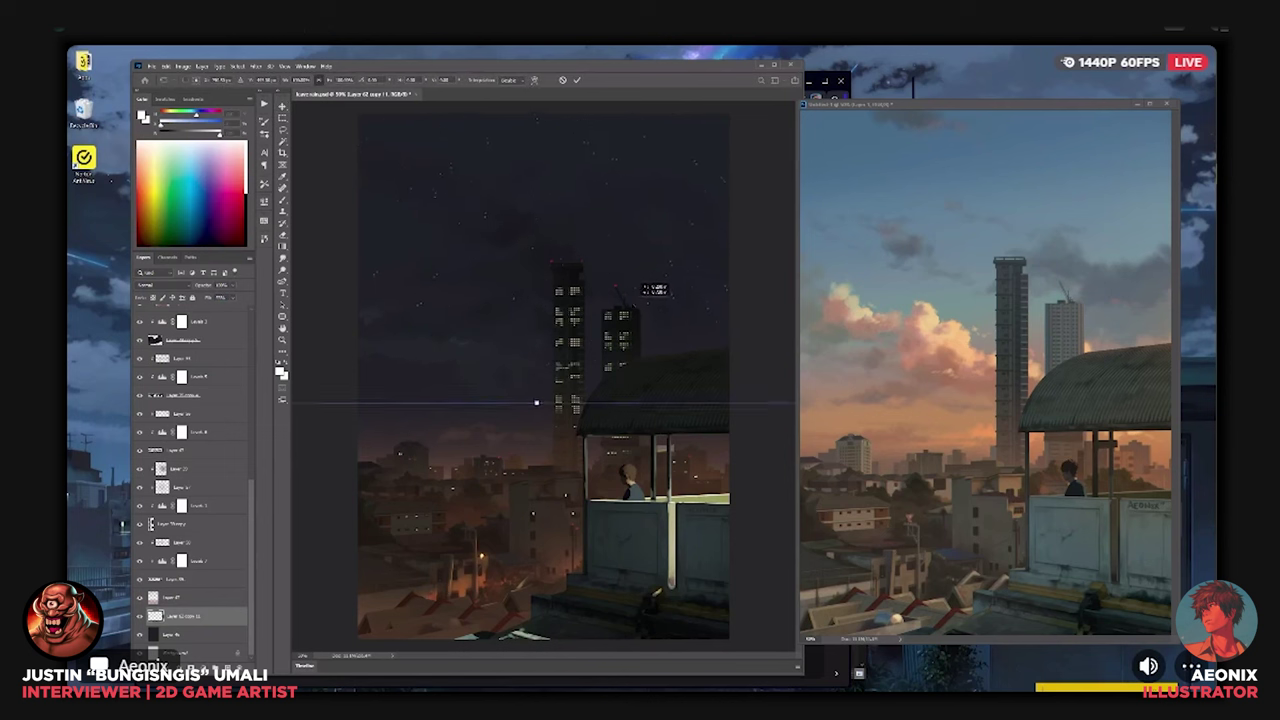
key(Return)
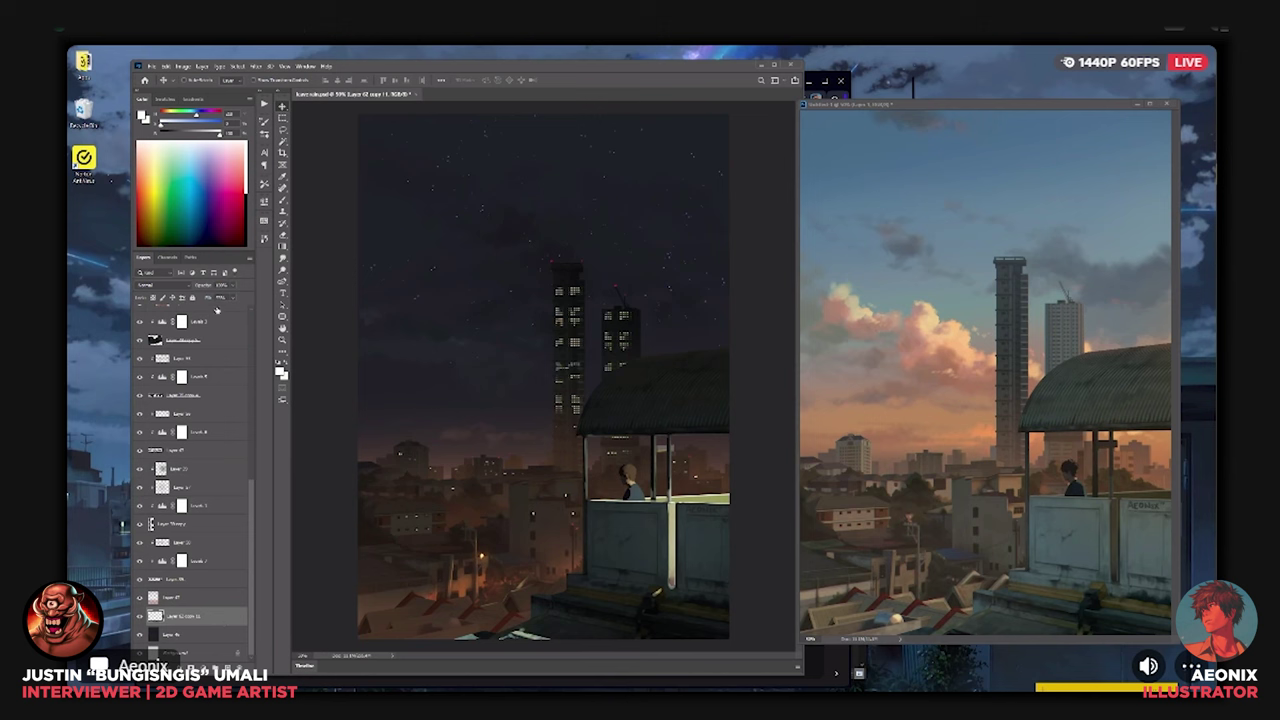
Add a new layer above the clipped artwork layers and set its blend mode to Overlay.
key(ctrl+minus)
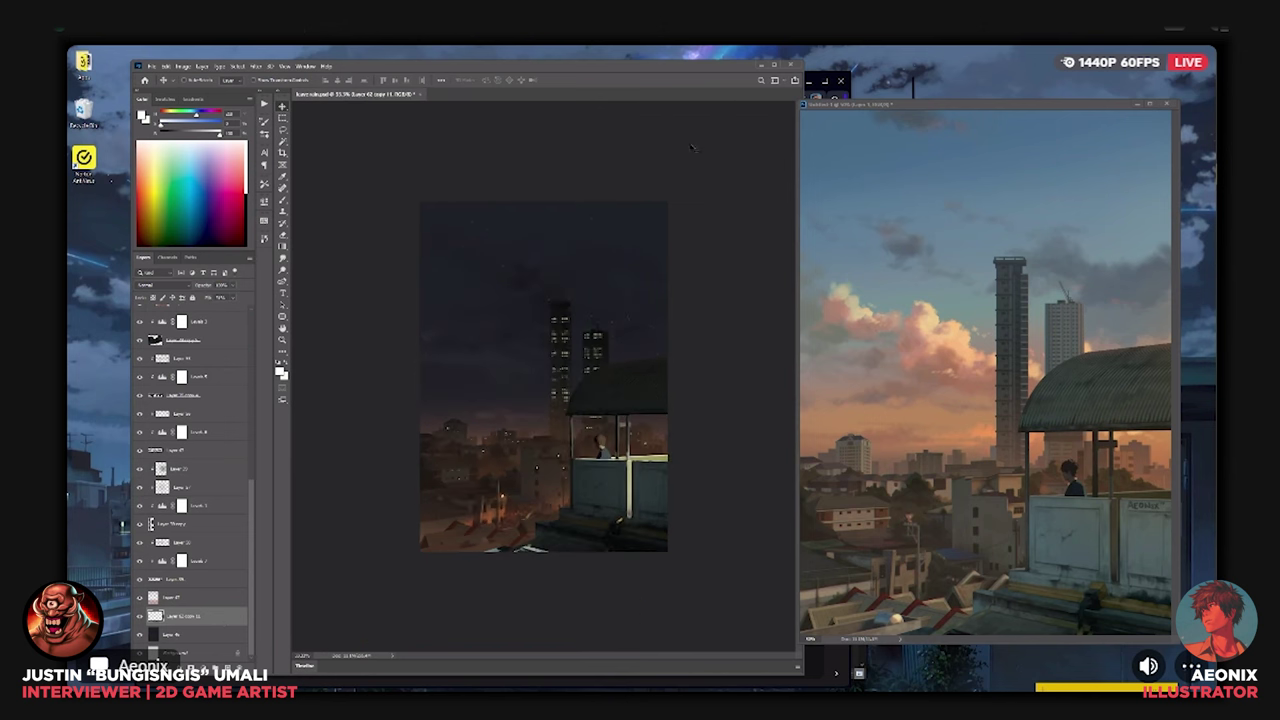
scroll(570, 342, up, 3)
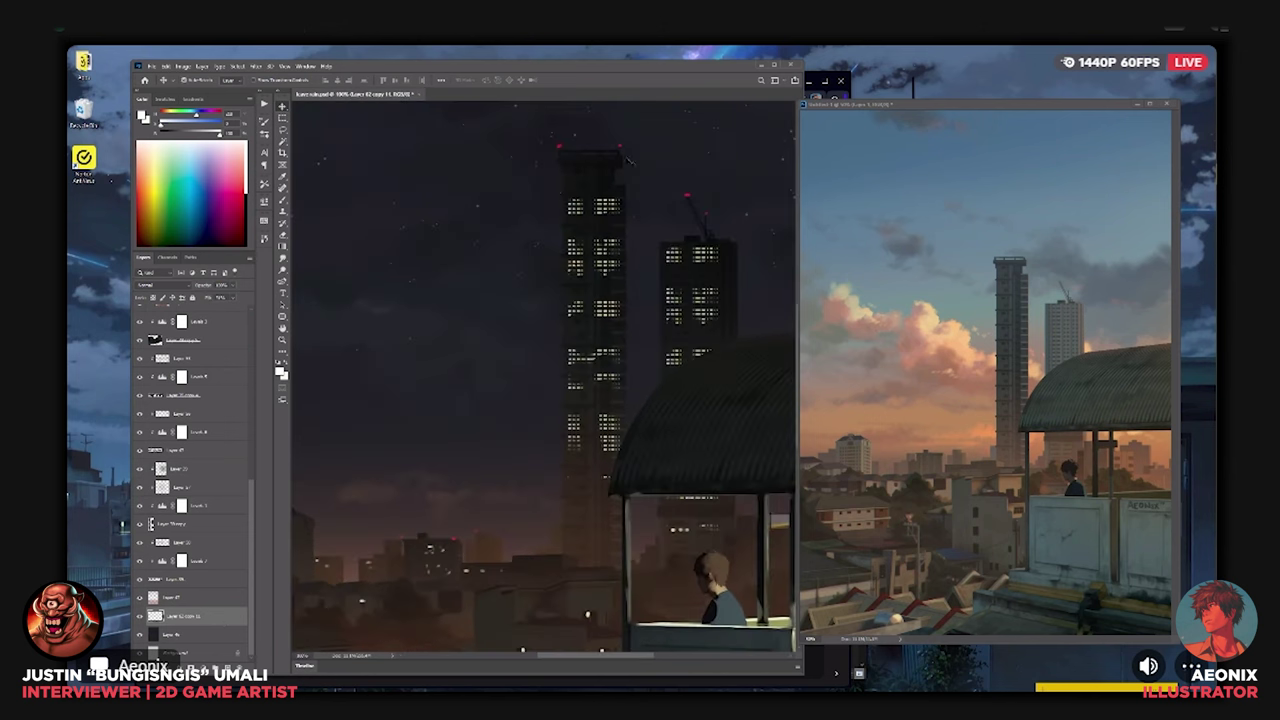
scroll(579, 352, down, 3)
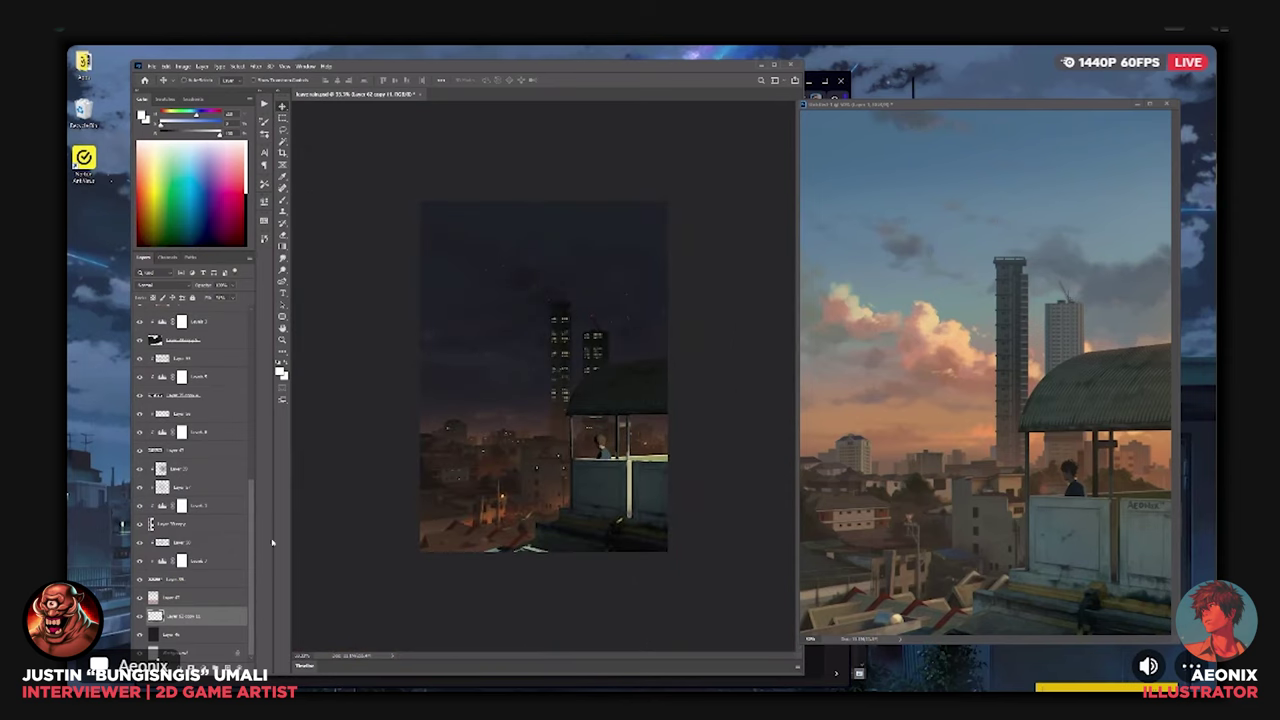
scroll(200, 450, up, 5)
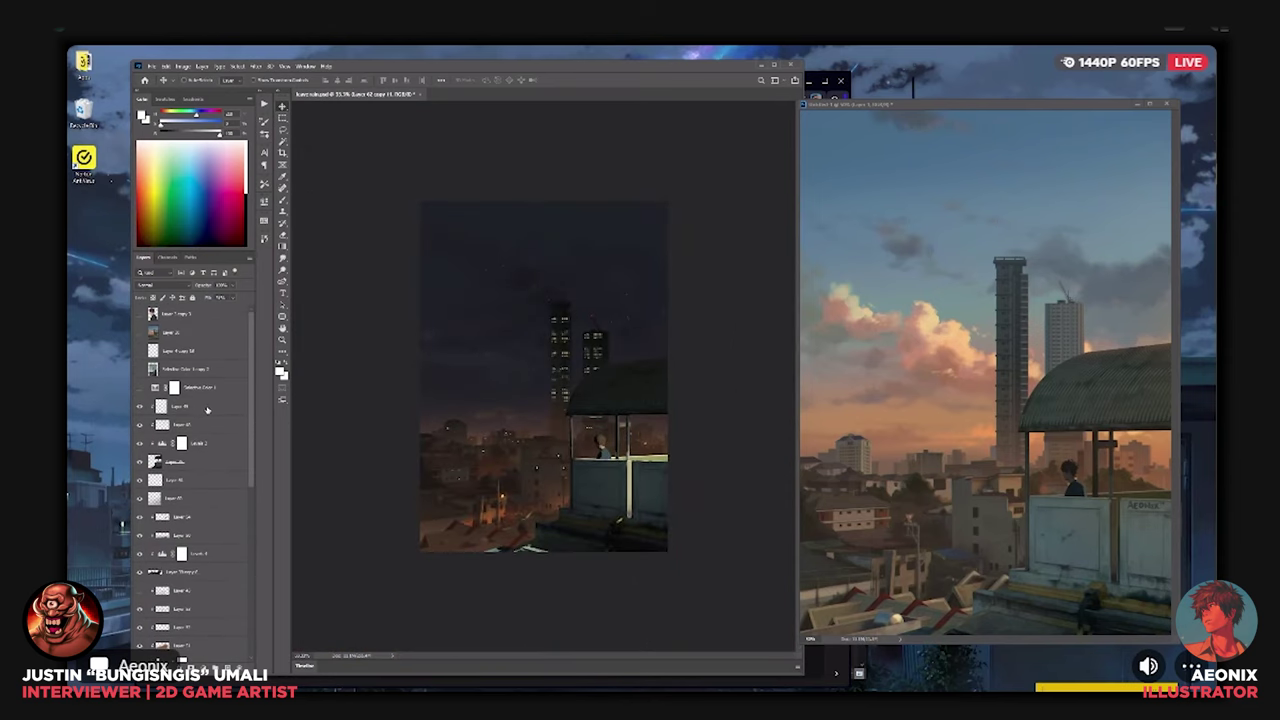
click(228, 414)
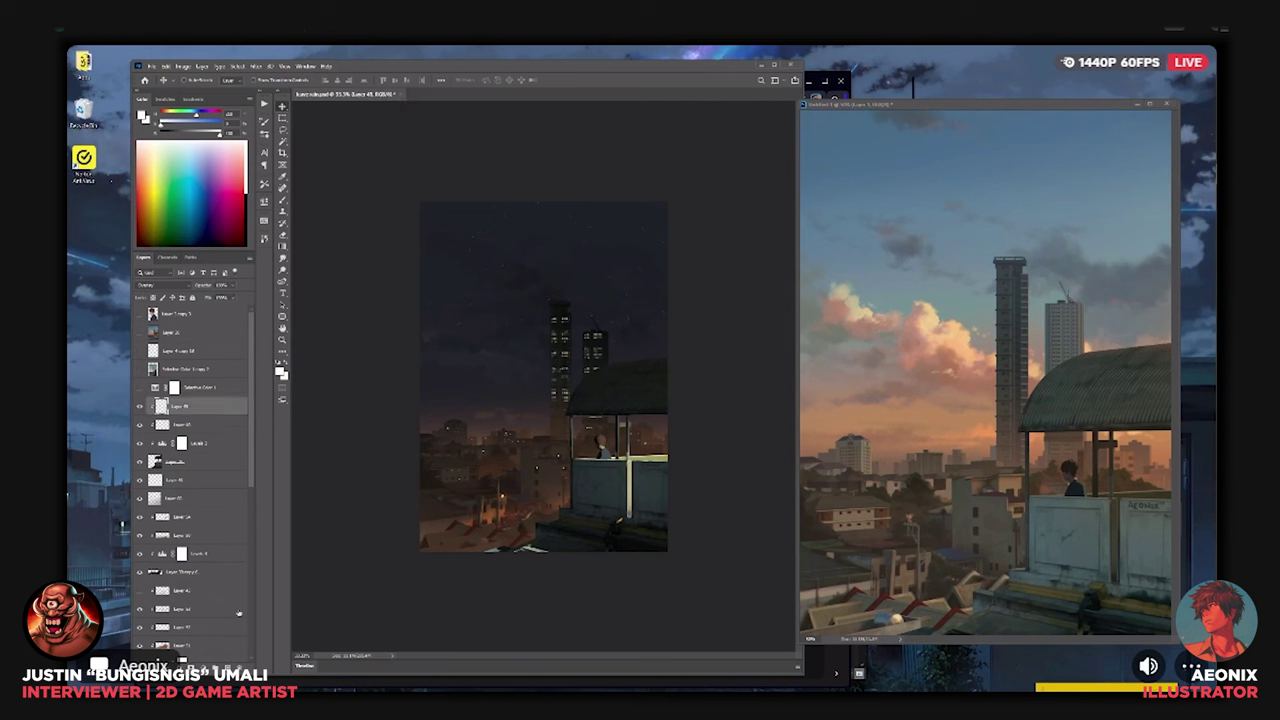
click(178, 287)
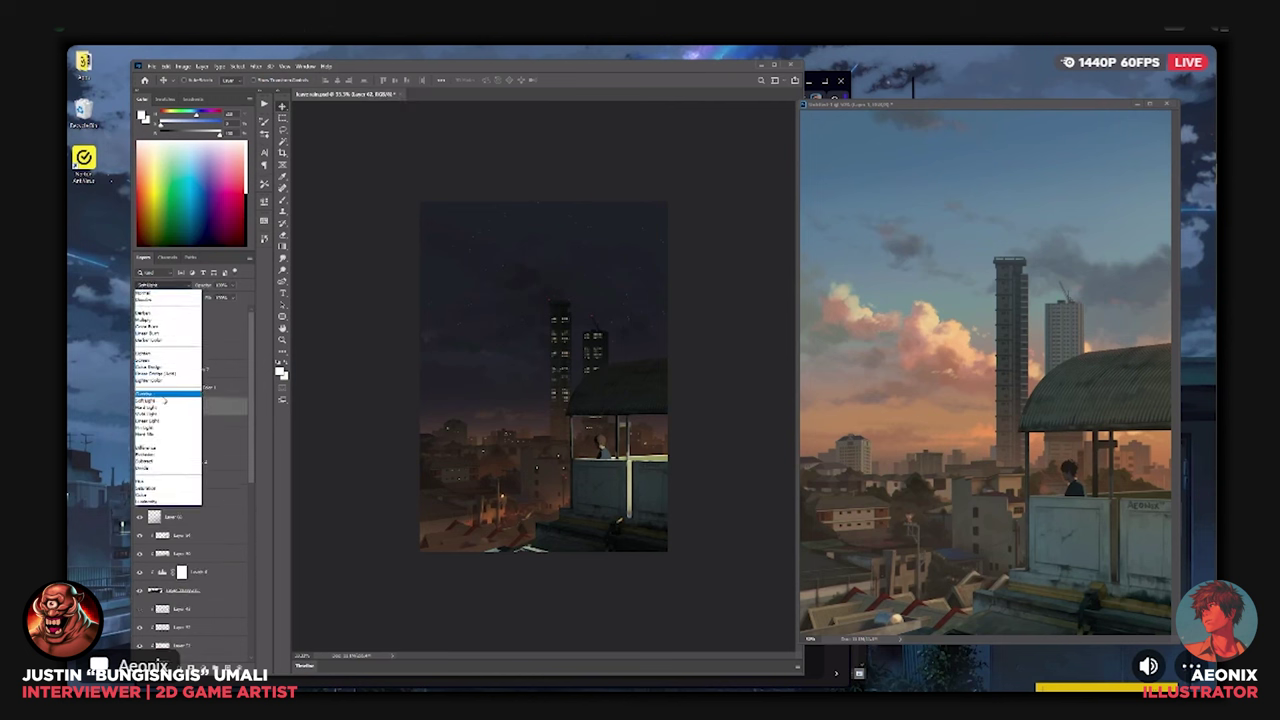
click(150, 299)
Cast a pale cyan gradient glow over the waiting shed on the Overlay layer.
click(283, 247)
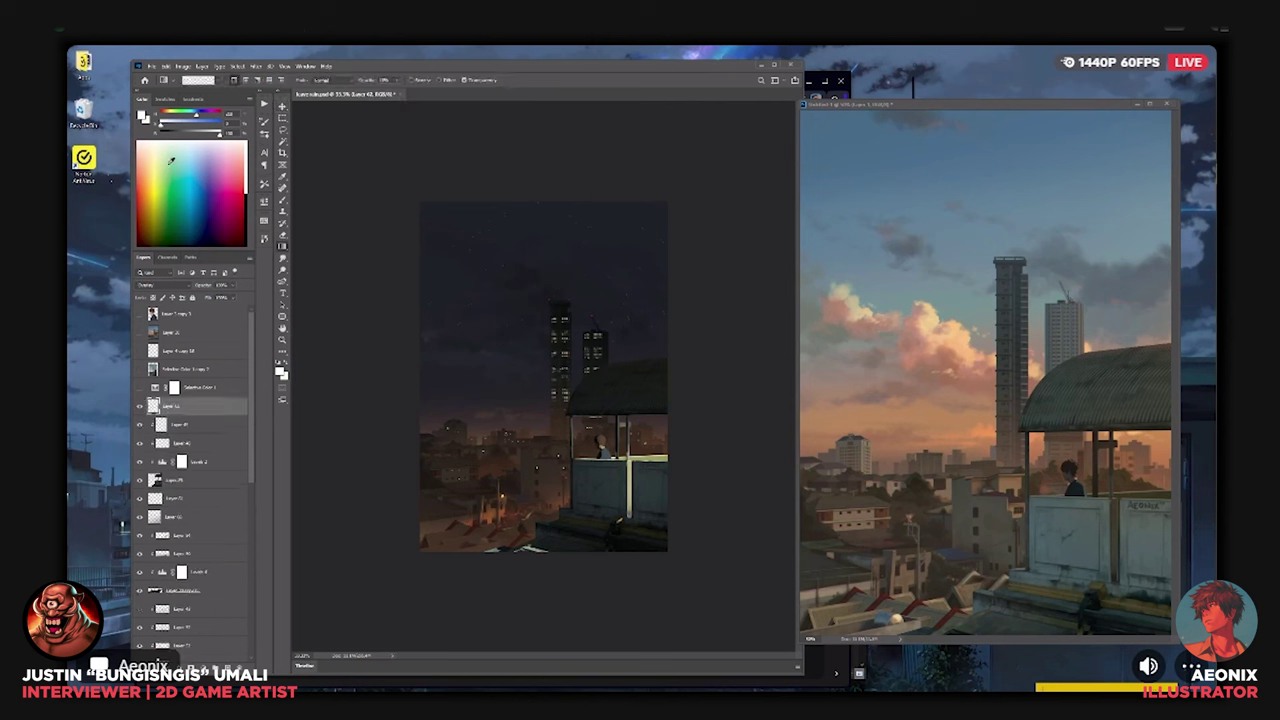
drag(171, 160, 190, 147)
drag(622, 520, 612, 364)
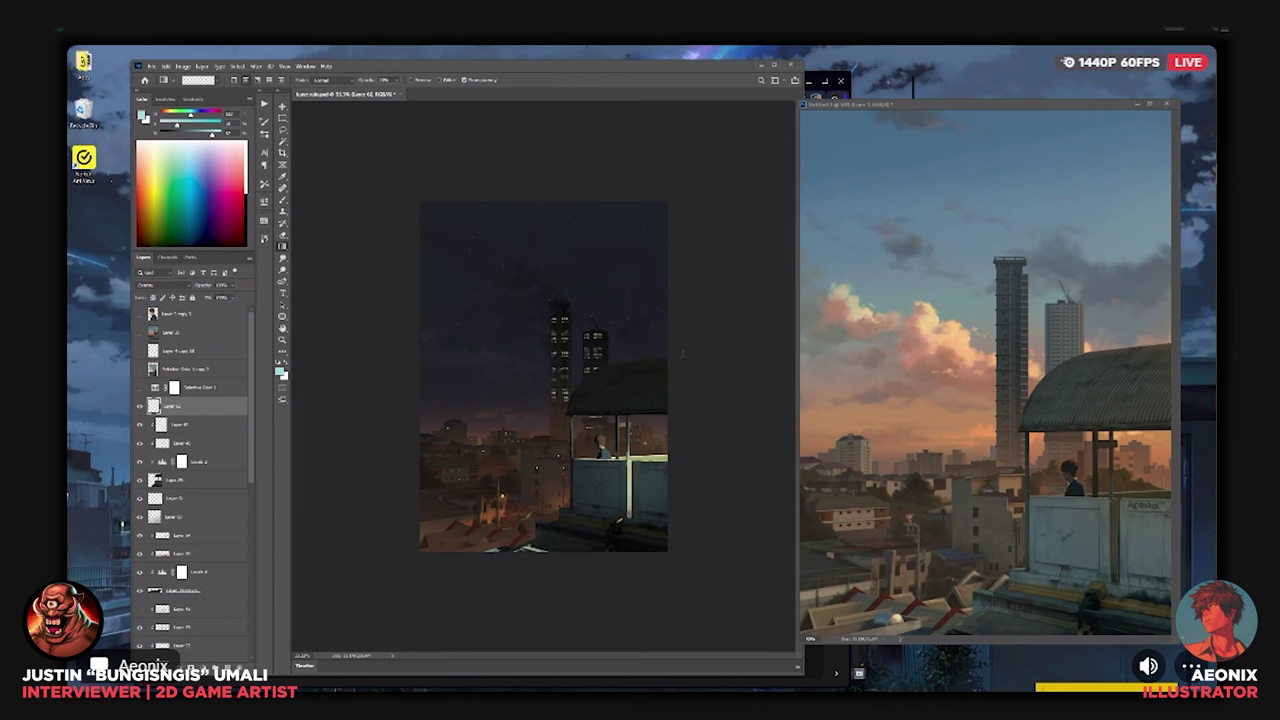
drag(572, 316, 617, 451)
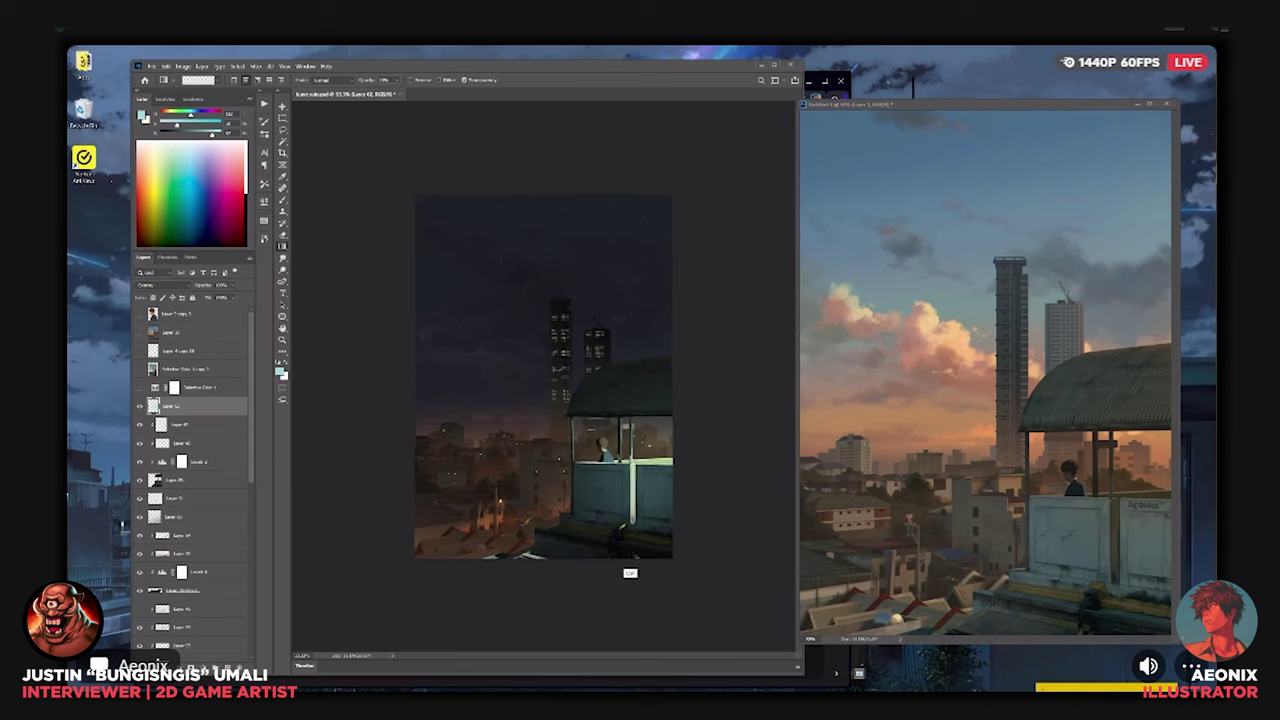
key(ctrl+plus)
key(ctrl+minus)
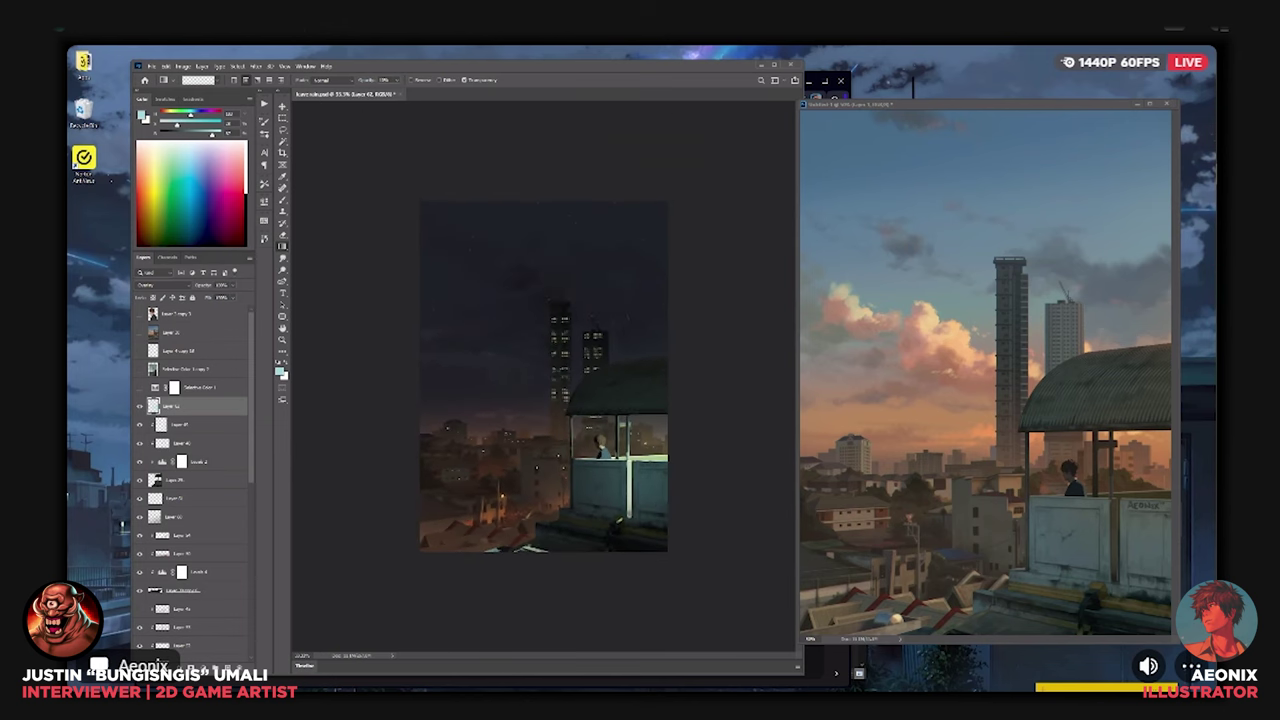
key(ctrl+minus)
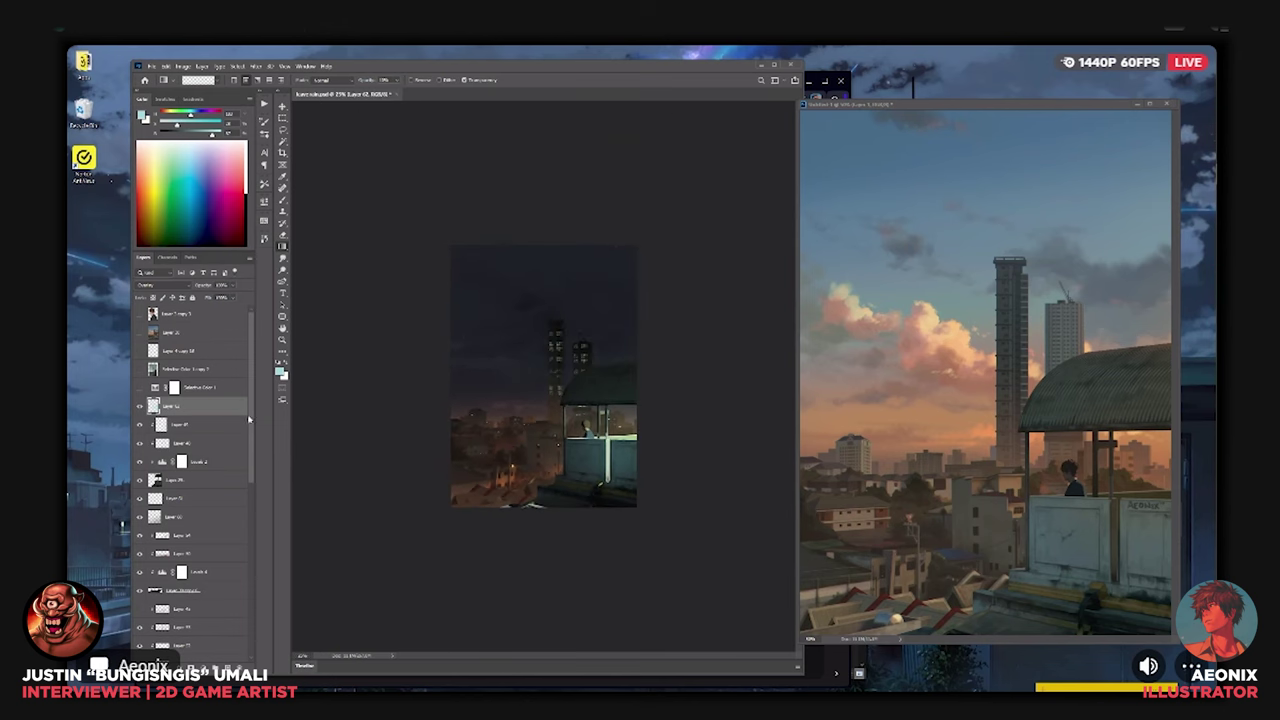
Select the artwork layers down to the background and merge a duplicate of them into one layer on top.
drag(249, 419, 244, 595)
shift+click(220, 634)
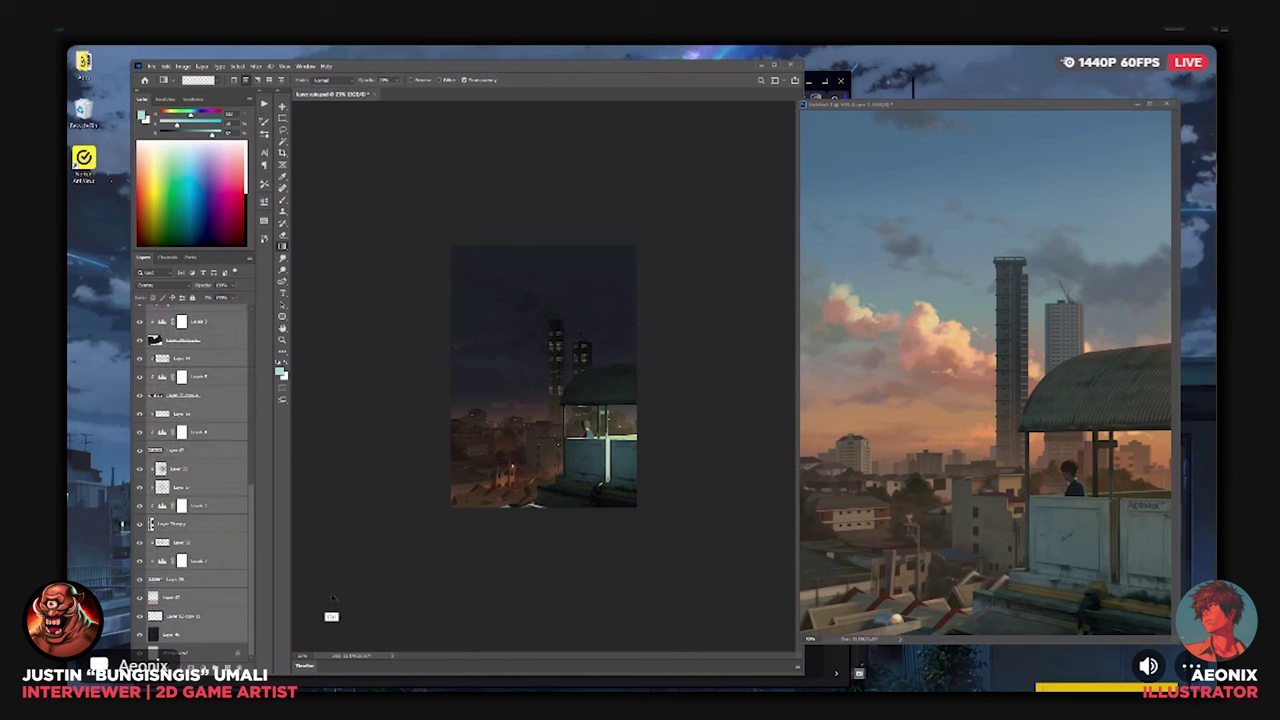
key(ctrl+e)
key(ctrl+plus)
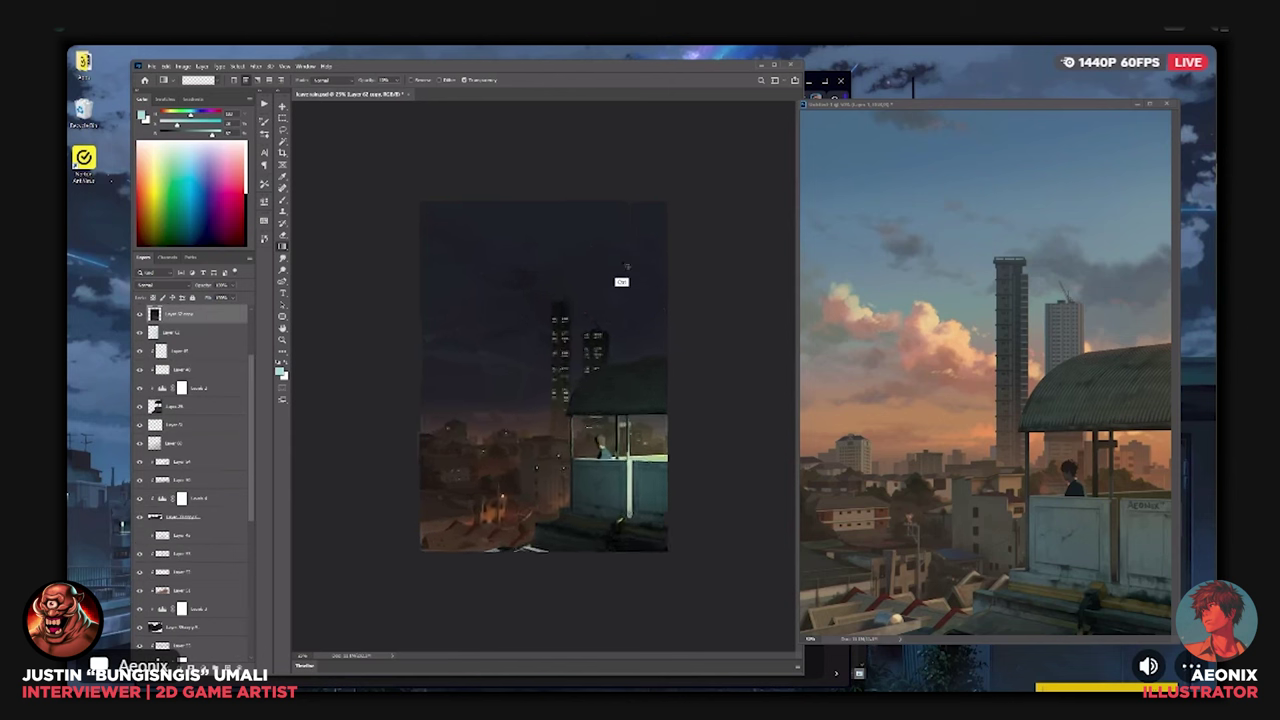
key(ctrl+plus)
key(ctrl+minus)
Duplicate the merged painting, exclude one color channel in its blending options, and nudge the copy sideways for a chromatic aberration effect.
key(ctrl+j)
double_click(220, 318)
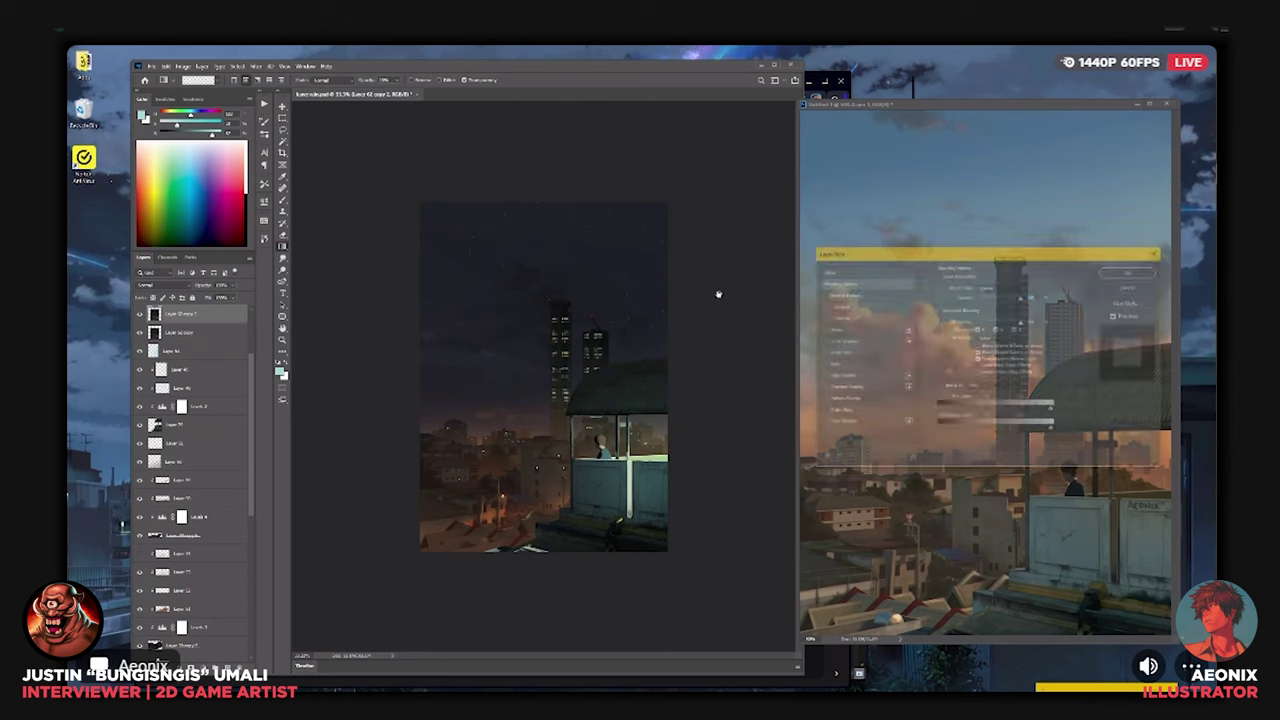
click(979, 330)
click(1130, 271)
key(ctrl+plus)
key(ctrl+plus)
key(ctrl+plus)
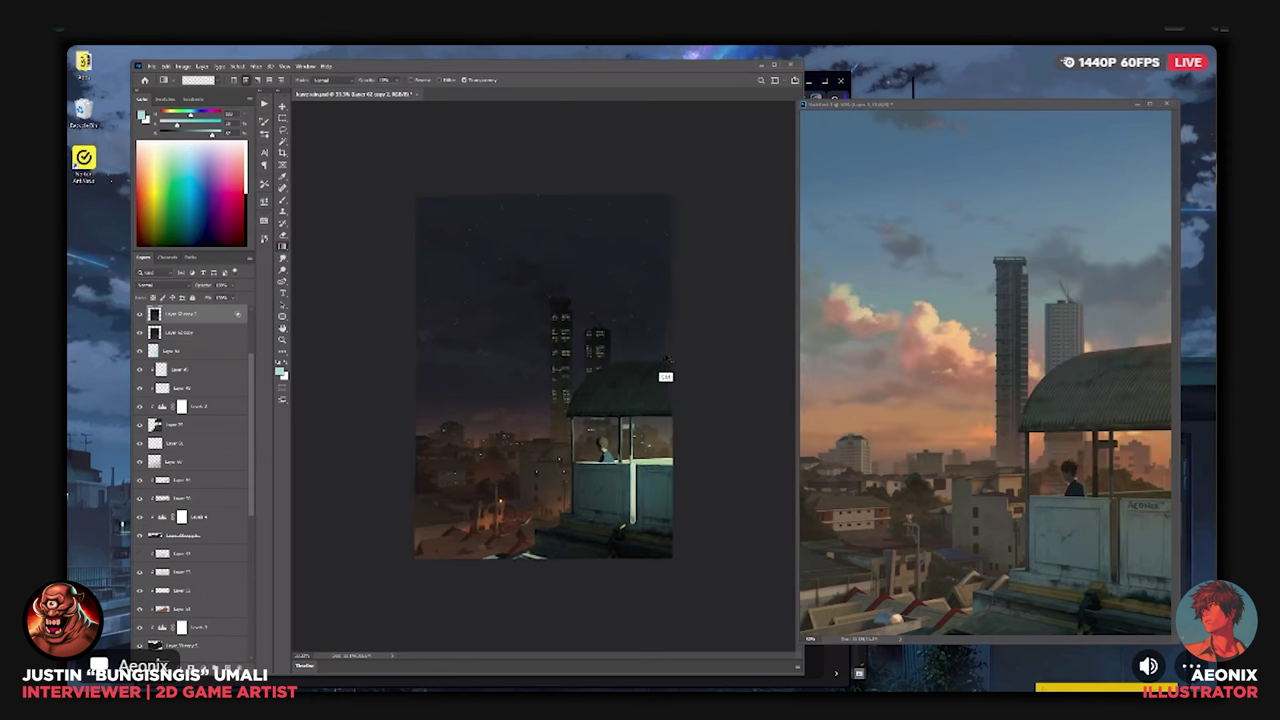
drag(611, 441, 478, 345)
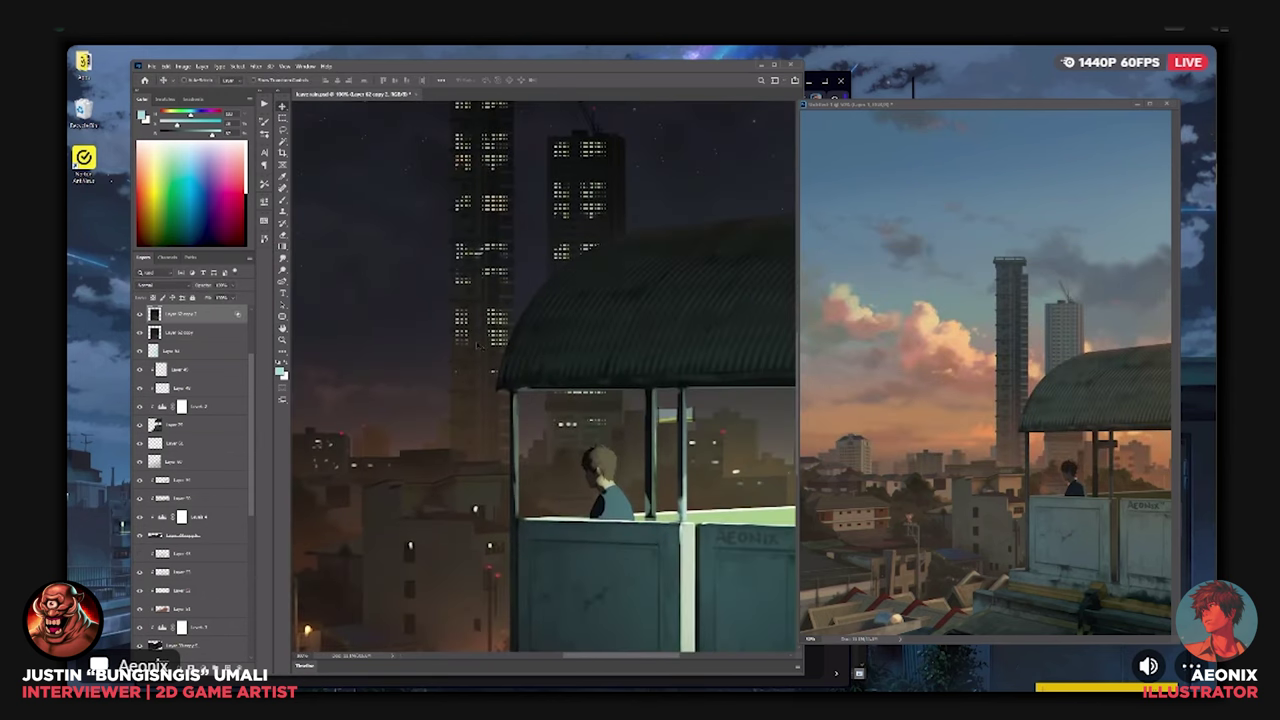
key(v)
key(Right)
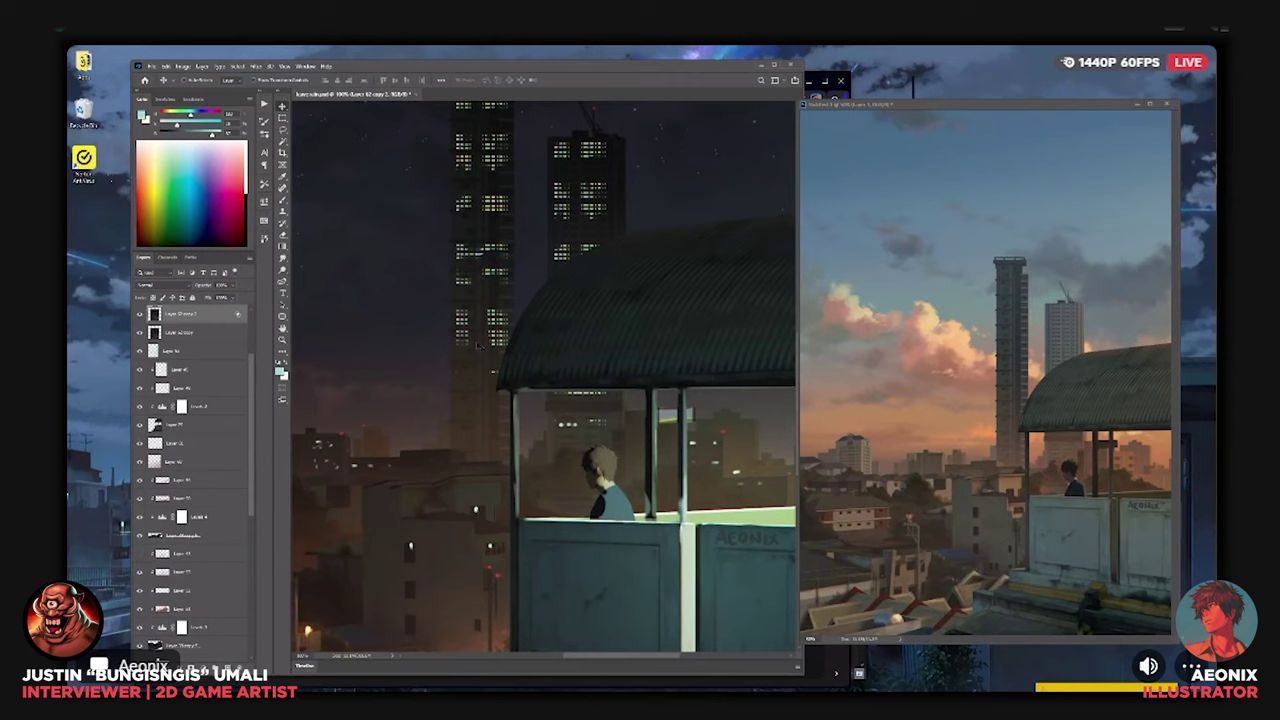
Merge the channel-shifted copy with the merged painting layer beneath it.
key(ctrl+minus)
key(ctrl+minus)
ctrl+click(193, 337)
key(ctrl+e)
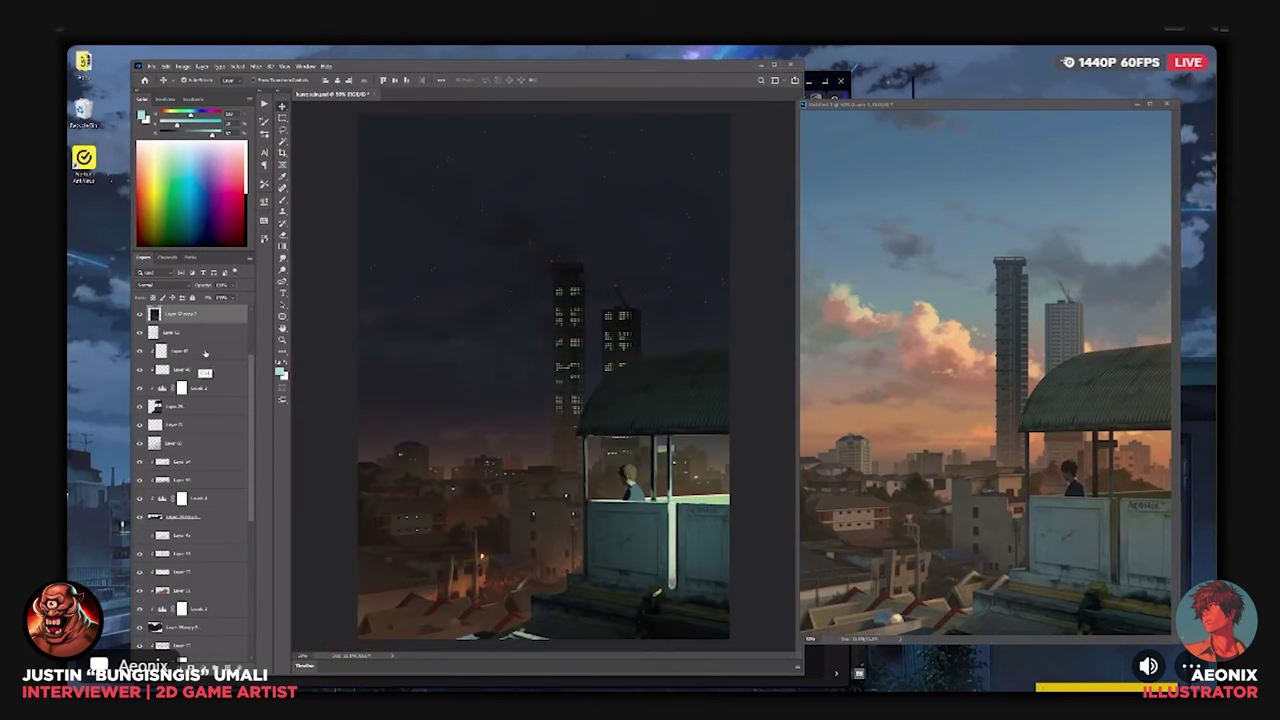
Apply the Add Noise filter to the merged painting with Uniform distribution and Monochromatic enabled.
click(257, 66)
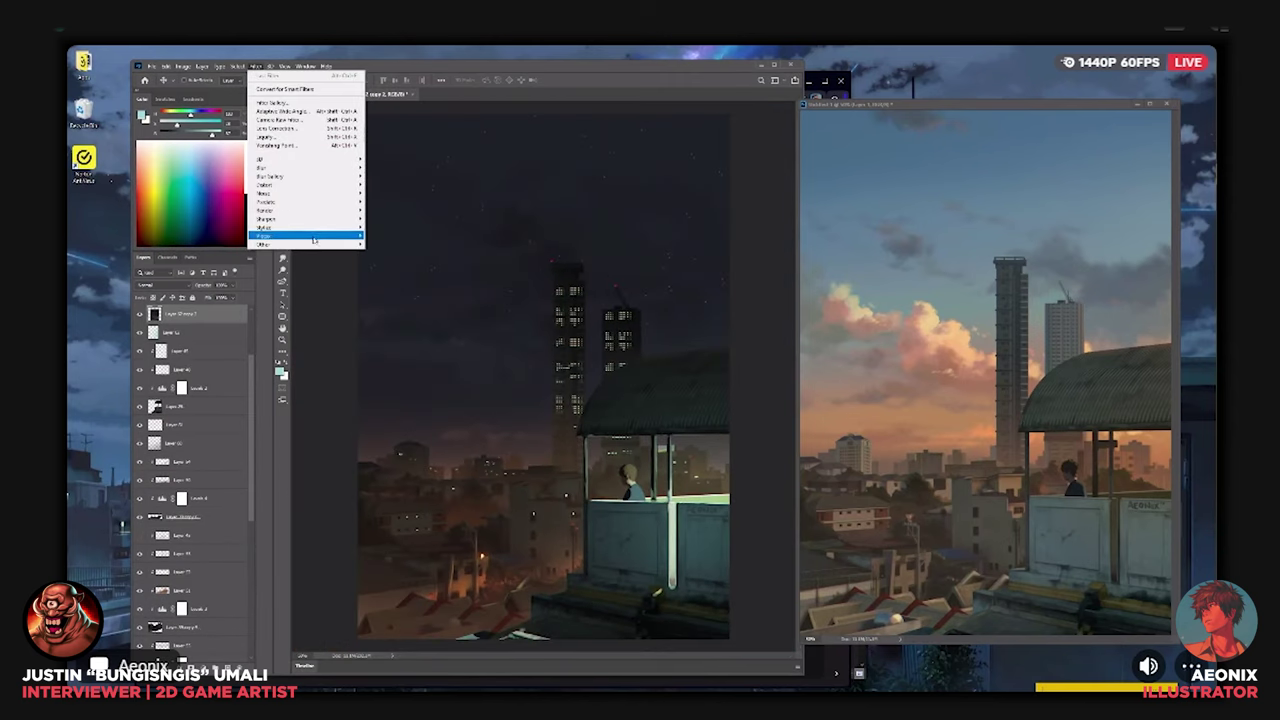
click(378, 193)
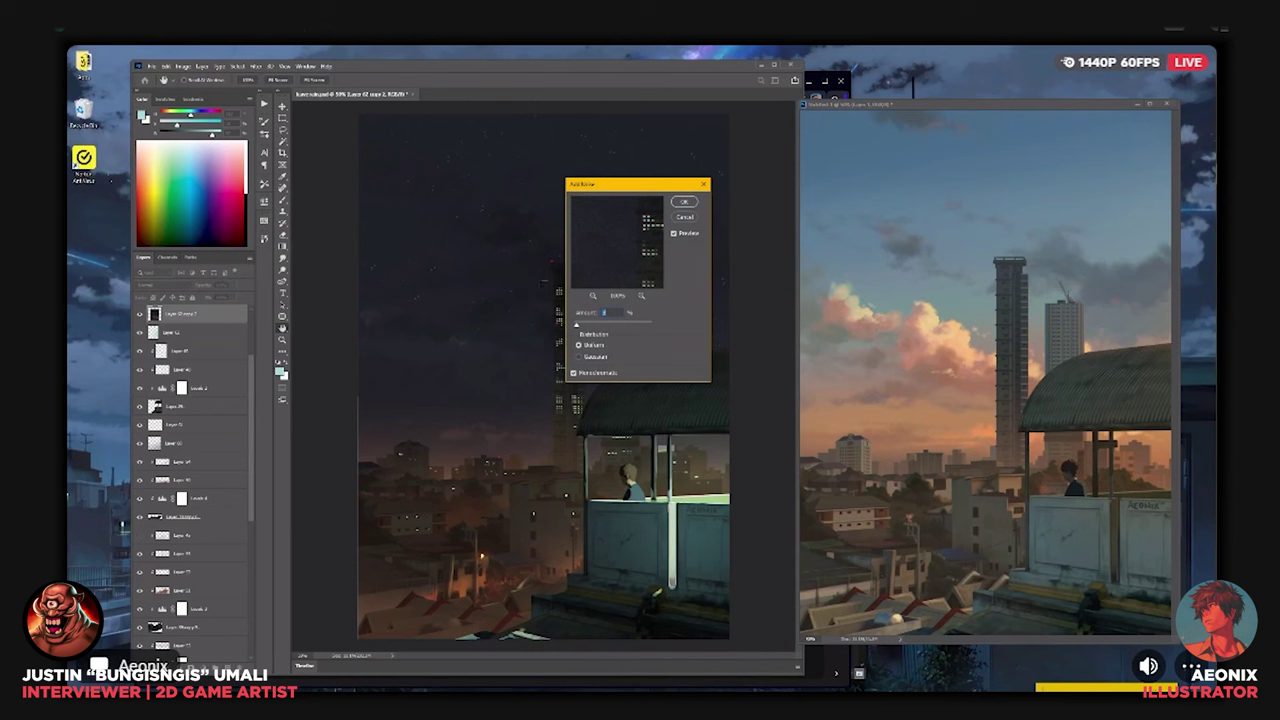
key(Return)
key(ctrl+minus)
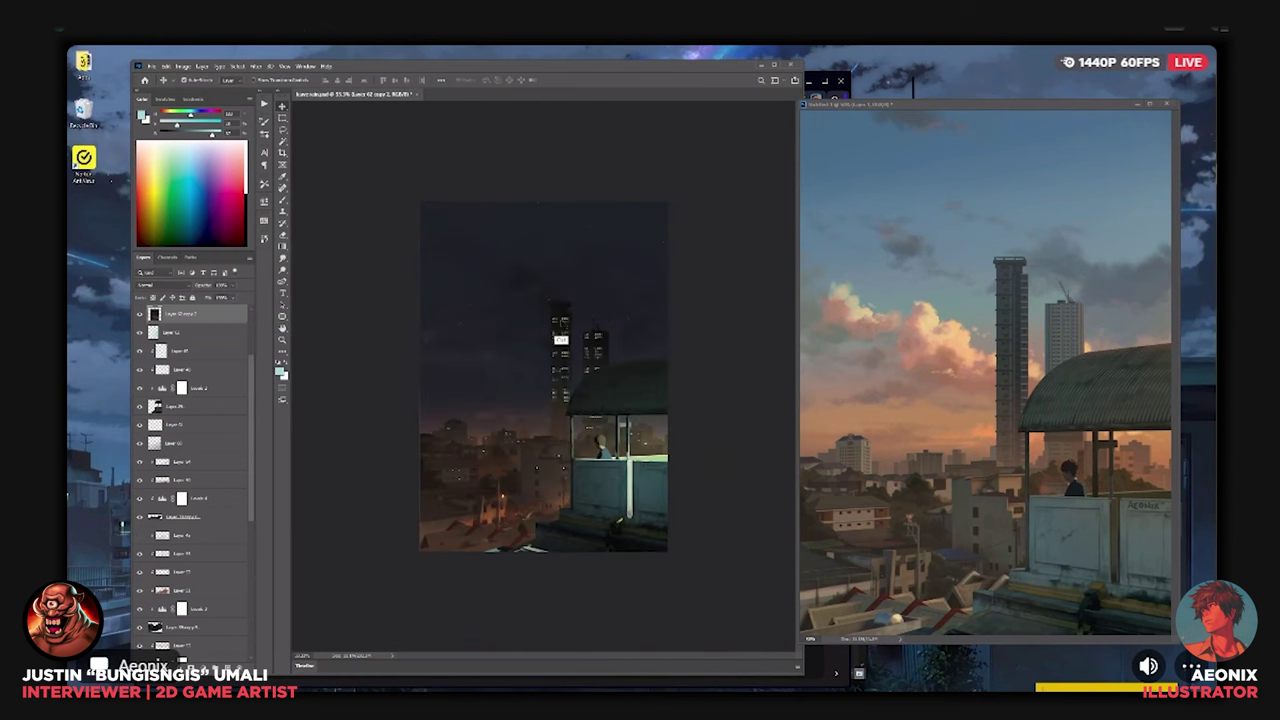
Enlarge the merged painting slightly beyond the canvas edges with Free Transform.
key(ctrl+t)
drag(350, 144, 348, 142)
drag(724, 551, 727, 553)
key(Return)
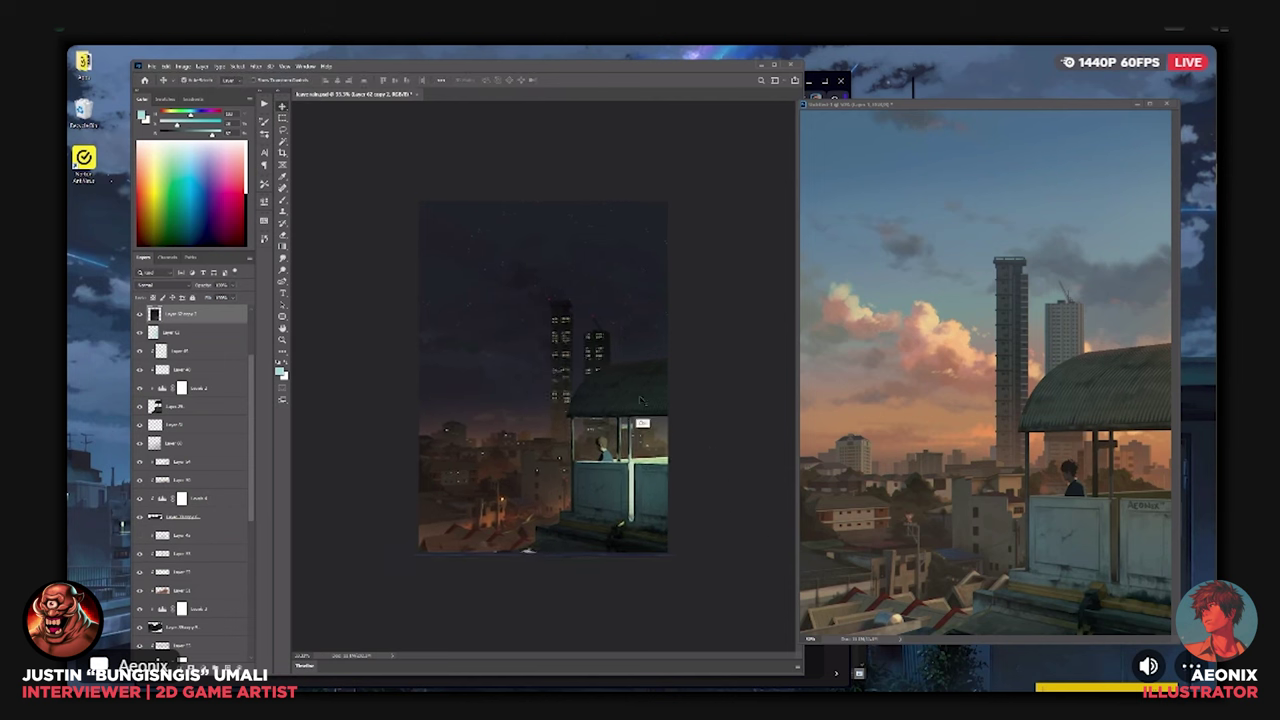
Compare the night painting with the sunset reference document at reduced and normal size.
key(ctrl+plus)
click(908, 388)
key(ctrl+minus)
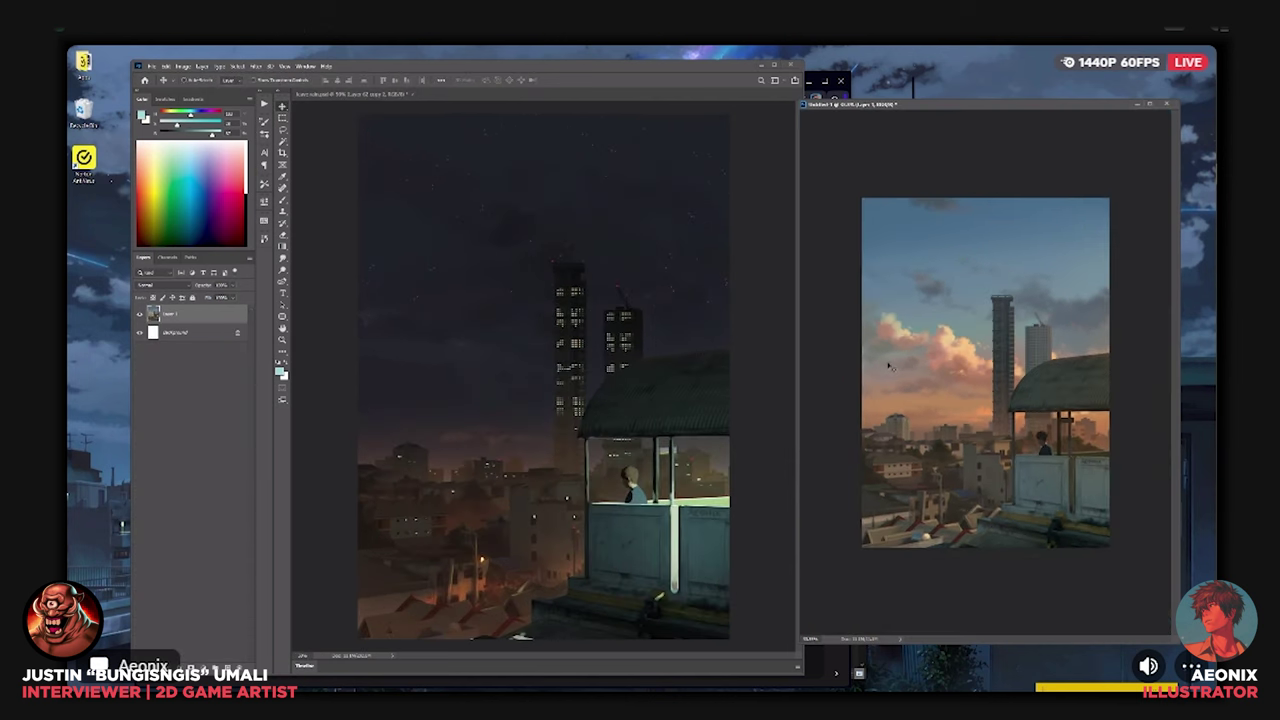
key(ctrl+plus)
click(705, 313)
key(ctrl+minus)
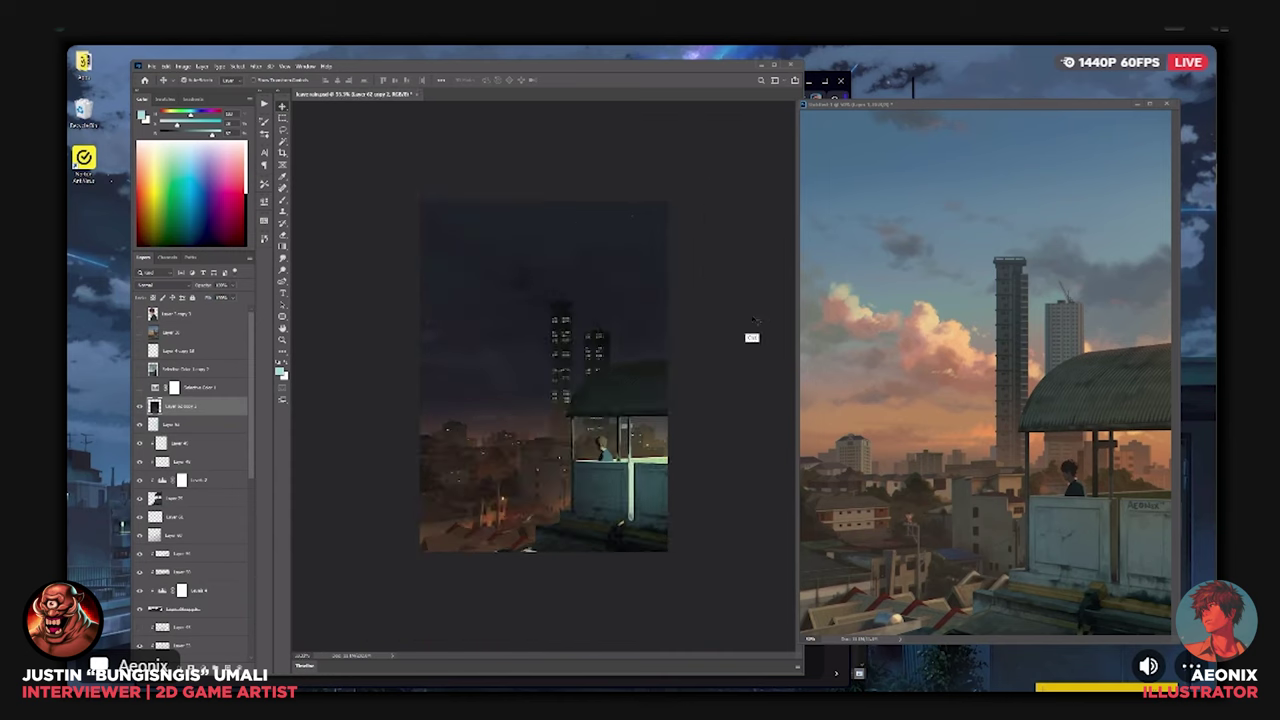
key(ctrl+plus)
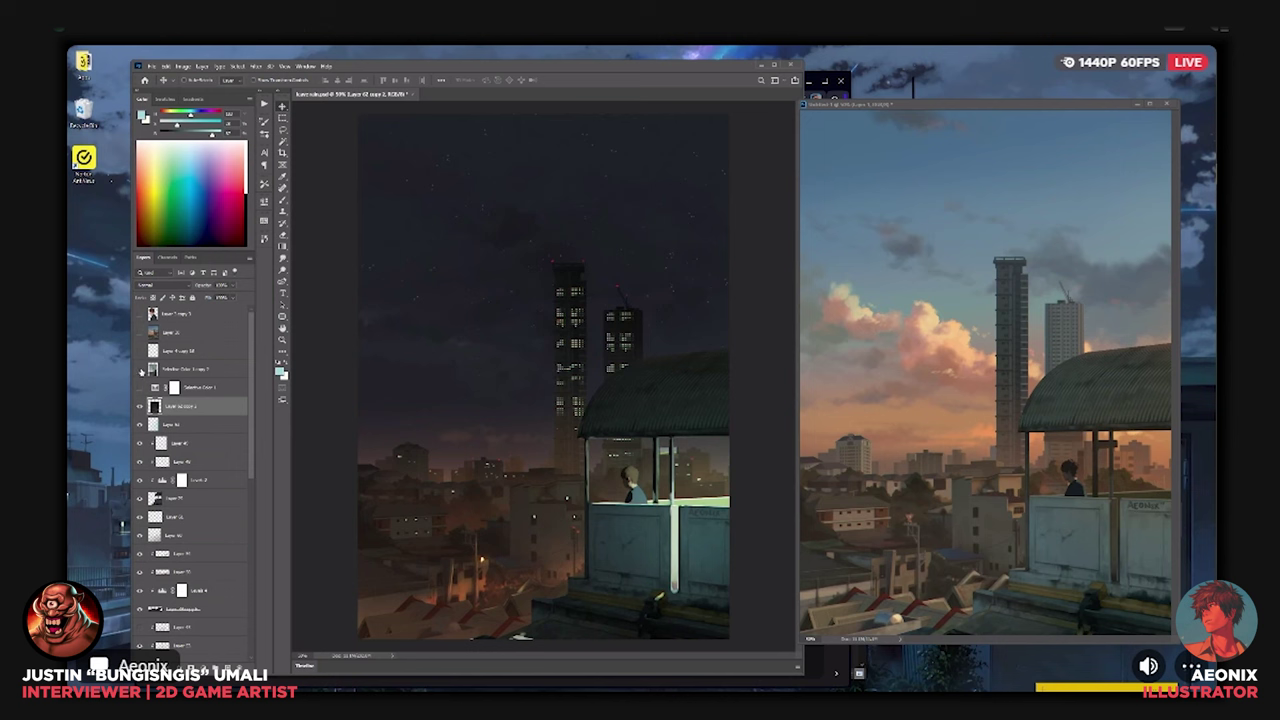
Show the rainy and sunset versions of the painting for comparison, and hide both again.
click(141, 370)
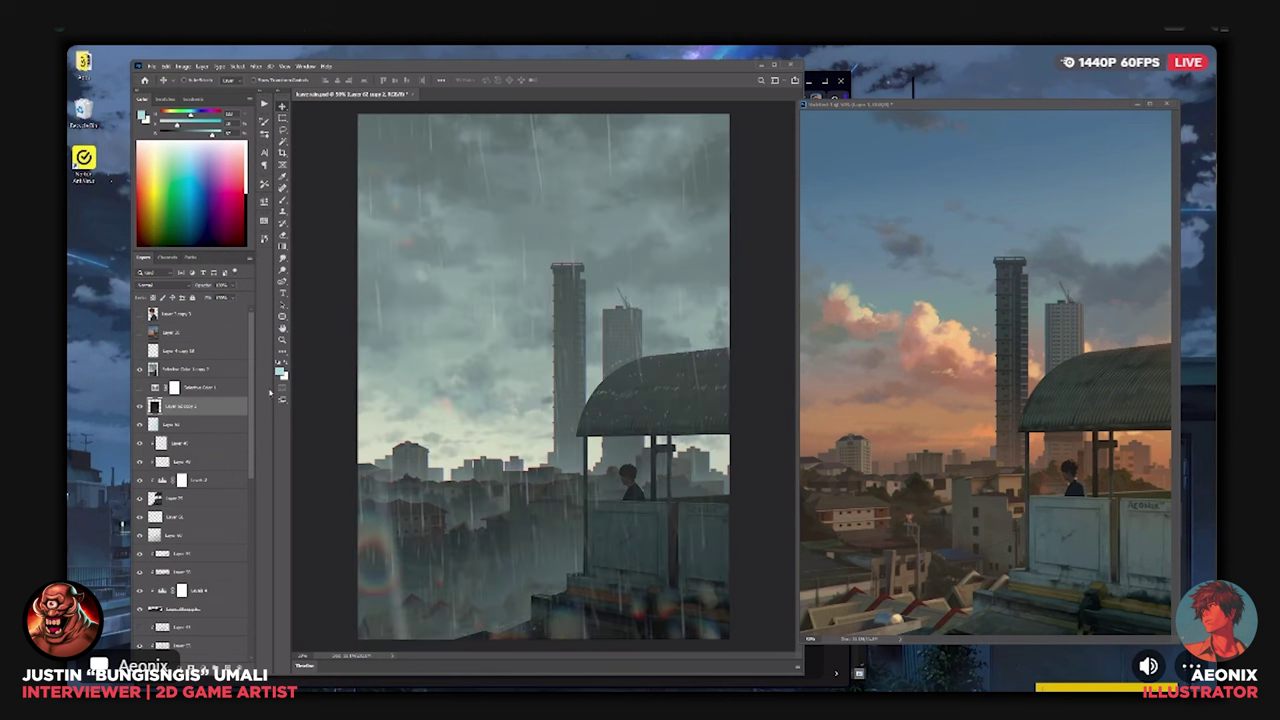
click(140, 333)
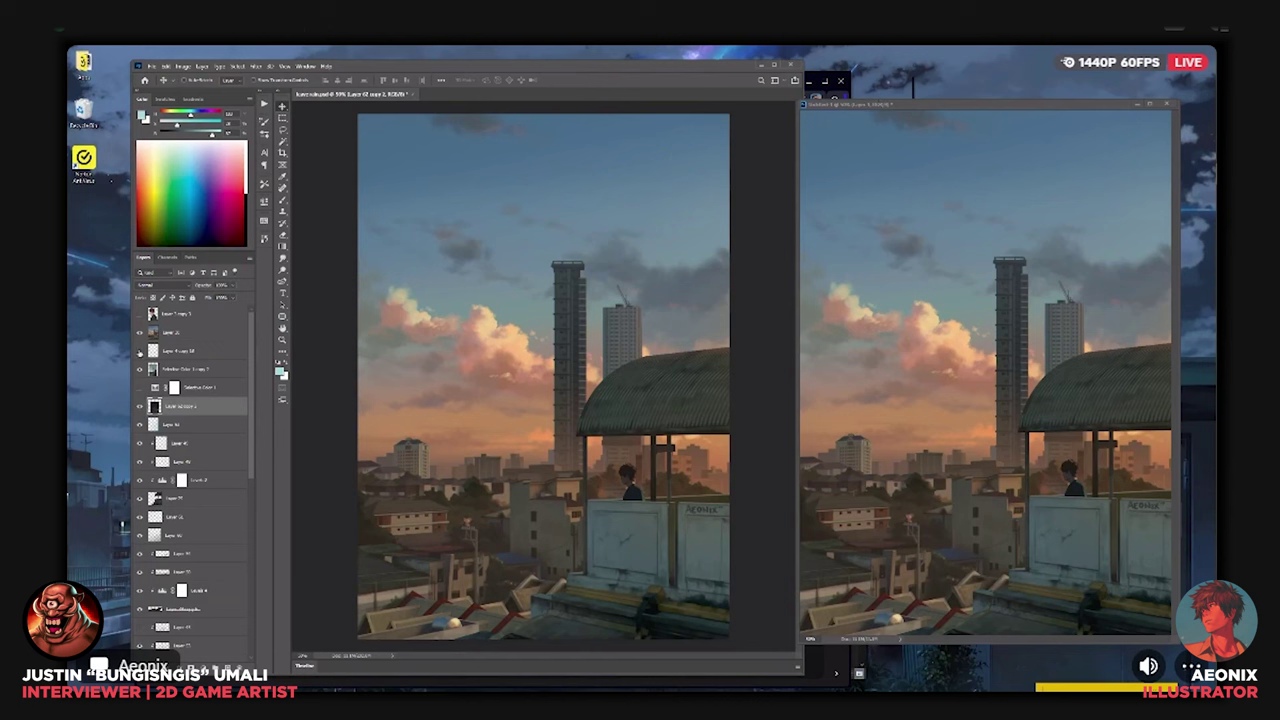
click(140, 335)
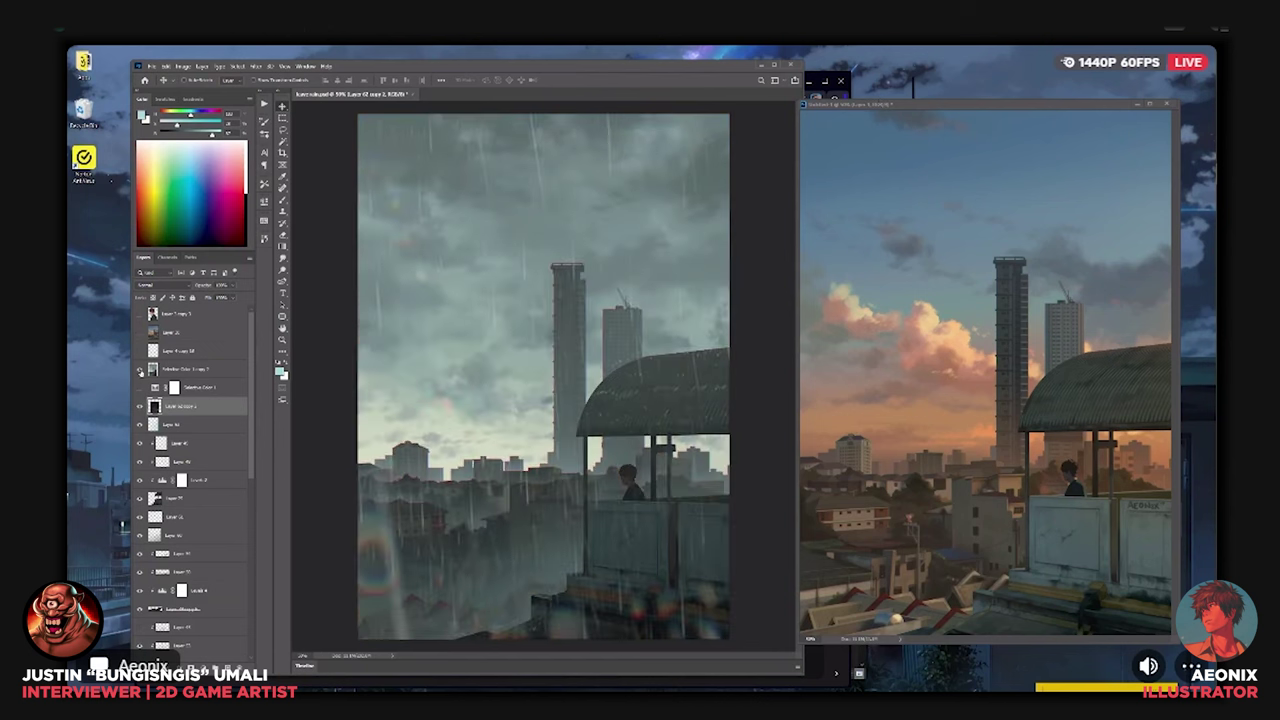
click(141, 371)
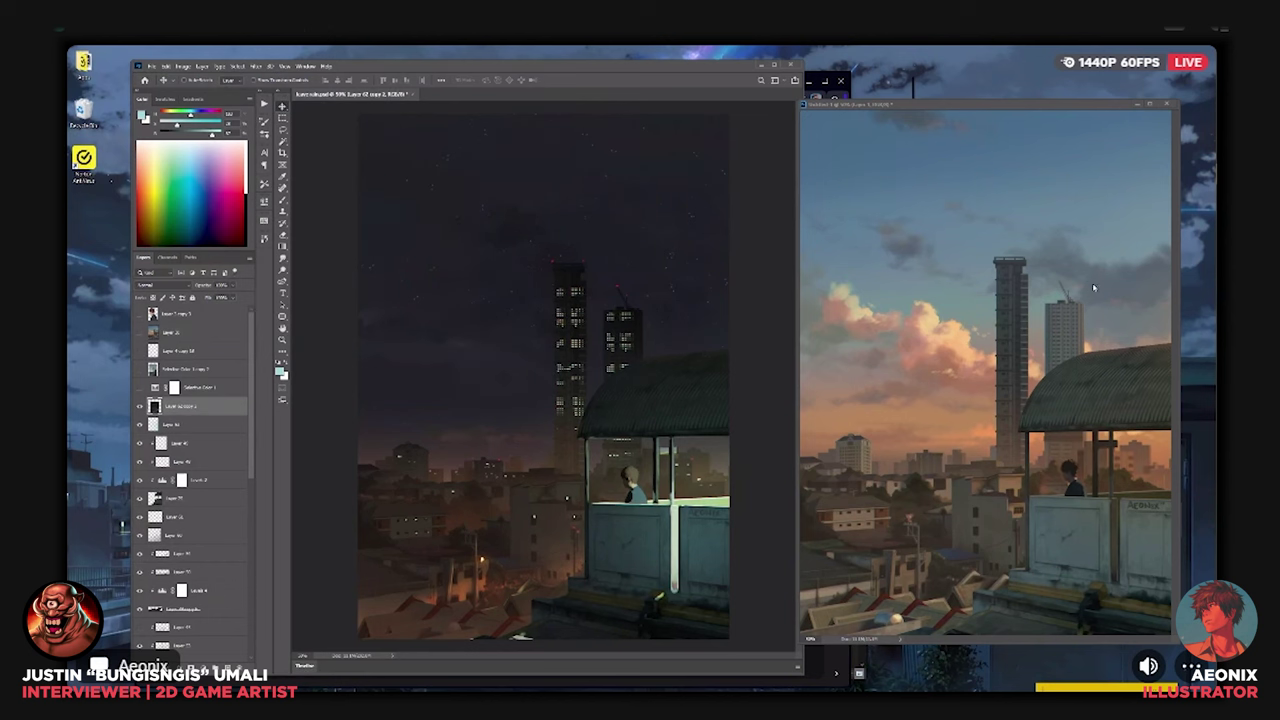
Switch to Discord to check the live stage call, and return to the painting in Photoshop.
mouse_move(1205, 270)
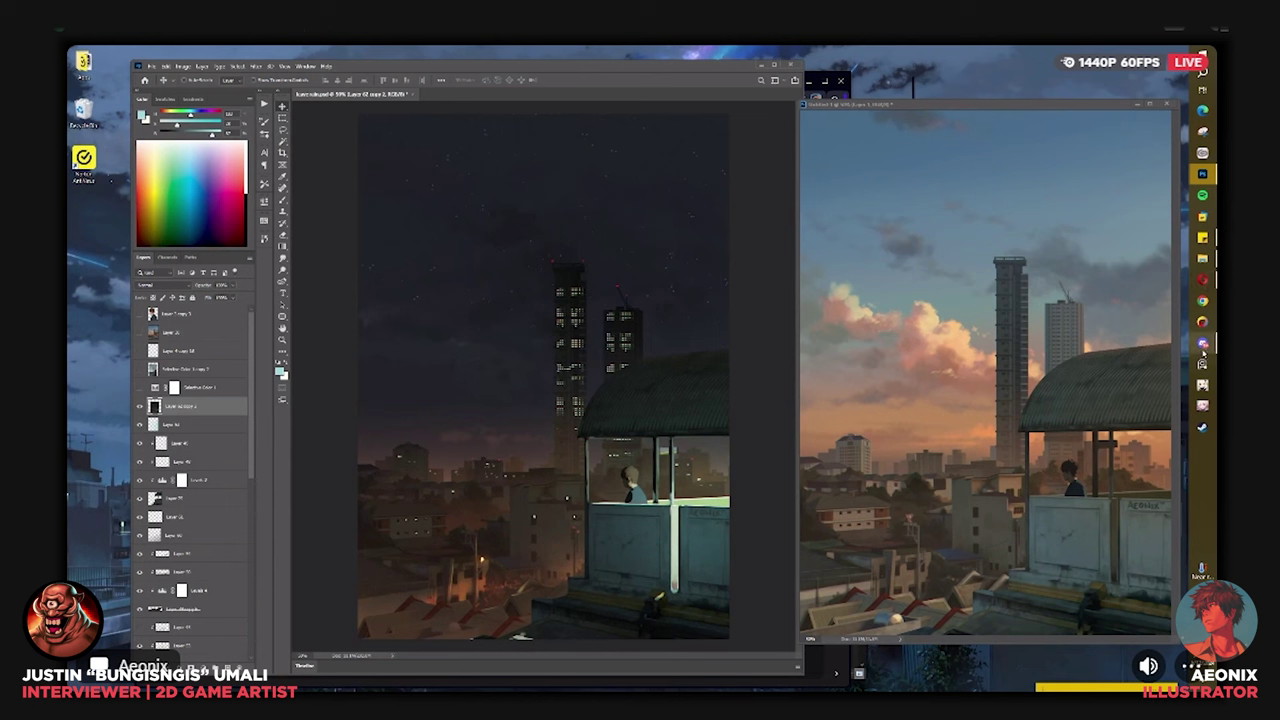
mouse_move(1205, 346)
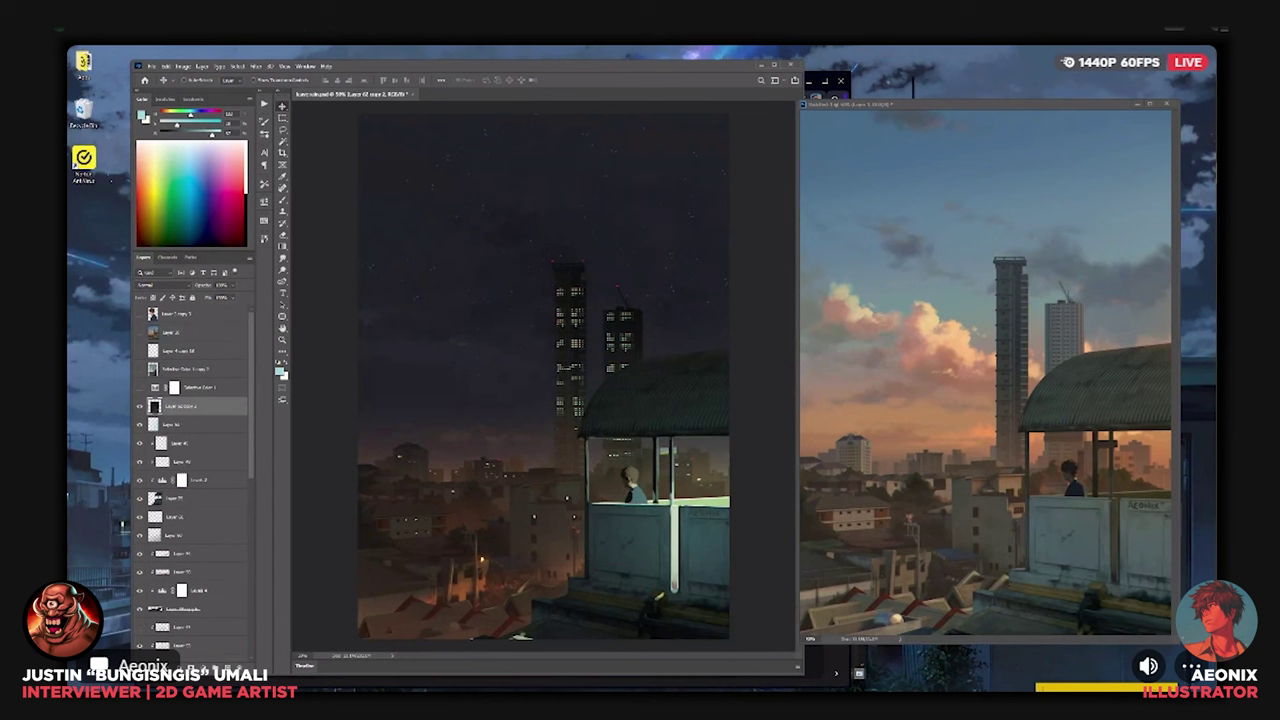
mouse_move(1207, 345)
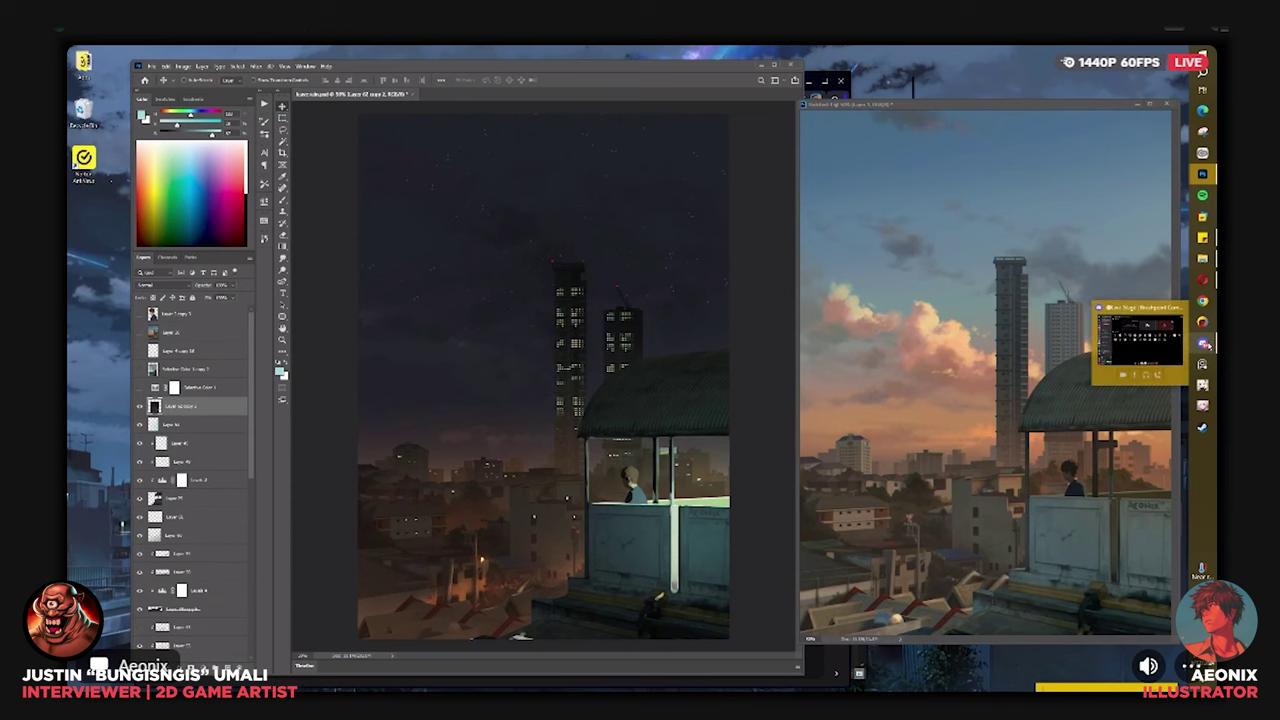
click(1207, 345)
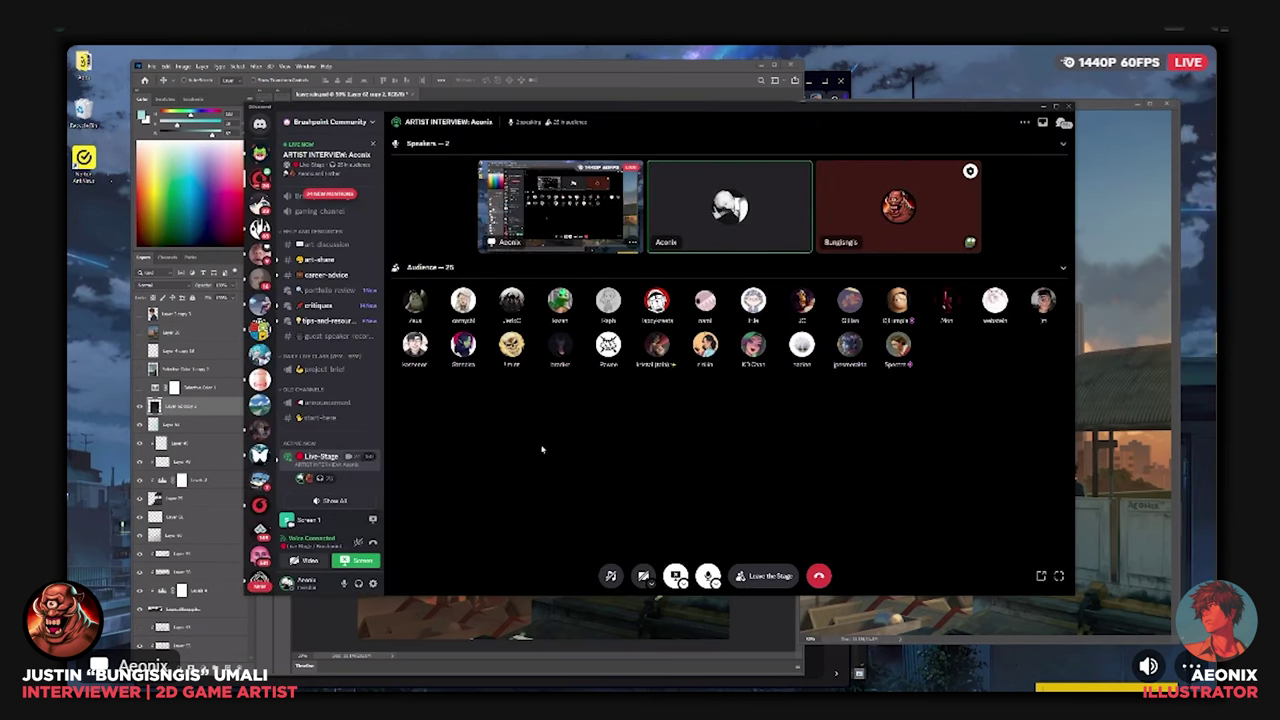
click(752, 646)
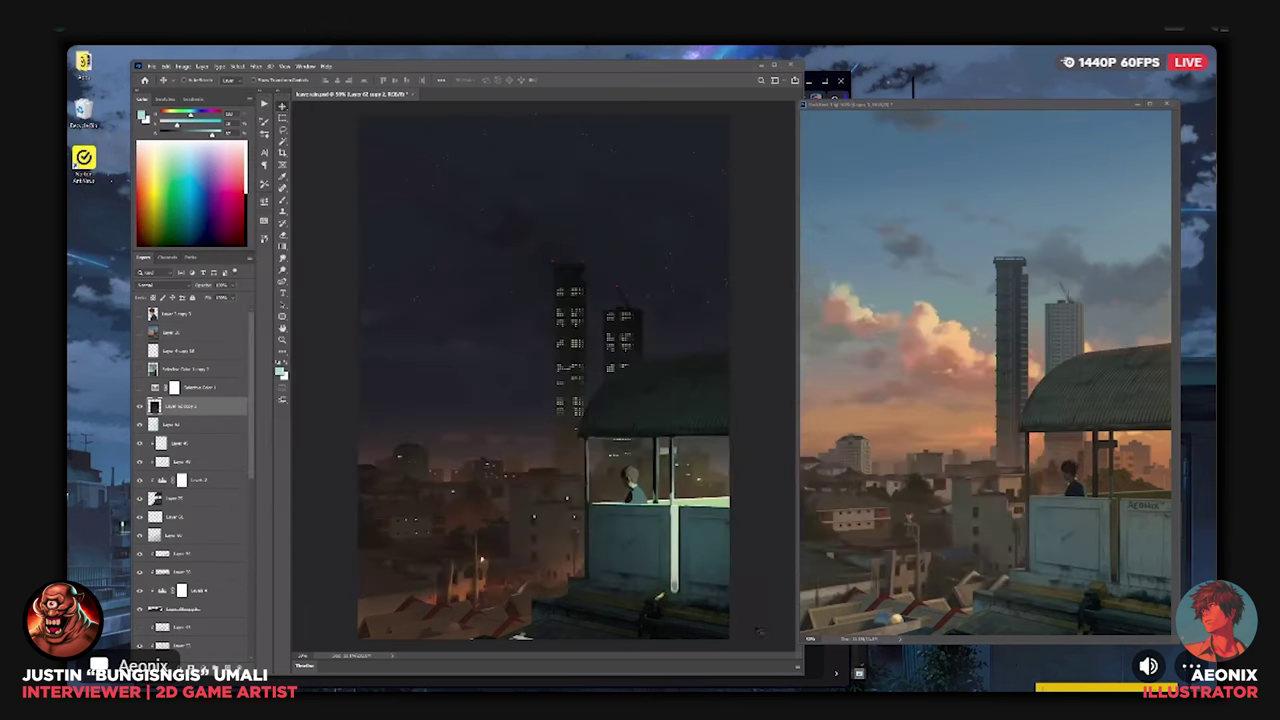